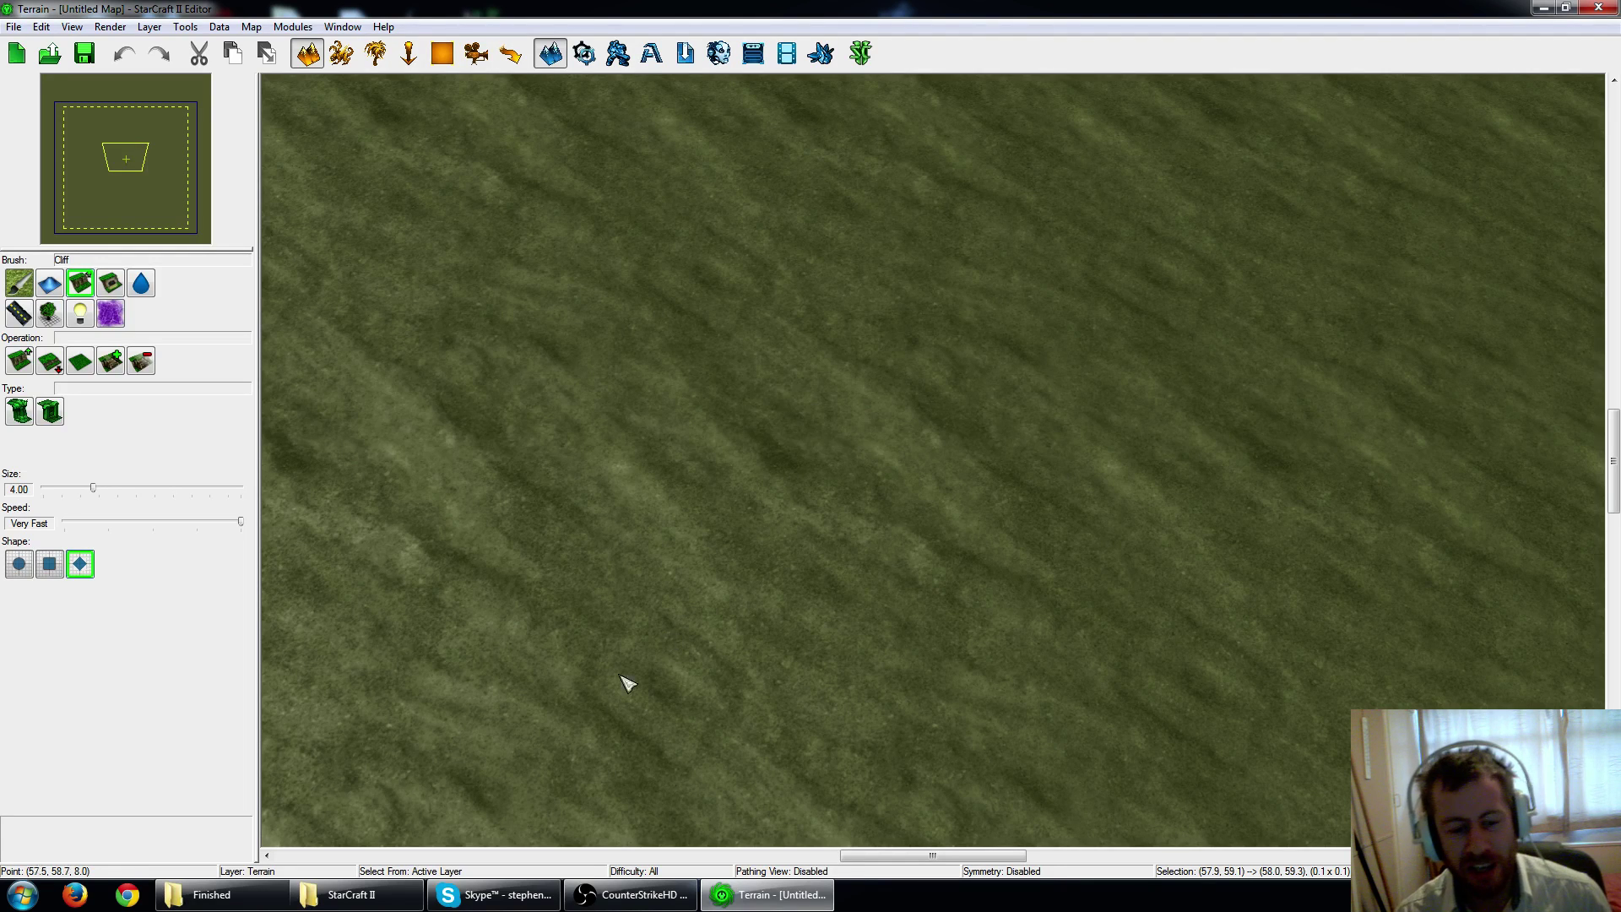
Bring up the StarCraft II folder to locate StarCraft II Editor.exe, and minimize the folder window.
{"action": "mouse_move", "coordinate": [354, 904]}
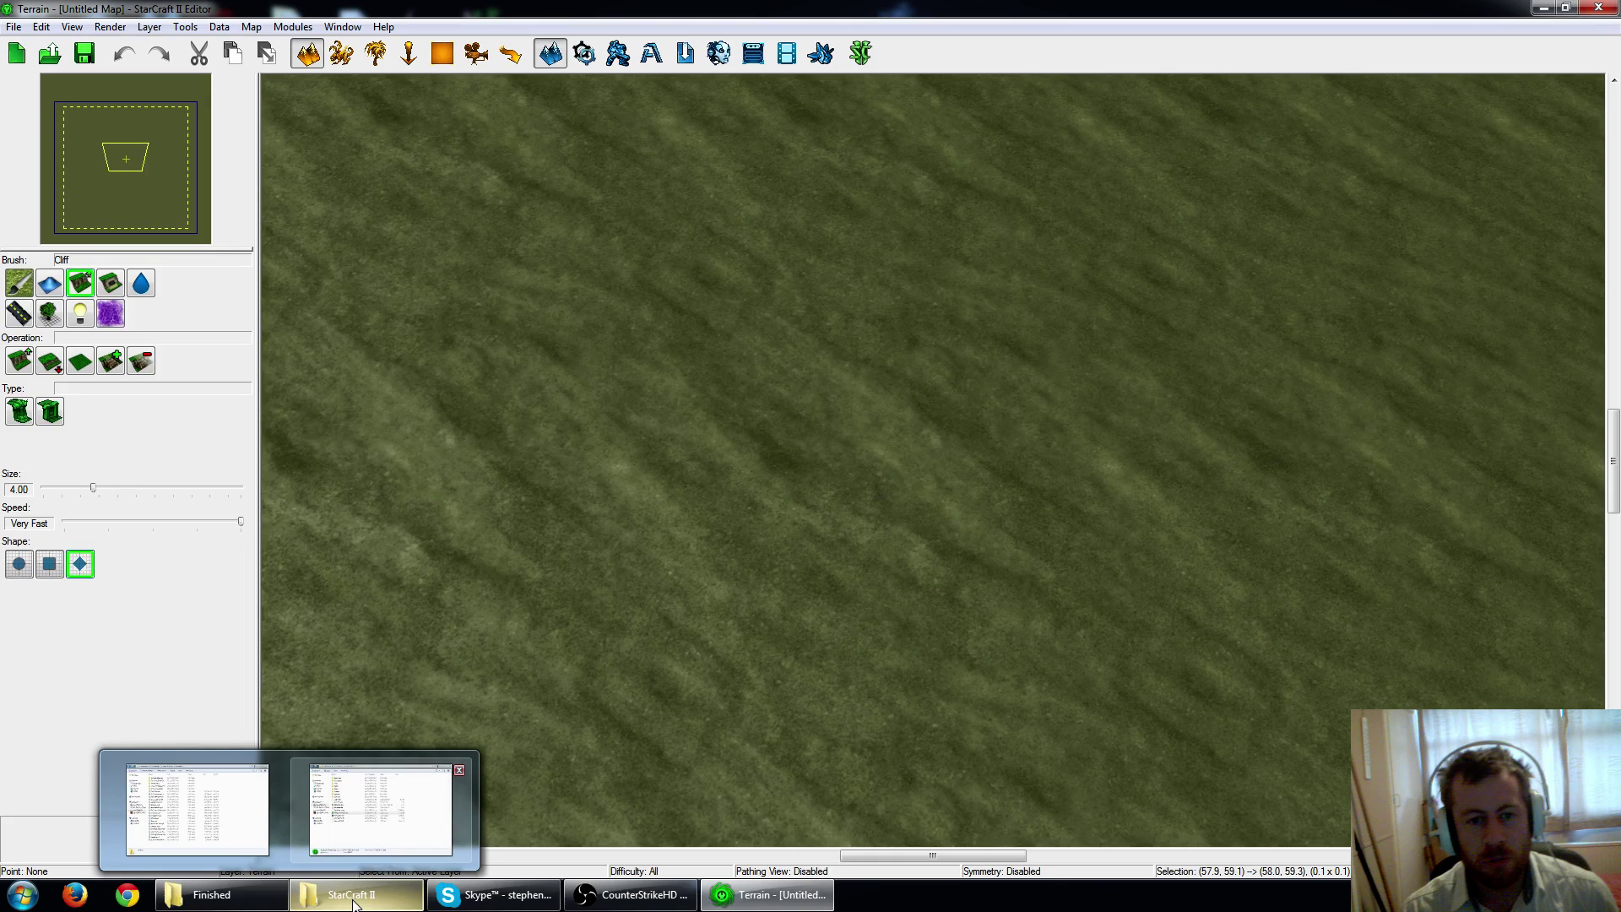
{"action": "left_click", "coordinate": [380, 809]}
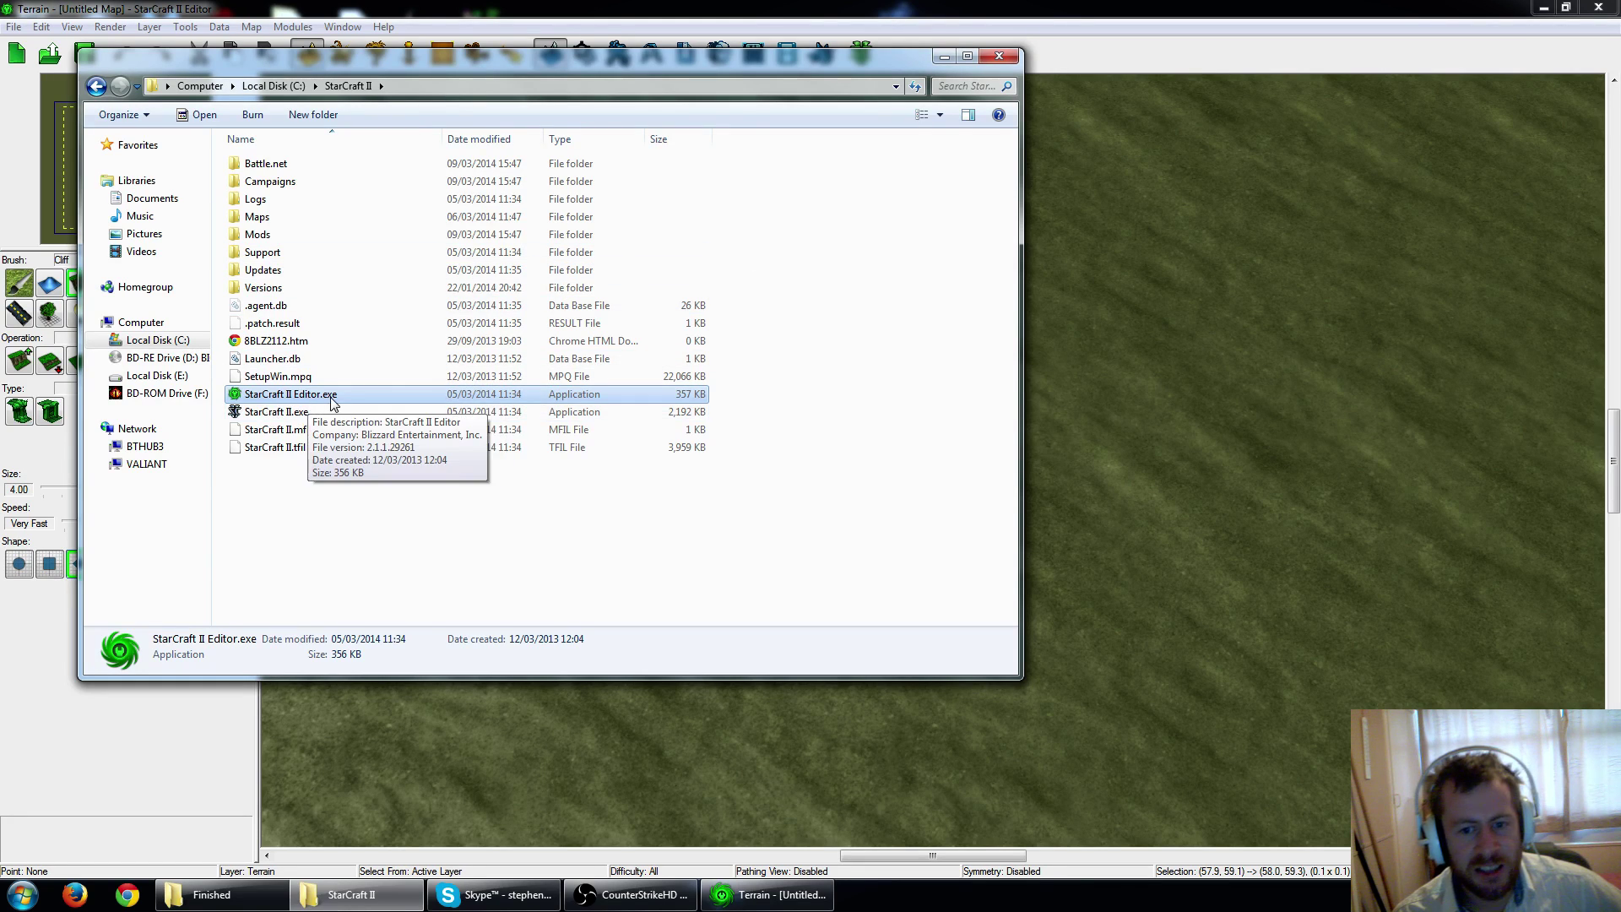
{"action": "left_click", "coordinate": [943, 56]}
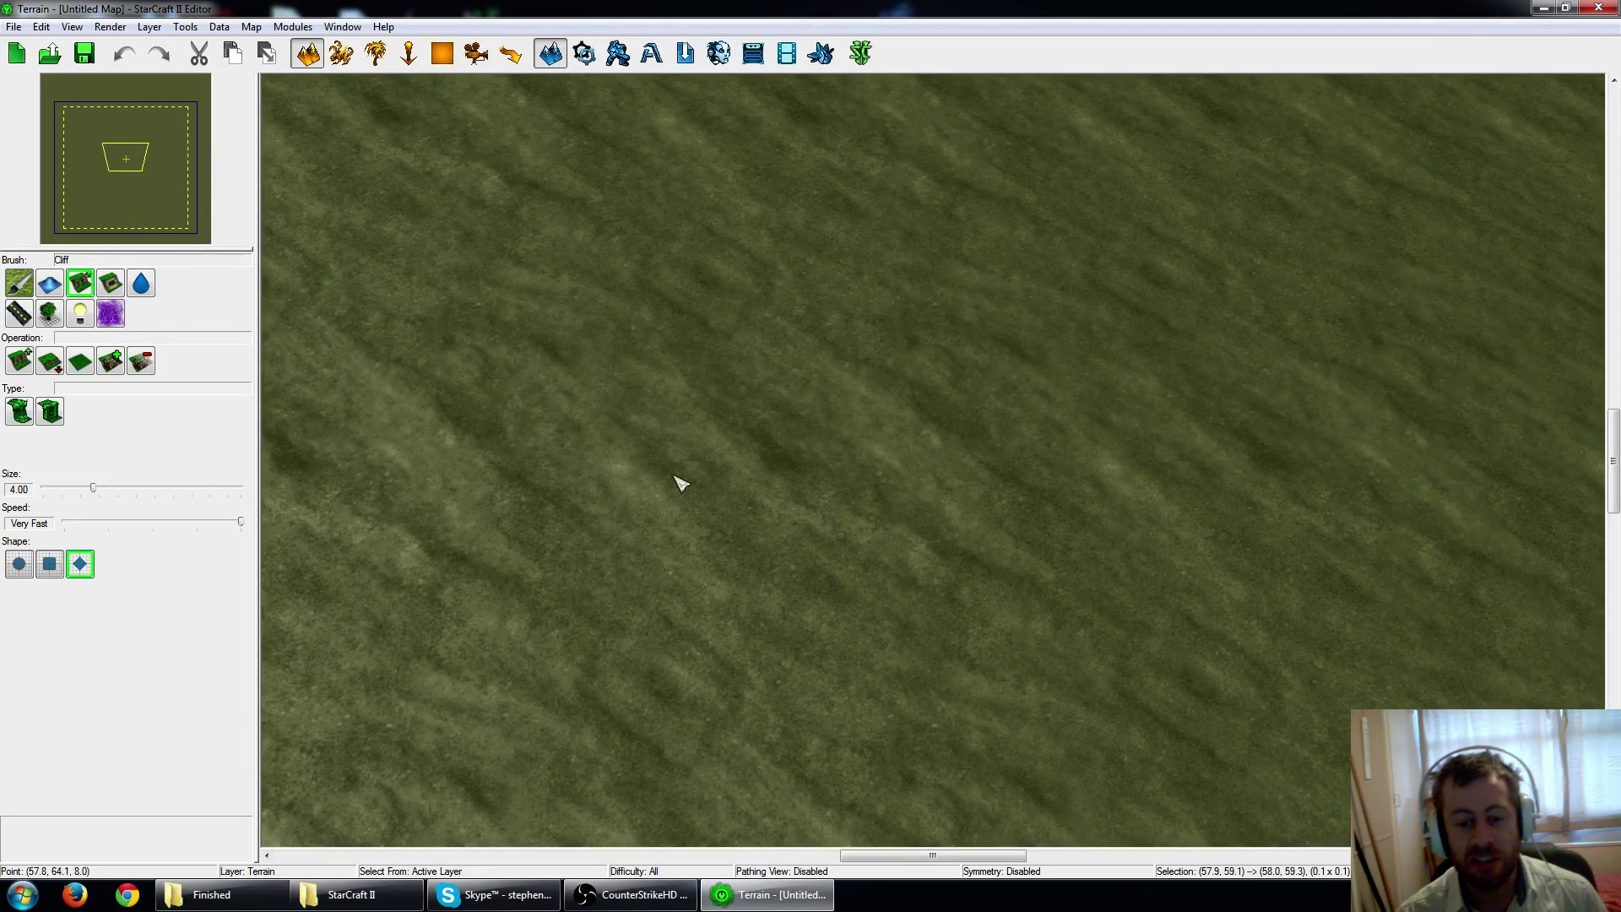
Examine the blank map's terrain, its outer edges and the blue and yellow boundary lines.
{"action": "right_click_drag", "start_coordinate": [816, 340], "coordinate": [642, 440]}
{"action": "scroll", "coordinate": [941, 474], "scroll_direction": "down", "scroll_amount": 10}
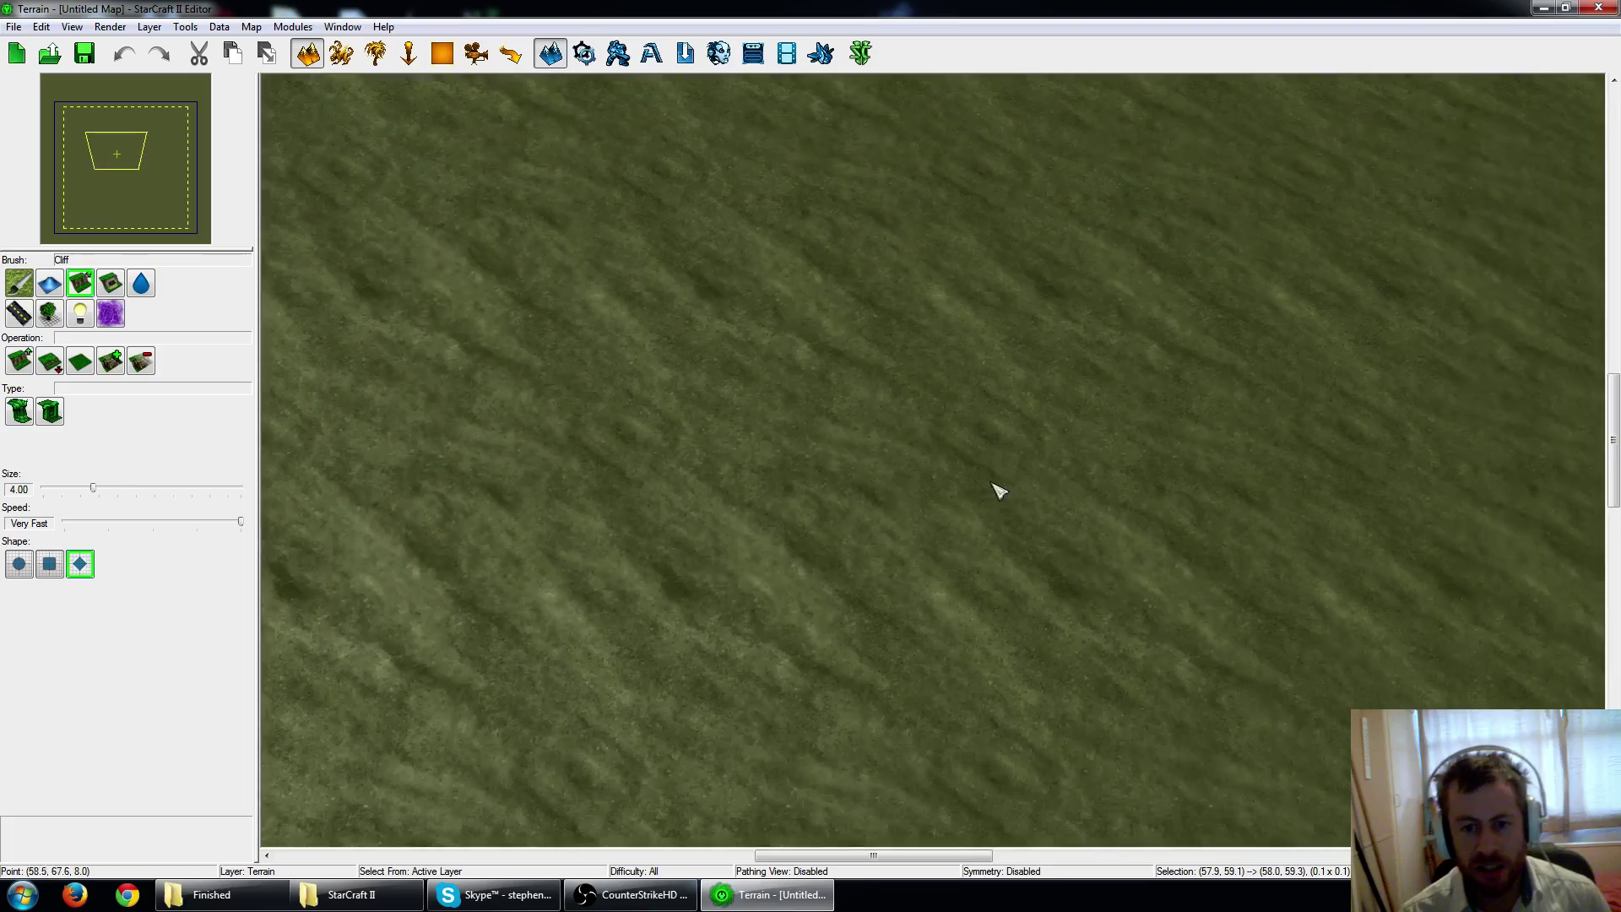
{"action": "scroll", "coordinate": [891, 486], "scroll_direction": "up", "scroll_amount": 8}
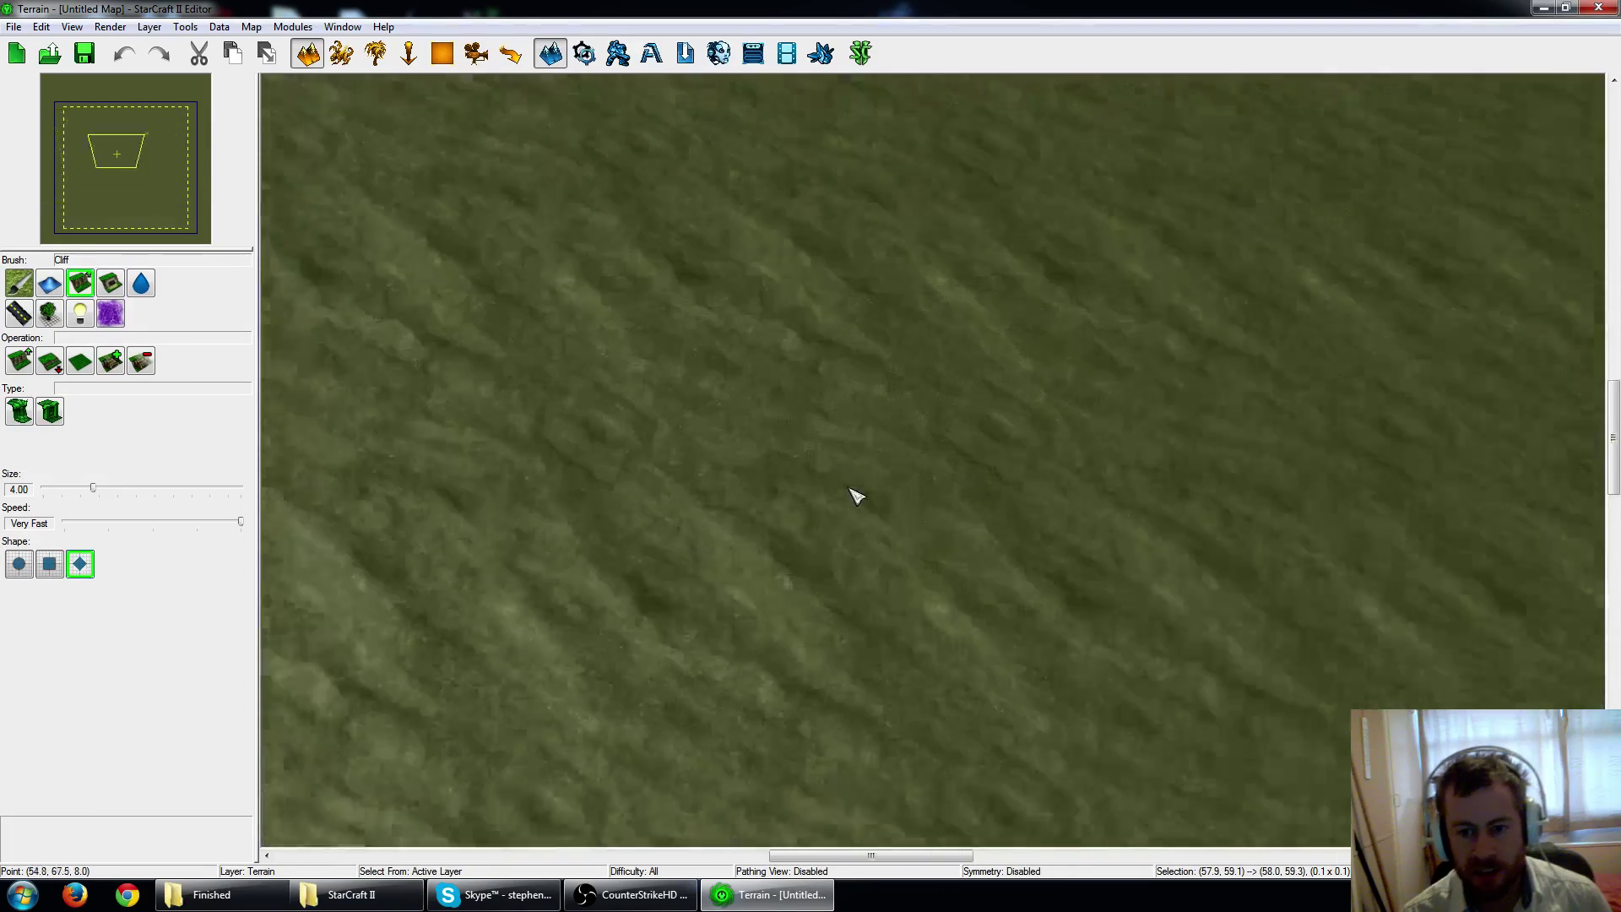
{"action": "scroll", "coordinate": [854, 497], "scroll_direction": "down", "scroll_amount": 8}
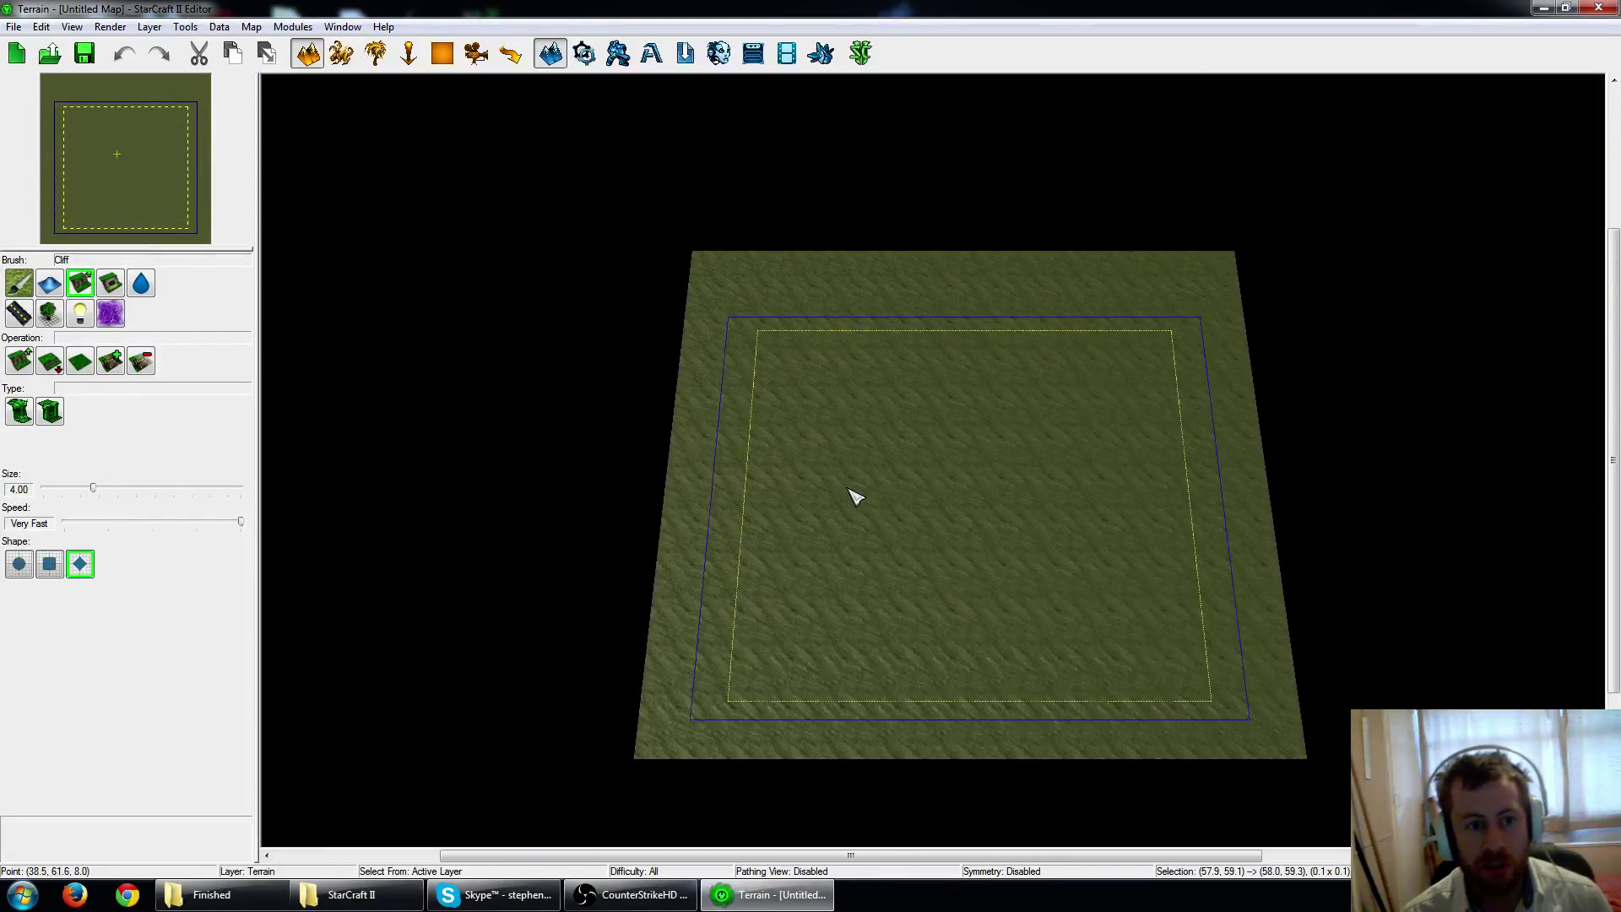
{"action": "scroll", "coordinate": [855, 497], "scroll_direction": "up", "scroll_amount": 8}
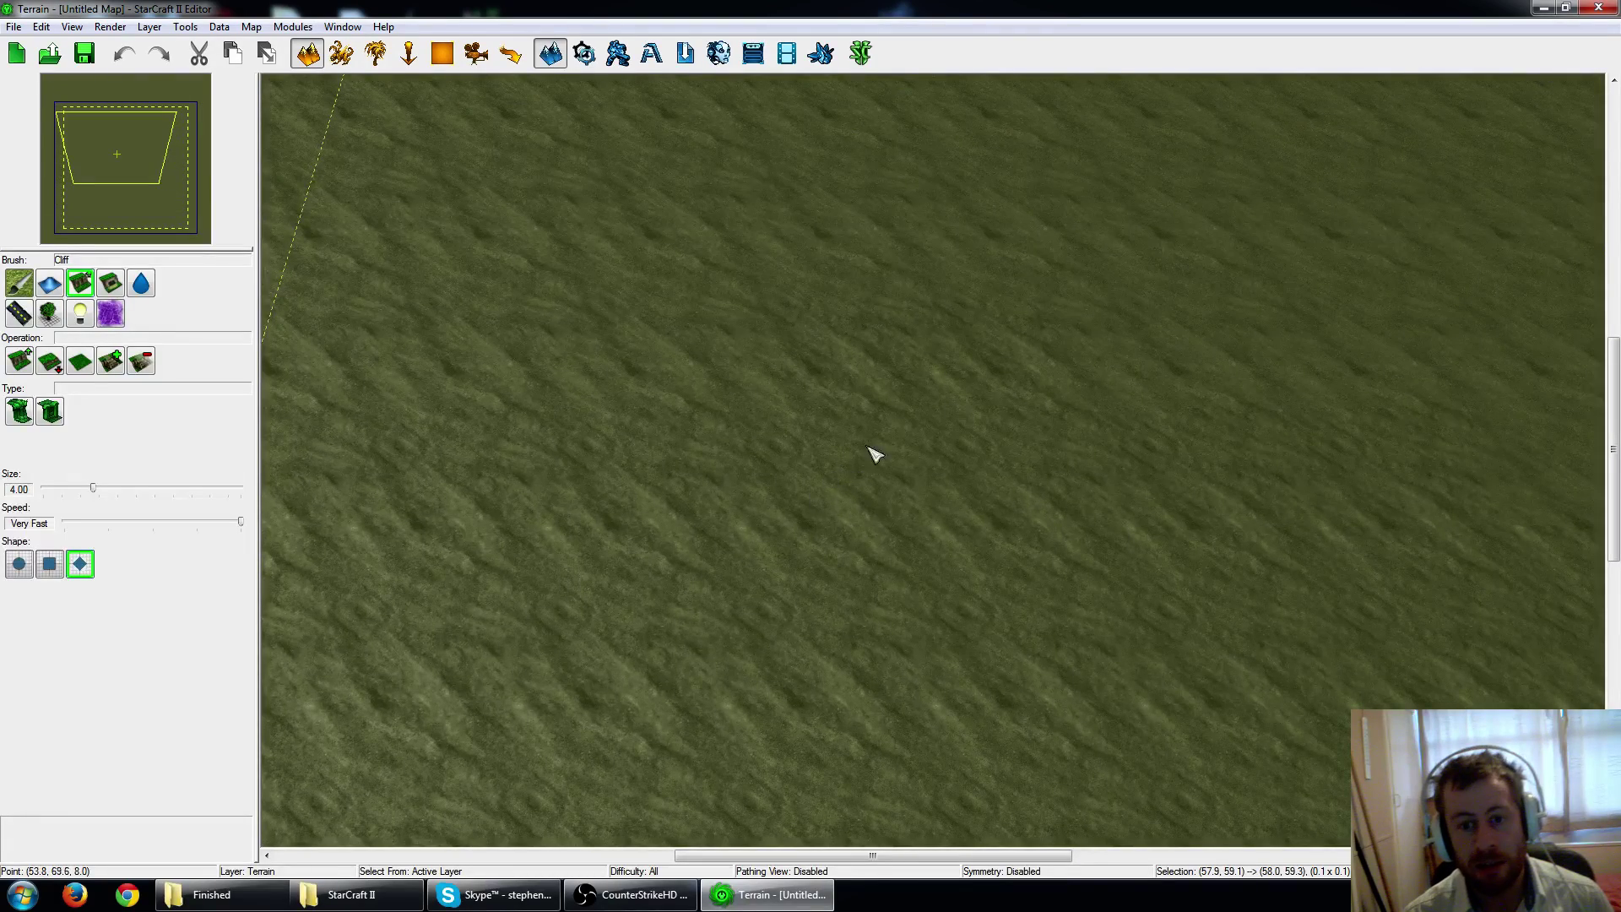
{"action": "right_click_drag", "start_coordinate": [1260, 343], "coordinate": [1006, 297]}
{"action": "scroll", "coordinate": [996, 318], "scroll_direction": "down", "scroll_amount": 3}
{"action": "scroll", "coordinate": [942, 408], "scroll_direction": "up", "scroll_amount": 5}
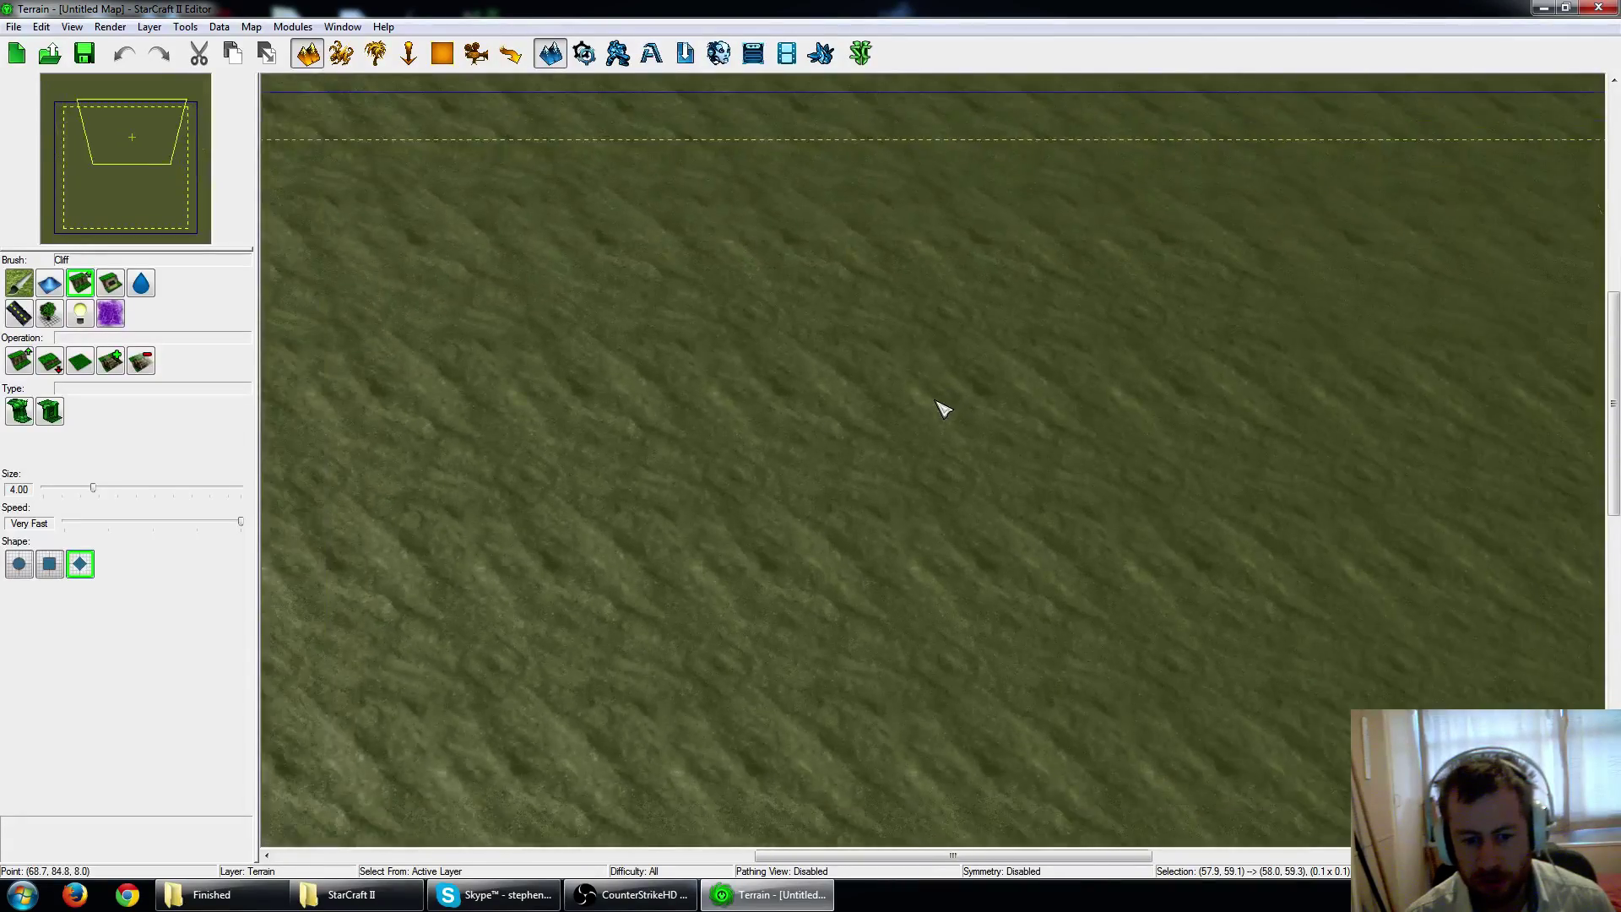
{"action": "scroll", "coordinate": [942, 408], "scroll_direction": "down", "scroll_amount": 5}
{"action": "scroll", "coordinate": [942, 409], "scroll_direction": "up", "scroll_amount": 4}
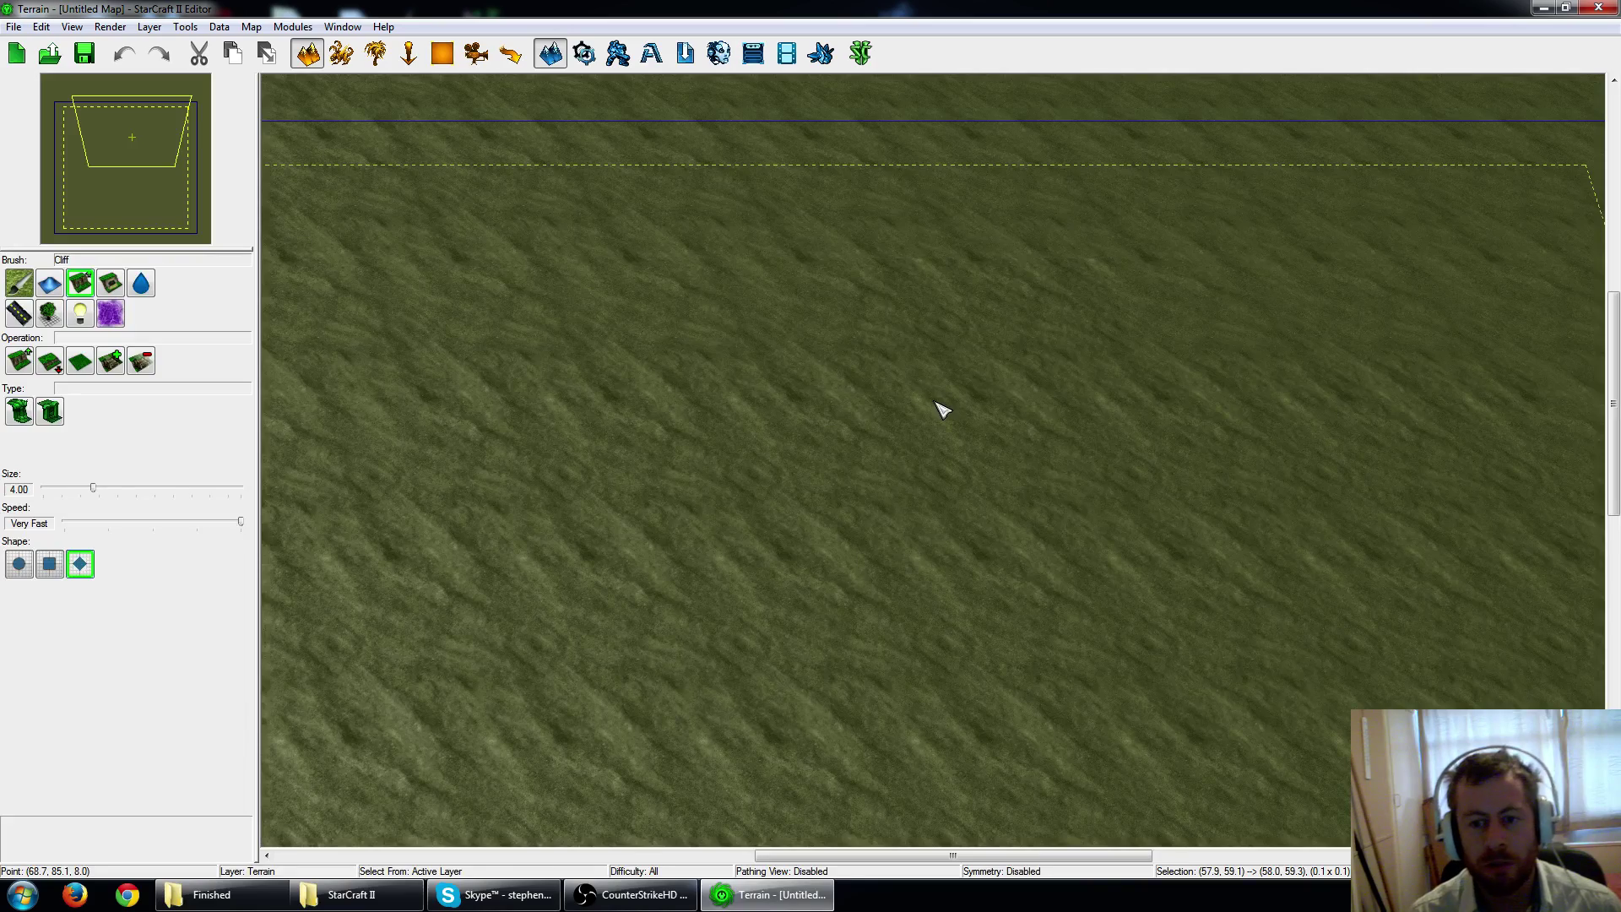
{"action": "scroll", "coordinate": [962, 412], "scroll_direction": "down", "scroll_amount": 2}
{"action": "scroll", "coordinate": [928, 405], "scroll_direction": "up", "scroll_amount": 2}
{"action": "scroll", "coordinate": [971, 439], "scroll_direction": "down", "scroll_amount": 3}
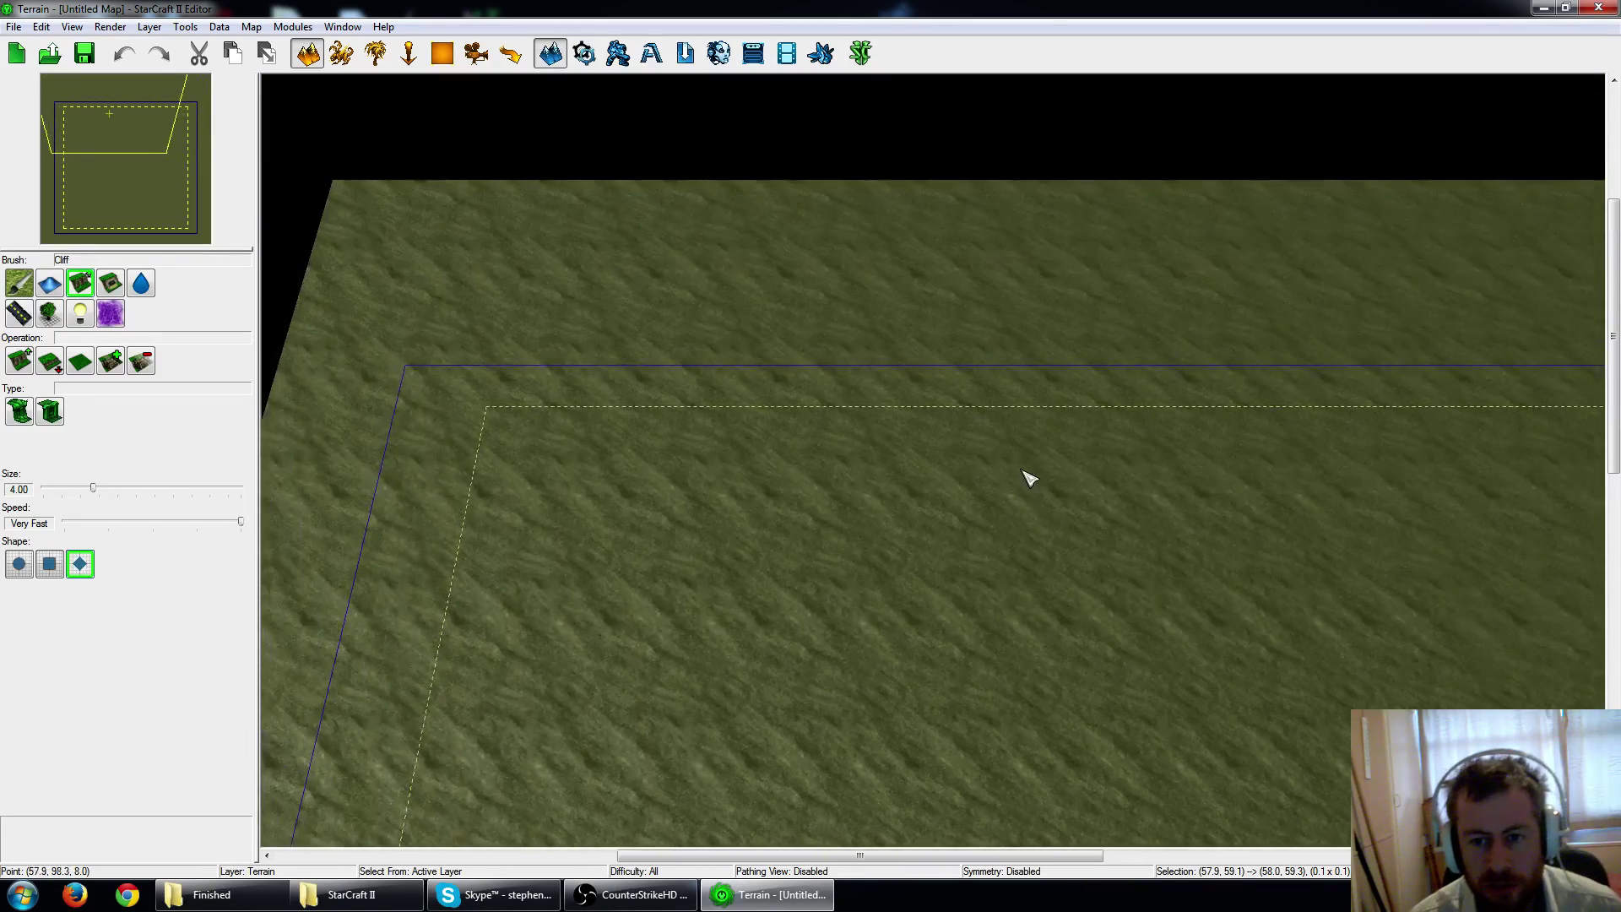
{"action": "right_click_drag", "start_coordinate": [1022, 471], "coordinate": [1172, 402]}
{"action": "scroll", "coordinate": [1002, 394], "scroll_direction": "down", "scroll_amount": 2}
{"action": "scroll", "coordinate": [870, 336], "scroll_direction": "up", "scroll_amount": 1}
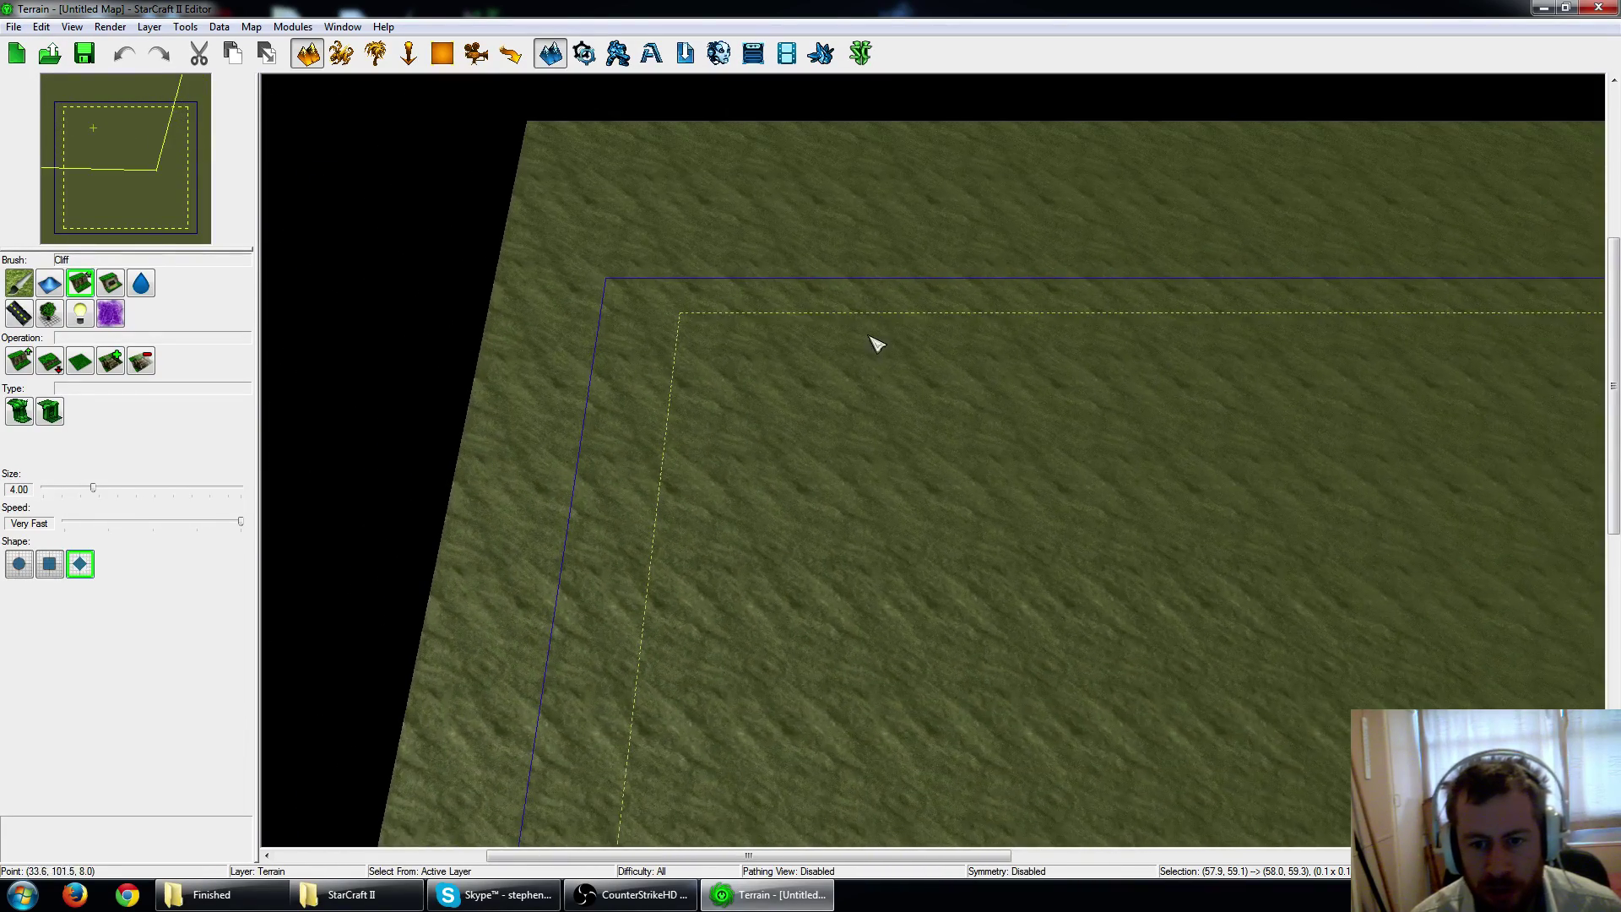
{"action": "scroll", "coordinate": [882, 295], "scroll_direction": "up", "scroll_amount": 1}
{"action": "right_click_drag", "start_coordinate": [1169, 336], "coordinate": [1034, 361]}
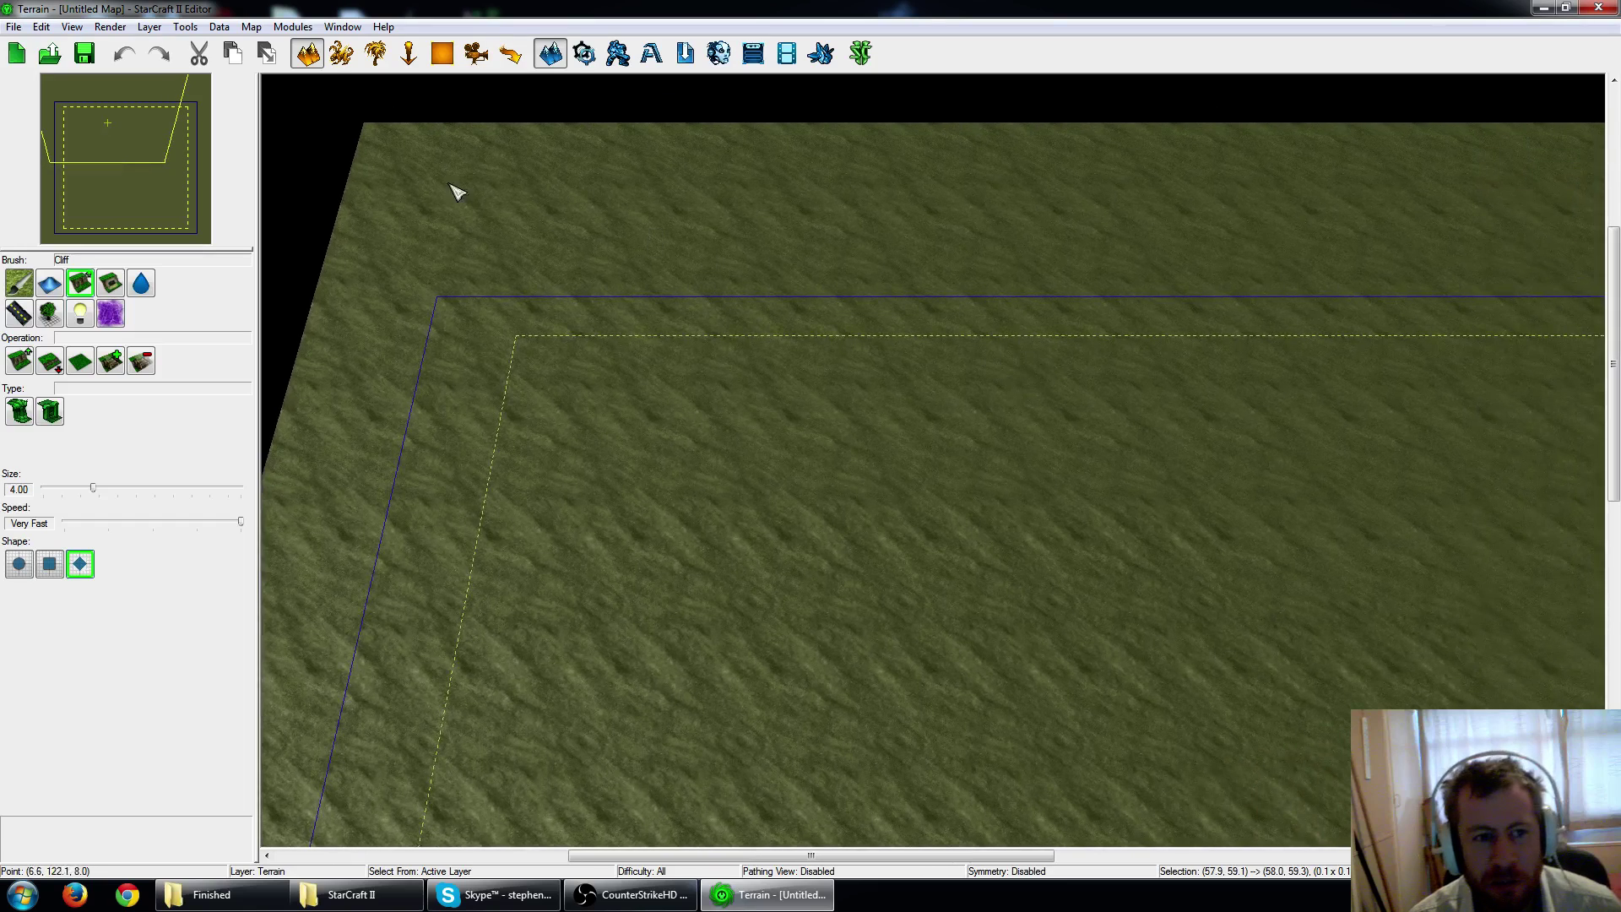
Display the placement grid over the terrain and inspect it near the map's upper-left corner.
{"action": "left_click", "coordinate": [114, 27]}
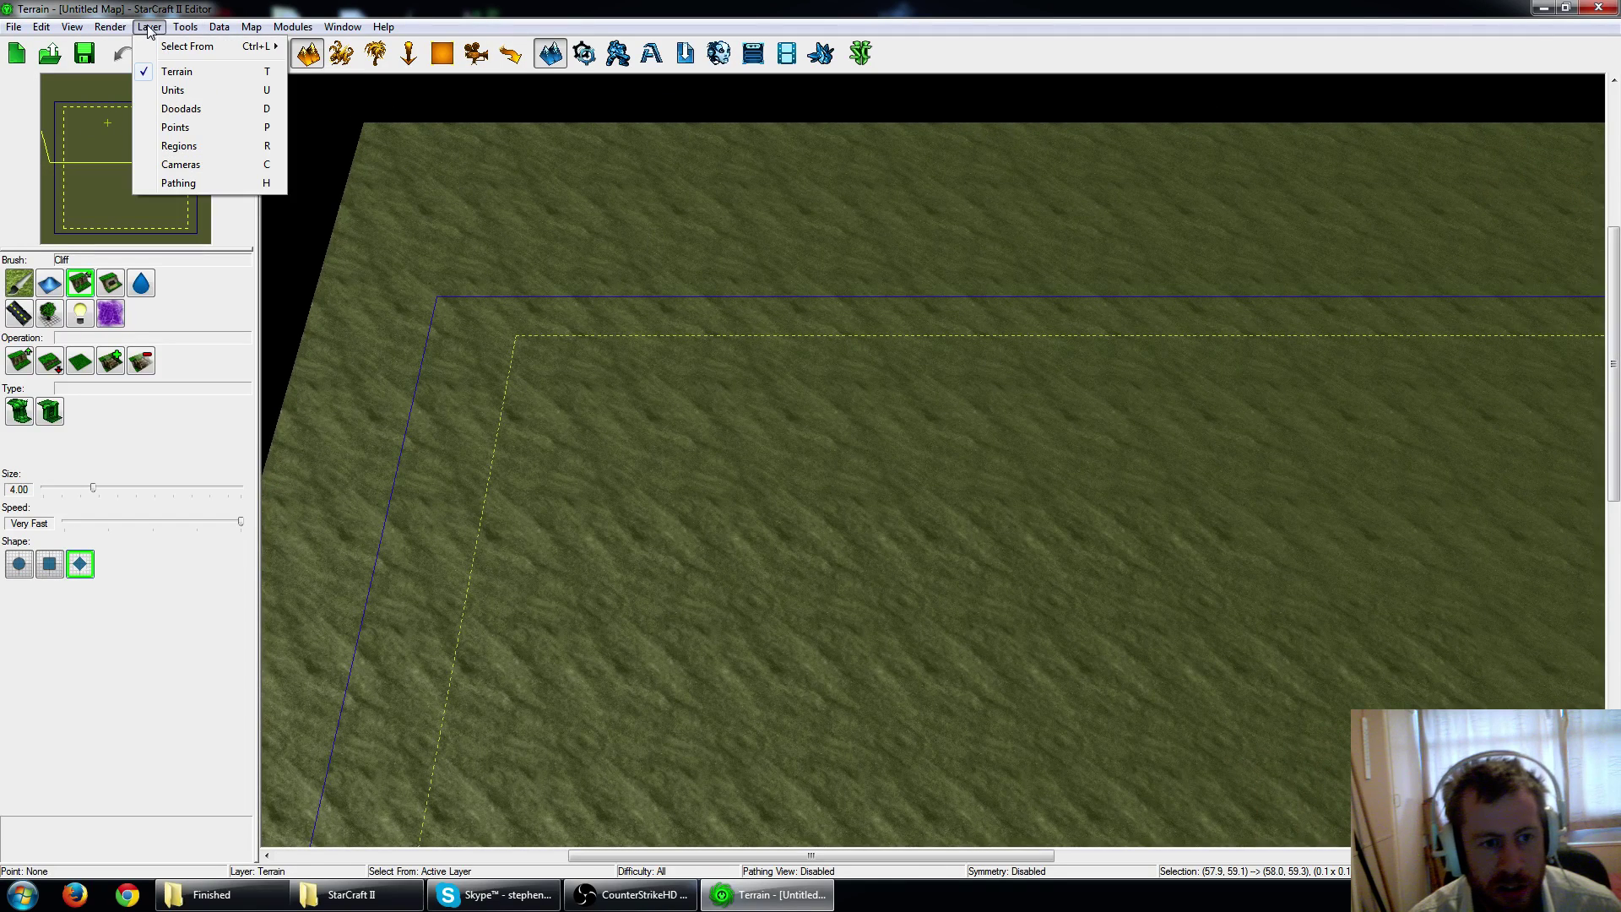
{"action": "mouse_move", "coordinate": [183, 26]}
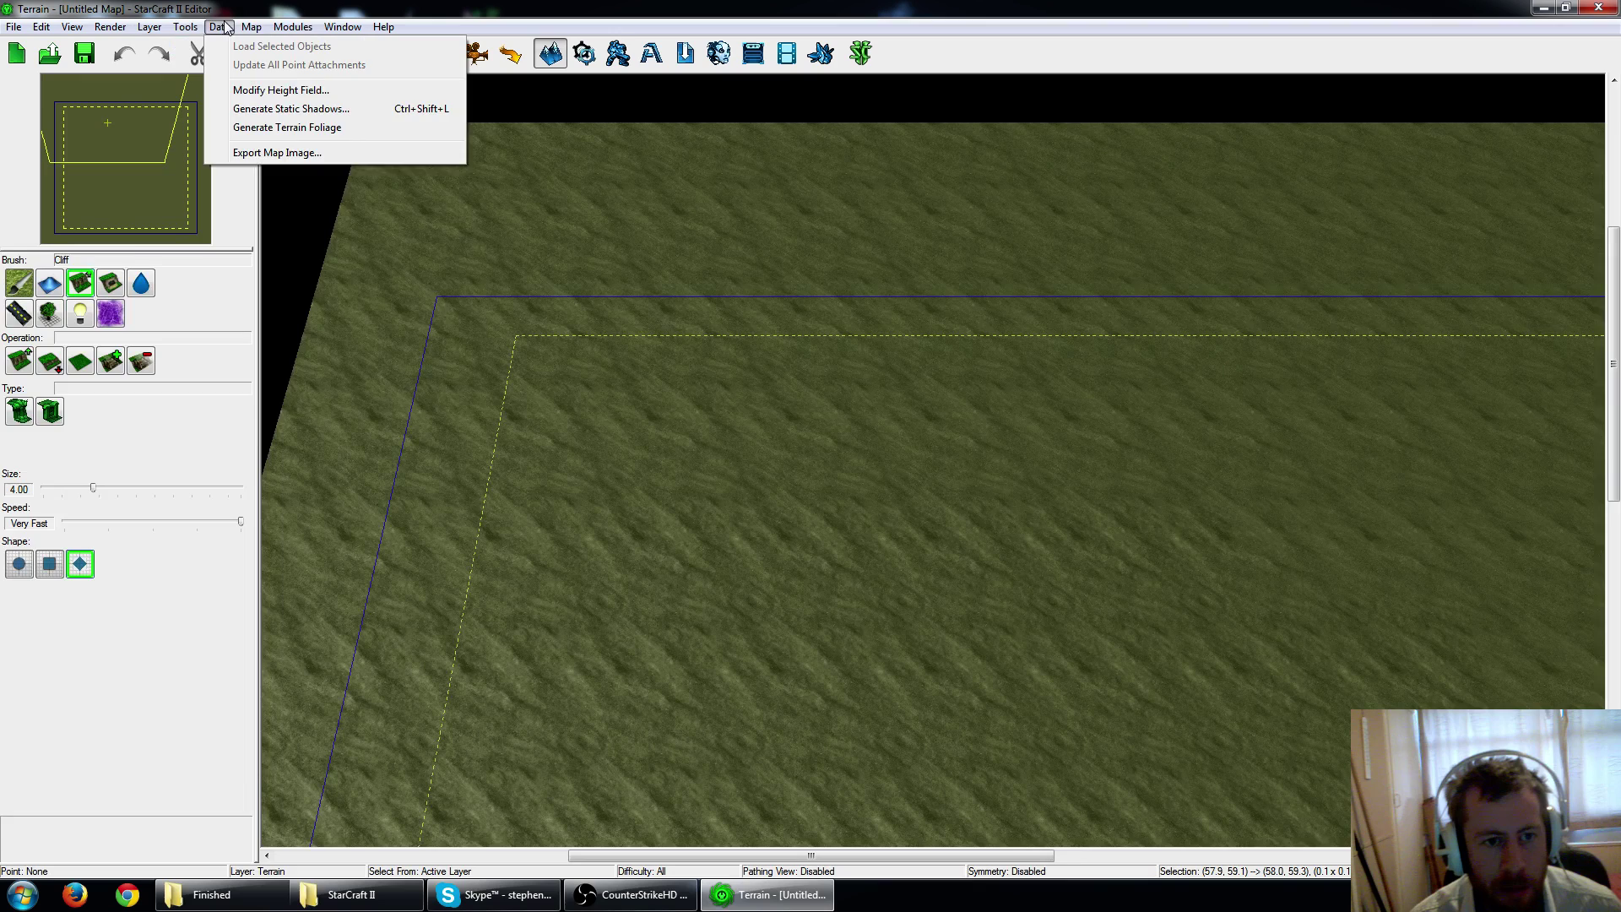
{"action": "mouse_move", "coordinate": [240, 24]}
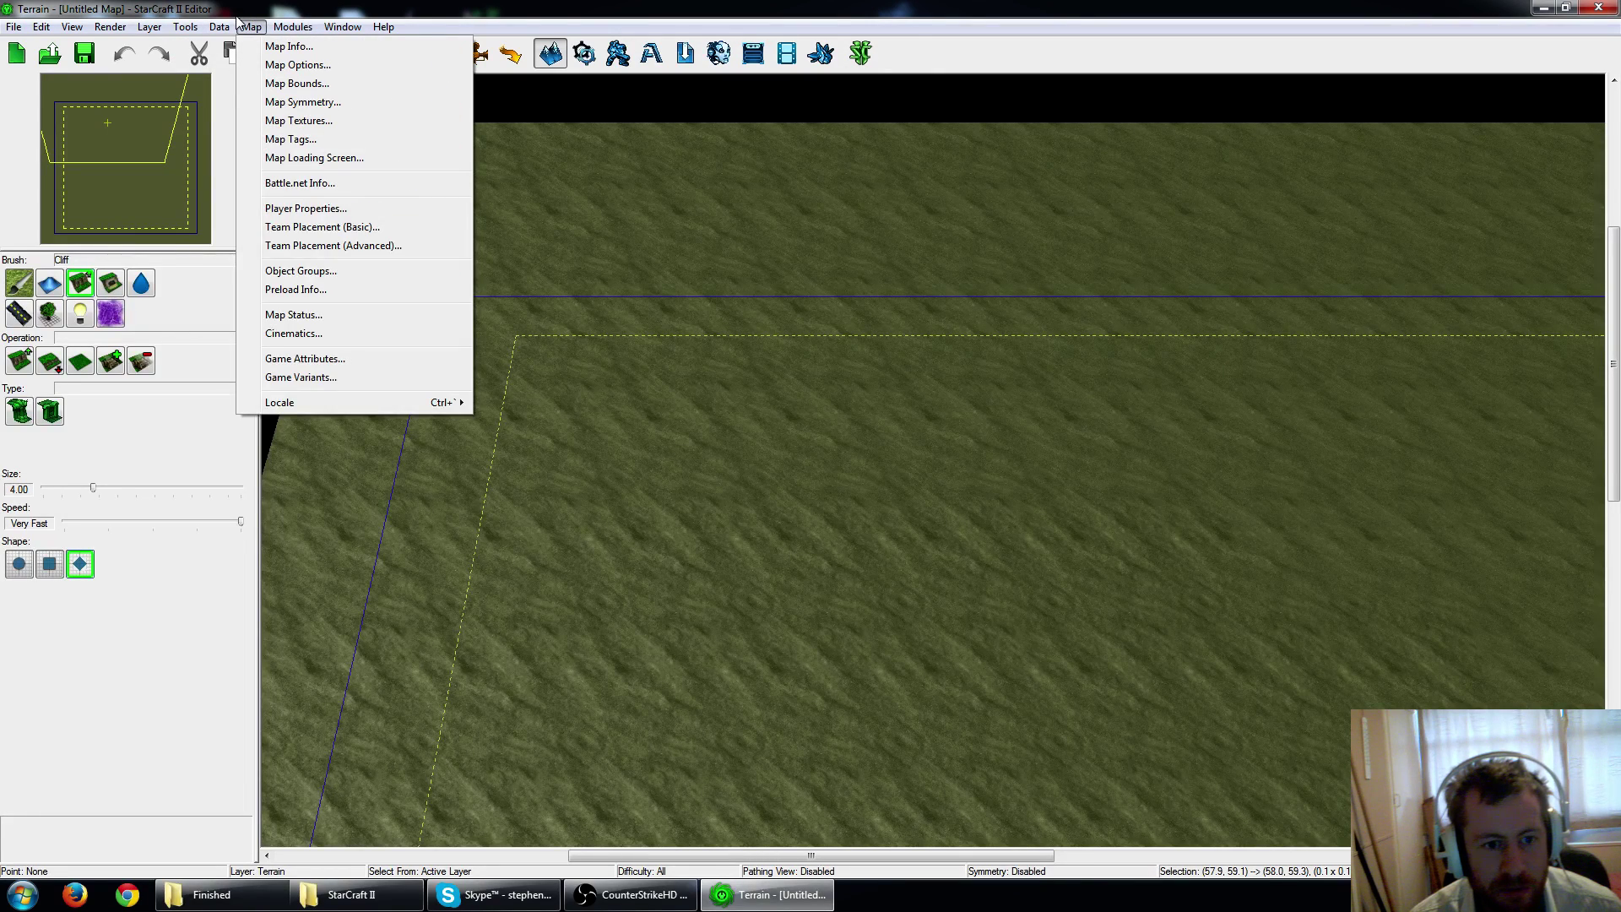
{"action": "mouse_move", "coordinate": [69, 26]}
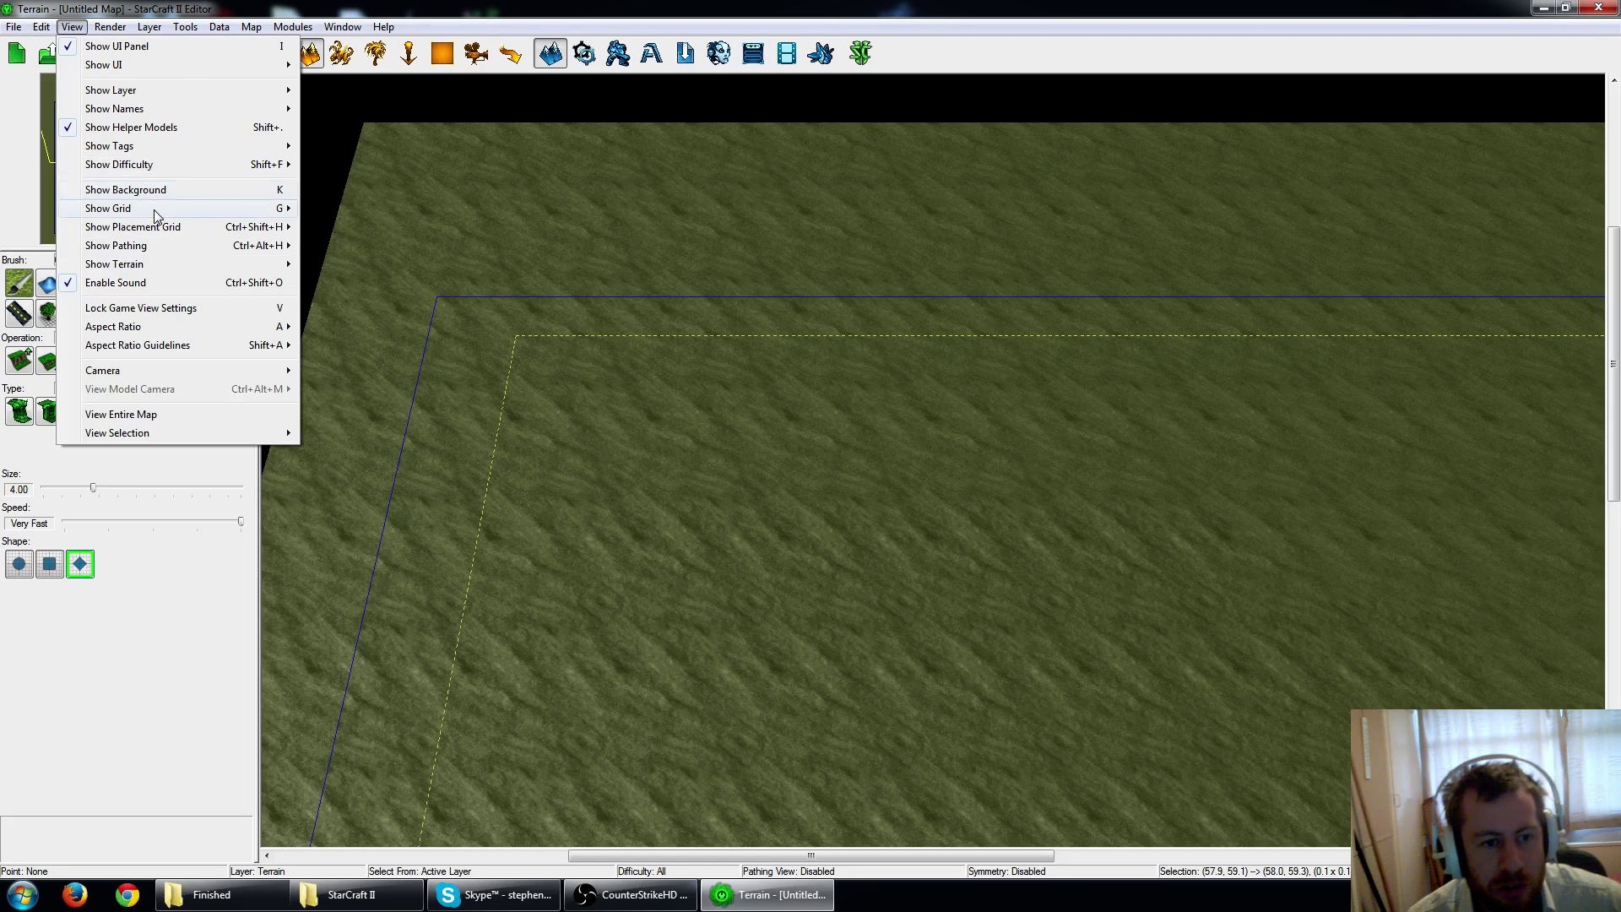
{"action": "mouse_move", "coordinate": [154, 209]}
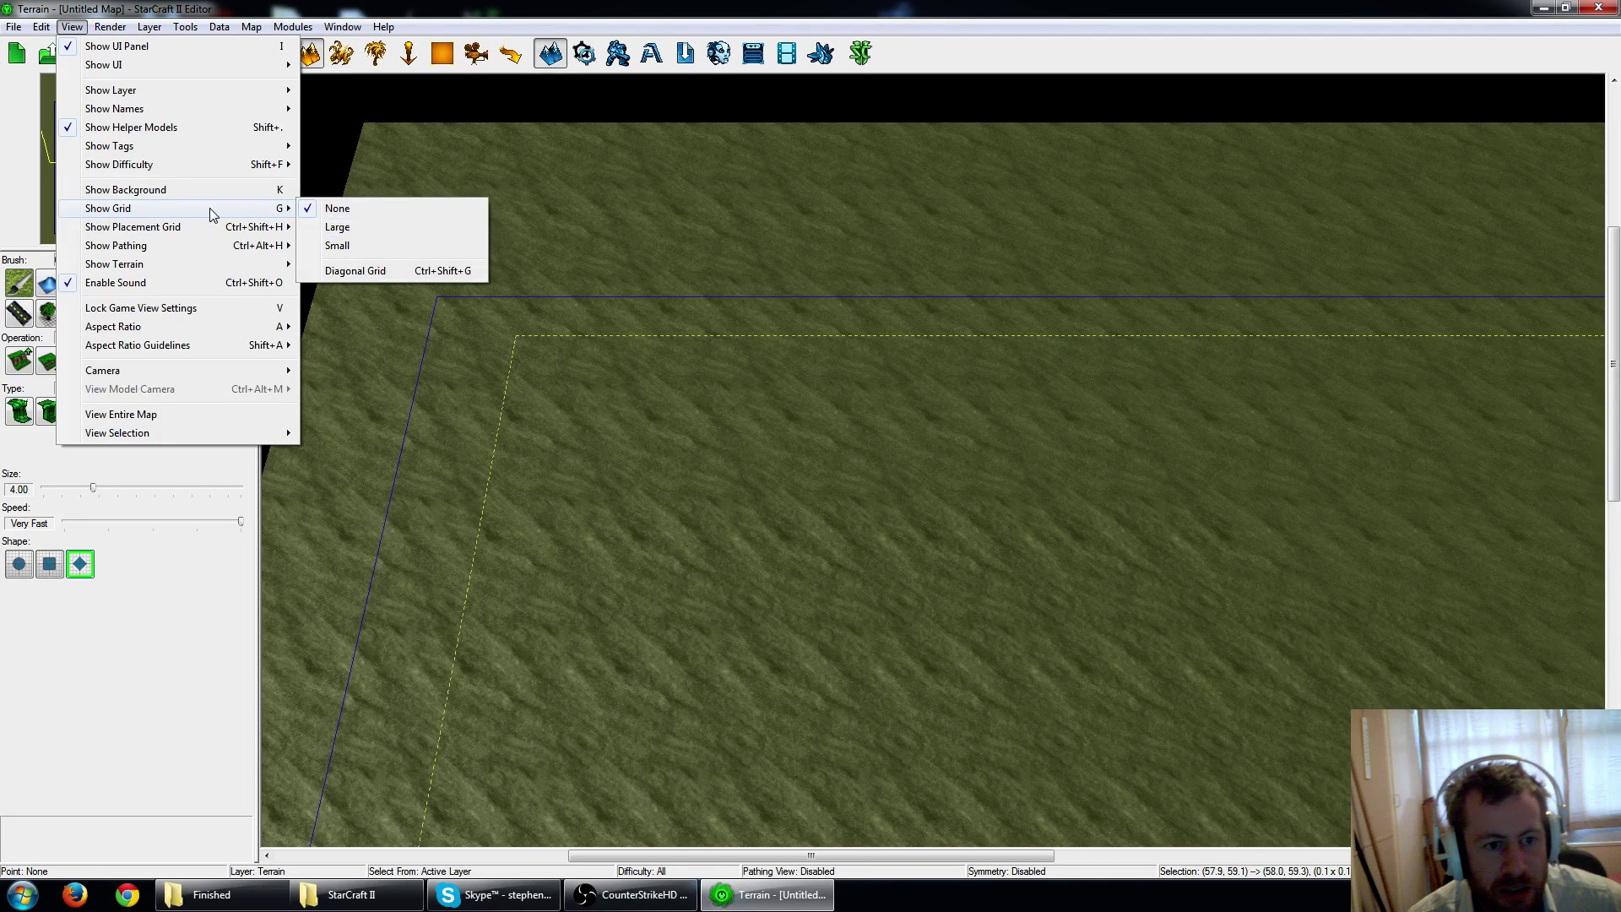
{"action": "mouse_move", "coordinate": [203, 230]}
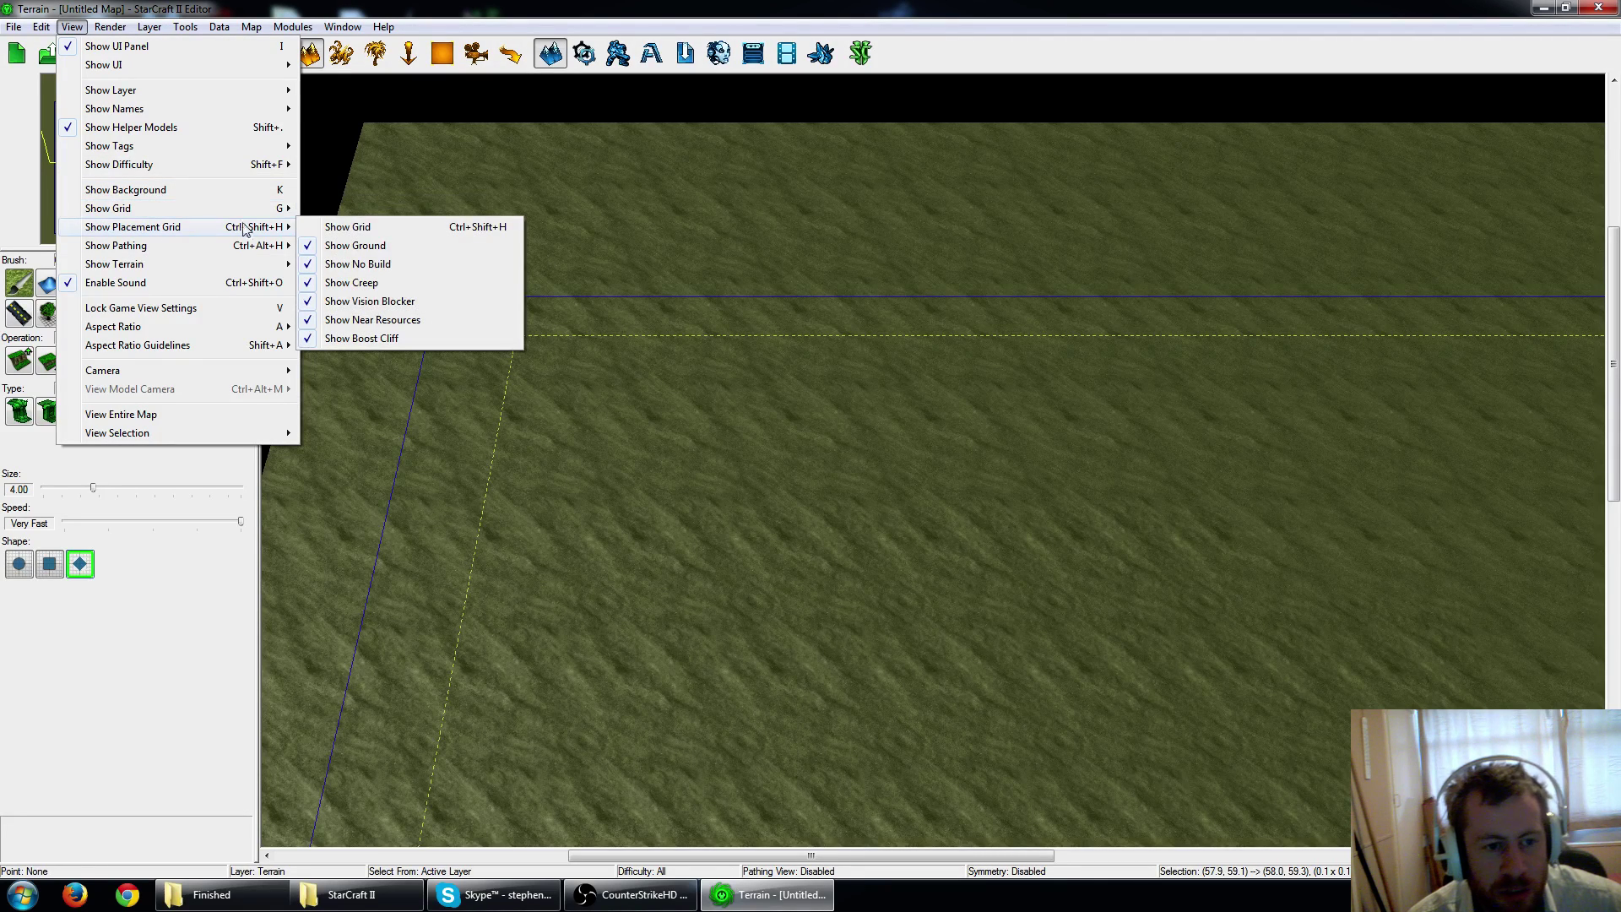
{"action": "left_click", "coordinate": [351, 227]}
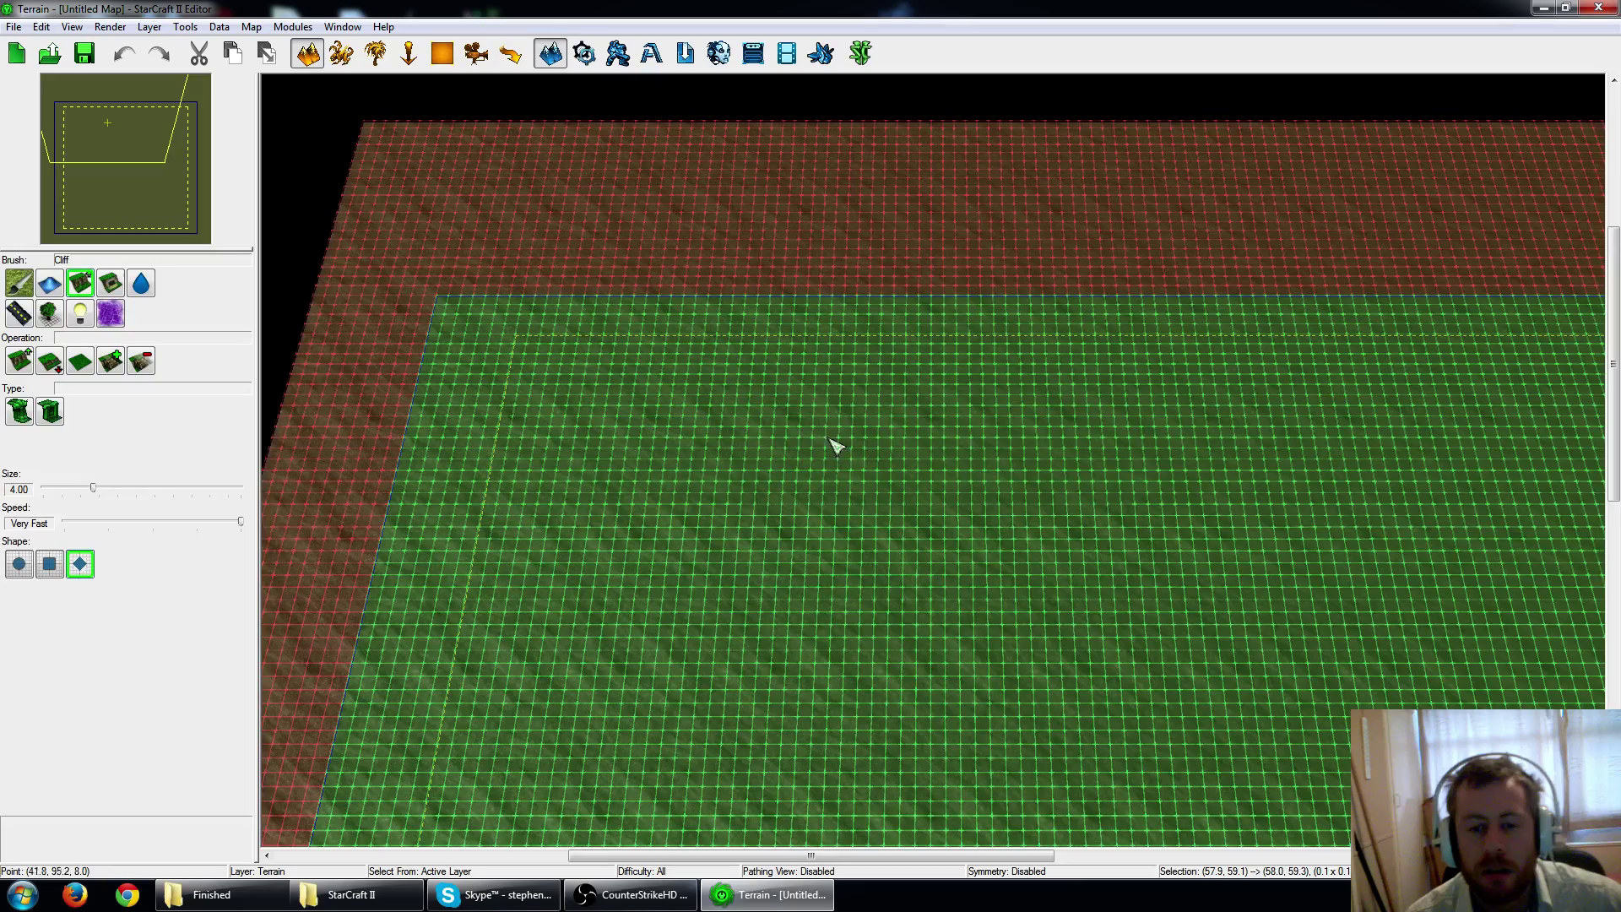
{"action": "scroll", "coordinate": [639, 459], "scroll_direction": "up", "scroll_amount": 3}
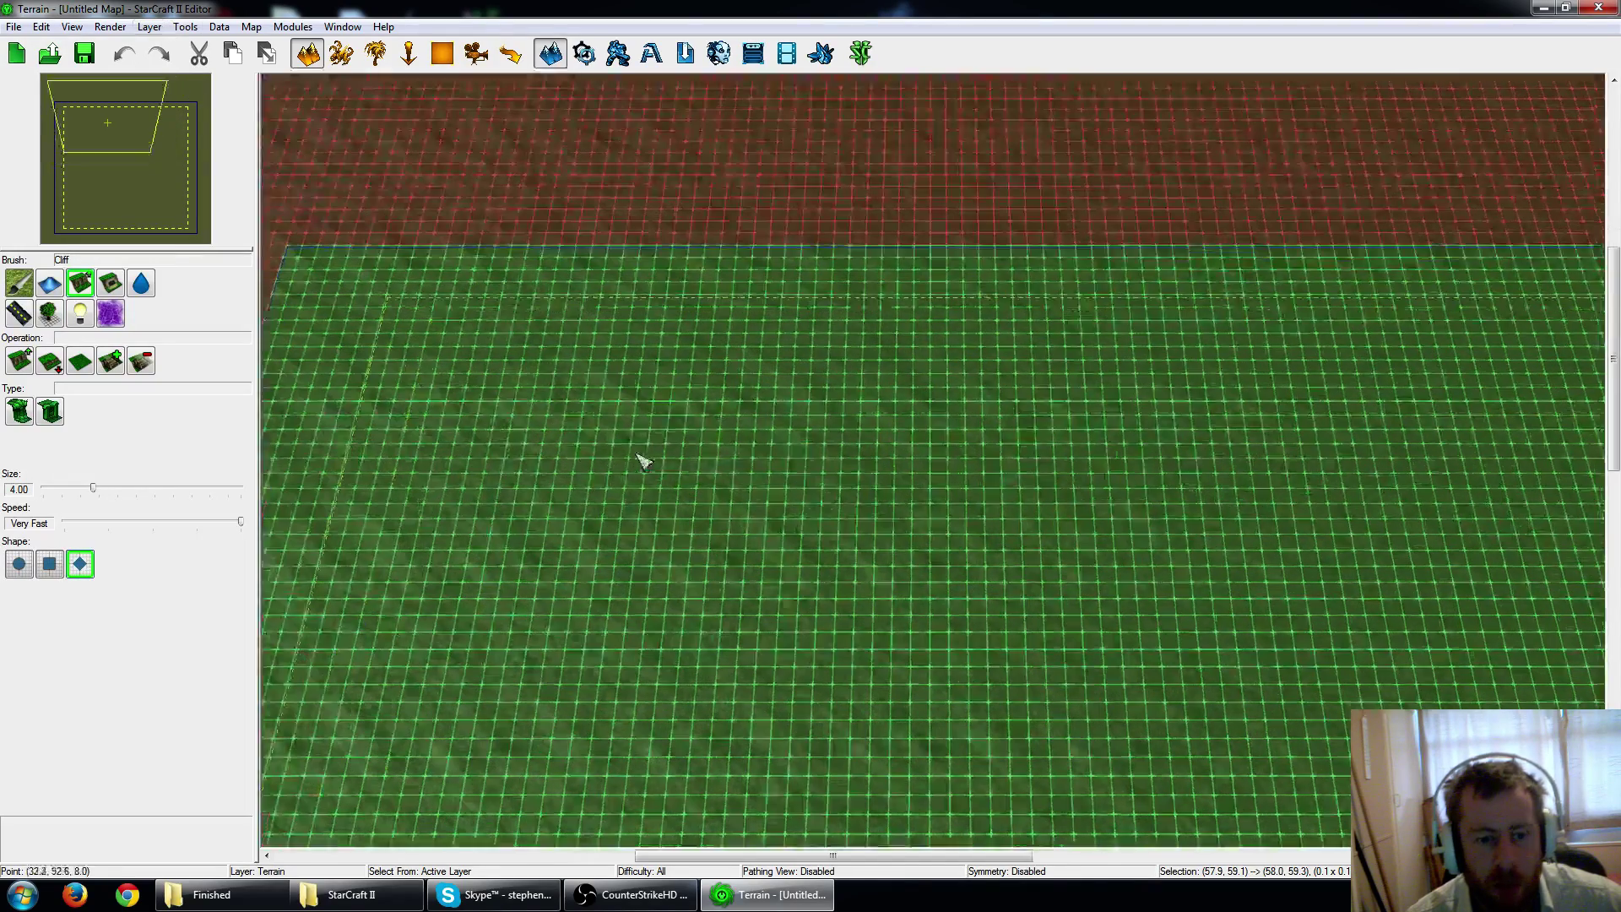
{"action": "scroll", "coordinate": [511, 307], "scroll_direction": "down", "scroll_amount": 1}
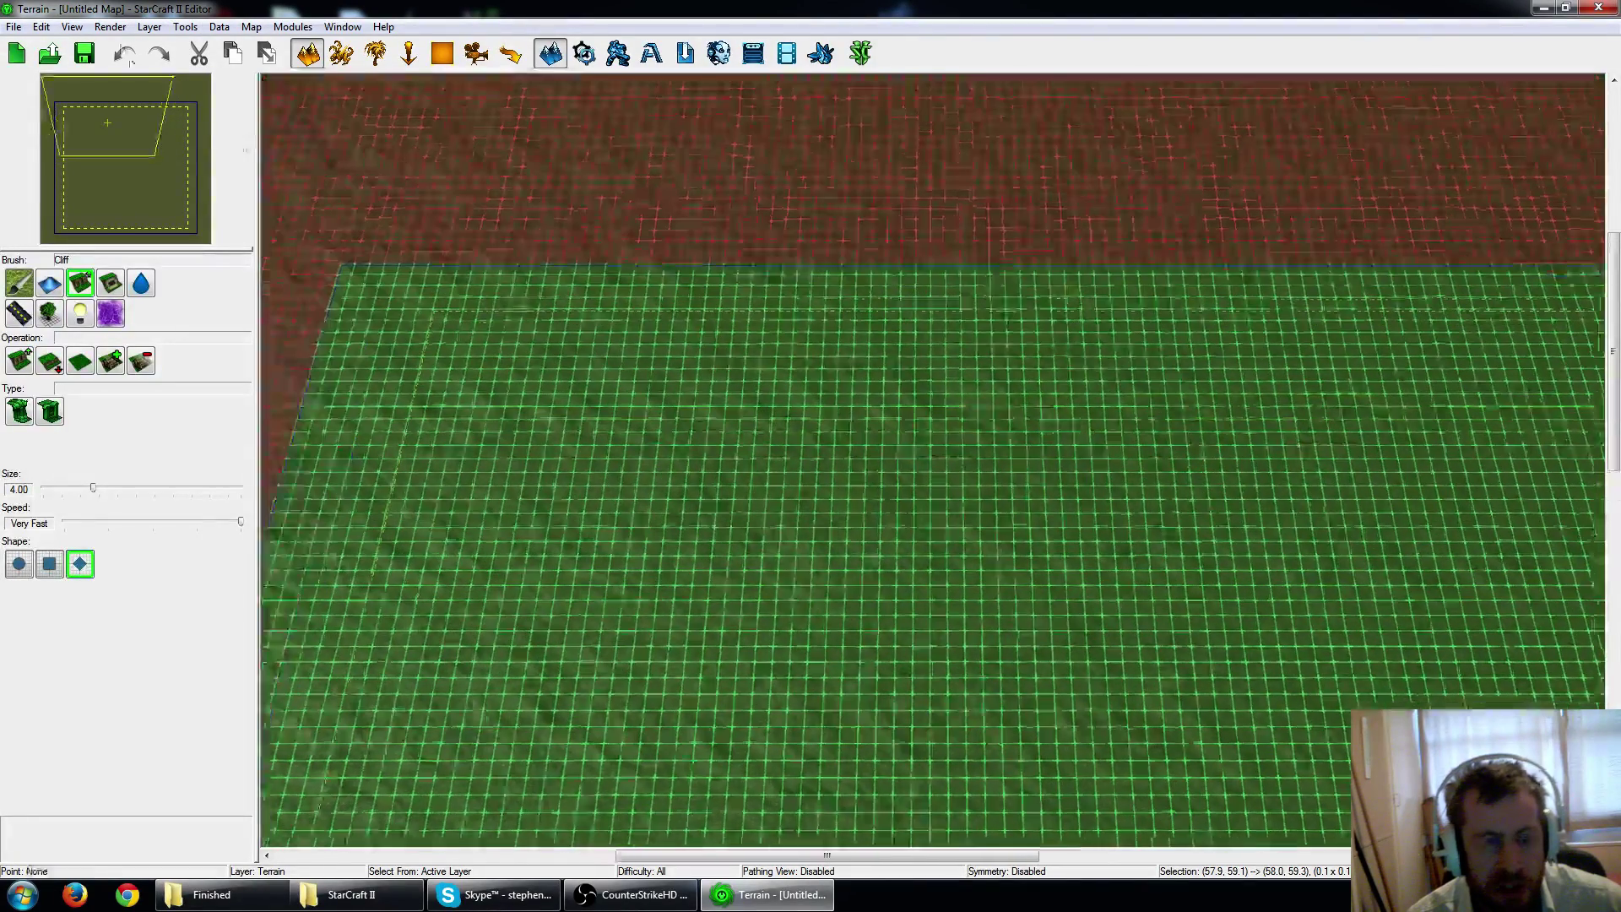
Hide the placement grid over the terrain.
{"action": "left_click", "coordinate": [74, 27]}
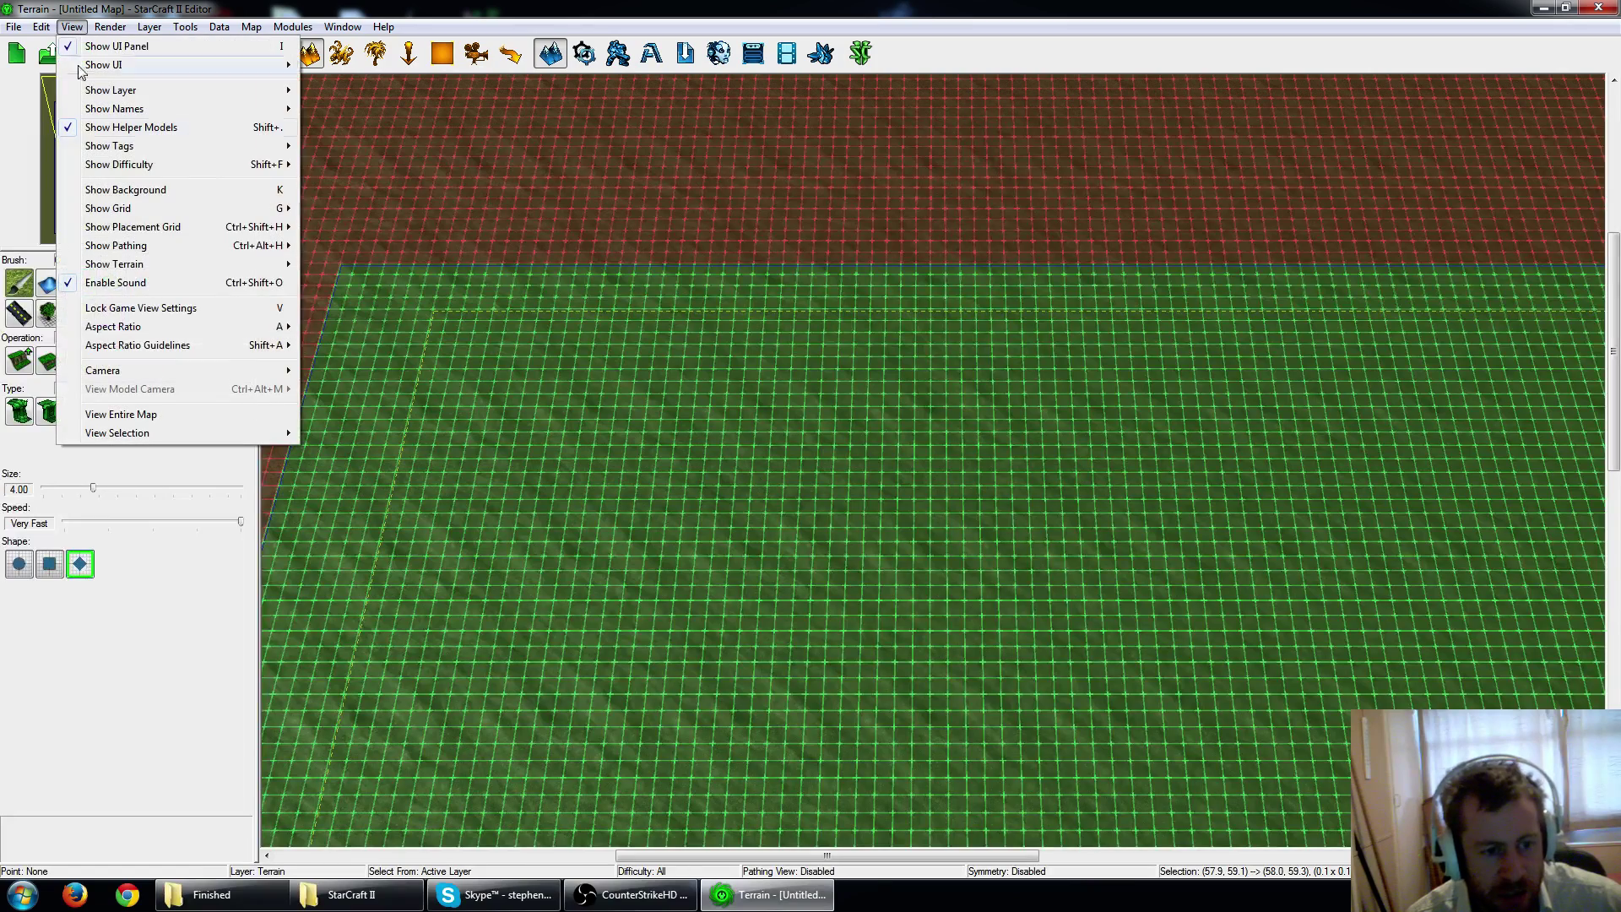
{"action": "mouse_move", "coordinate": [175, 227]}
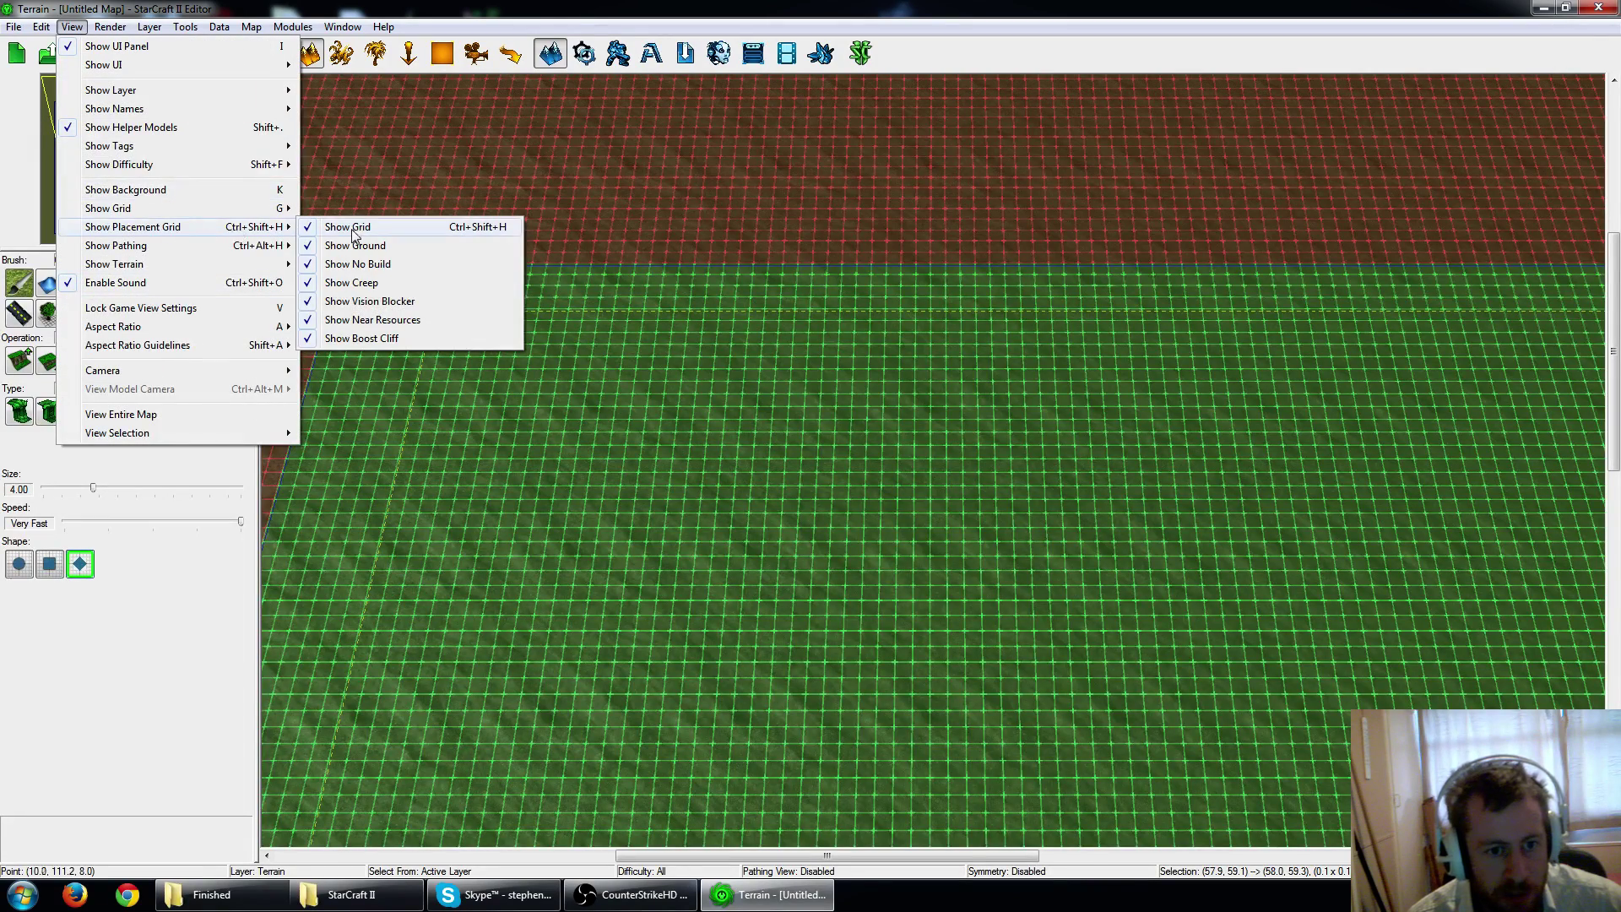
{"action": "left_click", "coordinate": [356, 234]}
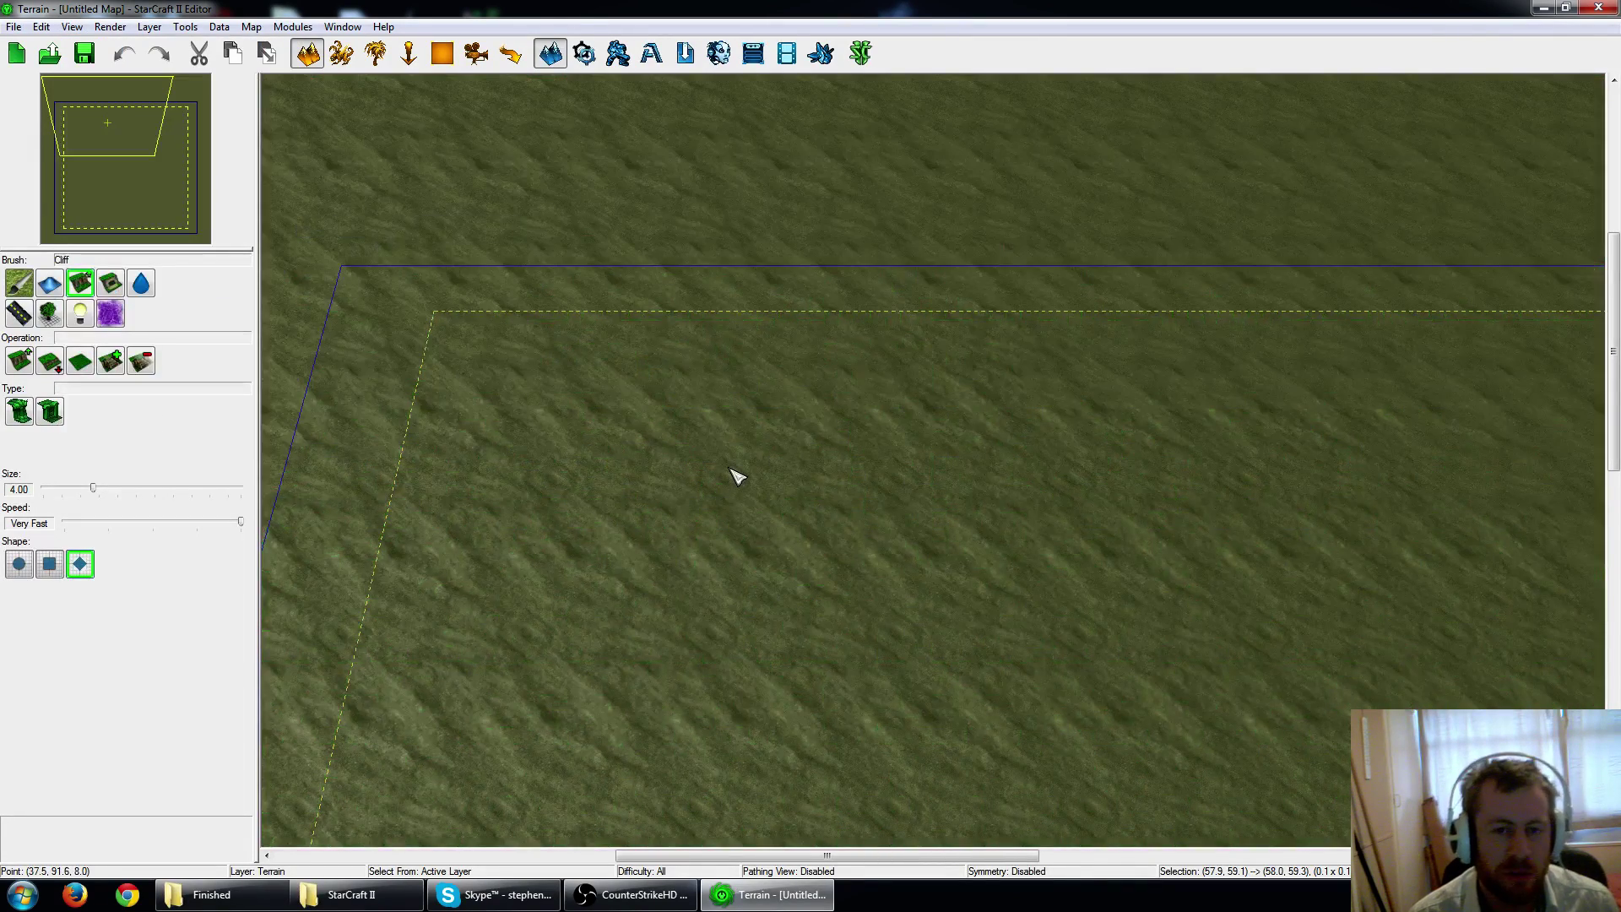
Check the terrain display options, including Show Bounds, and examine the boundary lines across the whole map.
{"action": "left_click", "coordinate": [72, 26]}
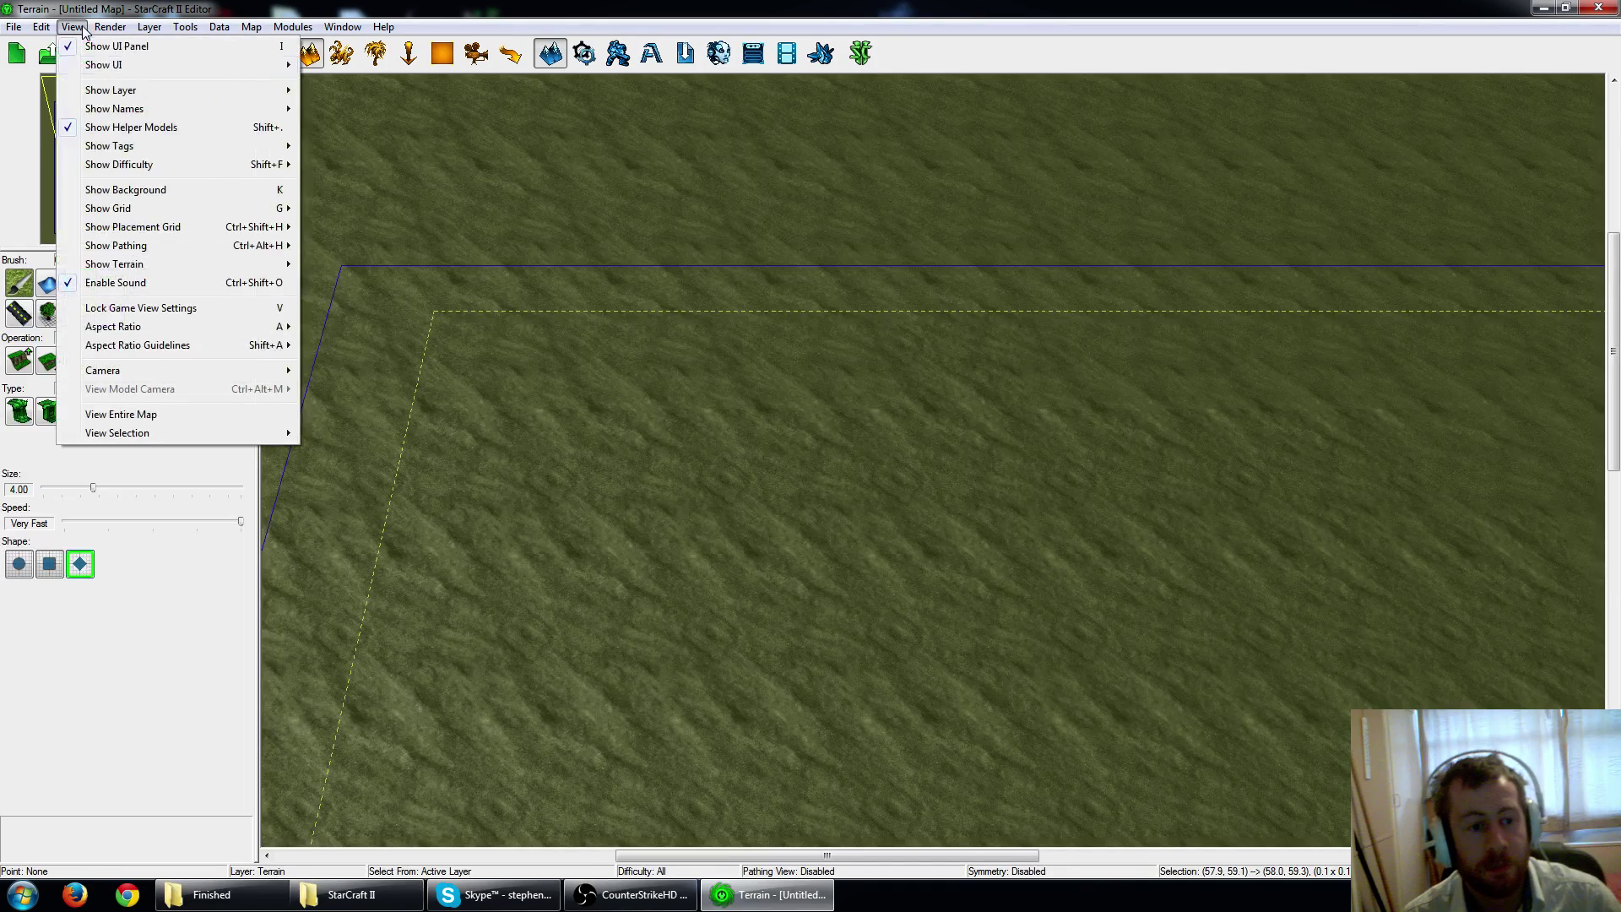
{"action": "mouse_move", "coordinate": [194, 267]}
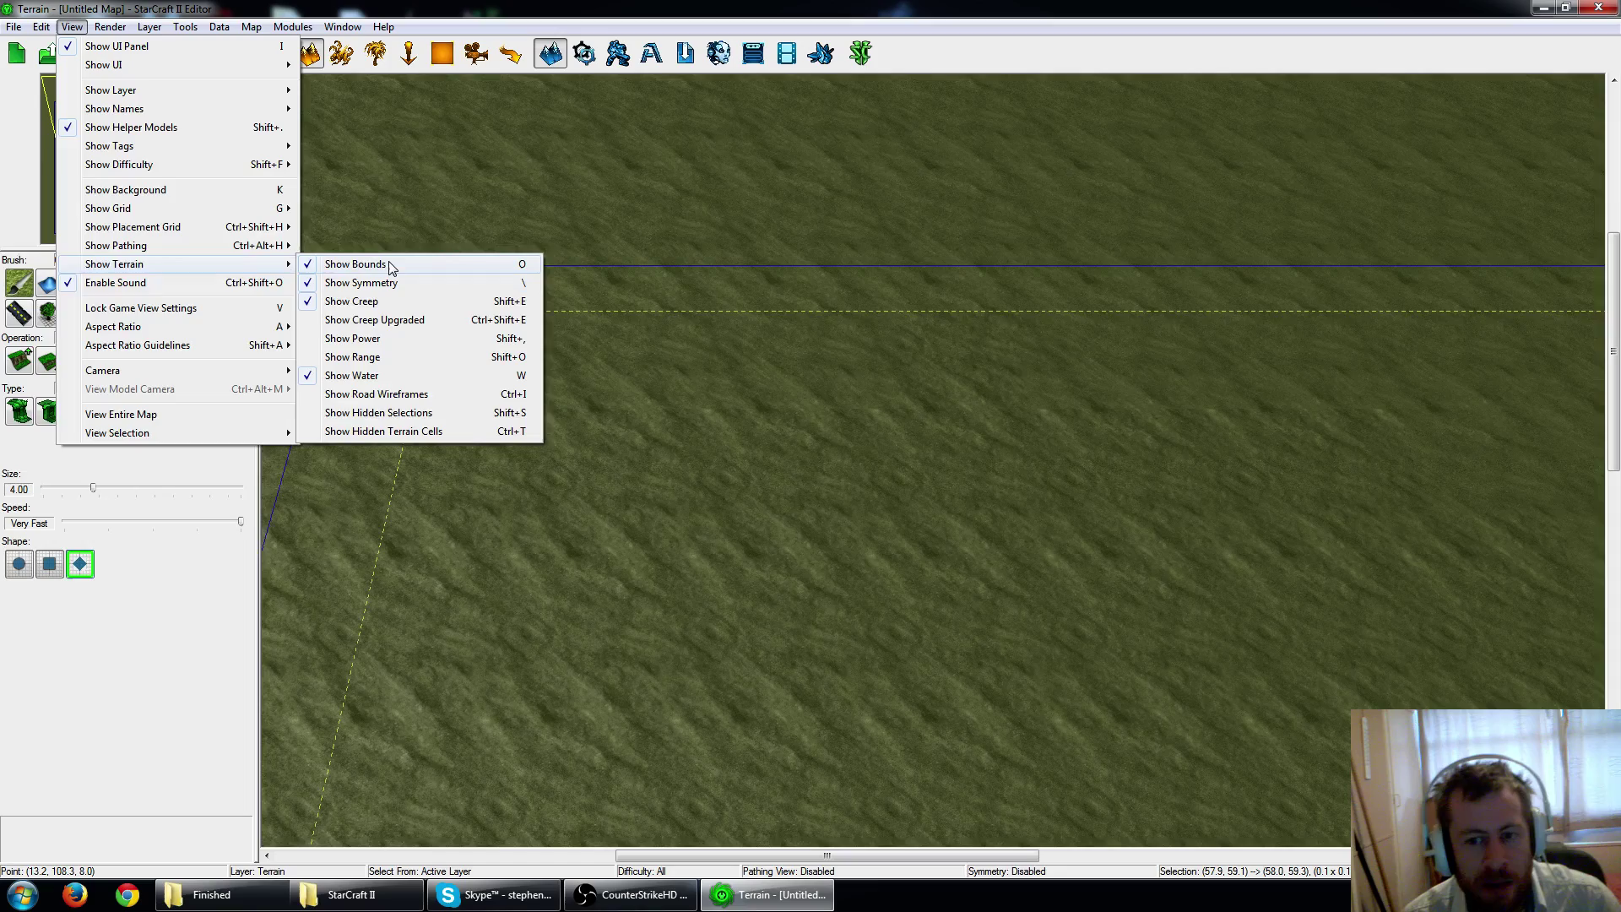
{"action": "left_click", "coordinate": [893, 319]}
{"action": "scroll", "coordinate": [896, 371], "scroll_direction": "down", "scroll_amount": 5}
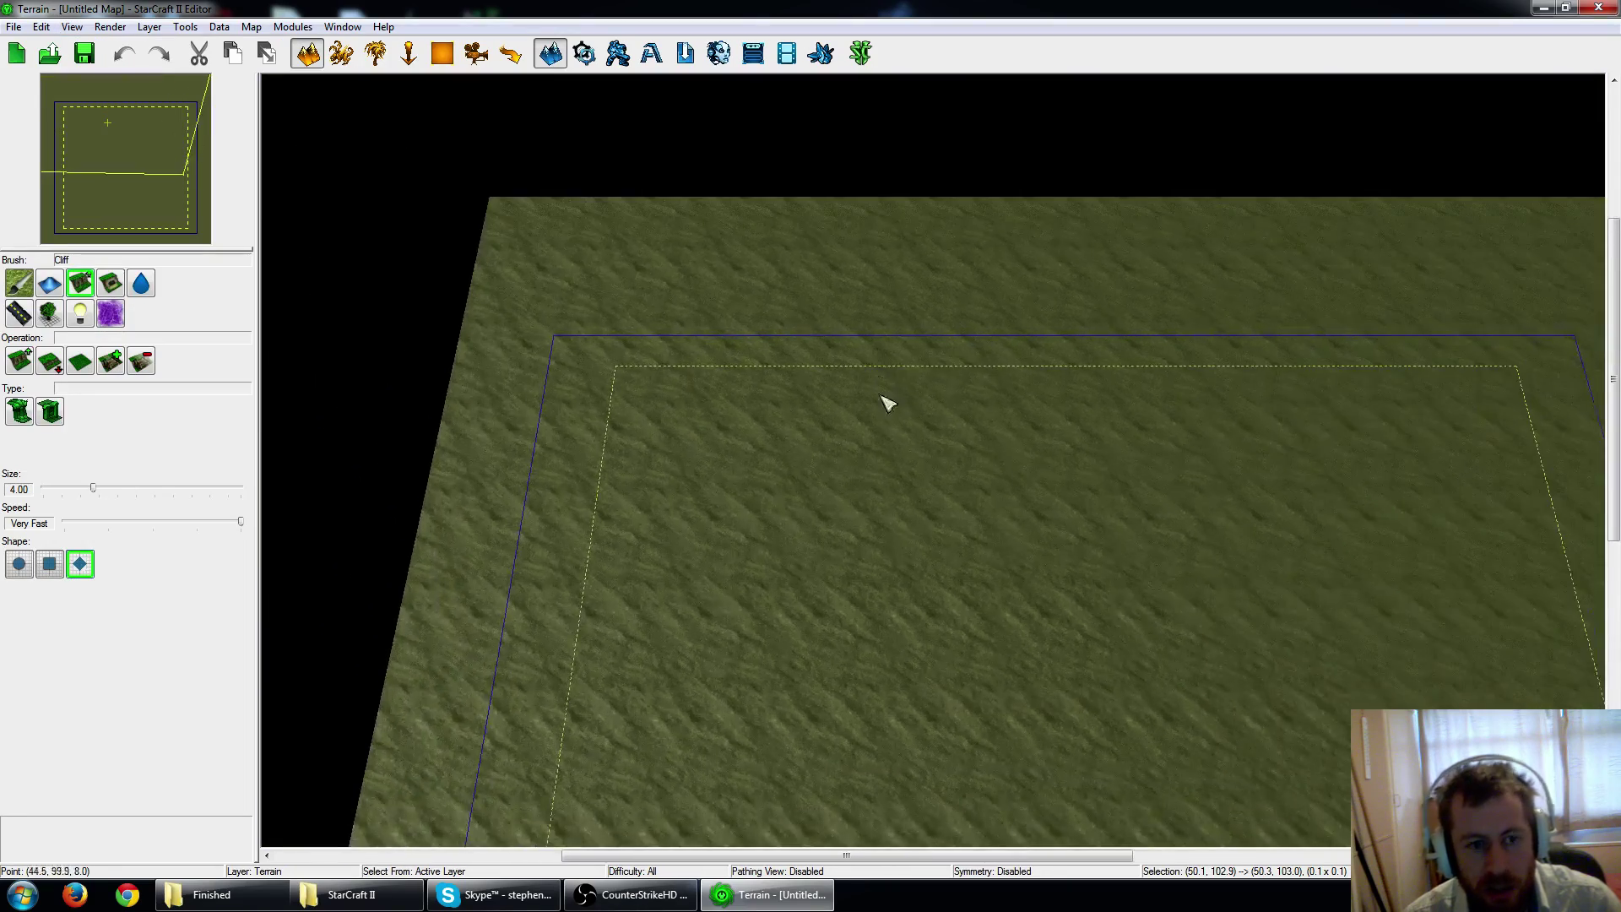
{"action": "right_click_drag", "start_coordinate": [1029, 585], "coordinate": [872, 399]}
{"action": "scroll", "coordinate": [844, 409], "scroll_direction": "down", "scroll_amount": 2}
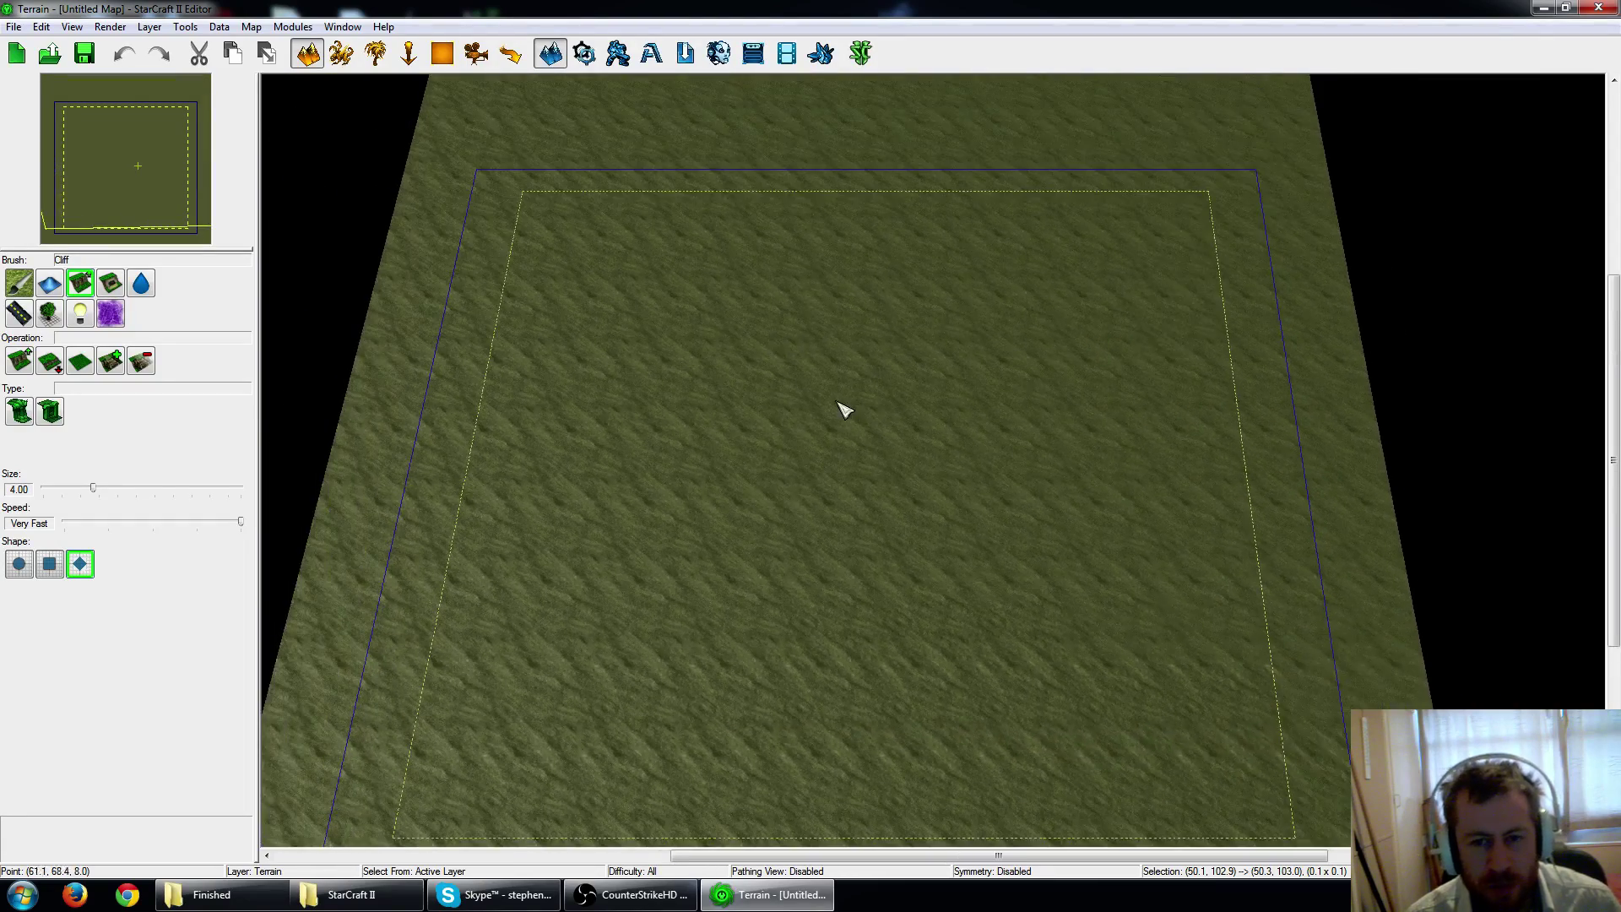
{"action": "scroll", "coordinate": [857, 354], "scroll_direction": "down", "scroll_amount": 3}
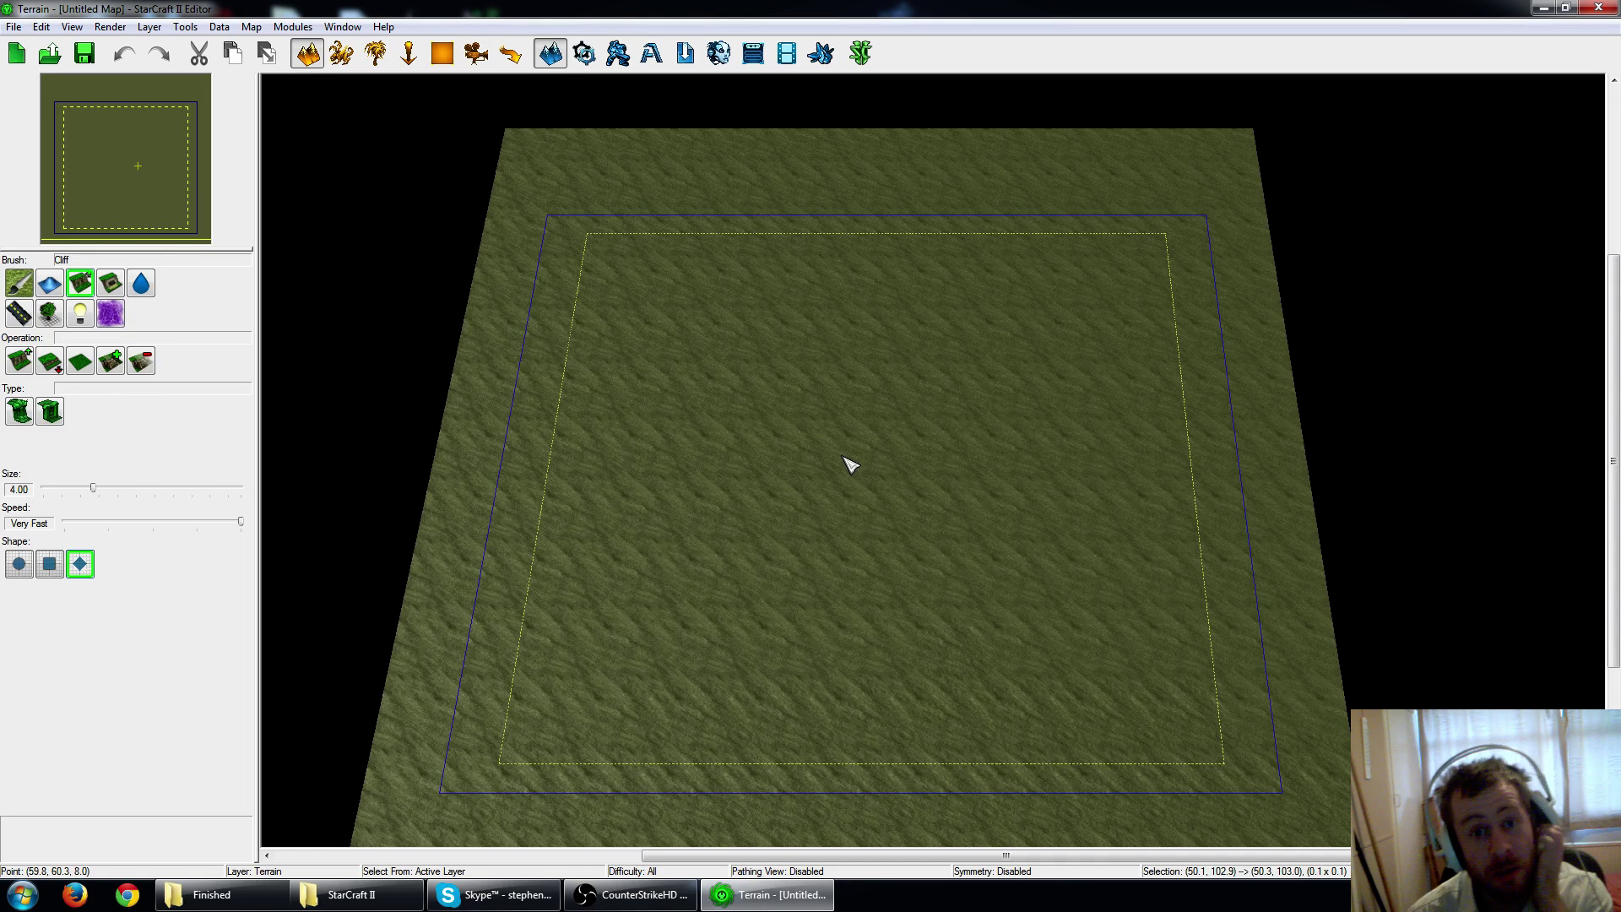
Start a new Melee Map document with the standard Wings of Liberty dependencies.
{"action": "left_click", "coordinate": [14, 26]}
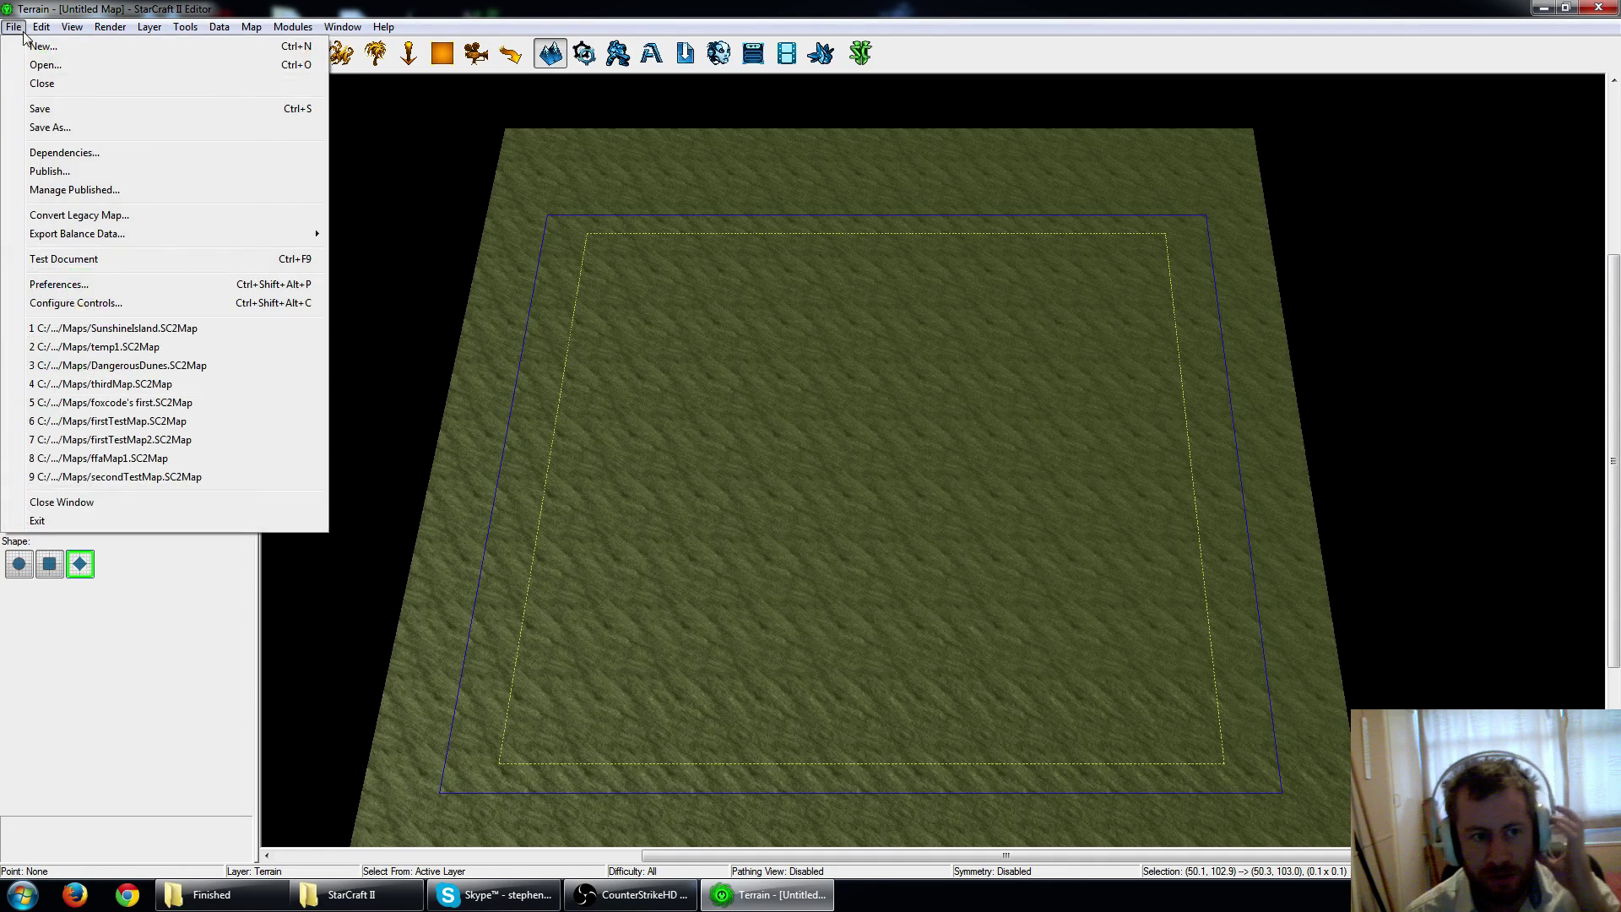
{"action": "left_click", "coordinate": [14, 26]}
{"action": "left_click", "coordinate": [17, 54]}
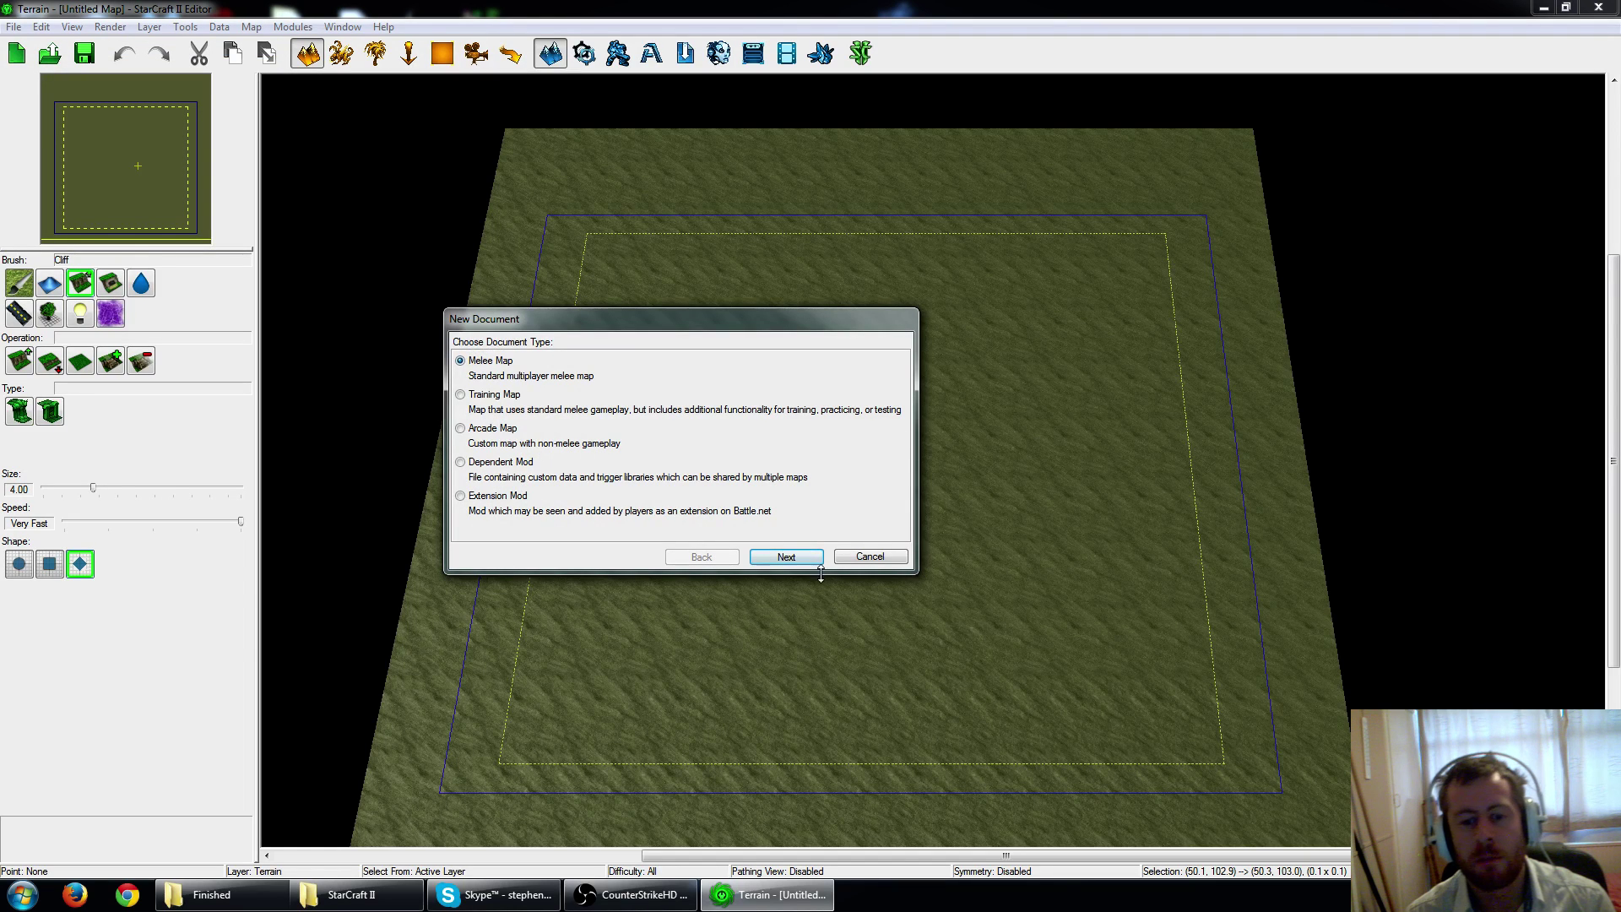
{"action": "left_click", "coordinate": [786, 557]}
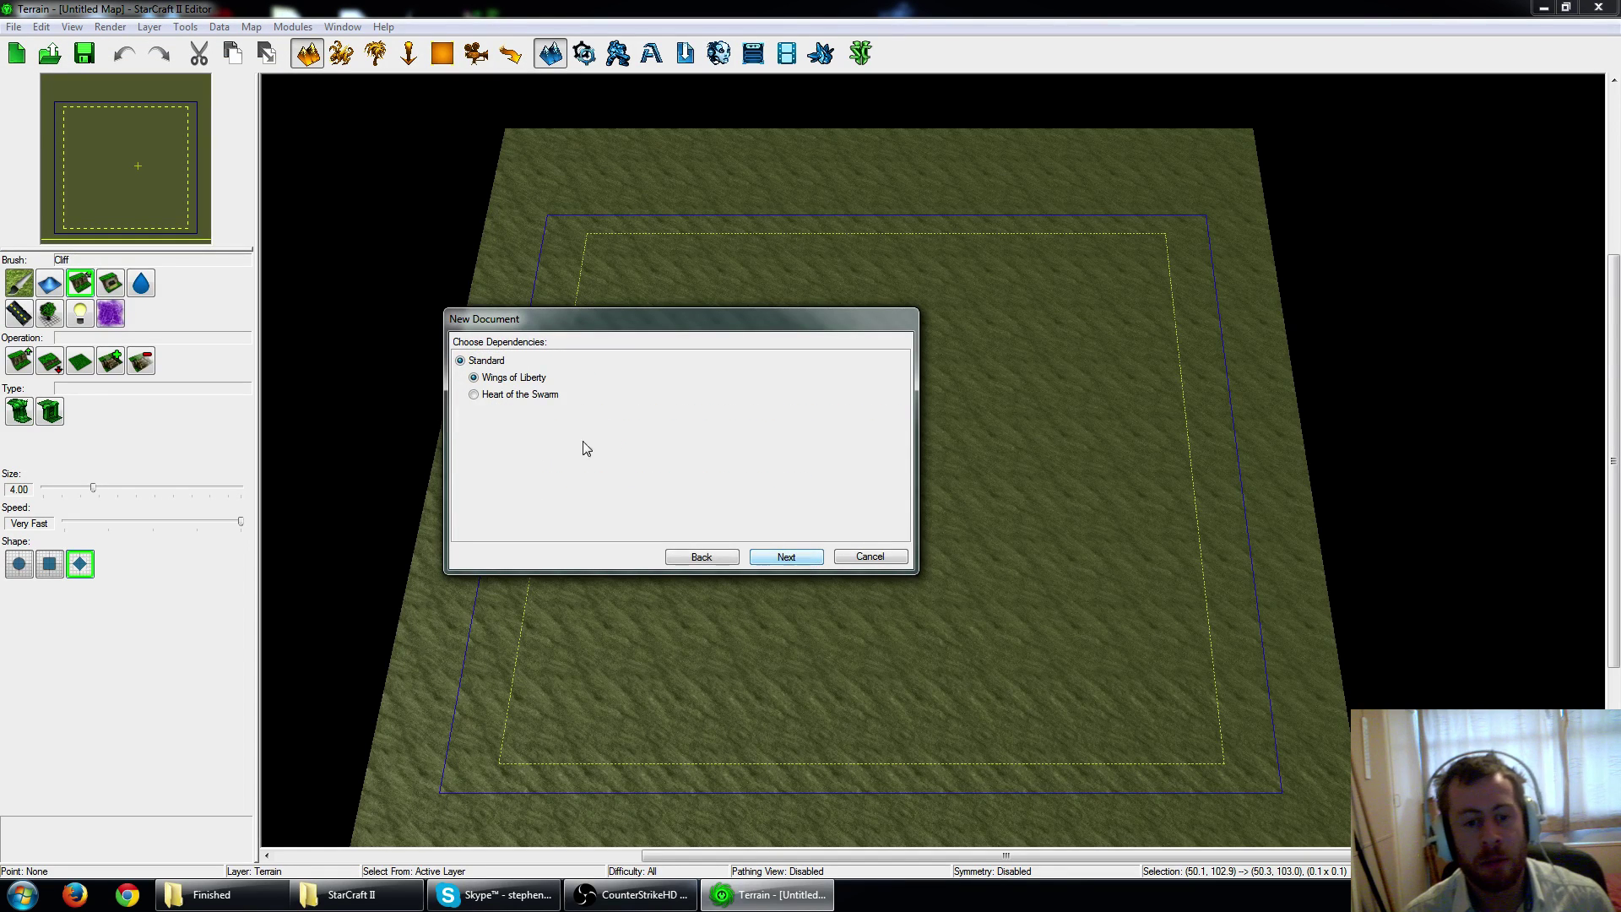
{"action": "left_click", "coordinate": [816, 559]}
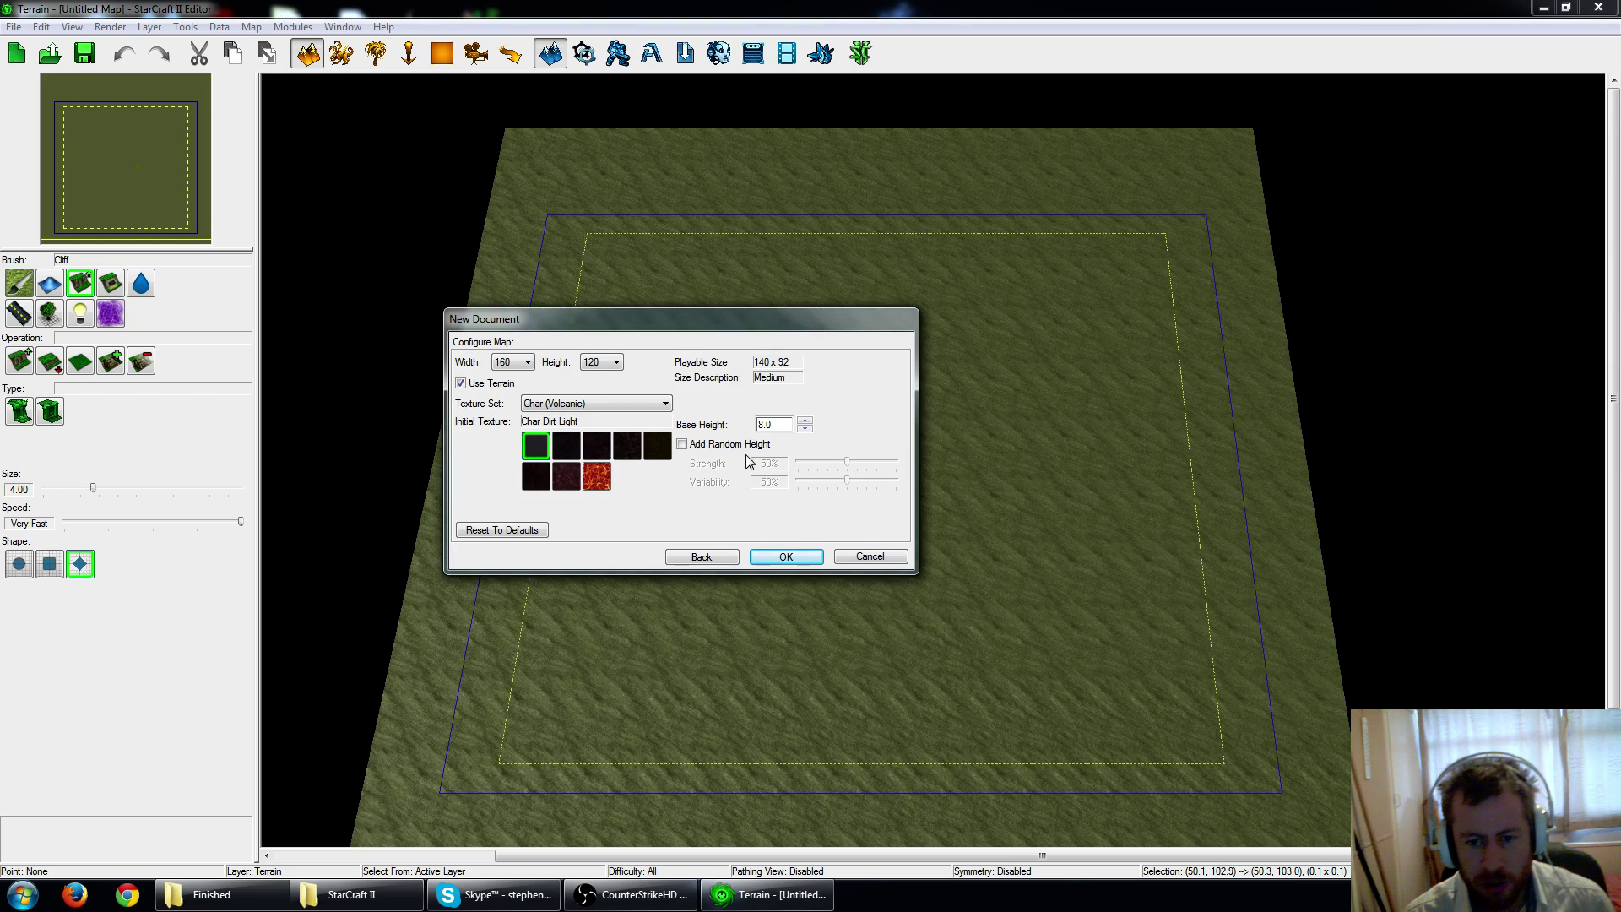
Give the new map the Avernus (Space Platform) texture set and a height of 160.
{"action": "left_click", "coordinate": [660, 404]}
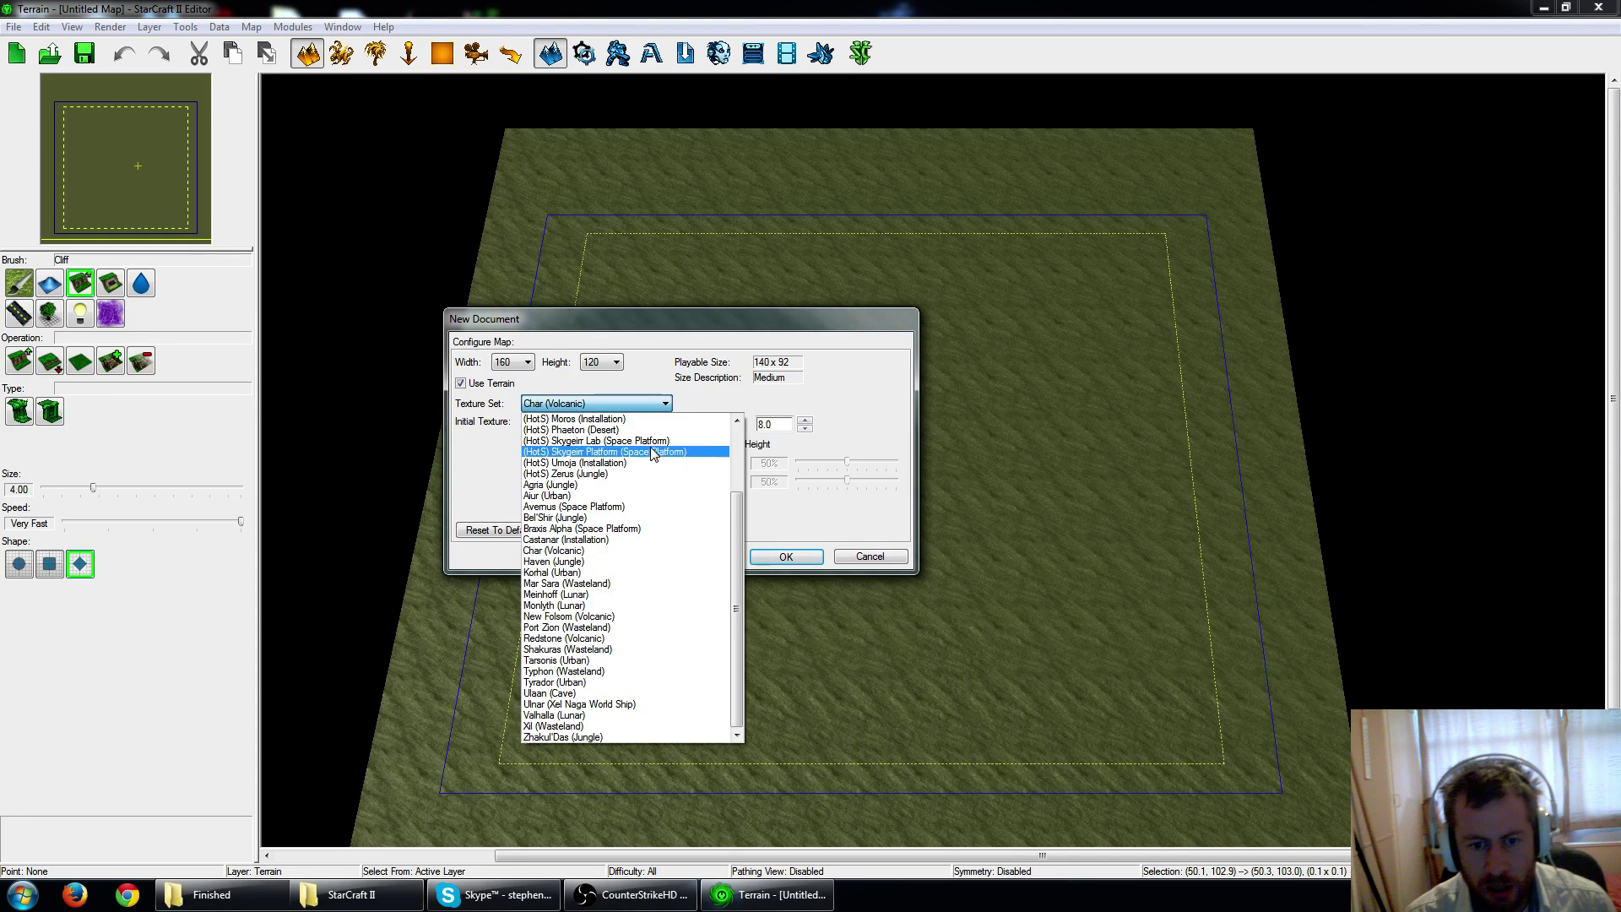
{"action": "left_click", "coordinate": [640, 506]}
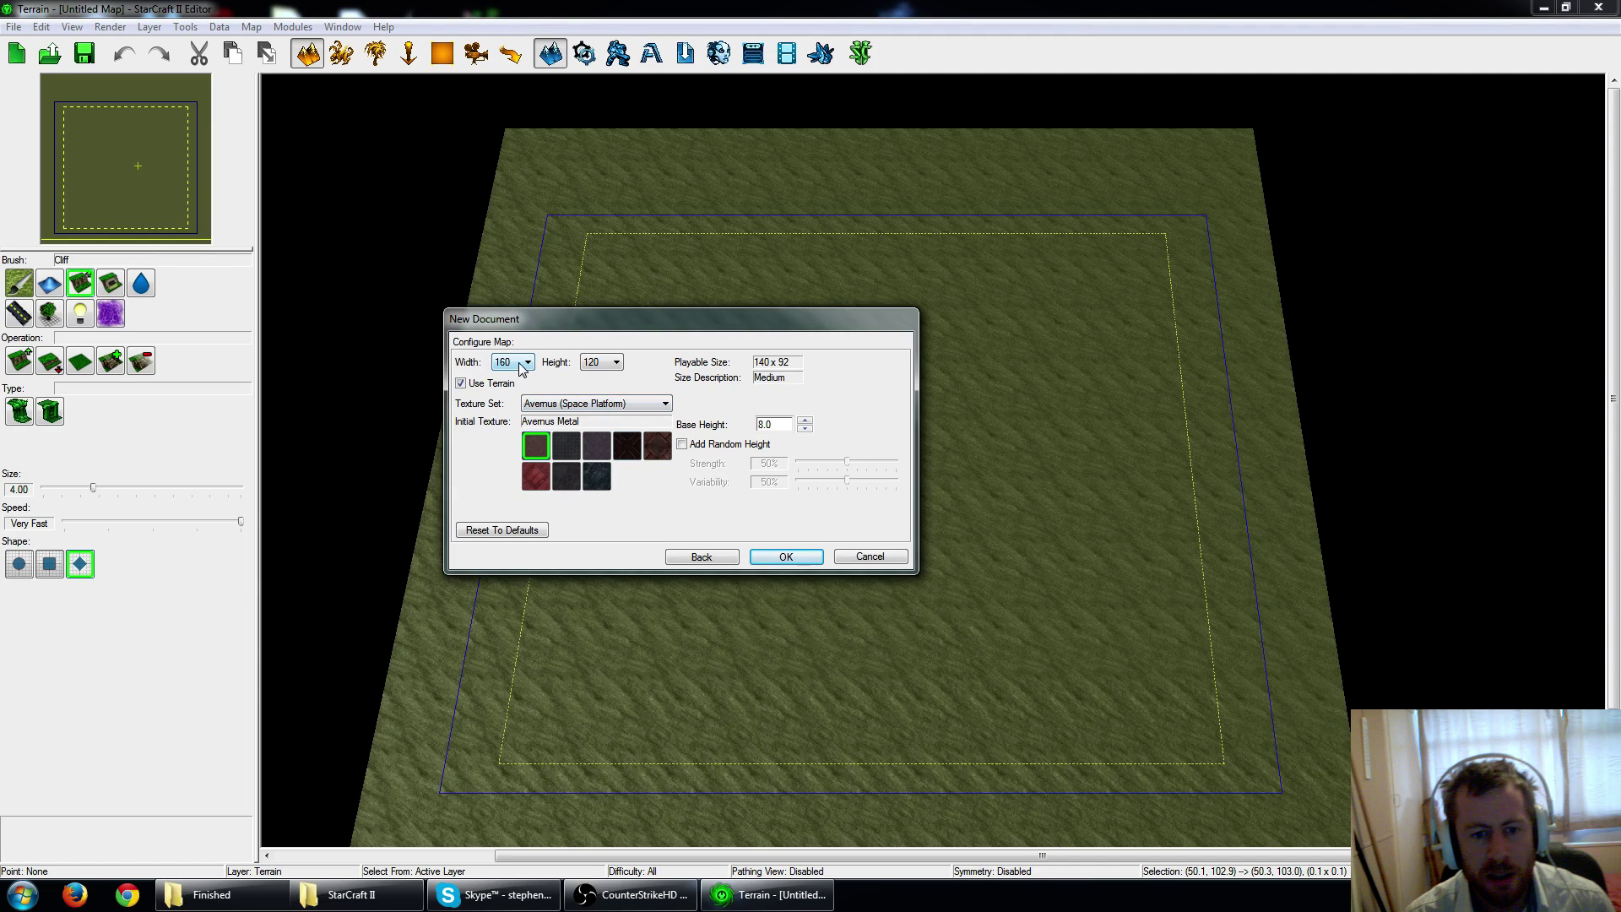
{"action": "left_click", "coordinate": [613, 363]}
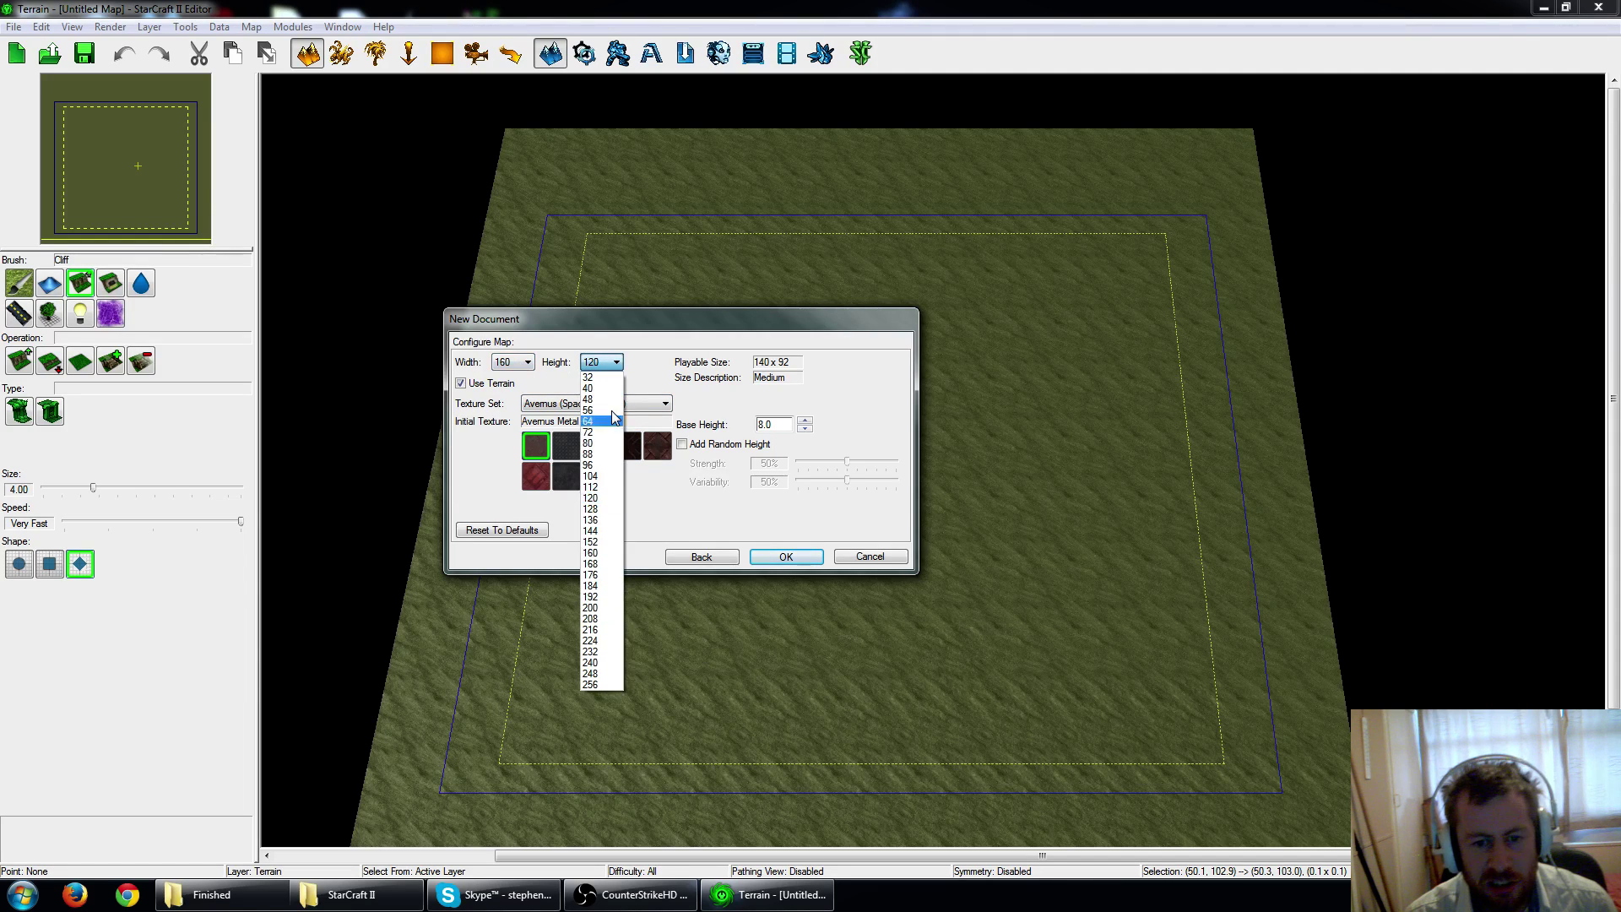
{"action": "left_click", "coordinate": [612, 552]}
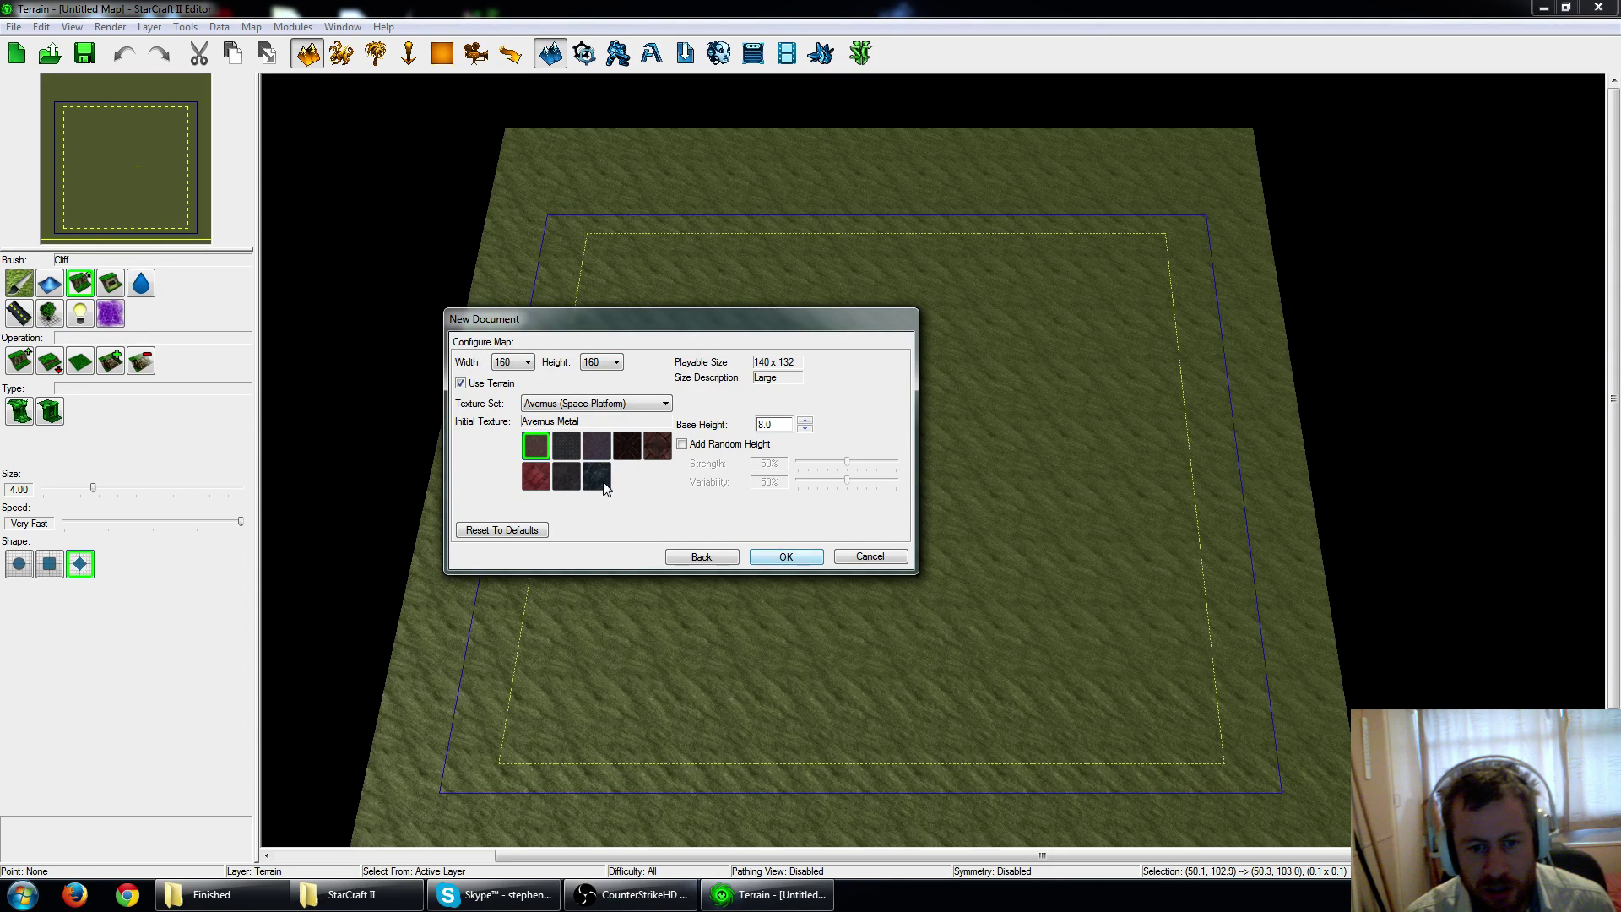
Choose Avernus Plates as the initial texture and create the map.
{"action": "left_click", "coordinate": [566, 479]}
{"action": "left_click", "coordinate": [577, 448]}
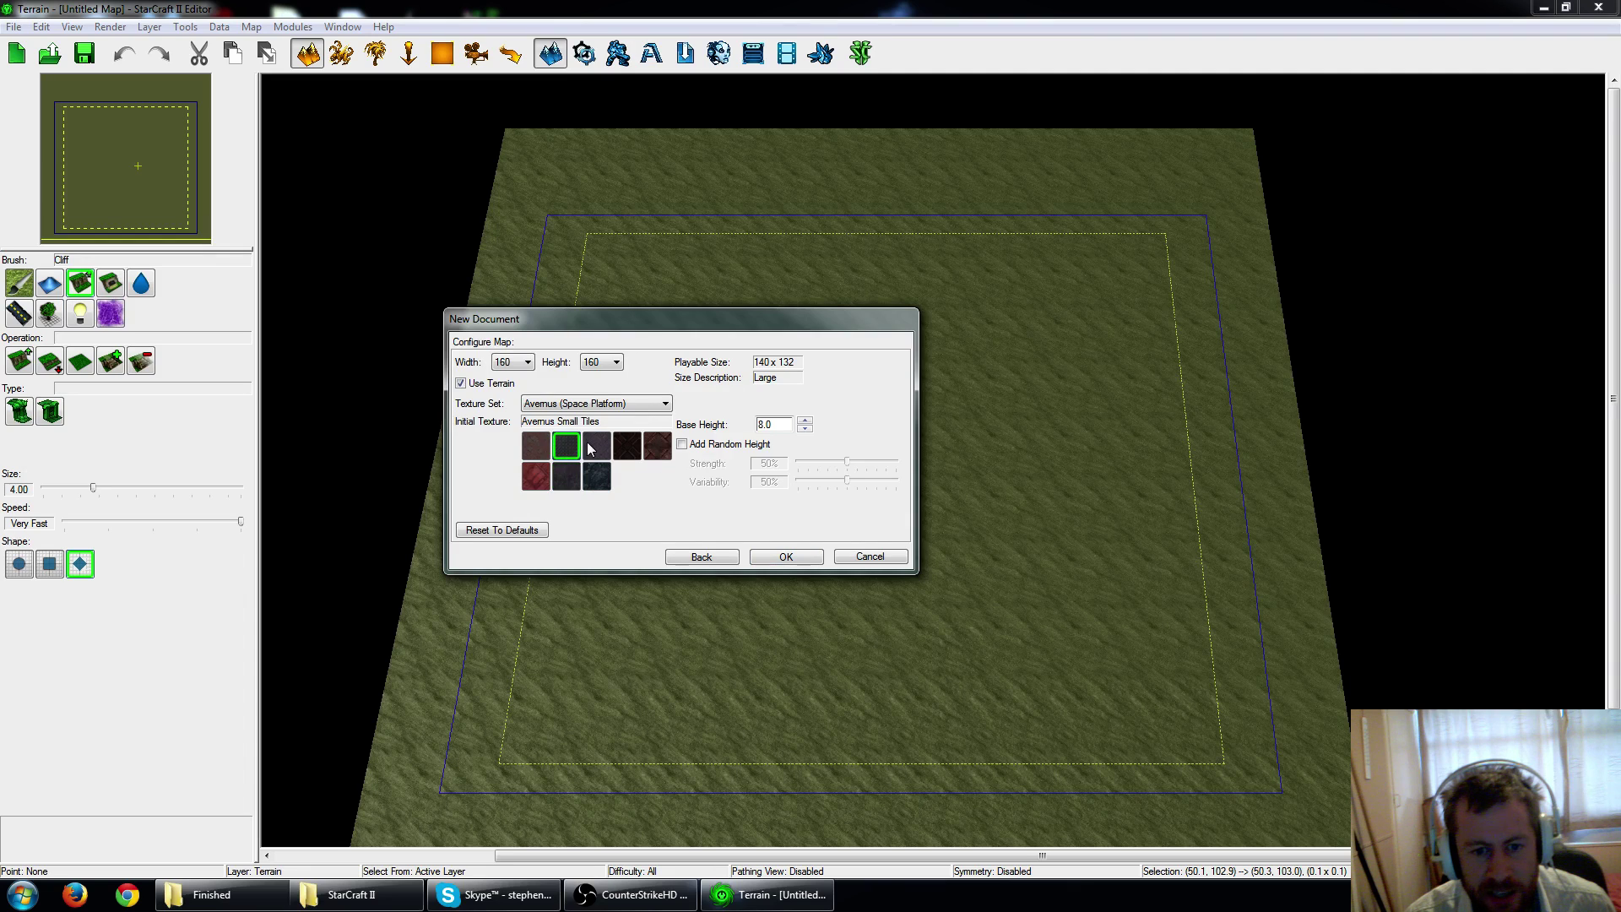
{"action": "left_click", "coordinate": [618, 447]}
{"action": "left_click", "coordinate": [595, 440]}
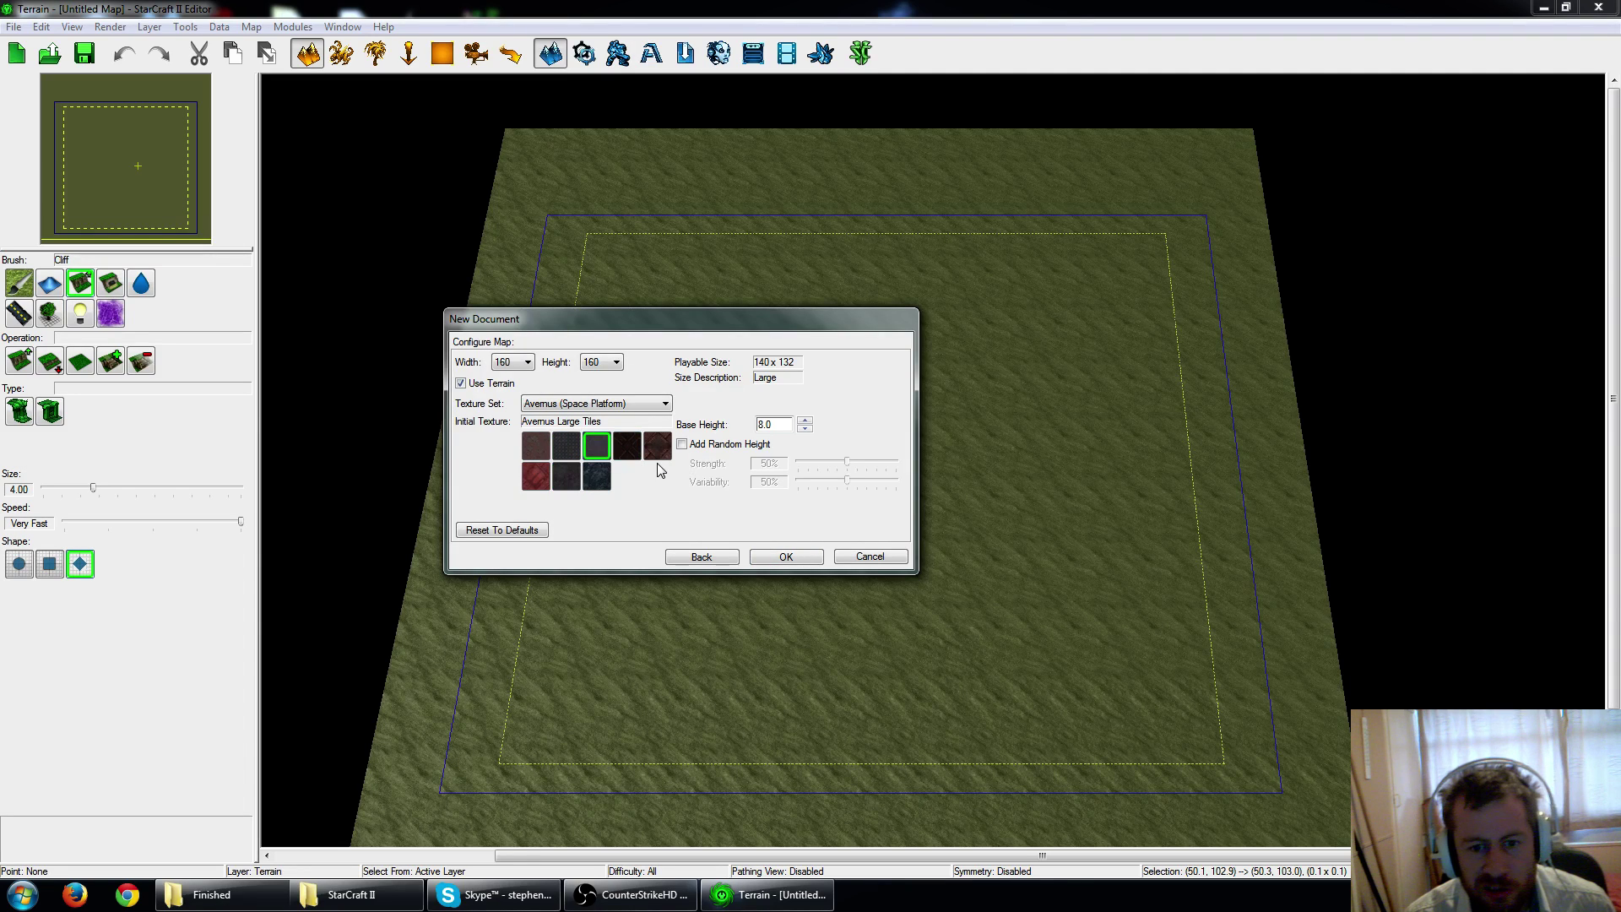
{"action": "left_click", "coordinate": [657, 450]}
{"action": "left_click", "coordinate": [775, 558]}
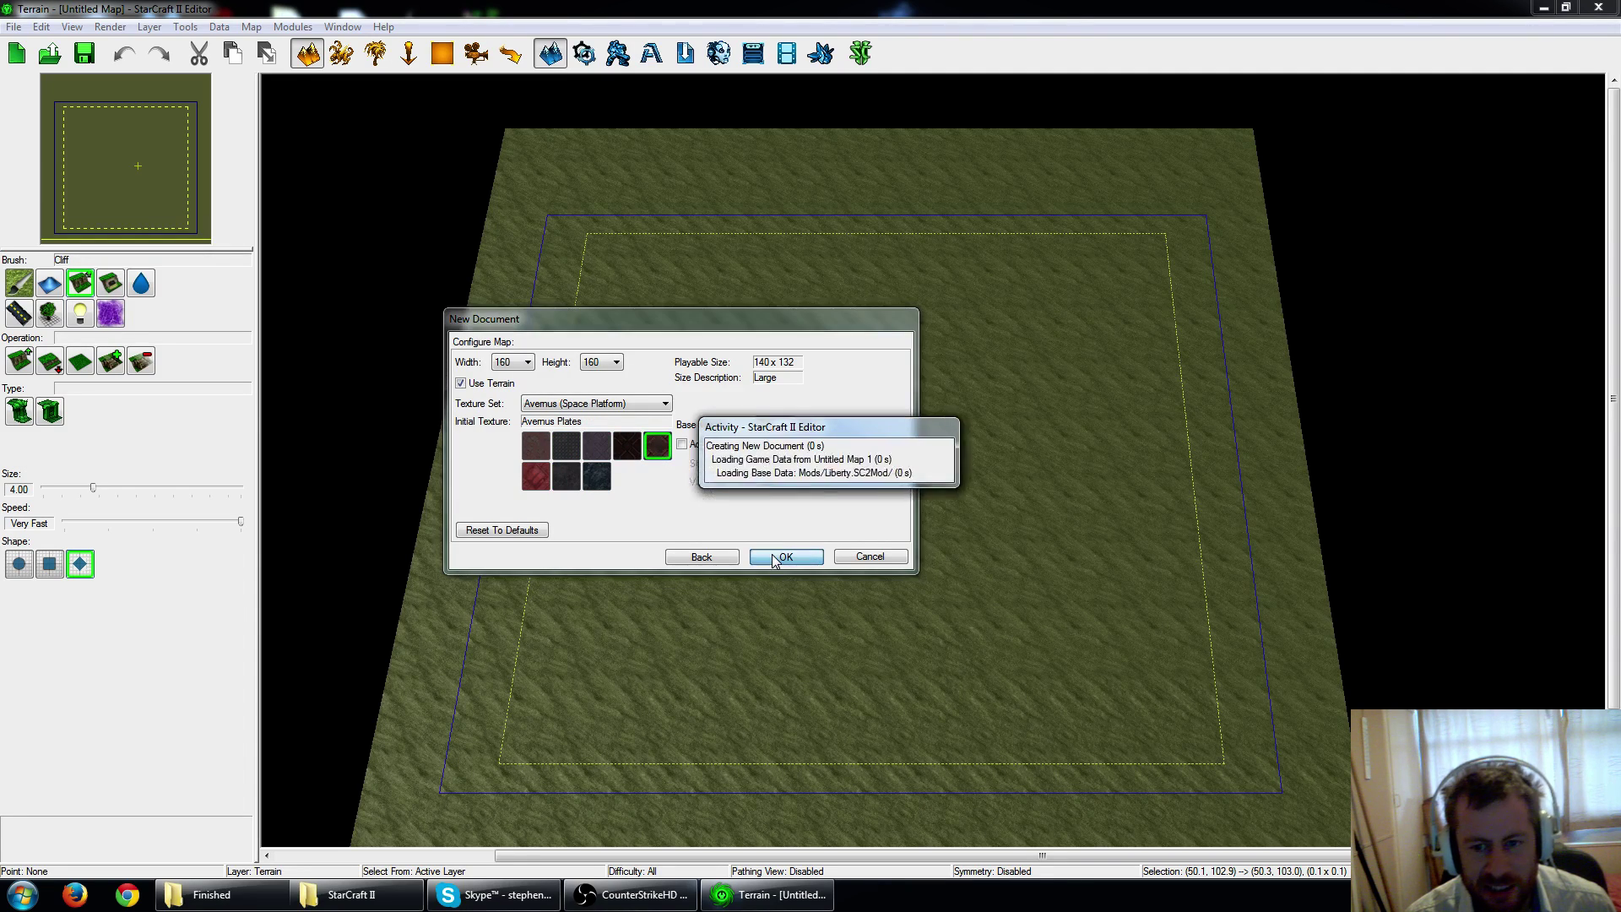
Set the new map's symmetry type to Rotational in the map properties.
{"action": "scroll", "coordinate": [840, 481], "scroll_direction": "down", "scroll_amount": 5}
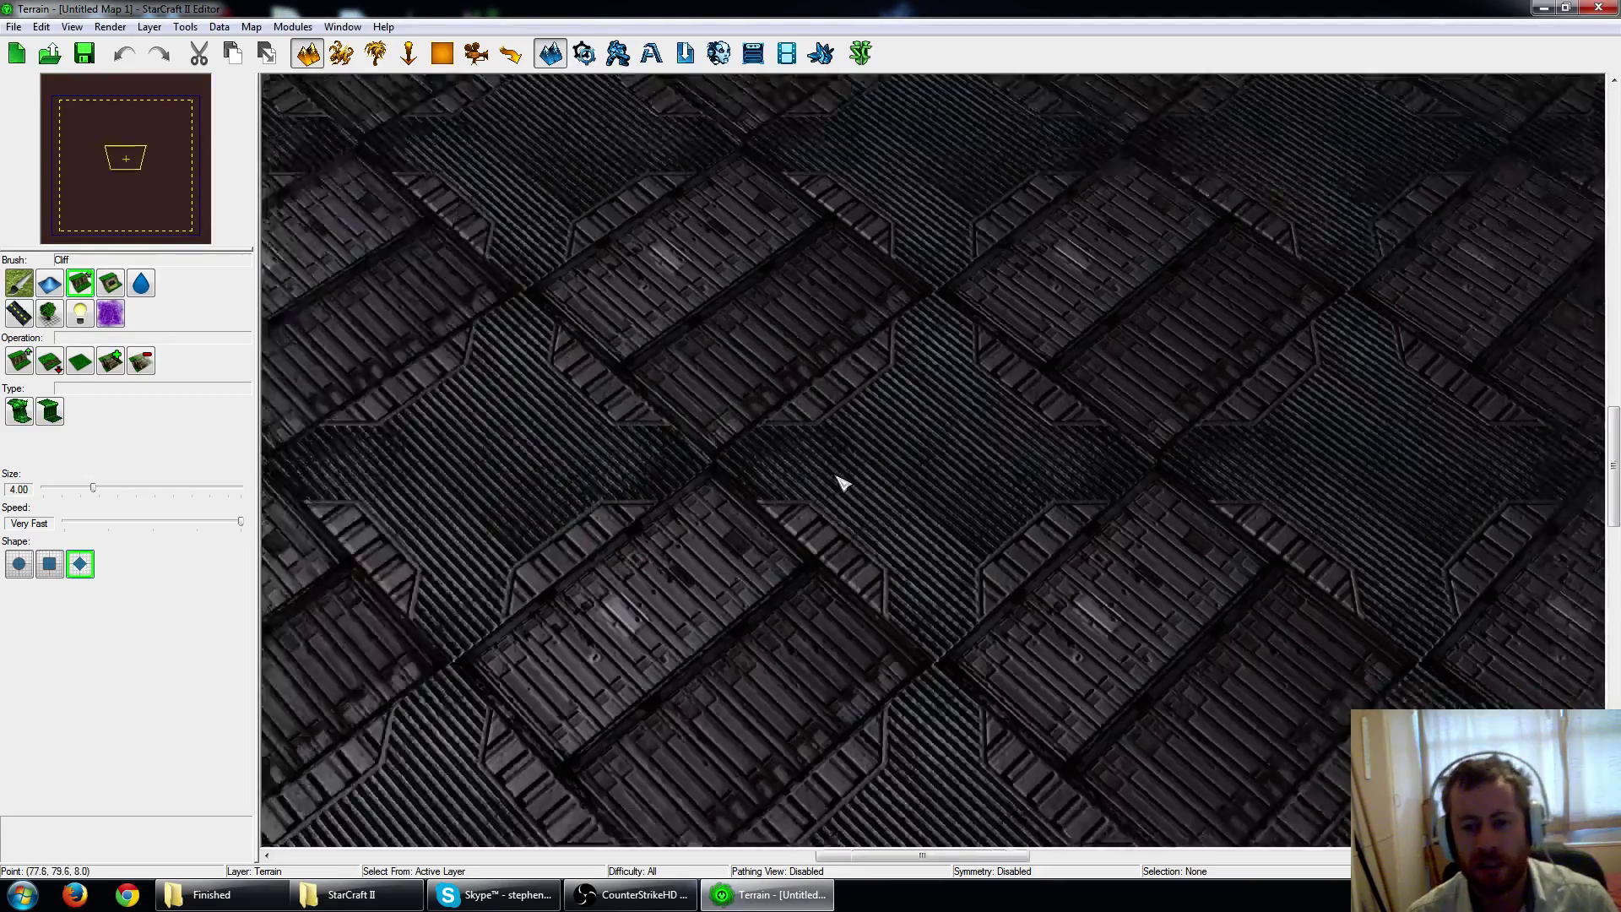
{"action": "scroll", "coordinate": [833, 296], "scroll_direction": "up", "scroll_amount": 5}
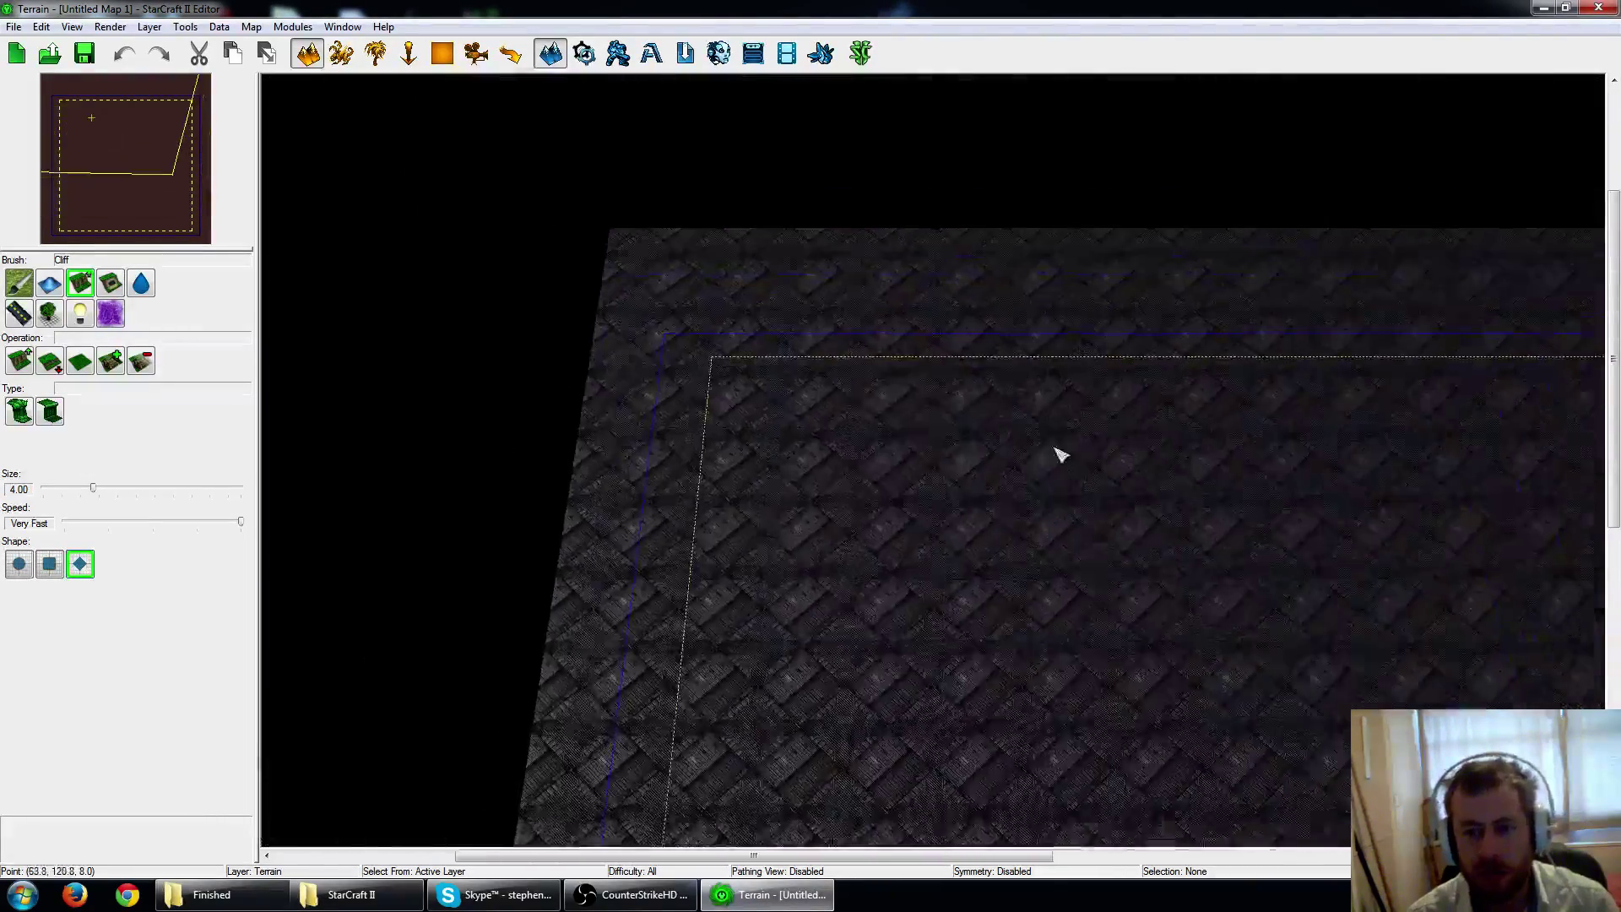
{"action": "scroll", "coordinate": [918, 448], "scroll_direction": "up", "scroll_amount": 3}
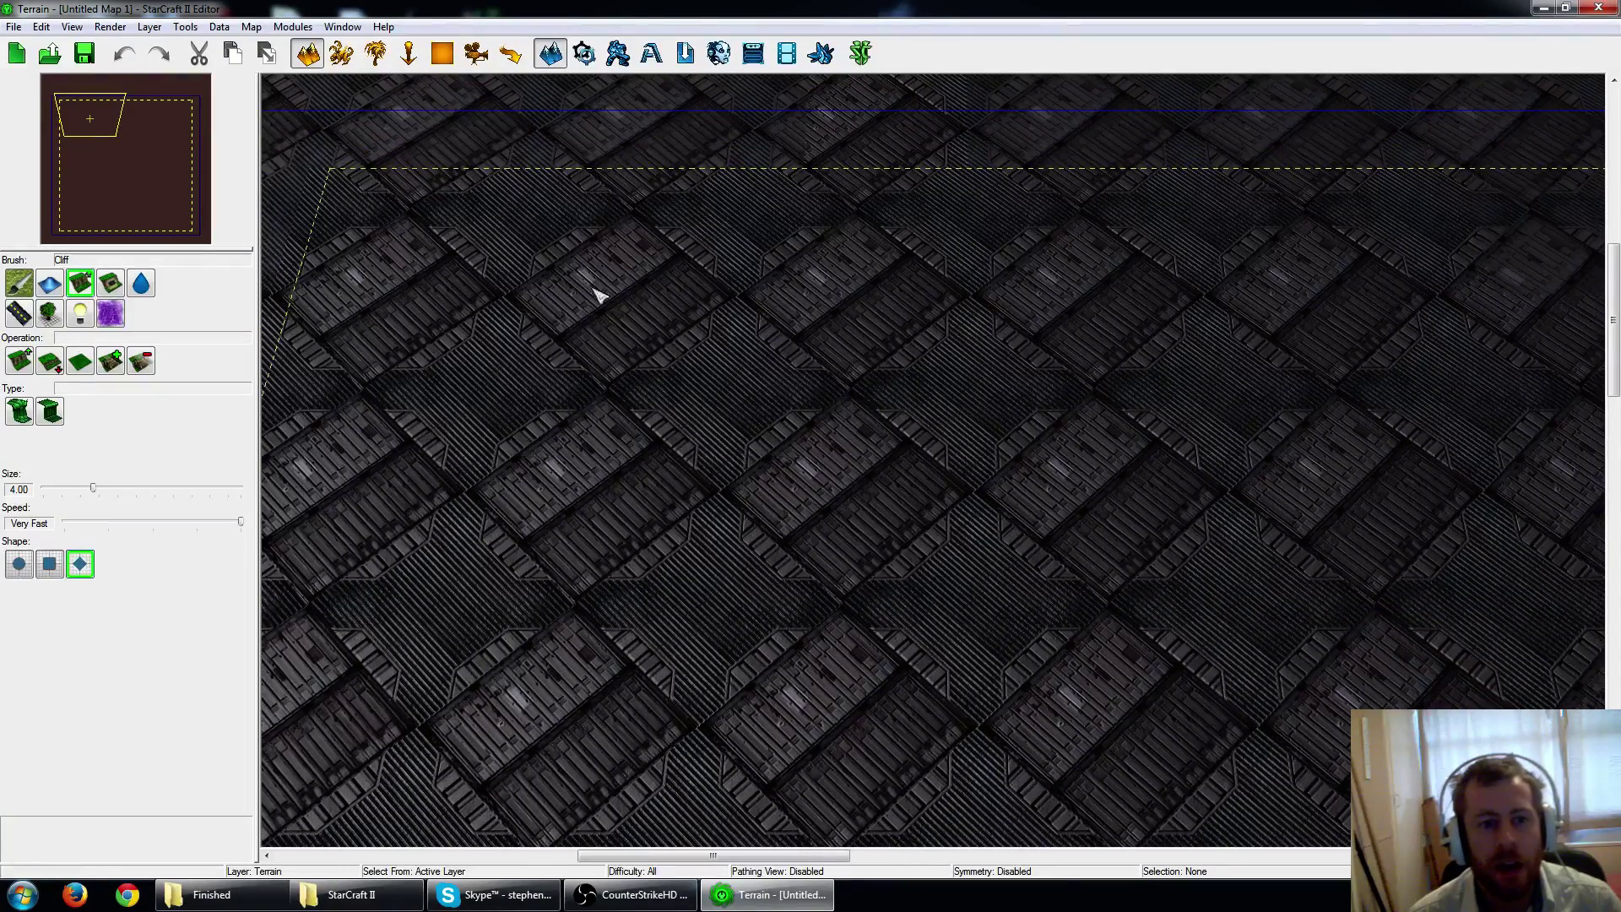
{"action": "left_click", "coordinate": [249, 29]}
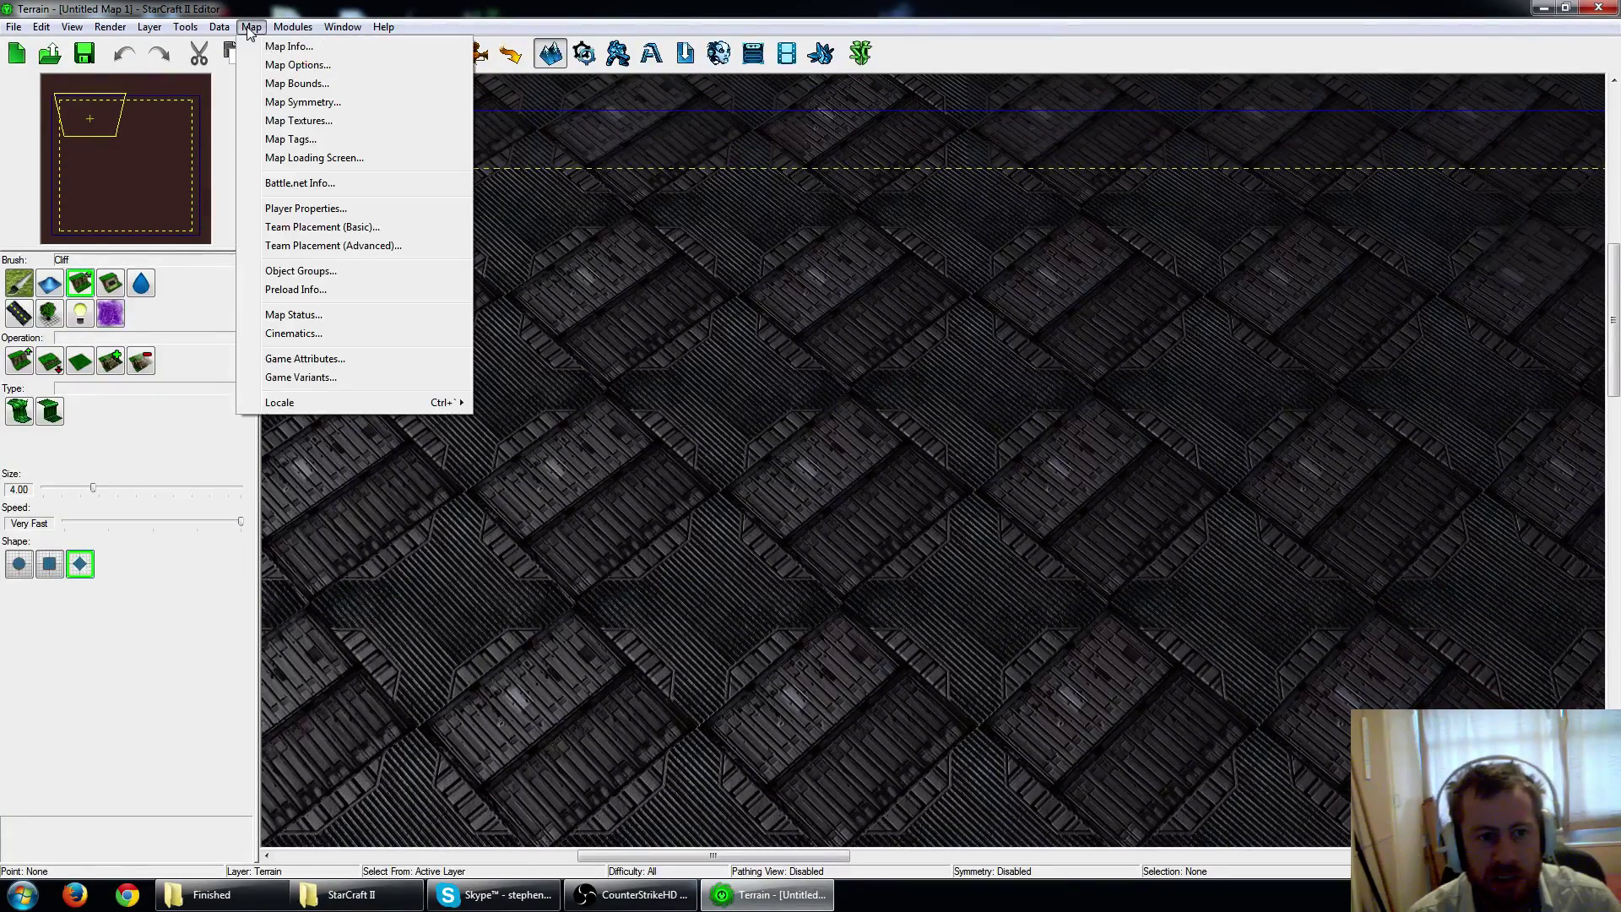
{"action": "left_click", "coordinate": [325, 108]}
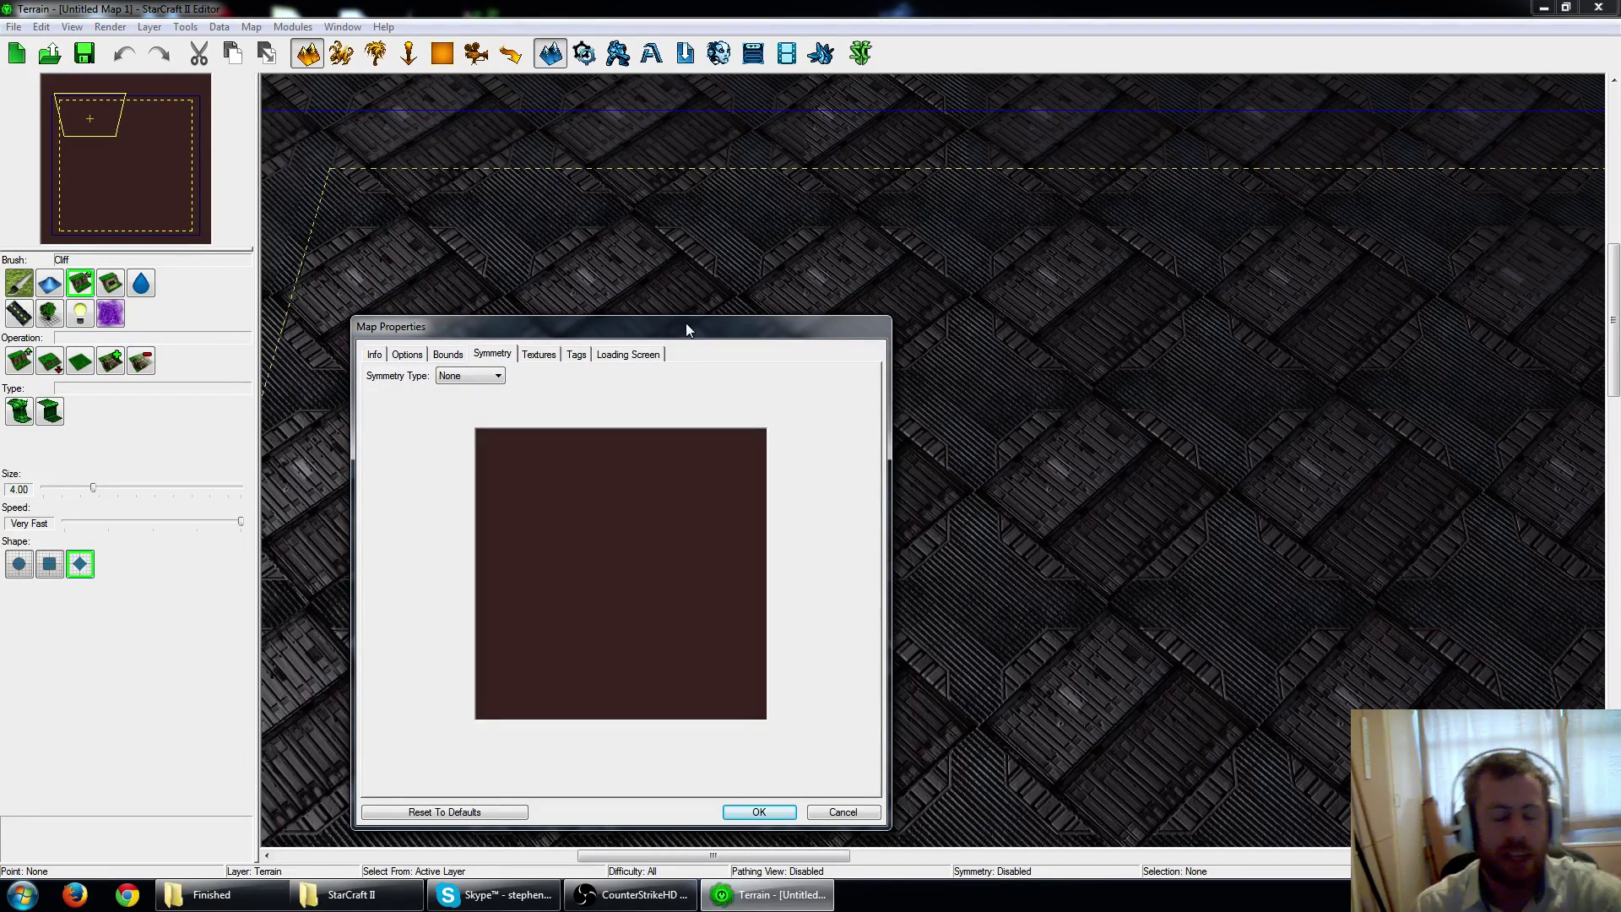
{"action": "left_click", "coordinate": [491, 377]}
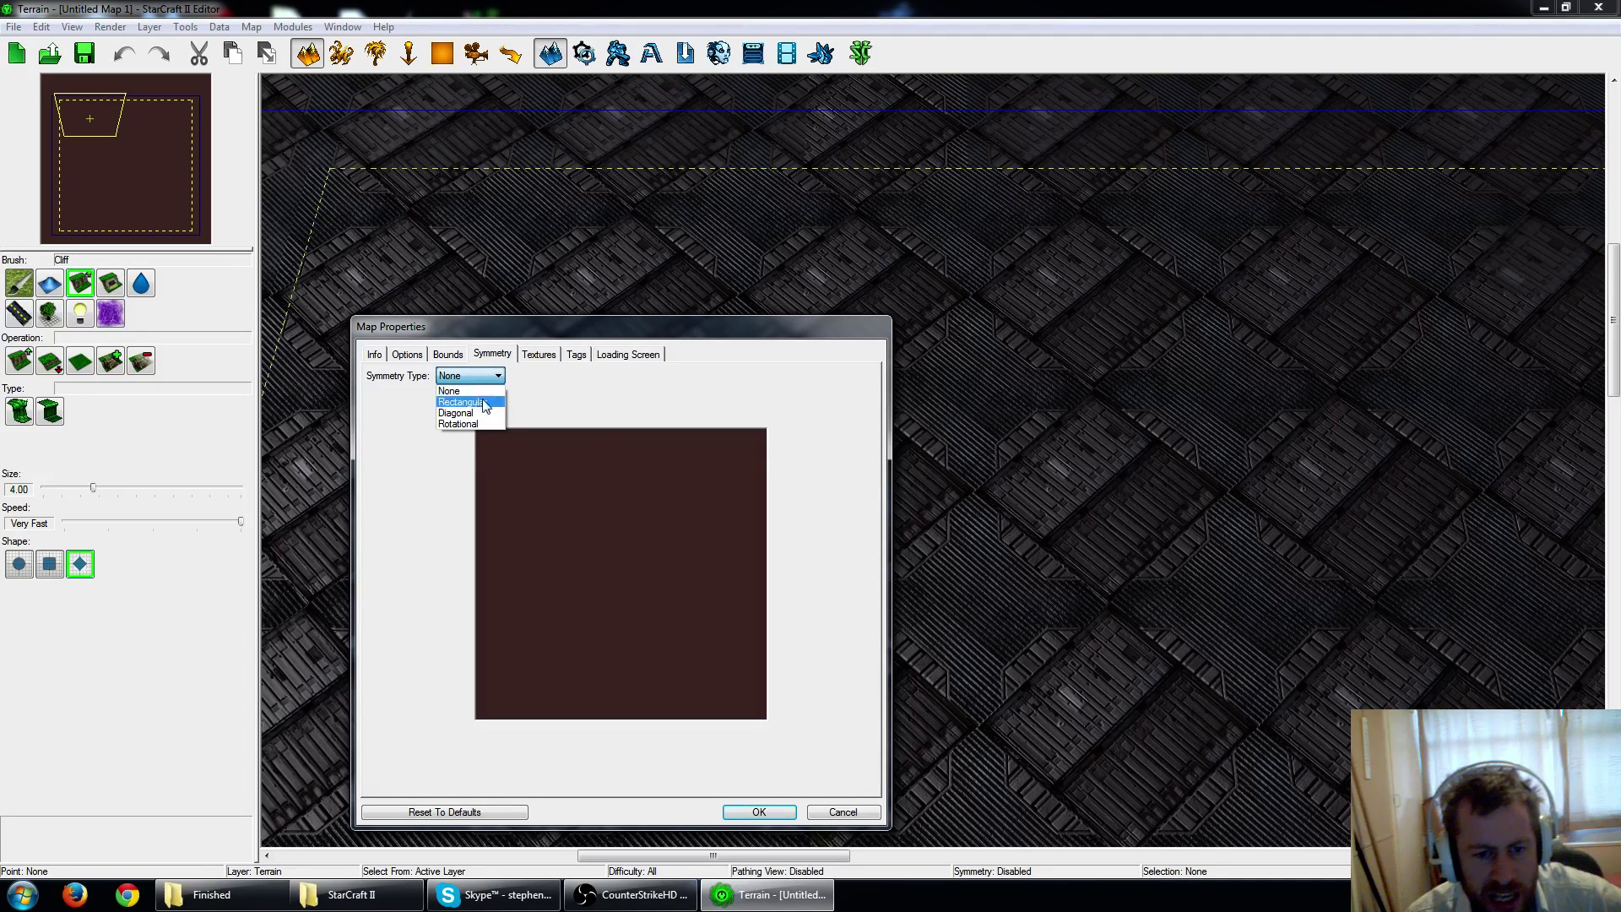
{"action": "left_click", "coordinate": [484, 424]}
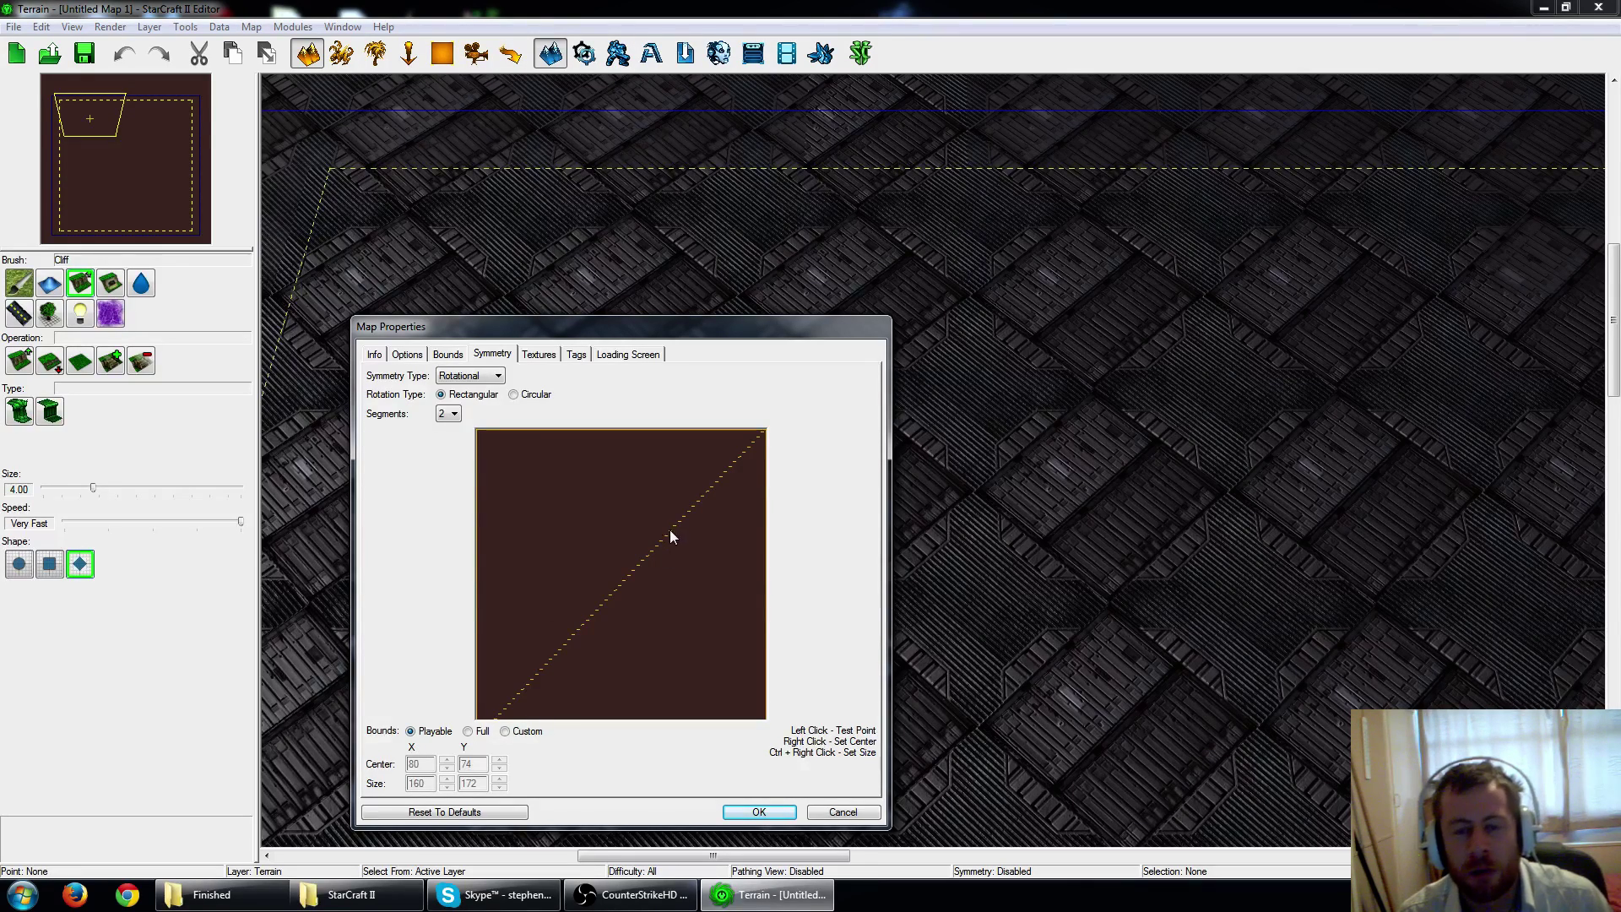
{"action": "left_click", "coordinate": [759, 811]}
Examine the diagonal symmetry line across the map from its lower-left to its upper-right corner, and the area near the upper-left corner.
{"action": "scroll", "coordinate": [814, 623], "scroll_direction": "down", "scroll_amount": 5}
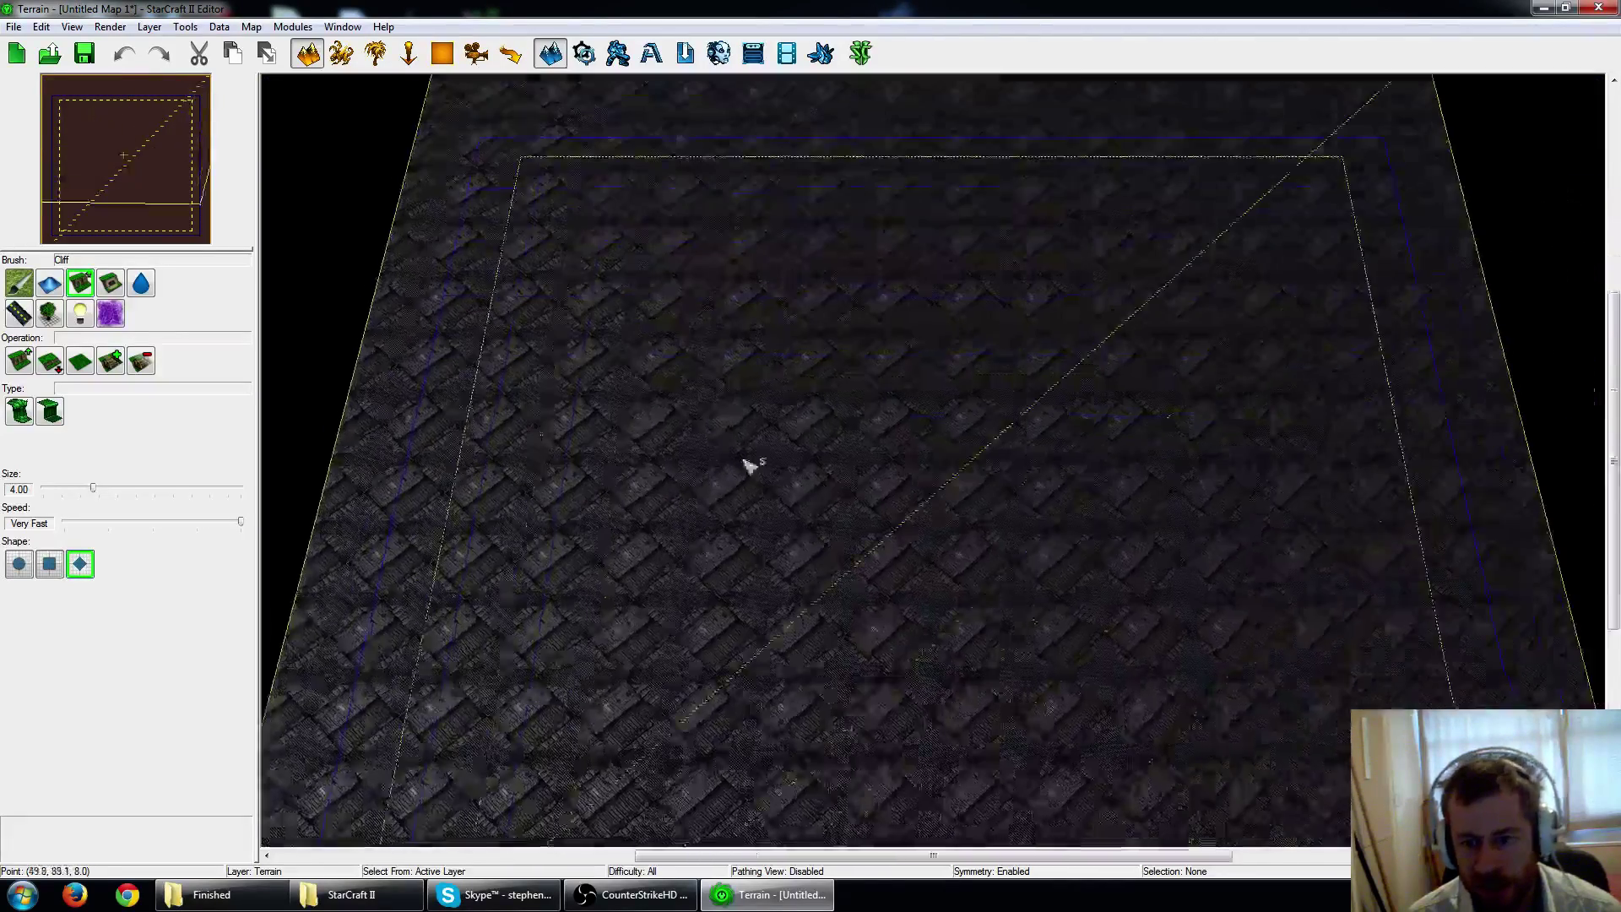
{"action": "right_click_drag", "start_coordinate": [743, 460], "coordinate": [873, 300]}
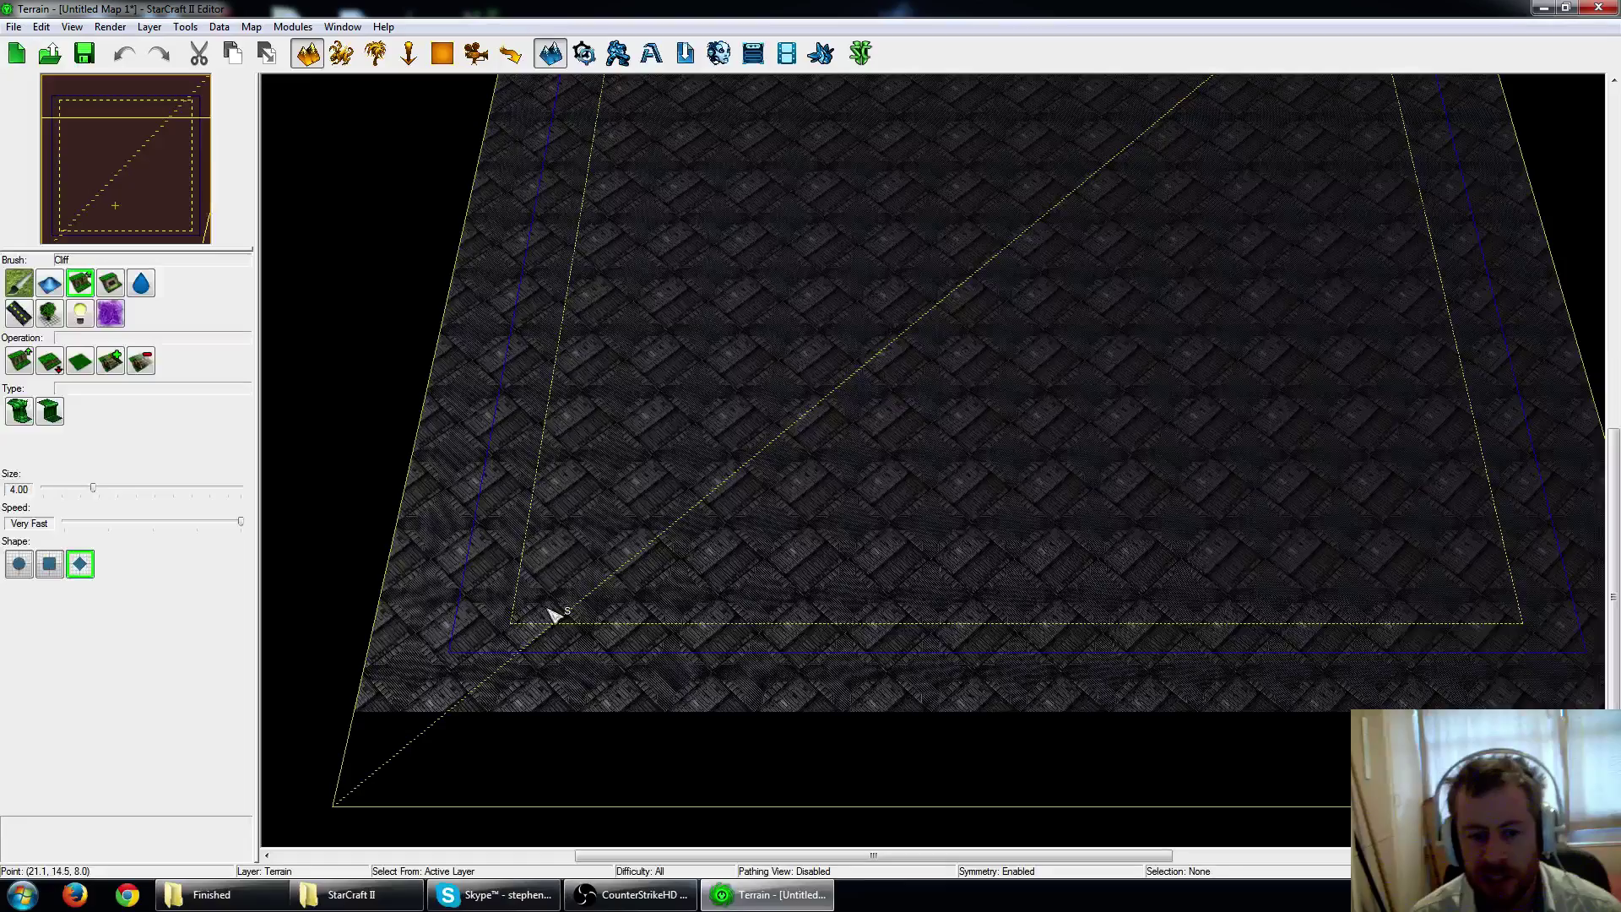
{"action": "key", "text": "Up"}
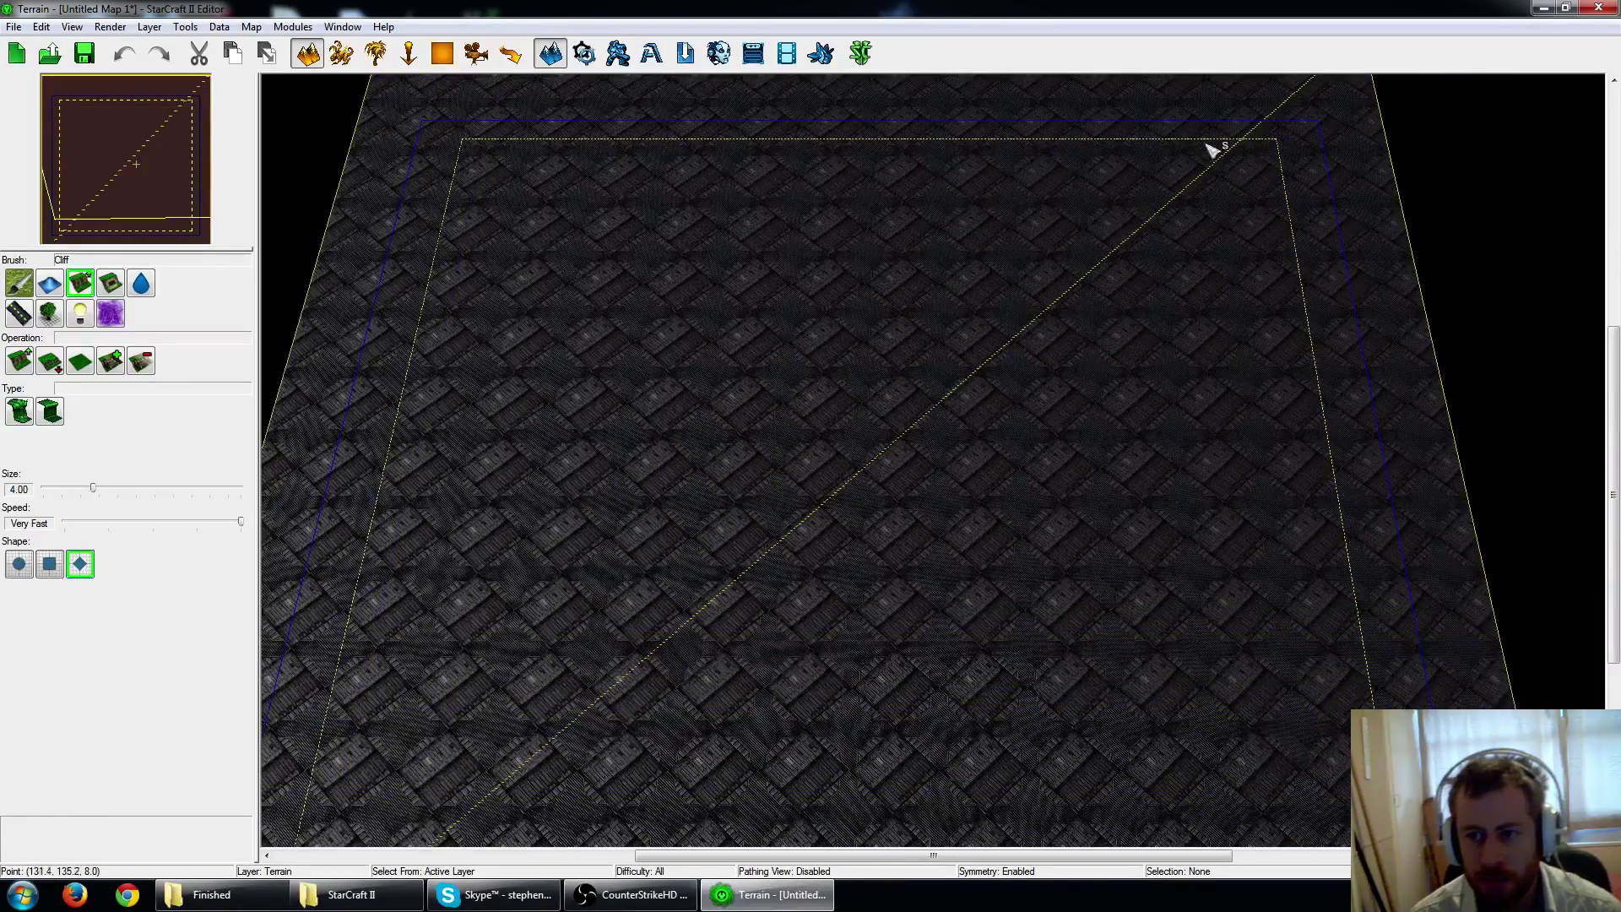
{"action": "key", "text": "Down"}
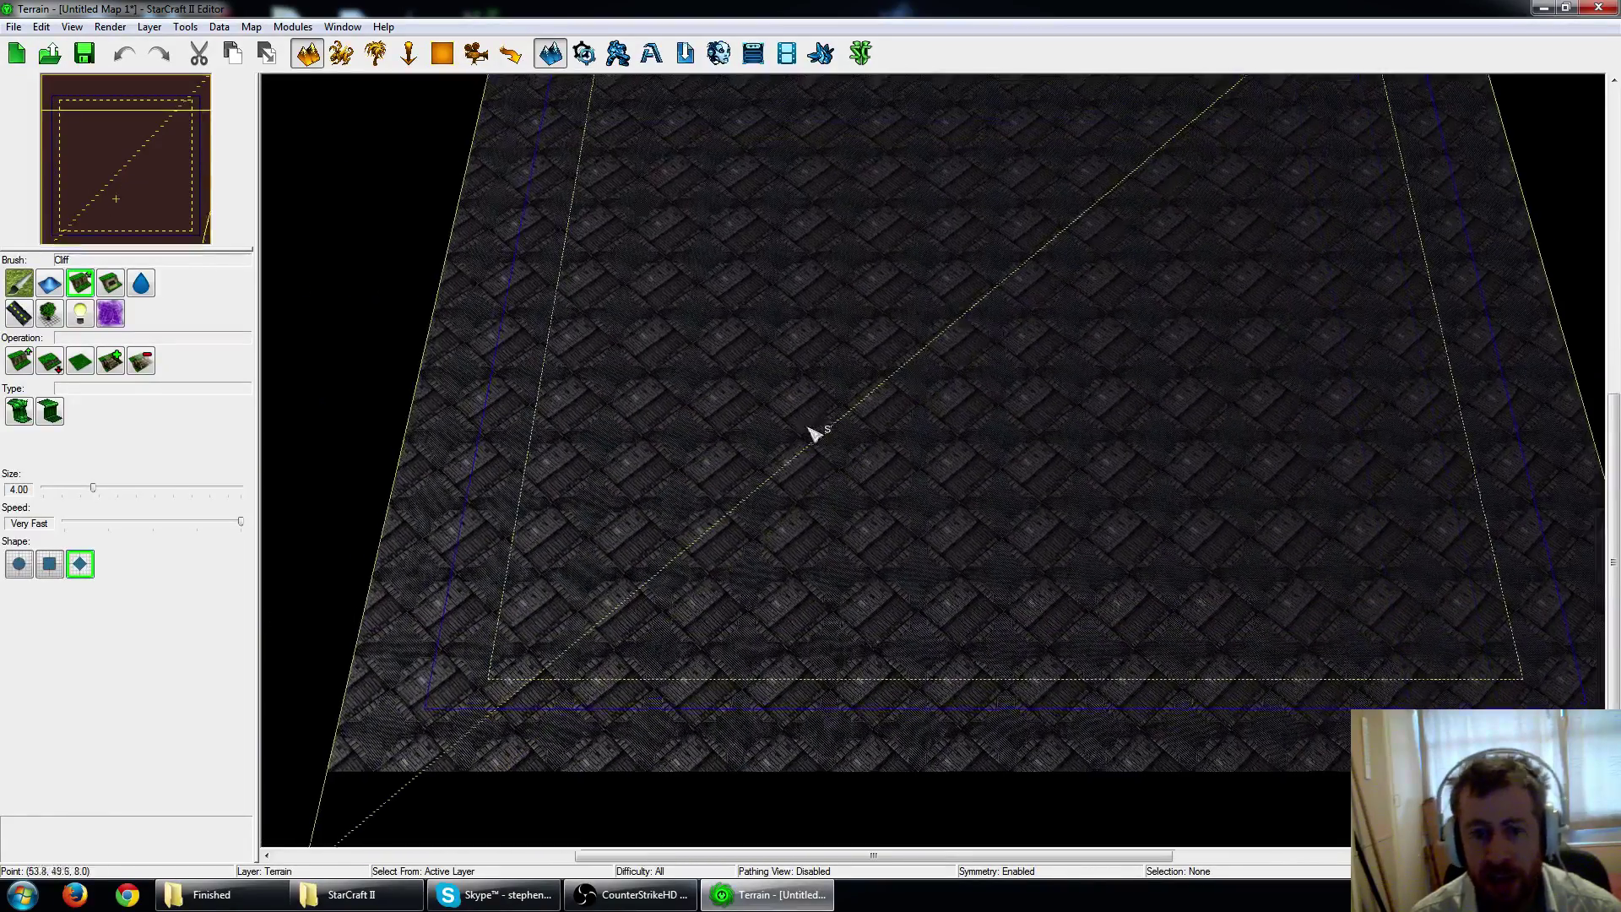
{"action": "right_click_drag", "start_coordinate": [815, 435], "coordinate": [796, 590]}
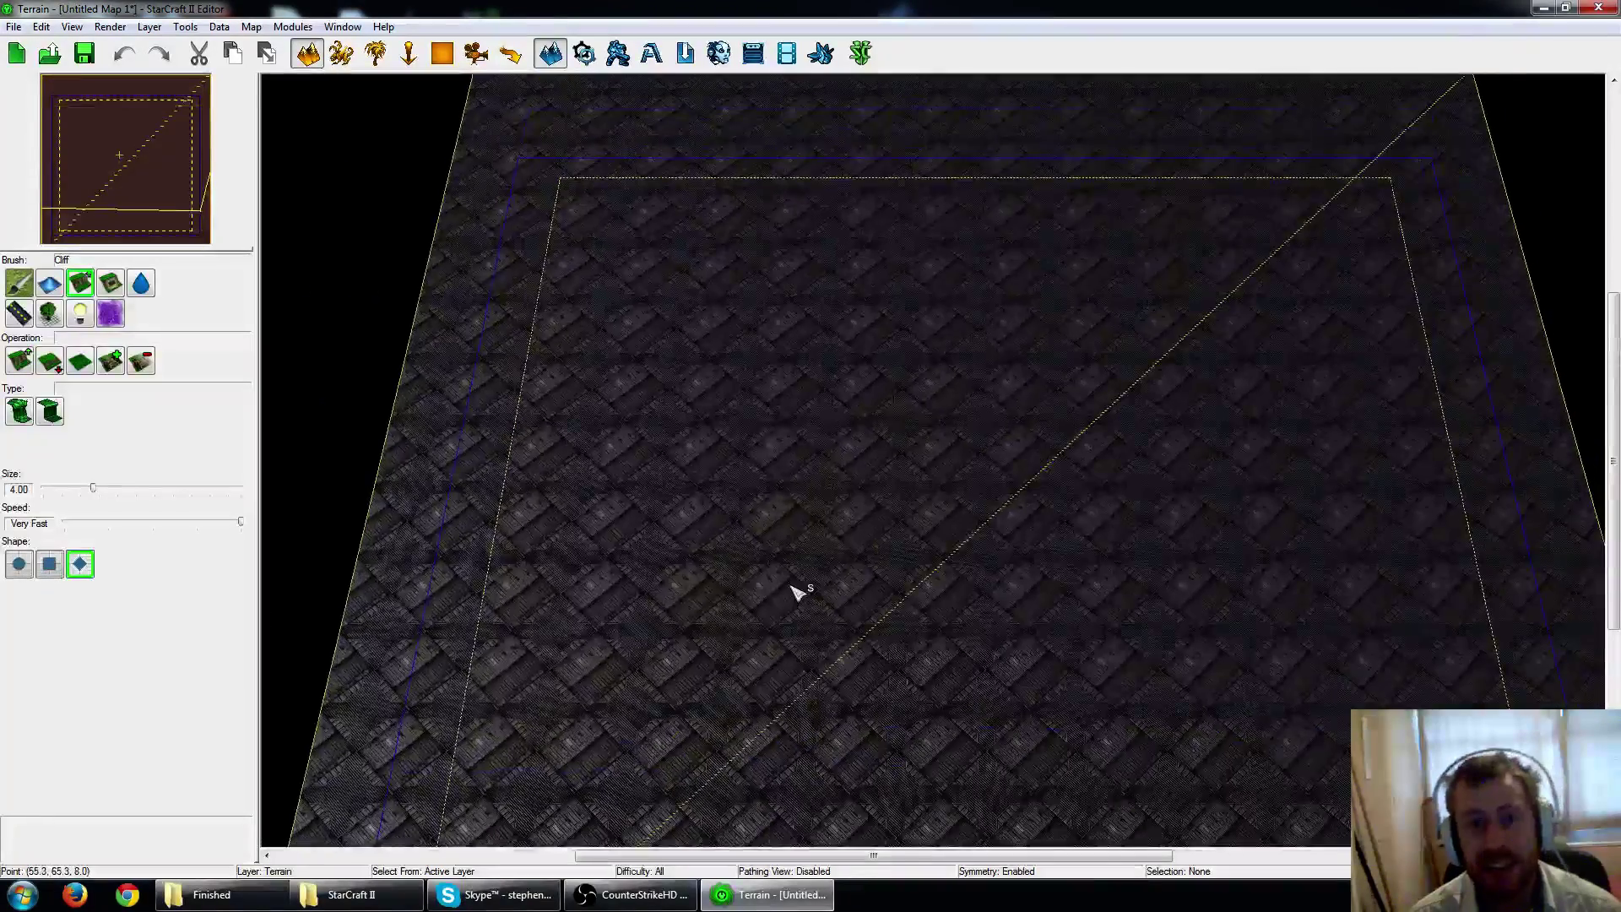
{"action": "scroll", "coordinate": [792, 583], "scroll_direction": "up", "scroll_amount": 3}
{"action": "right_click_drag", "start_coordinate": [654, 355], "coordinate": [909, 591]}
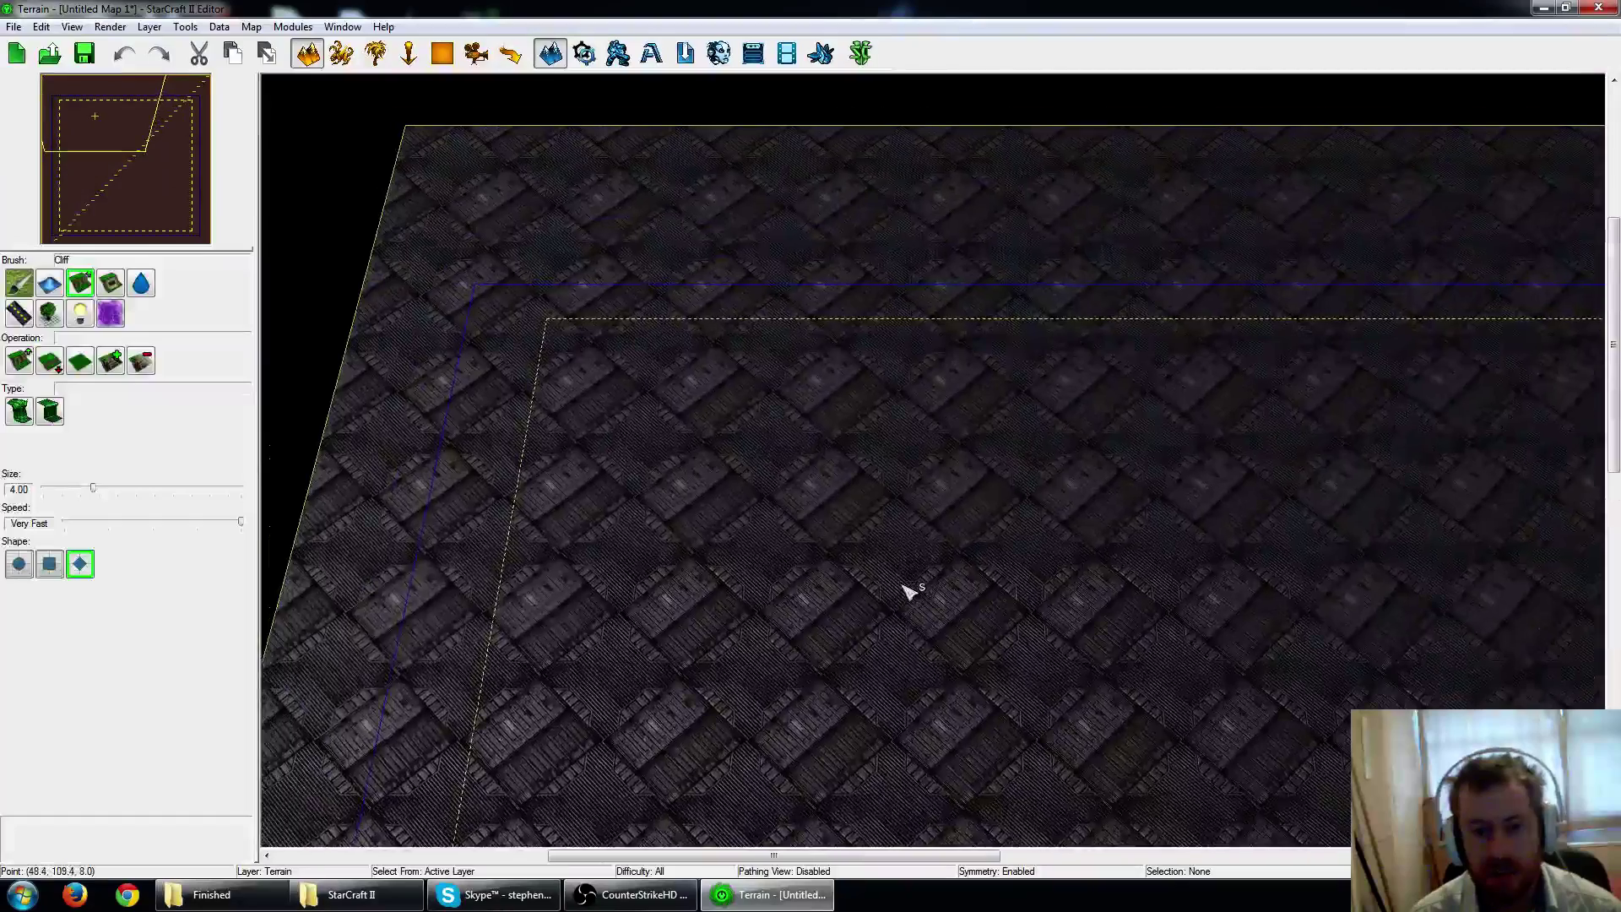
{"action": "scroll", "coordinate": [908, 591], "scroll_direction": "up", "scroll_amount": 2}
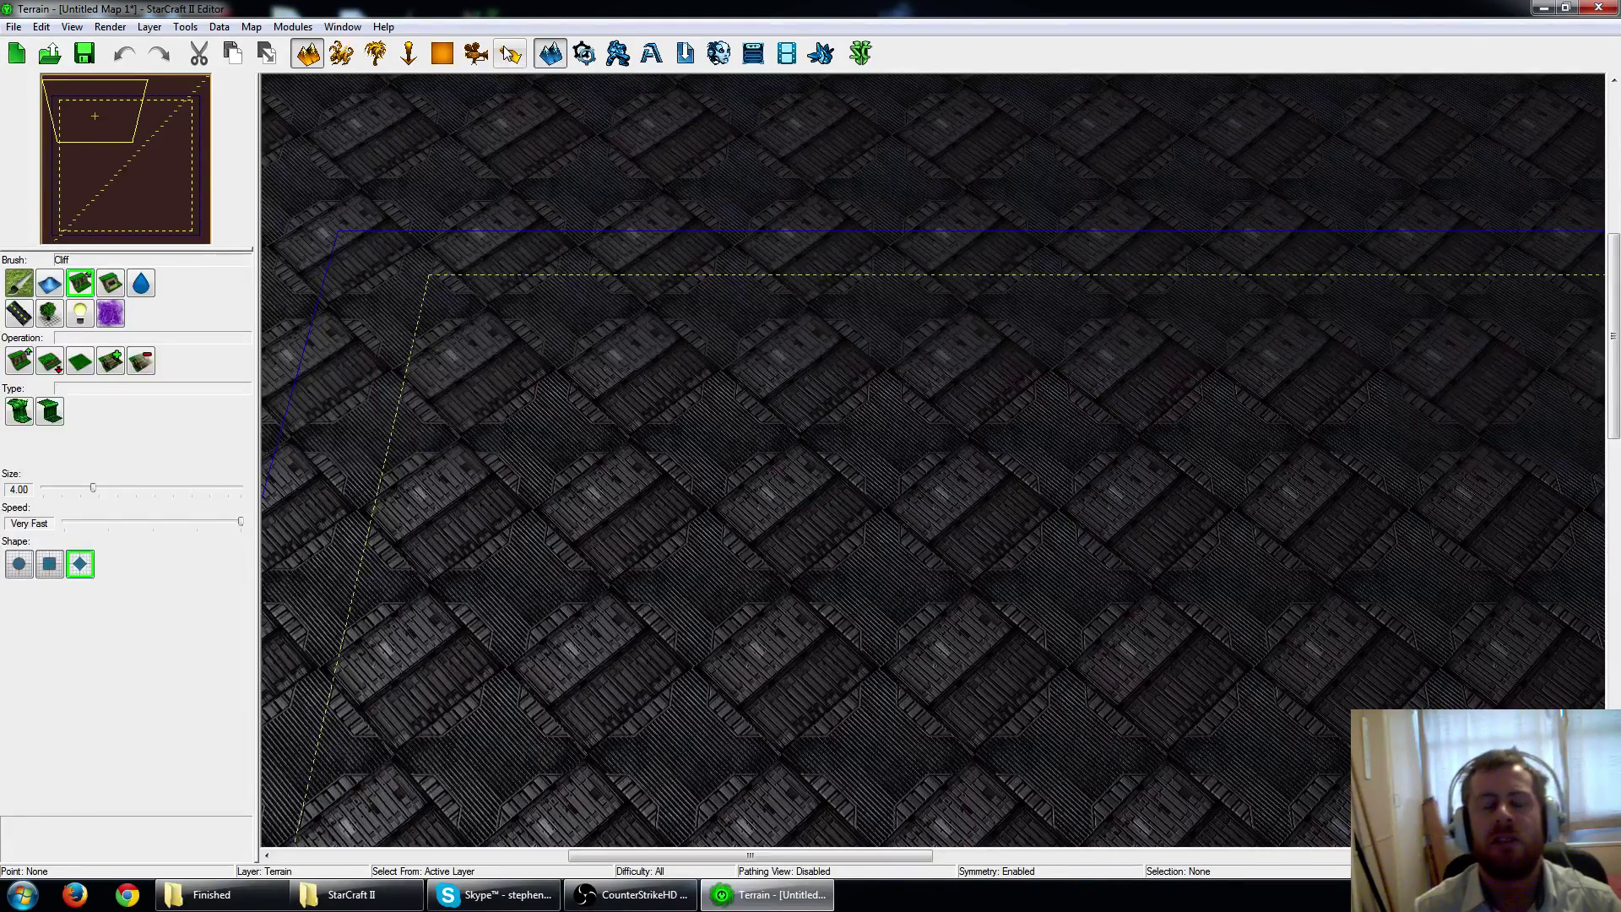
{"action": "right_click_drag", "start_coordinate": [654, 299], "coordinate": [653, 287]}
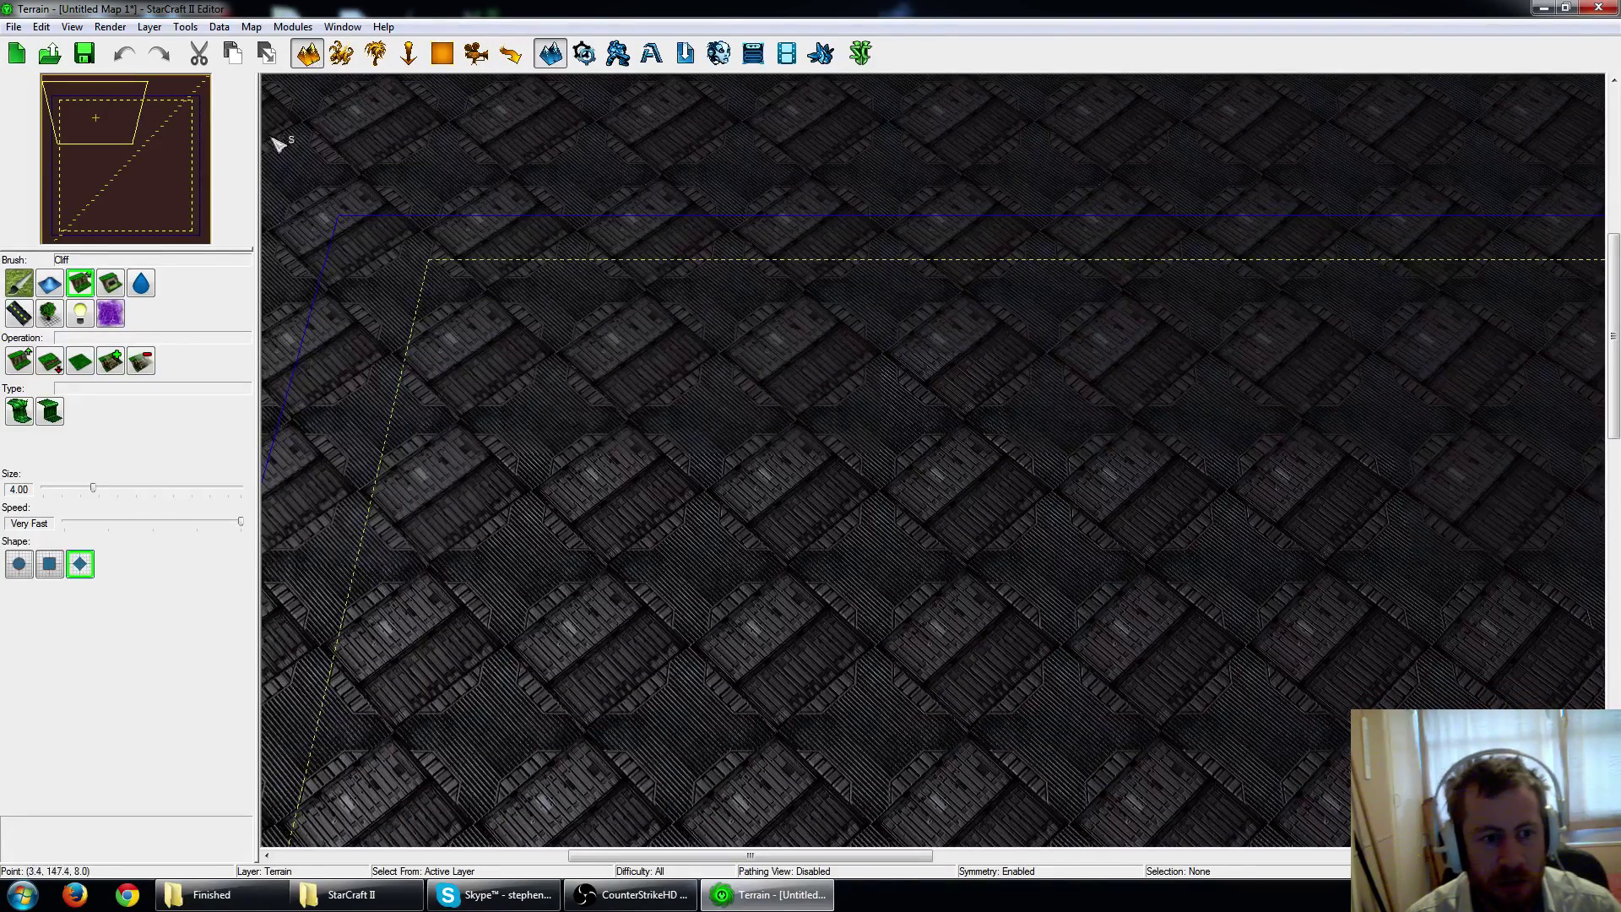
Raise an area of Avernus Organic Cliffs near the map's upper-left corner with a circular brush of size 7.50.
{"action": "left_click", "coordinate": [28, 365]}
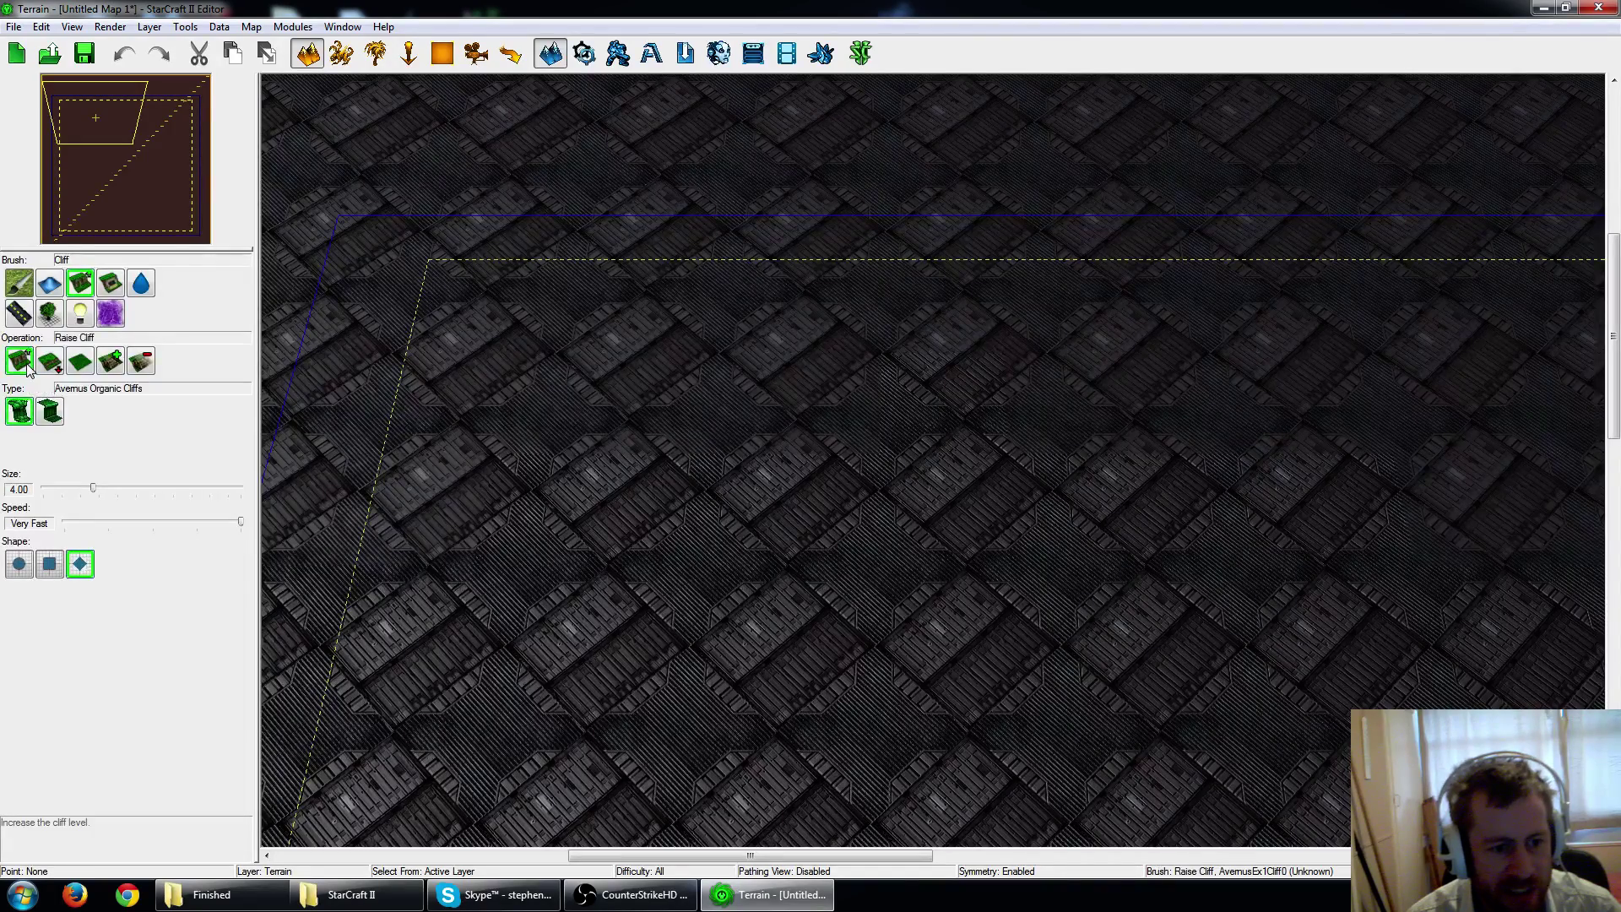
{"action": "left_click", "coordinate": [98, 495]}
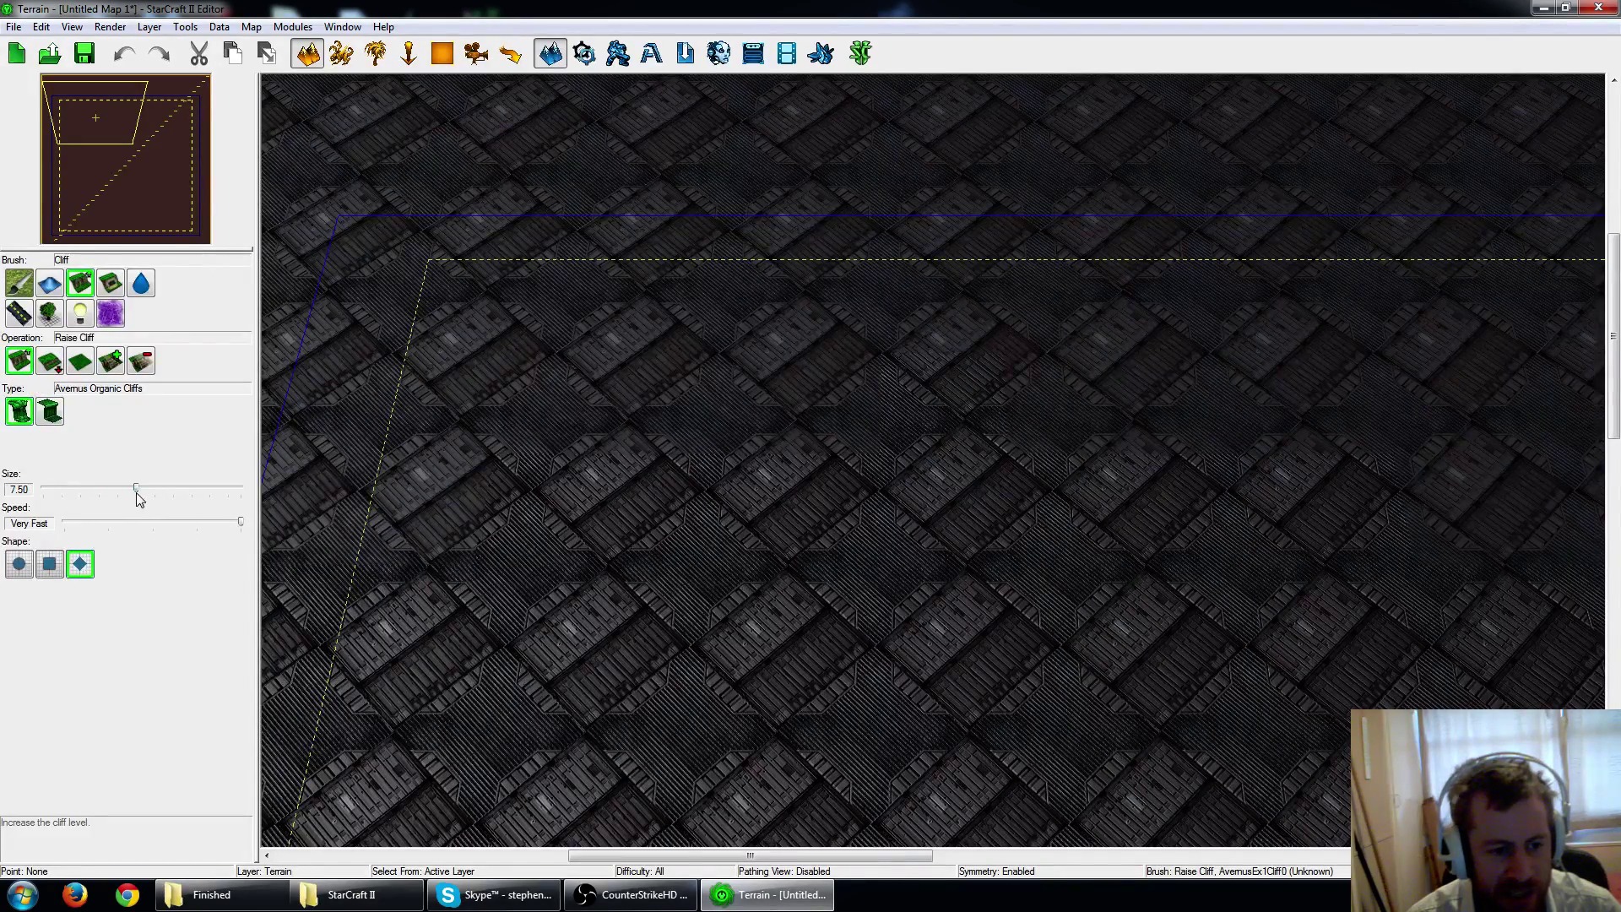
{"action": "left_click", "coordinate": [20, 565]}
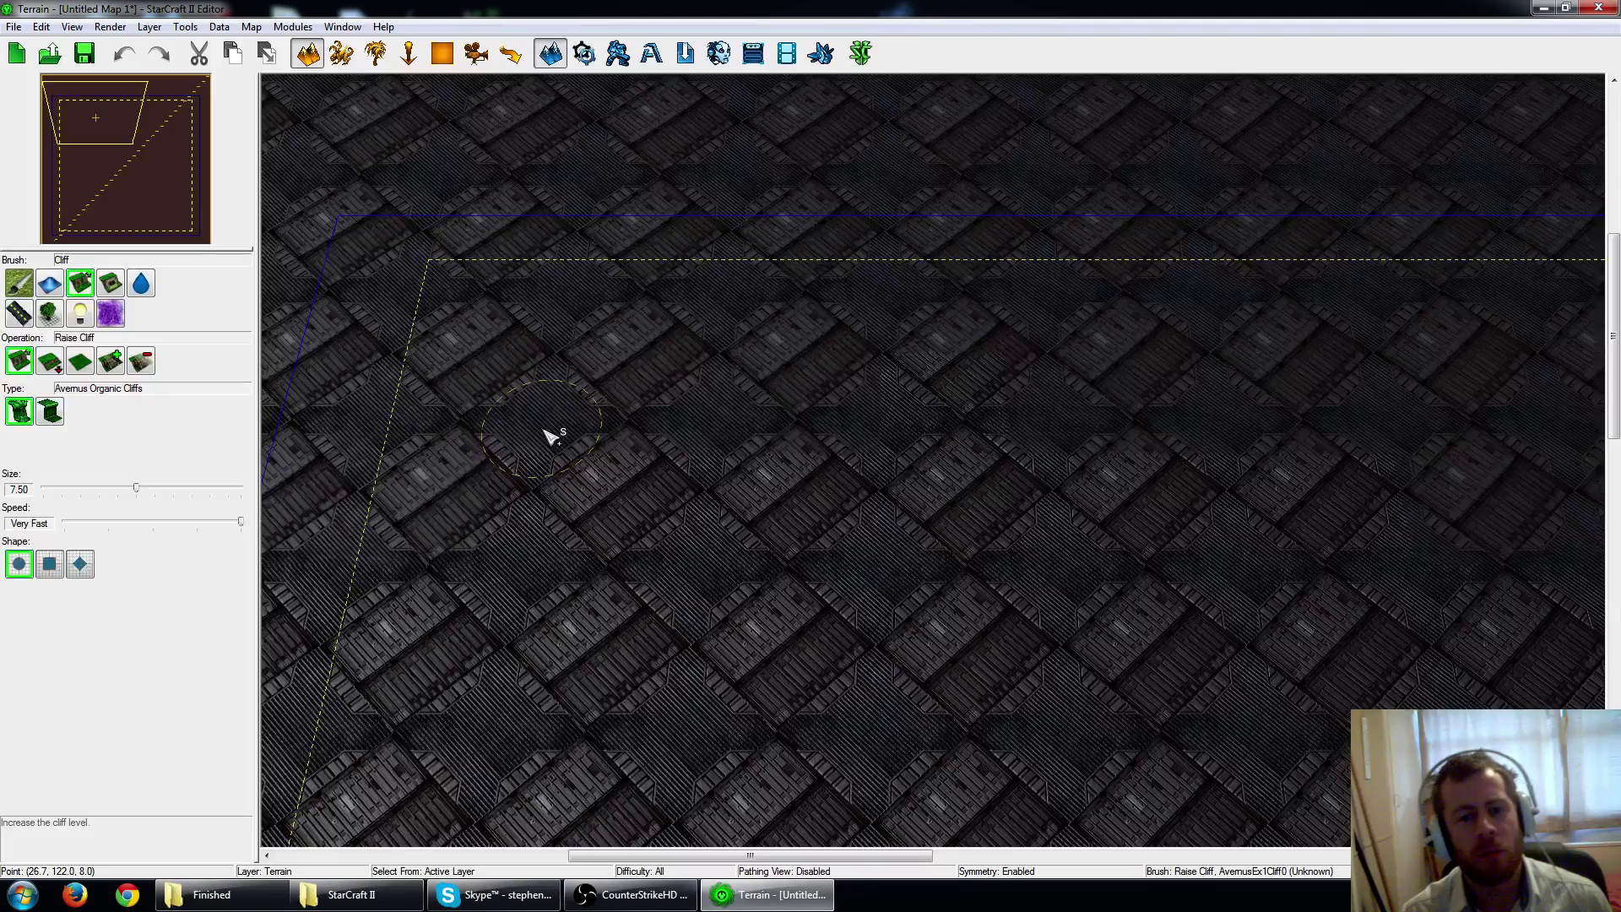
{"action": "mouse_move", "coordinate": [638, 480]}
{"action": "left_mouse_down"}
{"action": "mouse_move", "coordinate": [749, 409]}
{"action": "mouse_move", "coordinate": [814, 499]}
{"action": "mouse_move", "coordinate": [670, 474]}
{"action": "mouse_move", "coordinate": [713, 338]}
{"action": "mouse_move", "coordinate": [560, 434]}
{"action": "mouse_move", "coordinate": [712, 459]}
{"action": "mouse_move", "coordinate": [825, 343]}
{"action": "mouse_move", "coordinate": [917, 411]}
{"action": "mouse_move", "coordinate": [854, 475]}
{"action": "left_mouse_up"}
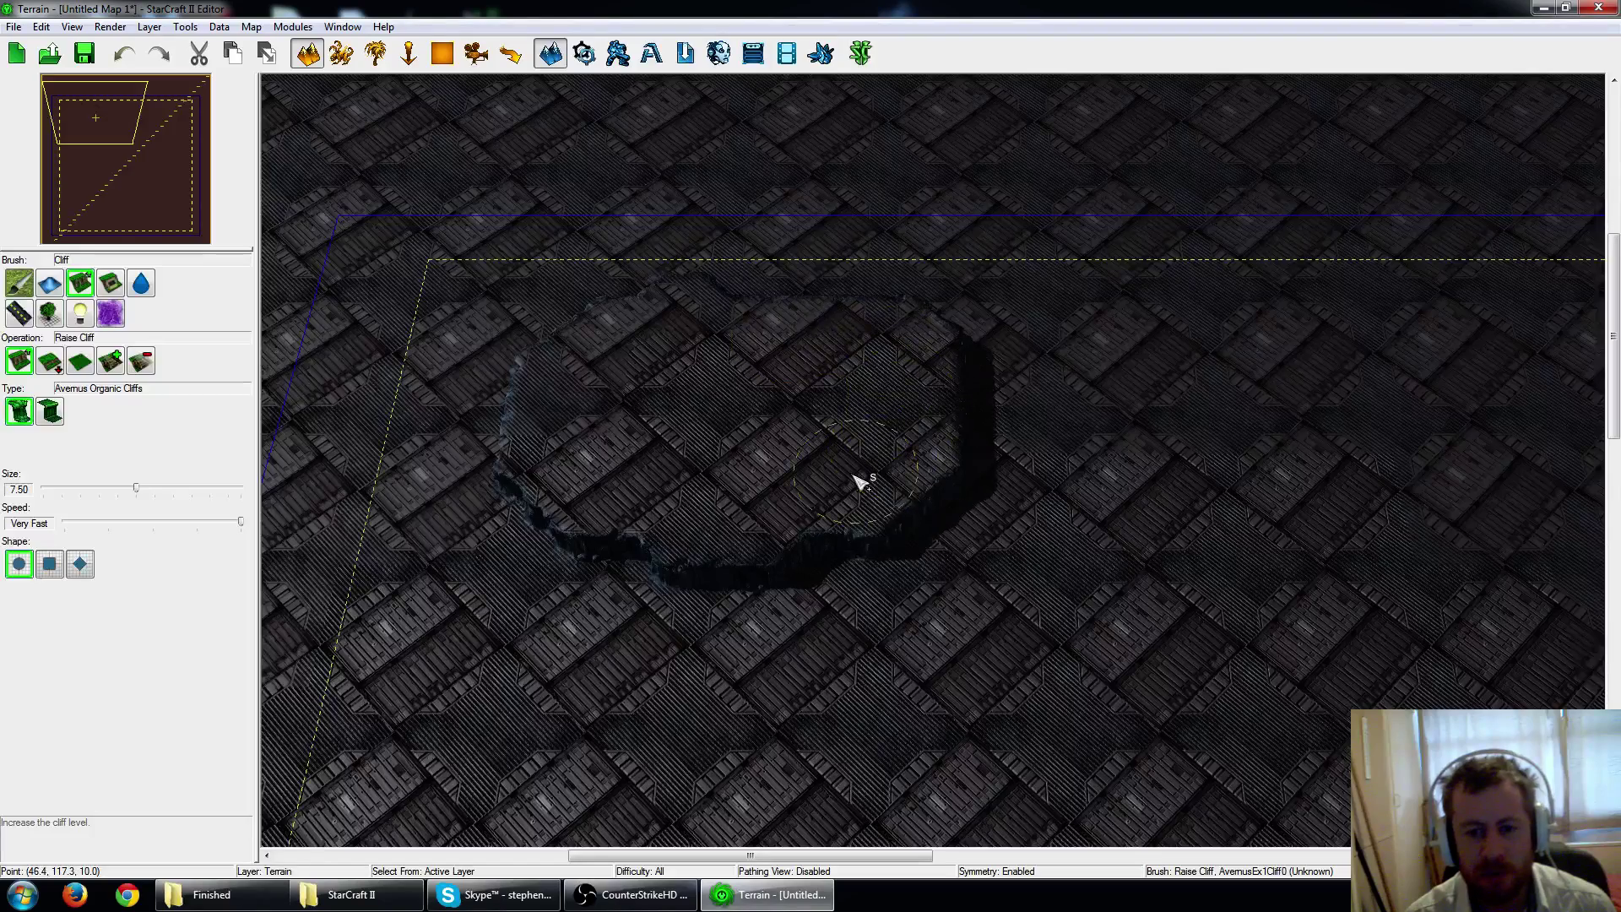
Examine the raised cliff and the terrain around it near the map's upper-left corner.
{"action": "scroll", "coordinate": [848, 478], "scroll_direction": "up", "scroll_amount": 3}
{"action": "right_click_drag", "start_coordinate": [730, 475], "coordinate": [828, 409]}
{"action": "right_click_drag", "start_coordinate": [1562, 417], "coordinate": [947, 530]}
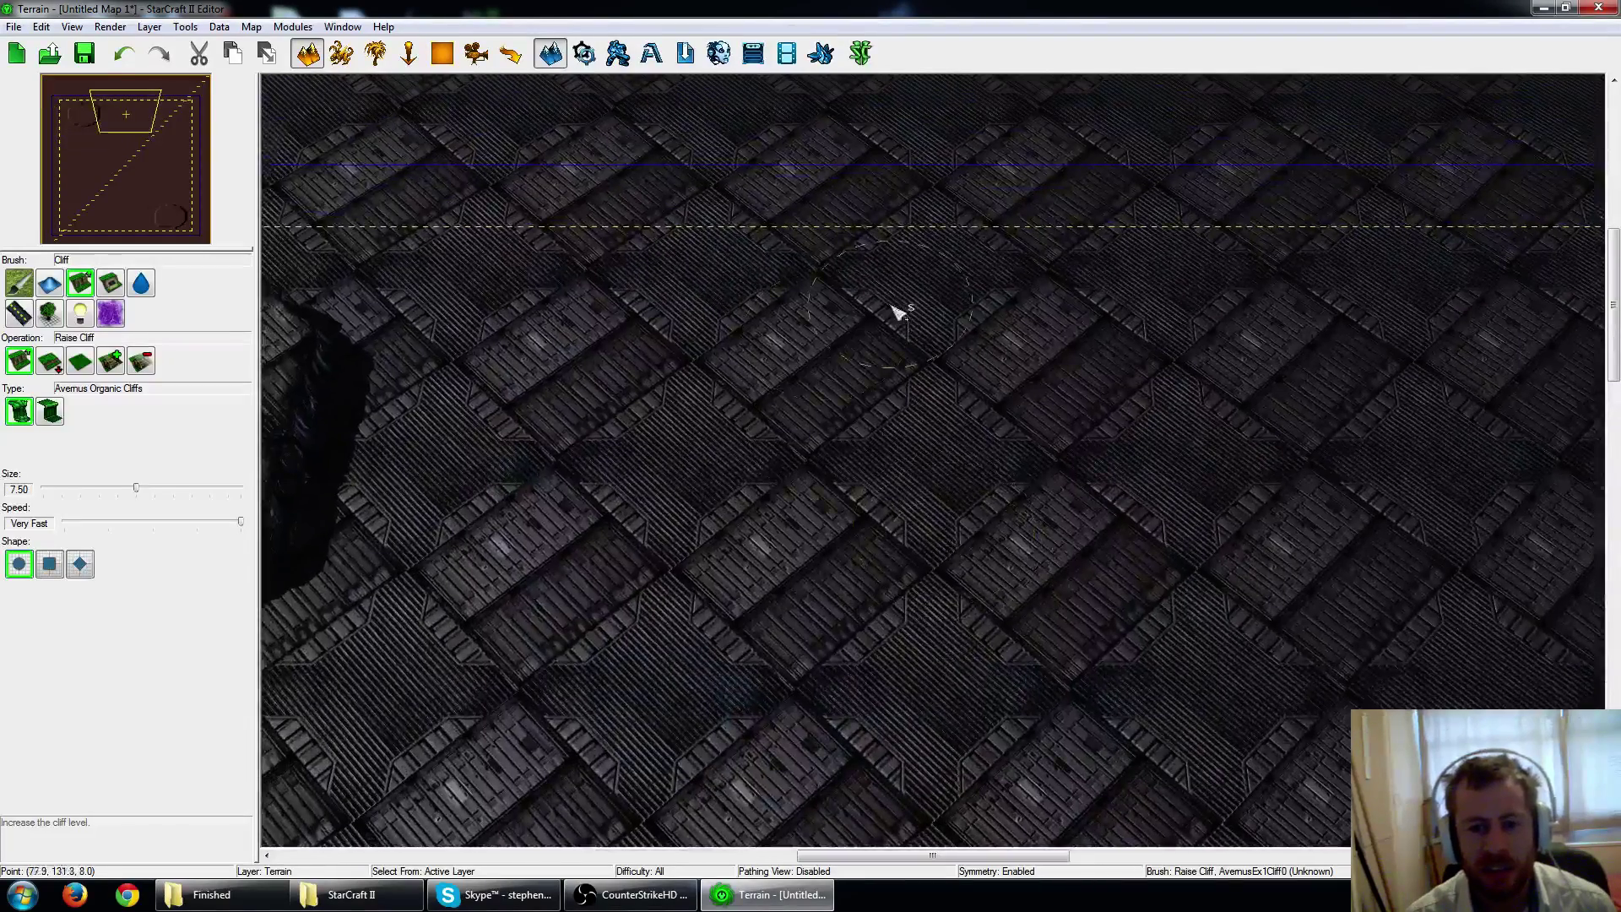
{"action": "scroll", "coordinate": [760, 363], "scroll_direction": "down", "scroll_amount": 3}
{"action": "right_click_drag", "start_coordinate": [601, 406], "coordinate": [1077, 419]}
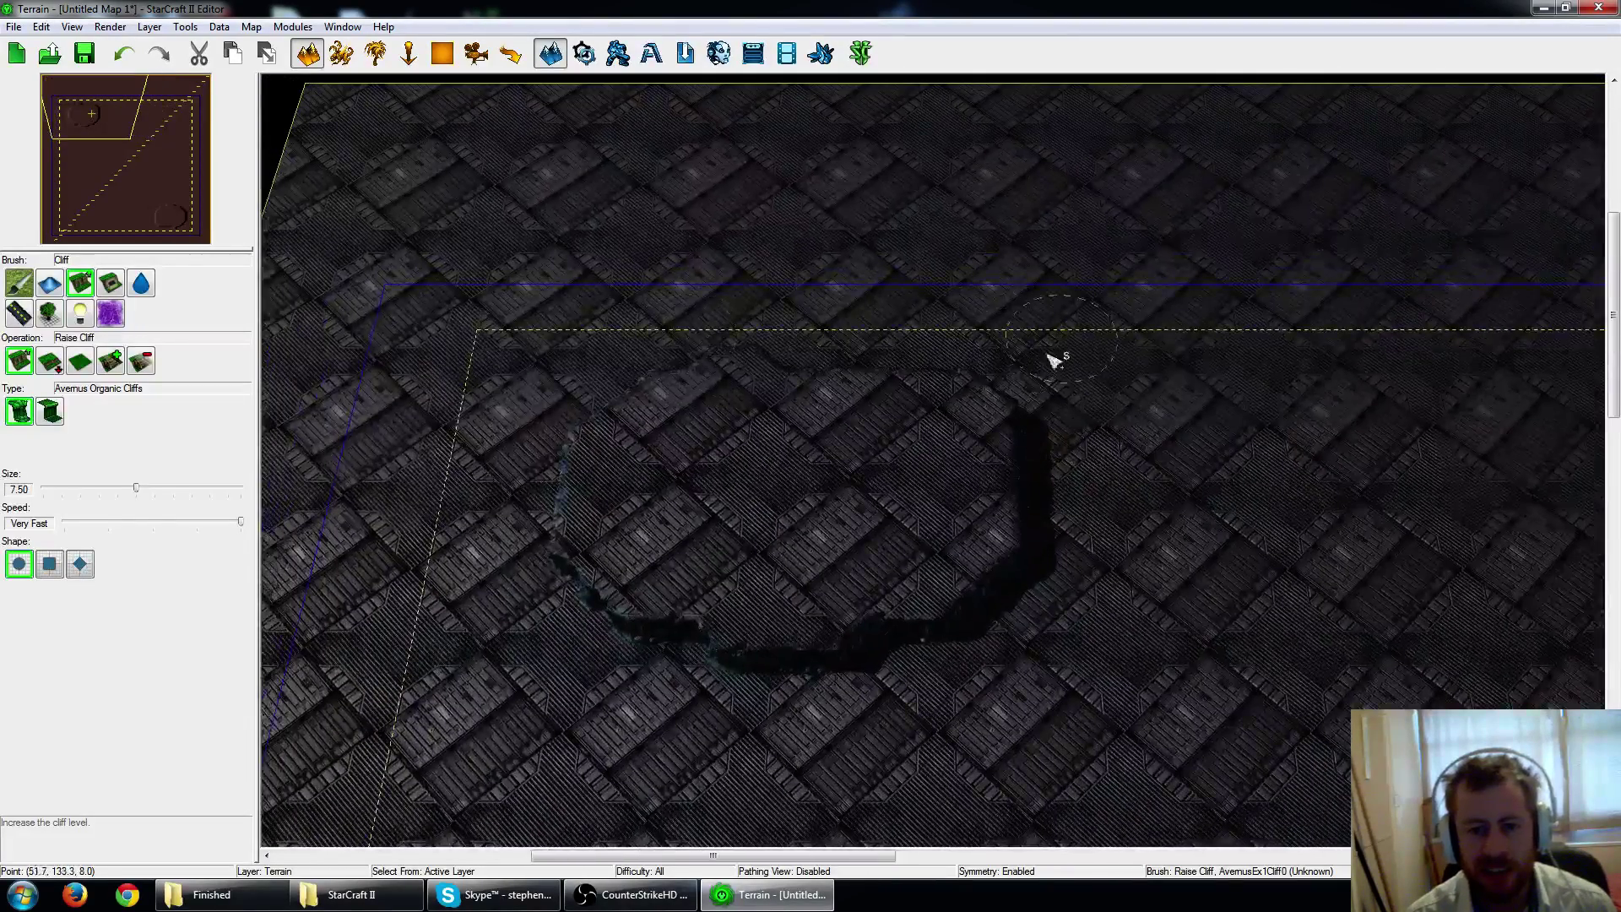
{"action": "left_click_drag", "start_coordinate": [828, 423], "coordinate": [834, 406]}
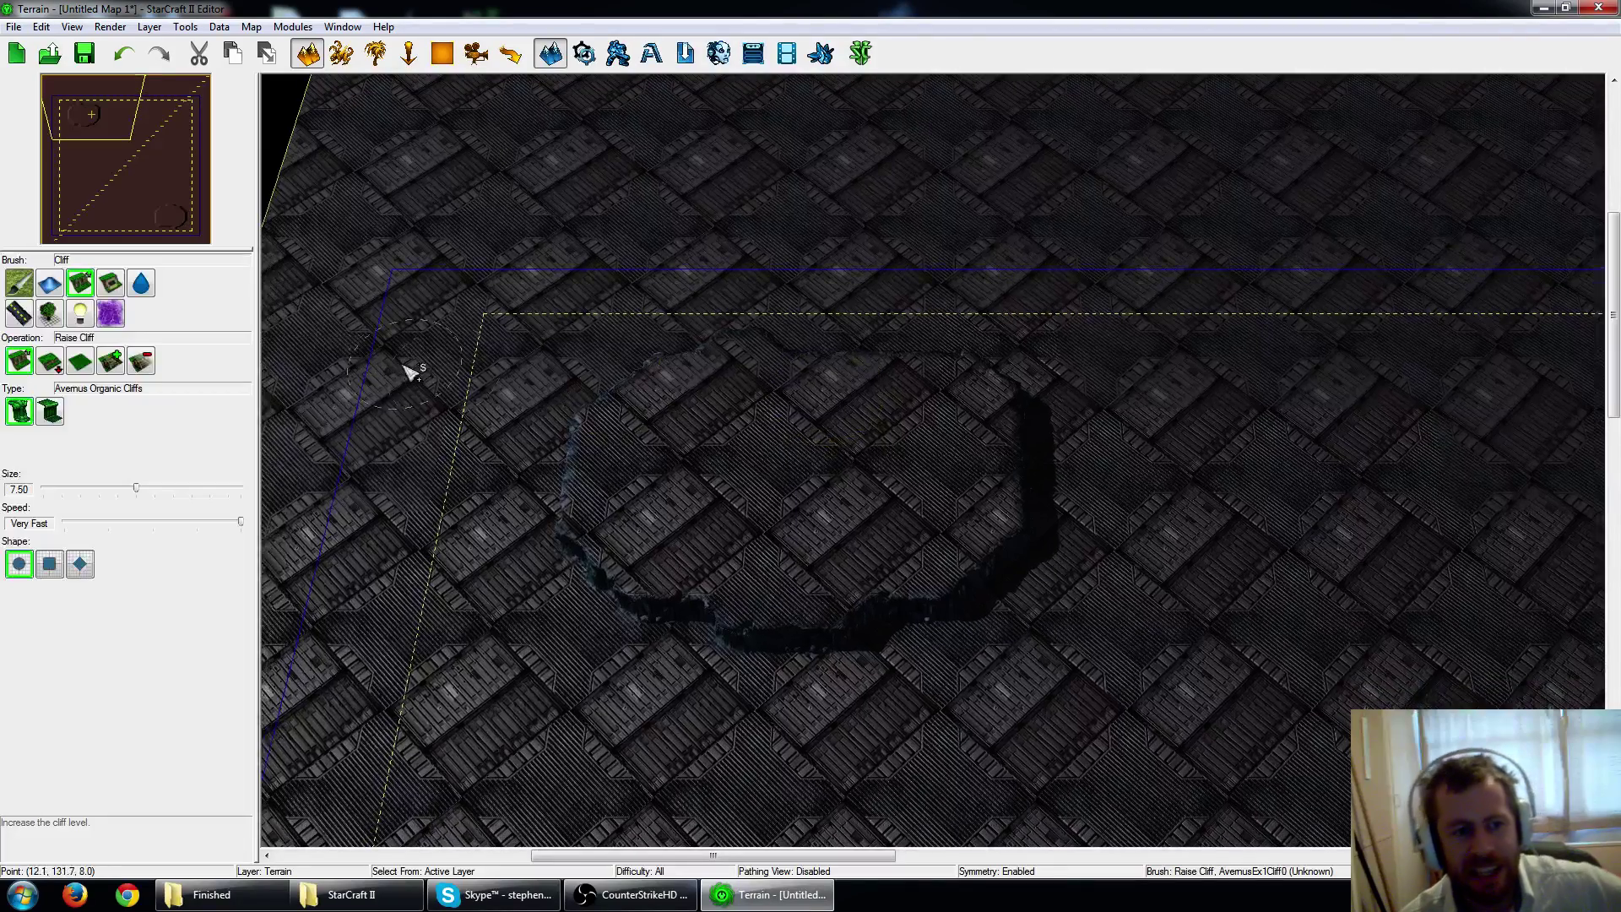
Fill the raised cliff level near the map's upper-left corner with the Avernus Panels texture.
{"action": "left_click", "coordinate": [20, 287]}
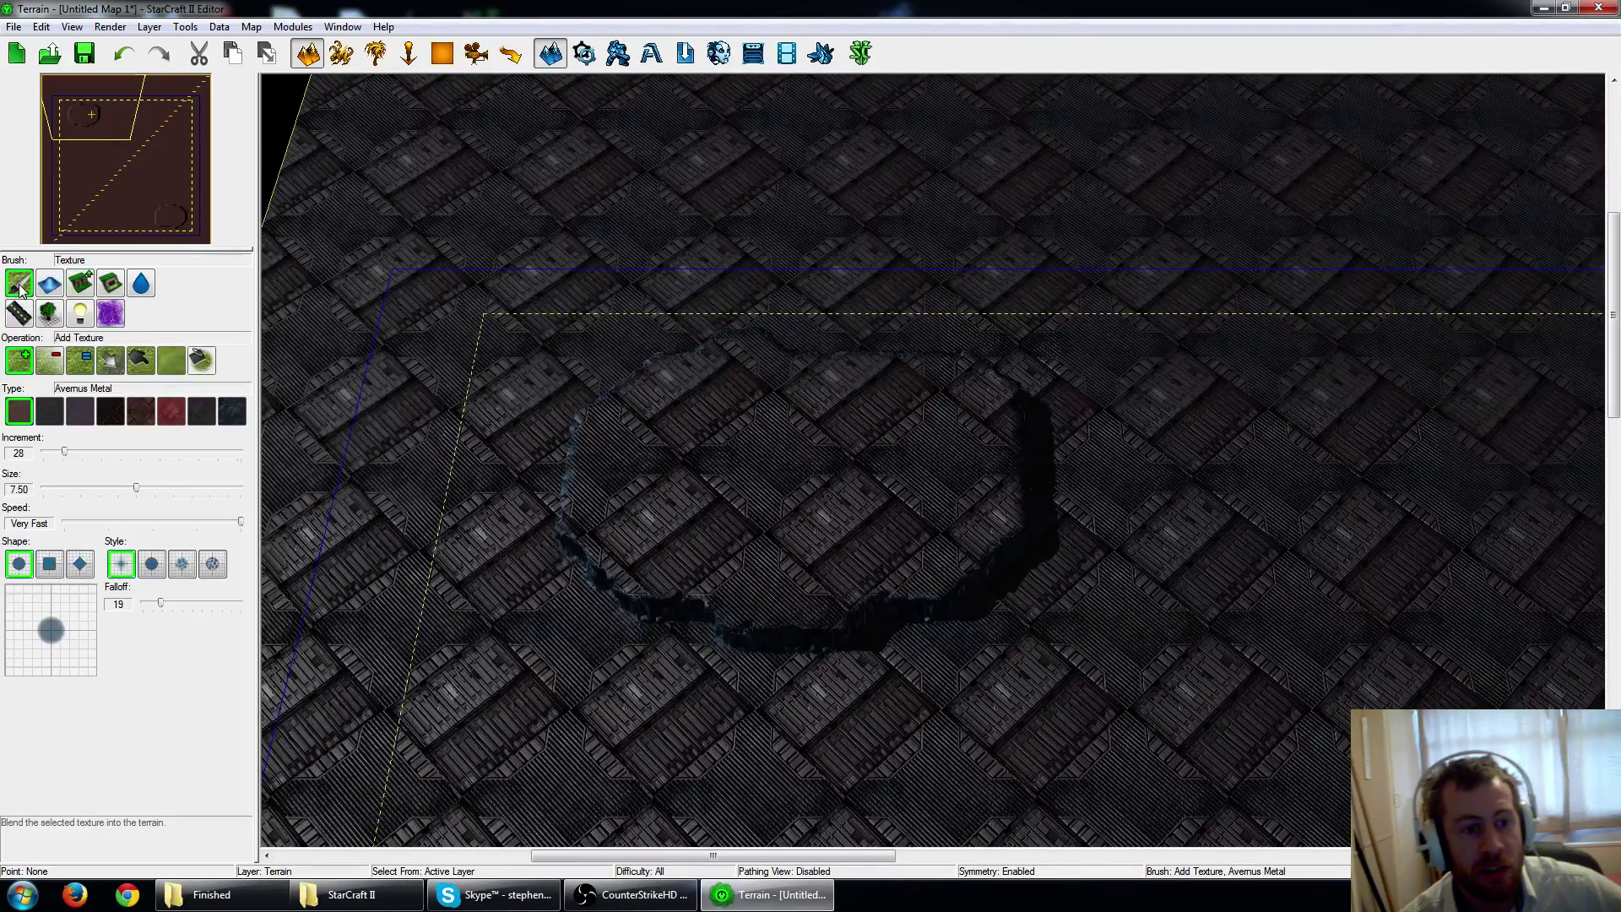
{"action": "left_click", "coordinate": [171, 414]}
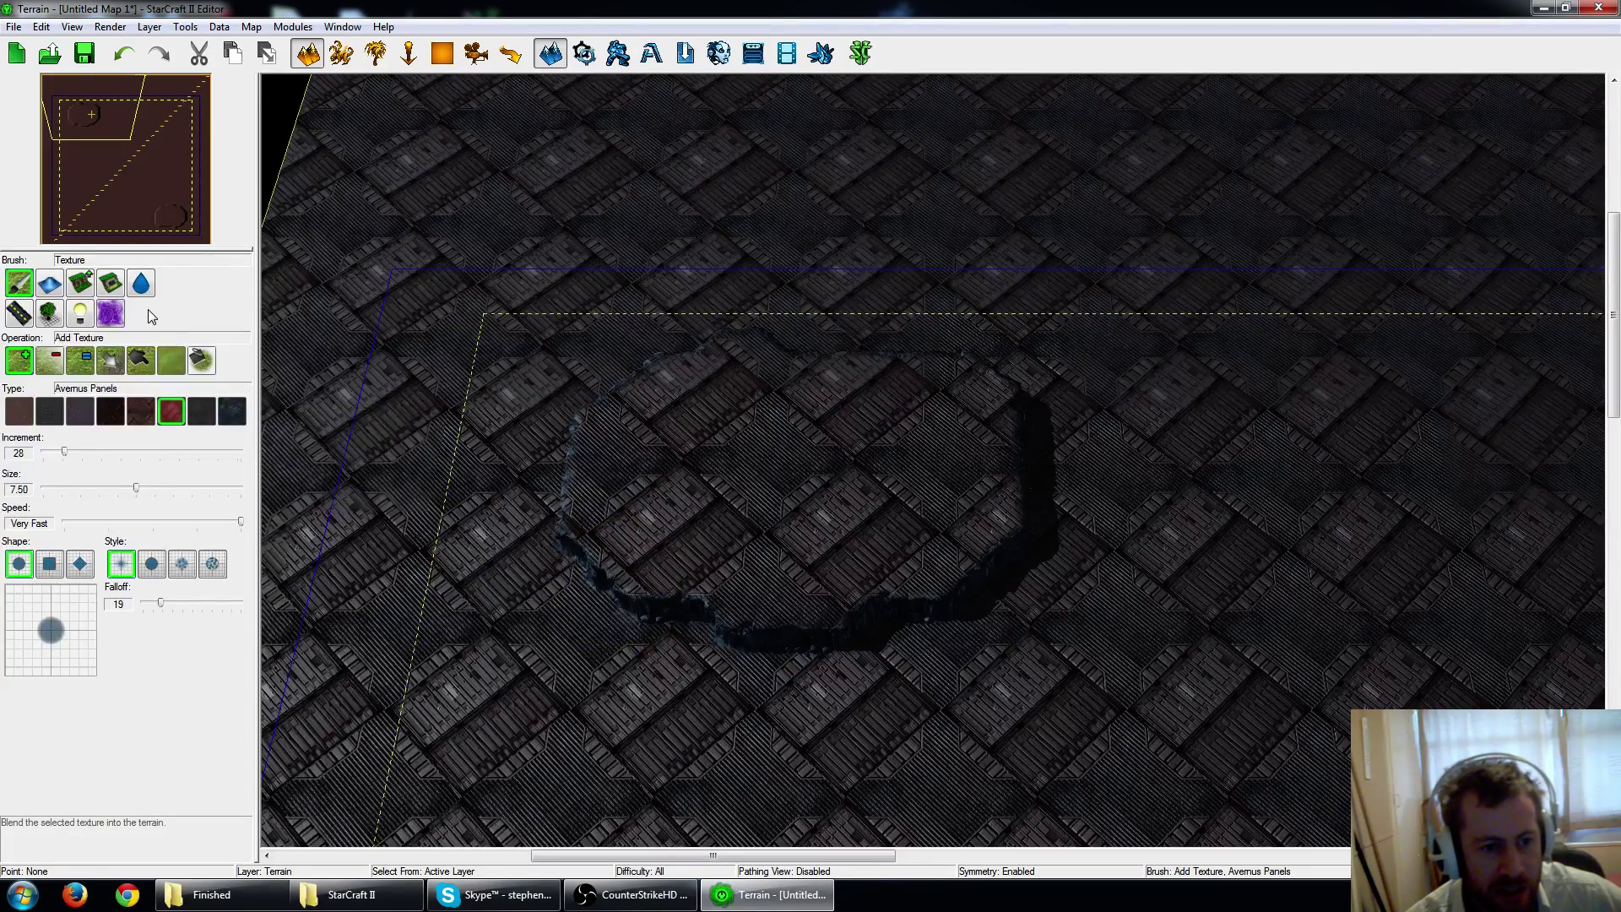
{"action": "left_click", "coordinate": [203, 362]}
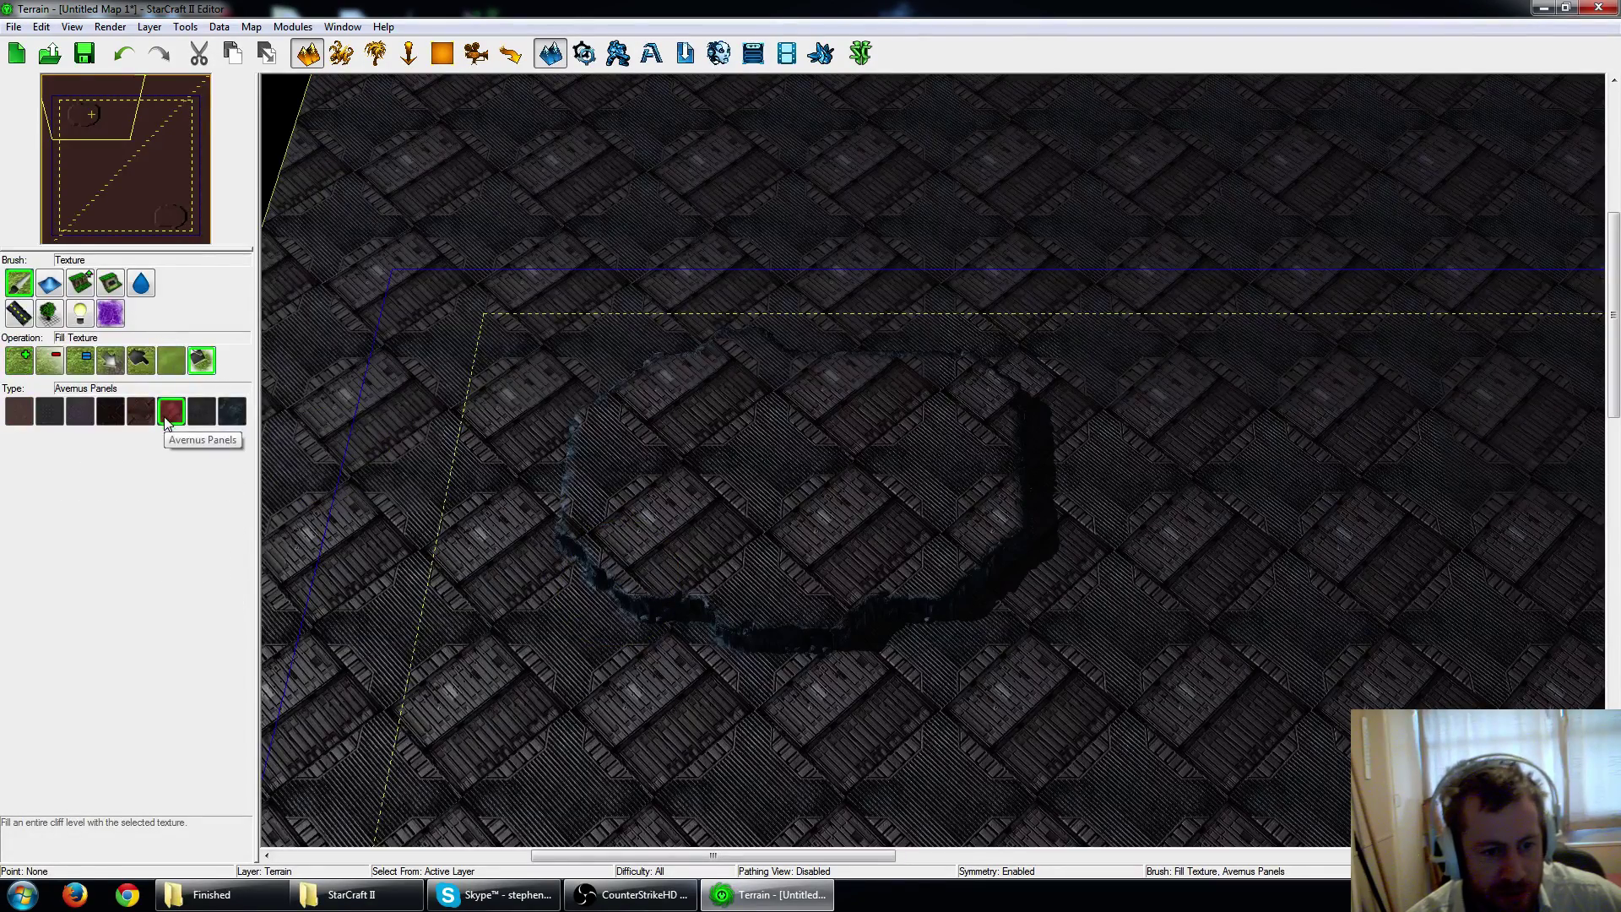
{"action": "left_click", "coordinate": [802, 470]}
{"action": "scroll", "coordinate": [802, 470], "scroll_direction": "up", "scroll_amount": 5}
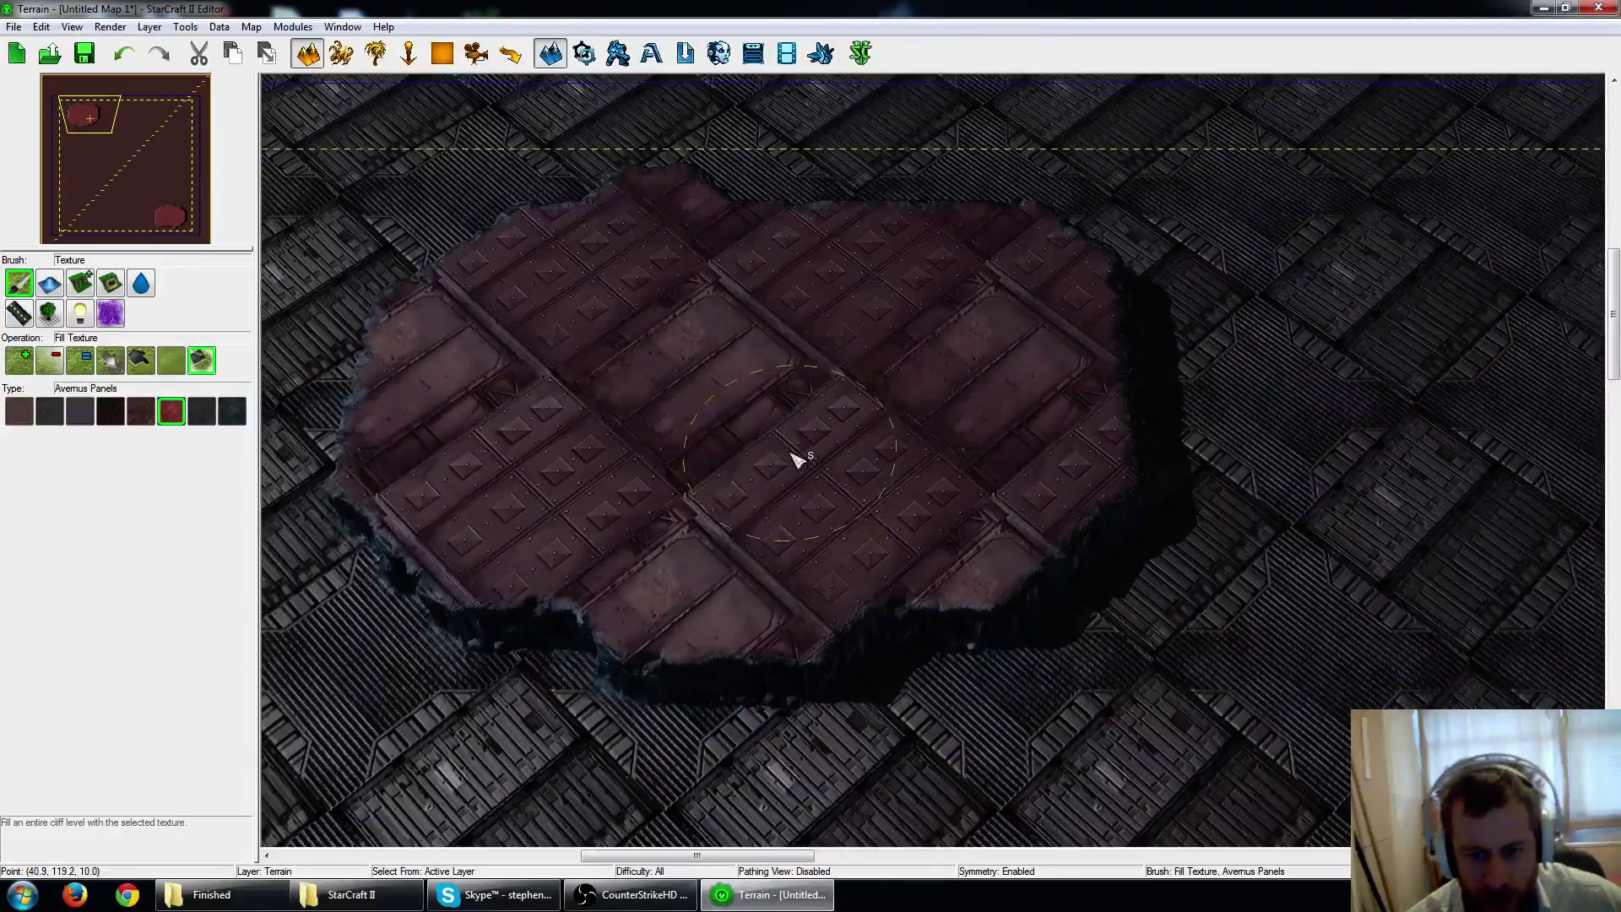
Fill the raised cliff level with Avernus Dirt, and replace that with Avernus Rock.
{"action": "right_click_drag", "start_coordinate": [791, 453], "coordinate": [887, 461]}
{"action": "left_click", "coordinate": [201, 416]}
{"action": "left_click", "coordinate": [756, 510]}
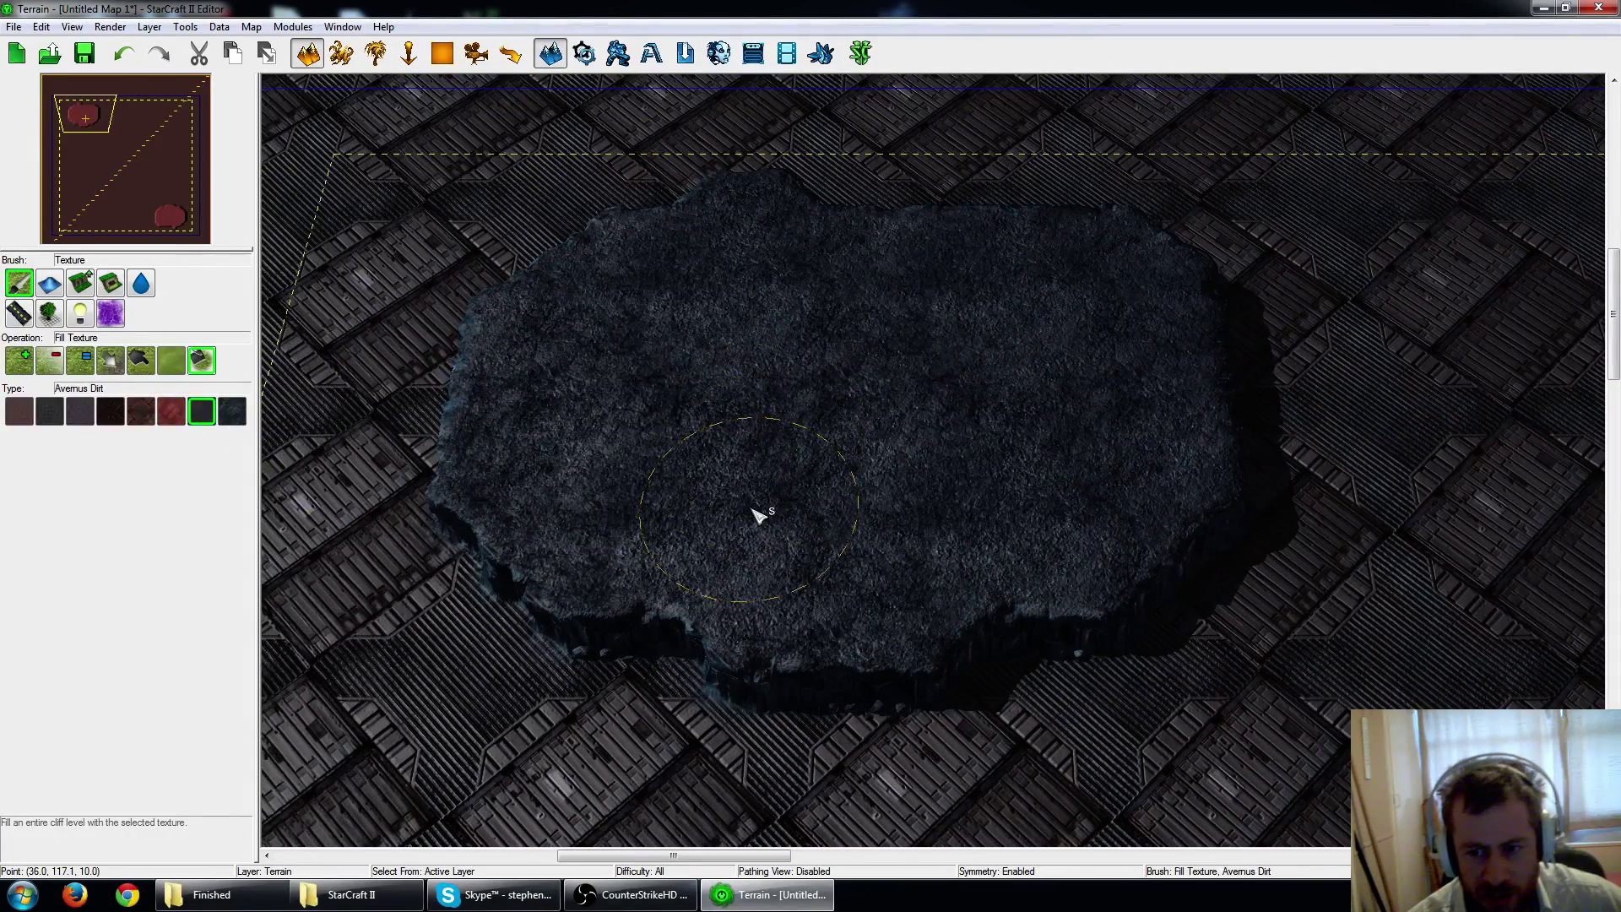
{"action": "left_click", "coordinate": [232, 411]}
{"action": "left_click", "coordinate": [724, 500]}
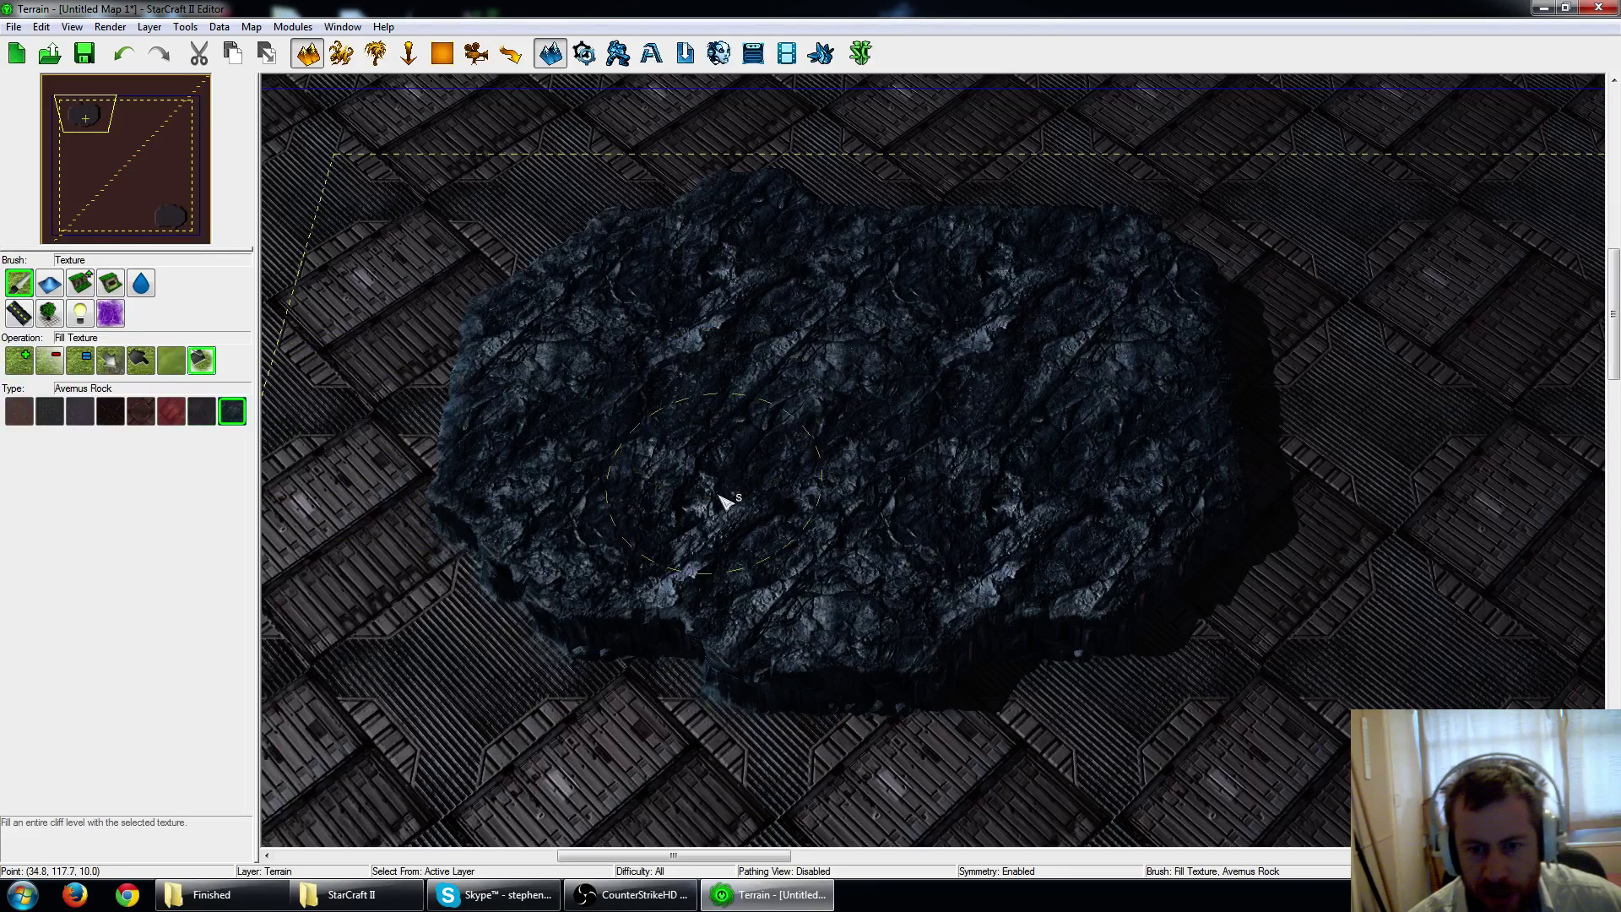
Try Avernus Mesh and Avernus Small Tiles in turn as the fill texture on the raised cliff level.
{"action": "left_click", "coordinate": [142, 411]}
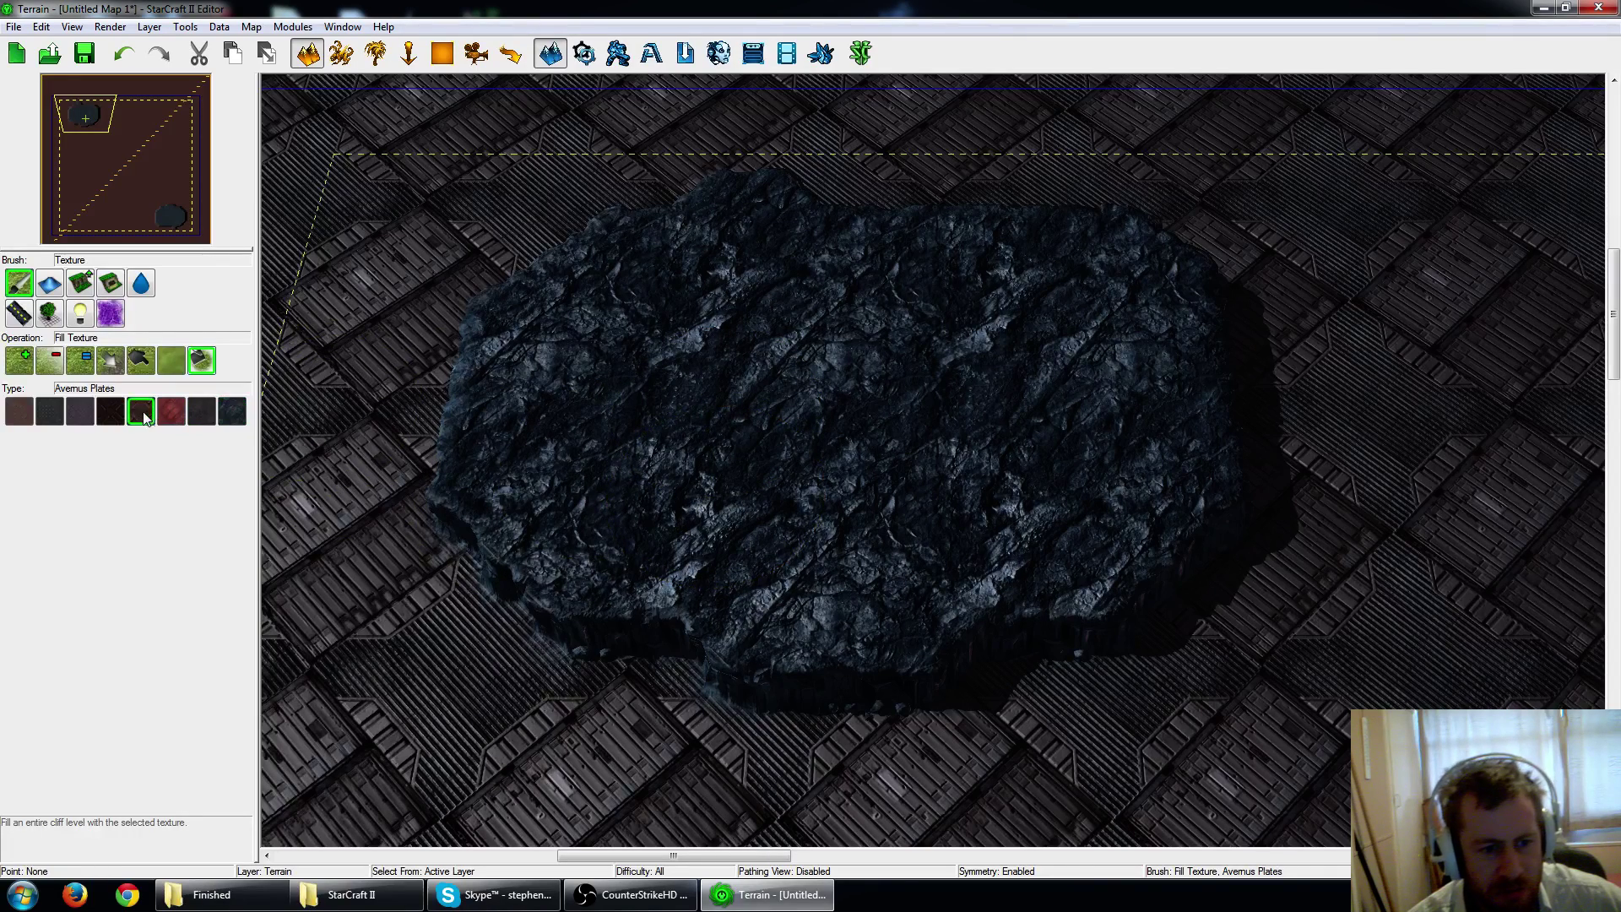
{"action": "left_click", "coordinate": [110, 411]}
{"action": "left_click", "coordinate": [757, 429]}
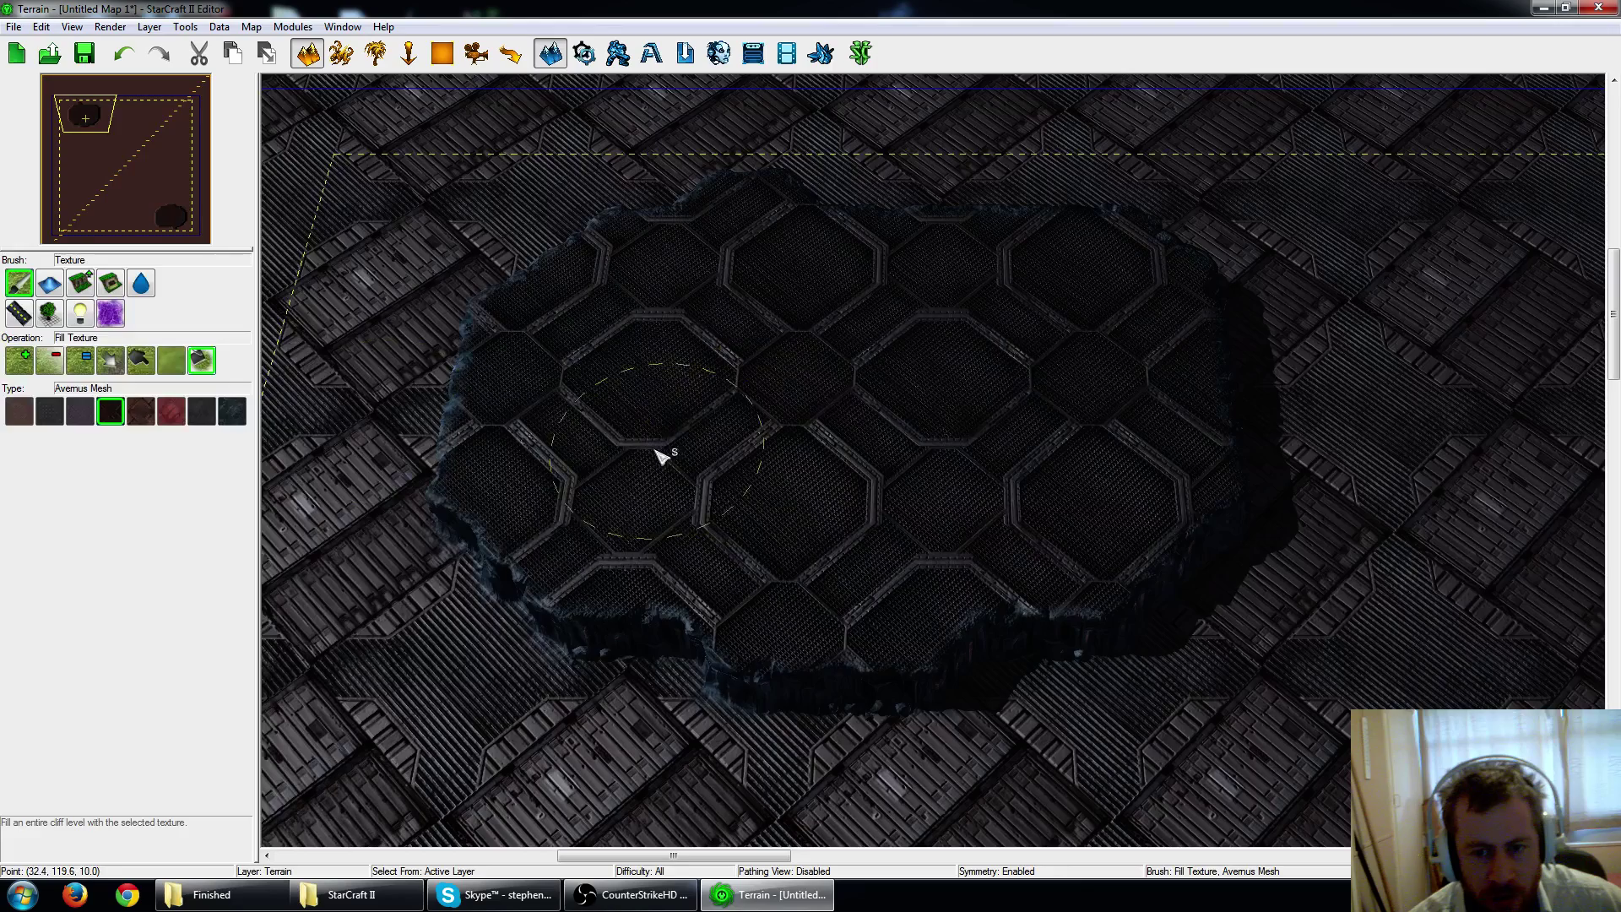
{"action": "left_click", "coordinate": [49, 411]}
{"action": "left_click", "coordinate": [627, 414]}
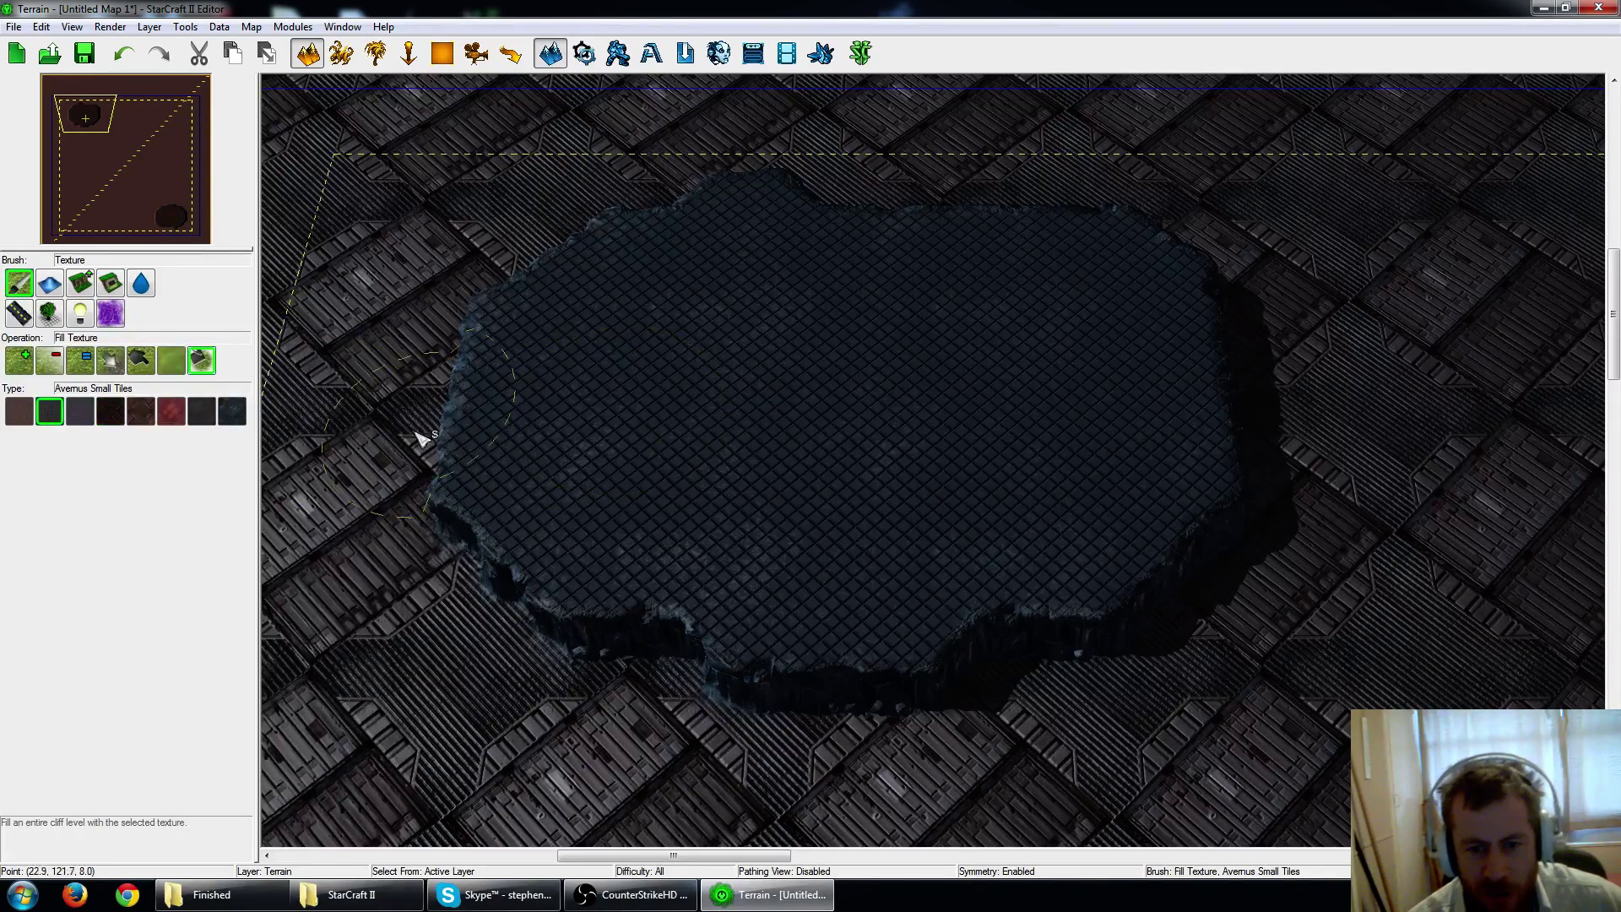
Fill the raised cliff level with Avernus Large Tiles, and replace that with Avernus Metal.
{"action": "left_click", "coordinate": [80, 411]}
{"action": "left_click", "coordinate": [749, 423]}
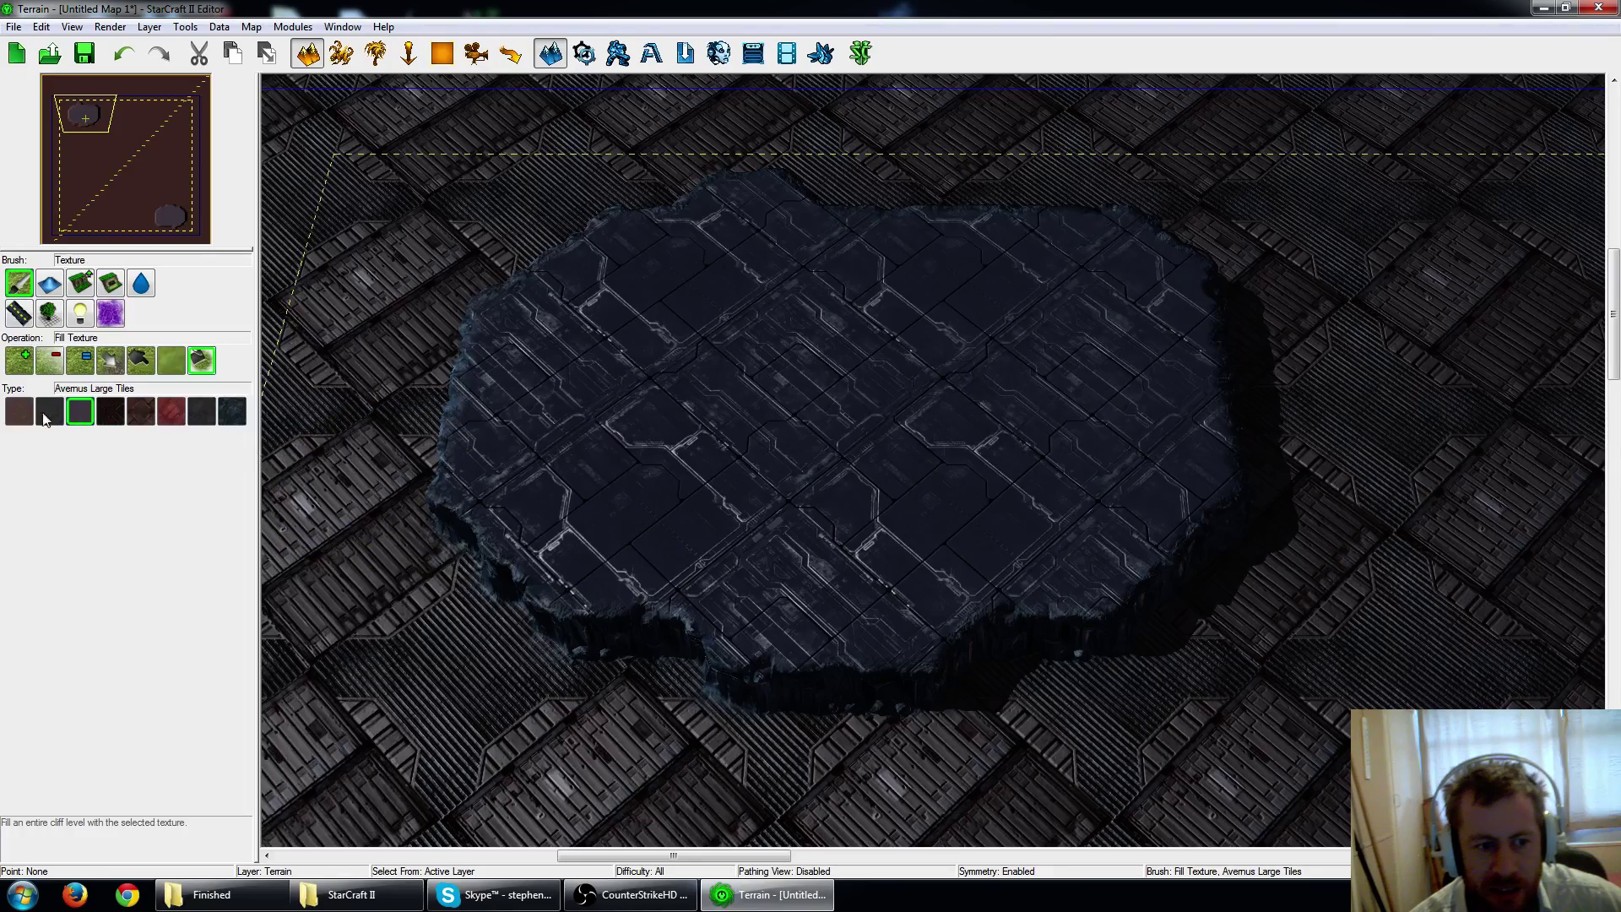
{"action": "scroll", "coordinate": [704, 498], "scroll_direction": "up", "scroll_amount": 1}
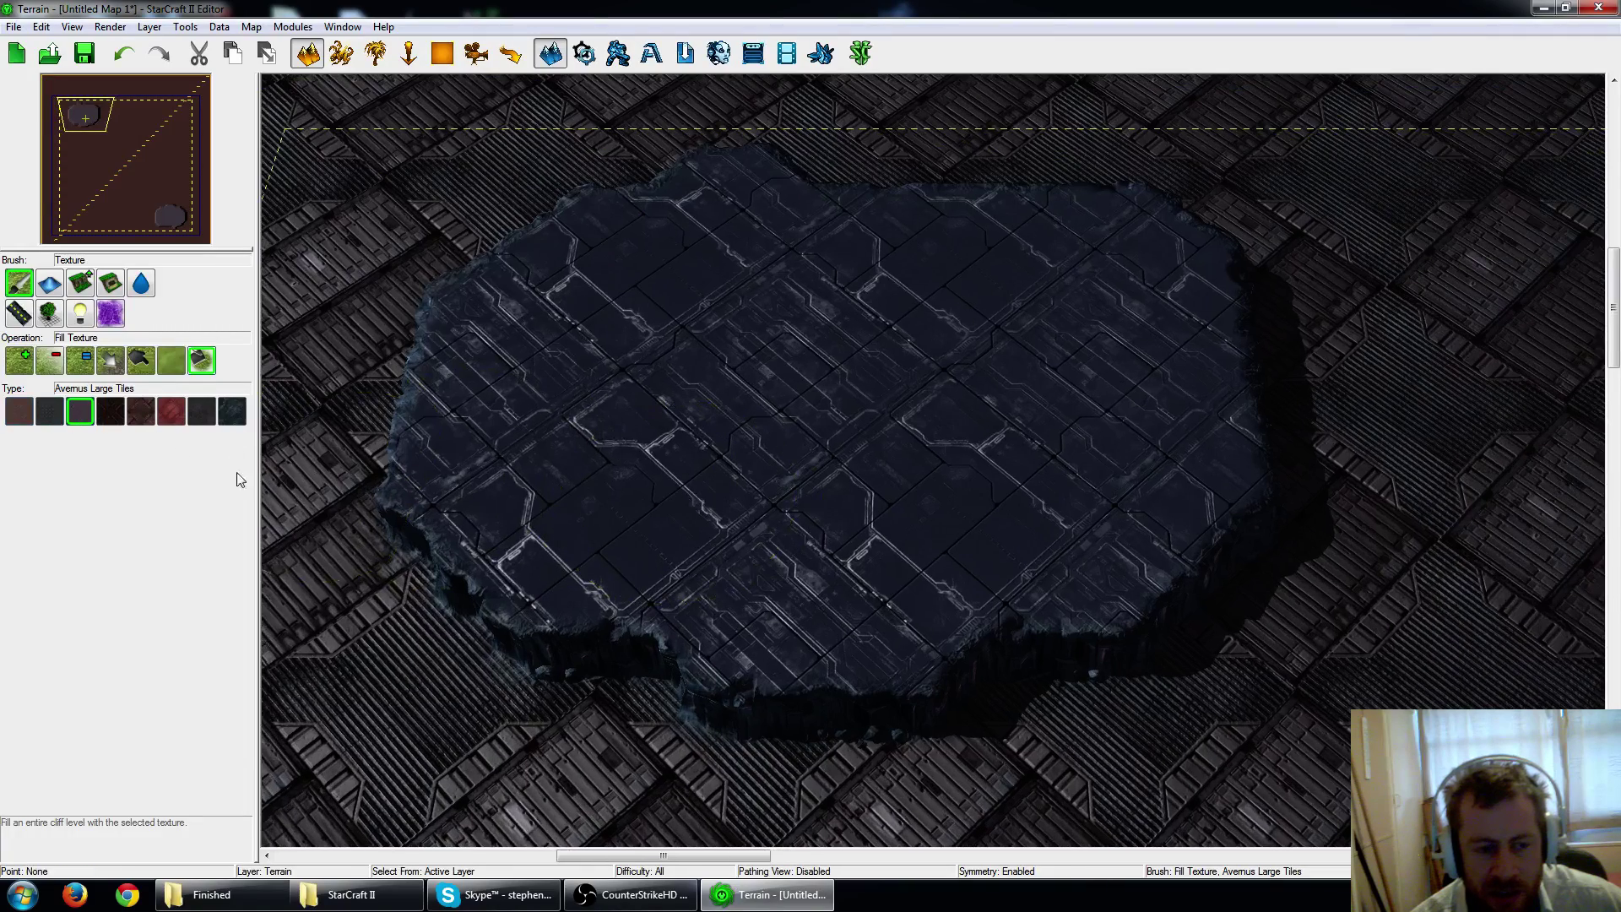
{"action": "left_click", "coordinate": [20, 411]}
{"action": "left_click", "coordinate": [781, 434]}
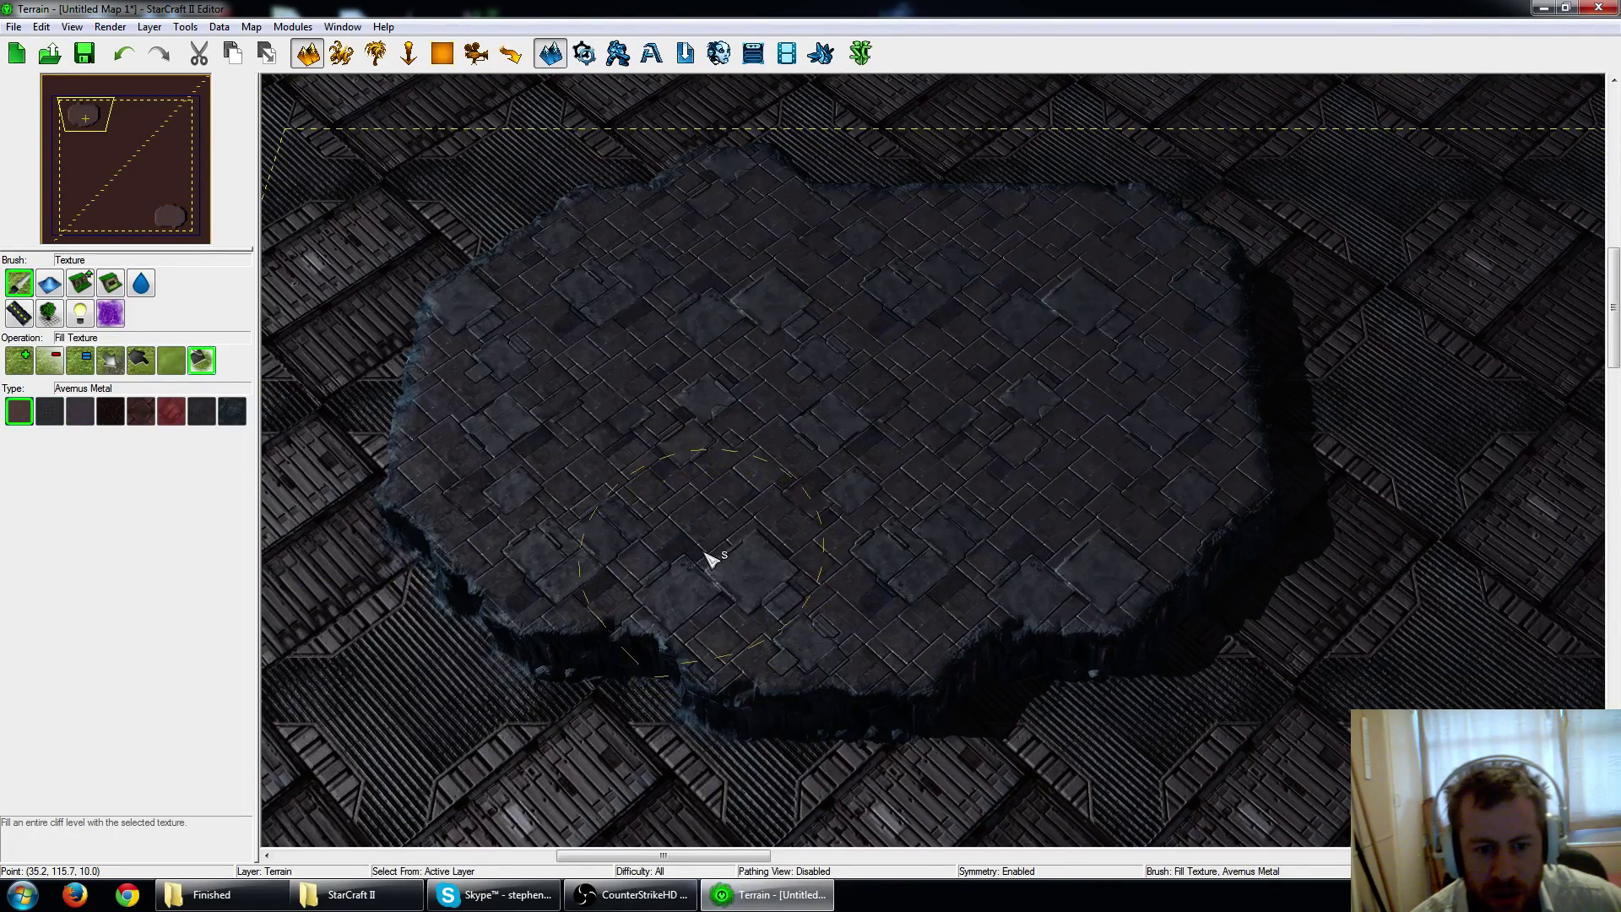
Compare the textures again by refilling the cliff level with Avernus Large Tiles and switching back to Avernus Metal.
{"action": "left_click", "coordinate": [80, 411]}
{"action": "left_click", "coordinate": [785, 490]}
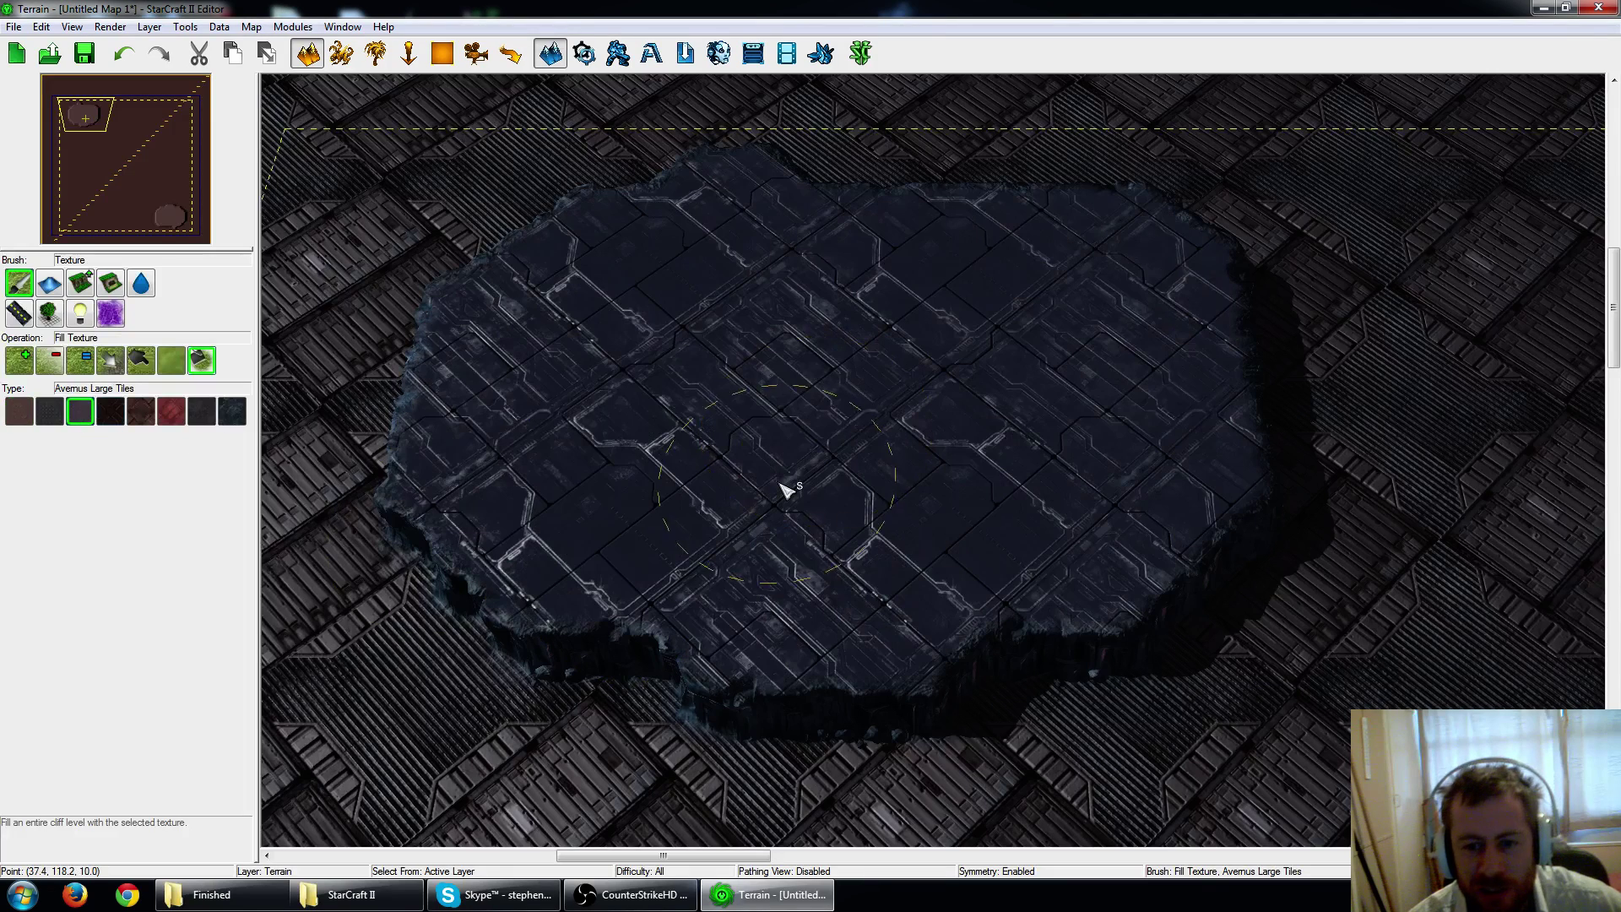
{"action": "left_click", "coordinate": [31, 409]}
{"action": "left_click", "coordinate": [628, 425]}
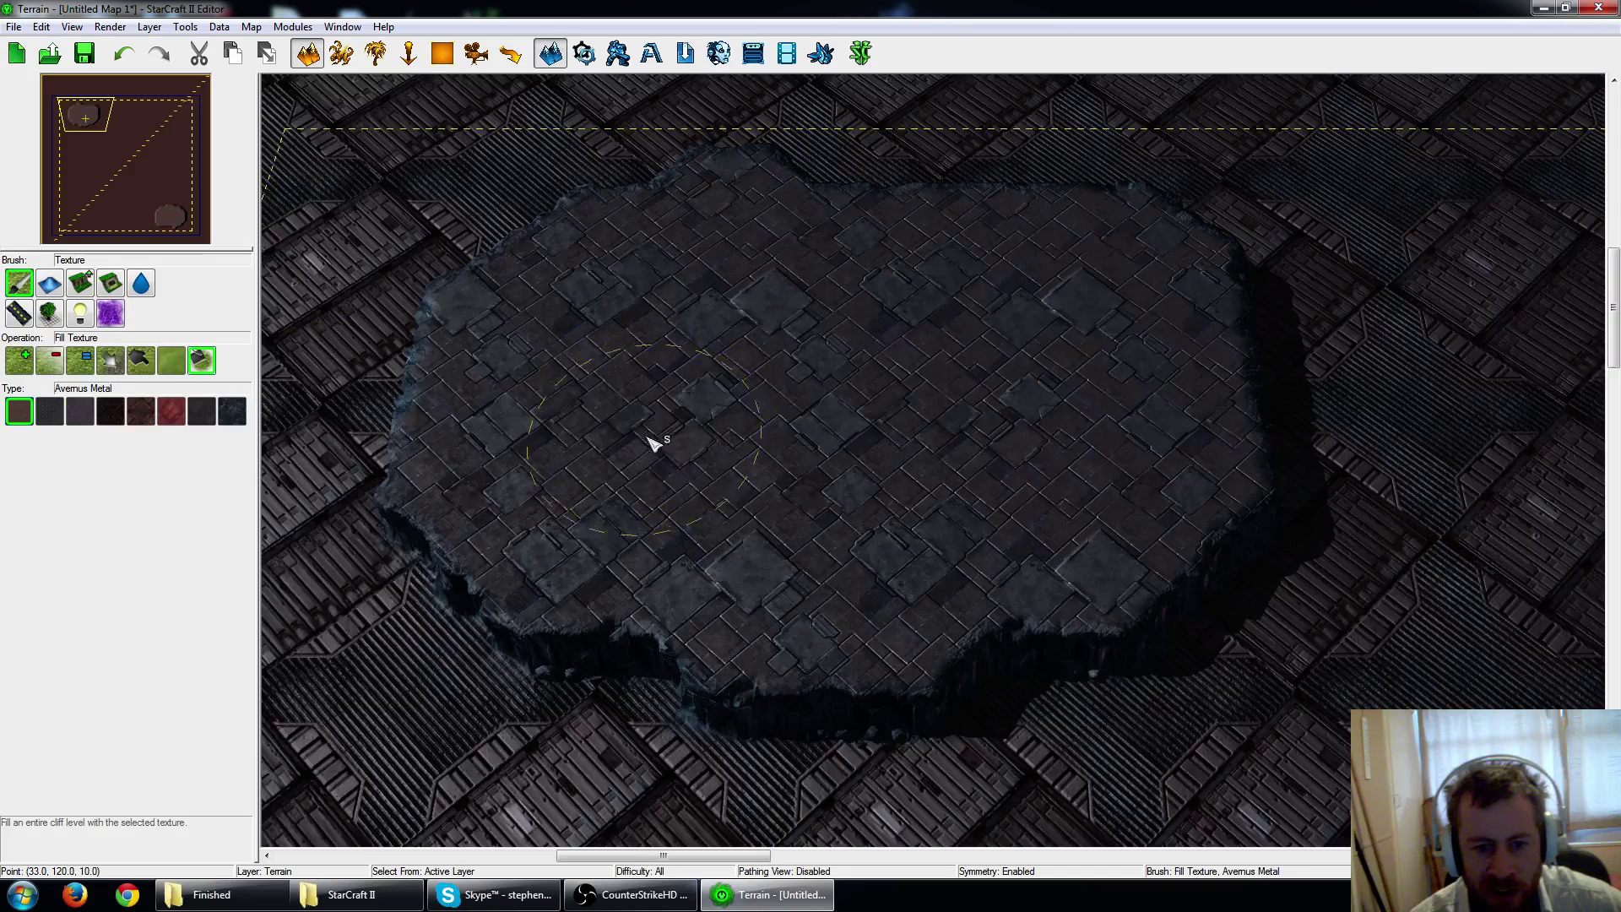
Fill the raised cliff level with the Avernus Large Tiles texture.
{"action": "scroll", "coordinate": [655, 443], "scroll_direction": "up", "scroll_amount": 2}
{"action": "left_click", "coordinate": [80, 412]}
{"action": "left_click", "coordinate": [796, 398]}
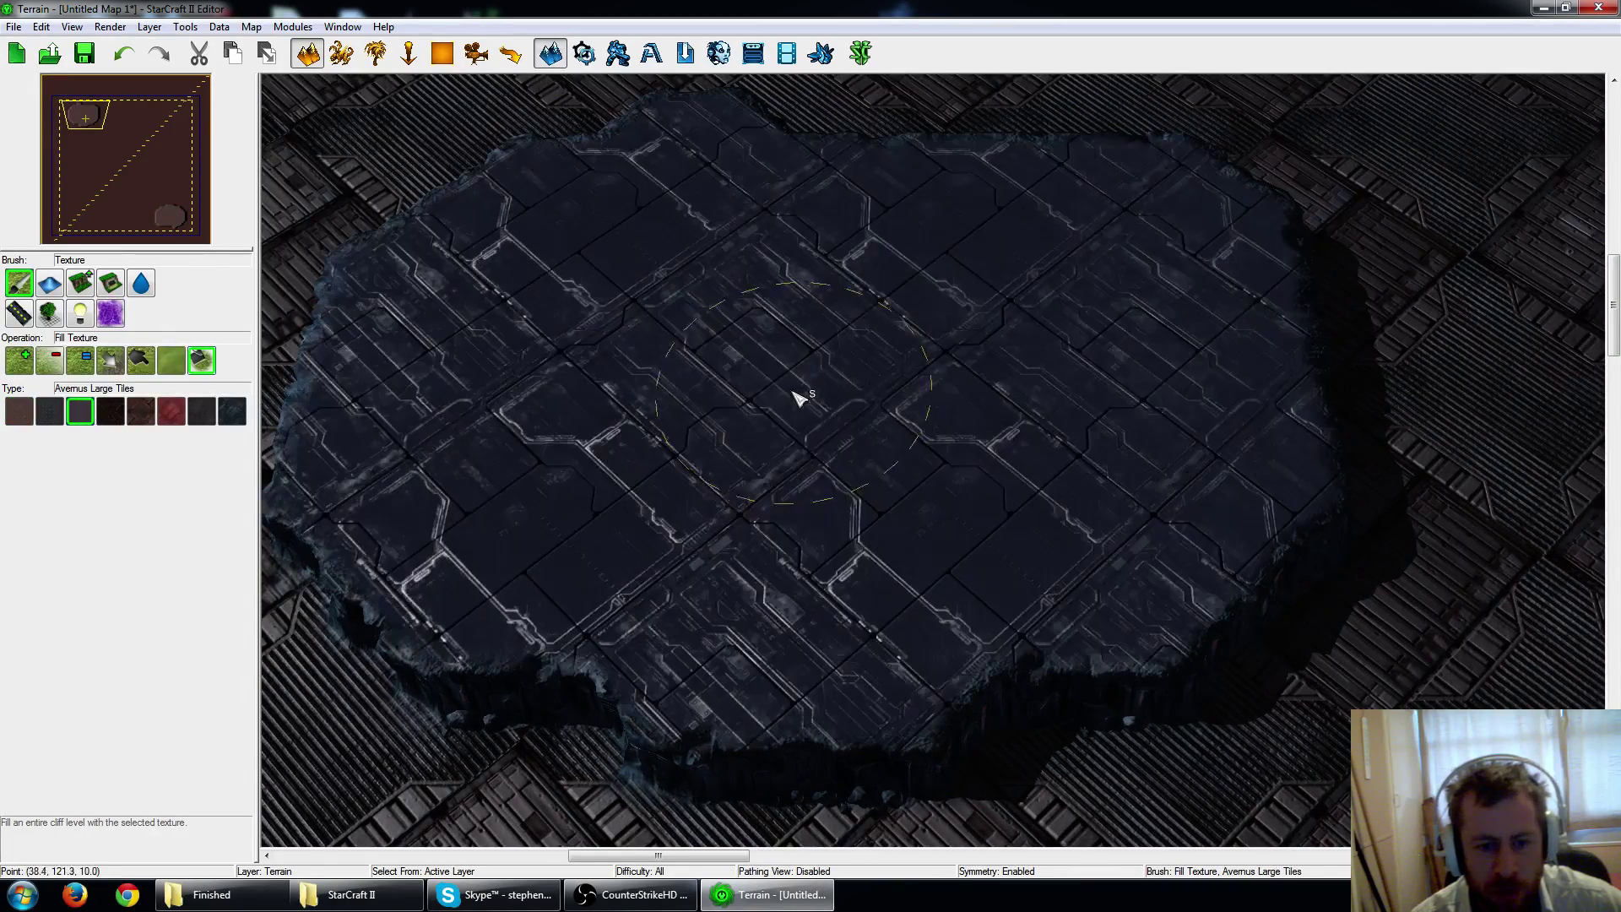
Examine the tiled cliff up close and its symmetric counterpart near the map's lower-right corner.
{"action": "scroll", "coordinate": [731, 525], "scroll_direction": "down", "scroll_amount": 3}
{"action": "scroll", "coordinate": [832, 464], "scroll_direction": "up", "scroll_amount": 3}
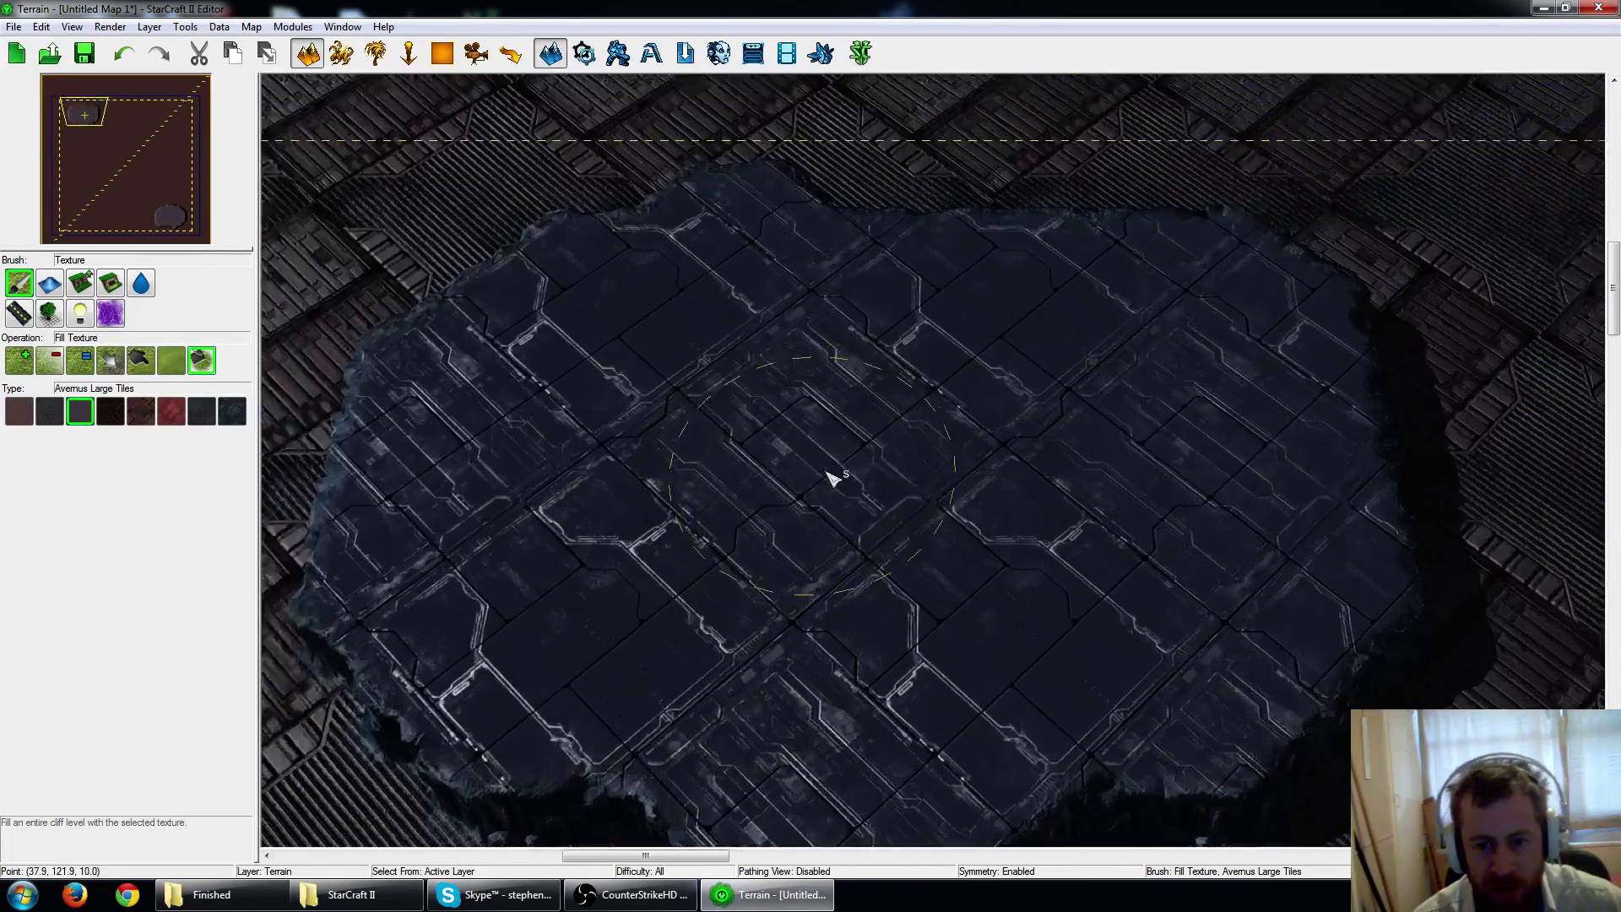
{"action": "scroll", "coordinate": [844, 467], "scroll_direction": "down", "scroll_amount": 5}
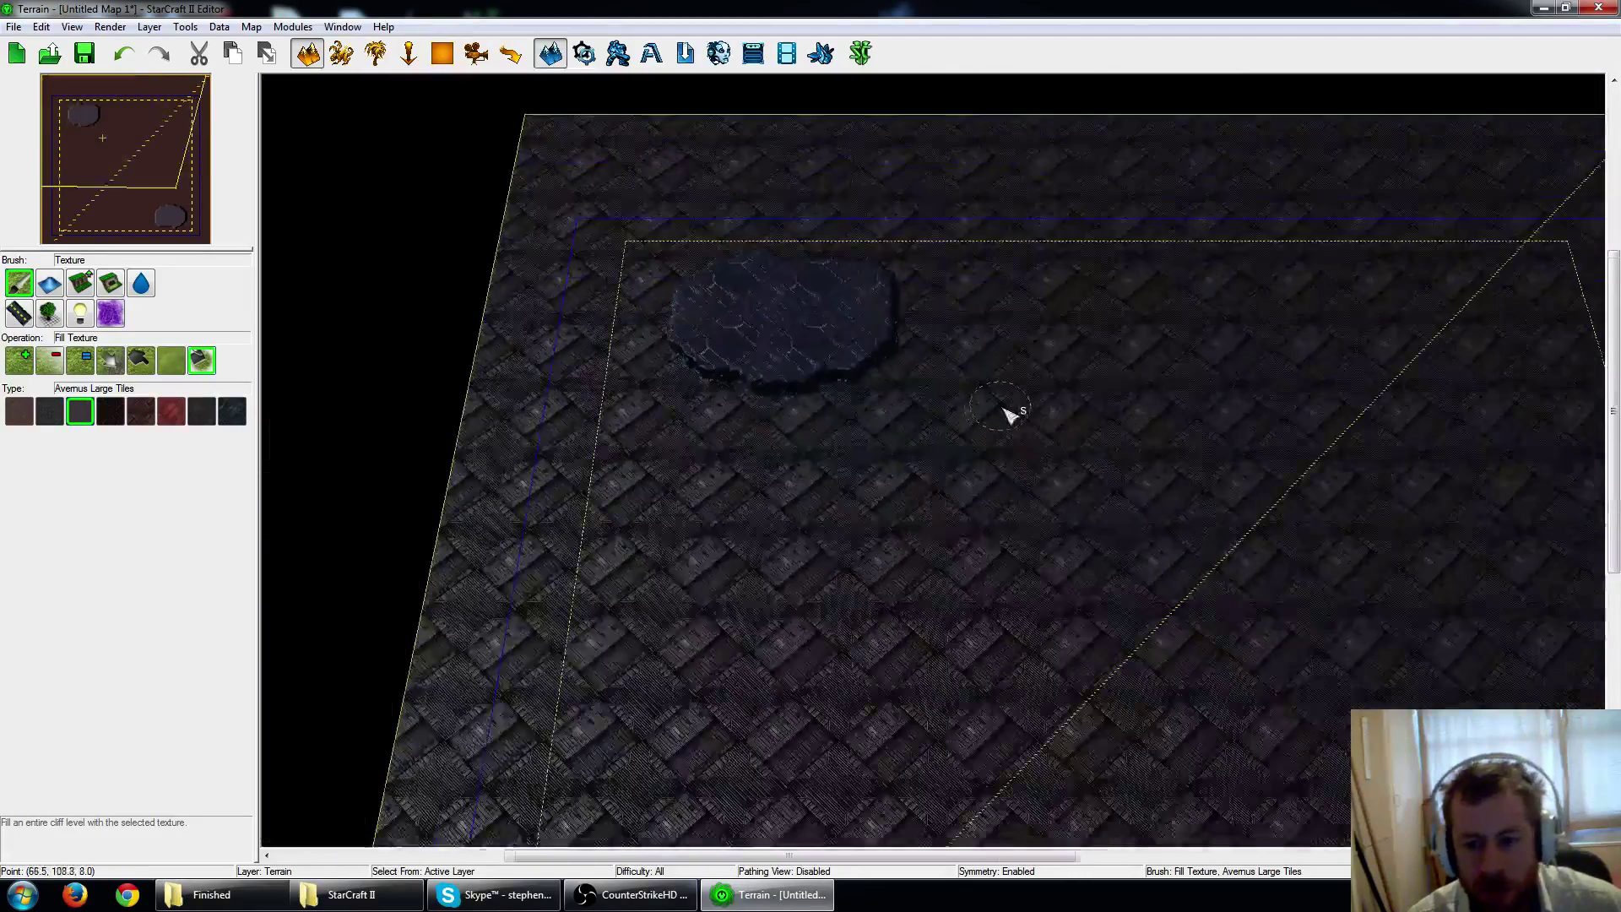
{"action": "scroll", "coordinate": [1010, 415], "scroll_direction": "down", "scroll_amount": 2}
{"action": "right_click_drag", "start_coordinate": [1275, 496], "coordinate": [1183, 376]}
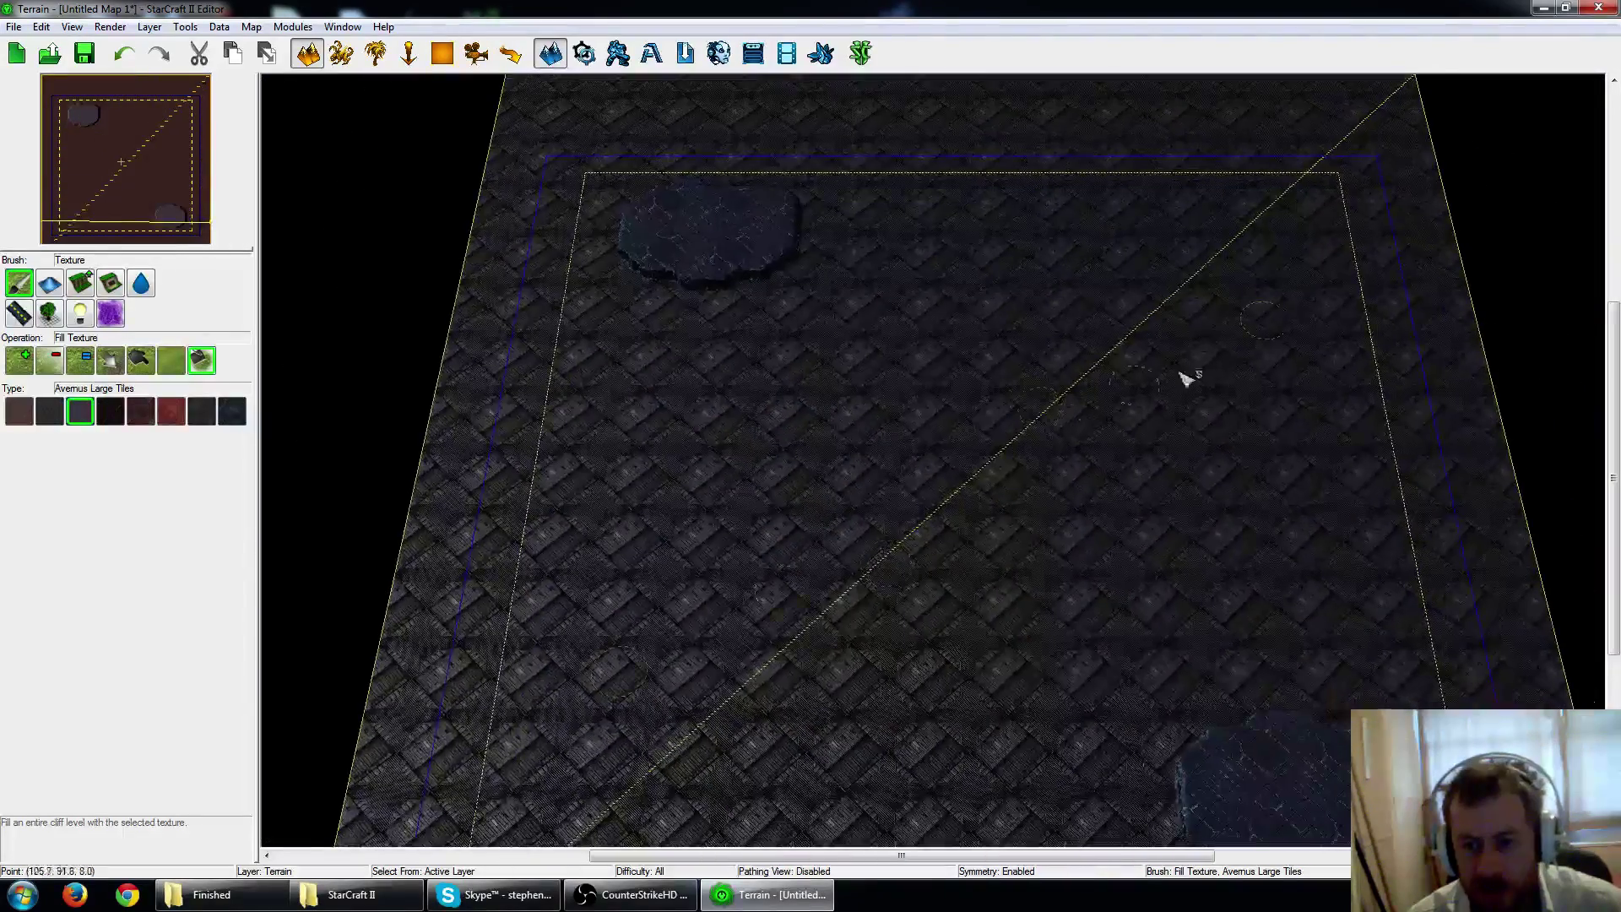
{"action": "right_click_drag", "start_coordinate": [1177, 564], "coordinate": [1078, 474]}
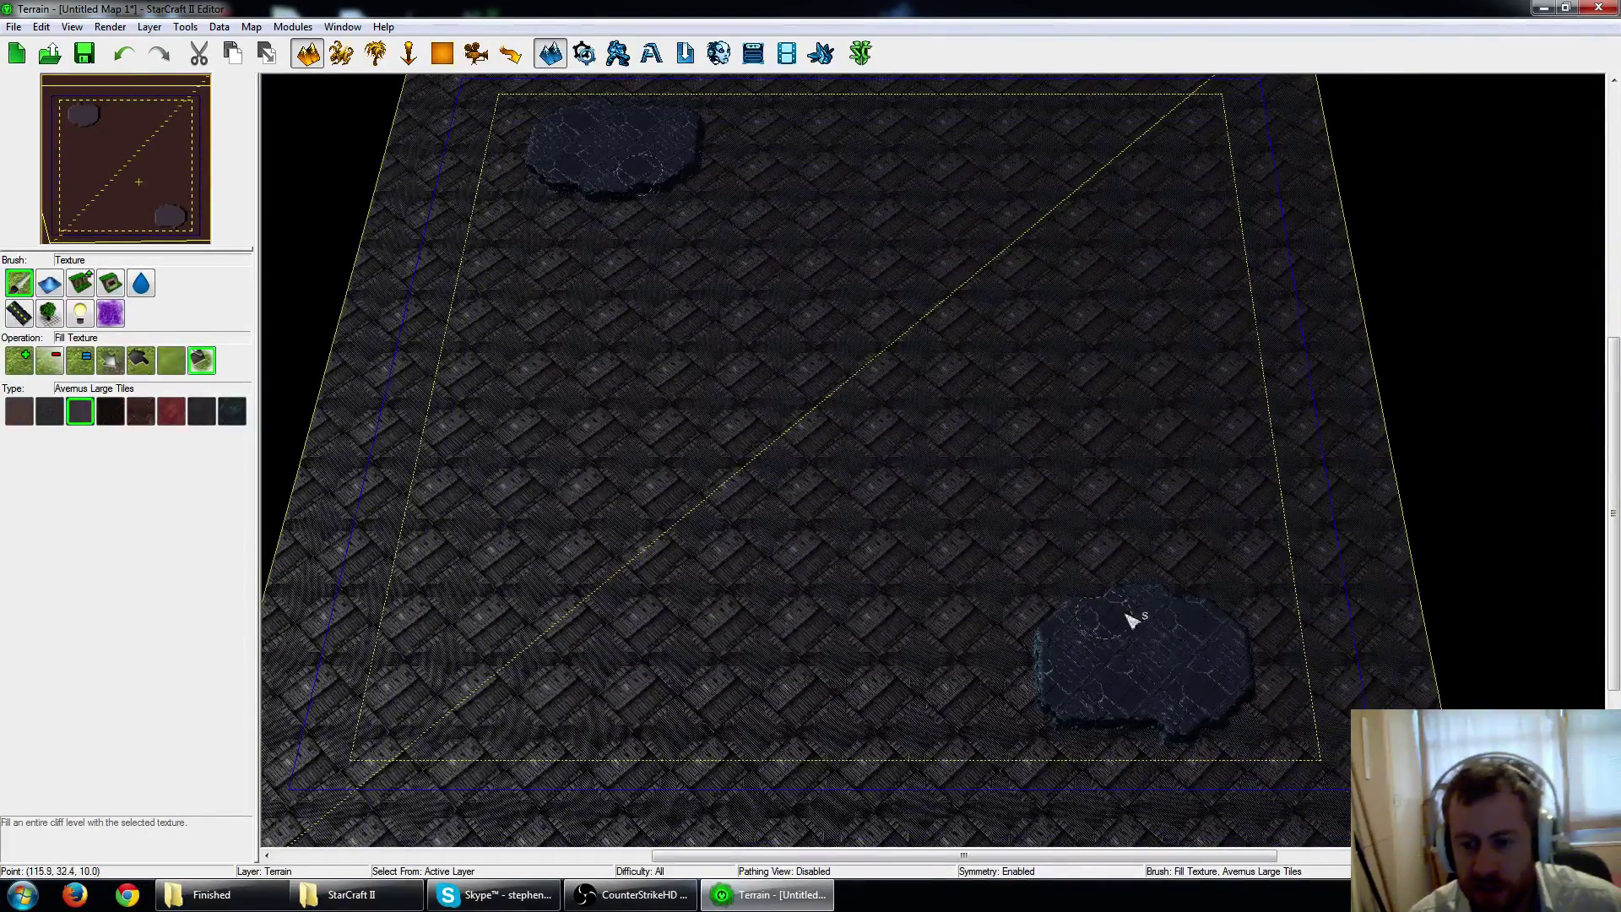
{"action": "scroll", "coordinate": [789, 414], "scroll_direction": "up", "scroll_amount": 6}
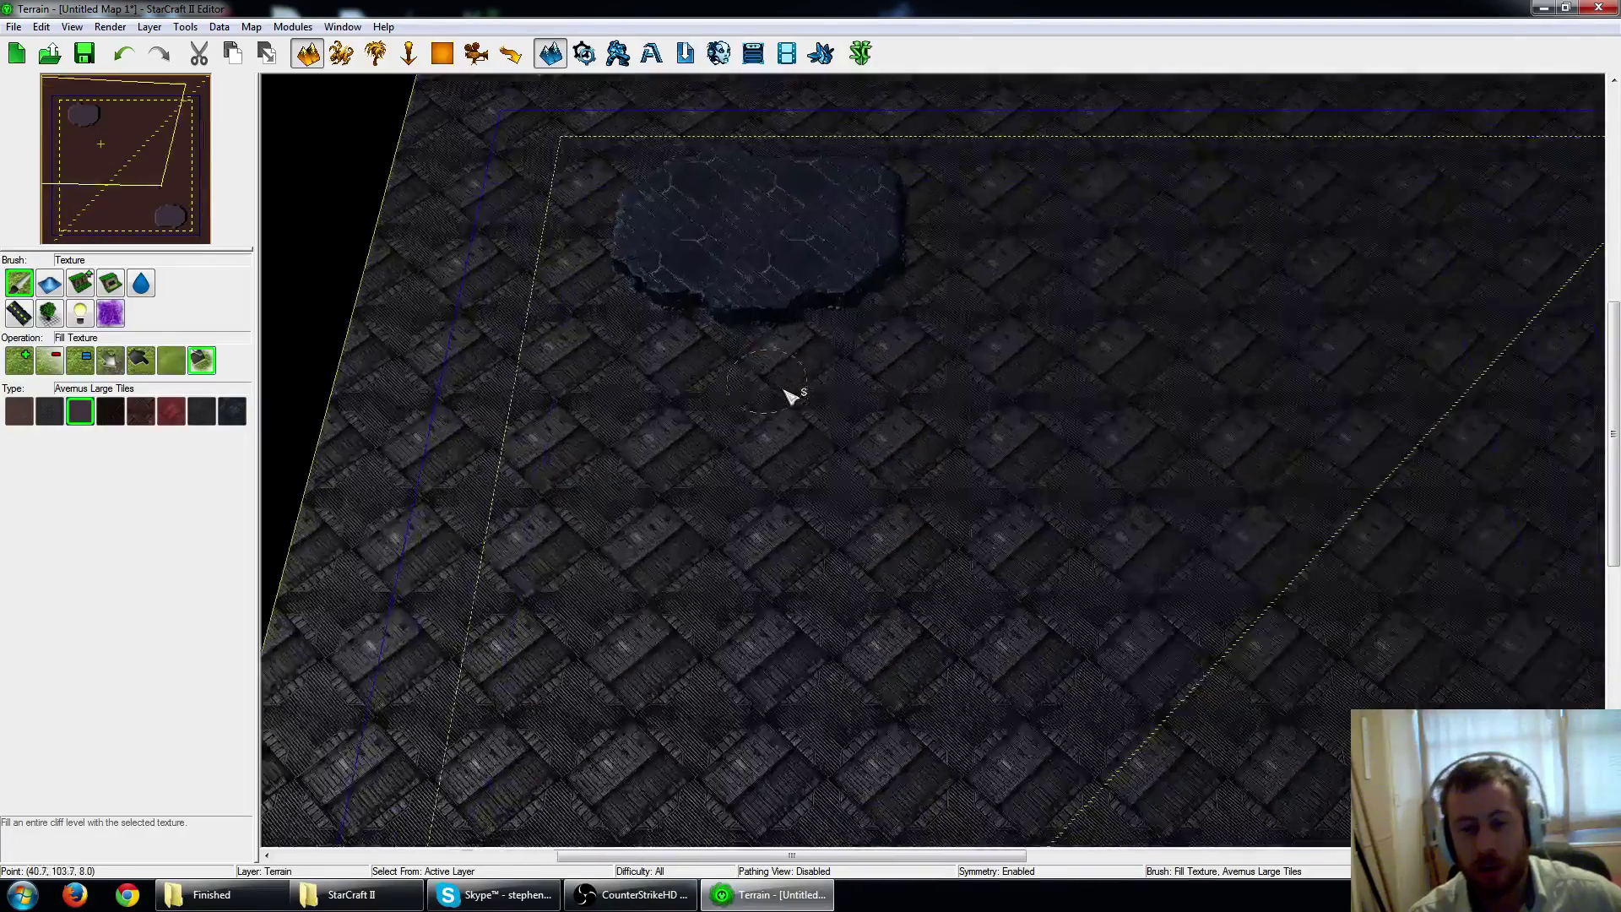
Extend the upper-left cliff outward from its lower-right side at the same cliff level with a circular brush of size 7.50.
{"action": "scroll", "coordinate": [854, 467], "scroll_direction": "up", "scroll_amount": 4}
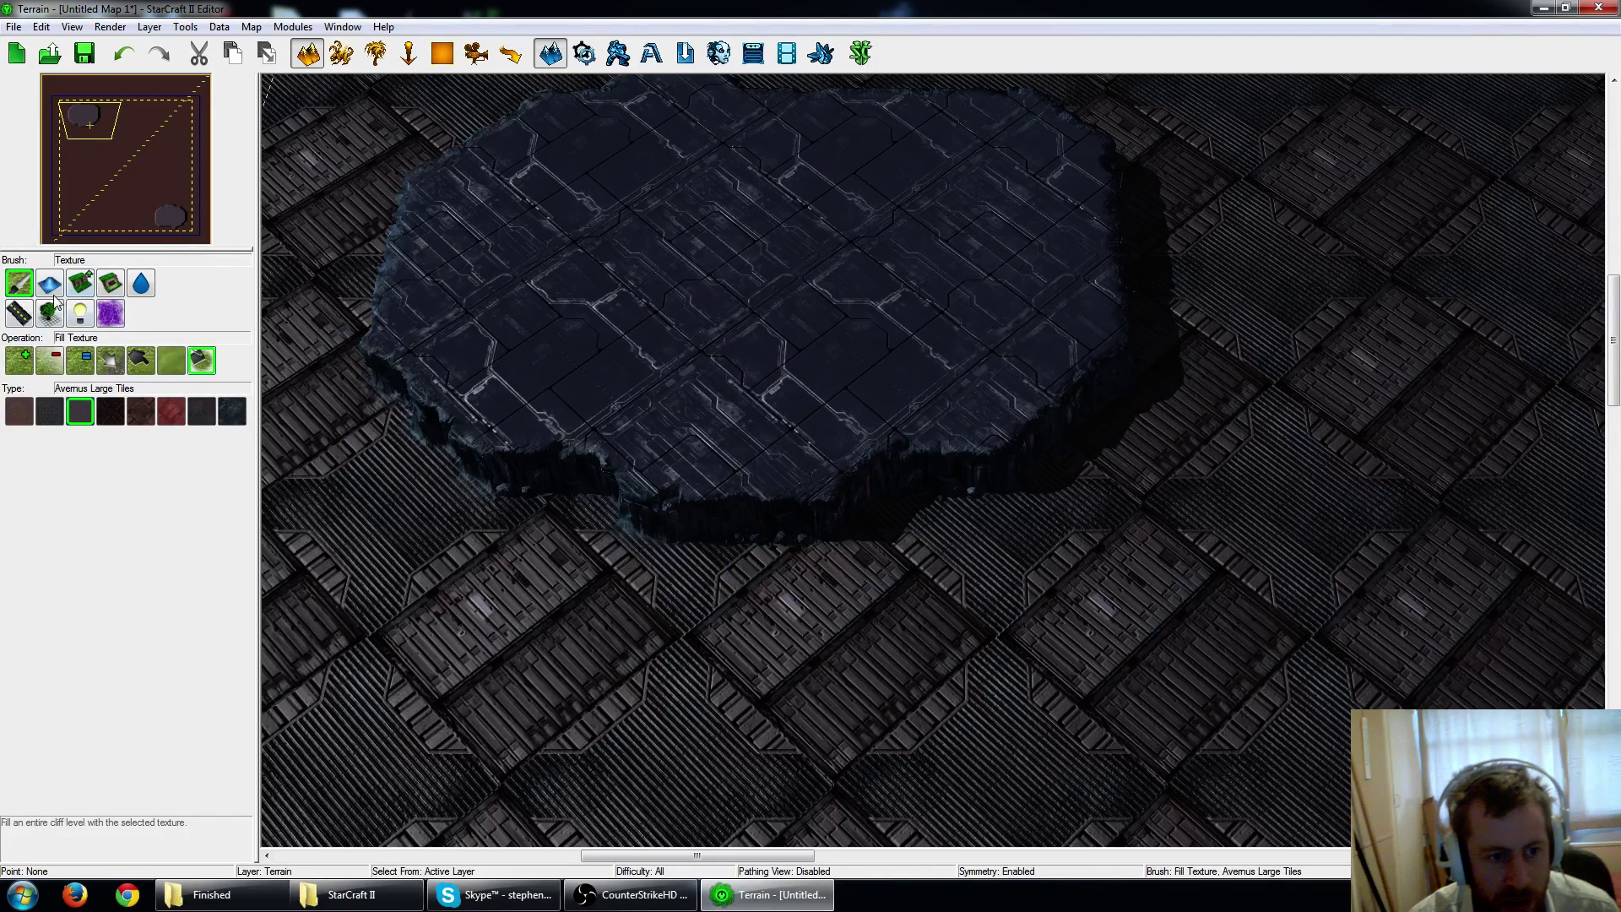
{"action": "left_click", "coordinate": [80, 283]}
{"action": "left_click", "coordinate": [80, 361]}
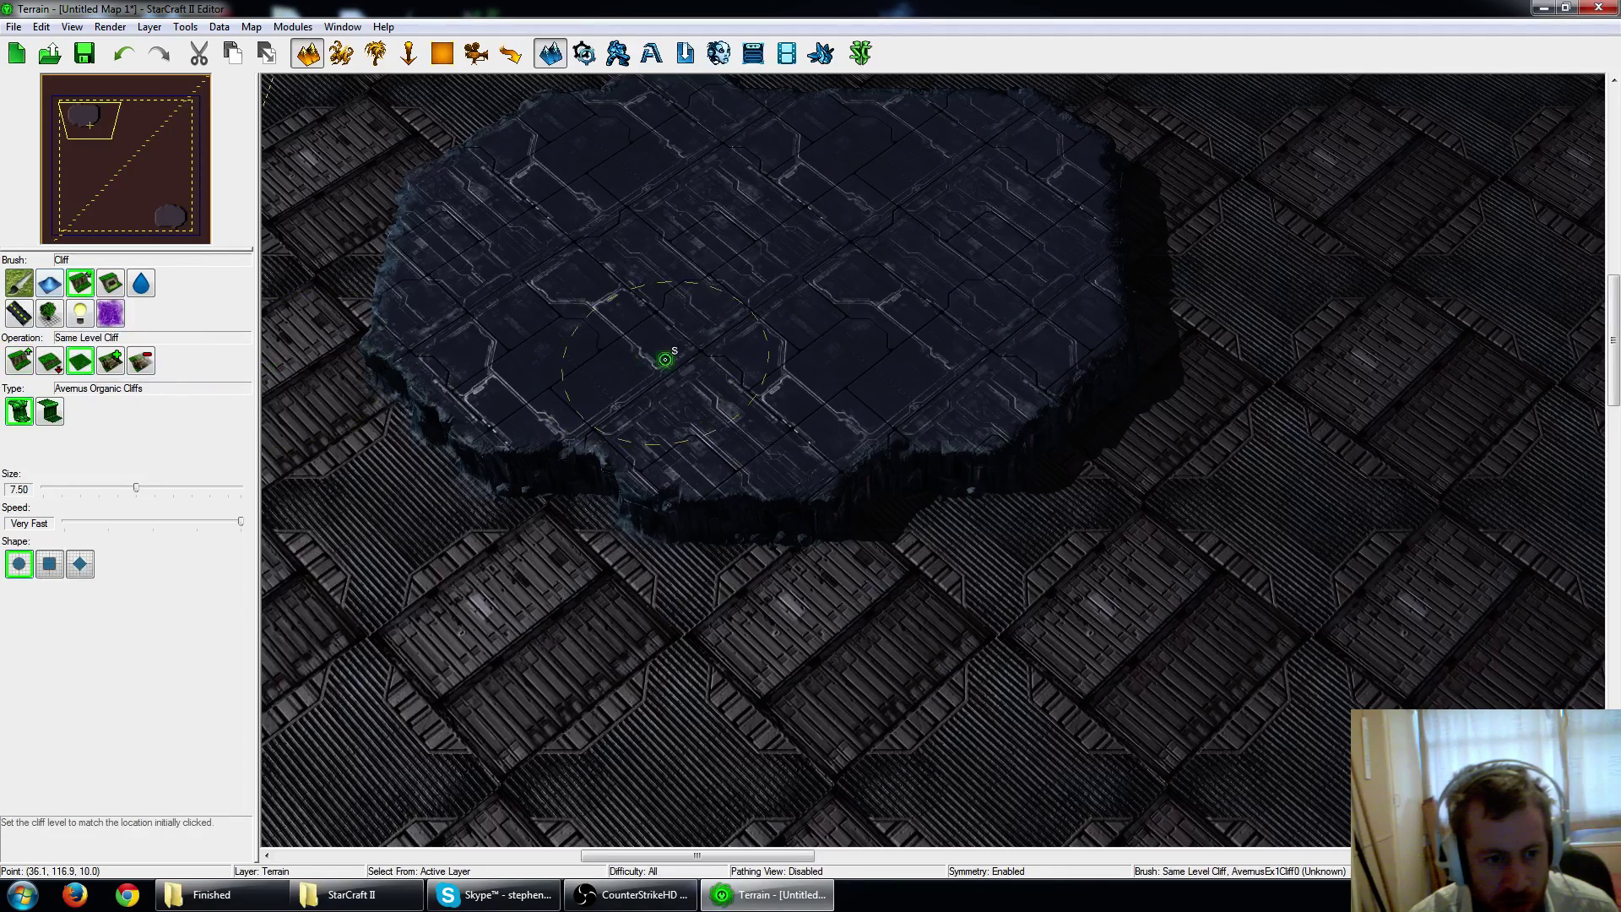
{"action": "mouse_move", "coordinate": [725, 425]}
{"action": "left_mouse_down"}
{"action": "mouse_move", "coordinate": [886, 549]}
{"action": "mouse_move", "coordinate": [995, 532]}
{"action": "mouse_move", "coordinate": [1024, 391]}
{"action": "mouse_move", "coordinate": [1024, 535]}
{"action": "left_mouse_up"}
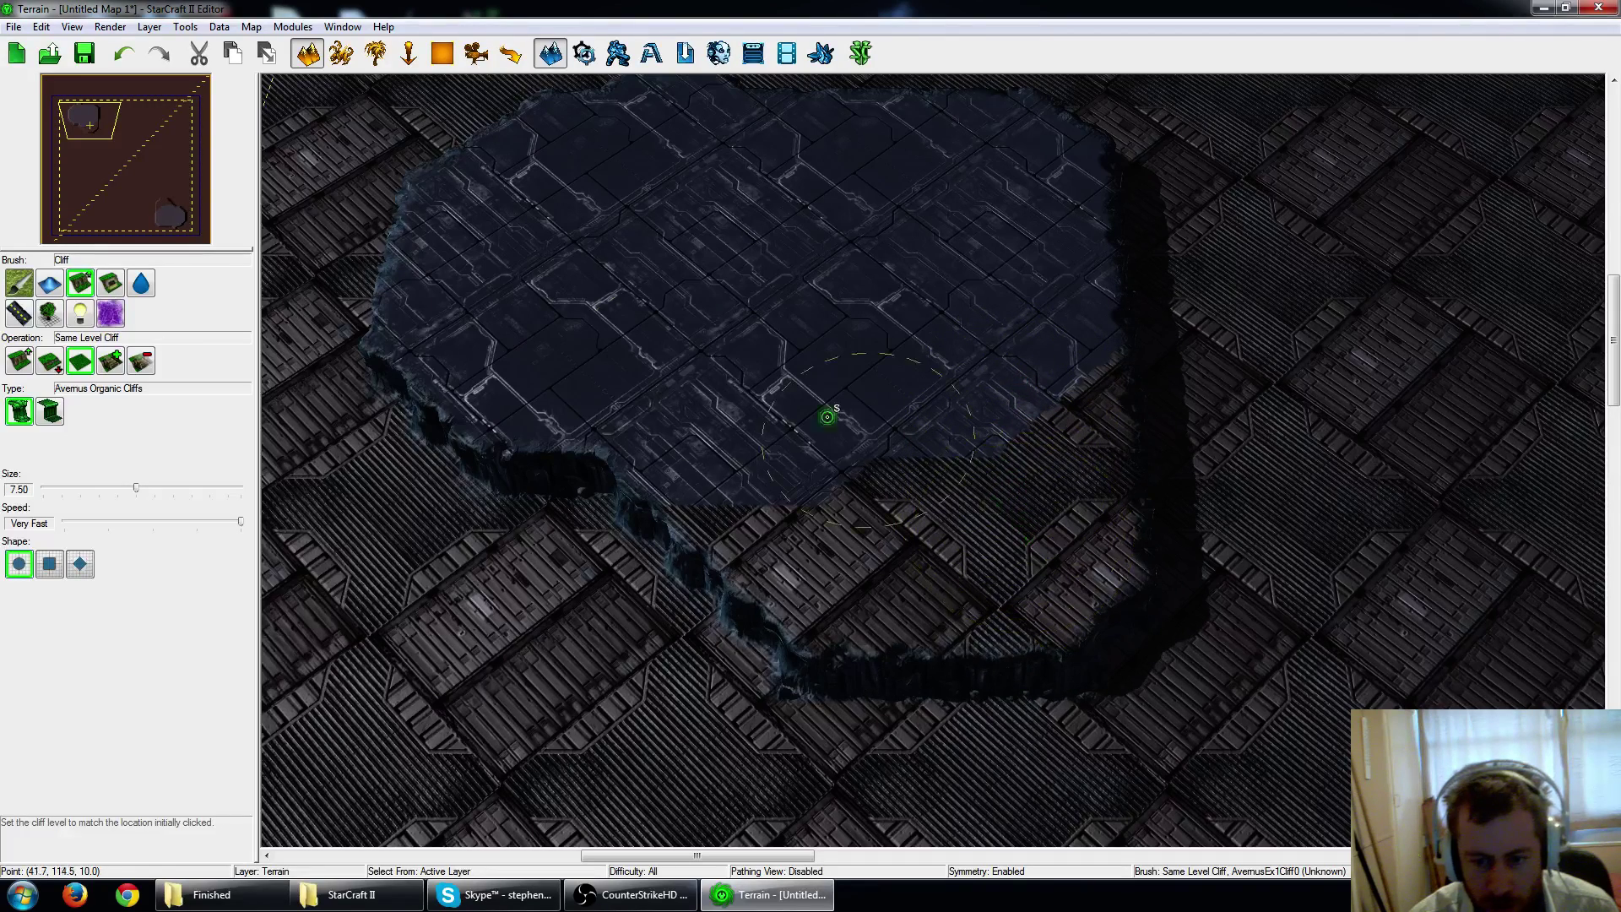
Add a ramp to the straight lower edge of the extended cliff with a square brush of size 7.50.
{"action": "left_click", "coordinate": [111, 362]}
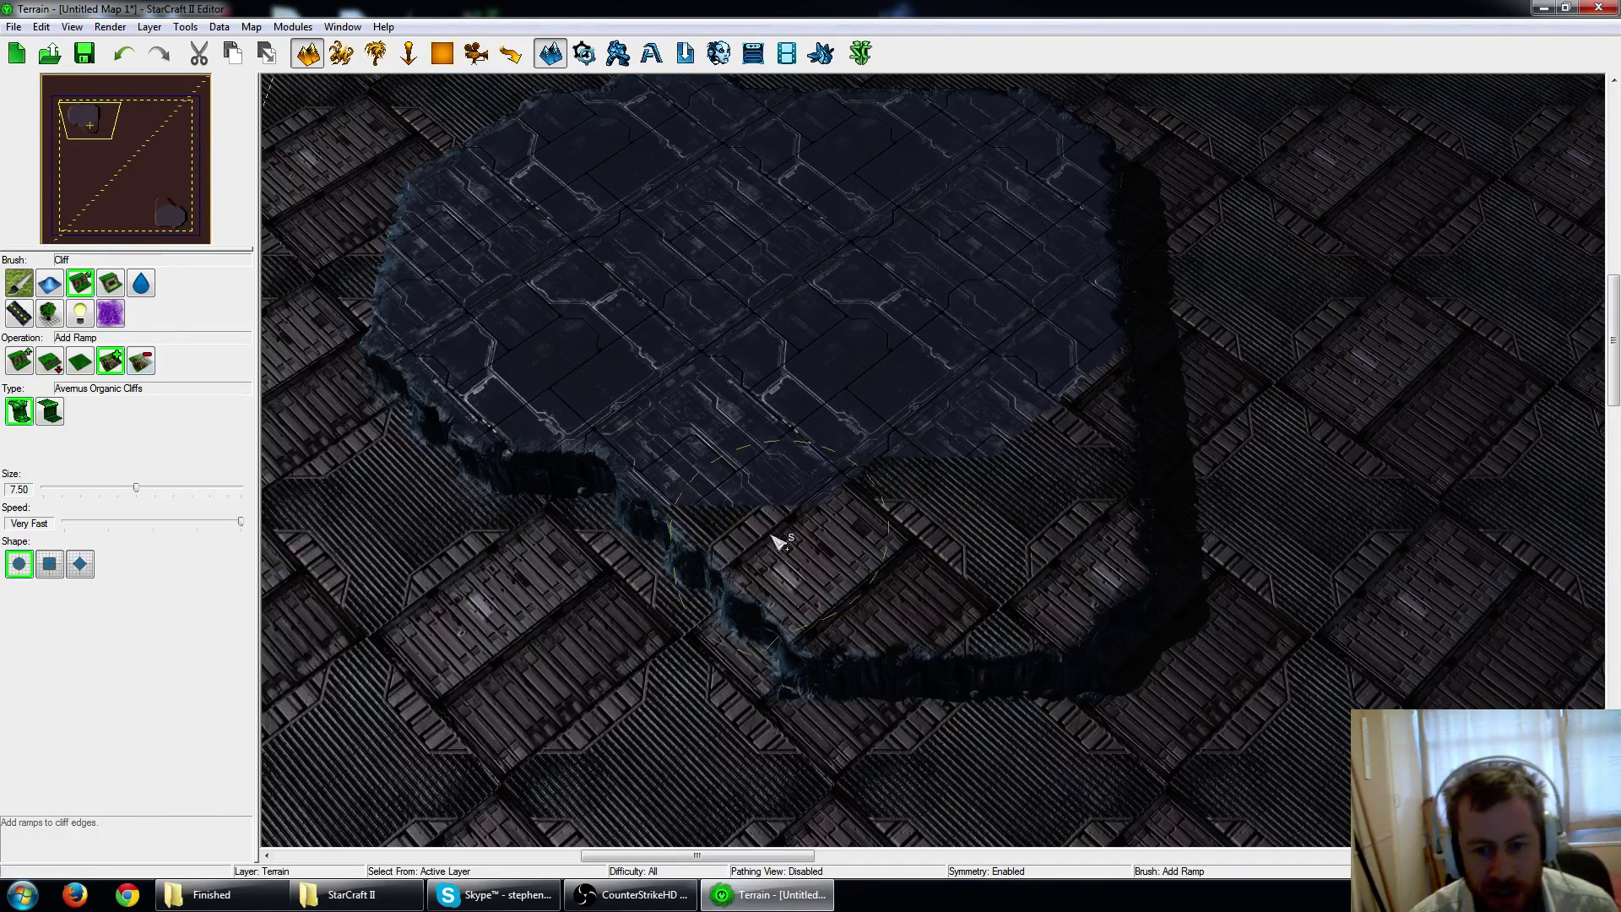
{"action": "left_click", "coordinate": [50, 564]}
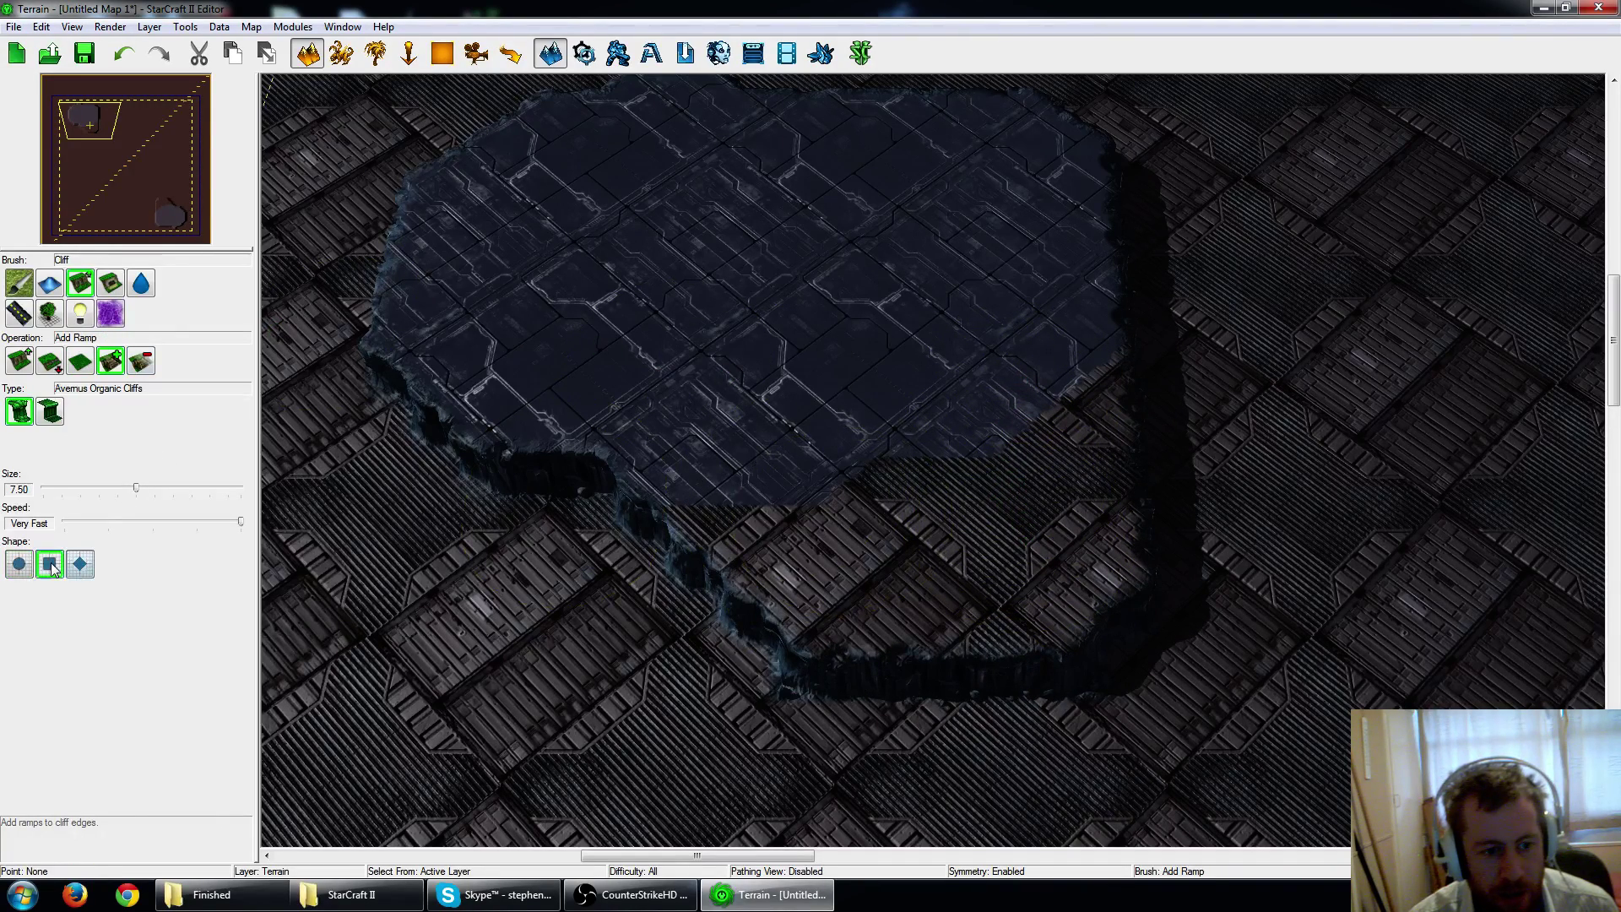
{"action": "left_click", "coordinate": [932, 678]}
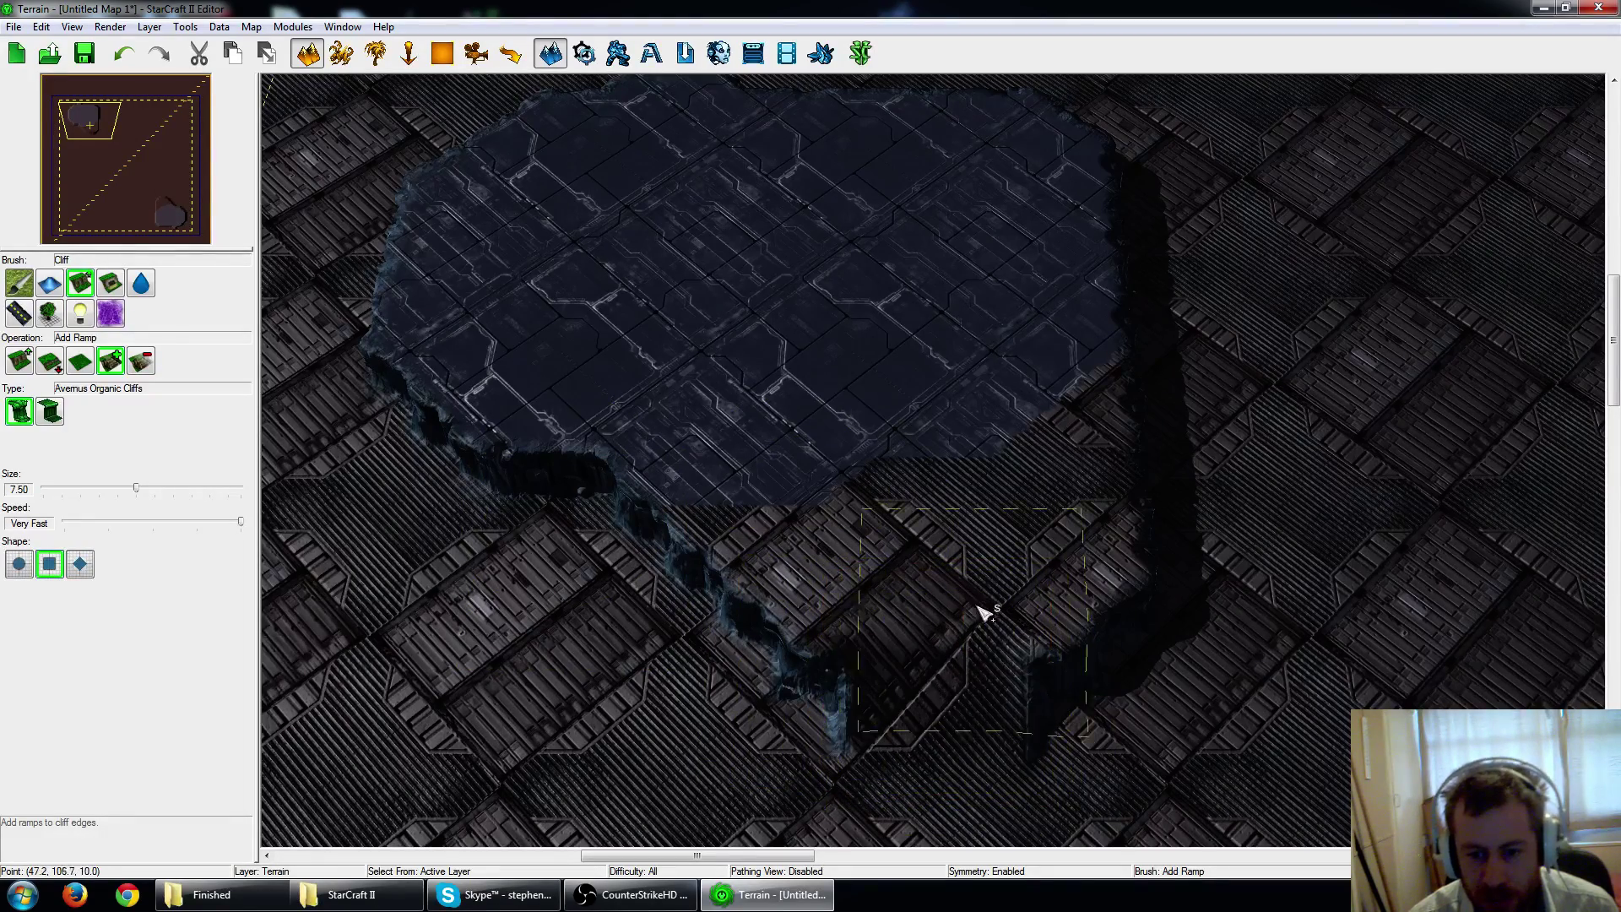
Examine the ramp on the cliff's lower edge and the terrain between the cliff and the map's left border.
{"action": "scroll", "coordinate": [959, 680], "scroll_direction": "up", "scroll_amount": 2}
{"action": "scroll", "coordinate": [954, 759], "scroll_direction": "down", "scroll_amount": 3}
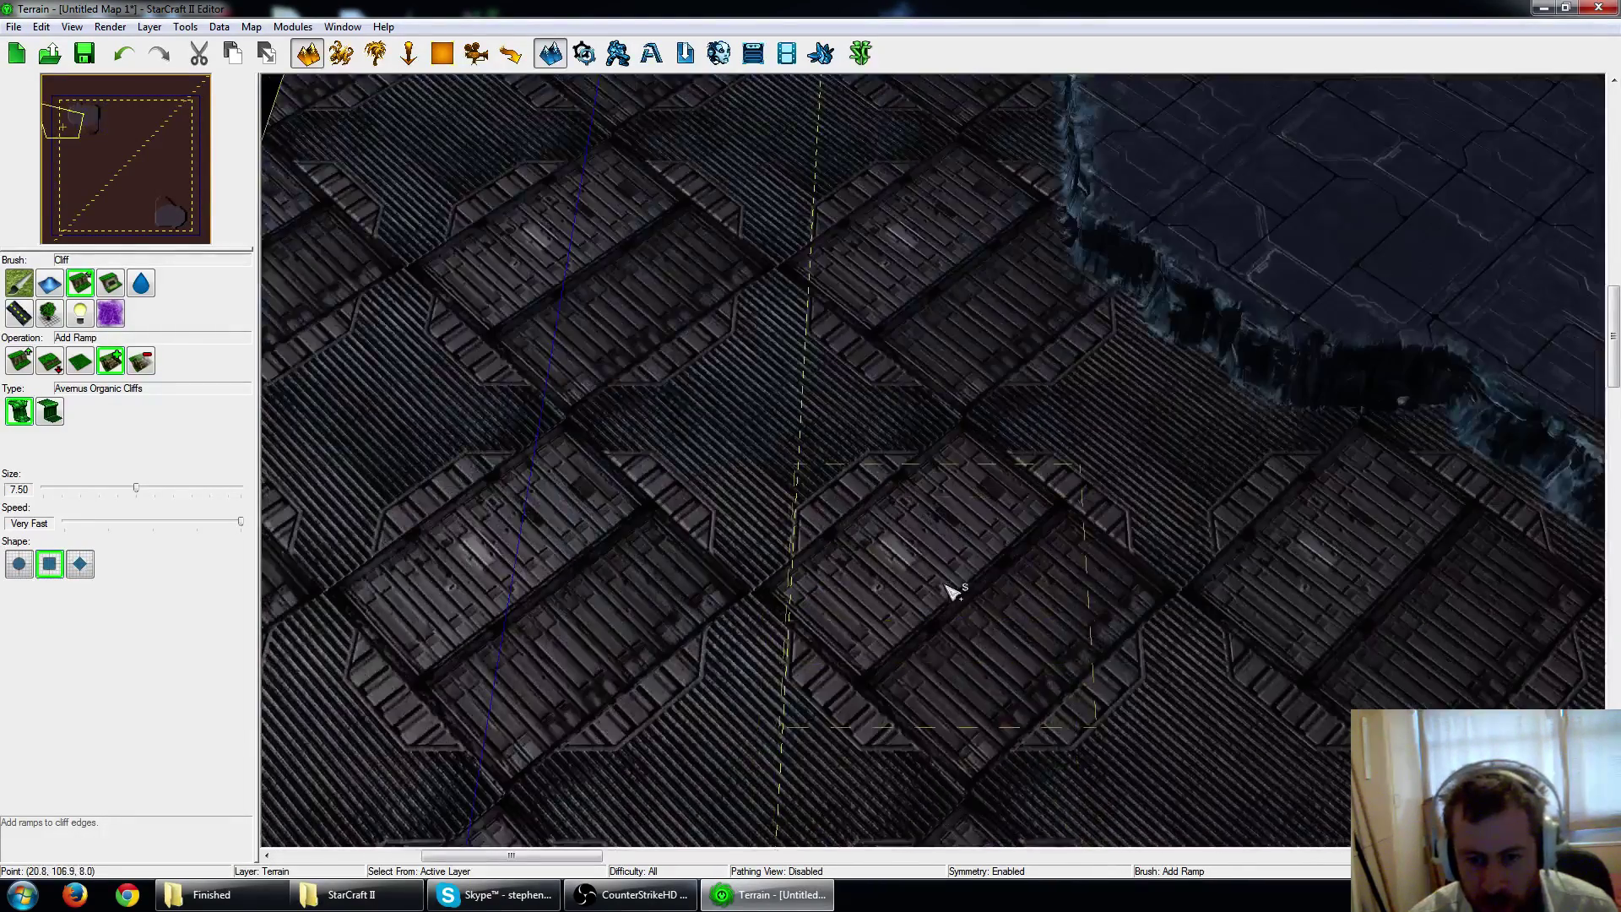
{"action": "scroll", "coordinate": [929, 565], "scroll_direction": "down", "scroll_amount": 4}
{"action": "right_click_drag", "start_coordinate": [1124, 494], "coordinate": [698, 540]}
{"action": "middle_click_drag", "start_coordinate": [1397, 500], "coordinate": [975, 523]}
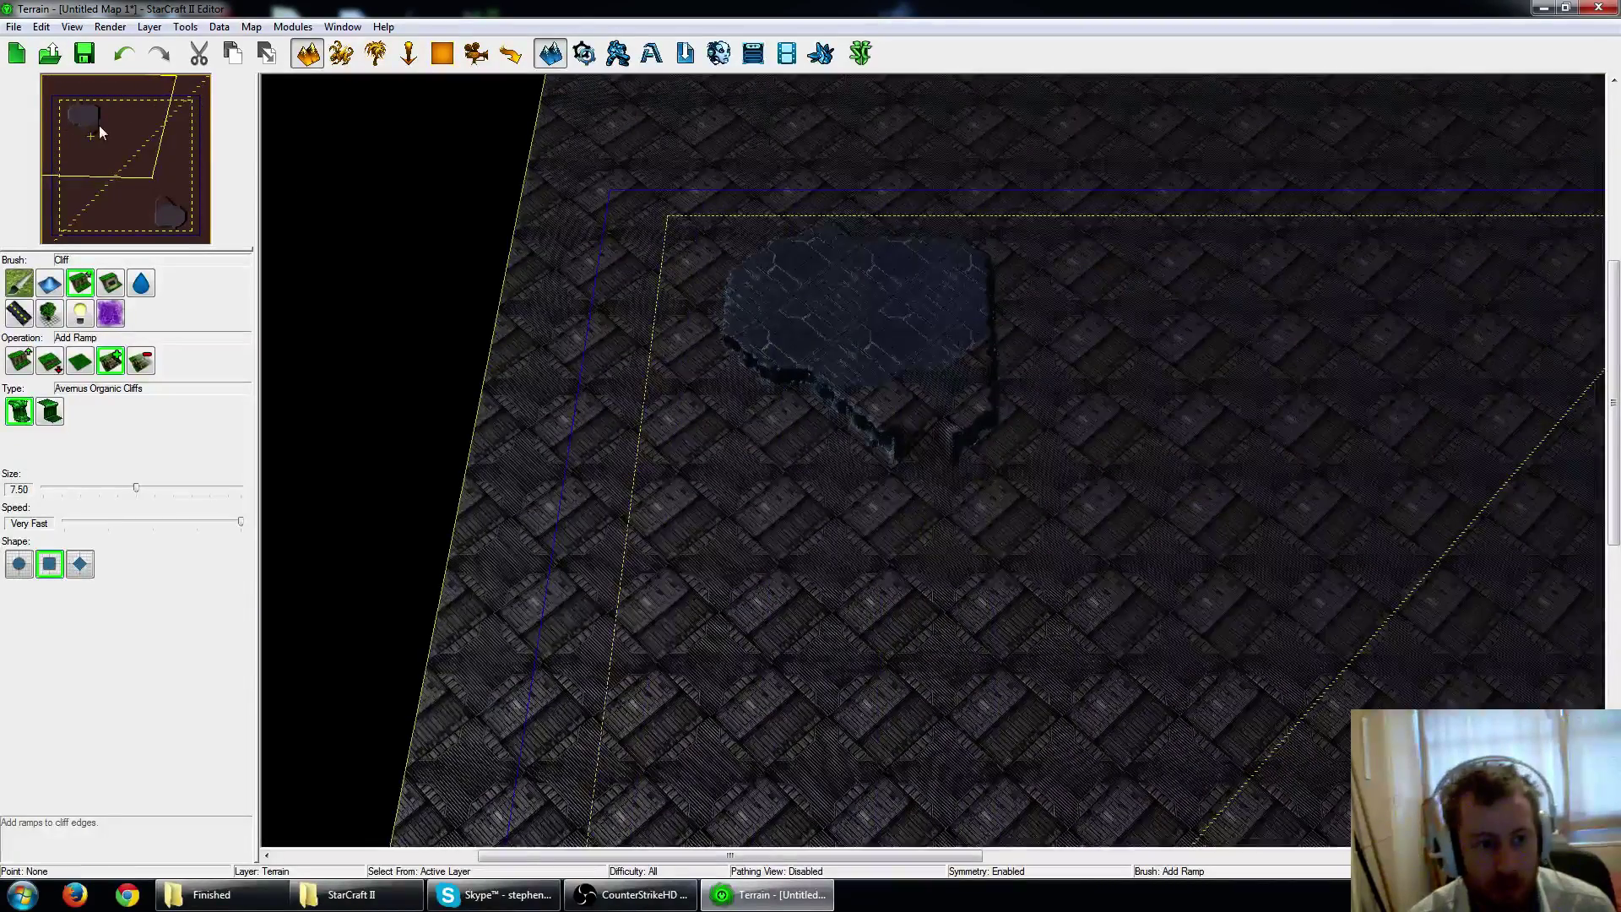
{"action": "left_click_drag", "start_coordinate": [99, 132], "coordinate": [108, 125]}
{"action": "scroll", "coordinate": [751, 363], "scroll_direction": "up", "scroll_amount": 4}
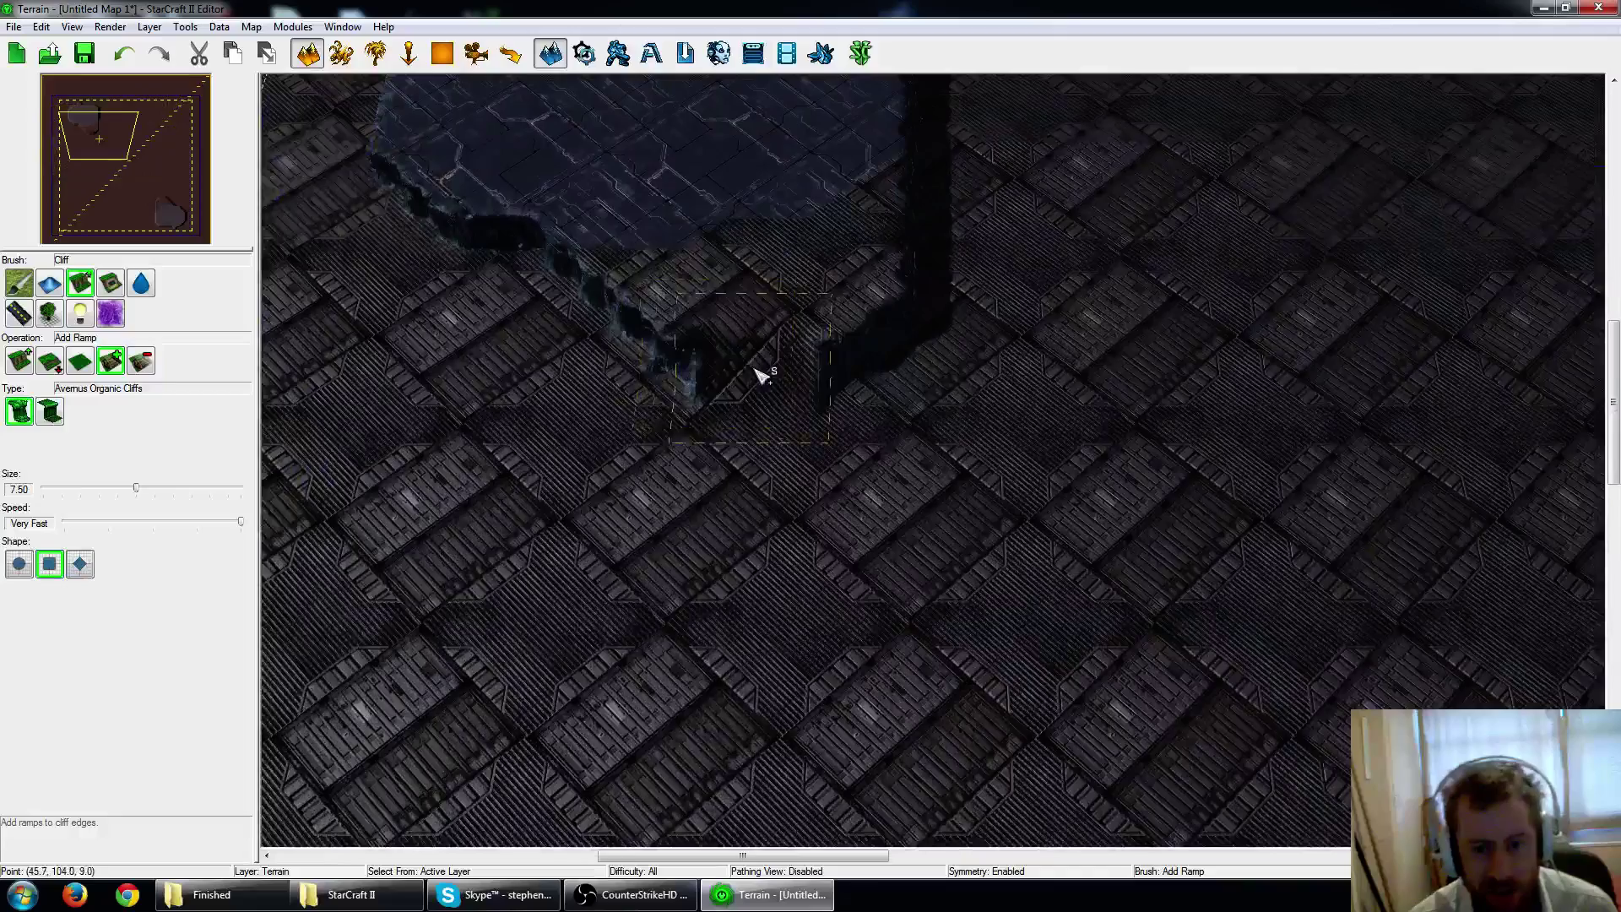
{"action": "scroll", "coordinate": [691, 353], "scroll_direction": "up", "scroll_amount": 2}
{"action": "right_click_drag", "start_coordinate": [691, 353], "coordinate": [856, 448]}
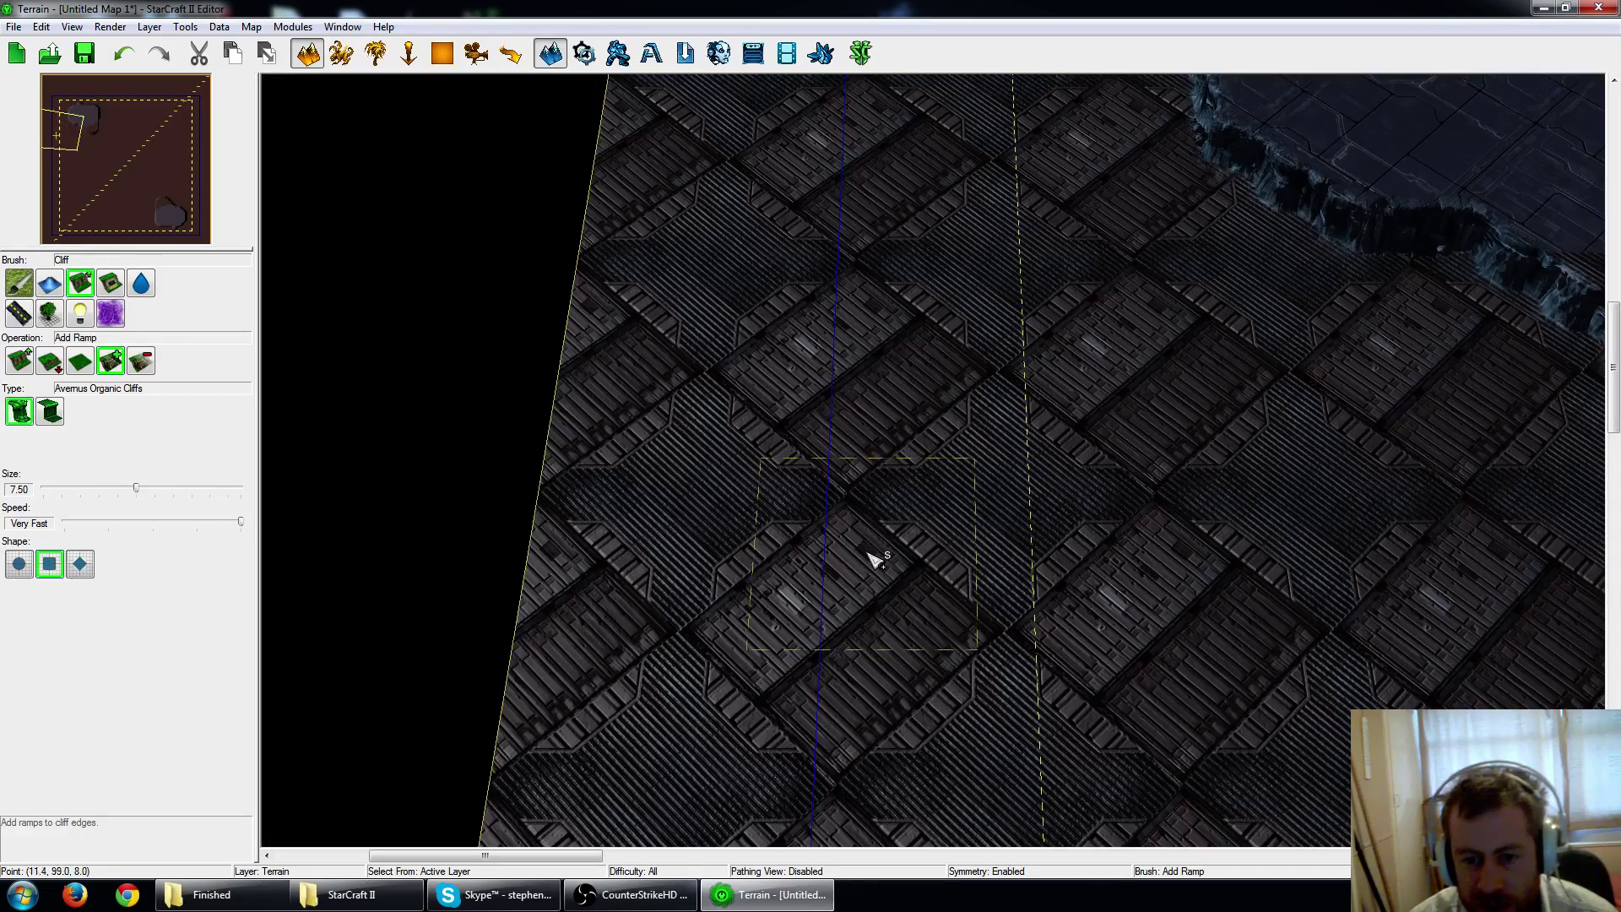
{"action": "key", "text": "Right"}
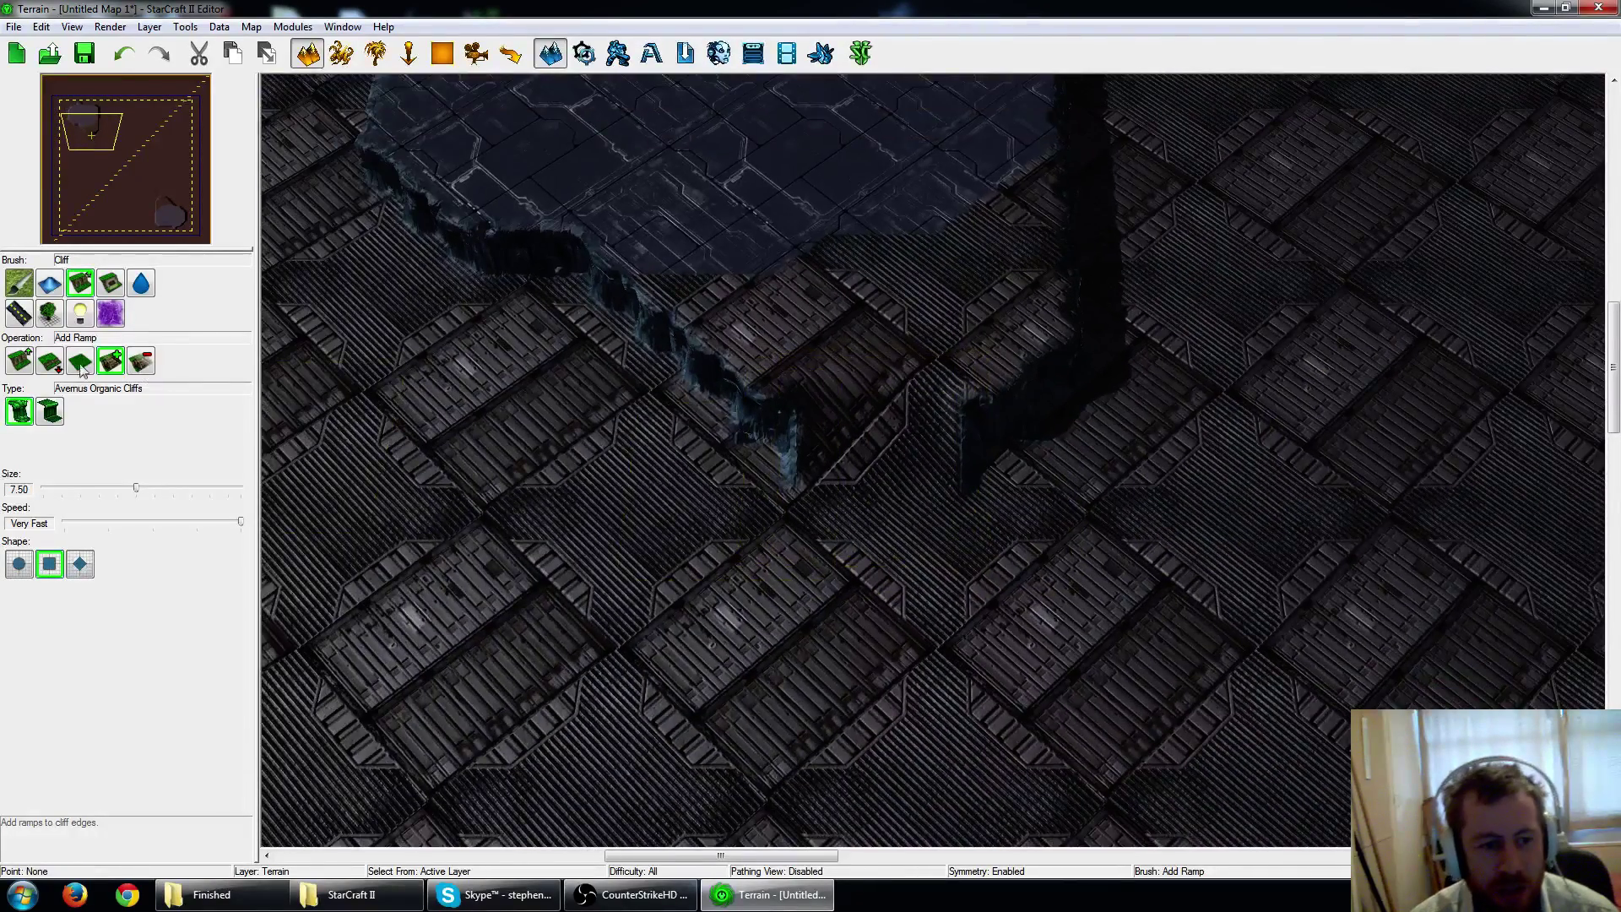
Level away the ramp with the Same Level Cliff operation, and trim the cliff's lower-left edge with a diamond brush of size 5.00.
{"action": "left_click", "coordinate": [80, 364]}
{"action": "left_click_drag", "start_coordinate": [1104, 551], "coordinate": [877, 539]}
{"action": "left_click", "coordinate": [73, 570]}
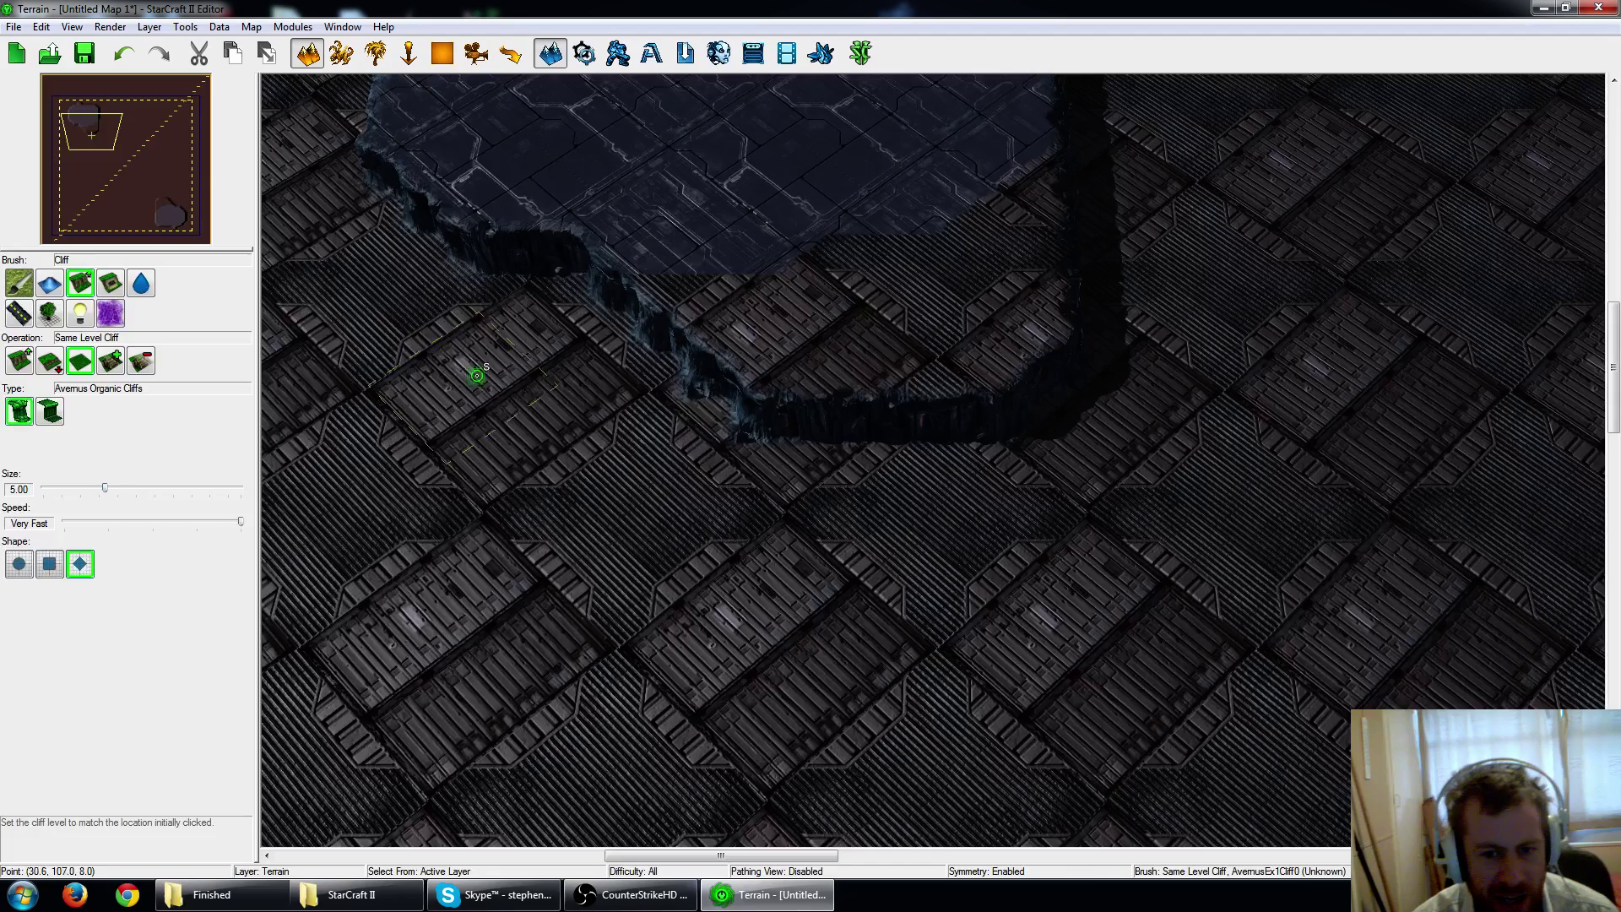
{"action": "left_click_drag", "start_coordinate": [644, 358], "coordinate": [667, 343]}
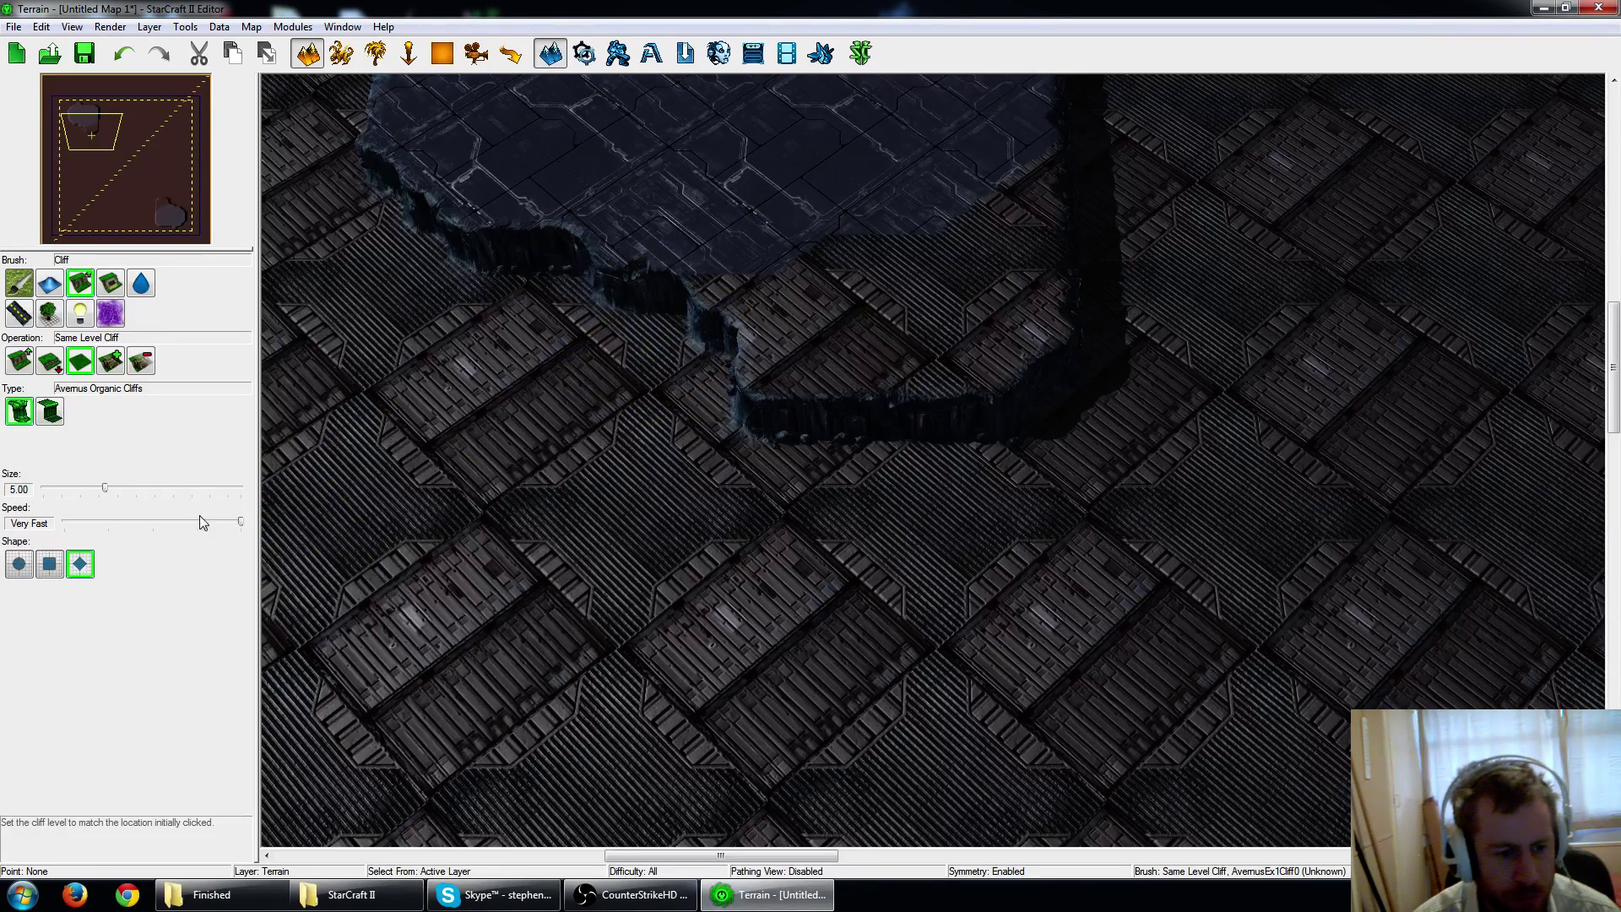
Straighten the cliff's stepped lower-left edge into a diagonal with the Same Level Cliff operation and the size 5.00 diamond brush.
{"action": "left_click", "coordinate": [111, 361]}
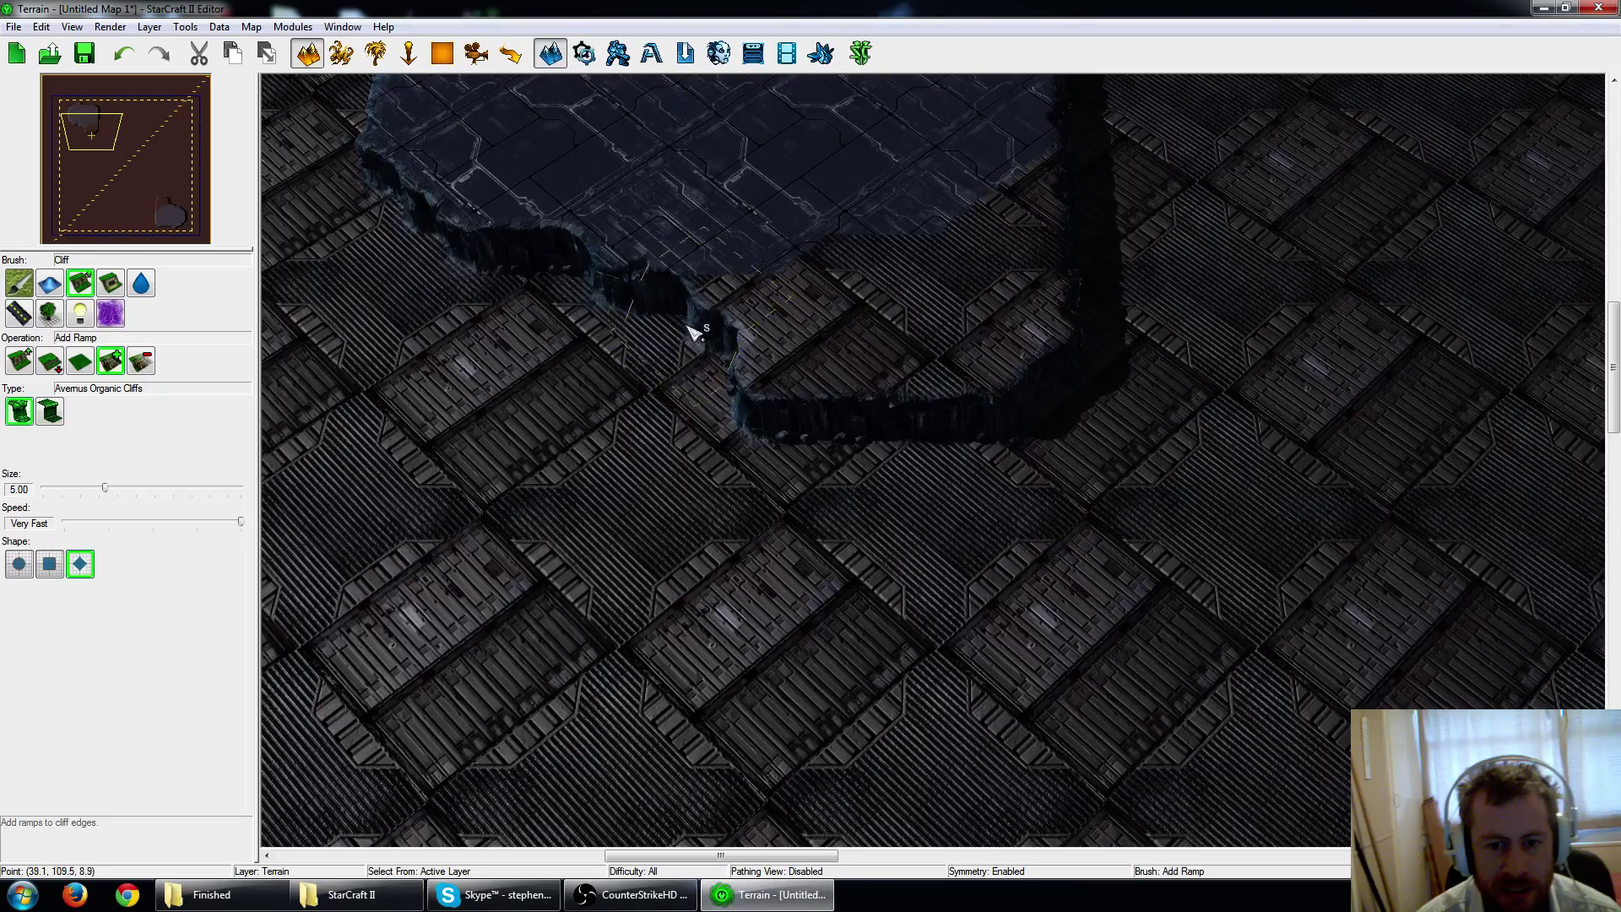
{"action": "scroll", "coordinate": [698, 337], "scroll_direction": "up", "scroll_amount": 3}
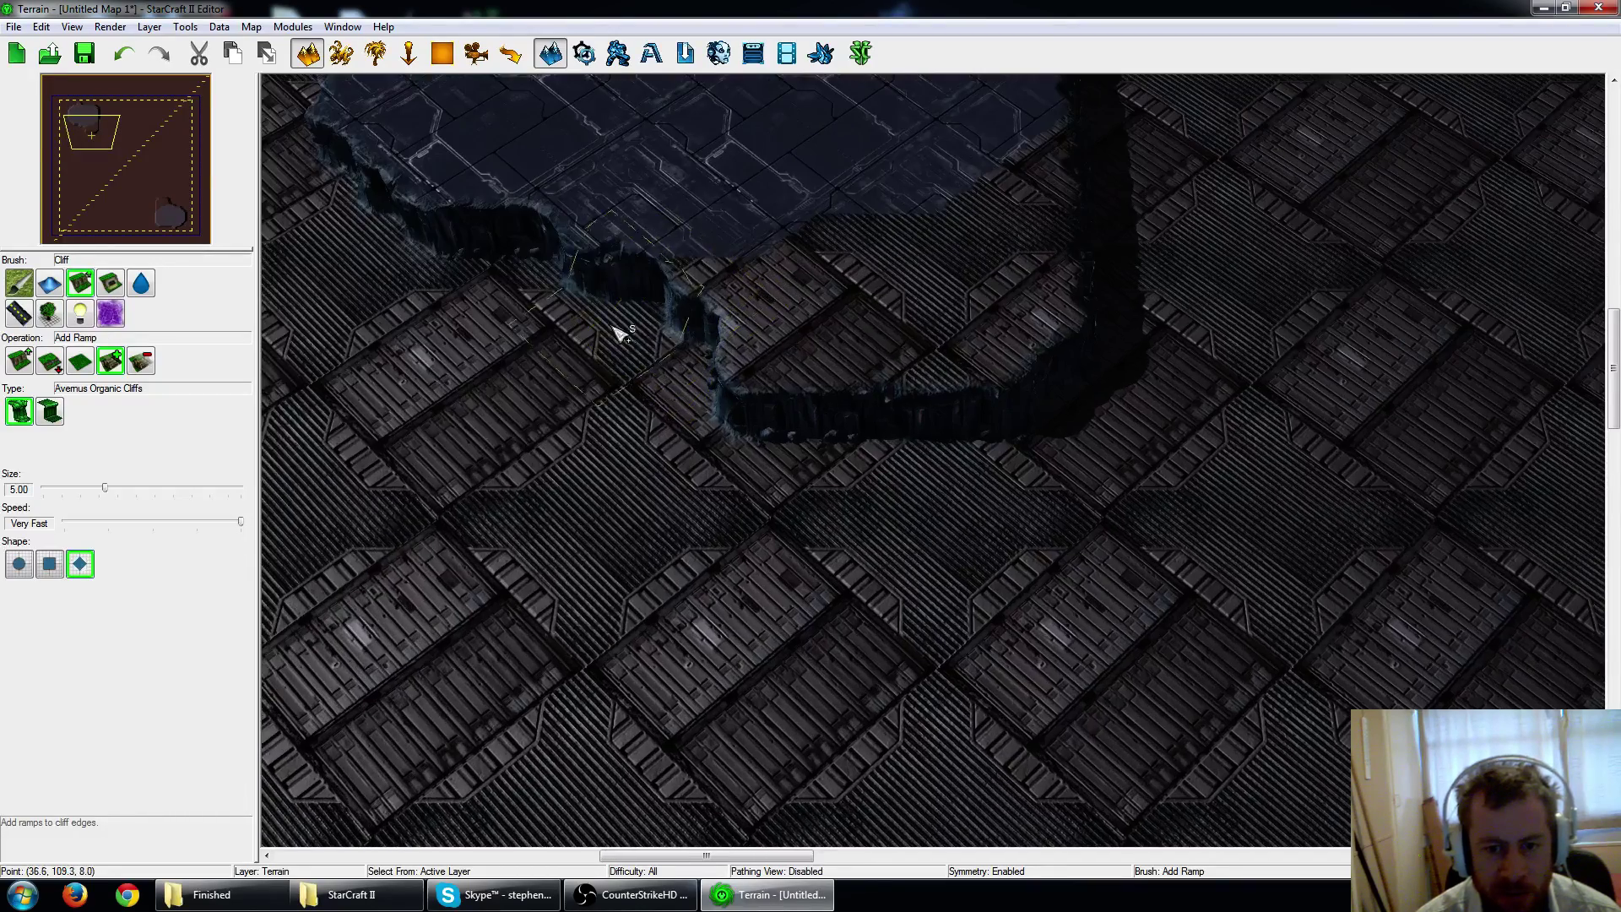
{"action": "right_click_drag", "start_coordinate": [791, 453], "coordinate": [836, 492]}
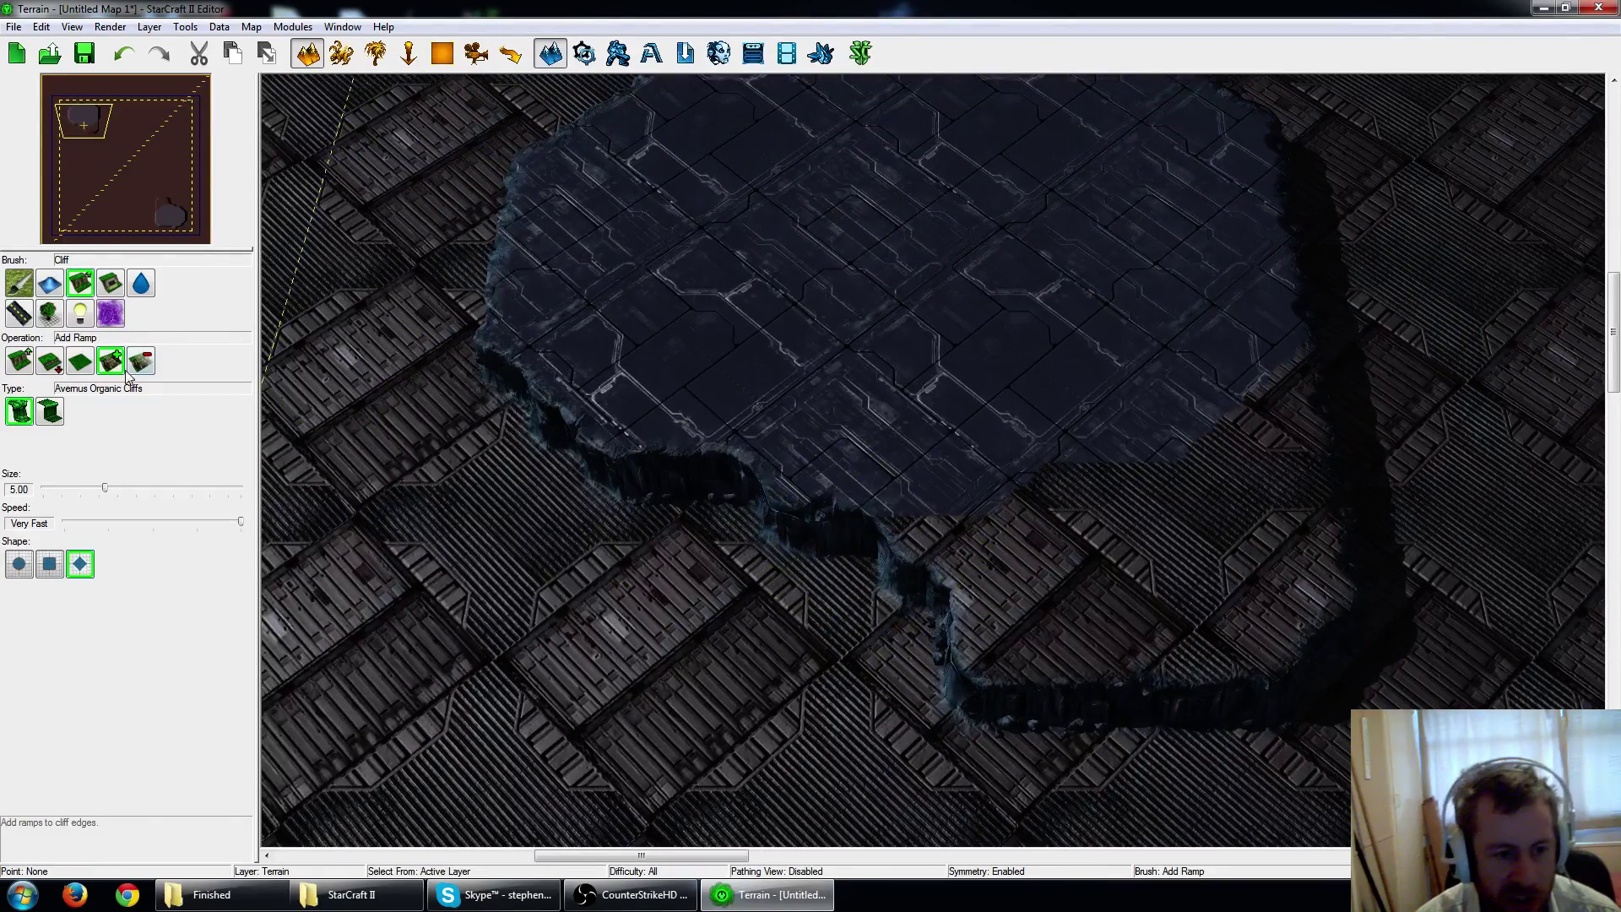
{"action": "left_click", "coordinate": [80, 362]}
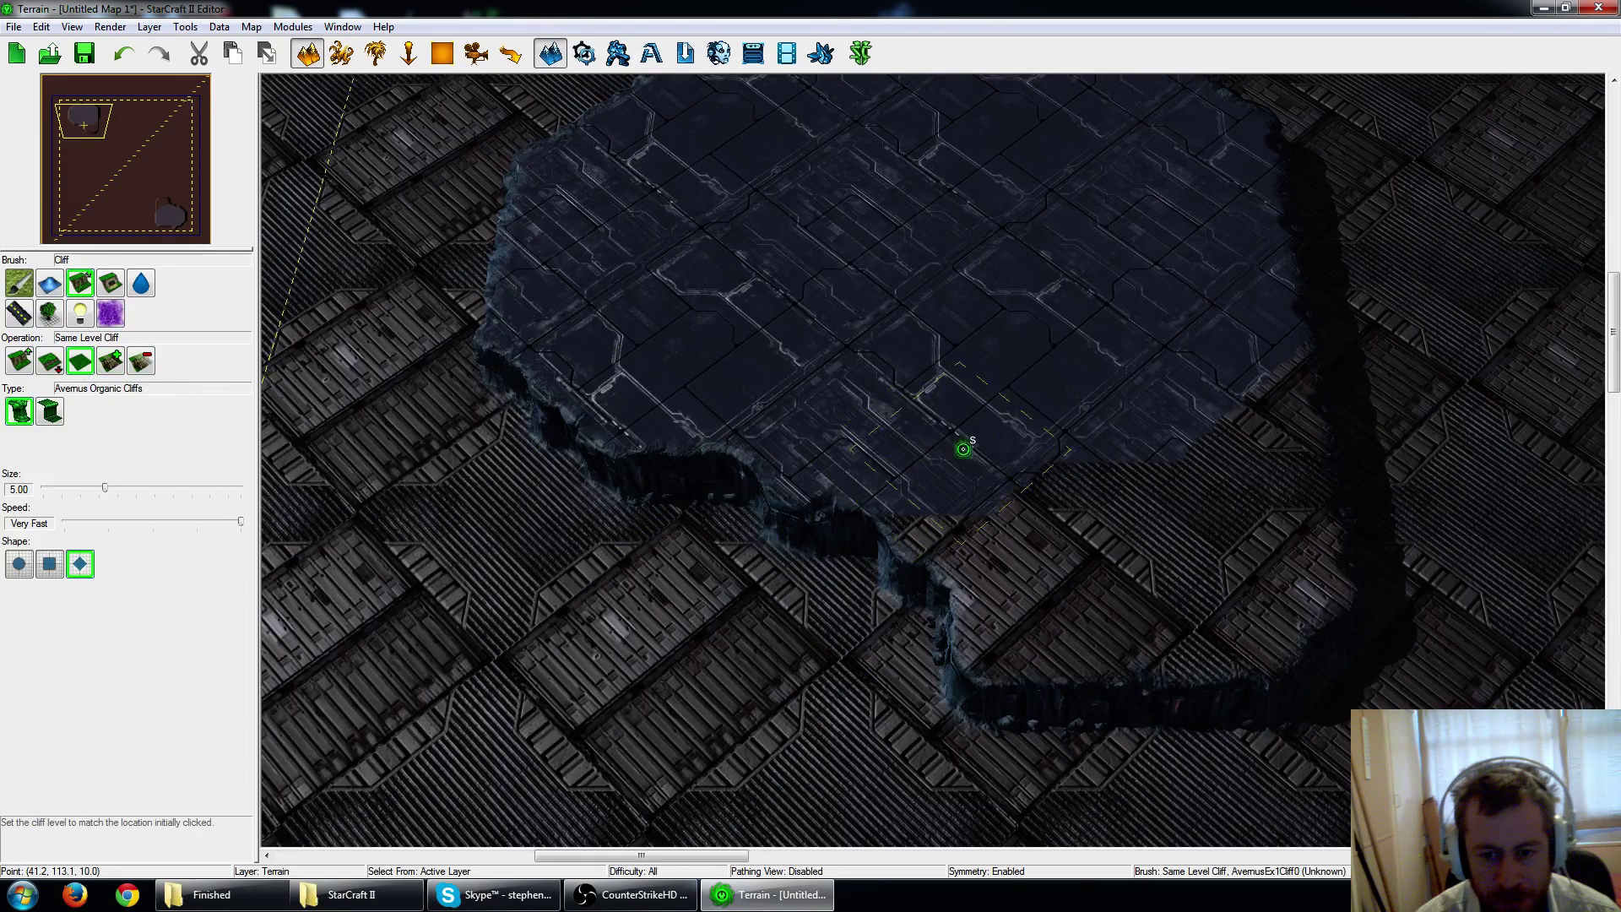
{"action": "left_click_drag", "start_coordinate": [962, 442], "coordinate": [948, 529]}
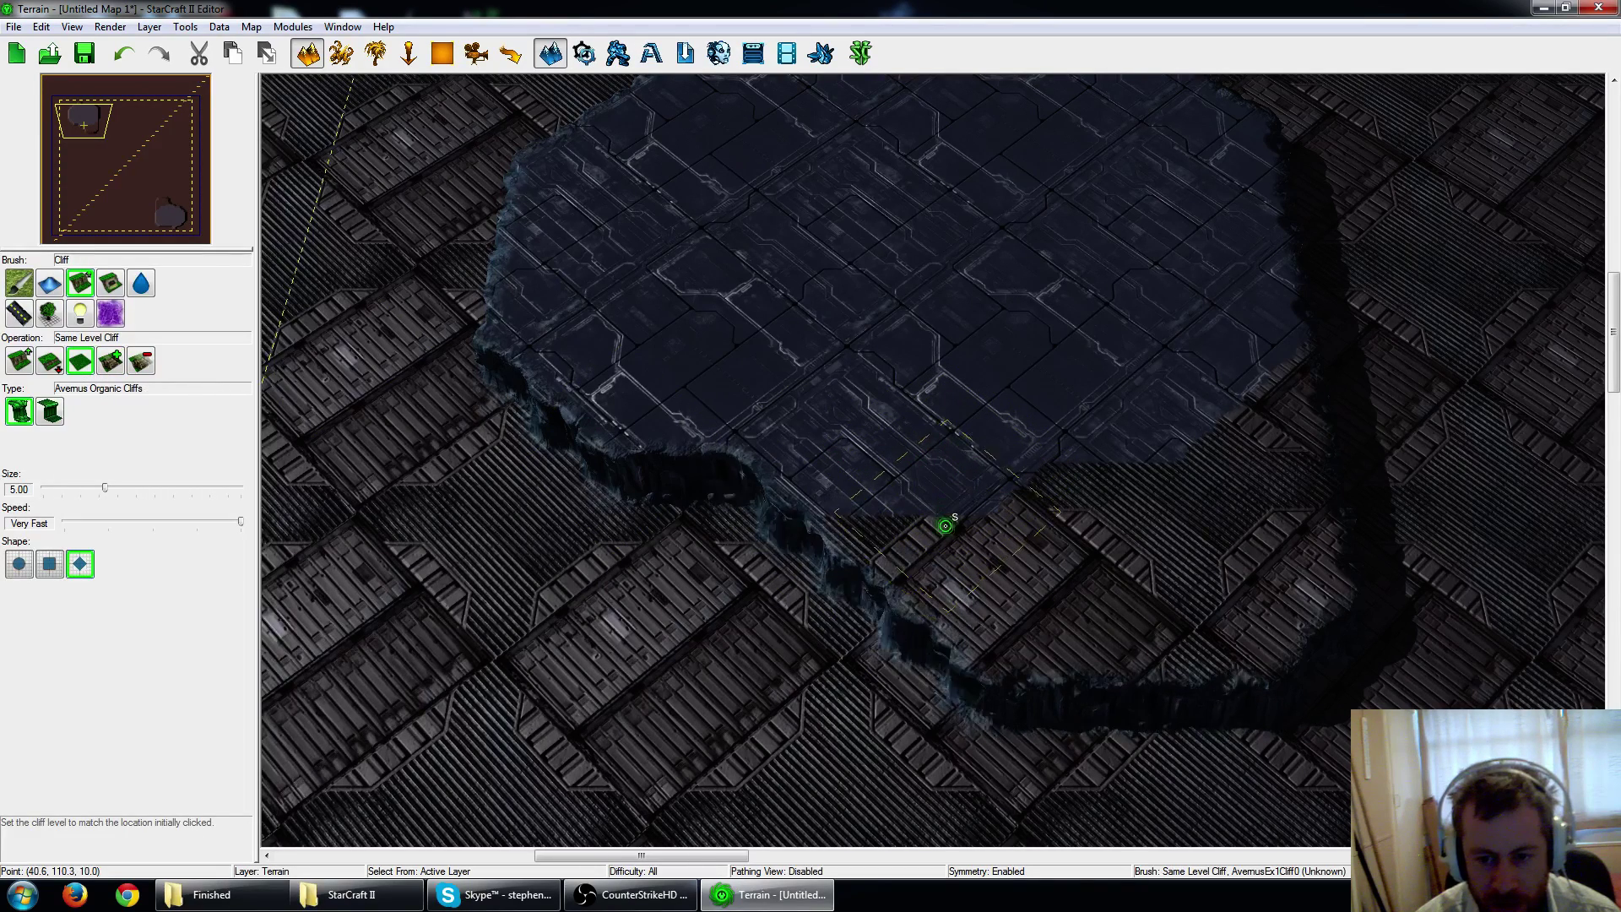
Add a ramp across the cliff's straightened diagonal edge with the diamond brush, undoing the first placements and redoing it narrower.
{"action": "left_click", "coordinate": [111, 361]}
{"action": "left_click_drag", "start_coordinate": [758, 594], "coordinate": [868, 614]}
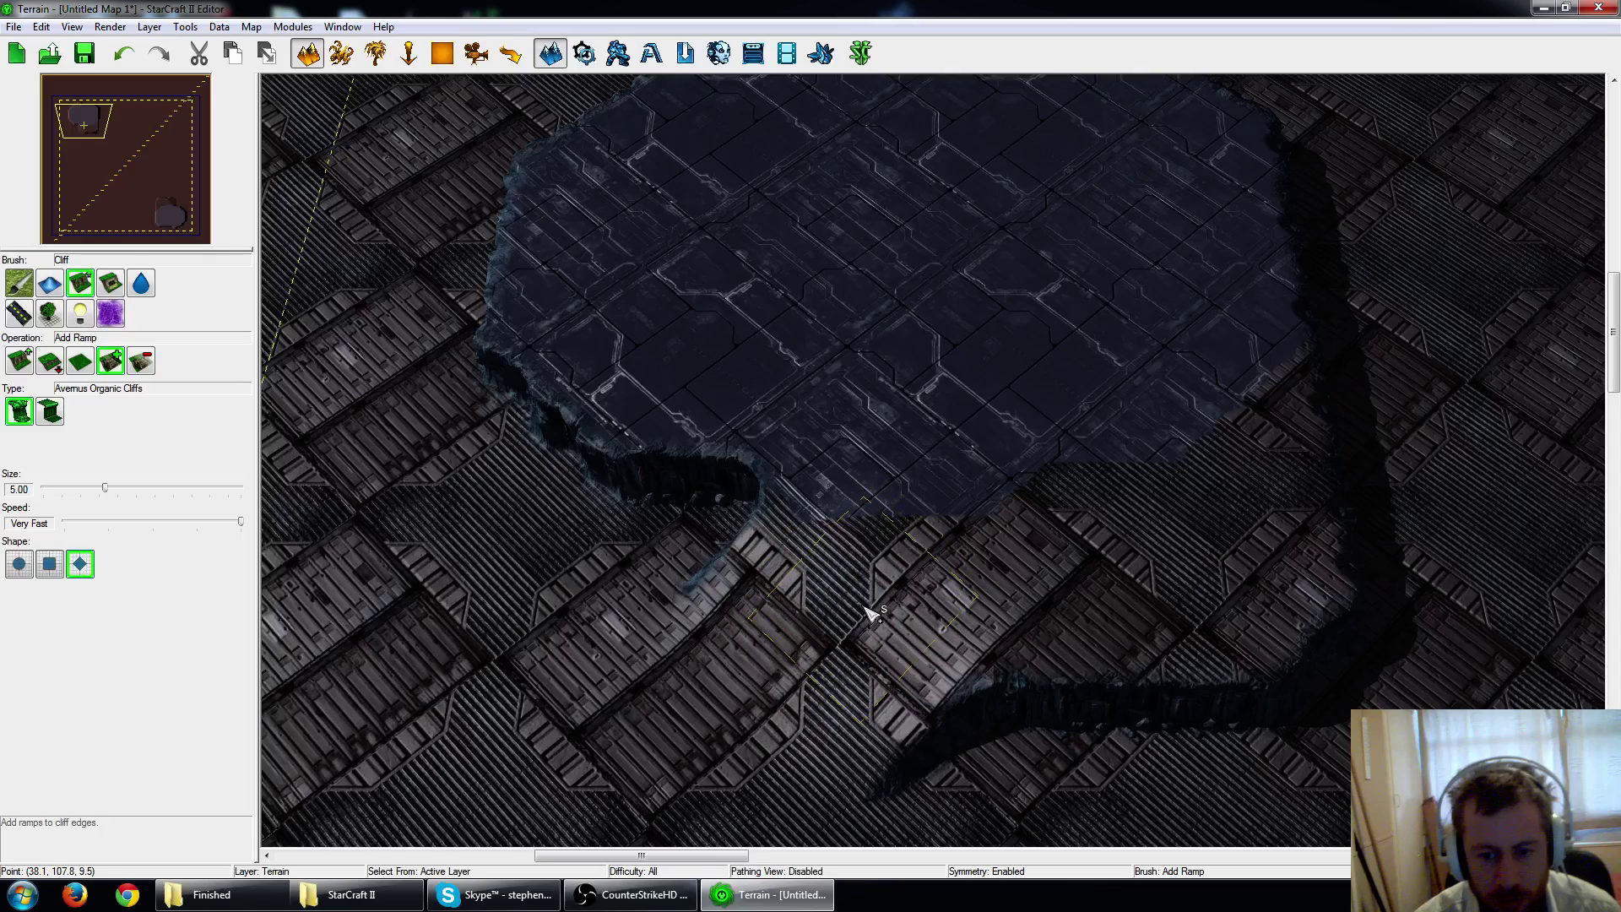
{"action": "key", "text": "ctrl+z"}
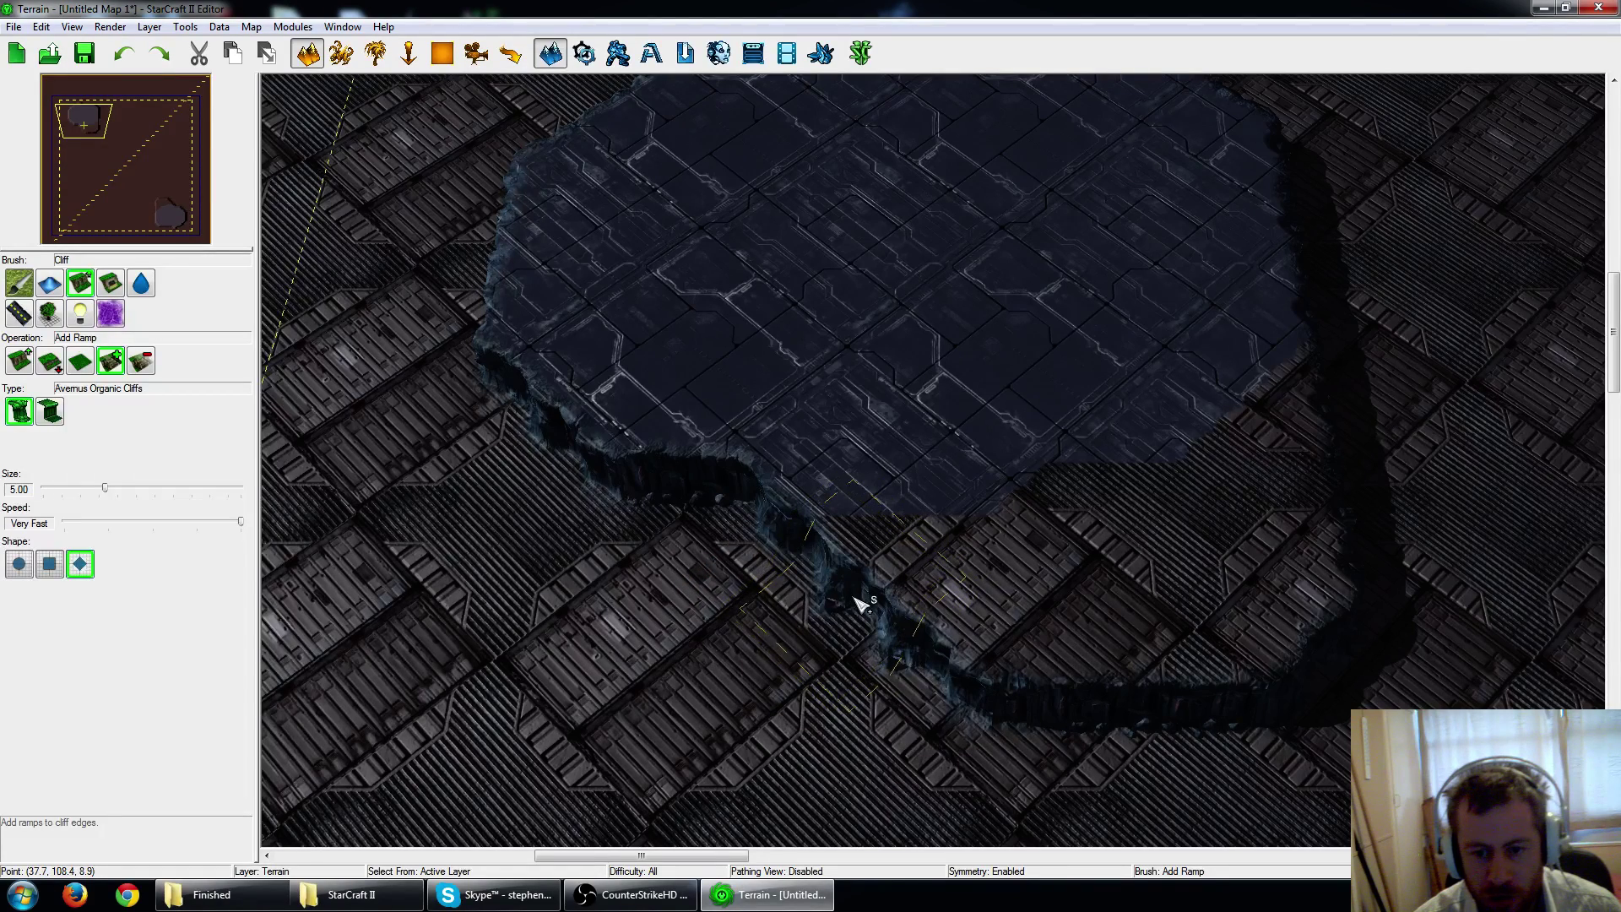
{"action": "left_click_drag", "start_coordinate": [828, 625], "coordinate": [874, 604]}
{"action": "left_click", "coordinate": [869, 600]}
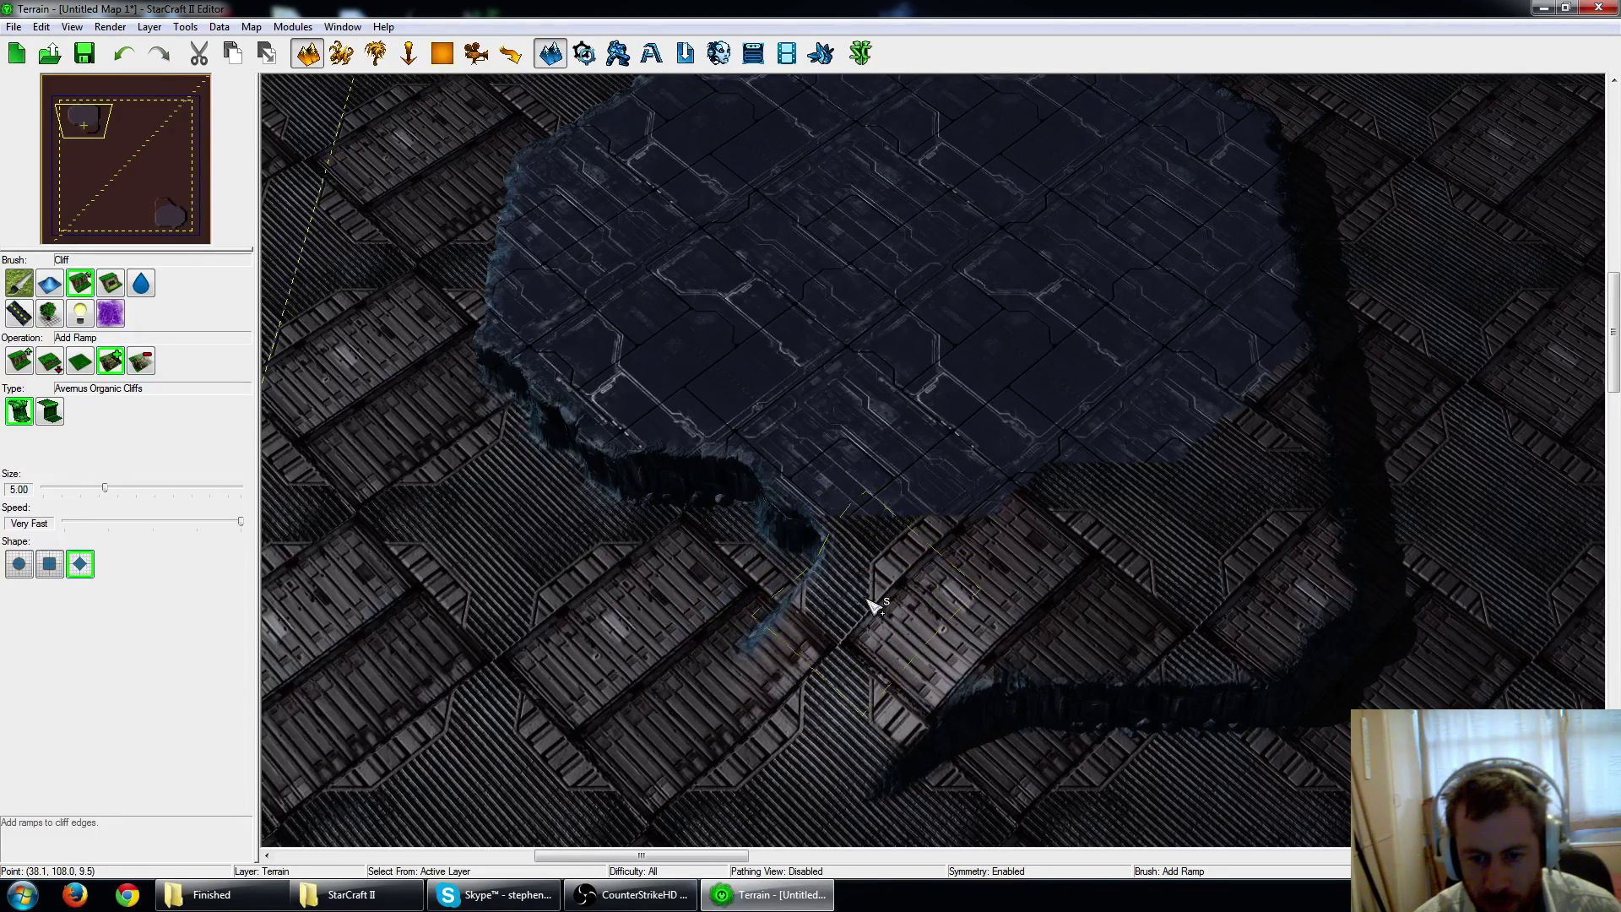
{"action": "key", "text": "ctrl+z"}
{"action": "scroll", "coordinate": [977, 650], "scroll_direction": "up", "scroll_amount": 1}
{"action": "scroll", "coordinate": [981, 593], "scroll_direction": "down", "scroll_amount": 1}
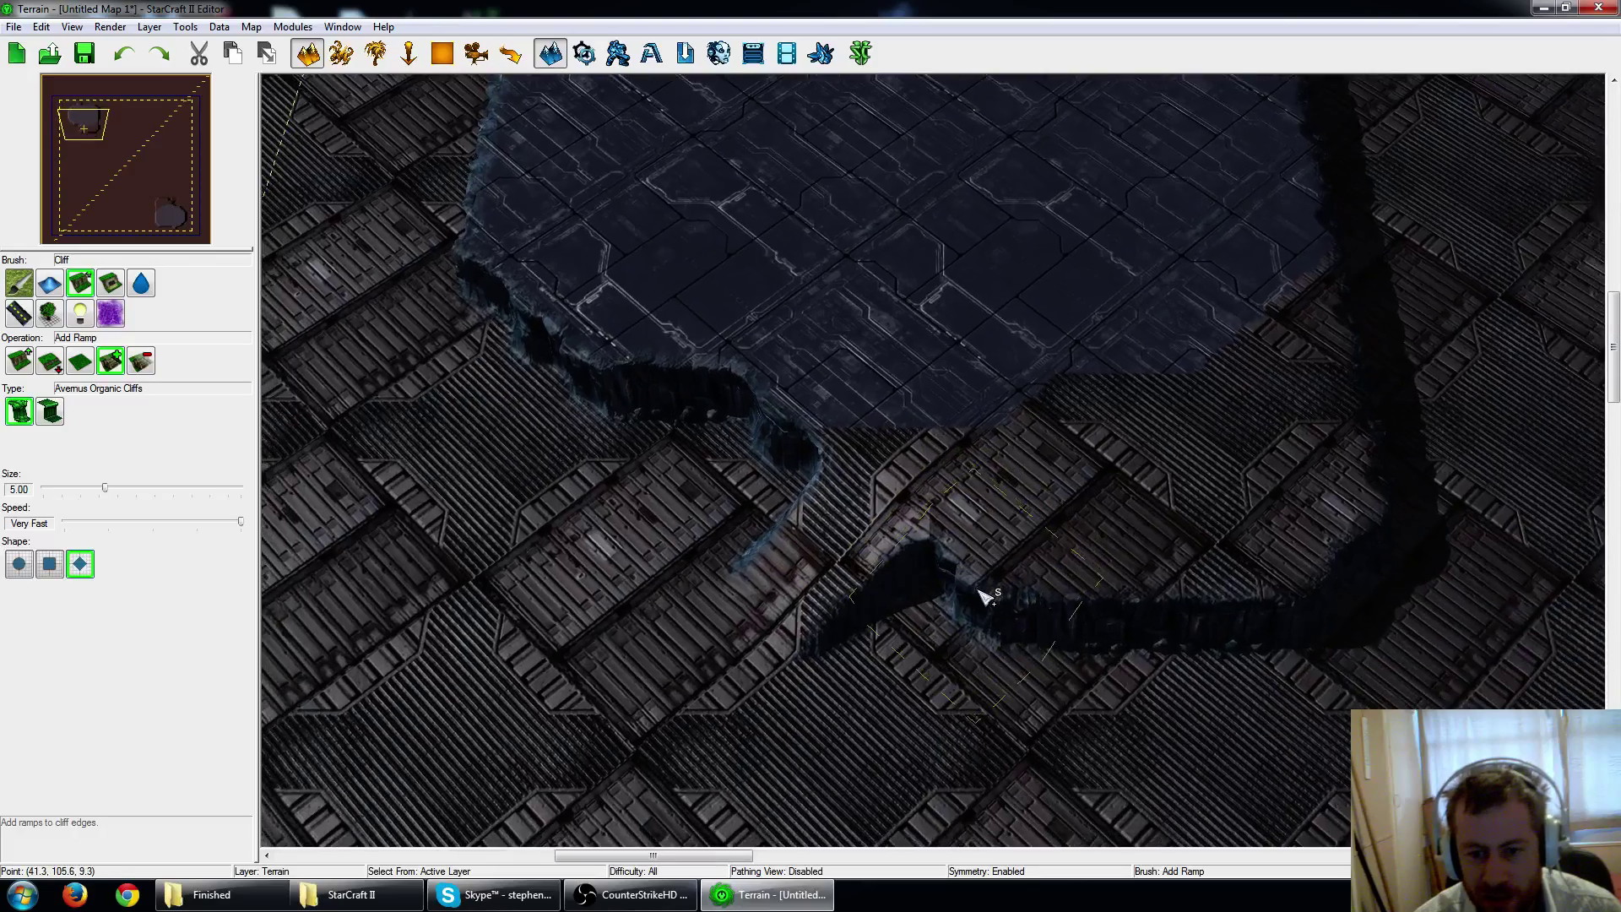
{"action": "scroll", "coordinate": [828, 561], "scroll_direction": "up", "scroll_amount": 2}
{"action": "scroll", "coordinate": [843, 564], "scroll_direction": "down", "scroll_amount": 3}
{"action": "scroll", "coordinate": [852, 562], "scroll_direction": "down", "scroll_amount": 2}
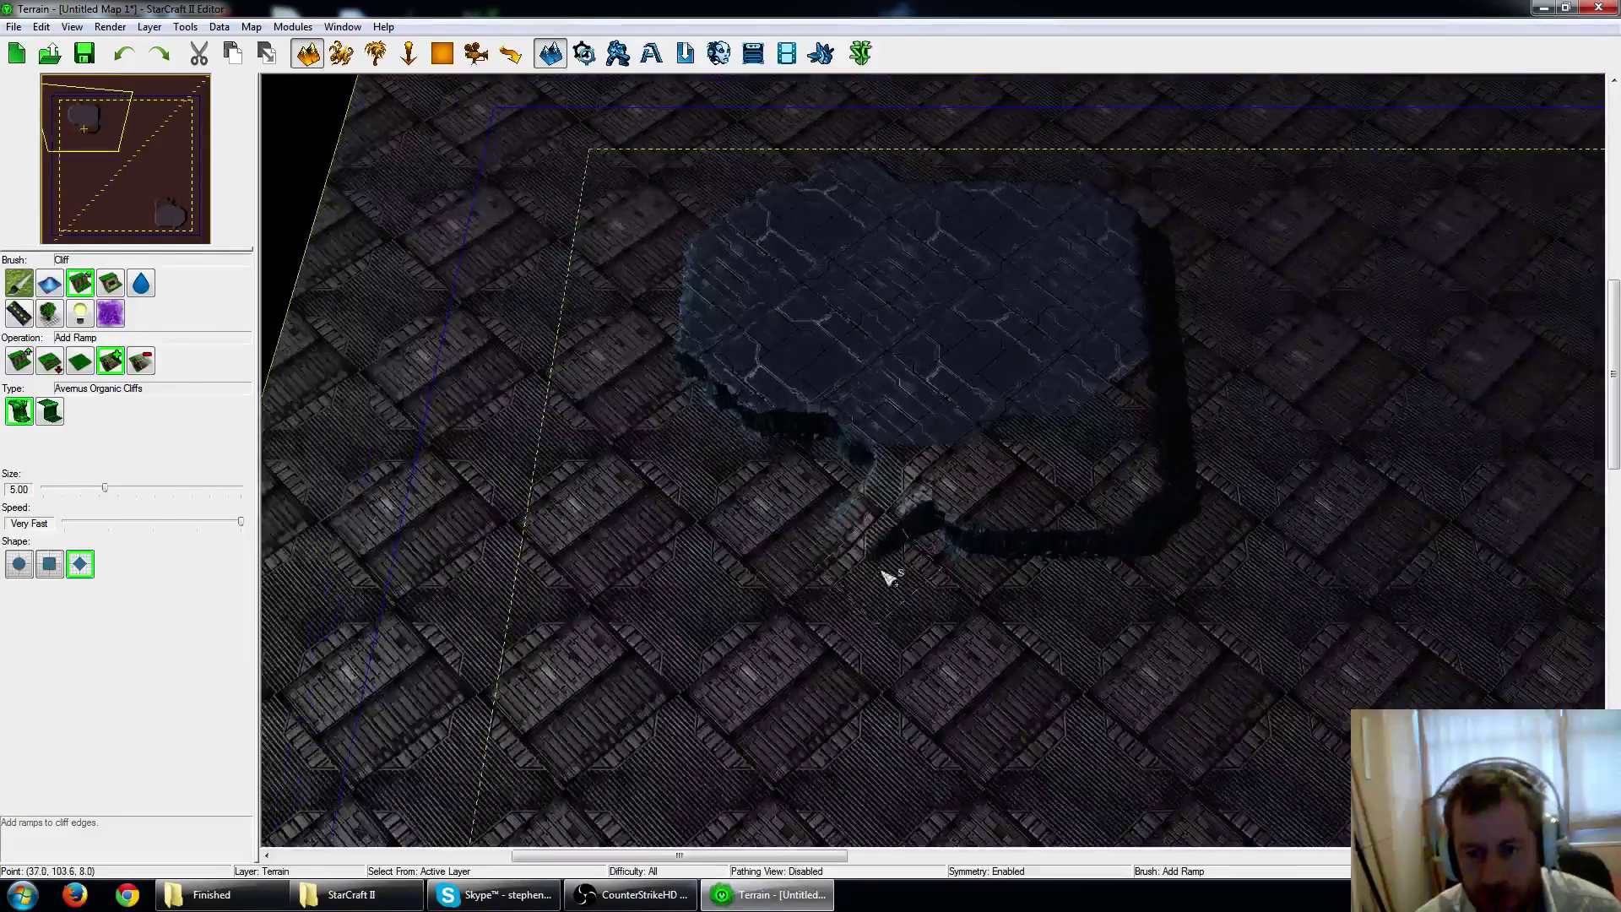
Search the units for "command" and place a Player 1 Command Center on the upper-left part of the raised cliff.
{"action": "scroll", "coordinate": [881, 572], "scroll_direction": "up", "scroll_amount": 3}
{"action": "right_click_drag", "start_coordinate": [971, 312], "coordinate": [950, 410]}
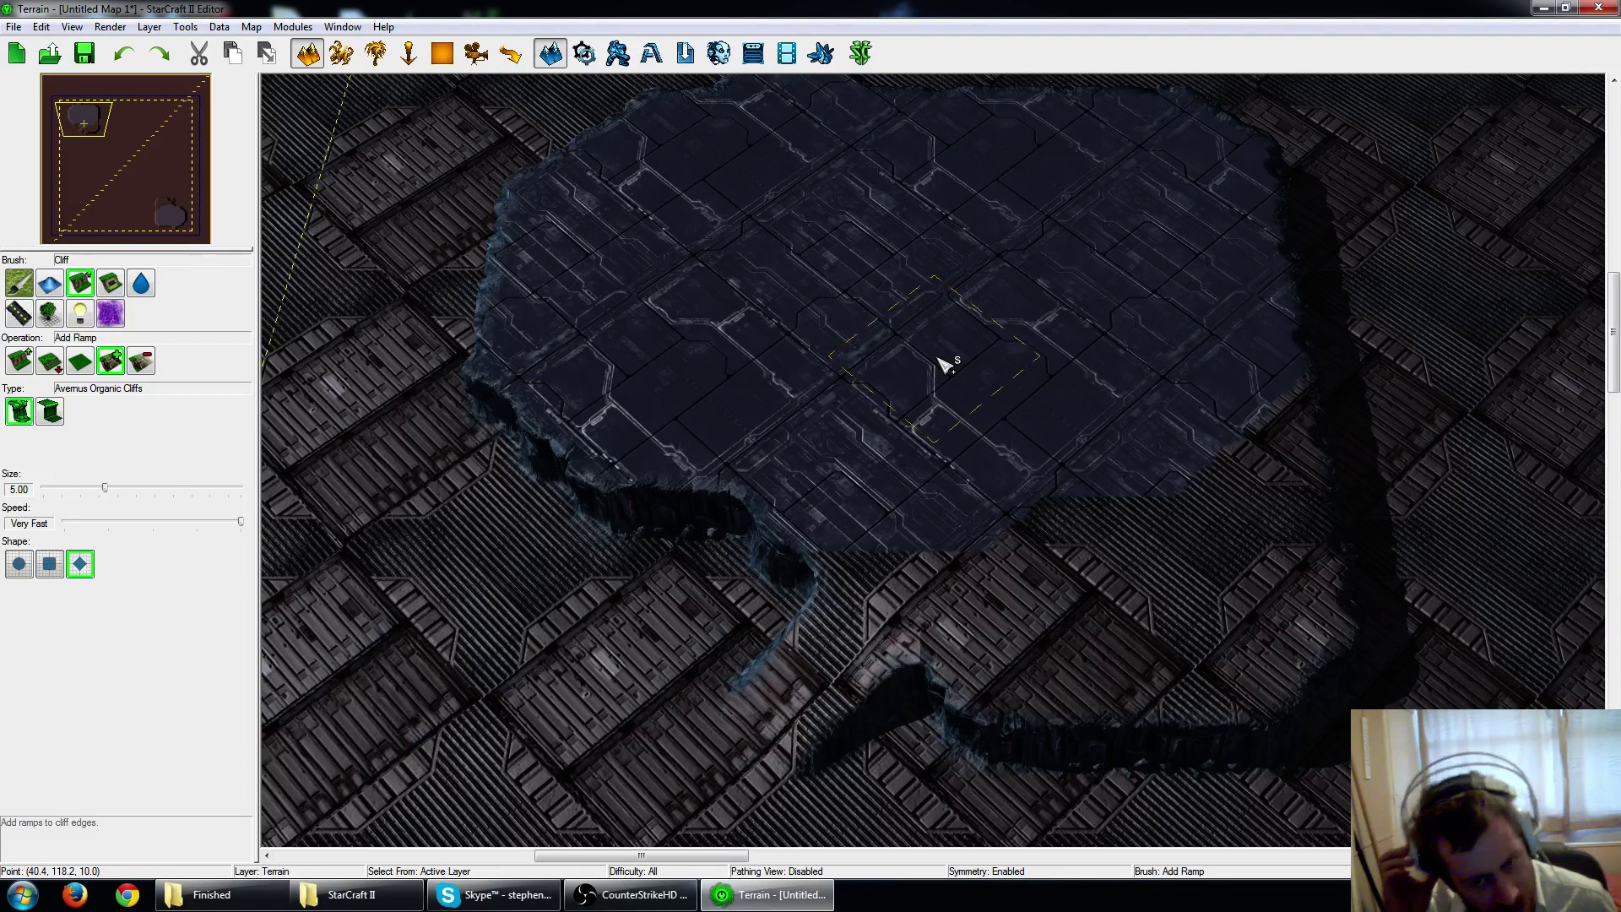
{"action": "left_click", "coordinate": [342, 55]}
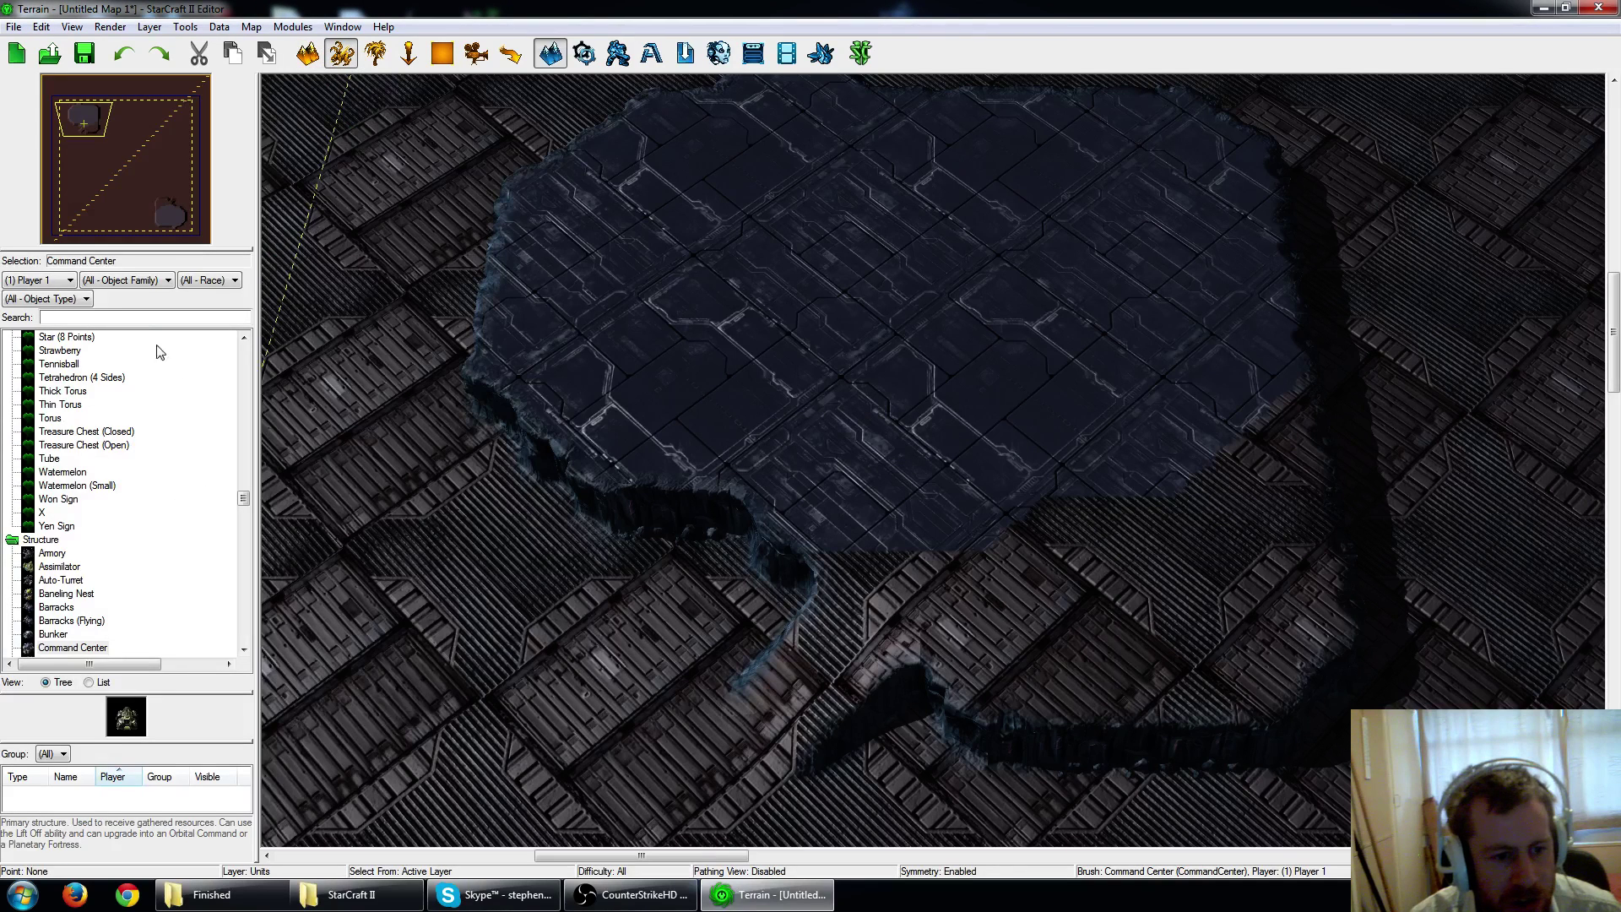
{"action": "type", "text": "command"}
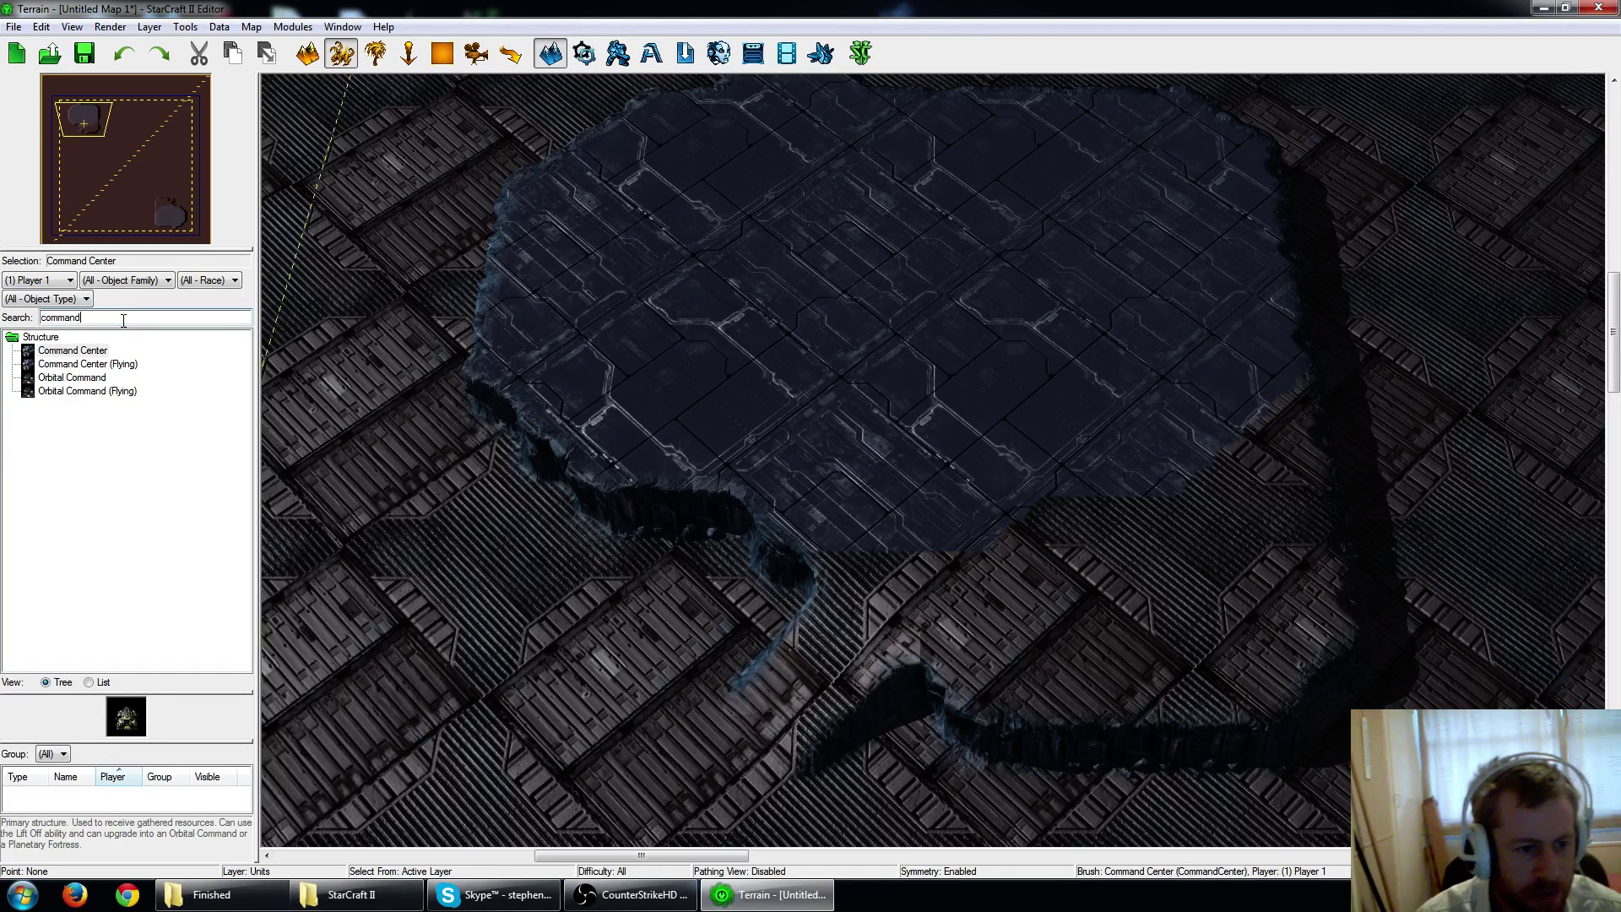
{"action": "left_click", "coordinate": [69, 351]}
{"action": "right_click_drag", "start_coordinate": [821, 265], "coordinate": [818, 311]}
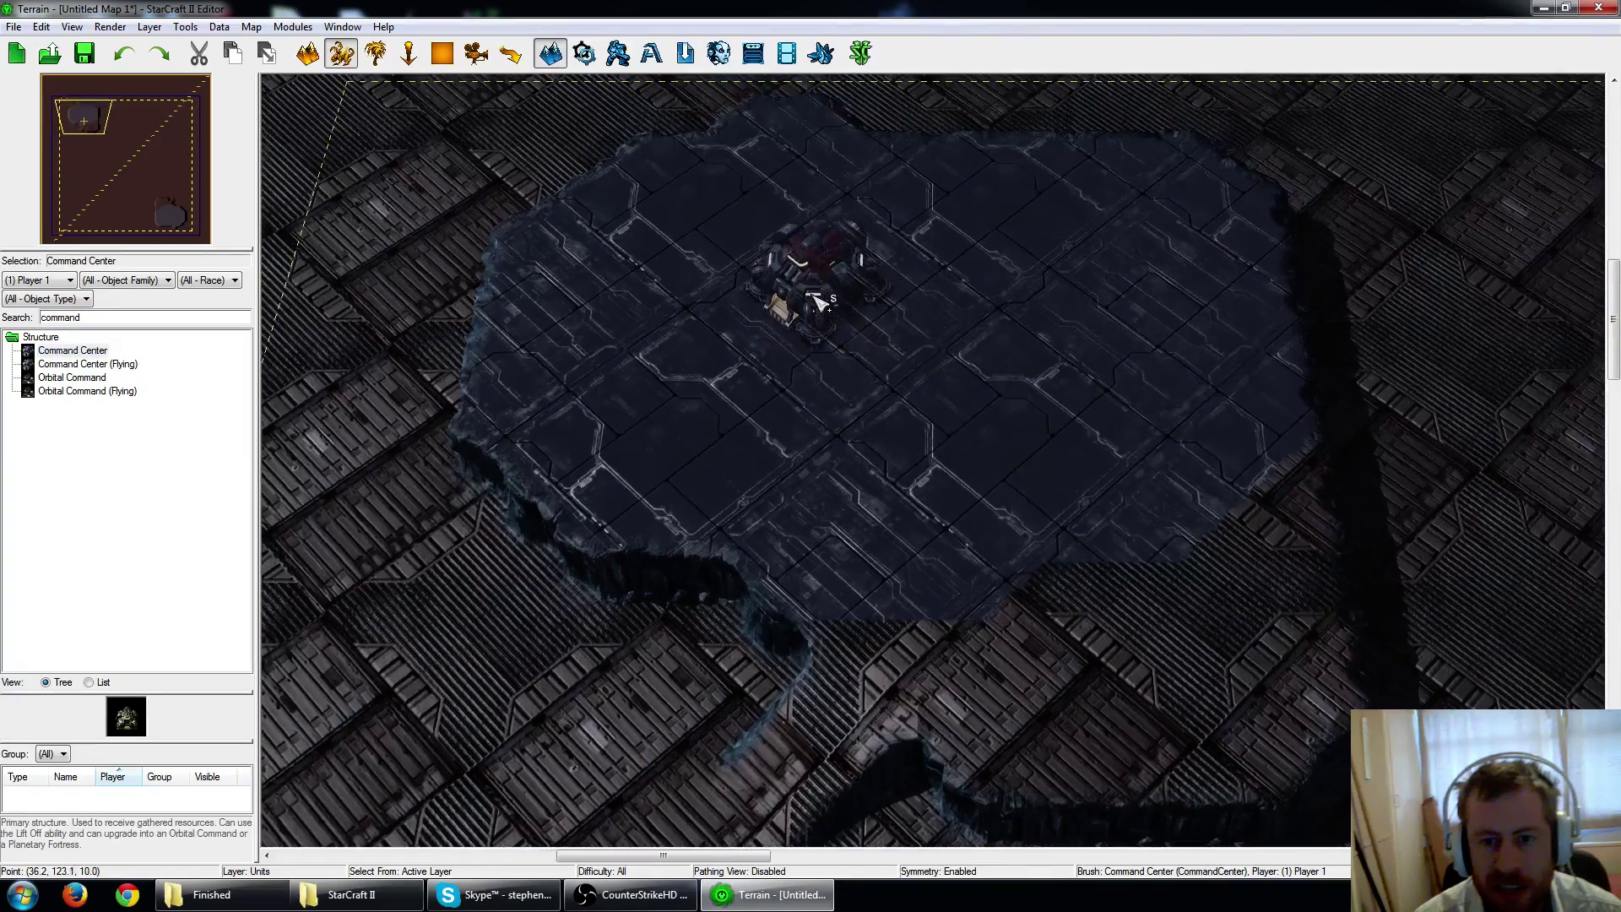
{"action": "left_click", "coordinate": [797, 316]}
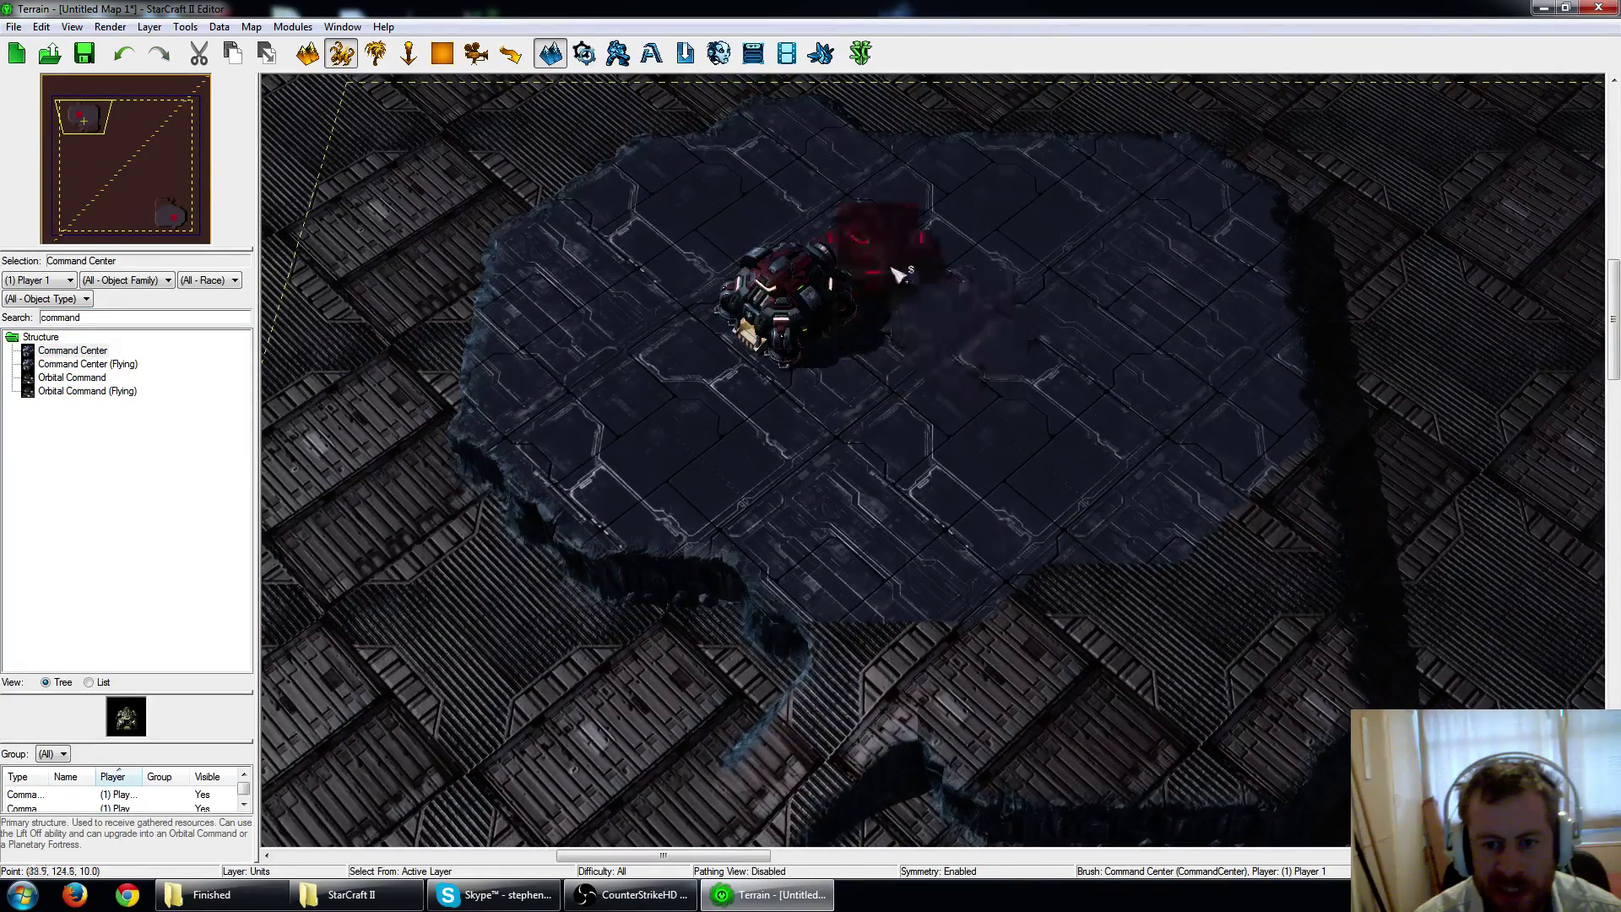
Search the units for "mineral" and place four Mineral Fields in a row between the Command Center and the cliff's upper edge.
{"action": "scroll", "coordinate": [798, 317], "scroll_direction": "up", "scroll_amount": 1}
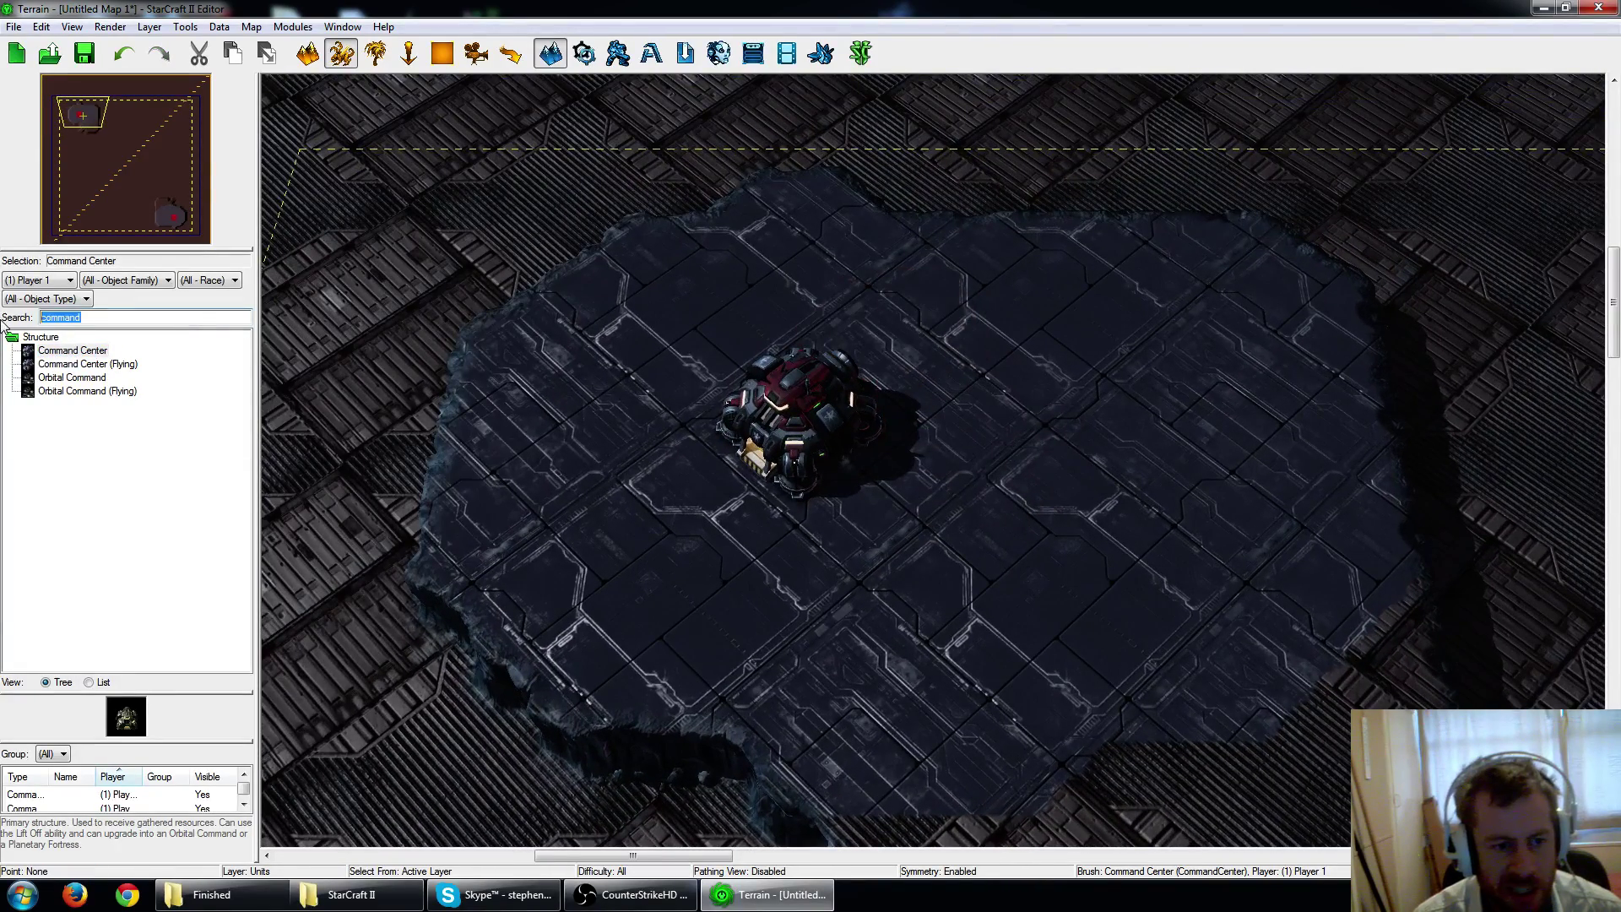
{"action": "type", "text": "mineral"}
{"action": "left_click", "coordinate": [78, 350]}
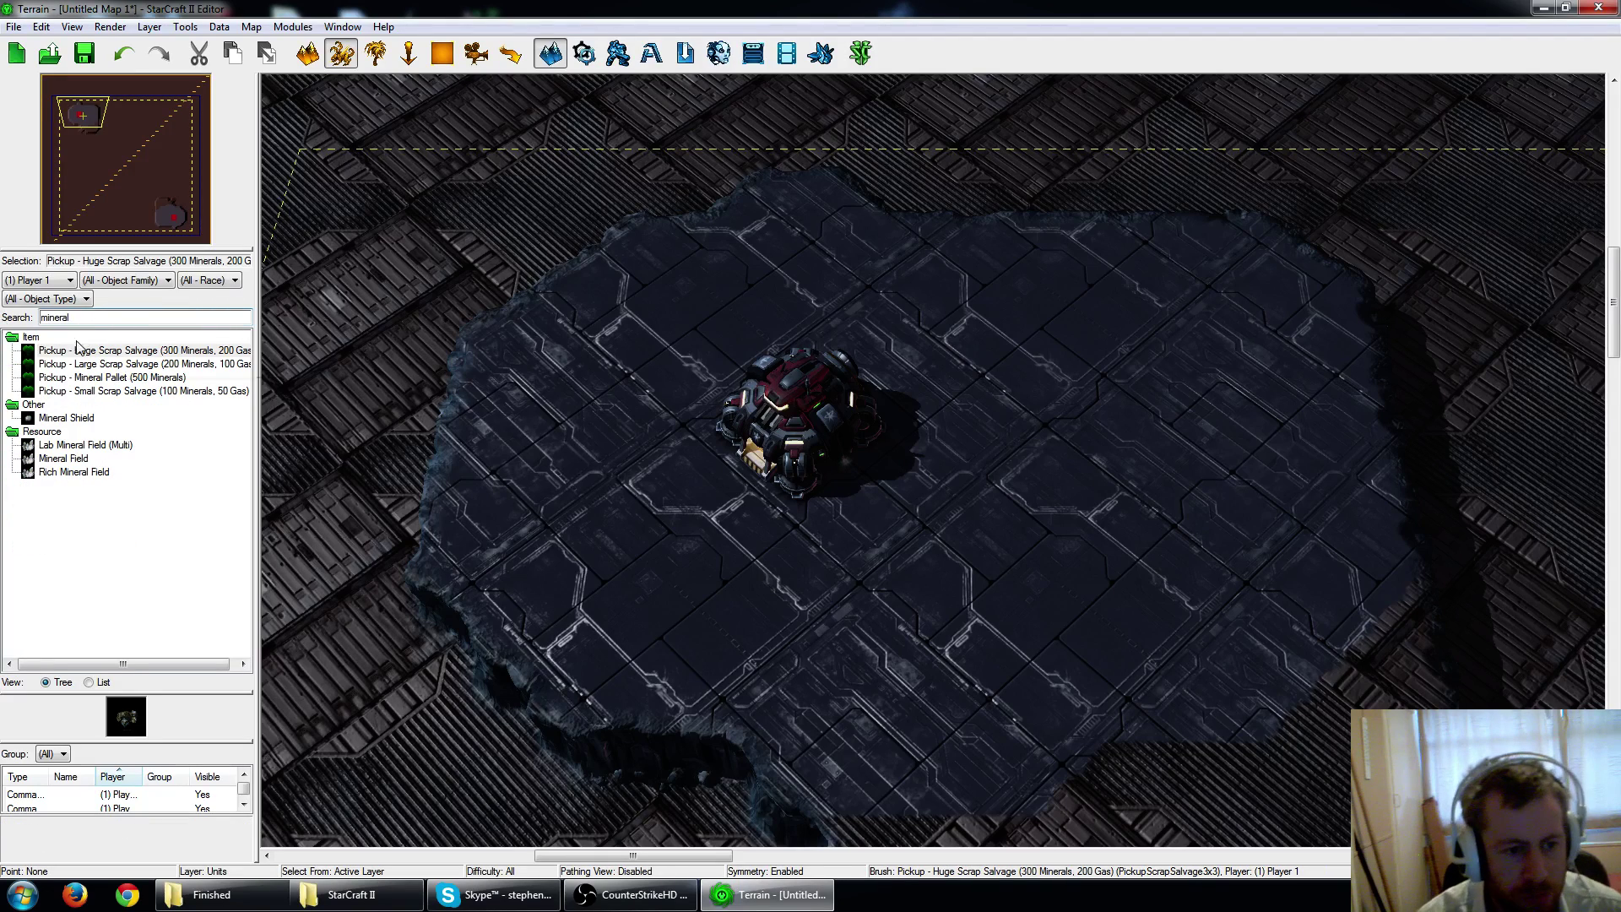
{"action": "left_click", "coordinate": [76, 457]}
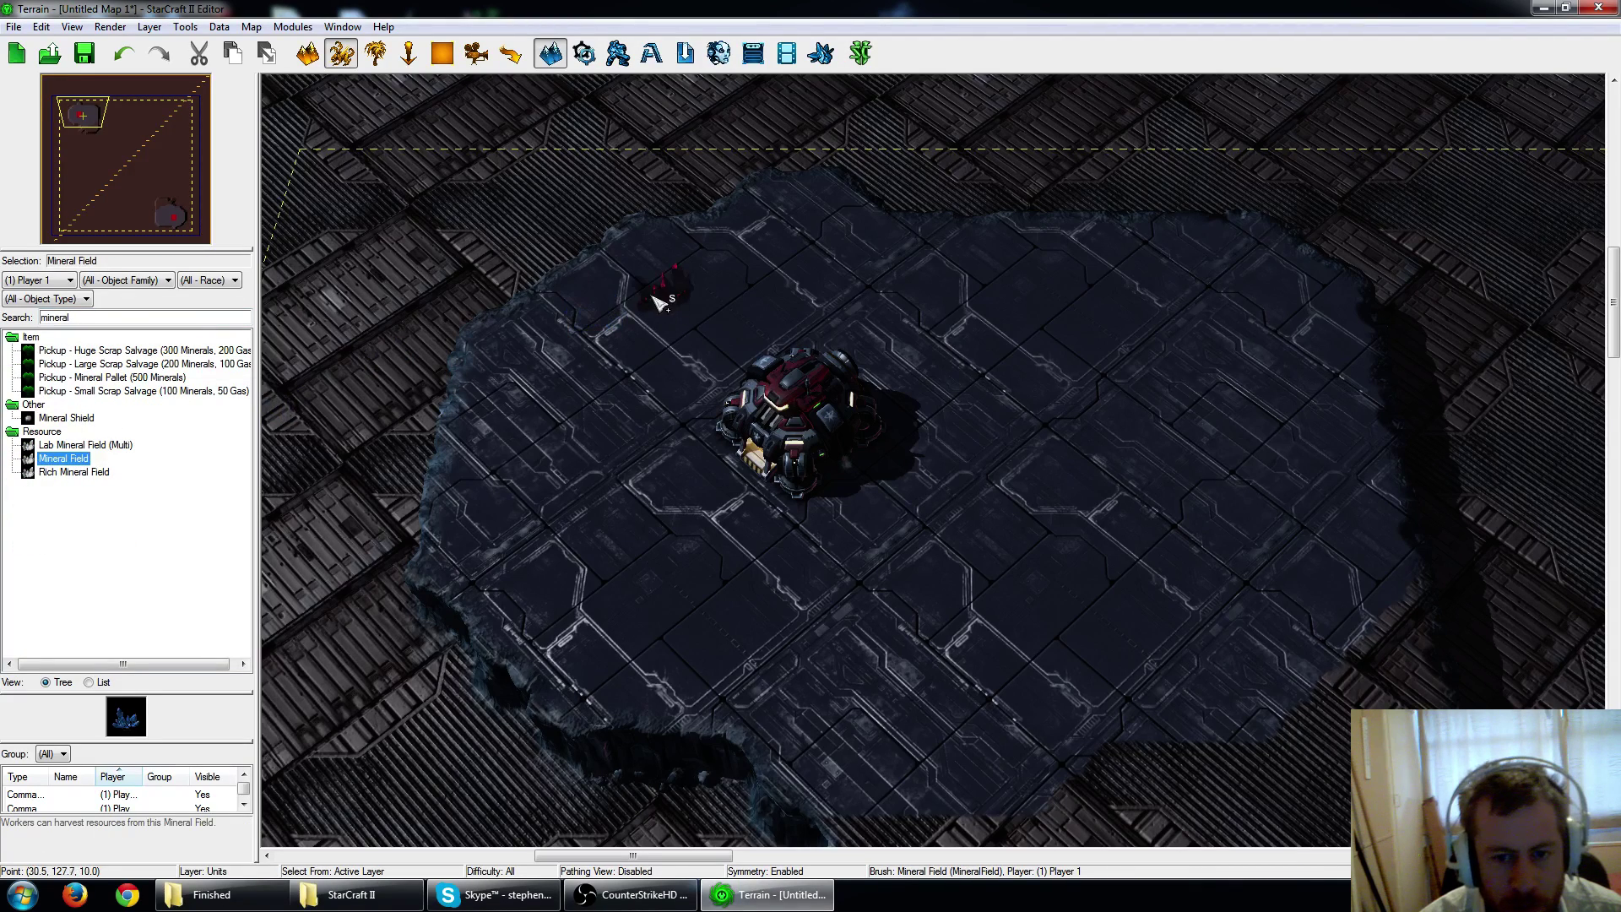
{"action": "right_click_drag", "start_coordinate": [662, 287], "coordinate": [638, 338]}
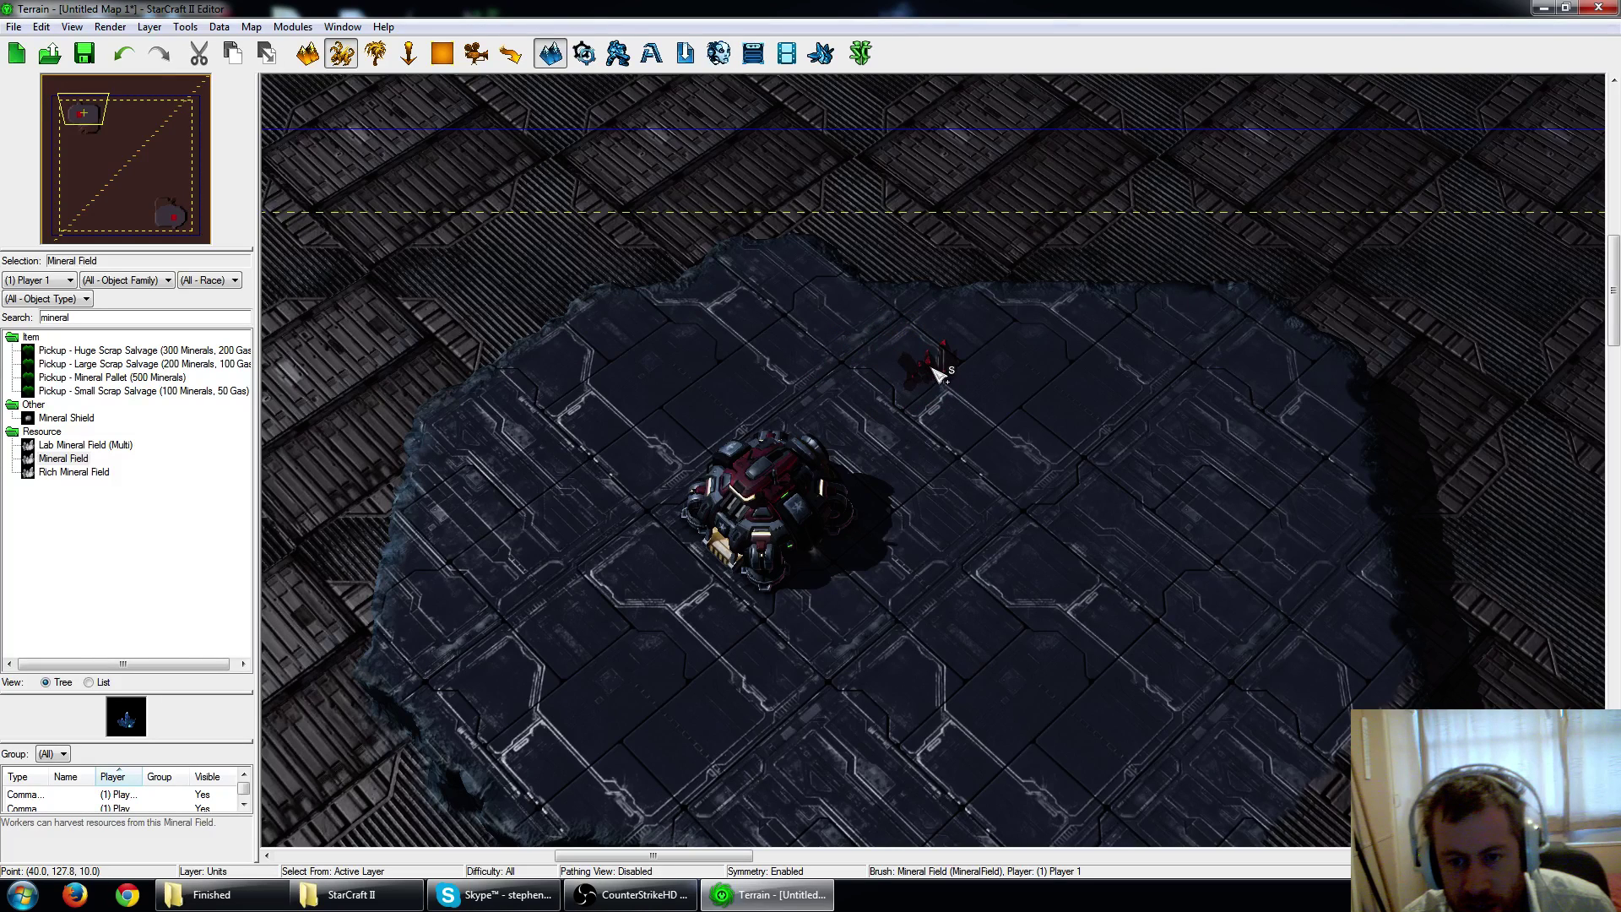
{"action": "left_click", "coordinate": [938, 361]}
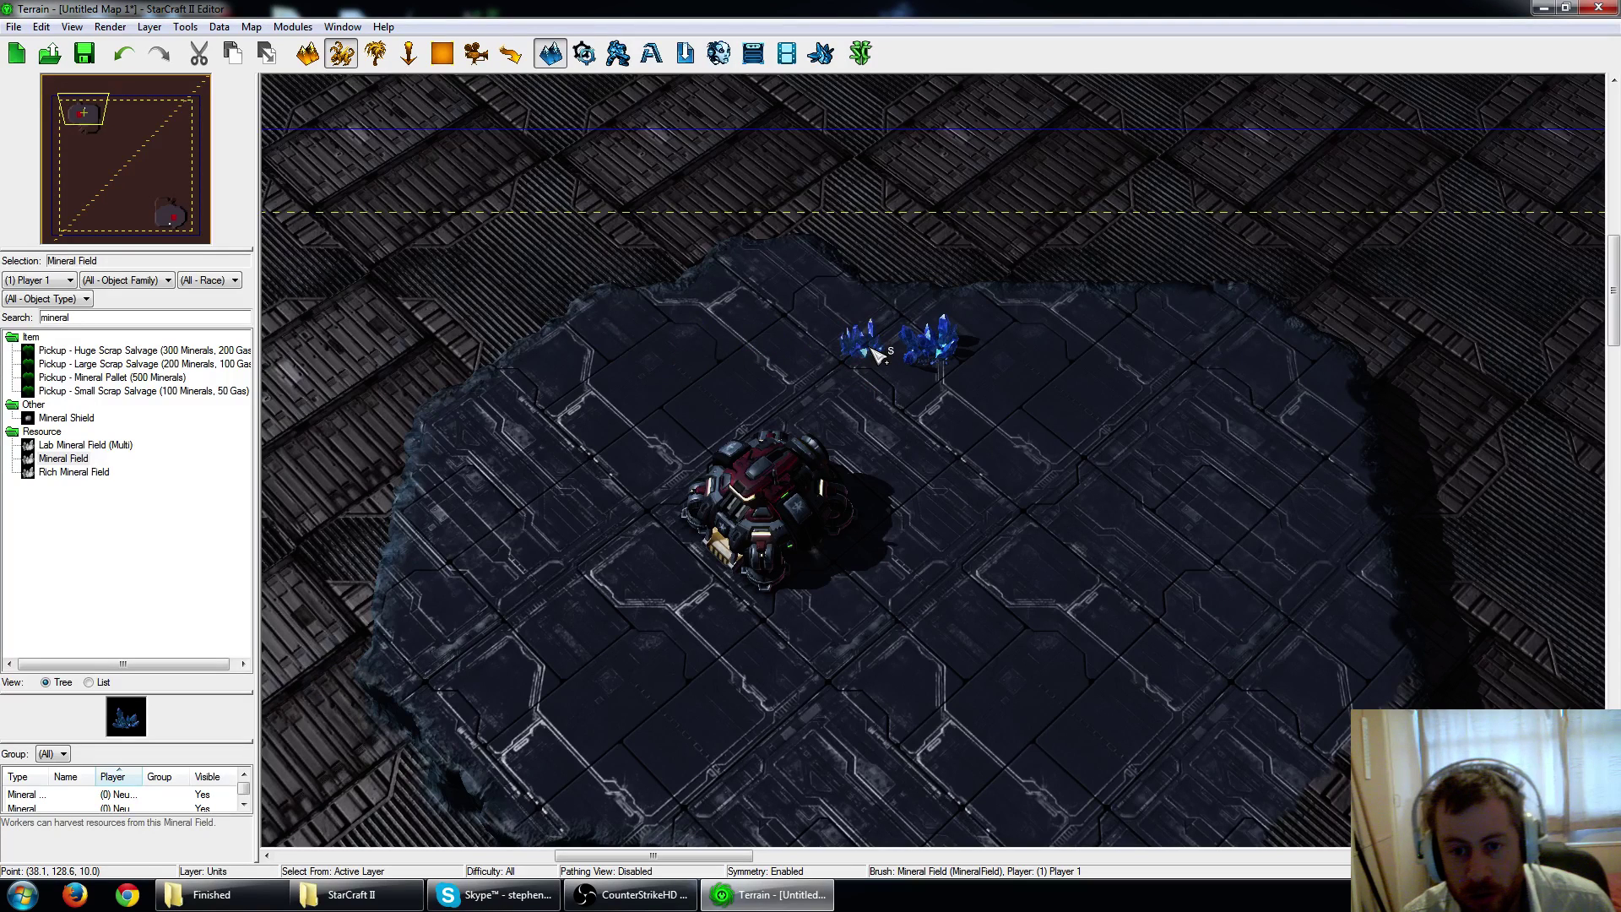
{"action": "left_click", "coordinate": [878, 355]}
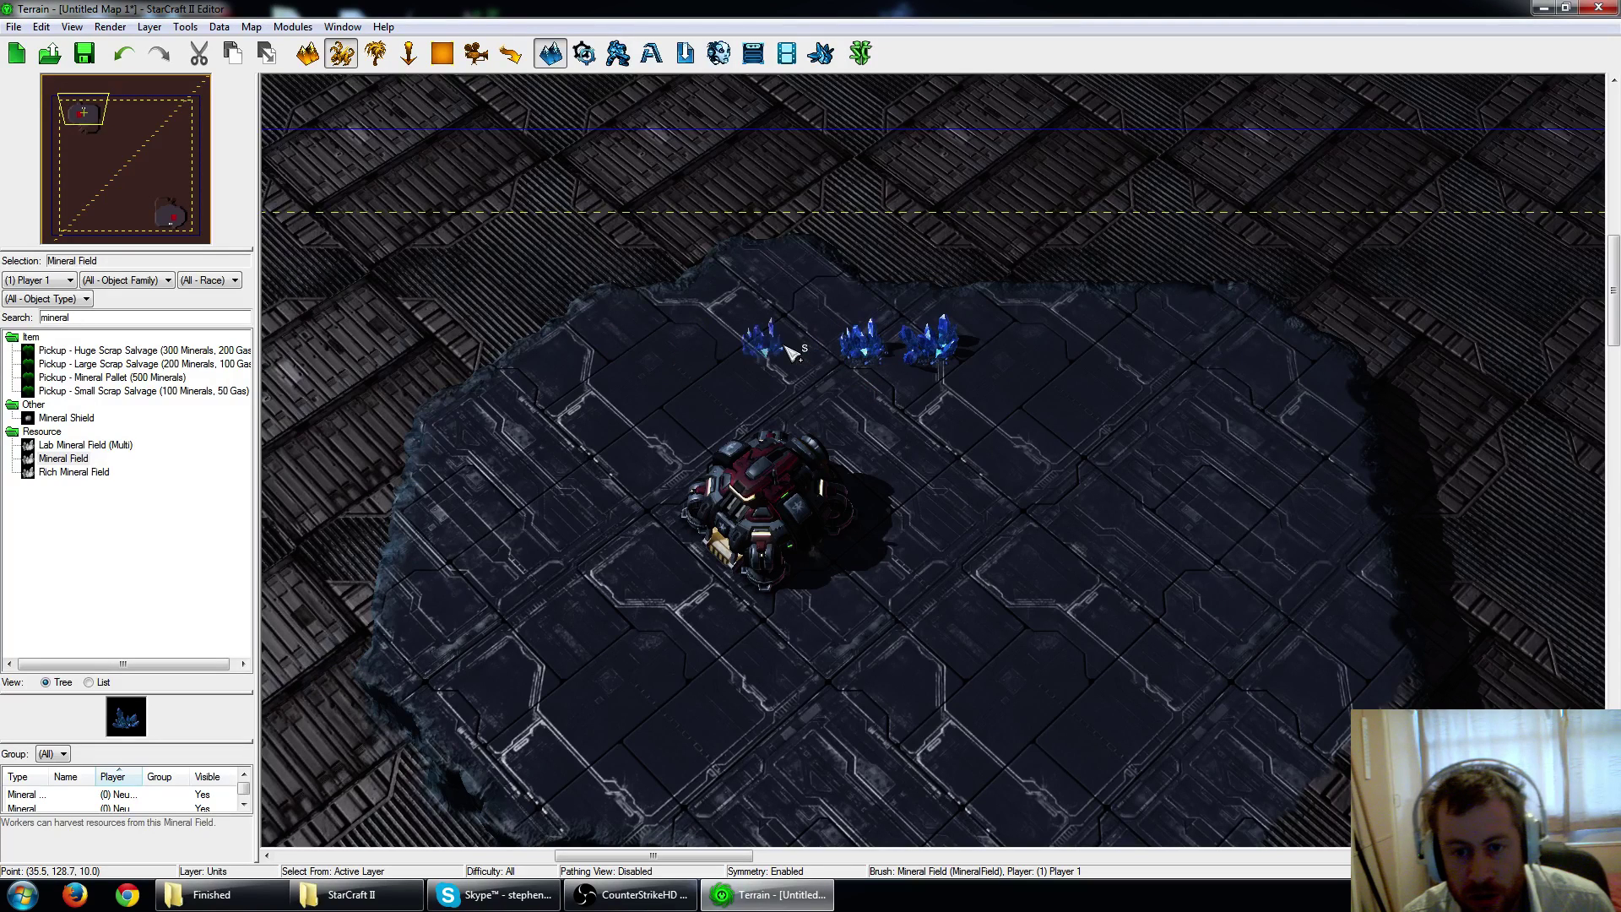
{"action": "left_click", "coordinate": [742, 349]}
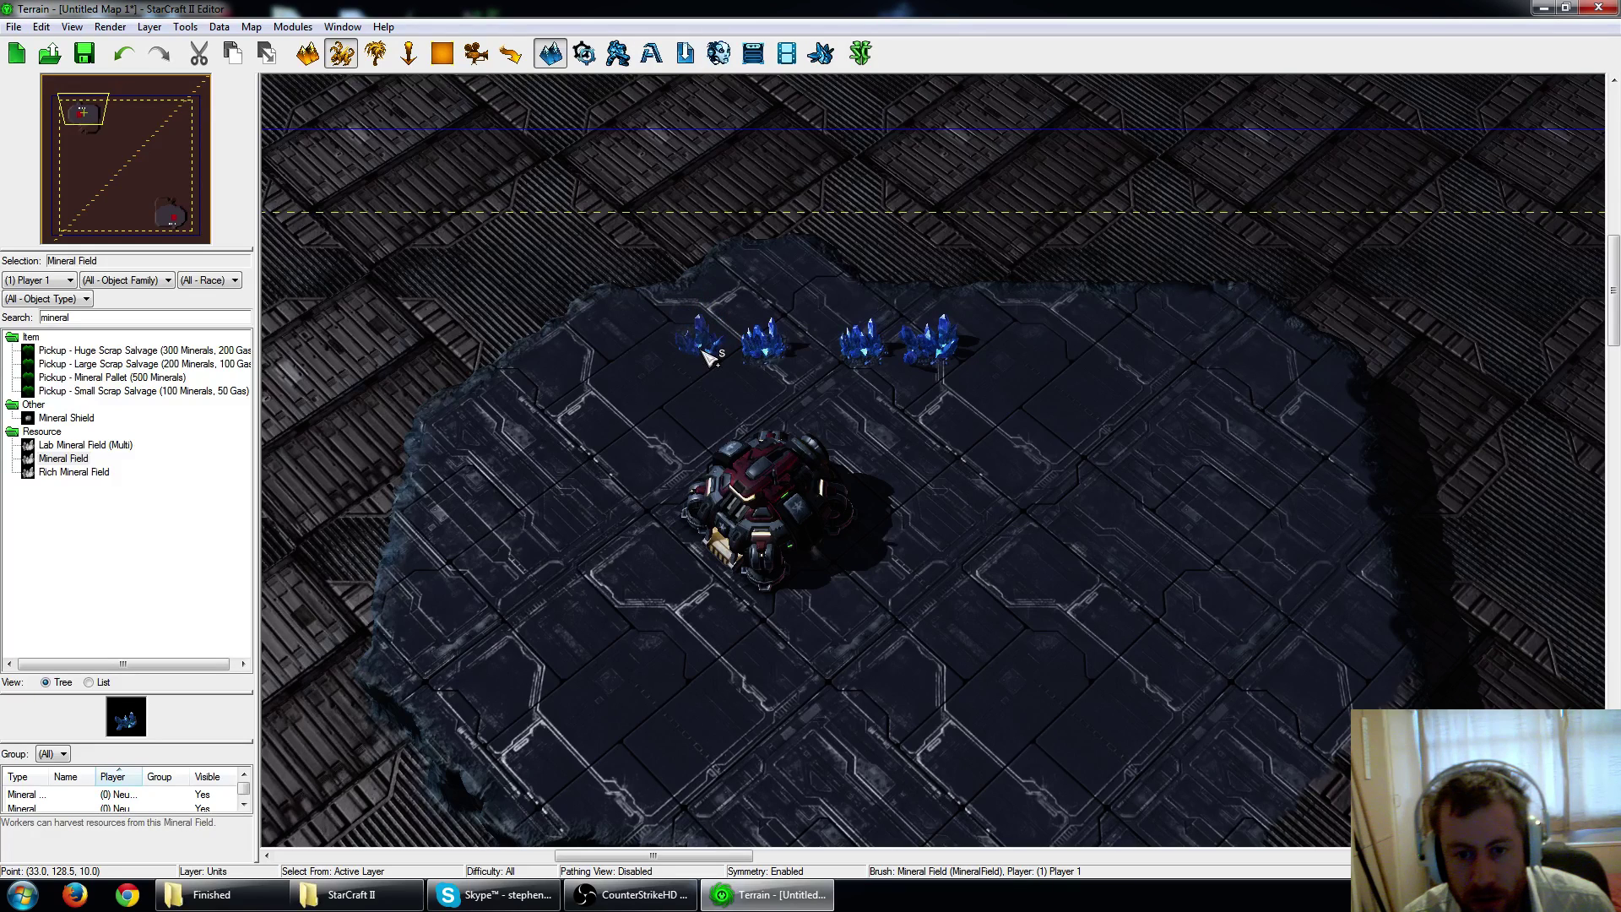
{"action": "left_click", "coordinate": [709, 359]}
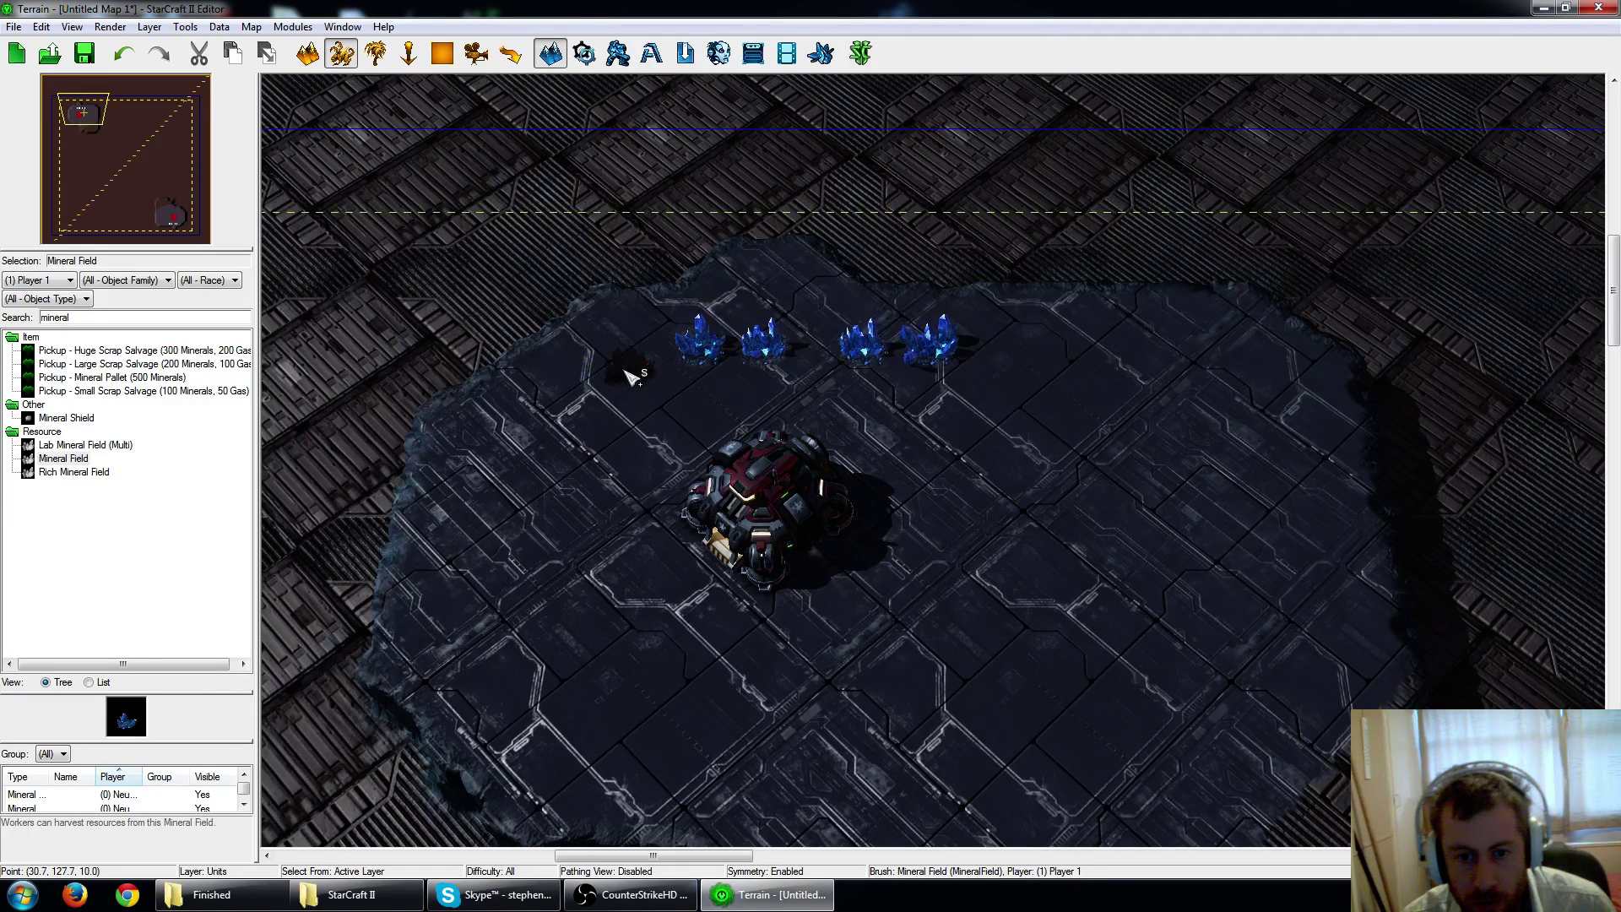
Continue the mineral line with four more Mineral Fields curving down between the Command Center and the cliff's left edge.
{"action": "left_click", "coordinate": [590, 374]}
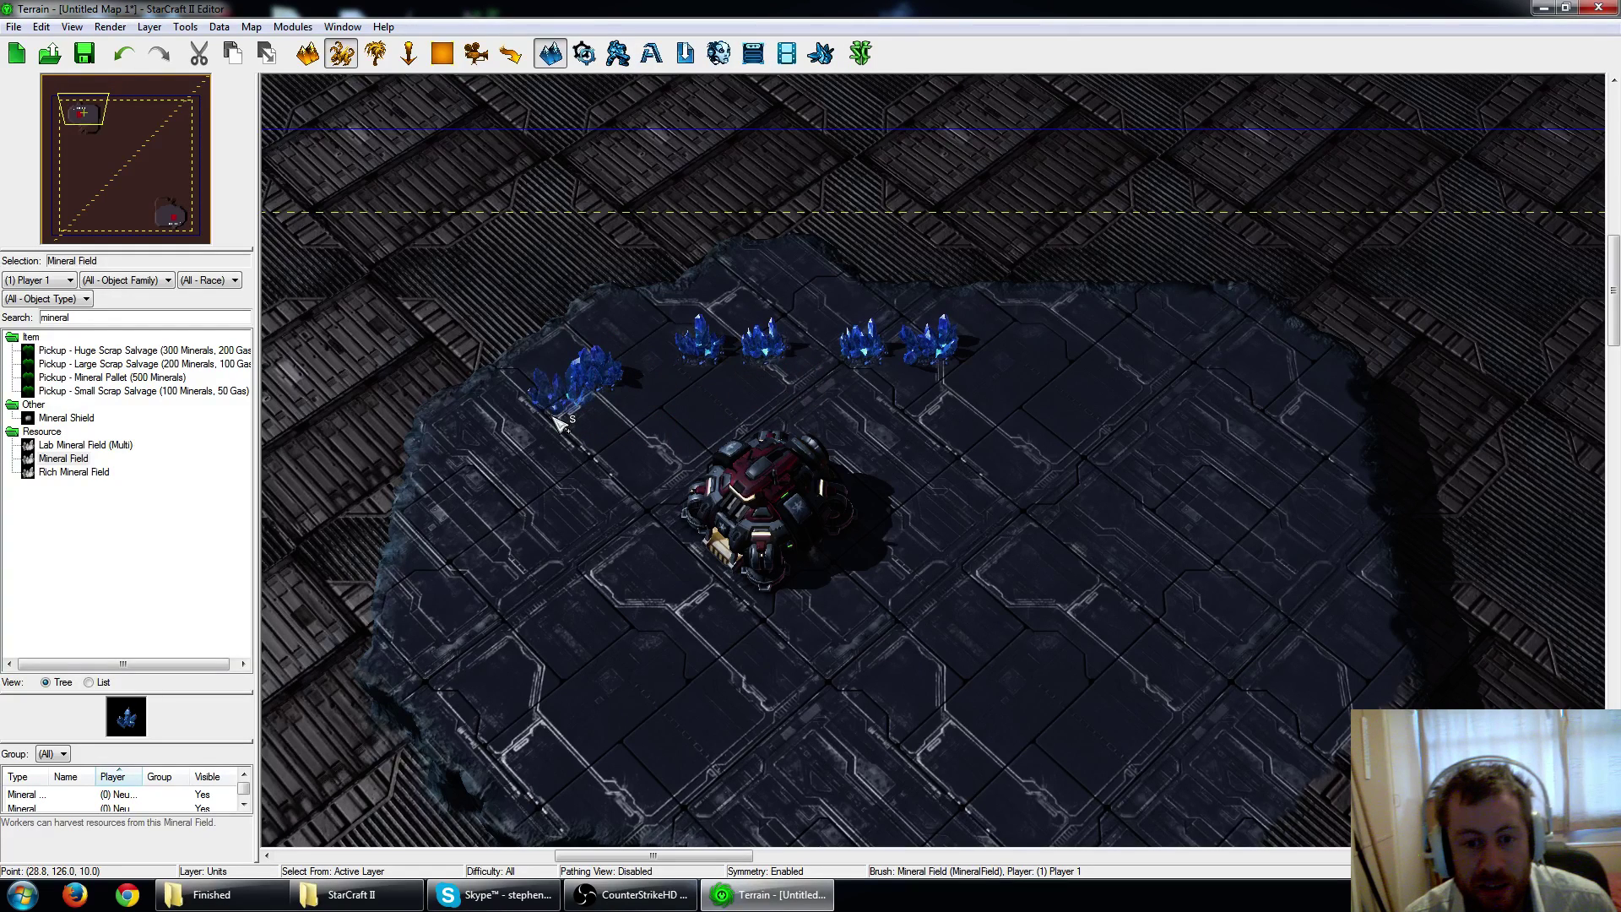
{"action": "left_click", "coordinate": [555, 418]}
{"action": "left_click", "coordinate": [538, 474]}
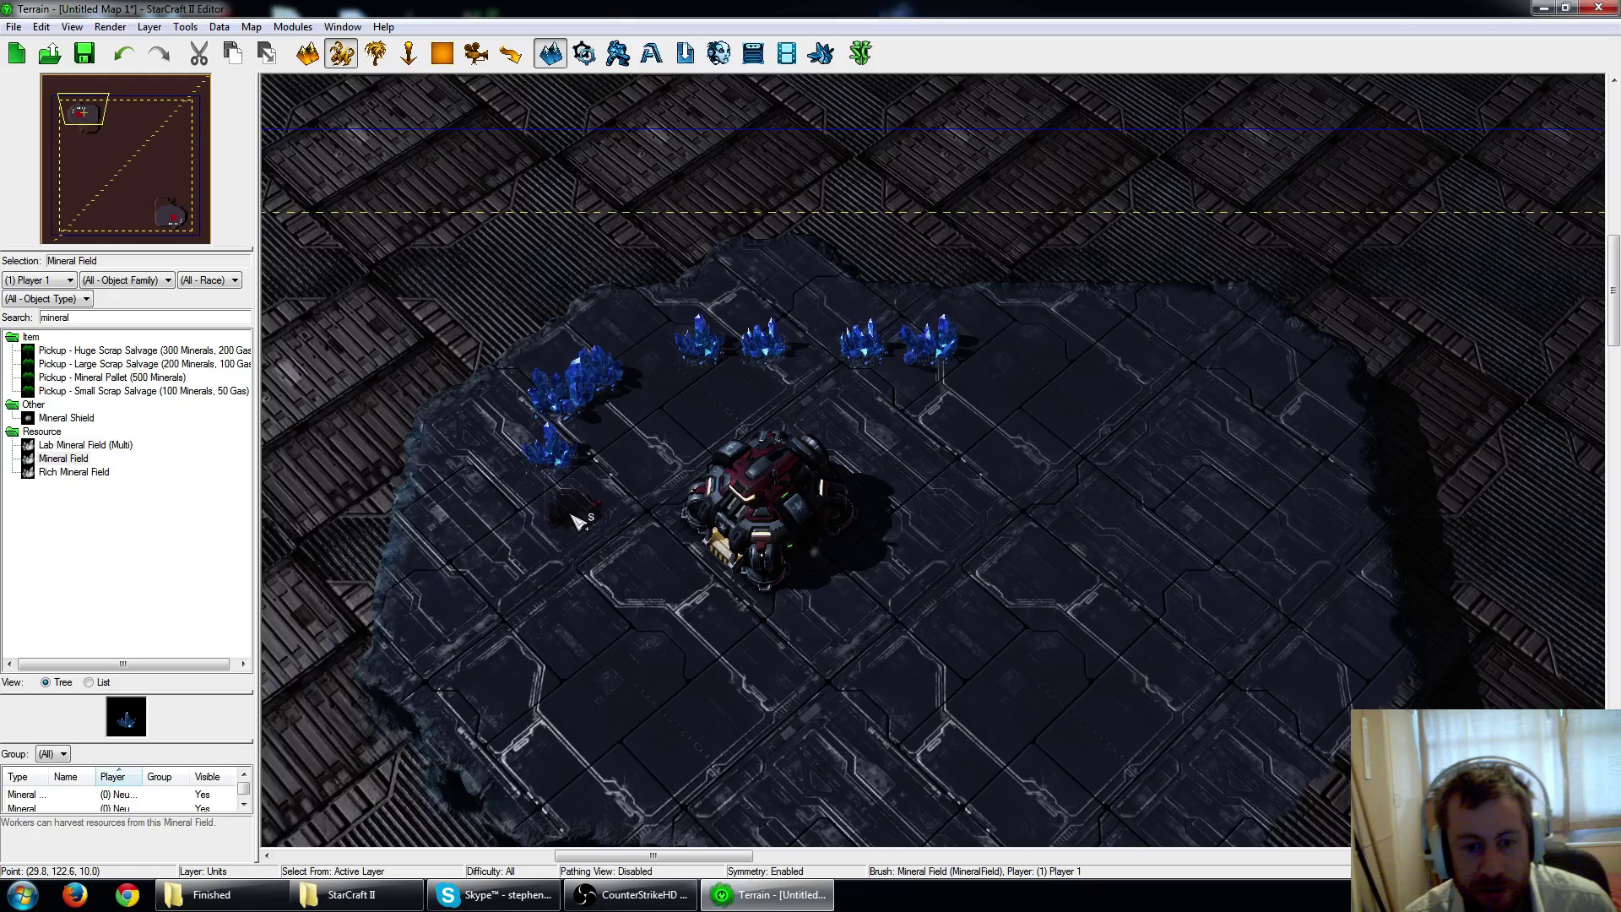
{"action": "left_click", "coordinate": [542, 513]}
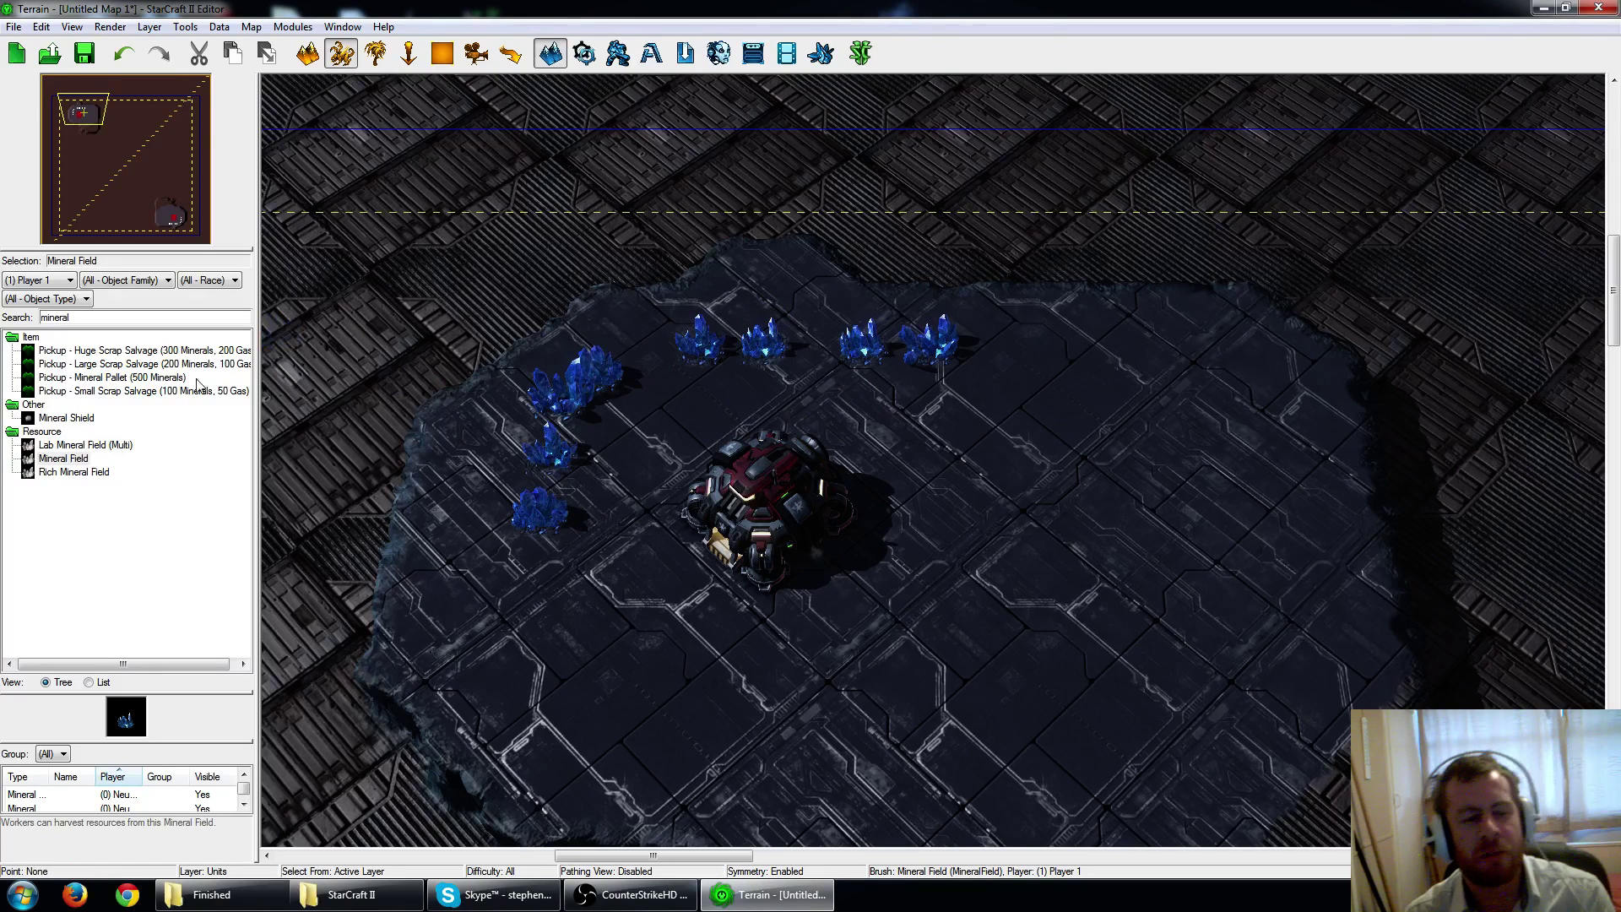
Search the units for "ves" and place two Vespene Geysers below the mineral line, southwest of the Command Center, then end placement.
{"action": "type", "text": "ves"}
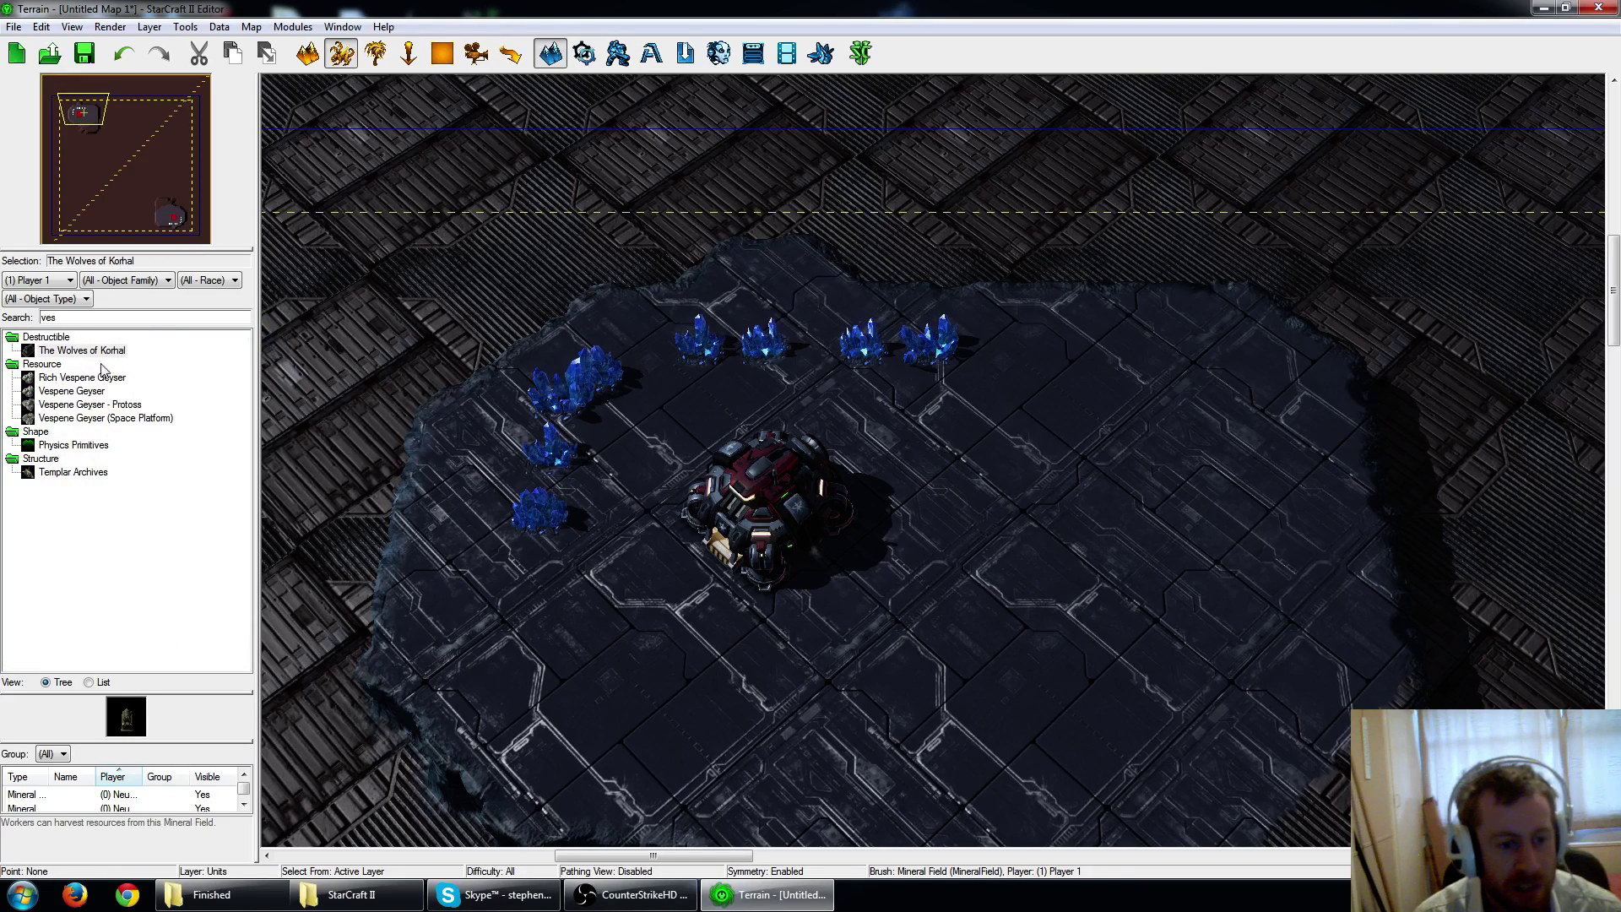
{"action": "left_click", "coordinate": [67, 393]}
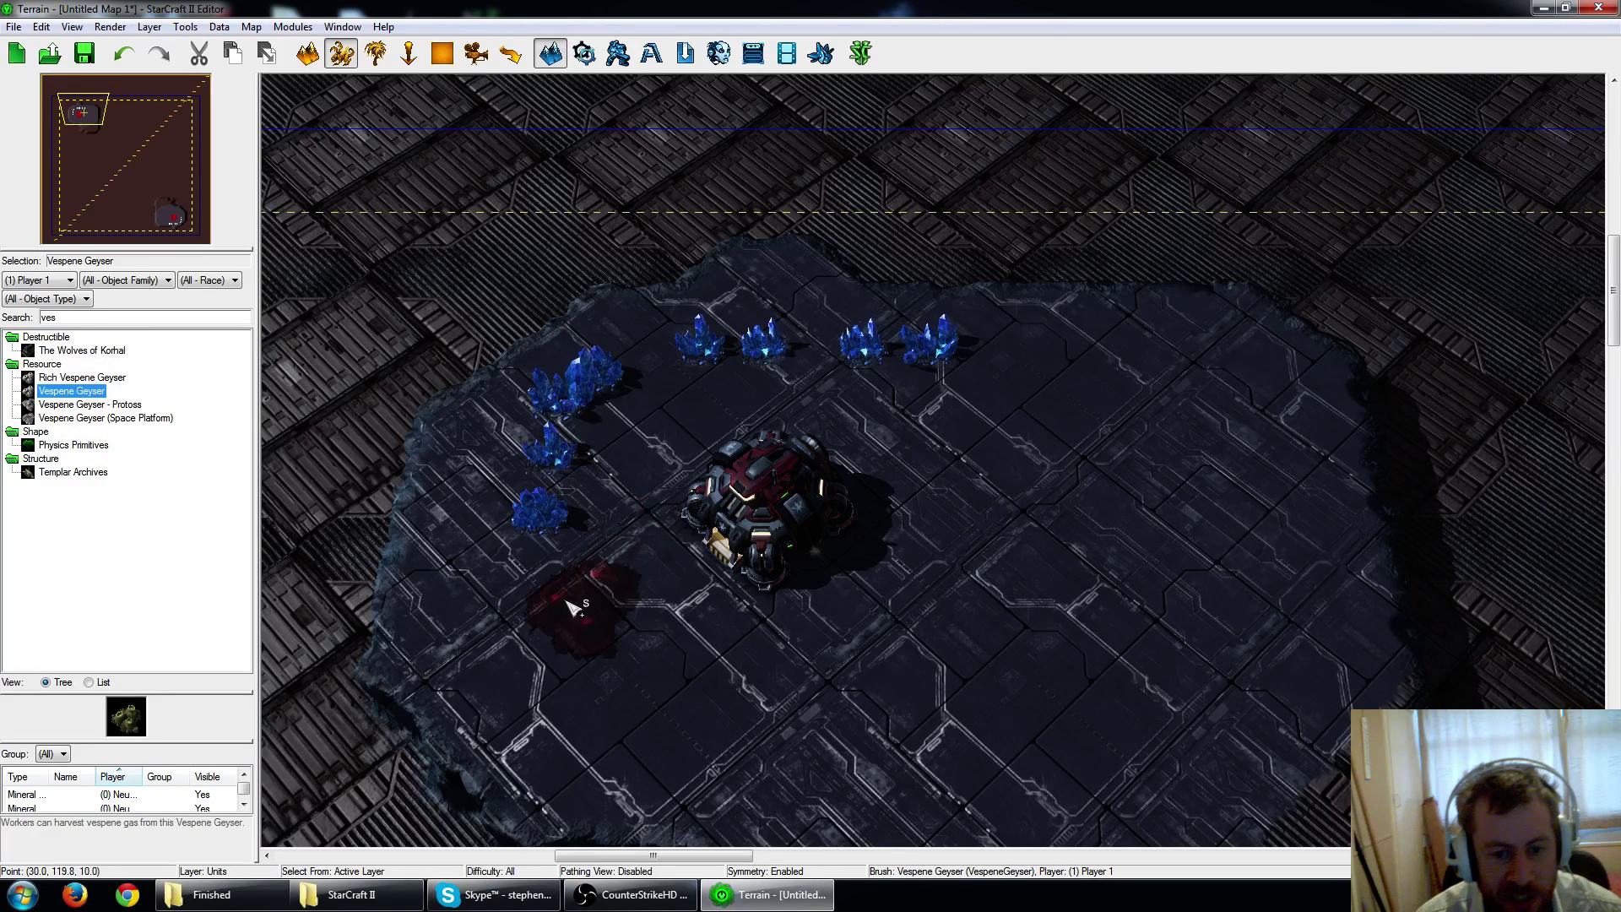
{"action": "left_click", "coordinate": [507, 628]}
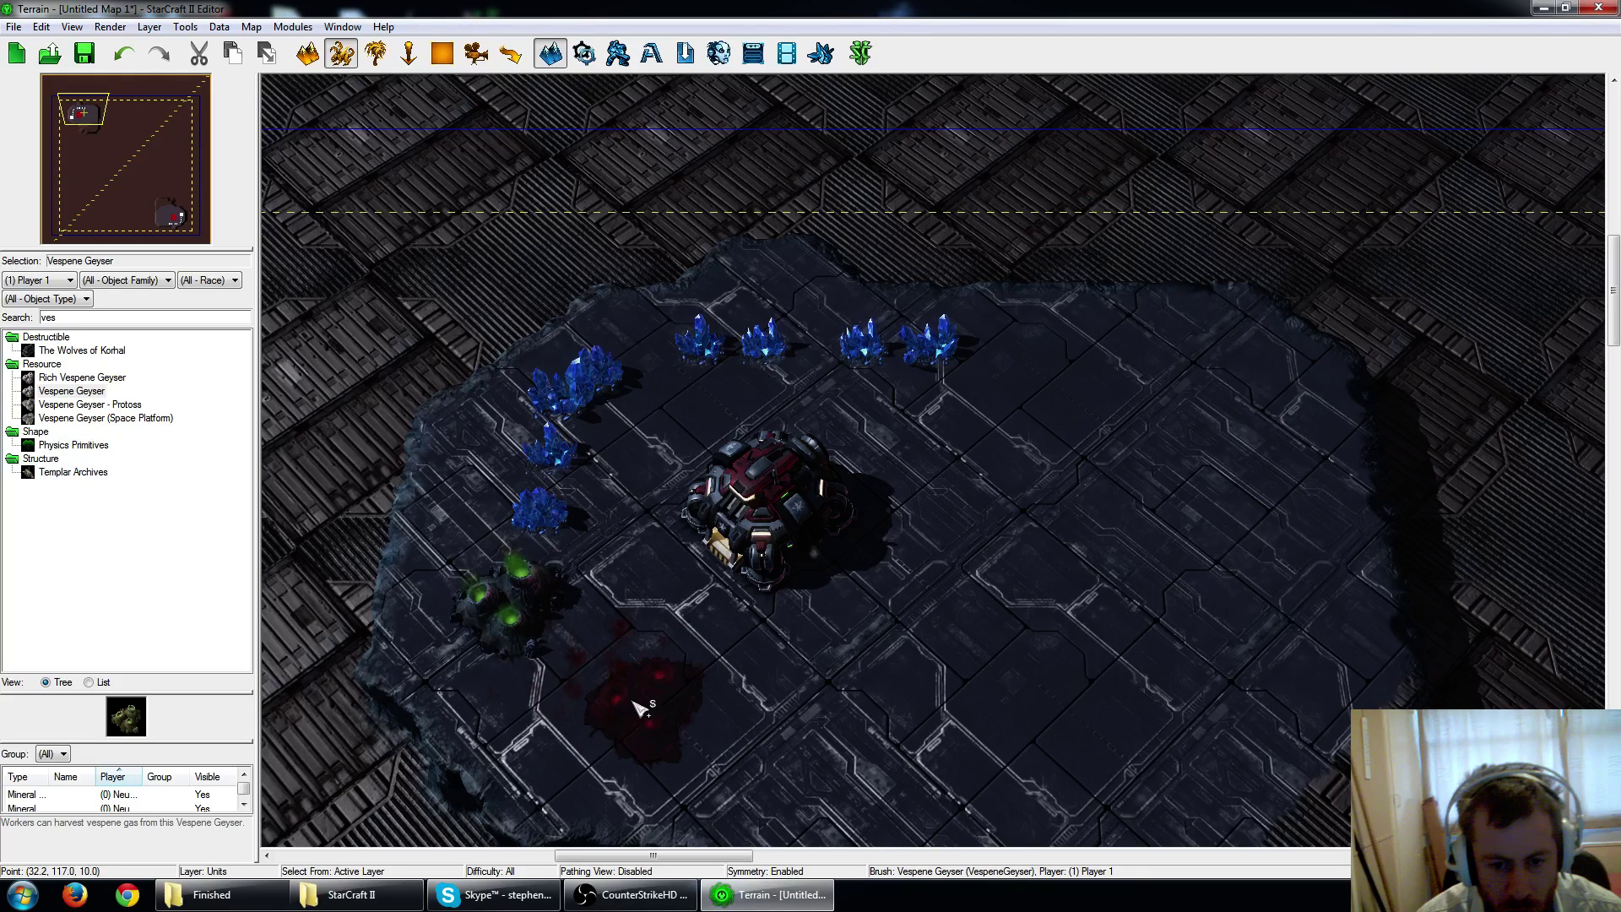
{"action": "left_click", "coordinate": [608, 731]}
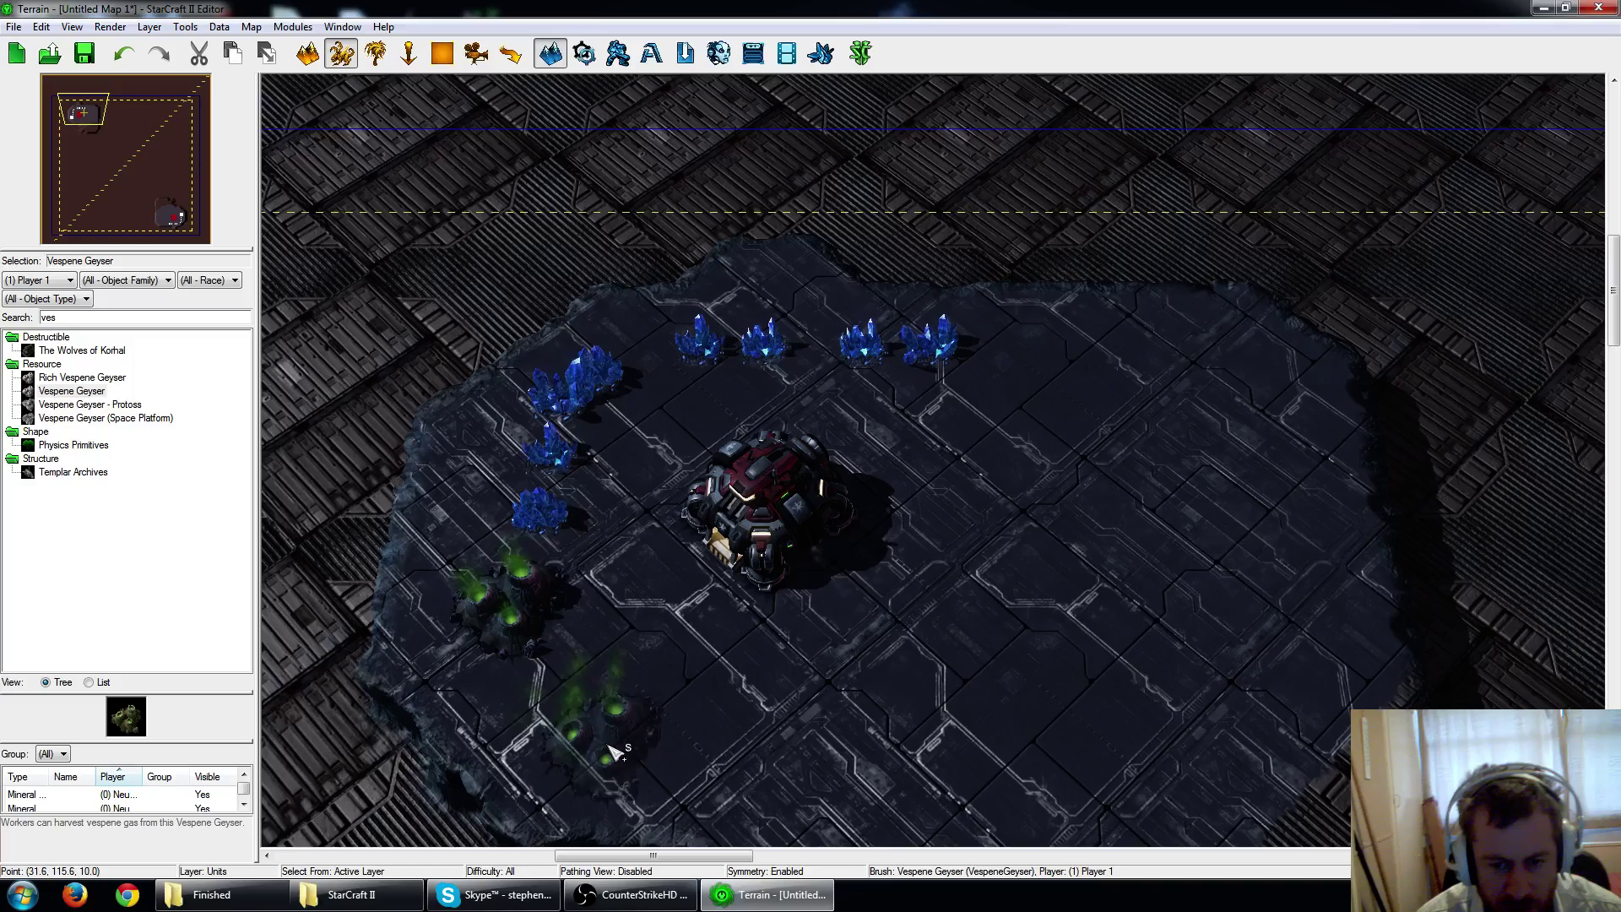
{"action": "left_click", "coordinate": [609, 747]}
{"action": "right_click_drag", "start_coordinate": [925, 682], "coordinate": [924, 542]}
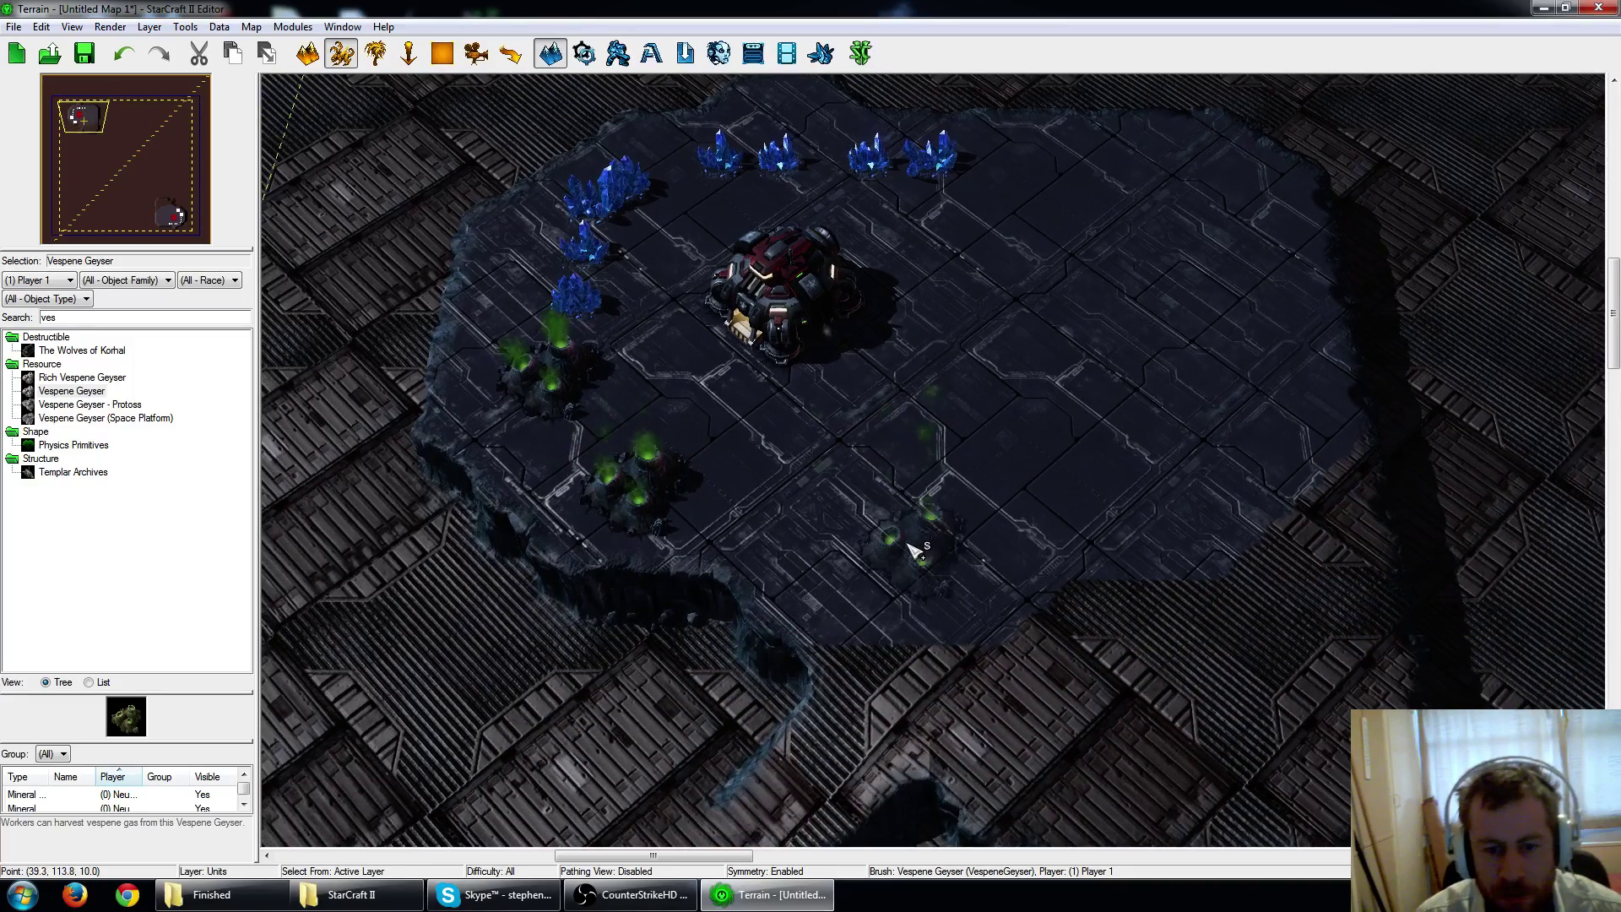
{"action": "scroll", "coordinate": [872, 557], "scroll_direction": "down", "scroll_amount": 2}
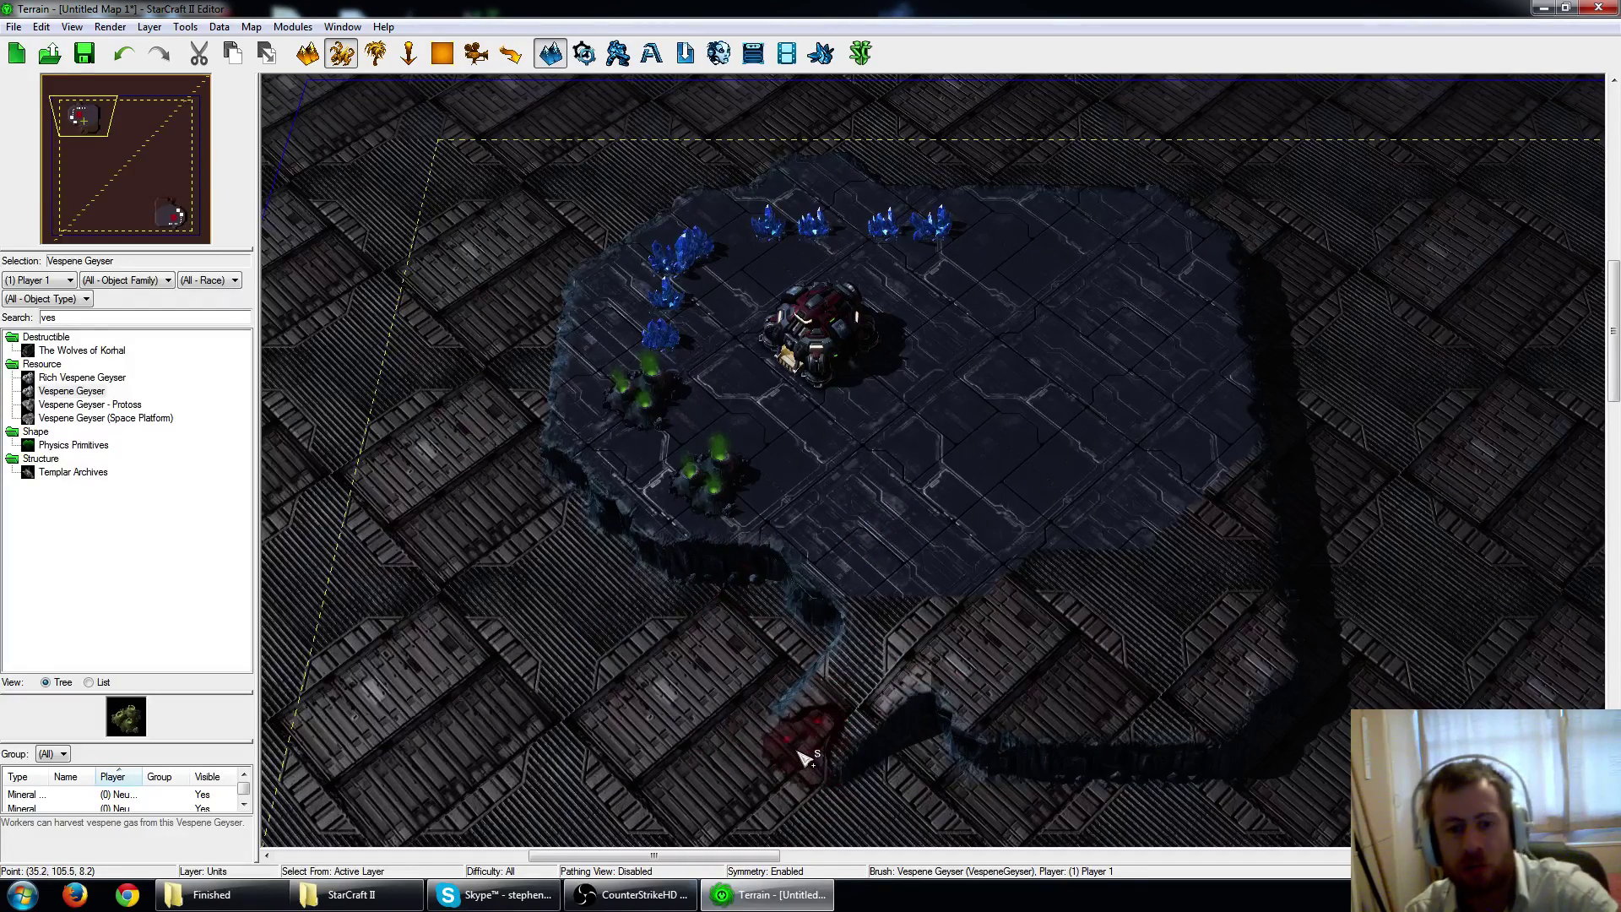
{"action": "key", "text": "Escape"}
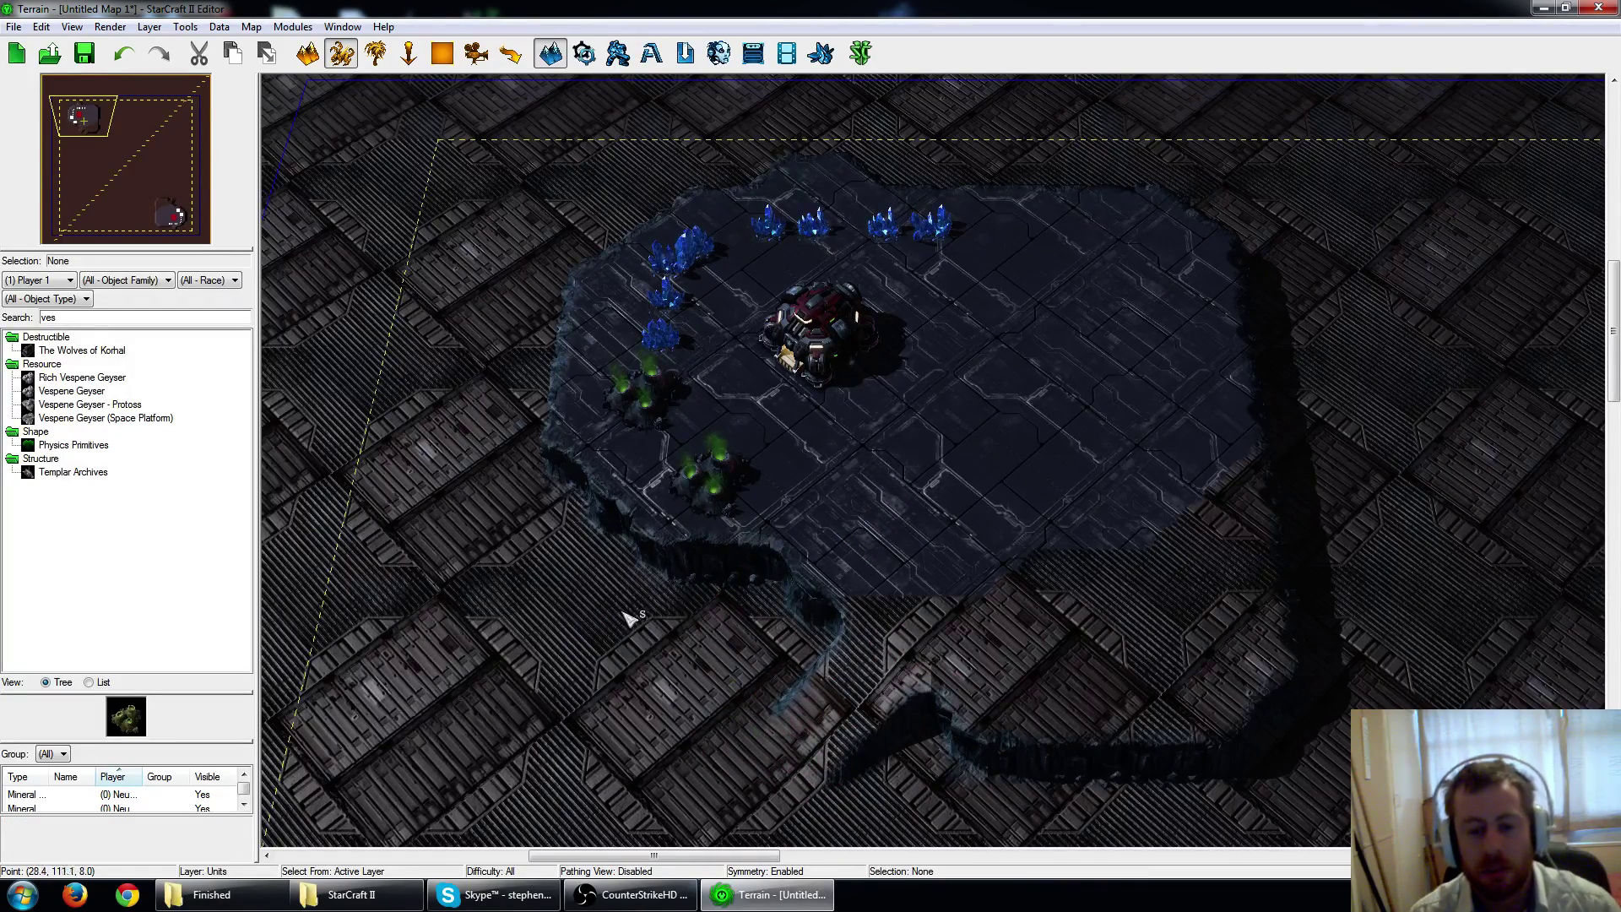
{"action": "scroll", "coordinate": [635, 498], "scroll_direction": "up", "scroll_amount": 2}
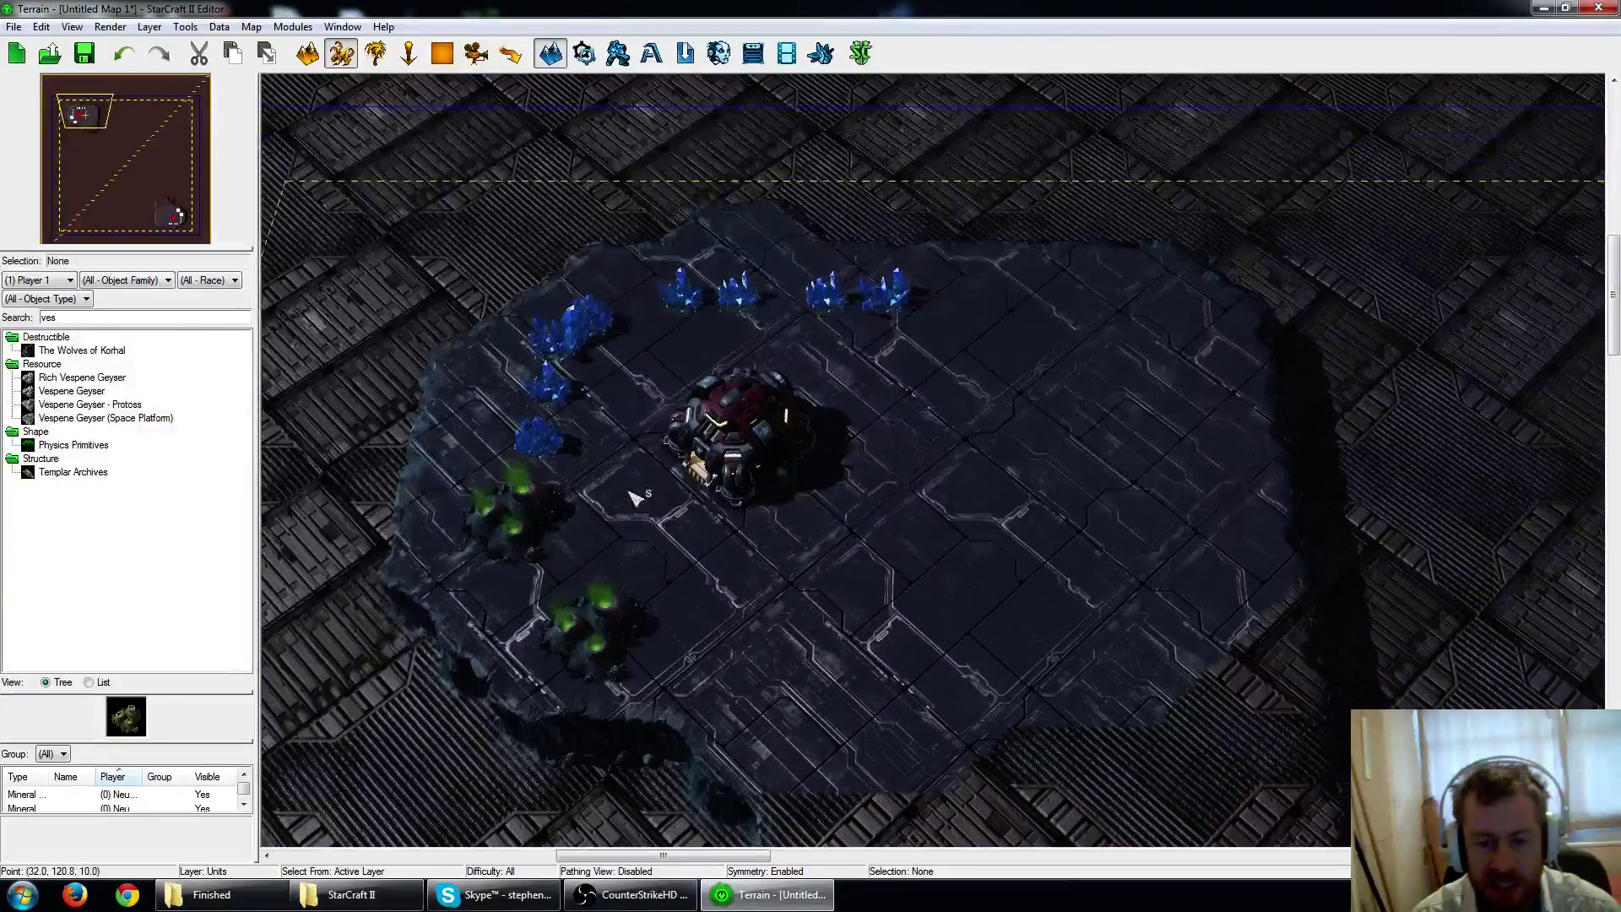
{"action": "scroll", "coordinate": [608, 507], "scroll_direction": "down", "scroll_amount": 3}
{"action": "scroll", "coordinate": [868, 351], "scroll_direction": "up", "scroll_amount": 2}
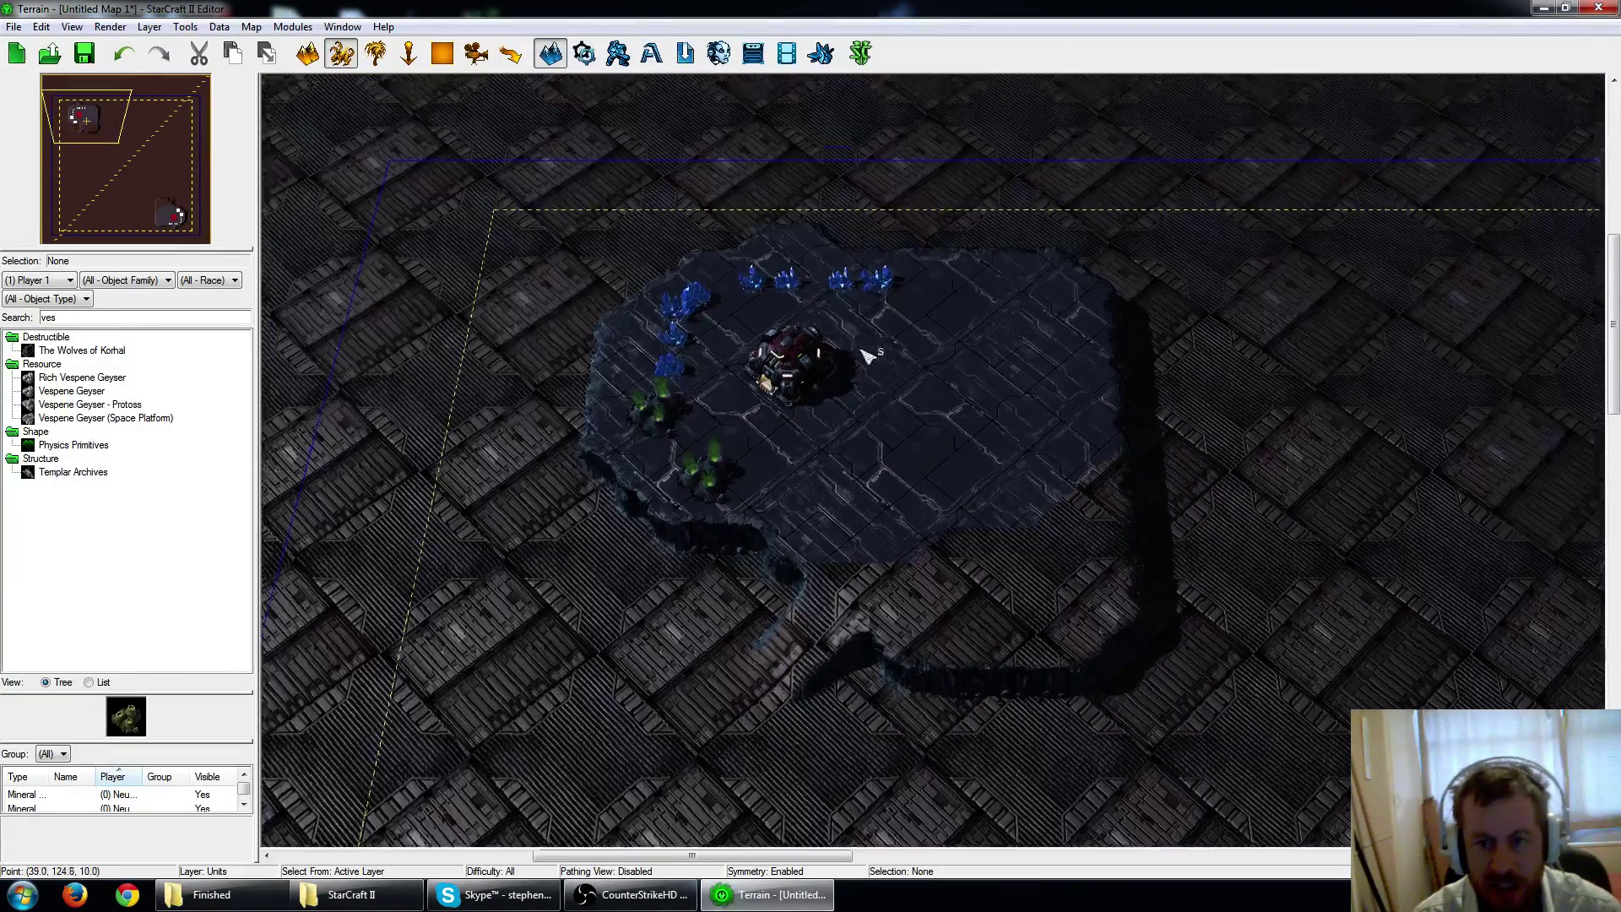
Examine the main base's resource layout and compare it with the mirrored base in the opposite corner of the map.
{"action": "scroll", "coordinate": [753, 582], "scroll_direction": "up", "scroll_amount": 2}
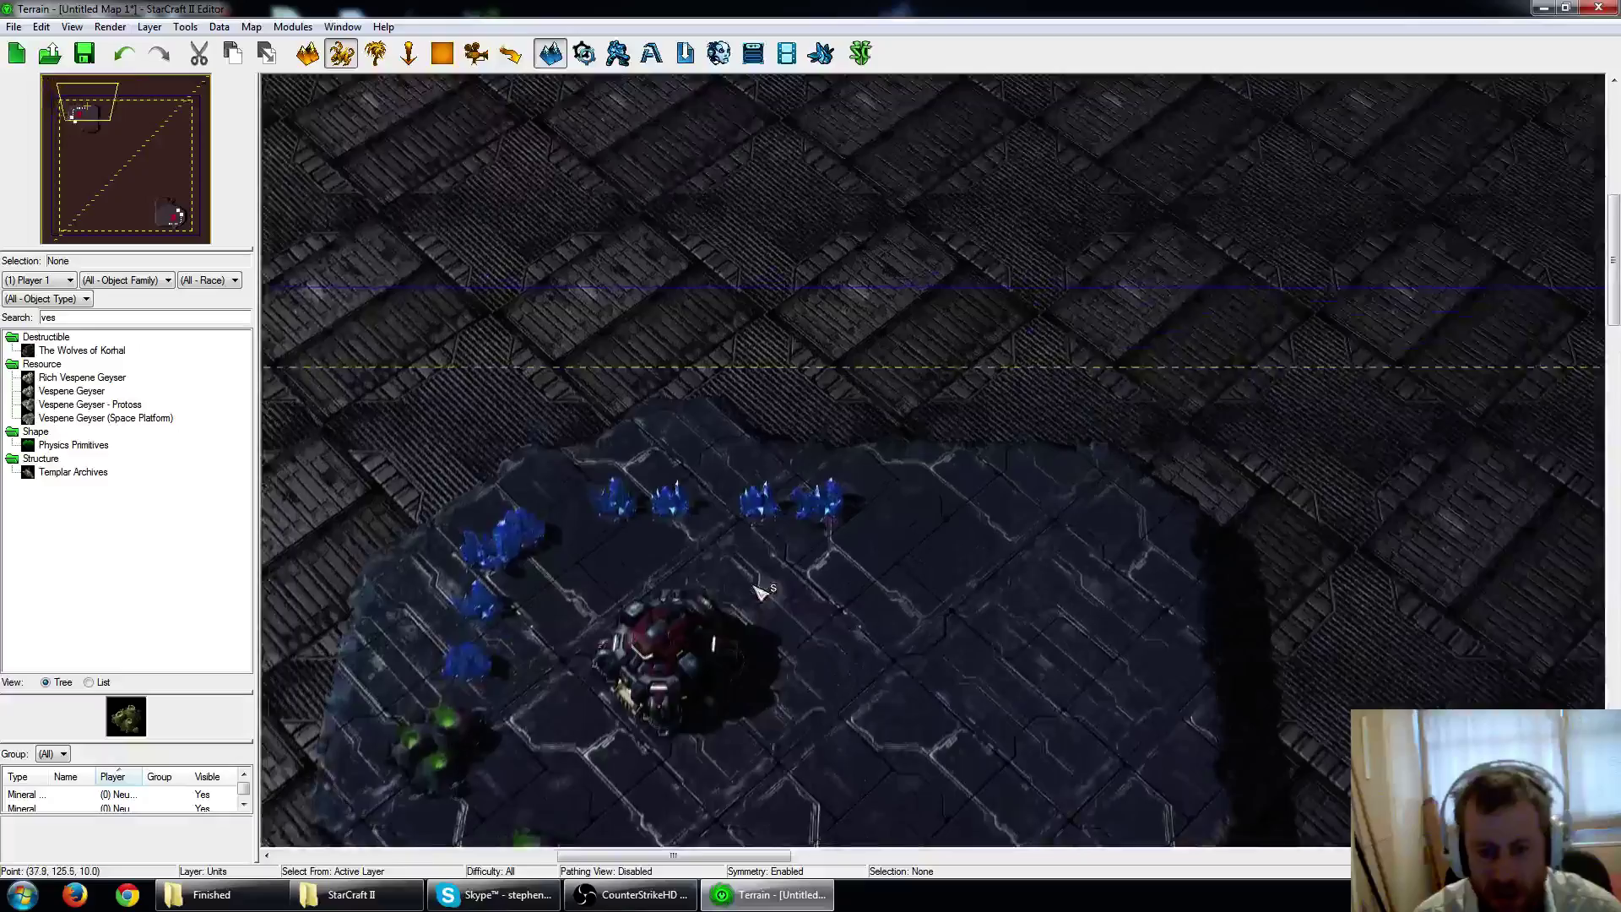
{"action": "scroll", "coordinate": [758, 588], "scroll_direction": "down", "scroll_amount": 1}
{"action": "right_click_drag", "start_coordinate": [758, 587], "coordinate": [1249, 443]}
{"action": "scroll", "coordinate": [797, 560], "scroll_direction": "down", "scroll_amount": 3}
{"action": "scroll", "coordinate": [988, 538], "scroll_direction": "up", "scroll_amount": 3}
{"action": "scroll", "coordinate": [982, 553], "scroll_direction": "up", "scroll_amount": 1}
{"action": "scroll", "coordinate": [988, 532], "scroll_direction": "down", "scroll_amount": 6}
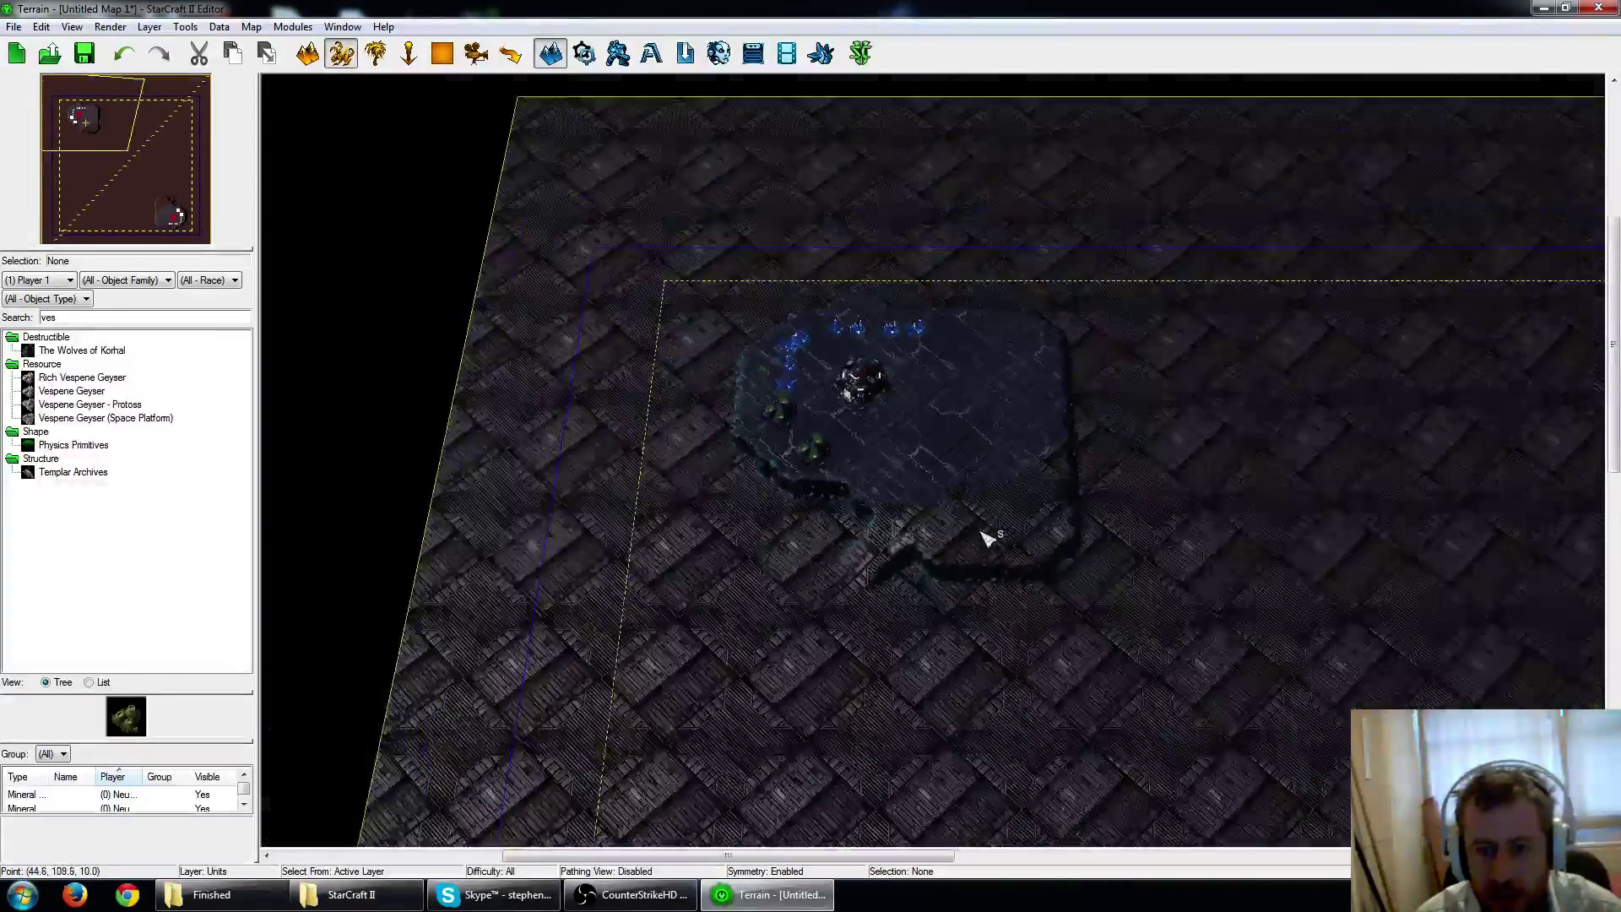
{"action": "right_click_drag", "start_coordinate": [1234, 626], "coordinate": [658, 260]}
{"action": "scroll", "coordinate": [1224, 702], "scroll_direction": "up", "scroll_amount": 3}
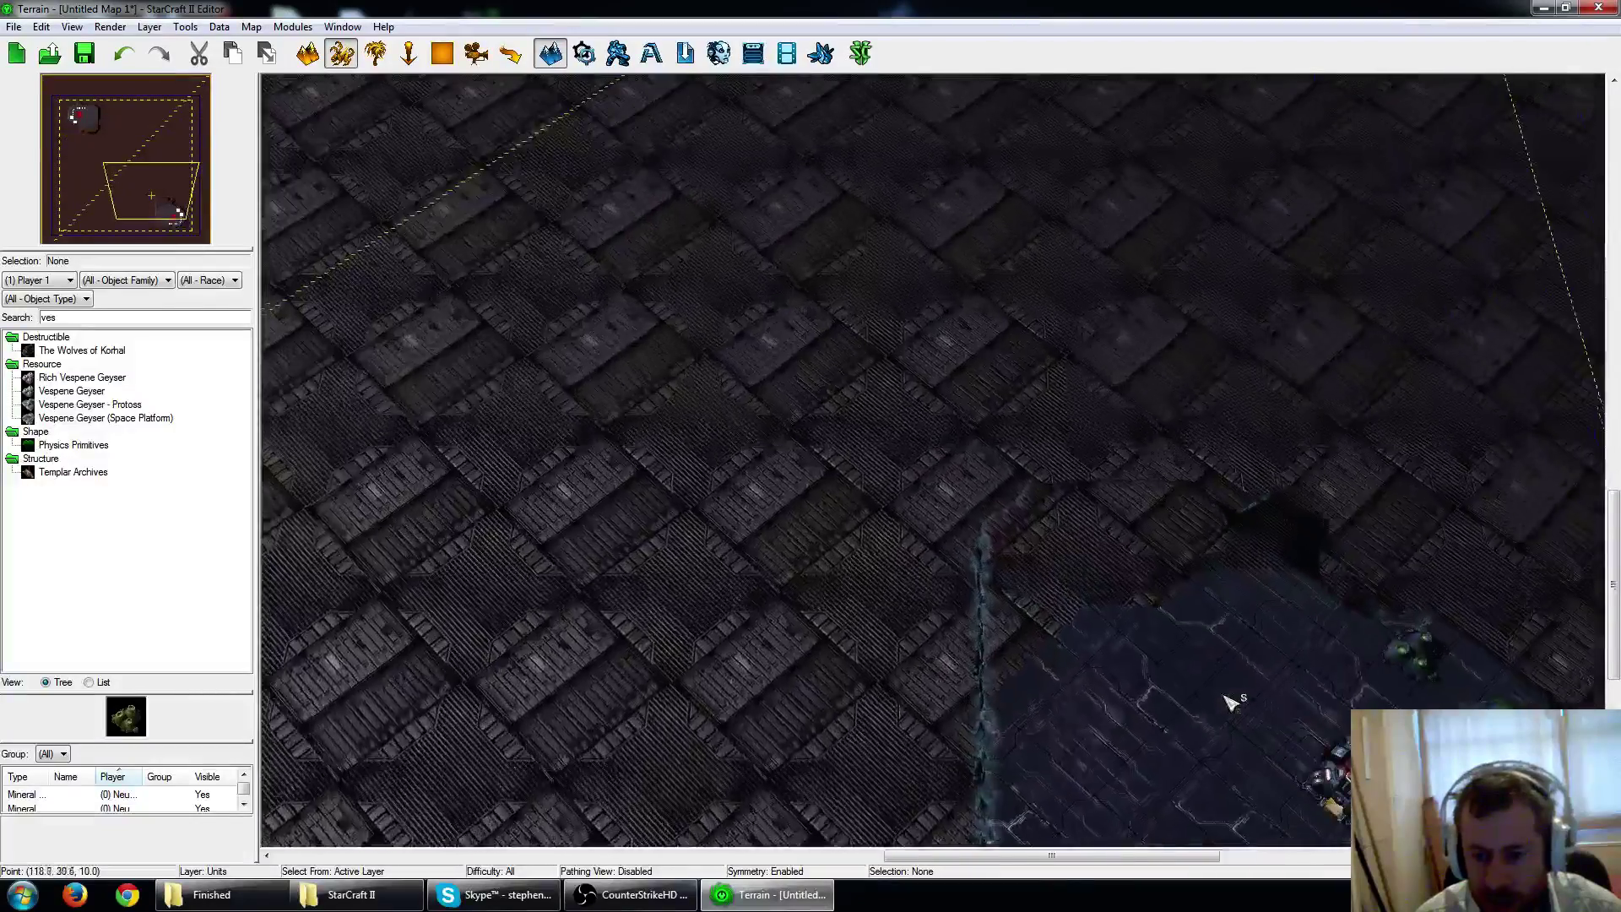
{"action": "right_click_drag", "start_coordinate": [1233, 700], "coordinate": [985, 517]}
{"action": "scroll", "coordinate": [982, 507], "scroll_direction": "up", "scroll_amount": 2}
{"action": "right_click_drag", "start_coordinate": [973, 399], "coordinate": [1019, 581]}
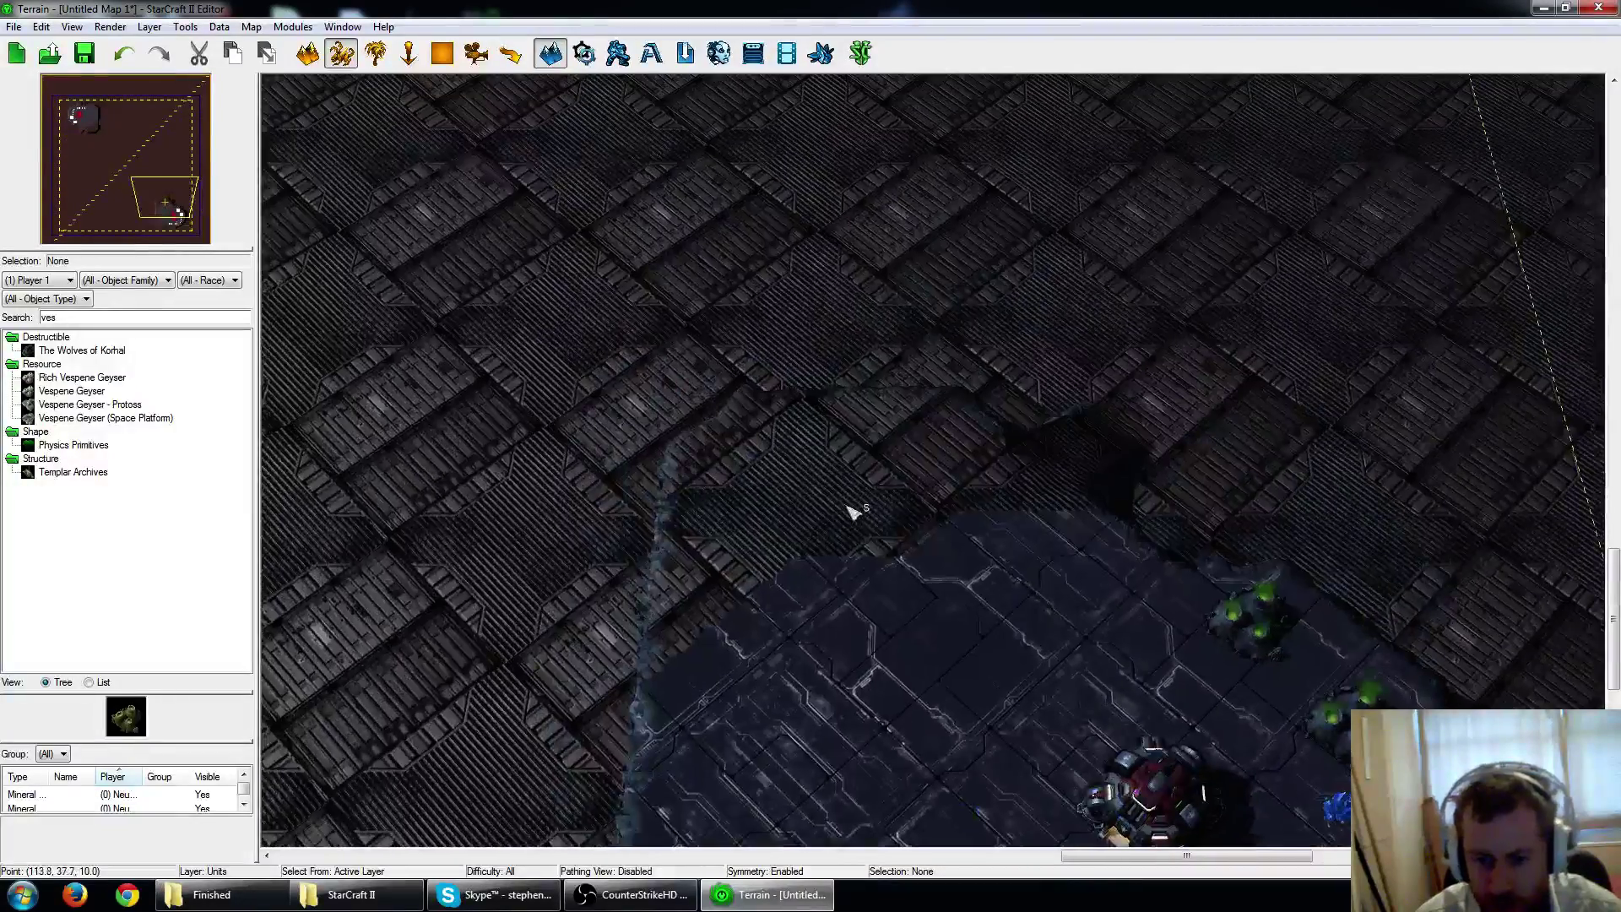
{"action": "scroll", "coordinate": [848, 505], "scroll_direction": "down", "scroll_amount": 5}
{"action": "right_click_drag", "start_coordinate": [647, 334], "coordinate": [1083, 673]}
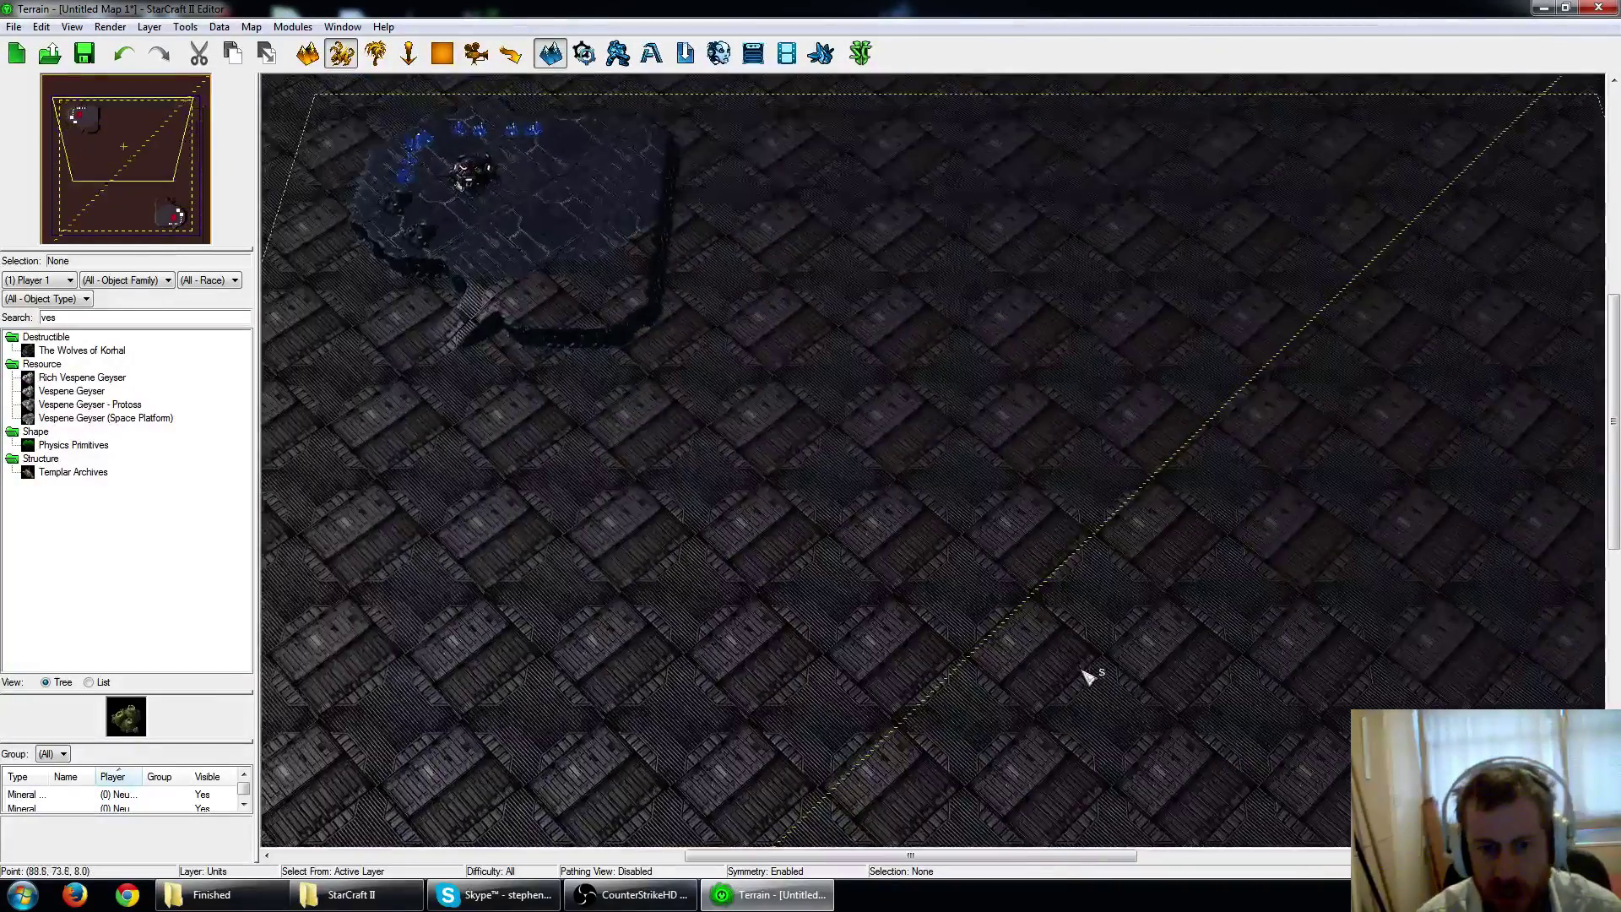
Fill the whole raised cliff level of the main base with the Avernus Large Tiles texture.
{"action": "right_click_drag", "start_coordinate": [564, 294], "coordinate": [848, 487]}
{"action": "scroll", "coordinate": [725, 510], "scroll_direction": "up", "scroll_amount": 4}
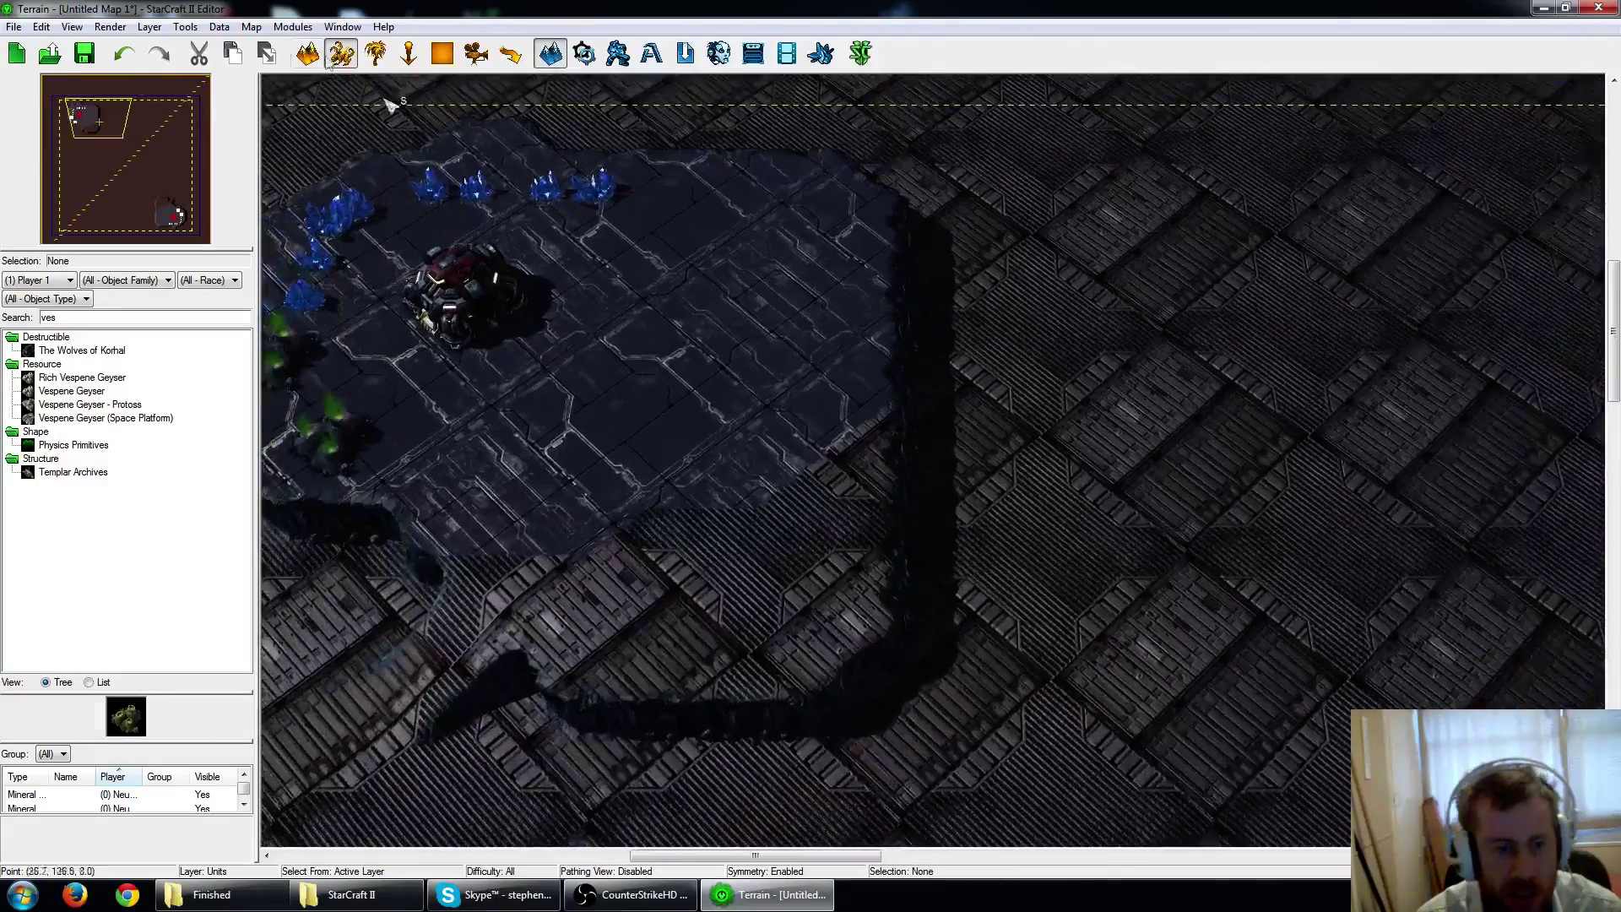
{"action": "left_click", "coordinate": [307, 53]}
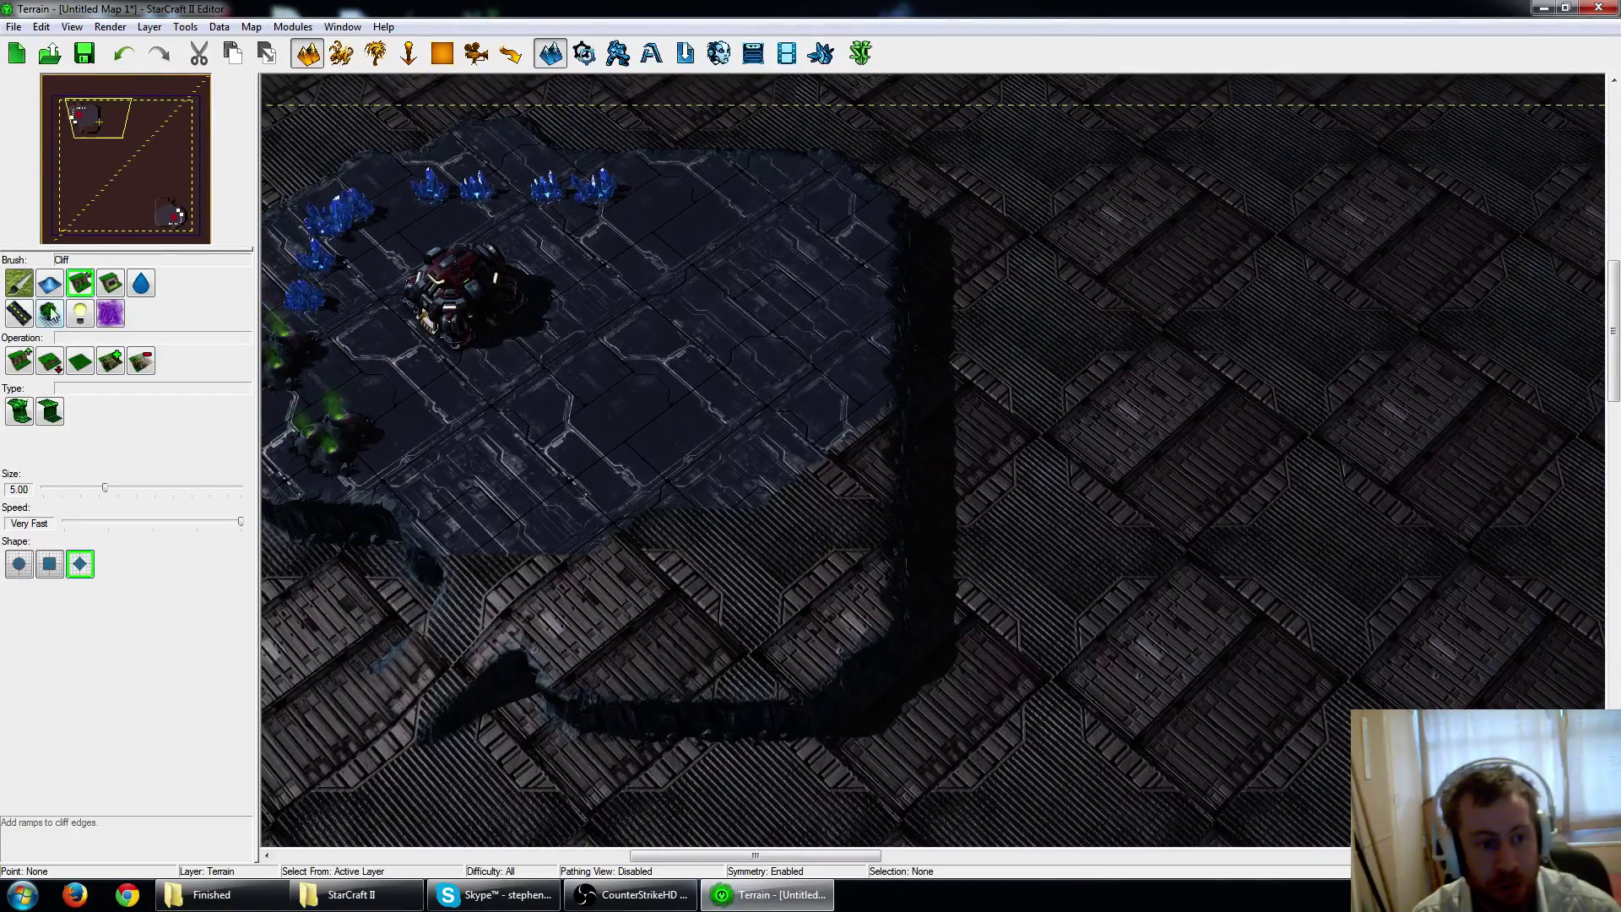
{"action": "left_click", "coordinate": [27, 288]}
{"action": "left_click", "coordinate": [771, 575]}
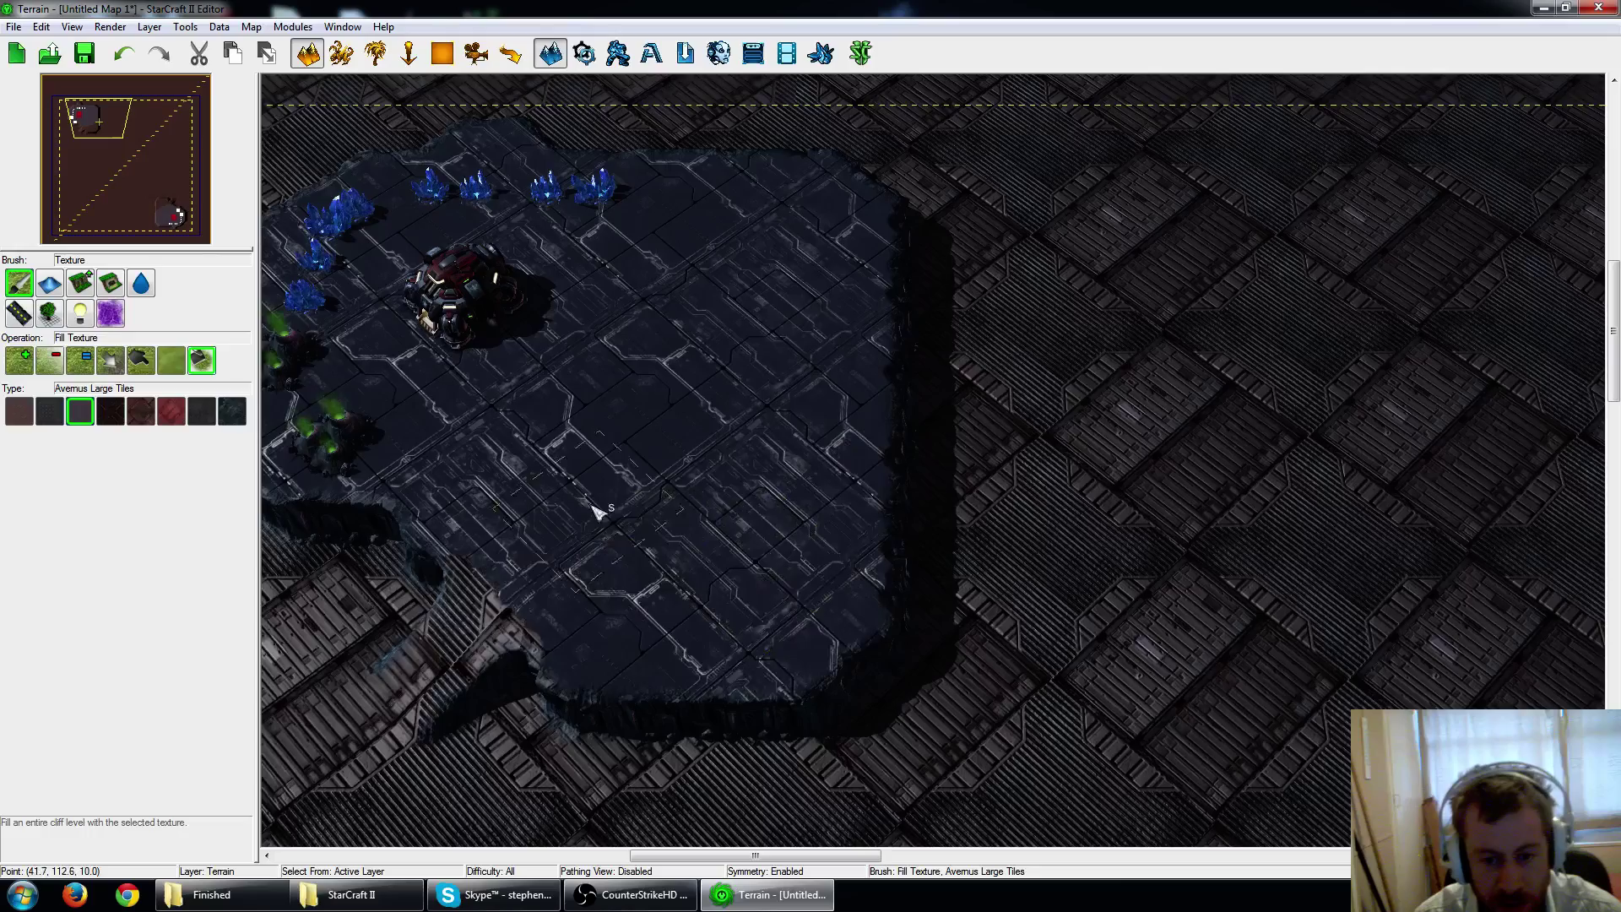
Blend Avernus Large Tiles down the main-base ramp with the Add Texture brush at size 3.50, and end painting.
{"action": "right_click_drag", "start_coordinate": [594, 508], "coordinate": [969, 440]}
{"action": "scroll", "coordinate": [973, 445], "scroll_direction": "up", "scroll_amount": 3}
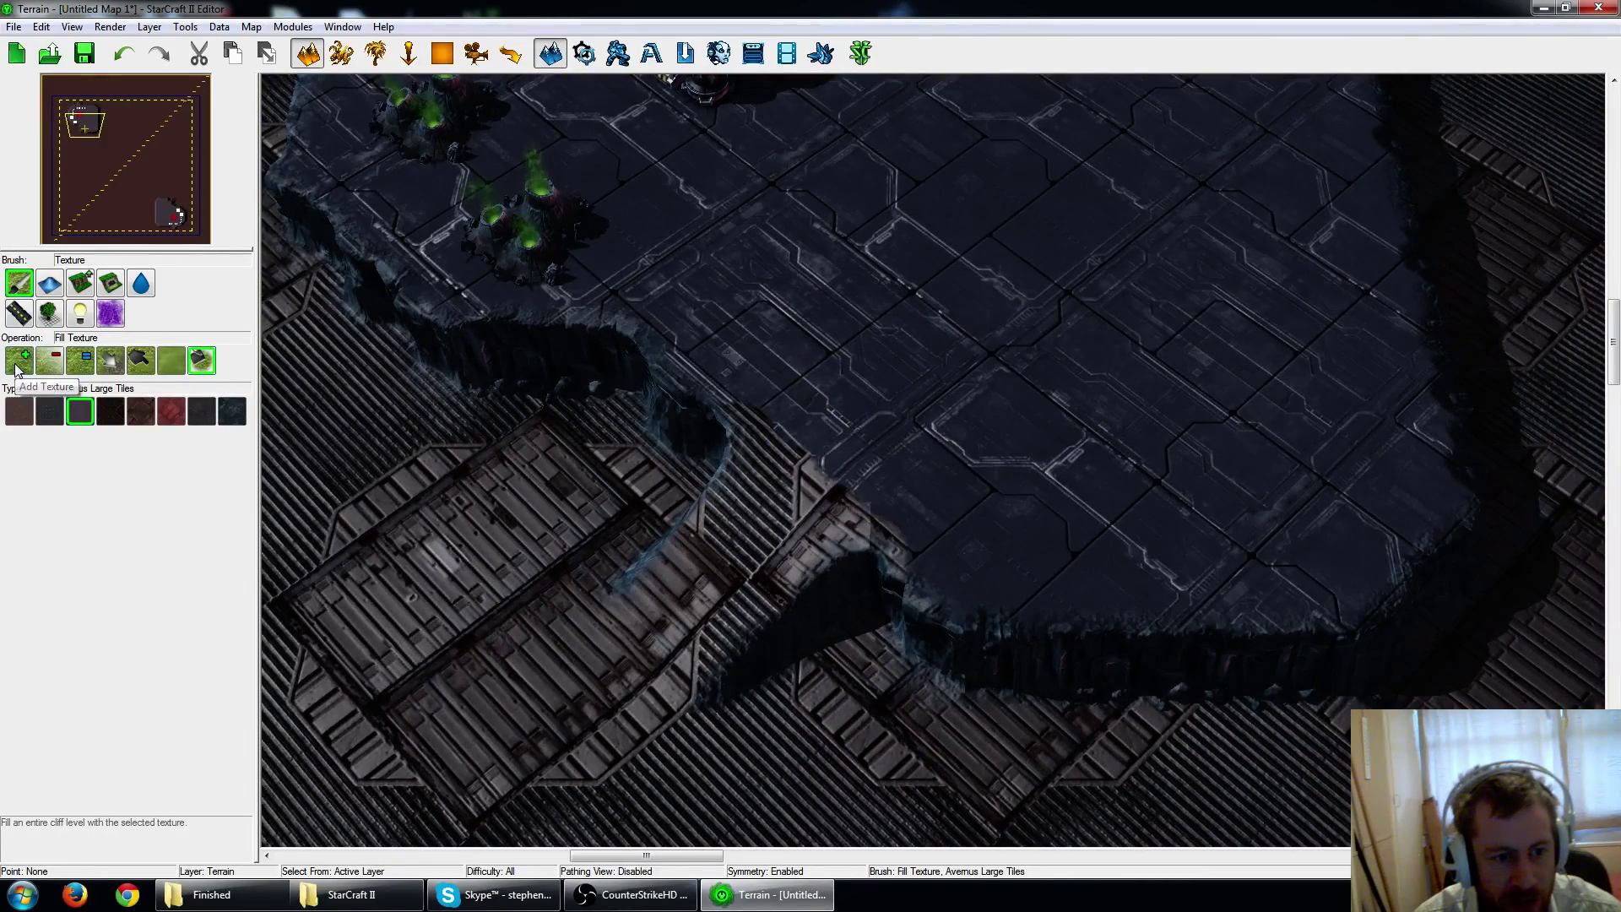
{"action": "left_click", "coordinate": [19, 366]}
{"action": "left_click_drag", "start_coordinate": [56, 456], "coordinate": [86, 487]}
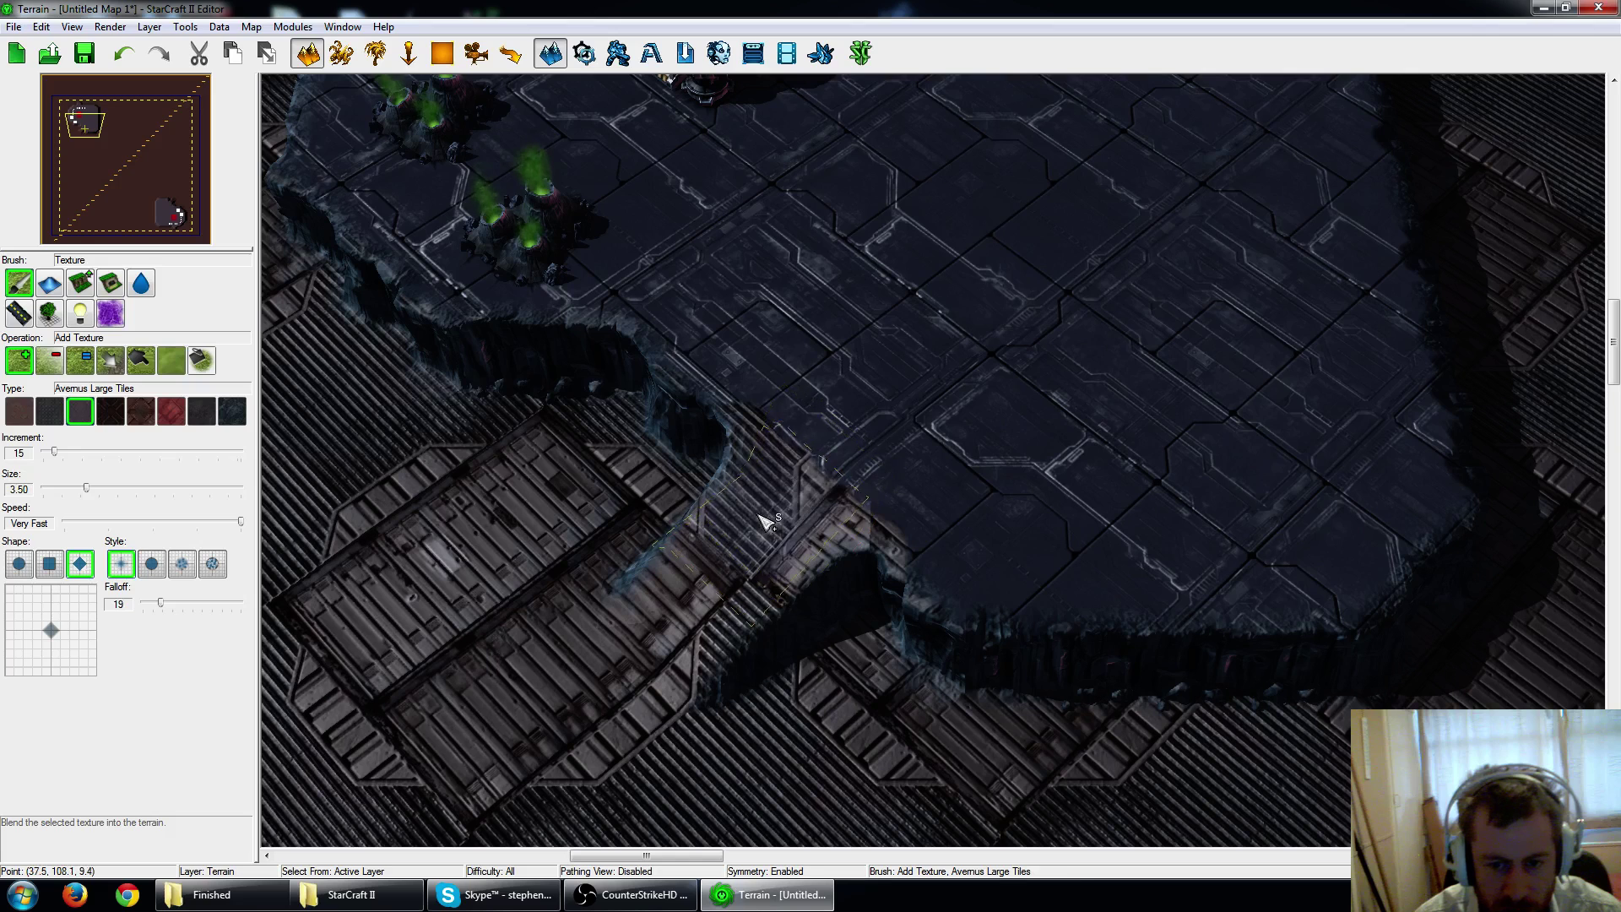
{"action": "left_click_drag", "start_coordinate": [764, 519], "coordinate": [793, 516]}
{"action": "mouse_move", "coordinate": [793, 441]}
{"action": "left_mouse_down"}
{"action": "mouse_move", "coordinate": [821, 409]}
{"action": "mouse_move", "coordinate": [814, 423]}
{"action": "mouse_move", "coordinate": [883, 482]}
{"action": "mouse_move", "coordinate": [875, 506]}
{"action": "mouse_move", "coordinate": [737, 563]}
{"action": "left_mouse_up"}
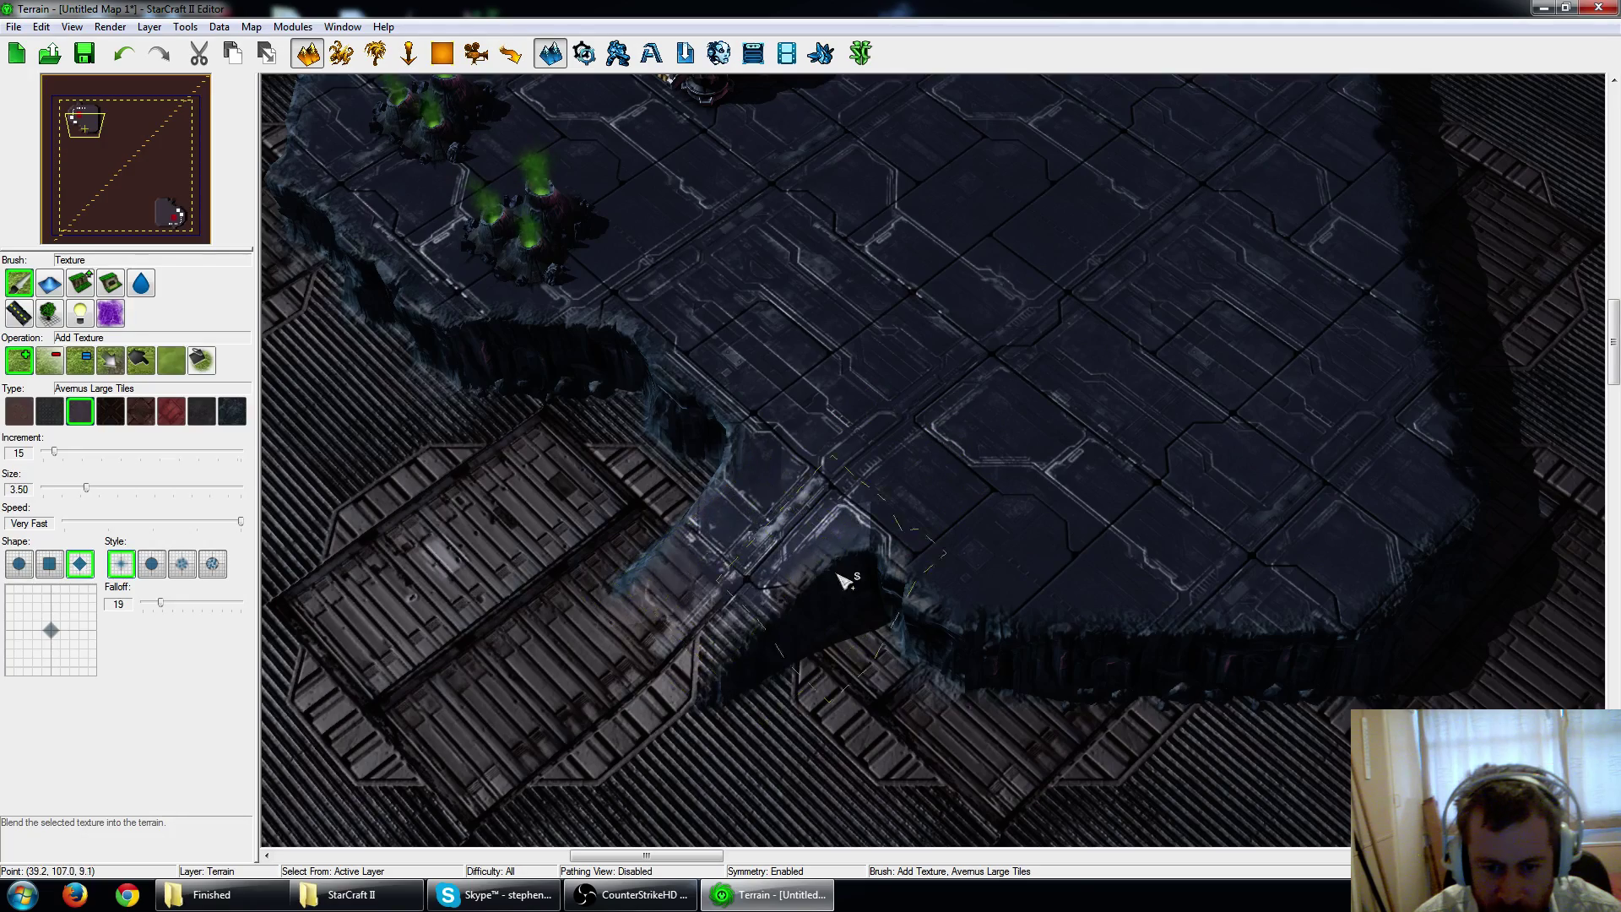
{"action": "scroll", "coordinate": [840, 561], "scroll_direction": "down", "scroll_amount": 5}
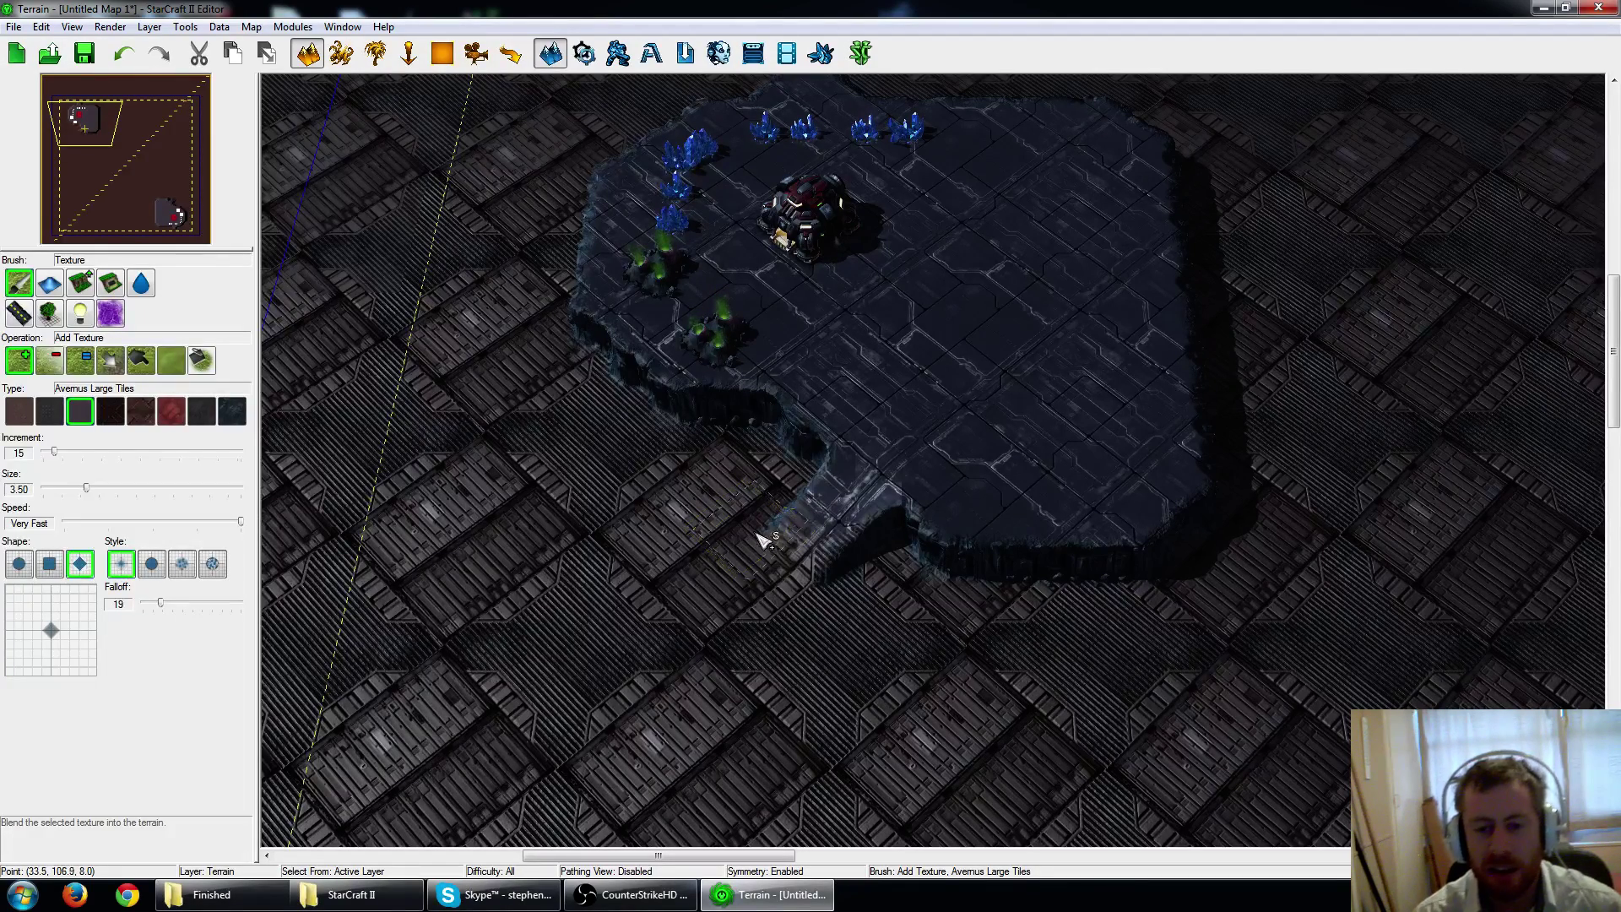
{"action": "key", "text": "Escape"}
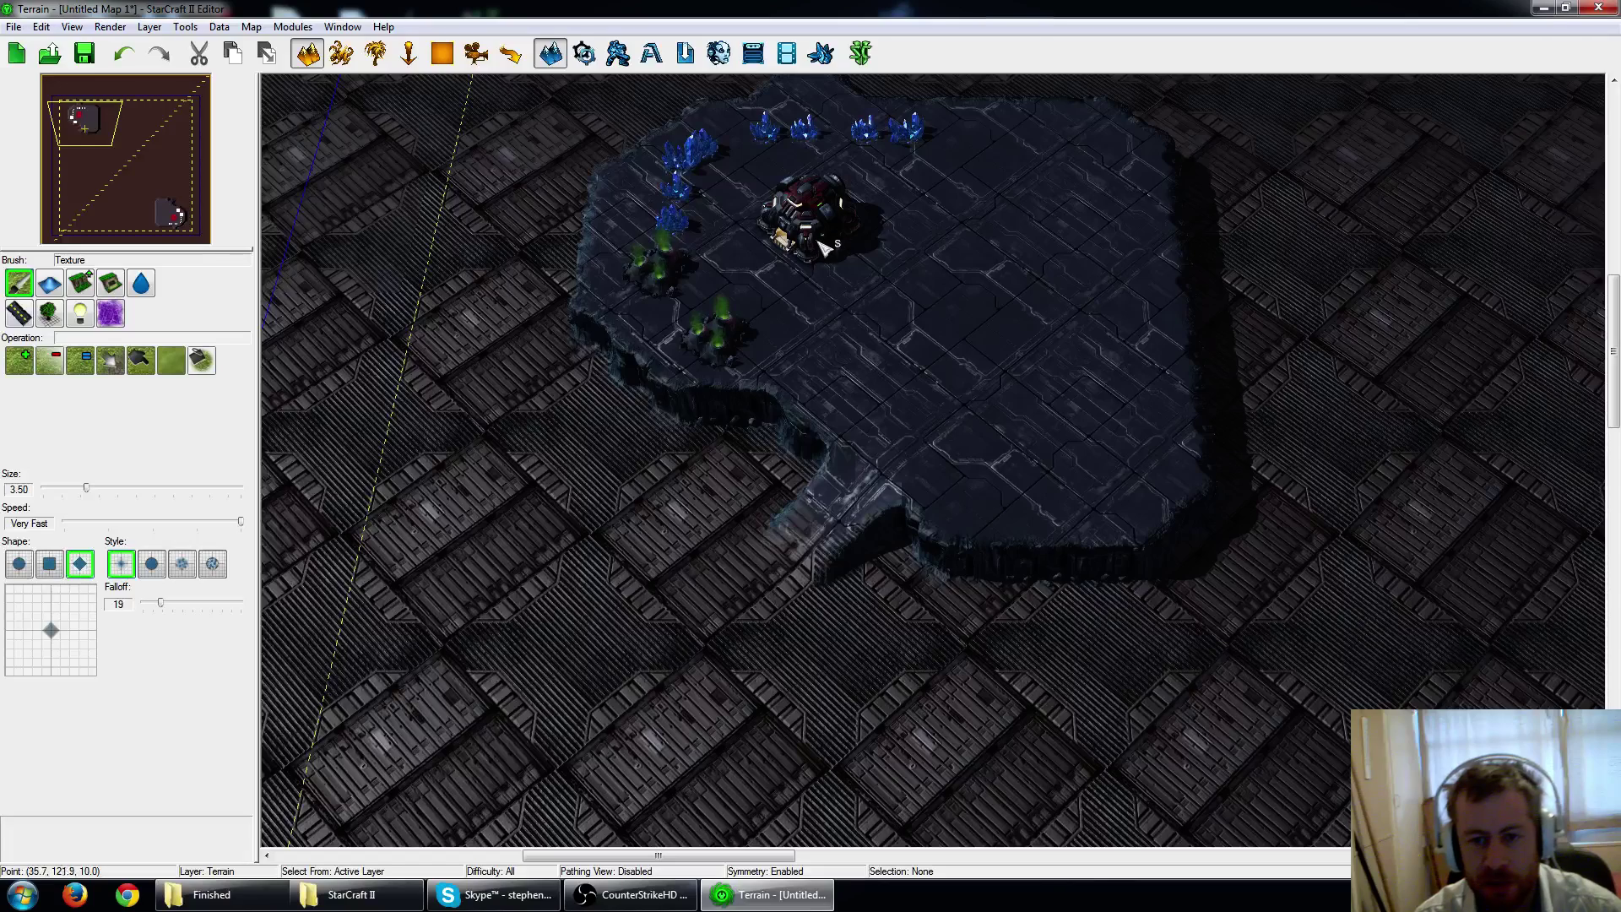
Delete the Command Center from the main base and check the mirrored base in the opposite corner.
{"action": "left_click", "coordinate": [343, 56]}
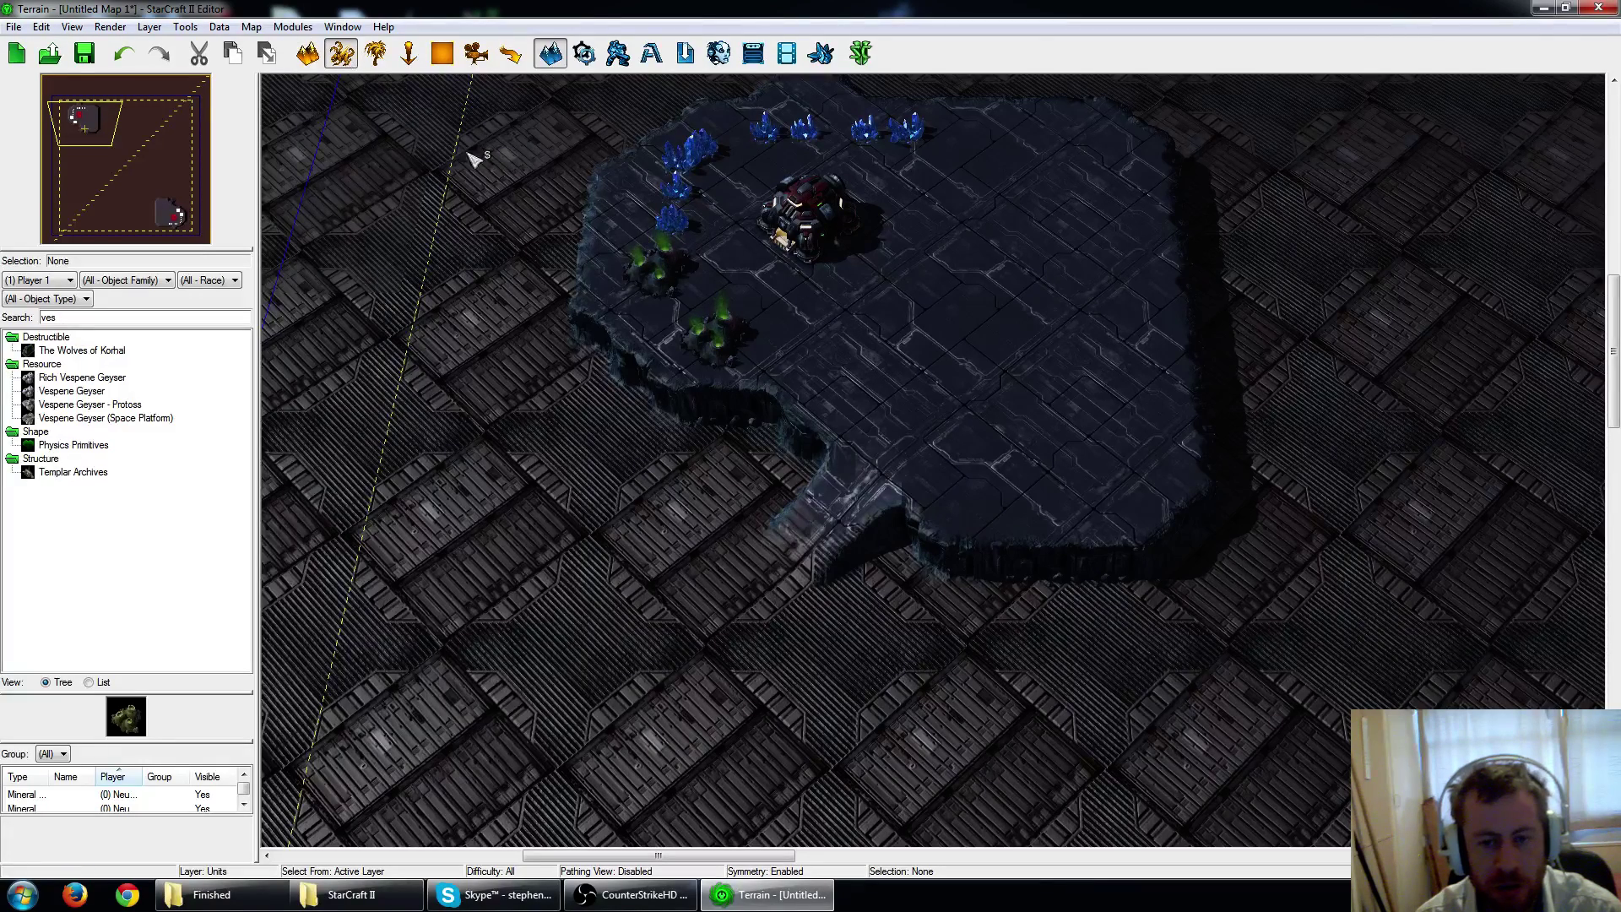
{"action": "left_click", "coordinate": [803, 222]}
{"action": "key", "text": "Delete"}
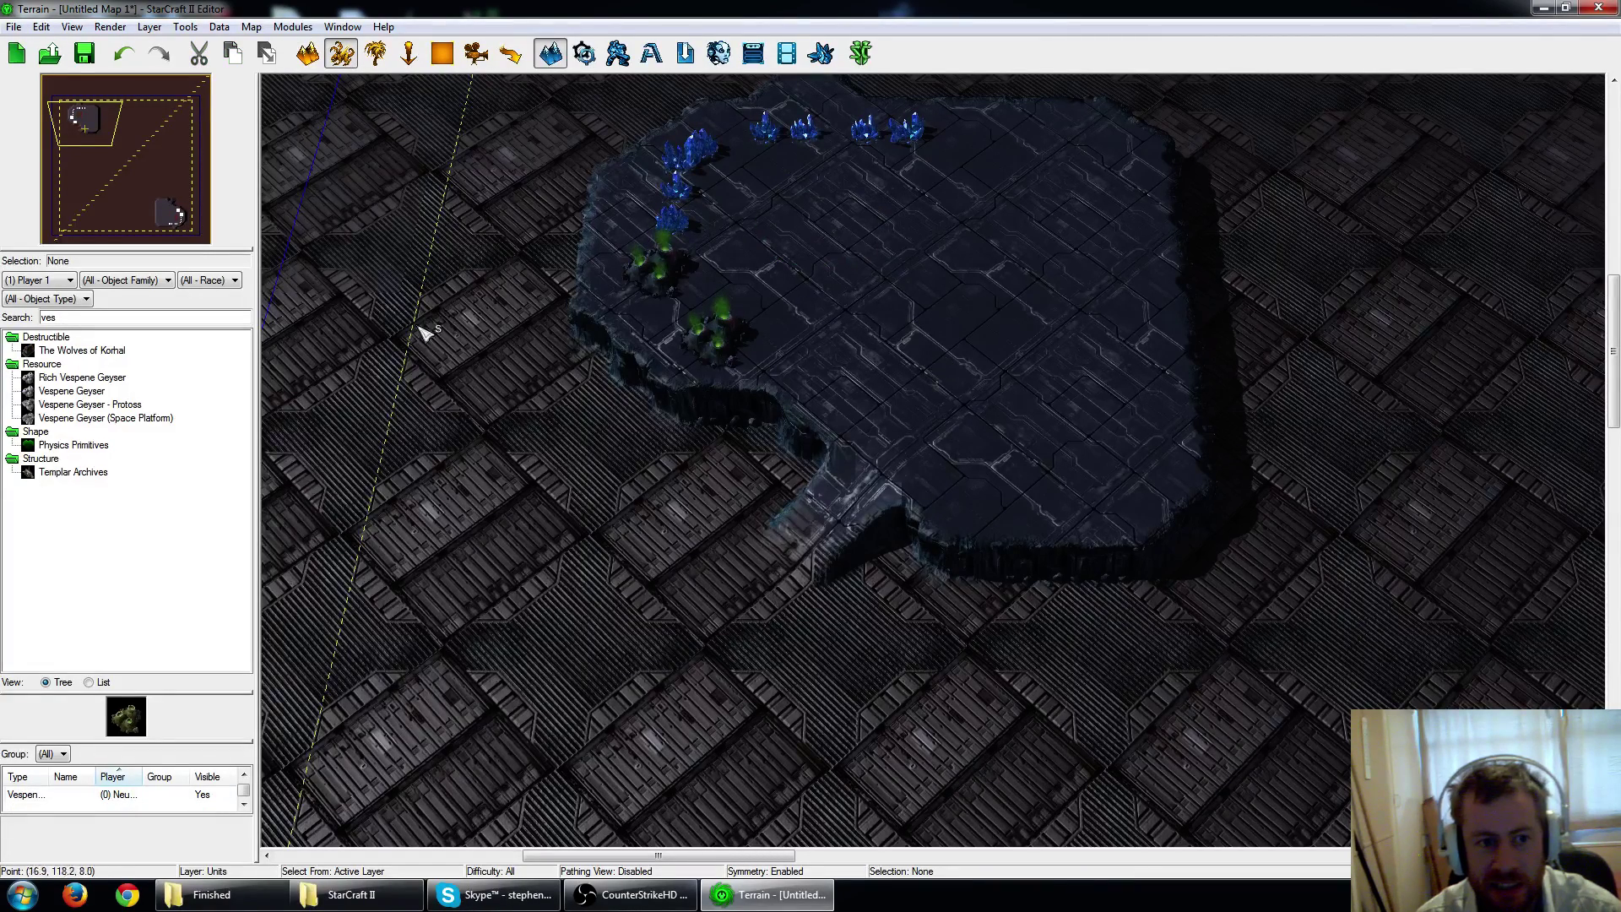
{"action": "left_click", "coordinate": [179, 222]}
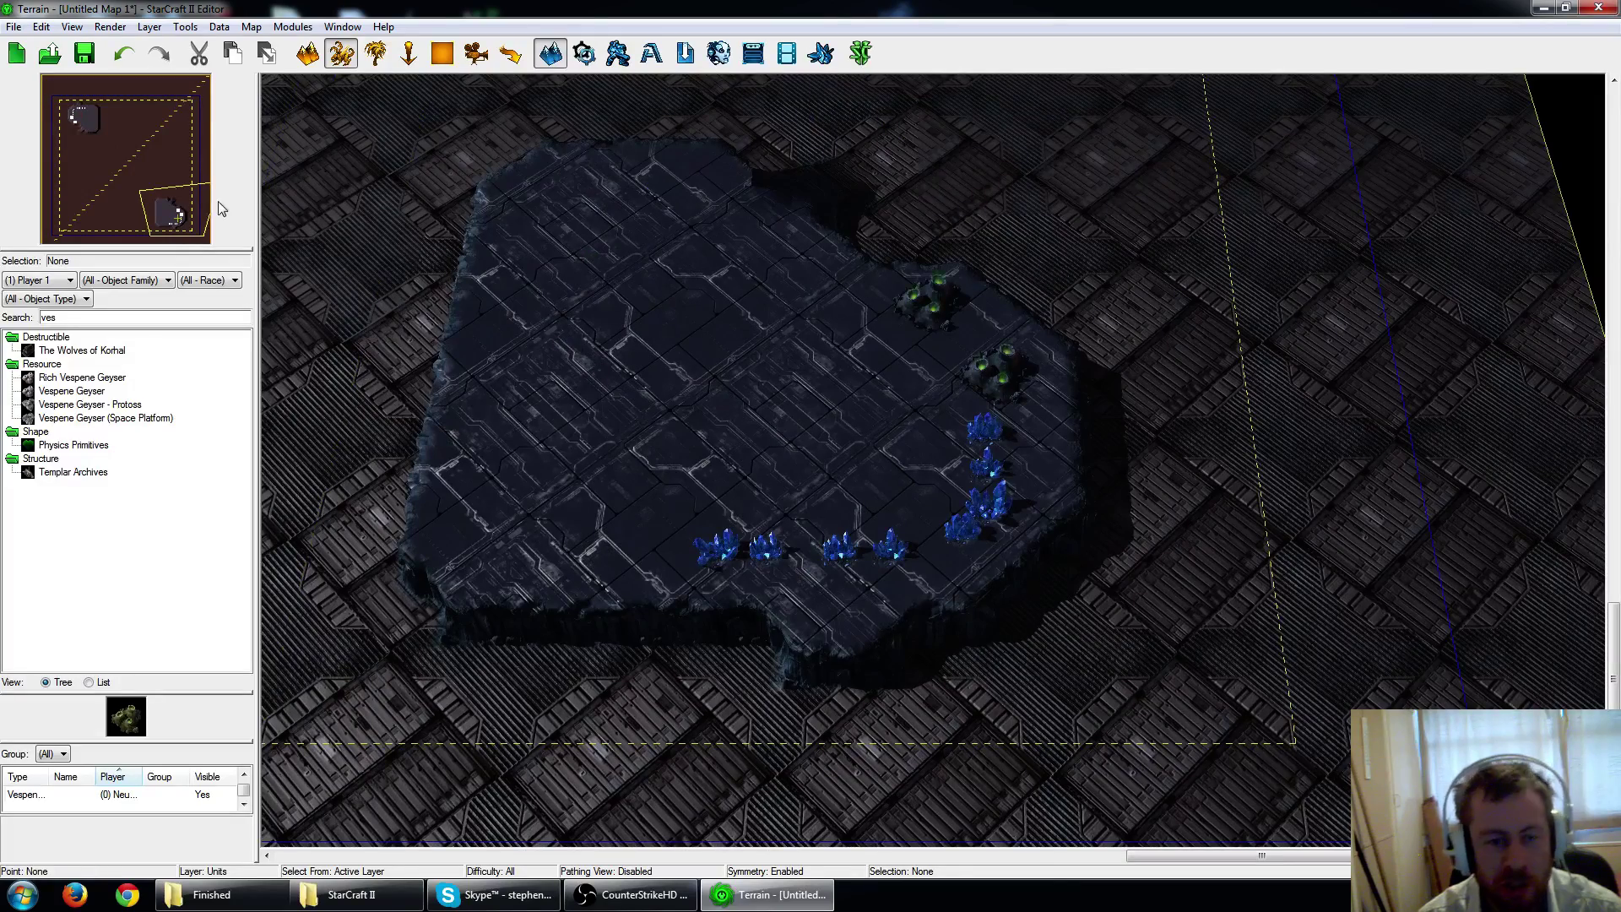
Try a start location close to the mineral line in the upper-left main base, and undo its placement.
{"action": "left_click", "coordinate": [94, 116]}
{"action": "scroll", "coordinate": [812, 342], "scroll_direction": "up", "scroll_amount": 5}
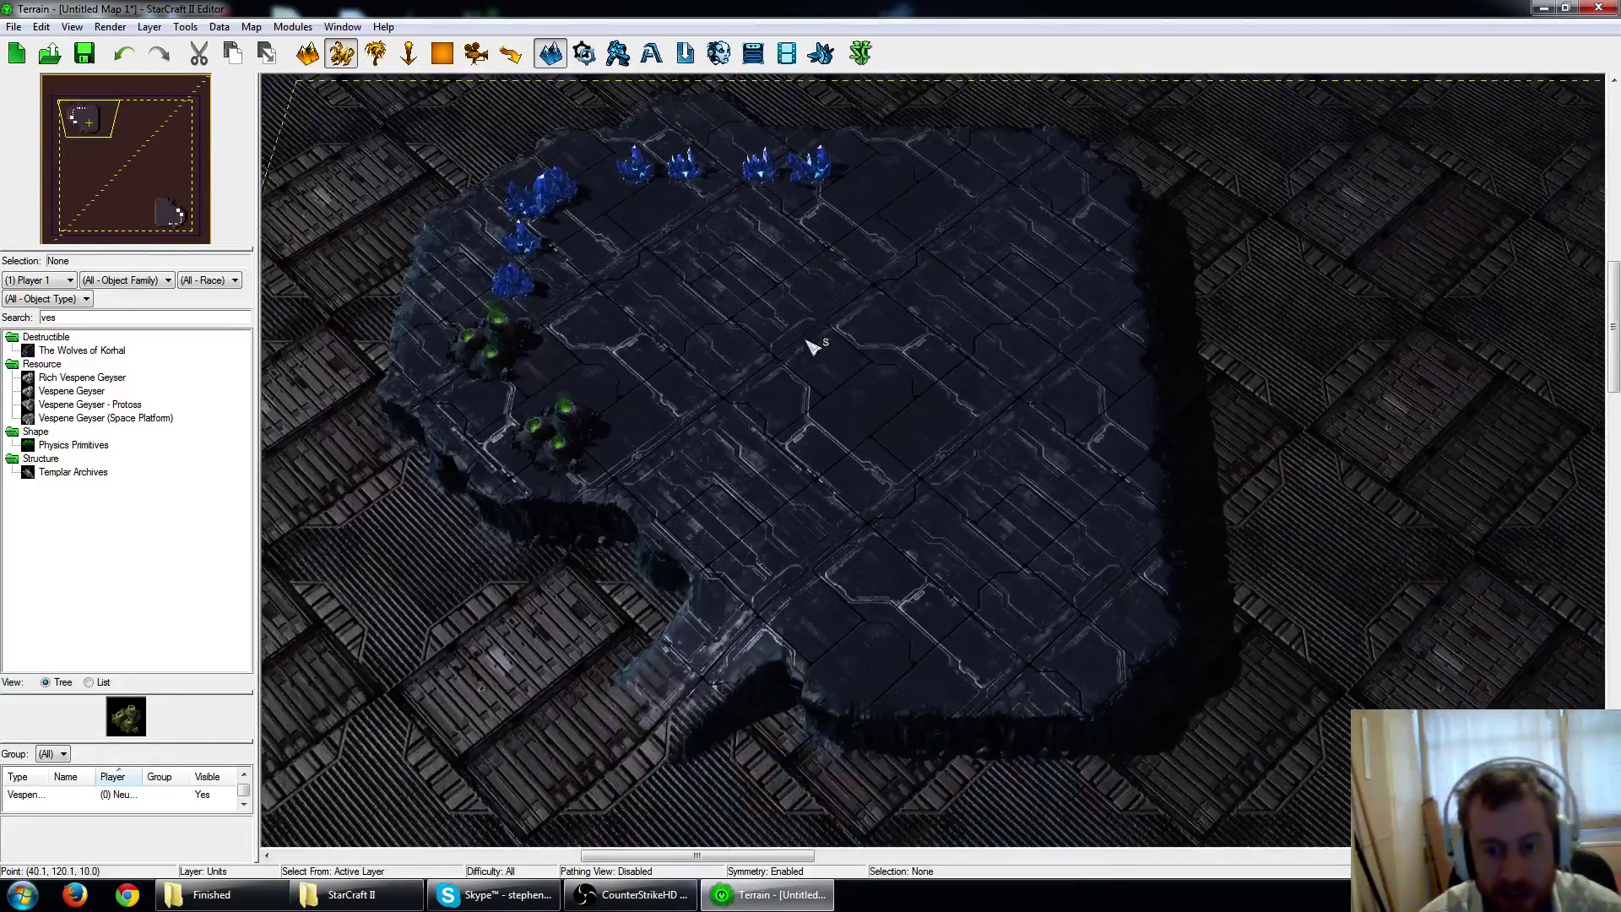
{"action": "scroll", "coordinate": [785, 342], "scroll_direction": "down", "scroll_amount": 3}
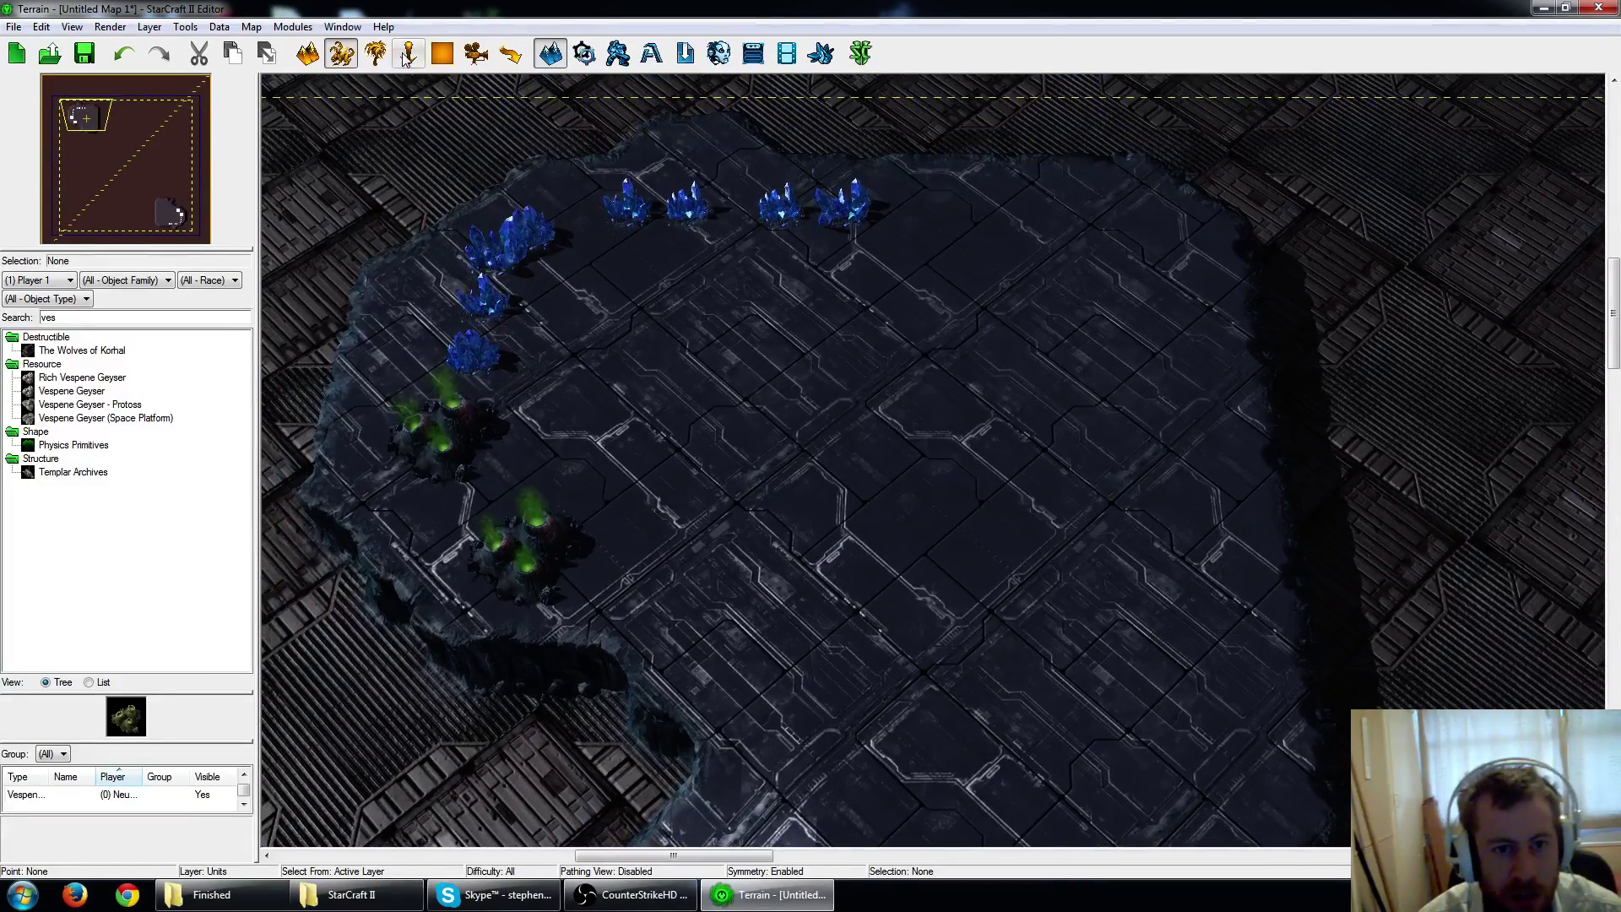
{"action": "left_click", "coordinate": [406, 56]}
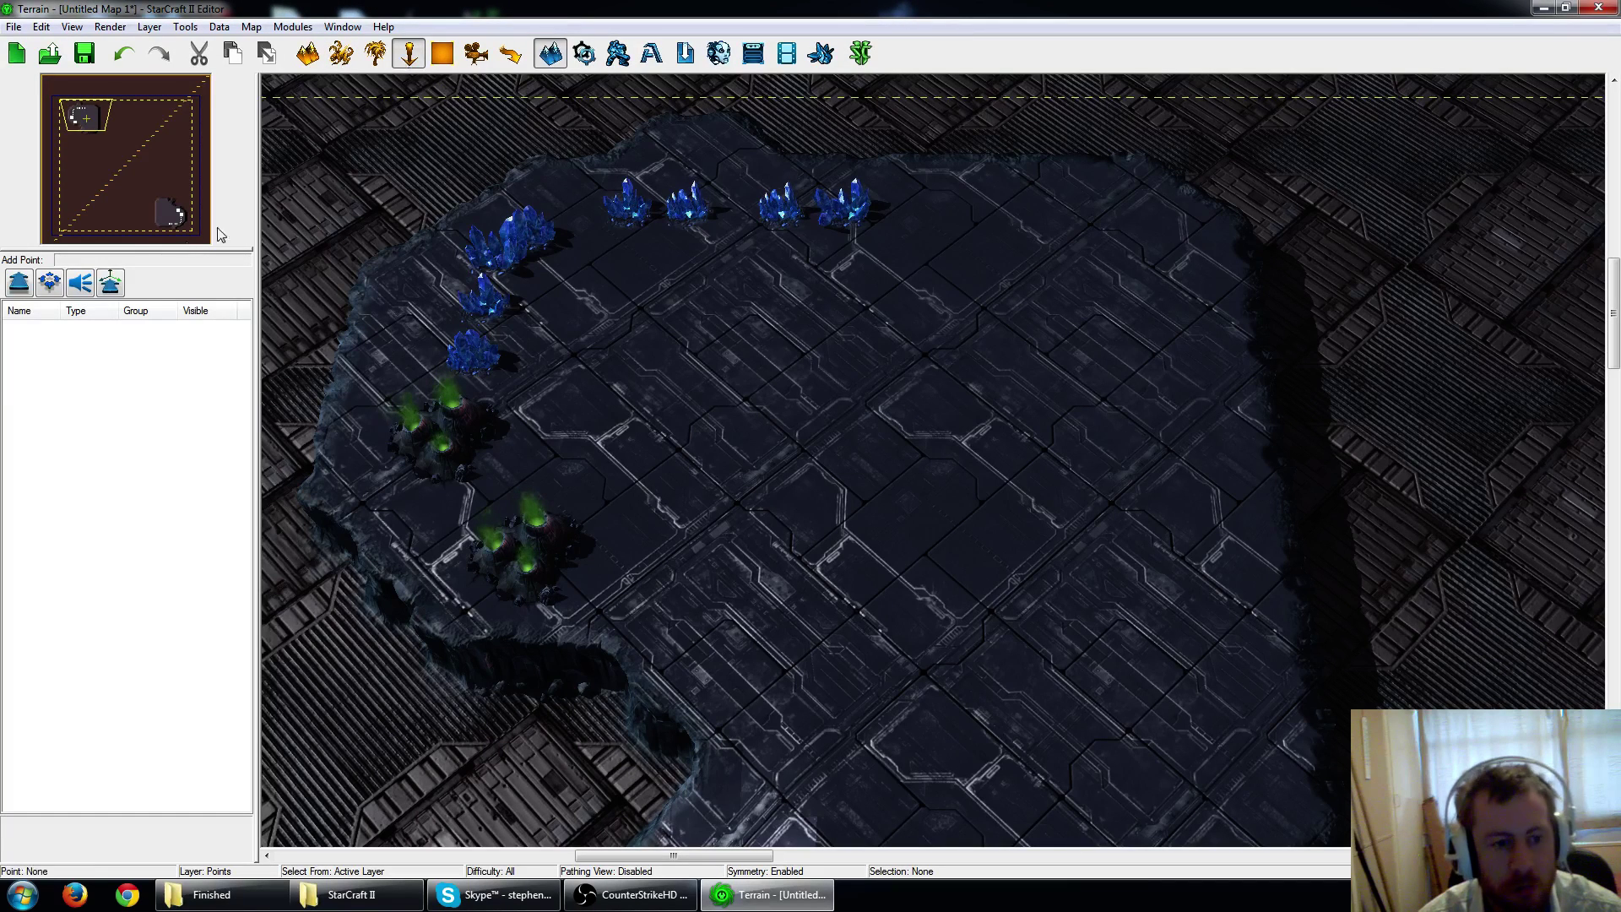
{"action": "left_click", "coordinate": [51, 283]}
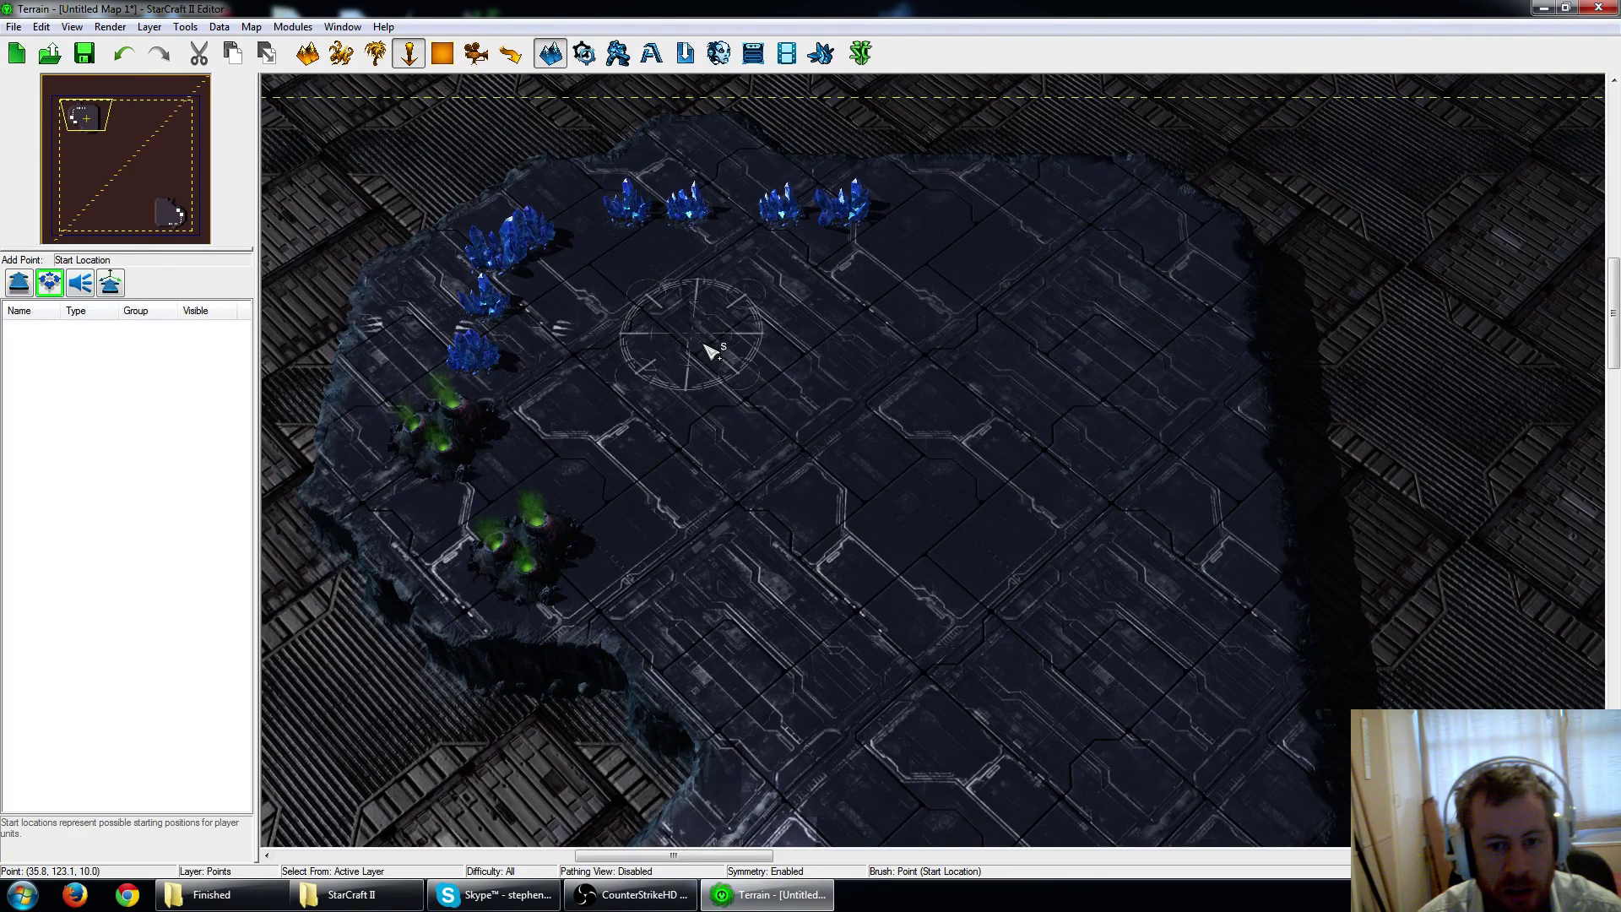
{"action": "left_click", "coordinate": [626, 307]}
{"action": "scroll", "coordinate": [937, 403], "scroll_direction": "up", "scroll_amount": 2}
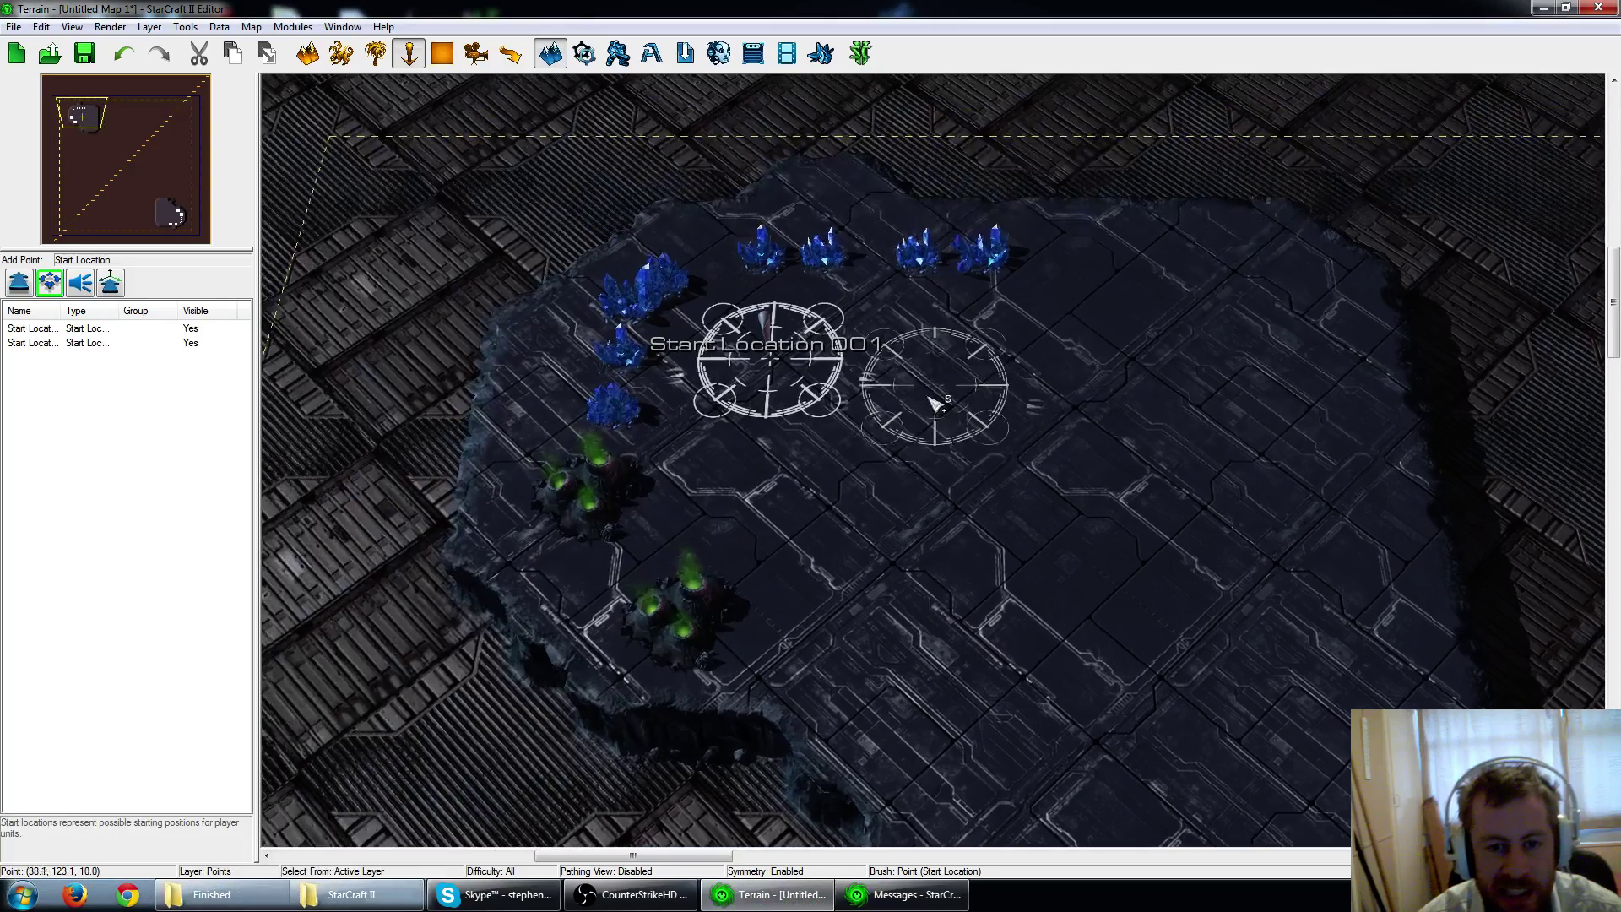
{"action": "scroll", "coordinate": [937, 403], "scroll_direction": "up", "scroll_amount": 2}
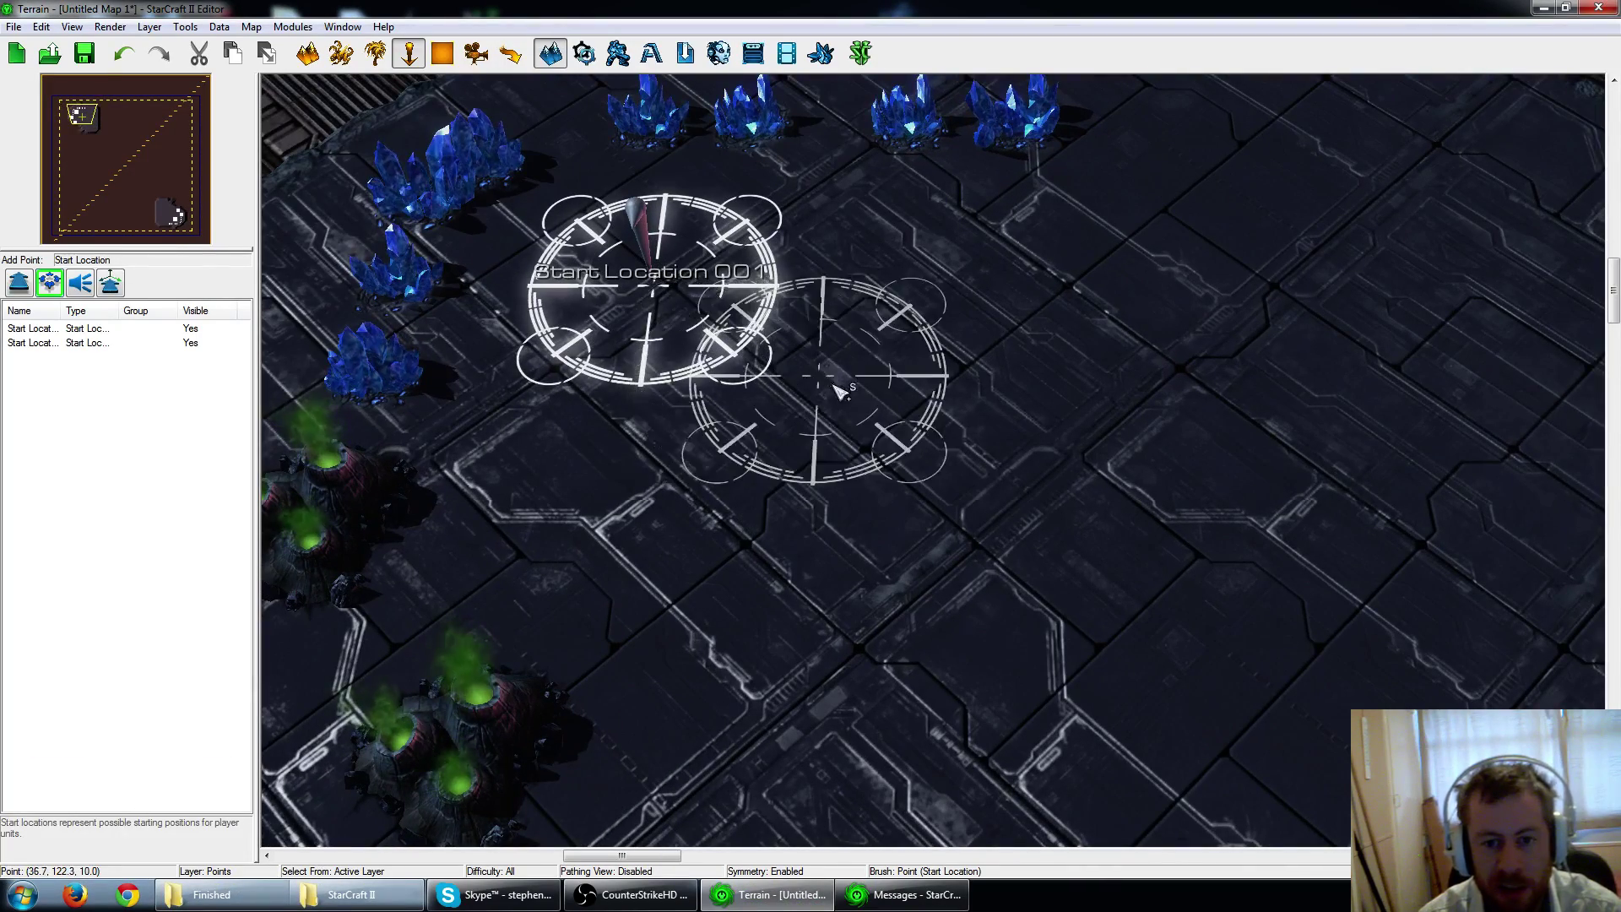
{"action": "key", "text": "Escape"}
{"action": "key", "text": "ctrl+z"}
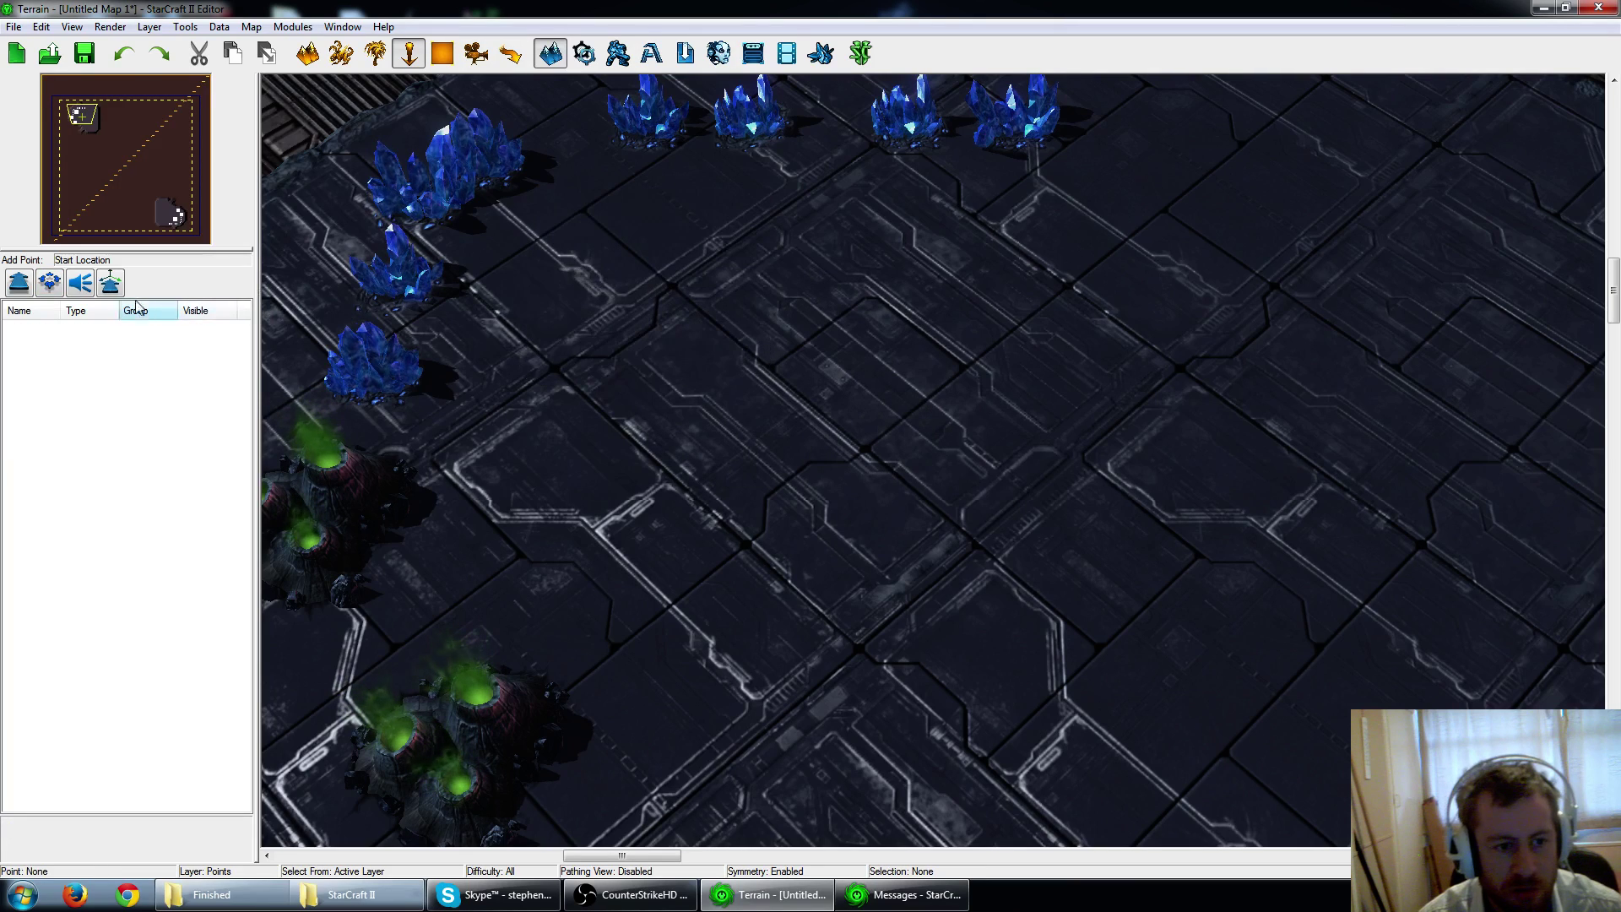
Place a start location in the main base, slightly farther from the mineral line, and end placement.
{"action": "left_click", "coordinate": [50, 283]}
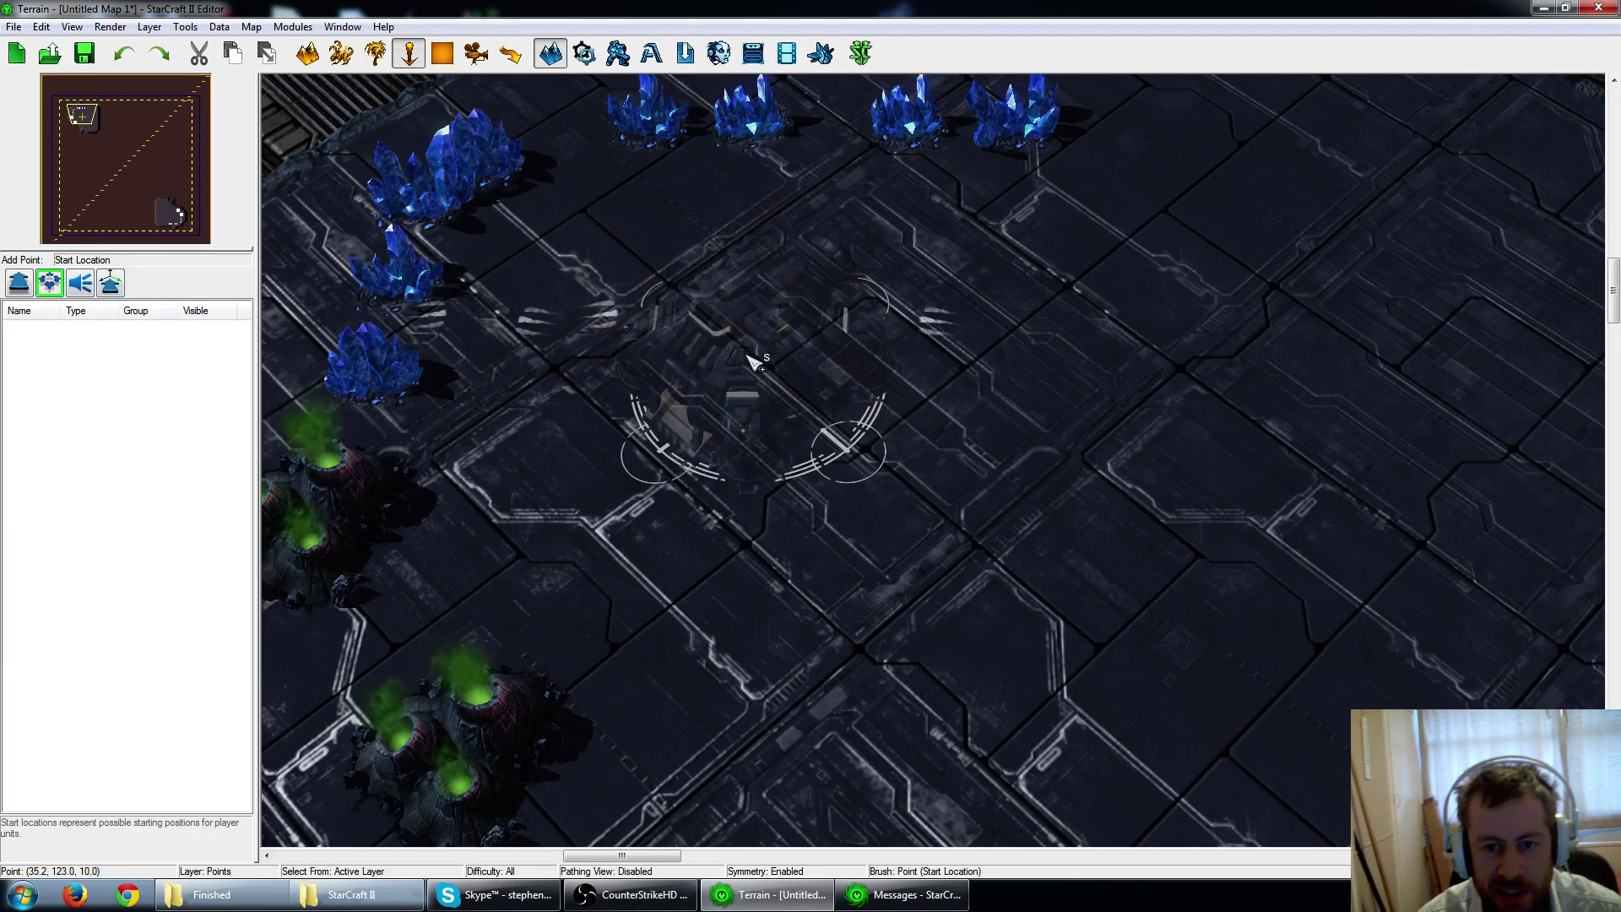
{"action": "left_click", "coordinate": [764, 370]}
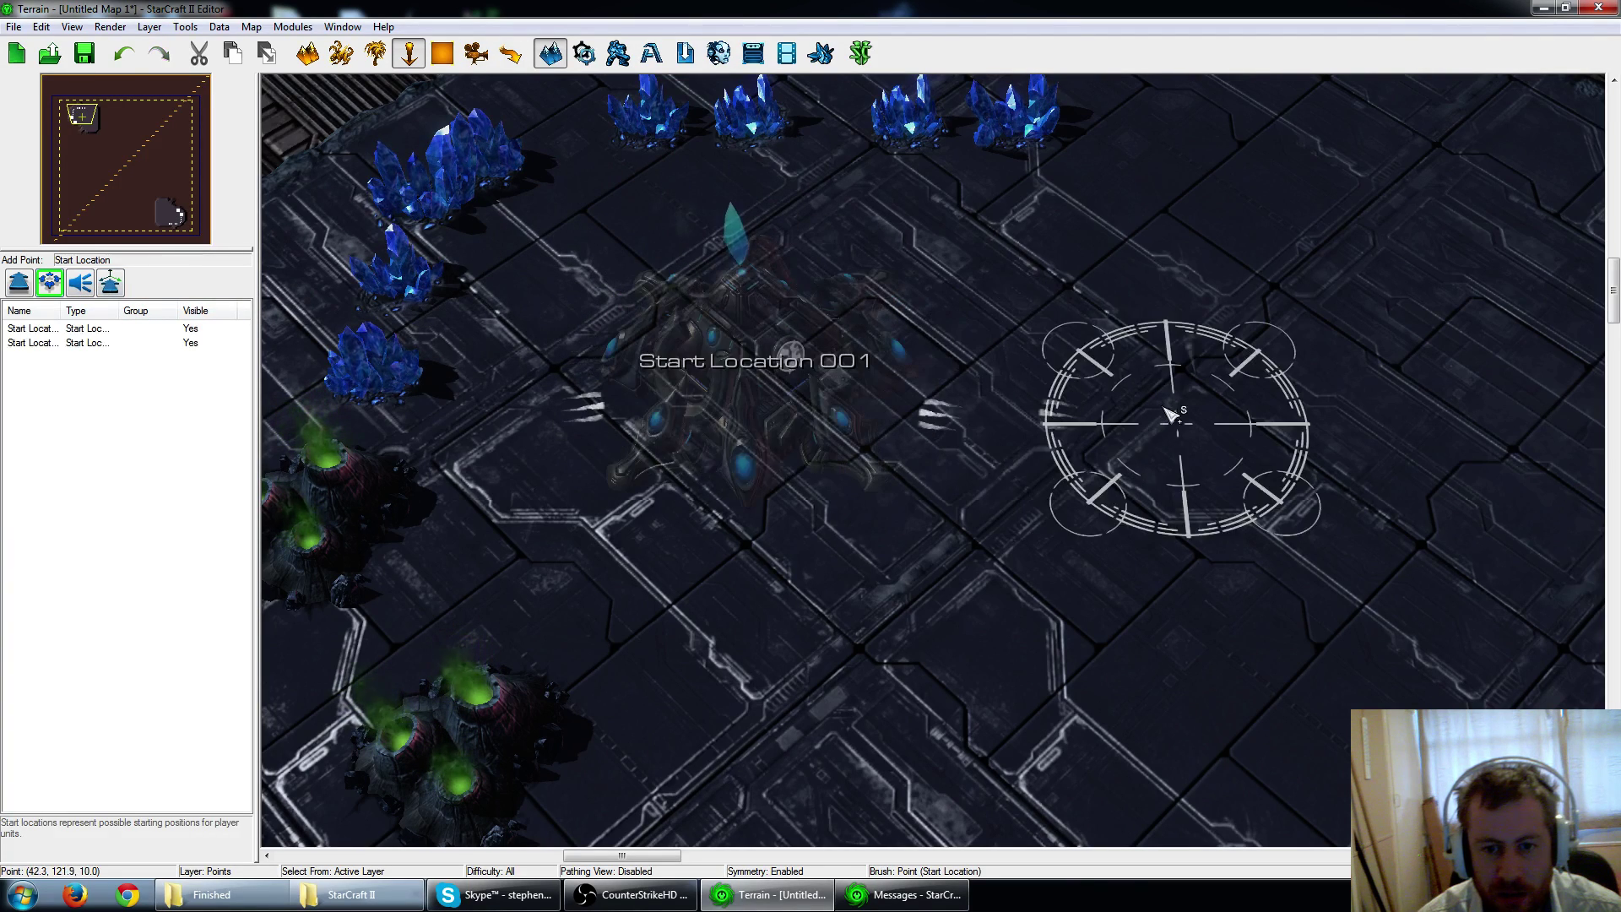
{"action": "scroll", "coordinate": [949, 423], "scroll_direction": "down", "scroll_amount": 3}
{"action": "scroll", "coordinate": [949, 422], "scroll_direction": "down", "scroll_amount": 2}
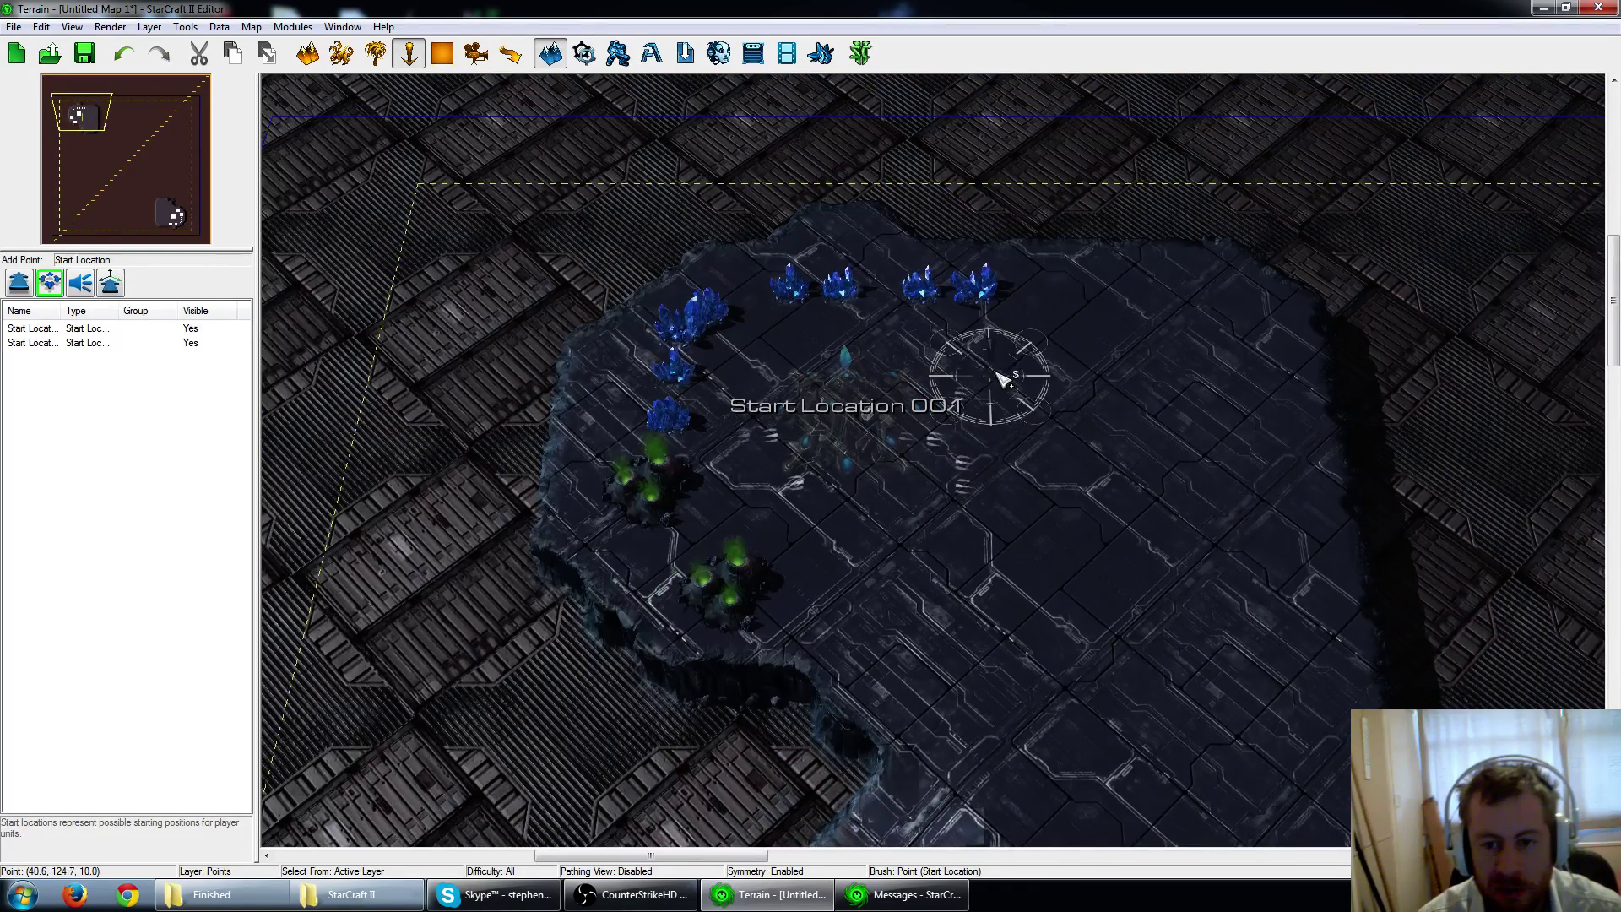
{"action": "scroll", "coordinate": [1038, 460], "scroll_direction": "down", "scroll_amount": 1}
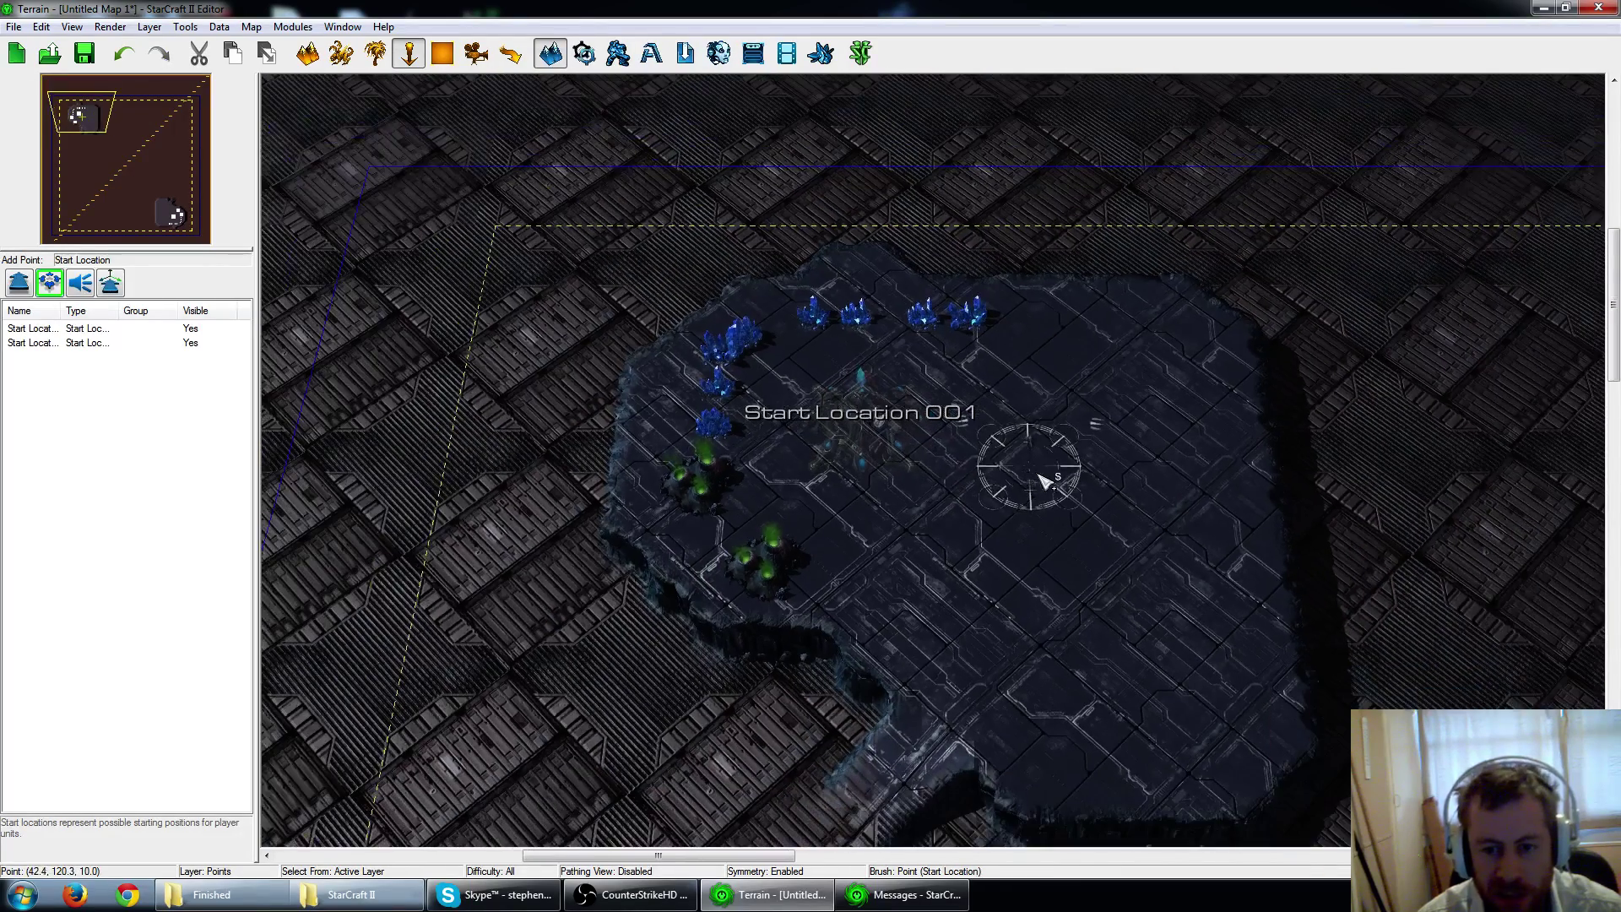
{"action": "key", "text": "Escape"}
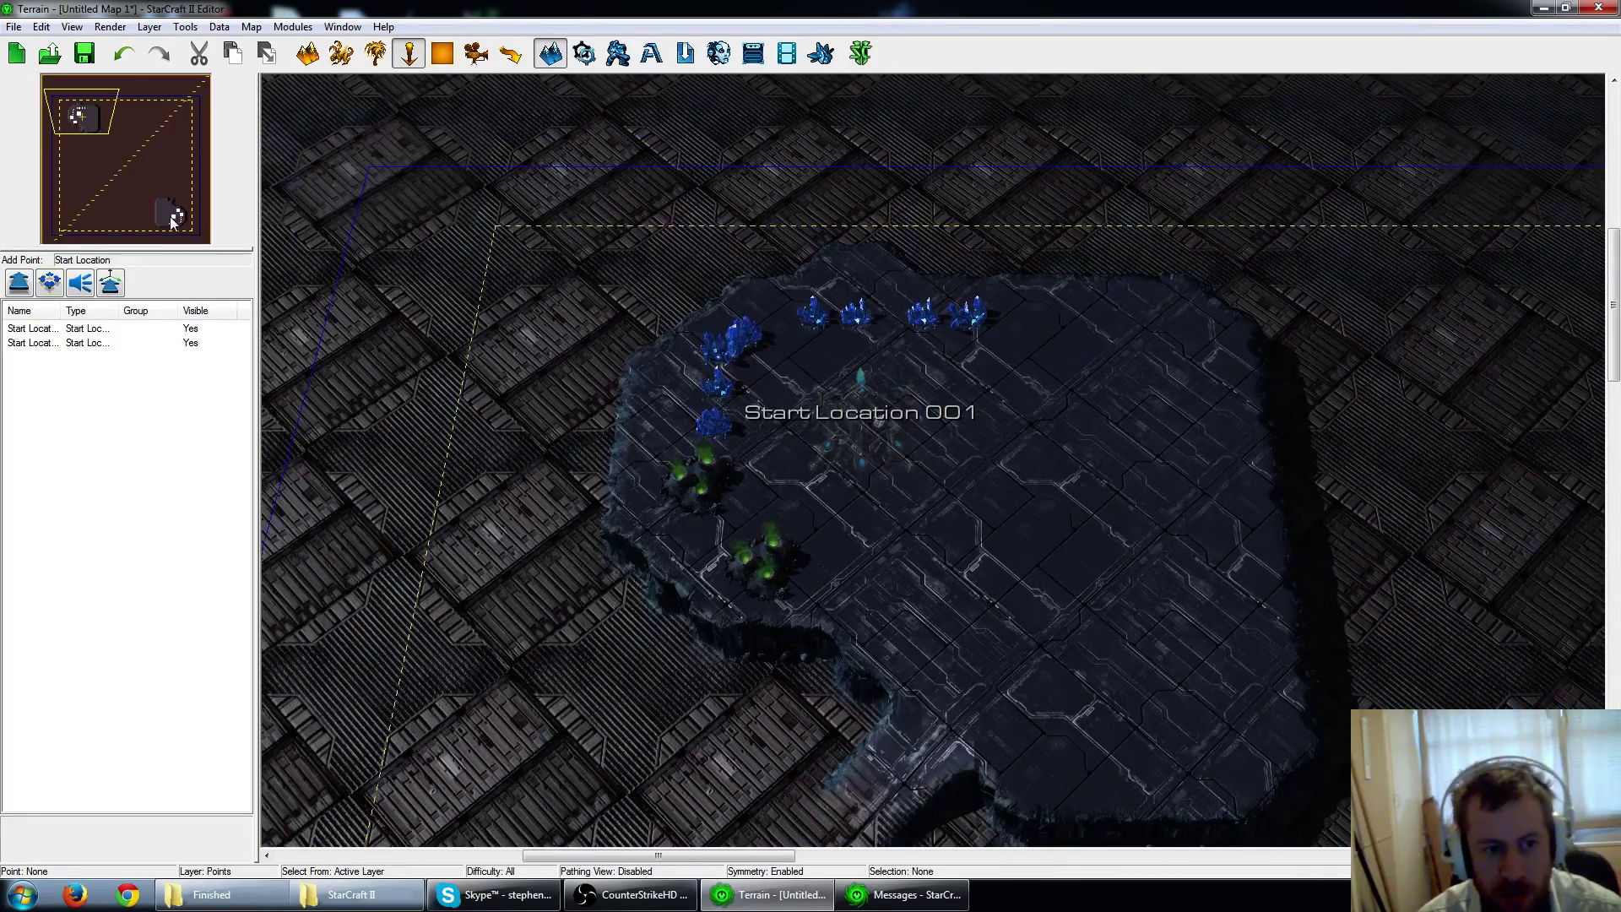
Examine the mirrored start location in the opposite base and compare it with the one in the upper-left main base.
{"action": "left_click", "coordinate": [170, 216]}
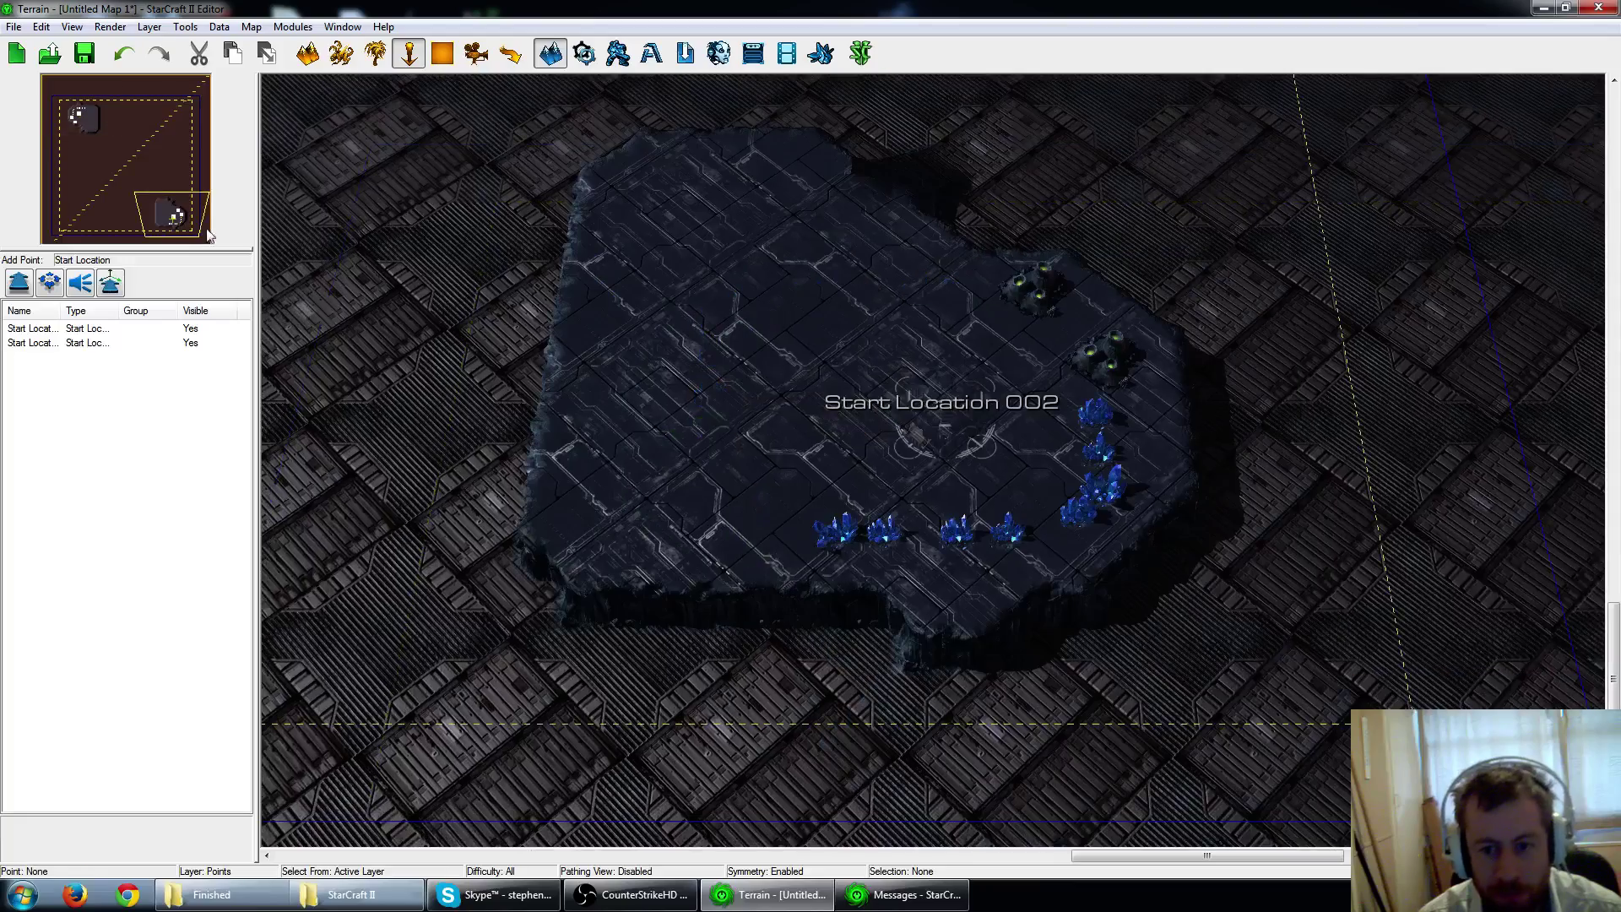
{"action": "scroll", "coordinate": [986, 385], "scroll_direction": "up", "scroll_amount": 3}
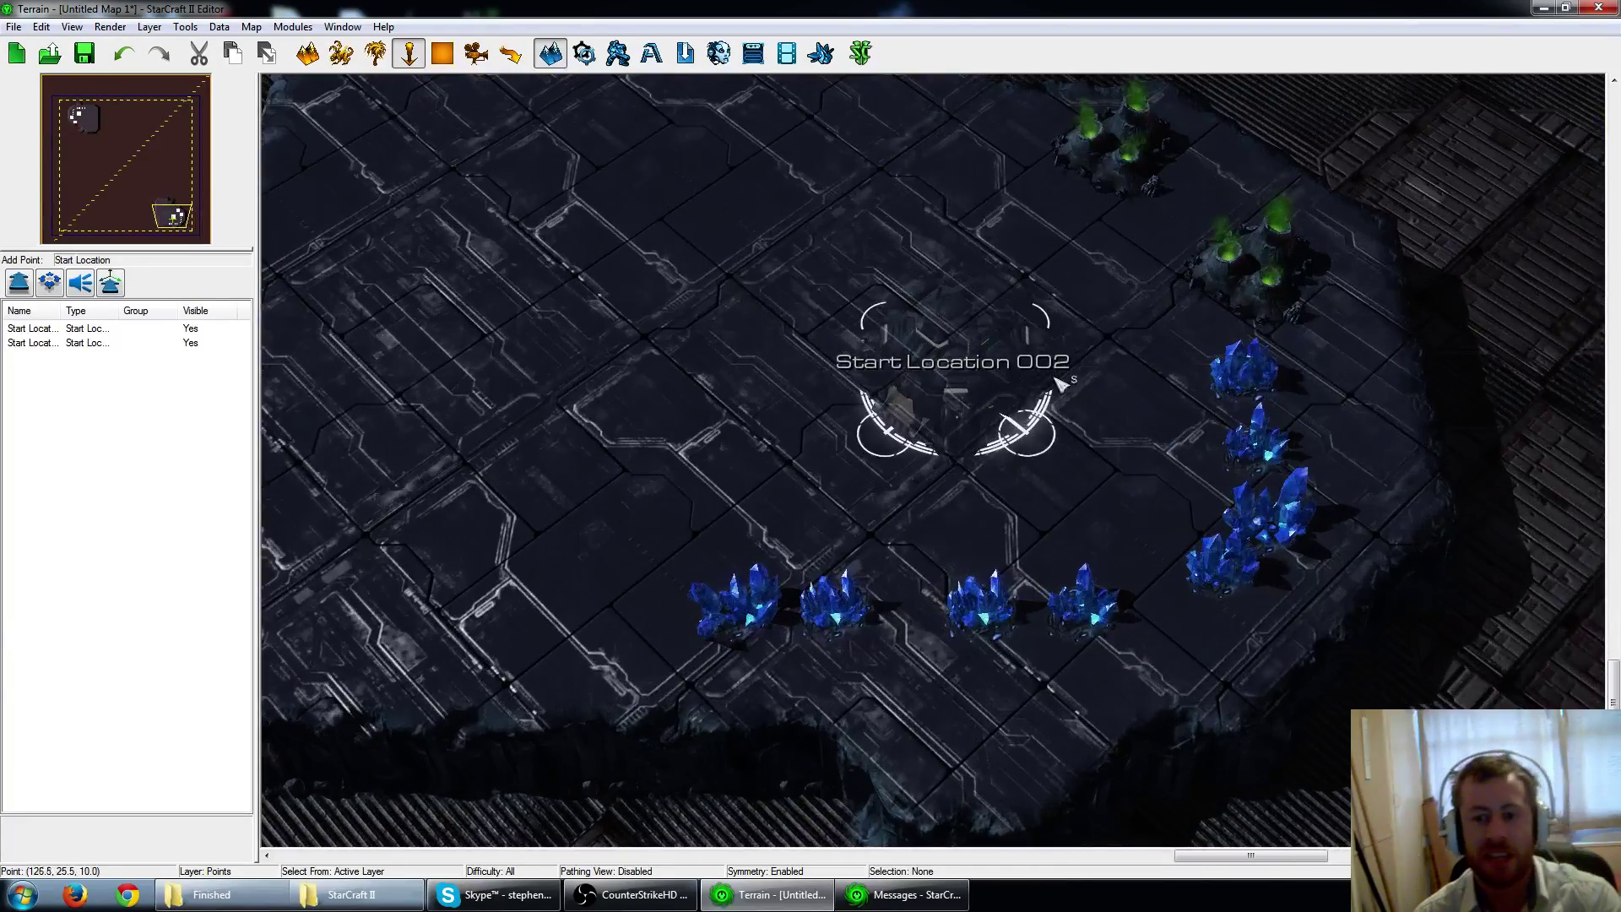
{"action": "scroll", "coordinate": [1060, 380], "scroll_direction": "down", "scroll_amount": 3}
{"action": "right_click_drag", "start_coordinate": [709, 157], "coordinate": [1131, 456]}
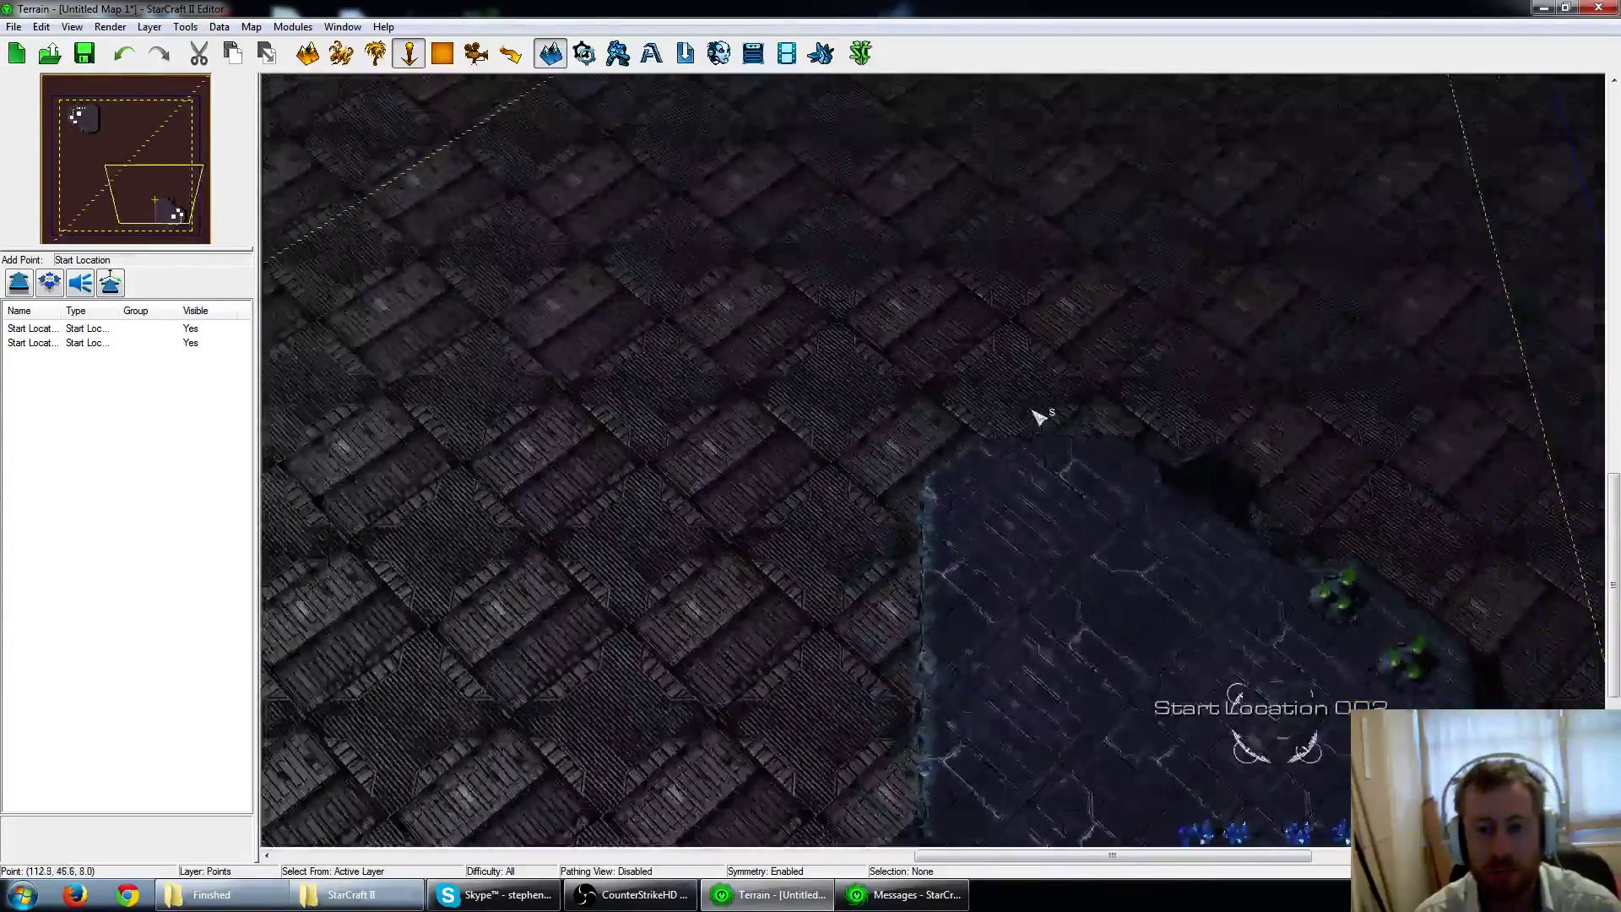
{"action": "scroll", "coordinate": [840, 343], "scroll_direction": "down", "scroll_amount": 3}
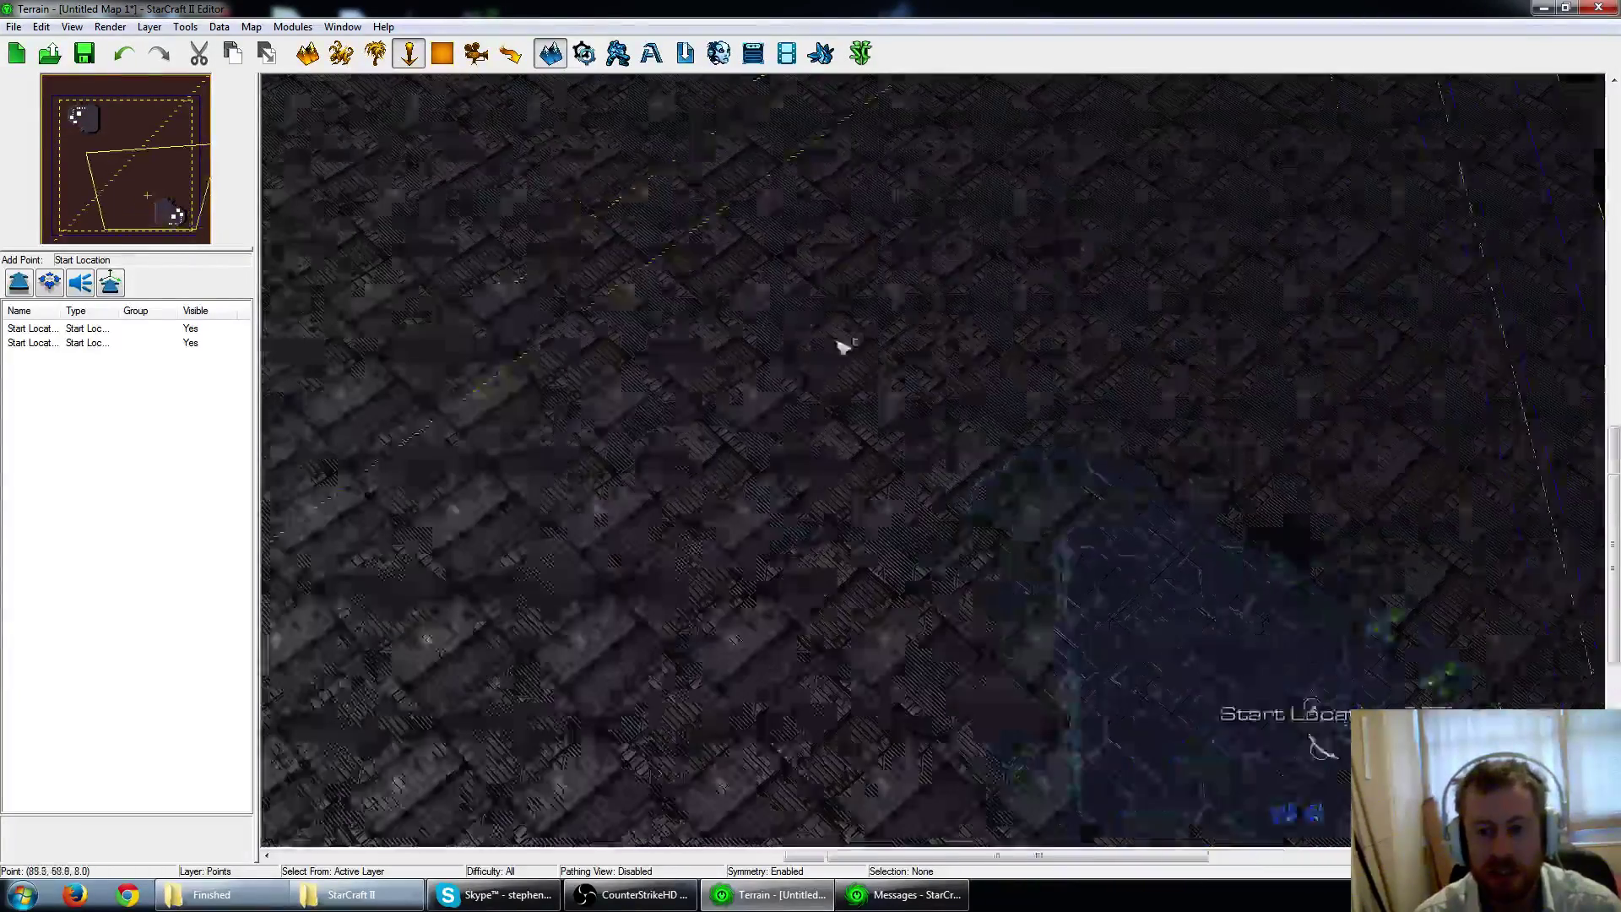
{"action": "right_click_drag", "start_coordinate": [760, 254], "coordinate": [995, 416]}
{"action": "right_click_drag", "start_coordinate": [709, 254], "coordinate": [833, 425]}
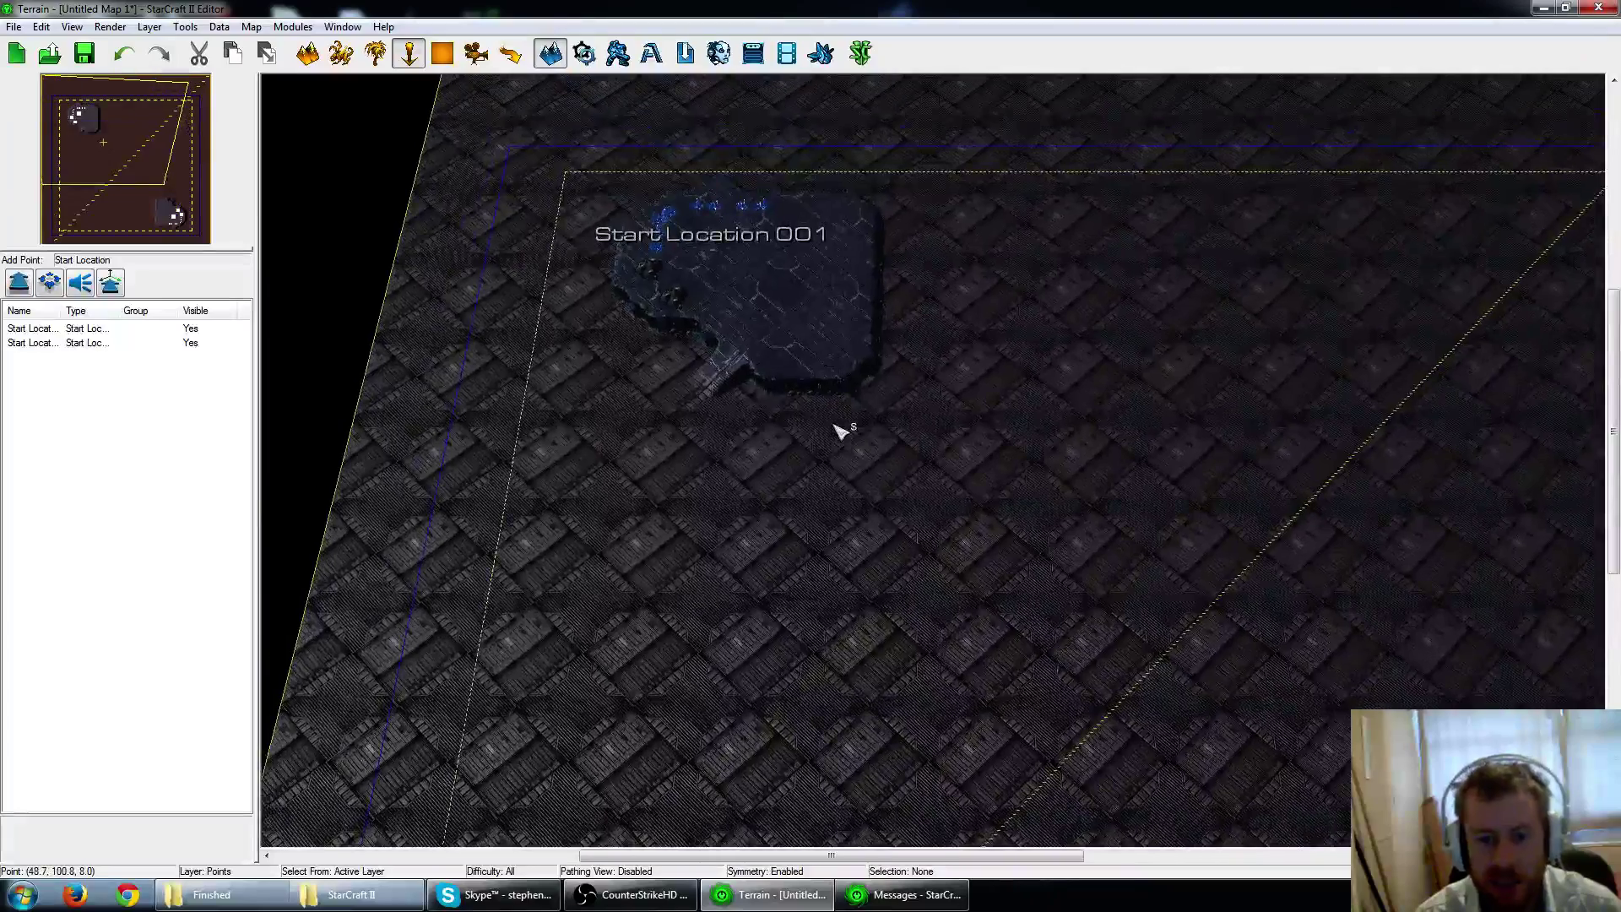
{"action": "scroll", "coordinate": [841, 431], "scroll_direction": "up", "scroll_amount": 3}
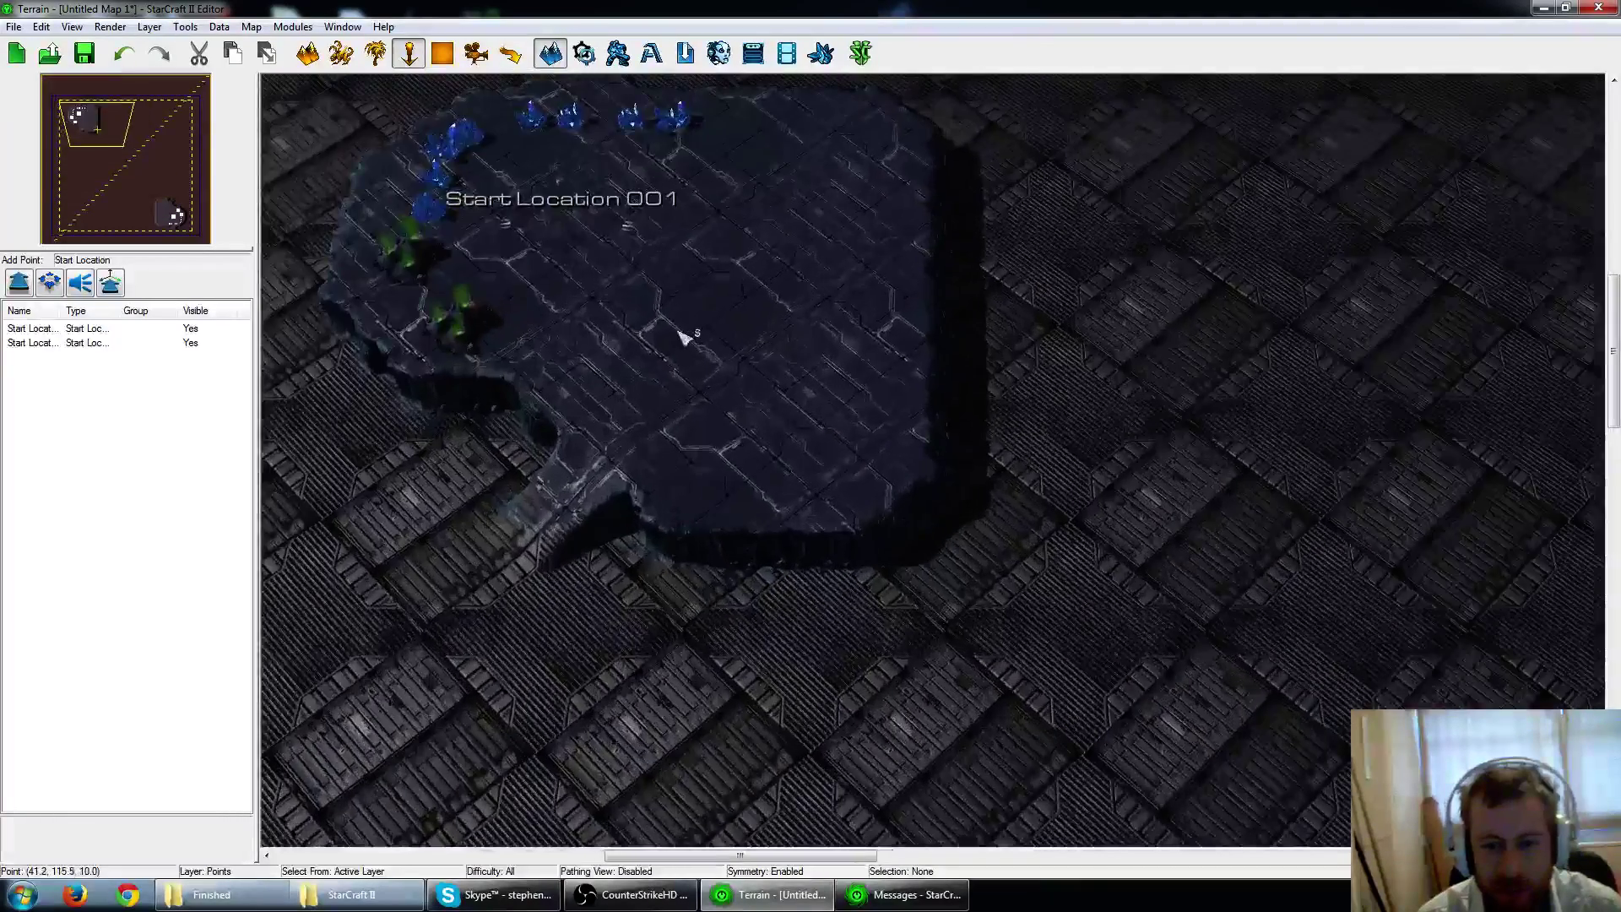
{"action": "scroll", "coordinate": [919, 485], "scroll_direction": "up", "scroll_amount": 3}
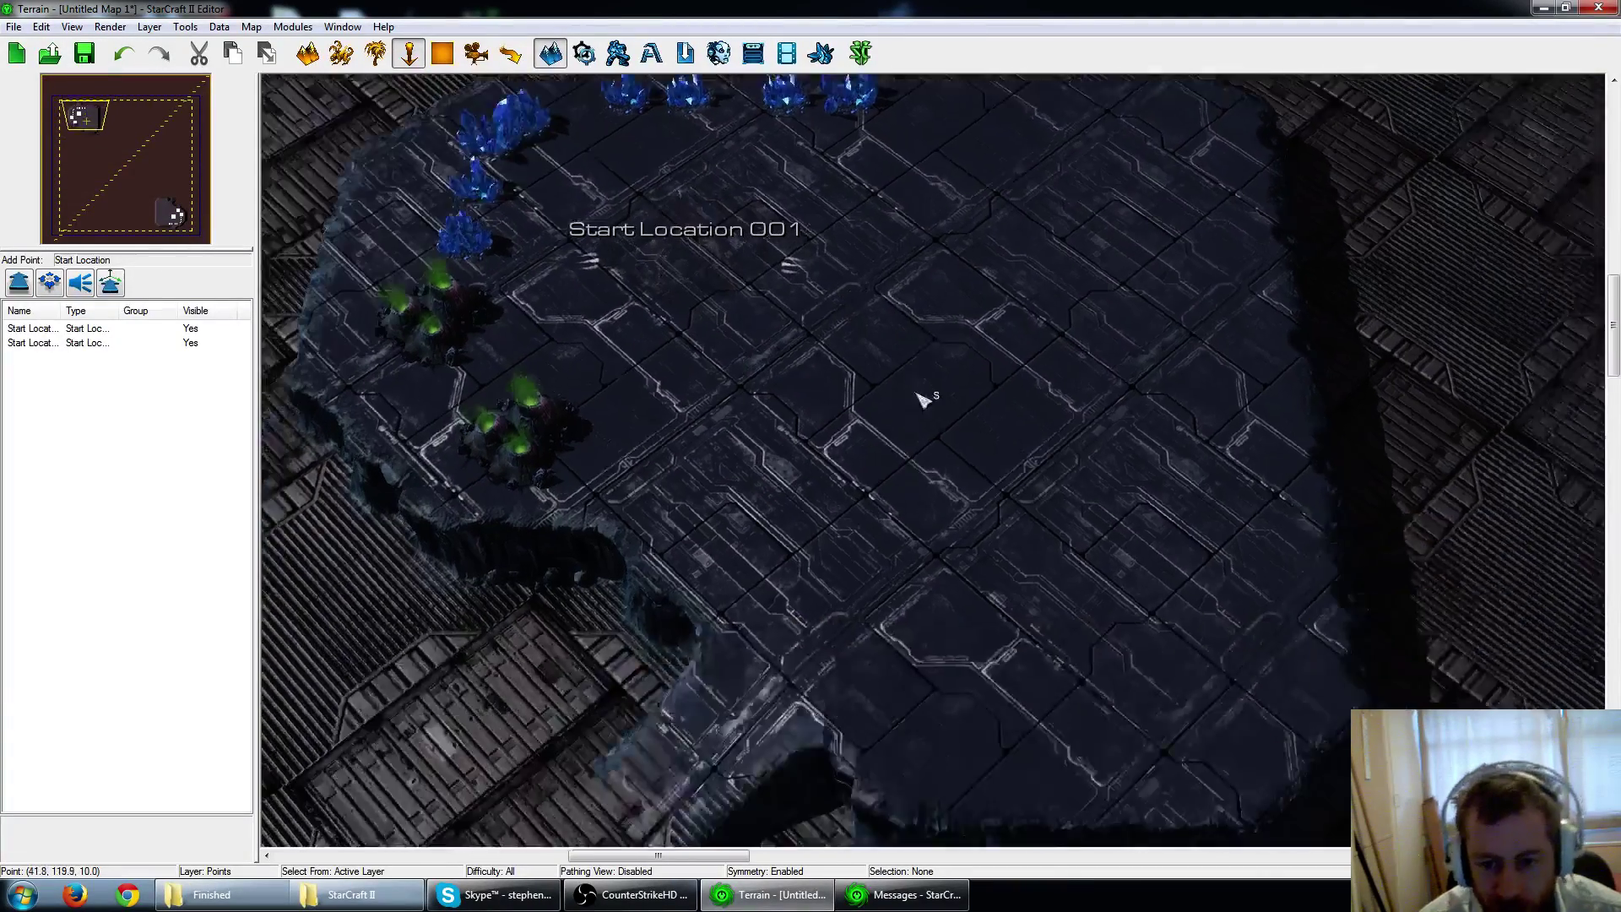
{"action": "key", "text": "Down"}
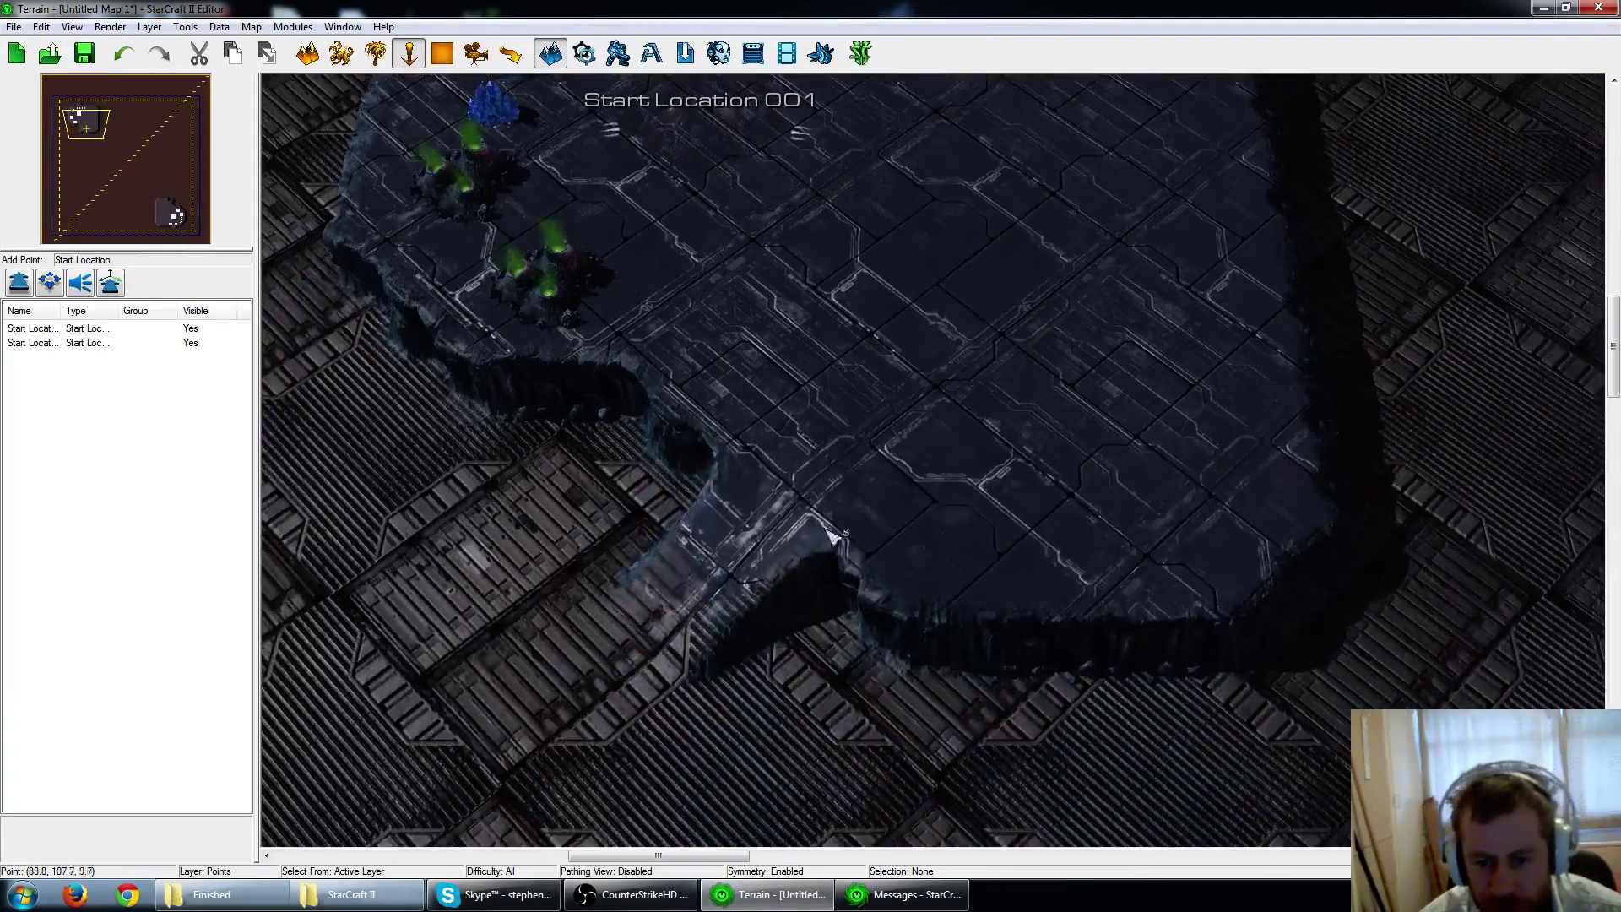
{"action": "key", "text": "Up"}
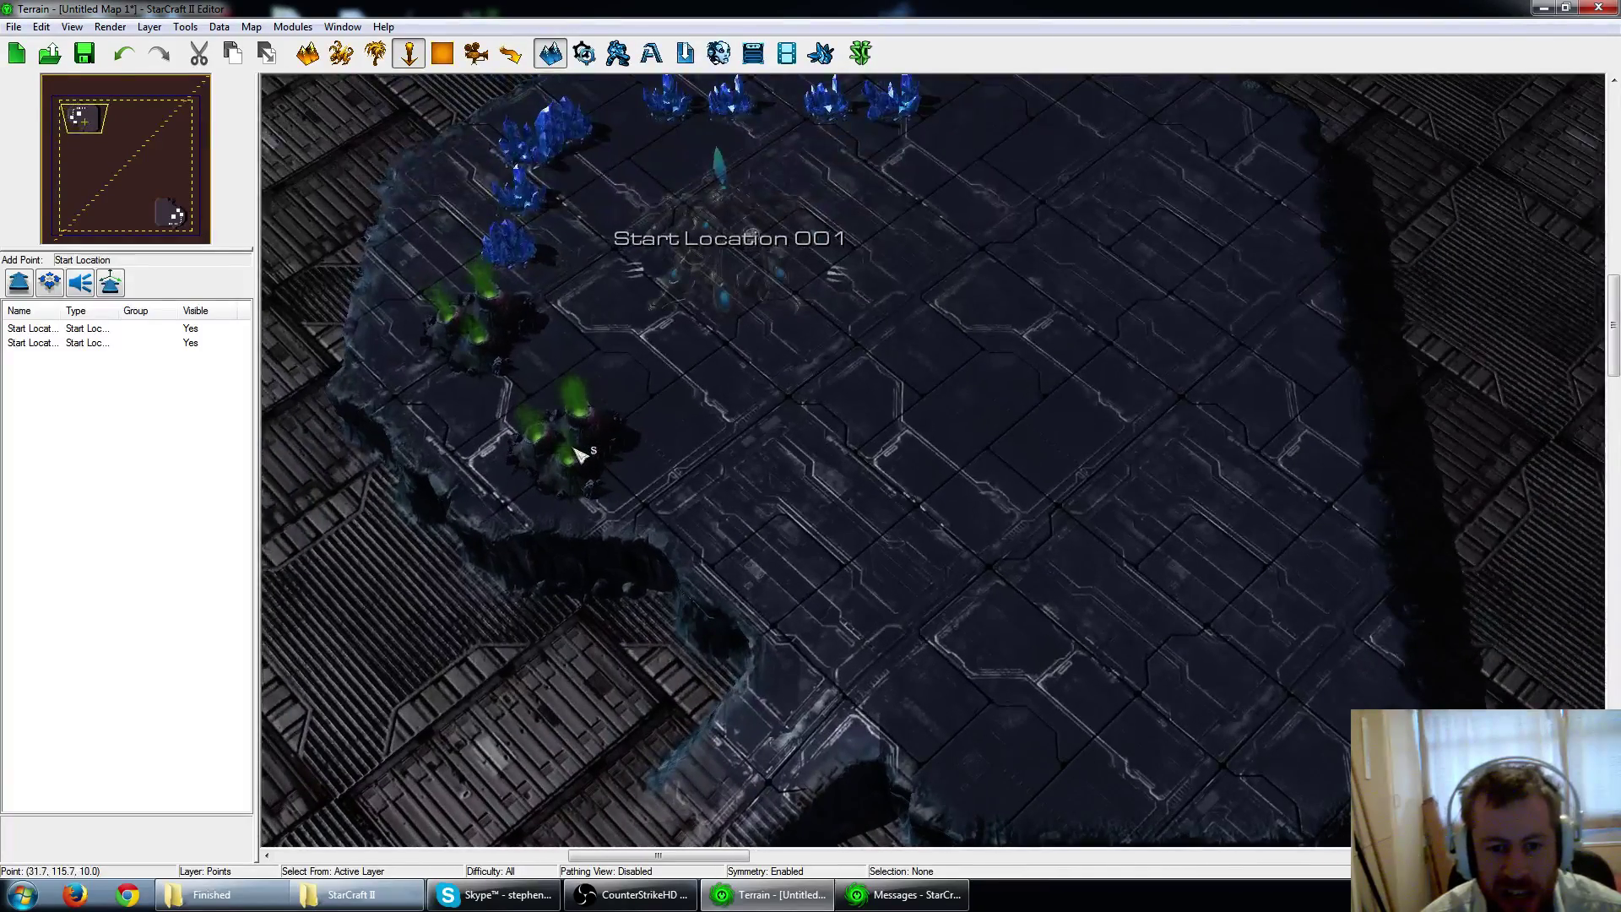
{"action": "key", "text": "Up"}
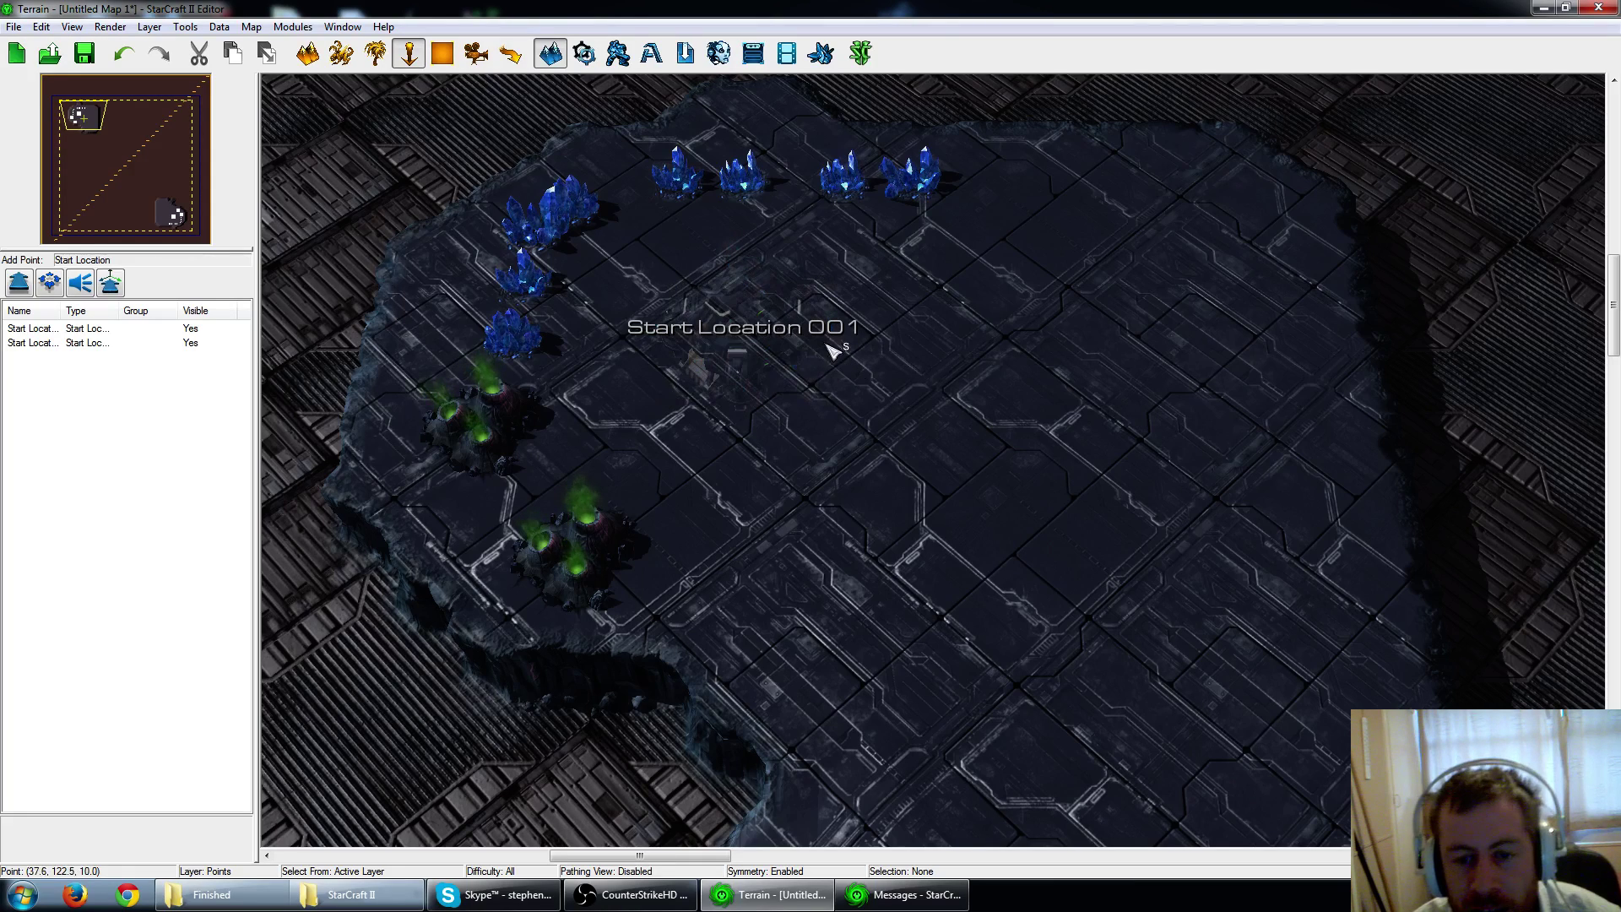
{"action": "scroll", "coordinate": [805, 341], "scroll_direction": "up", "scroll_amount": 2}
{"action": "scroll", "coordinate": [715, 330], "scroll_direction": "down", "scroll_amount": 2}
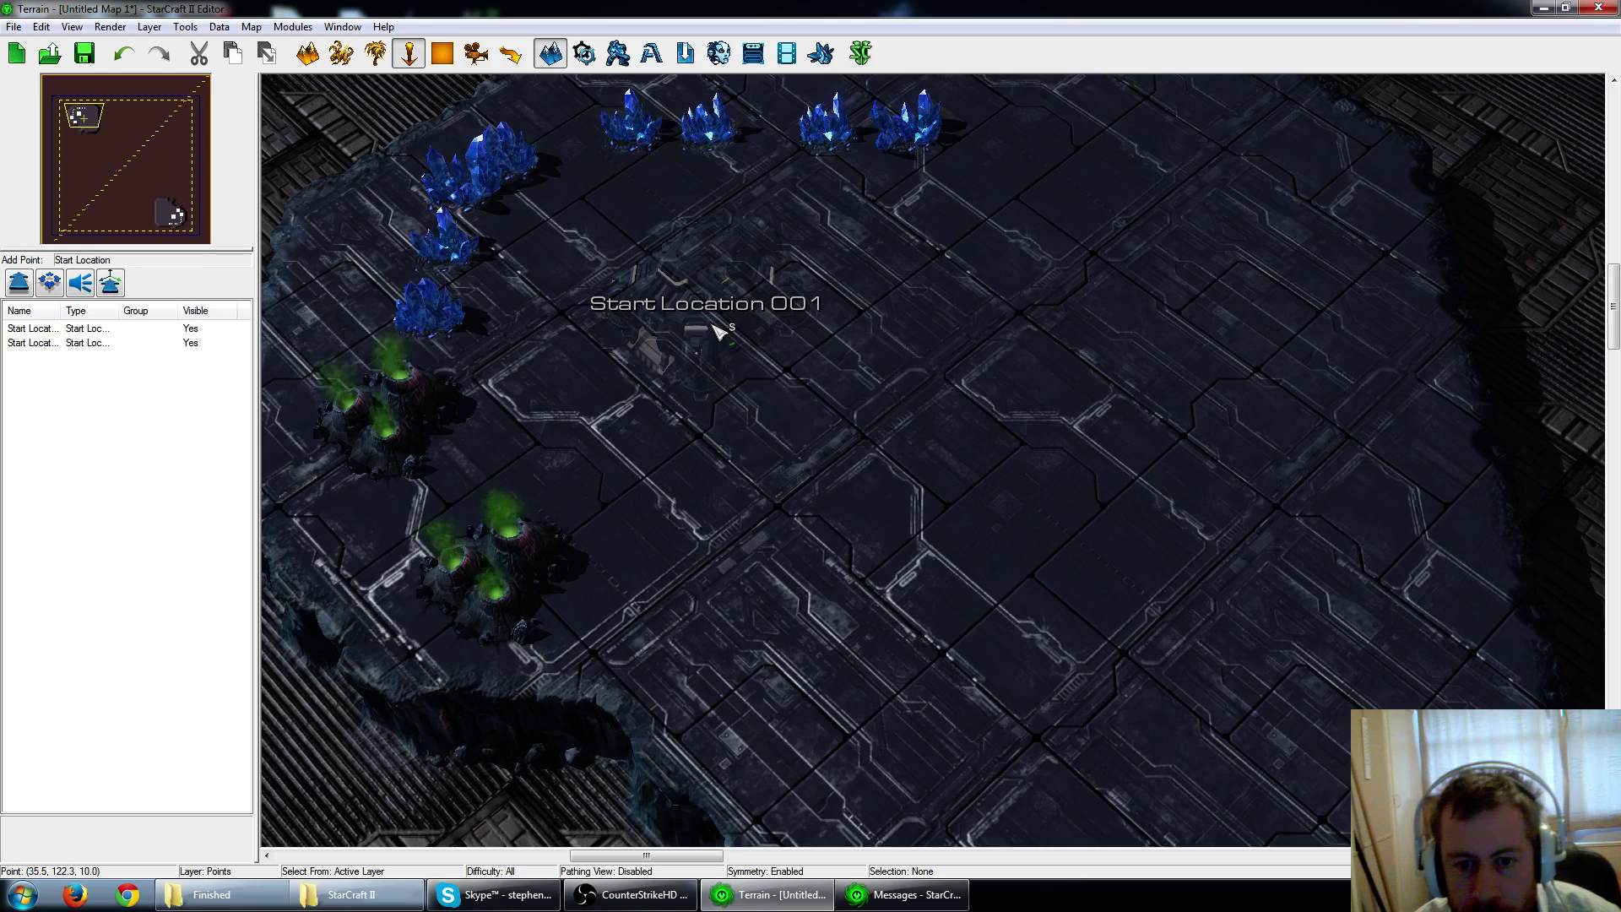
Set Player 2's control to User in the player properties and apply the change.
{"action": "left_click", "coordinate": [251, 27]}
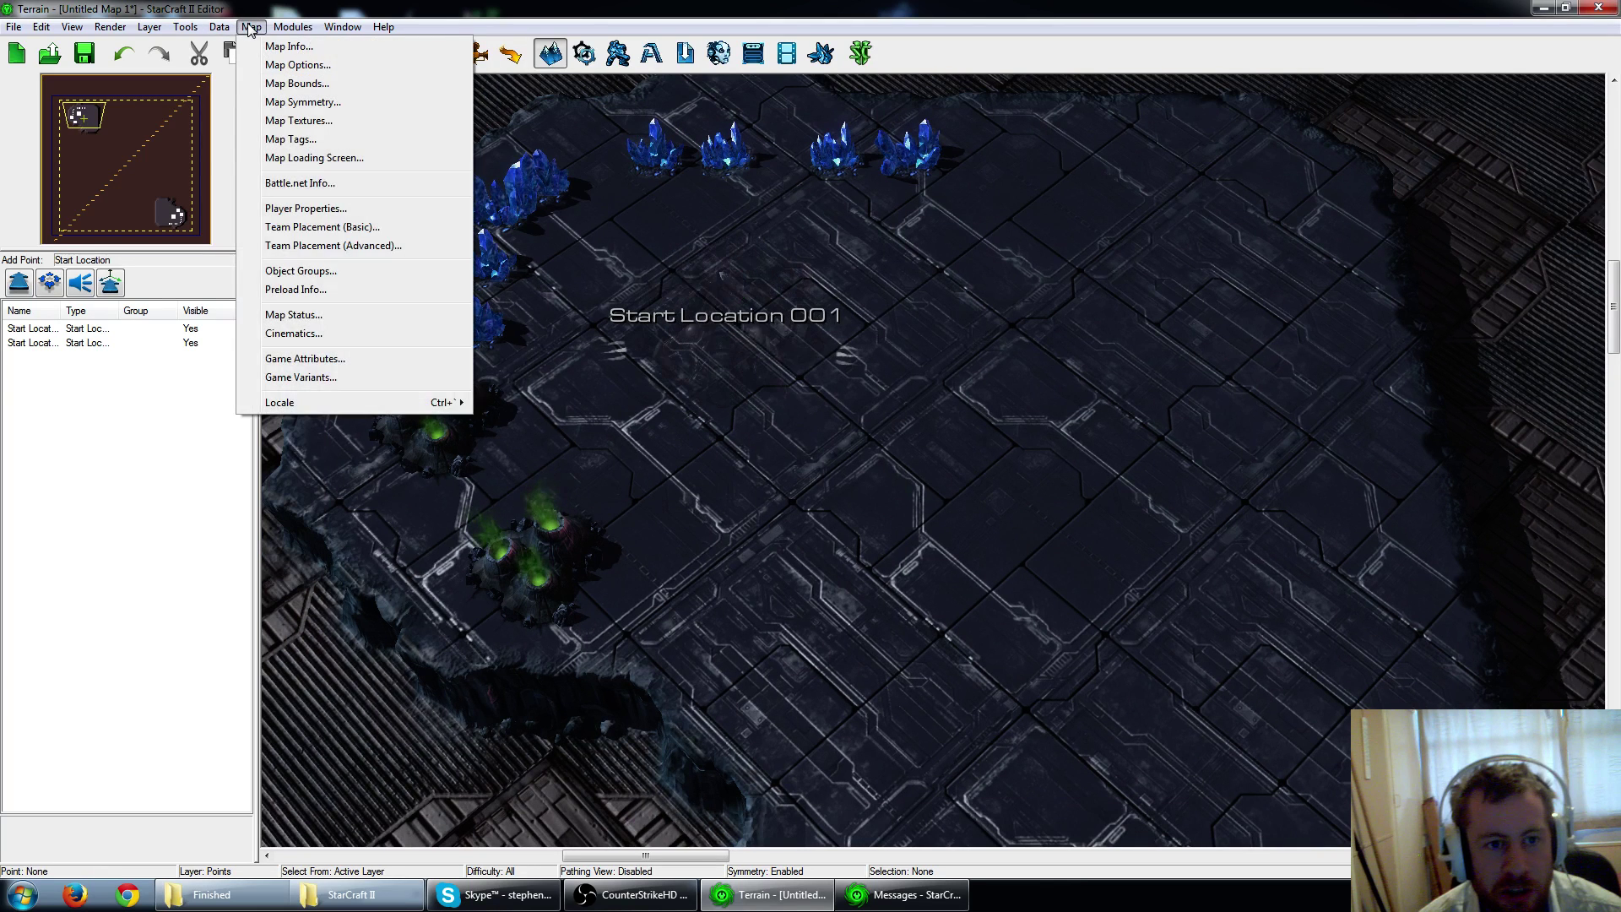
{"action": "left_click", "coordinate": [307, 211]}
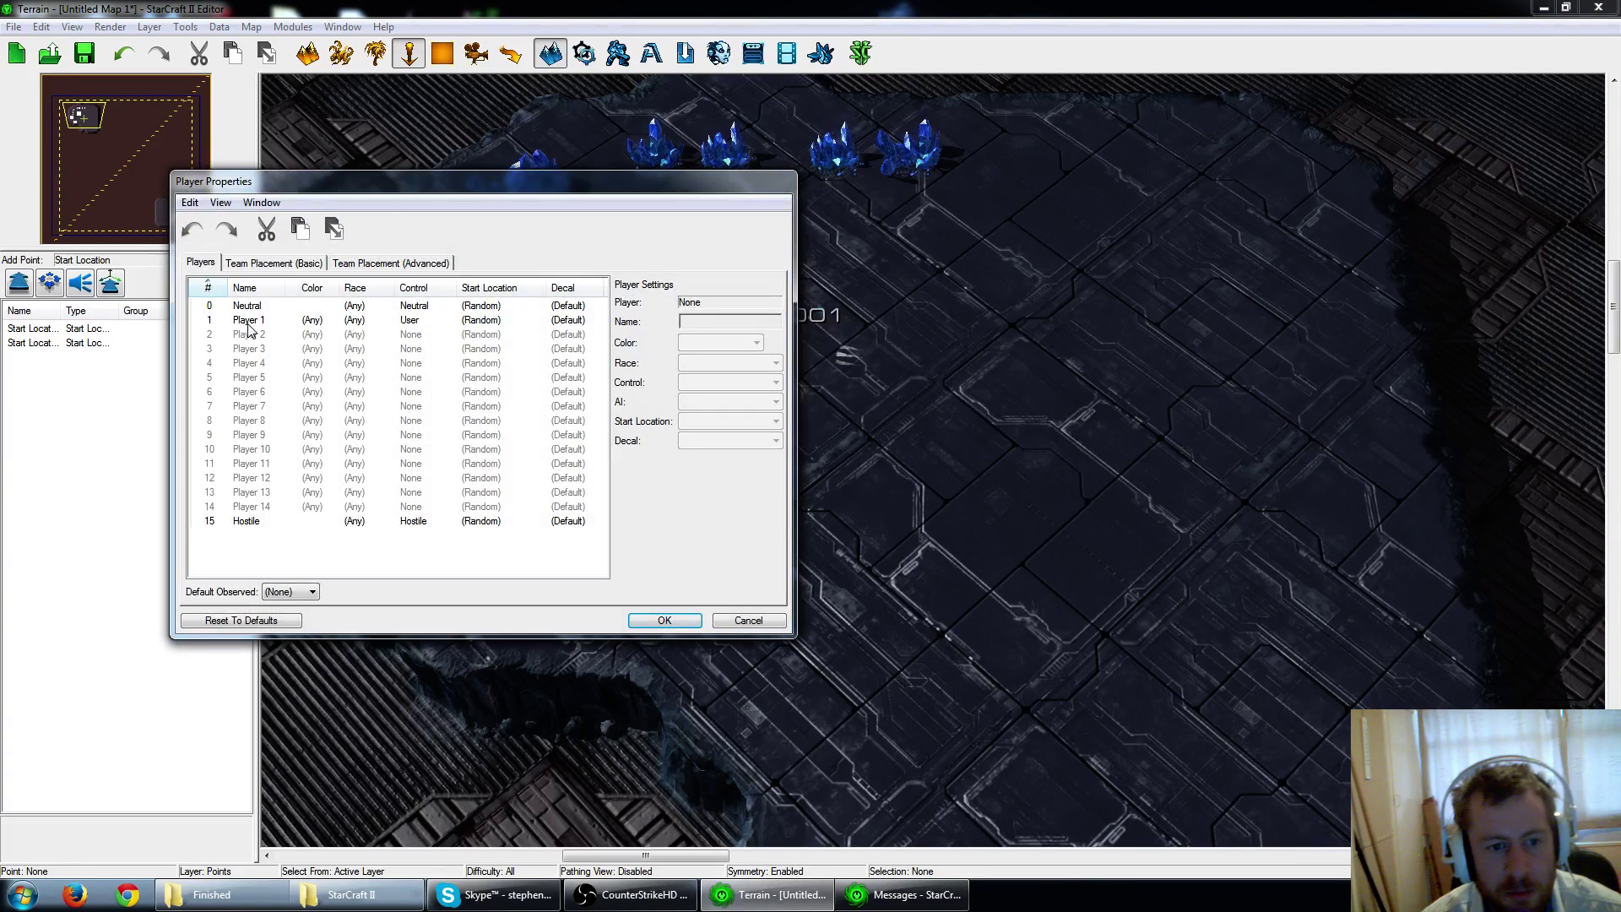
{"action": "left_click", "coordinate": [249, 333]}
{"action": "left_click", "coordinate": [723, 381]}
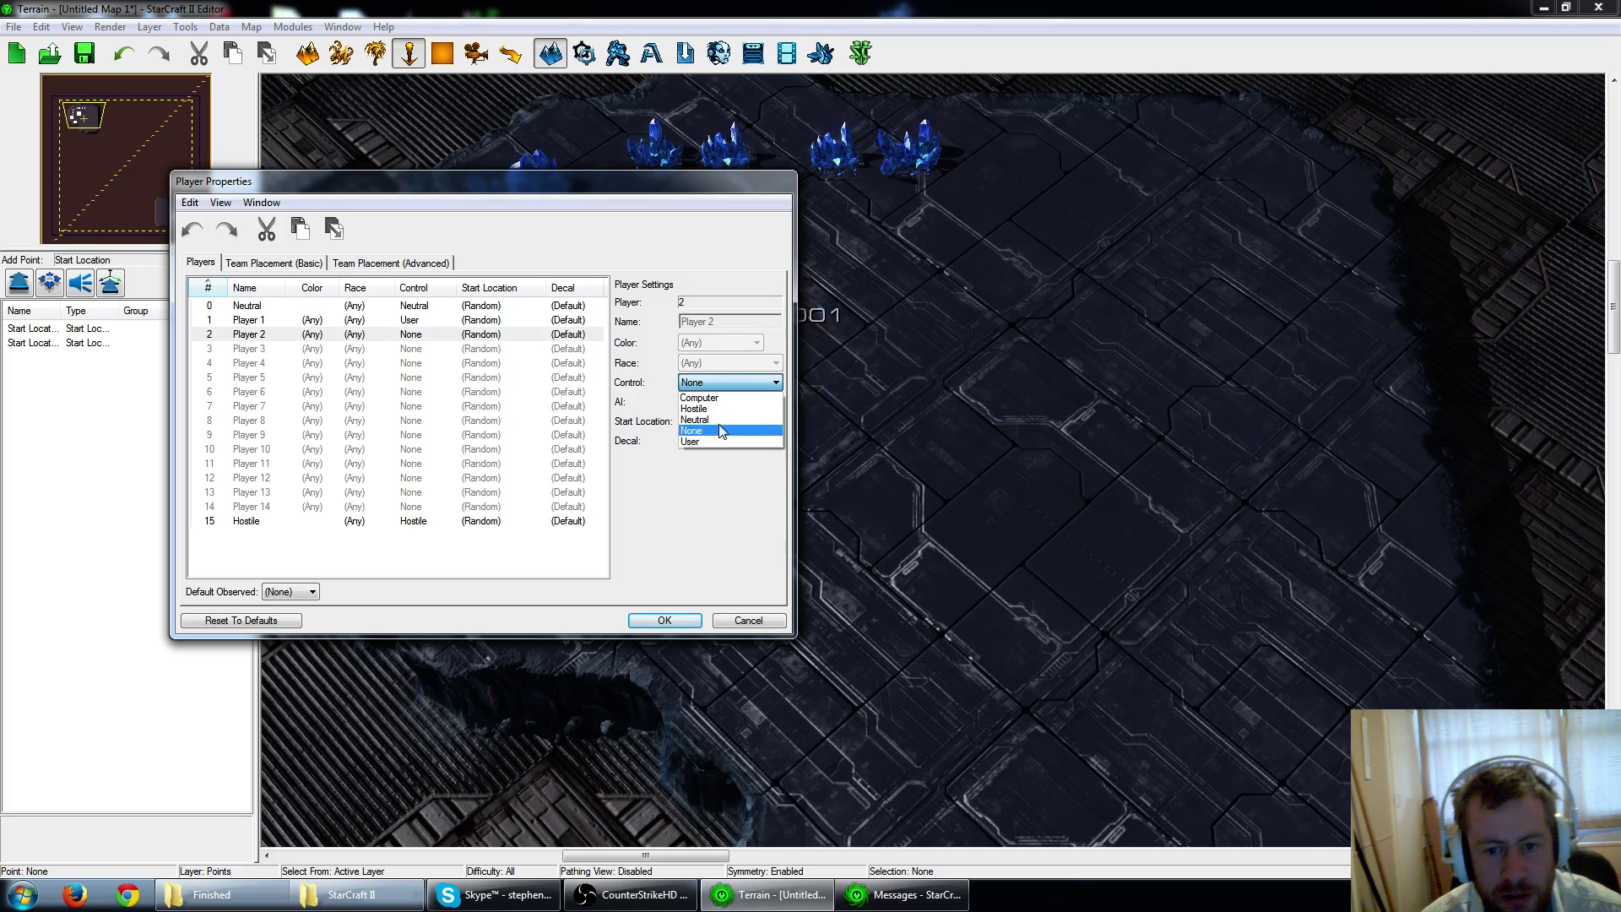
{"action": "left_click", "coordinate": [693, 441]}
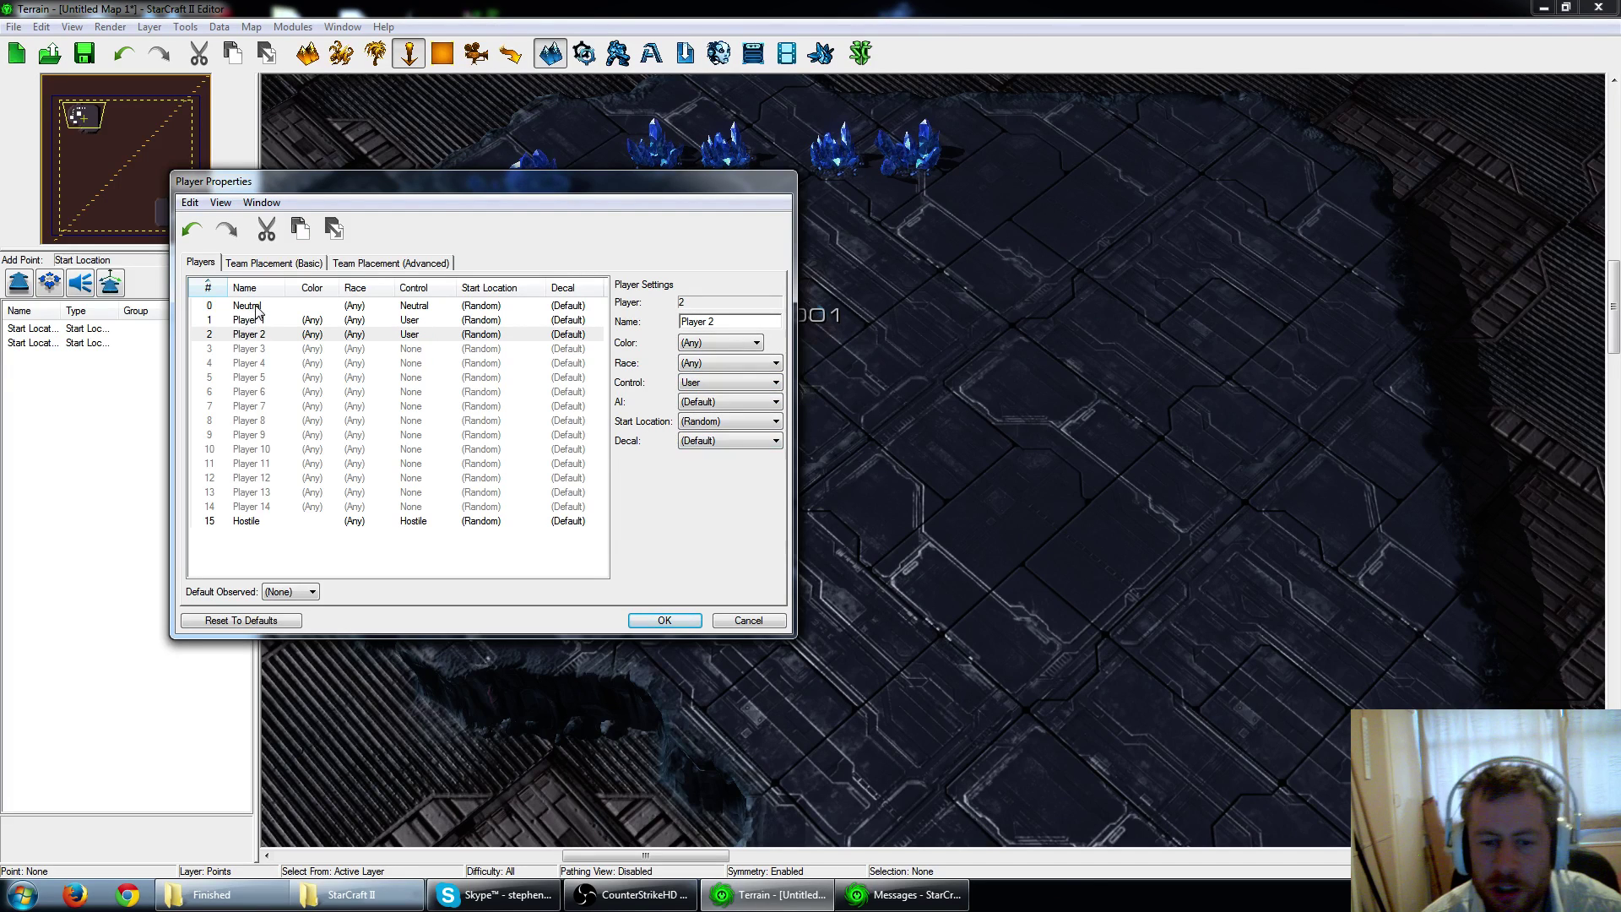
{"action": "left_click", "coordinate": [662, 621]}
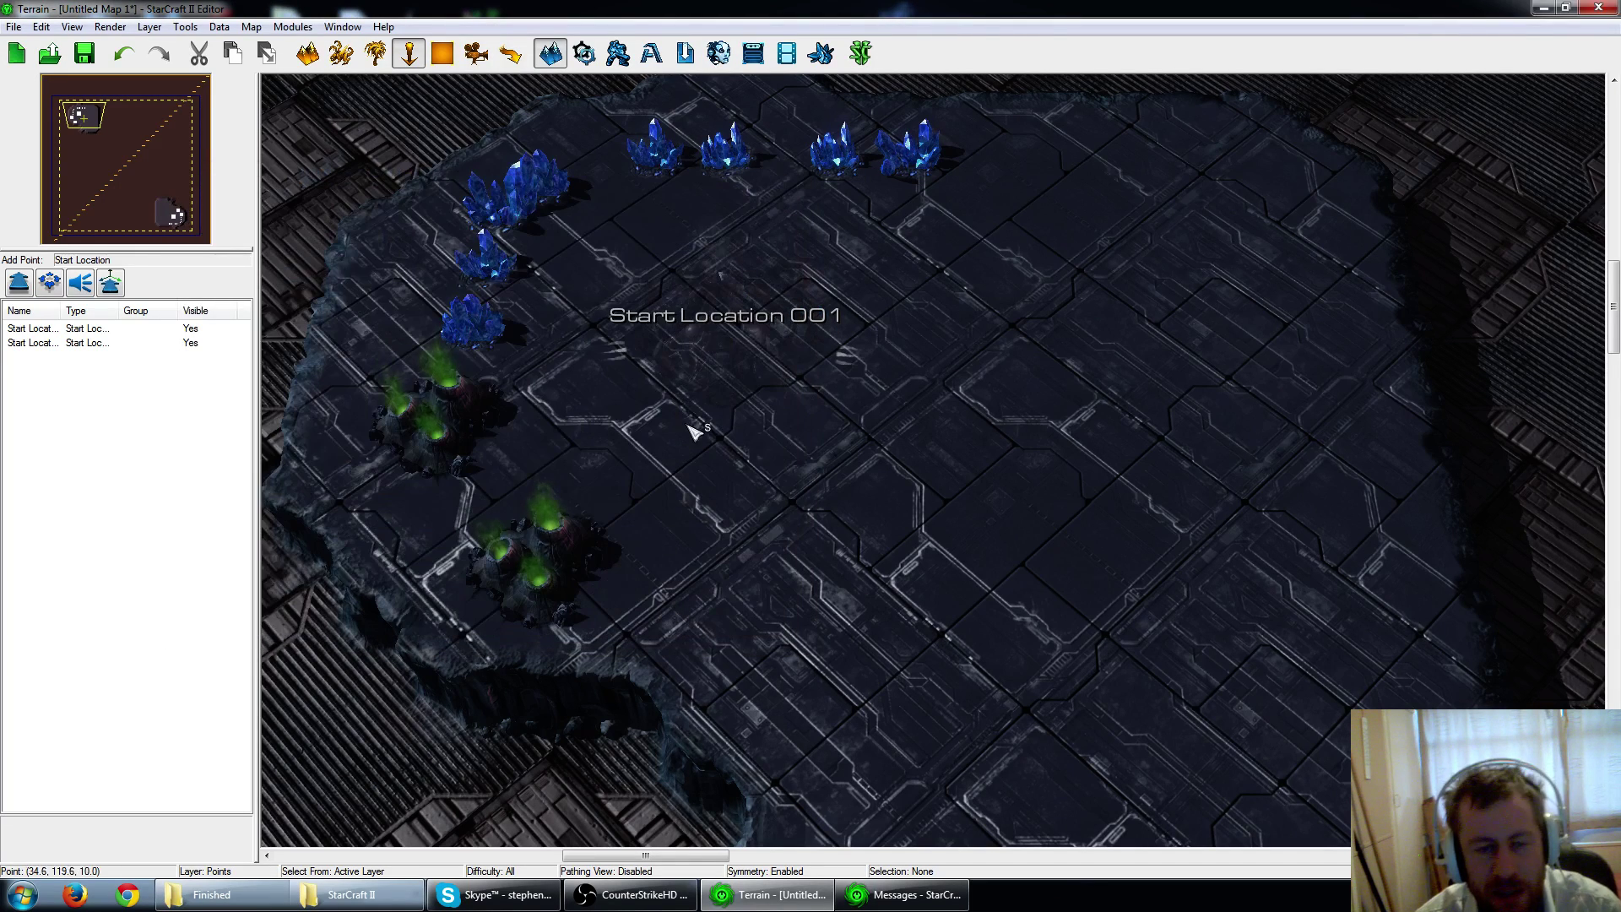
{"action": "left_click", "coordinate": [250, 27]}
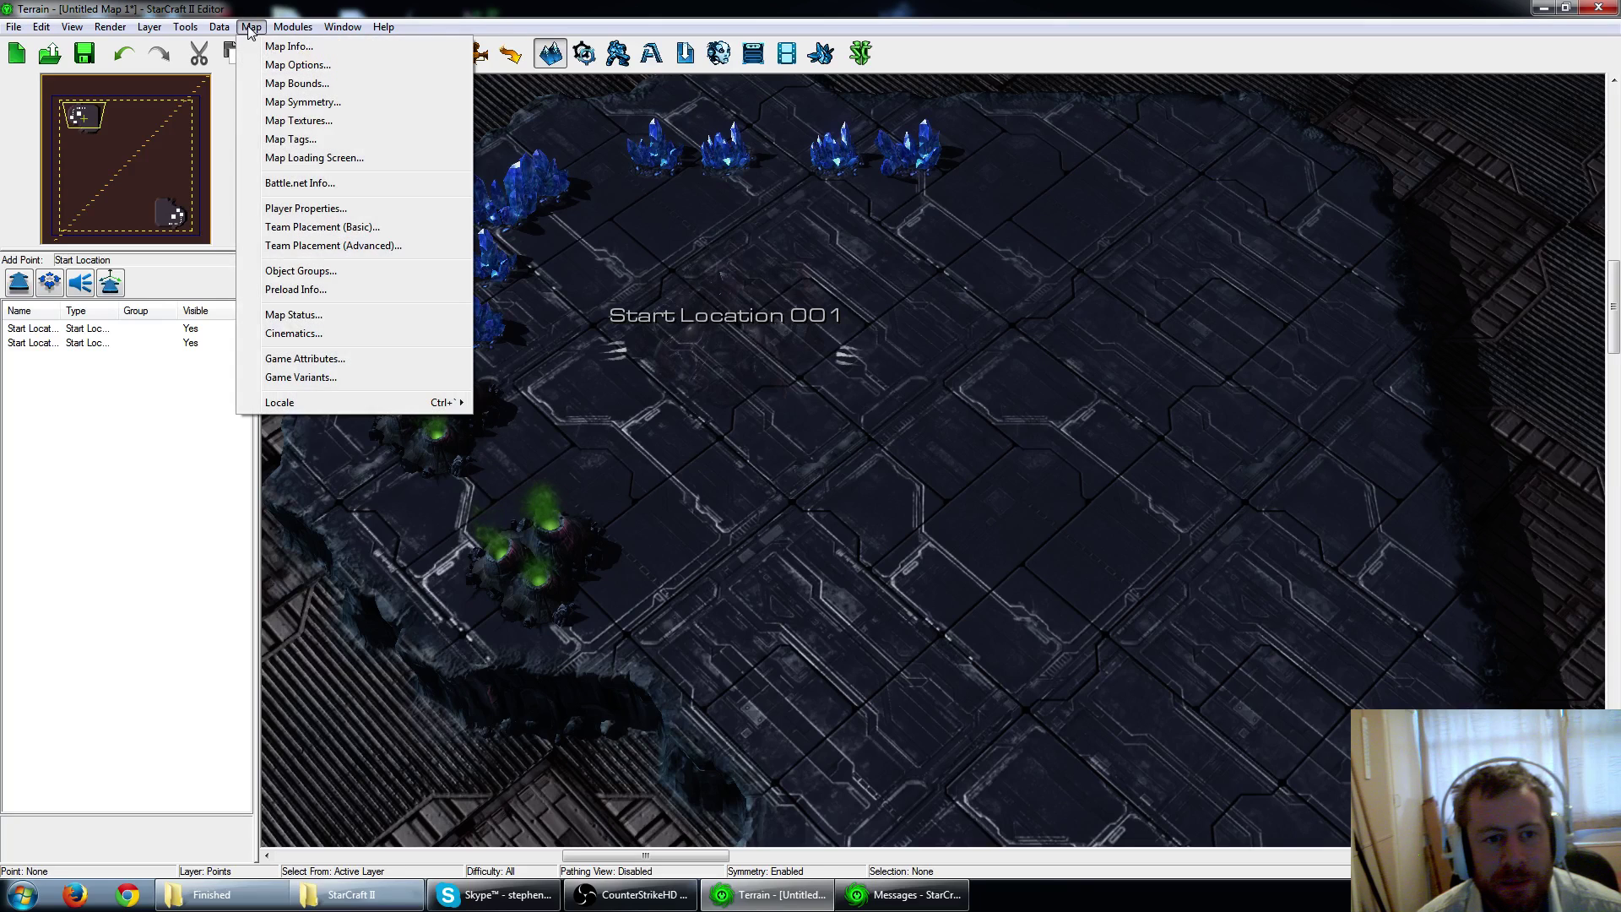
{"action": "left_click", "coordinate": [312, 184]}
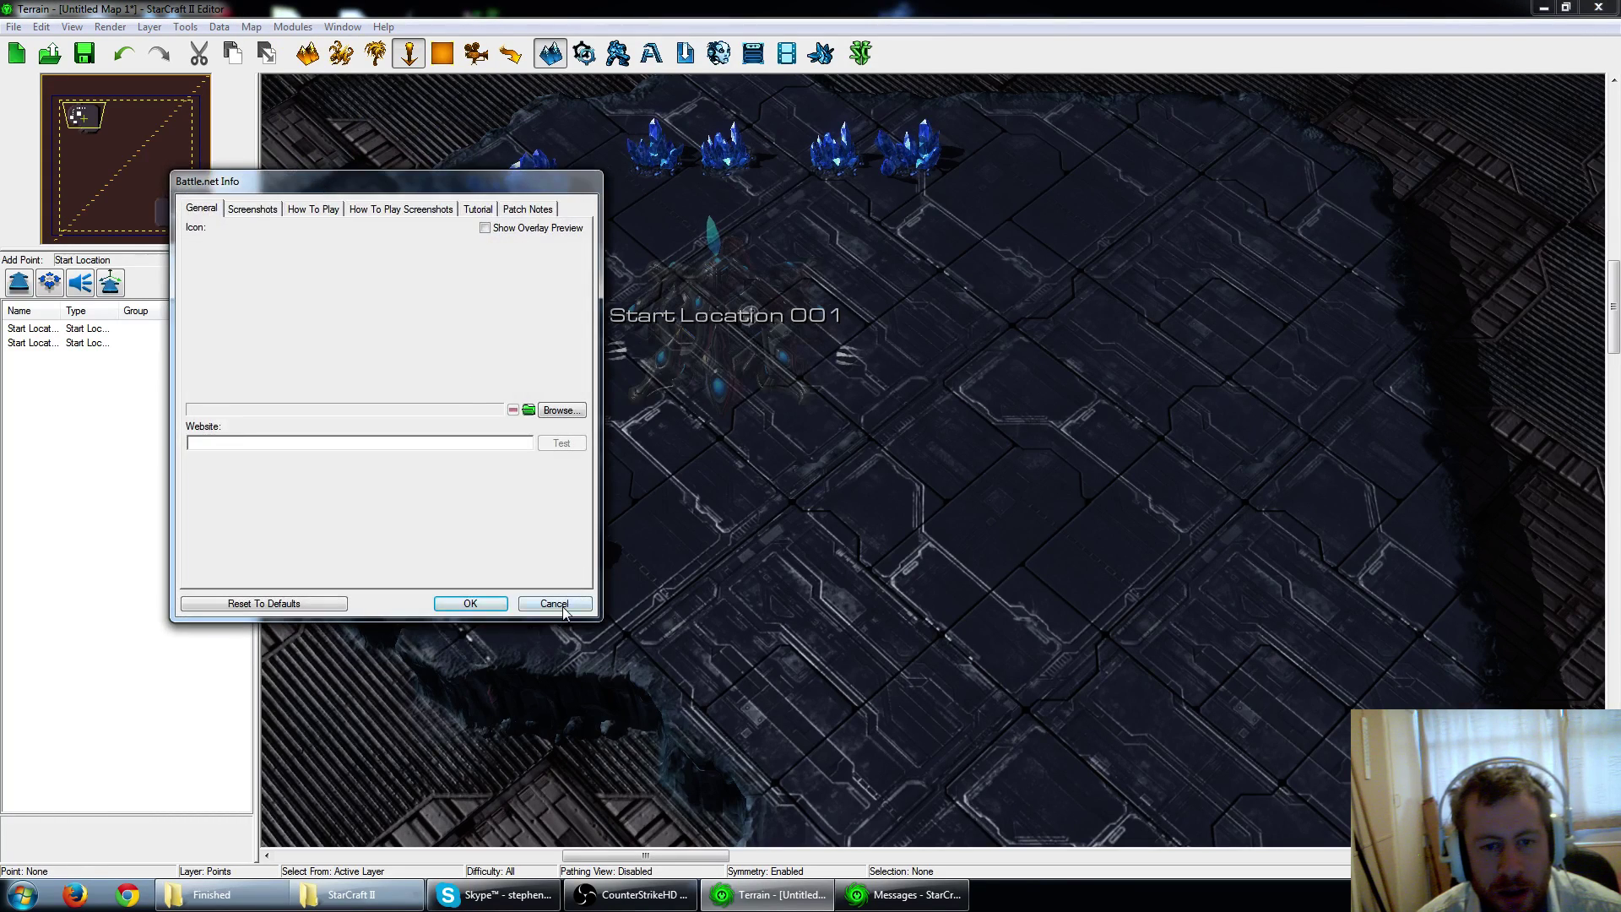
{"action": "left_click", "coordinate": [555, 603]}
Review the name, suggested players and description in the map info, and close it without changing anything.
{"action": "left_click", "coordinate": [292, 27]}
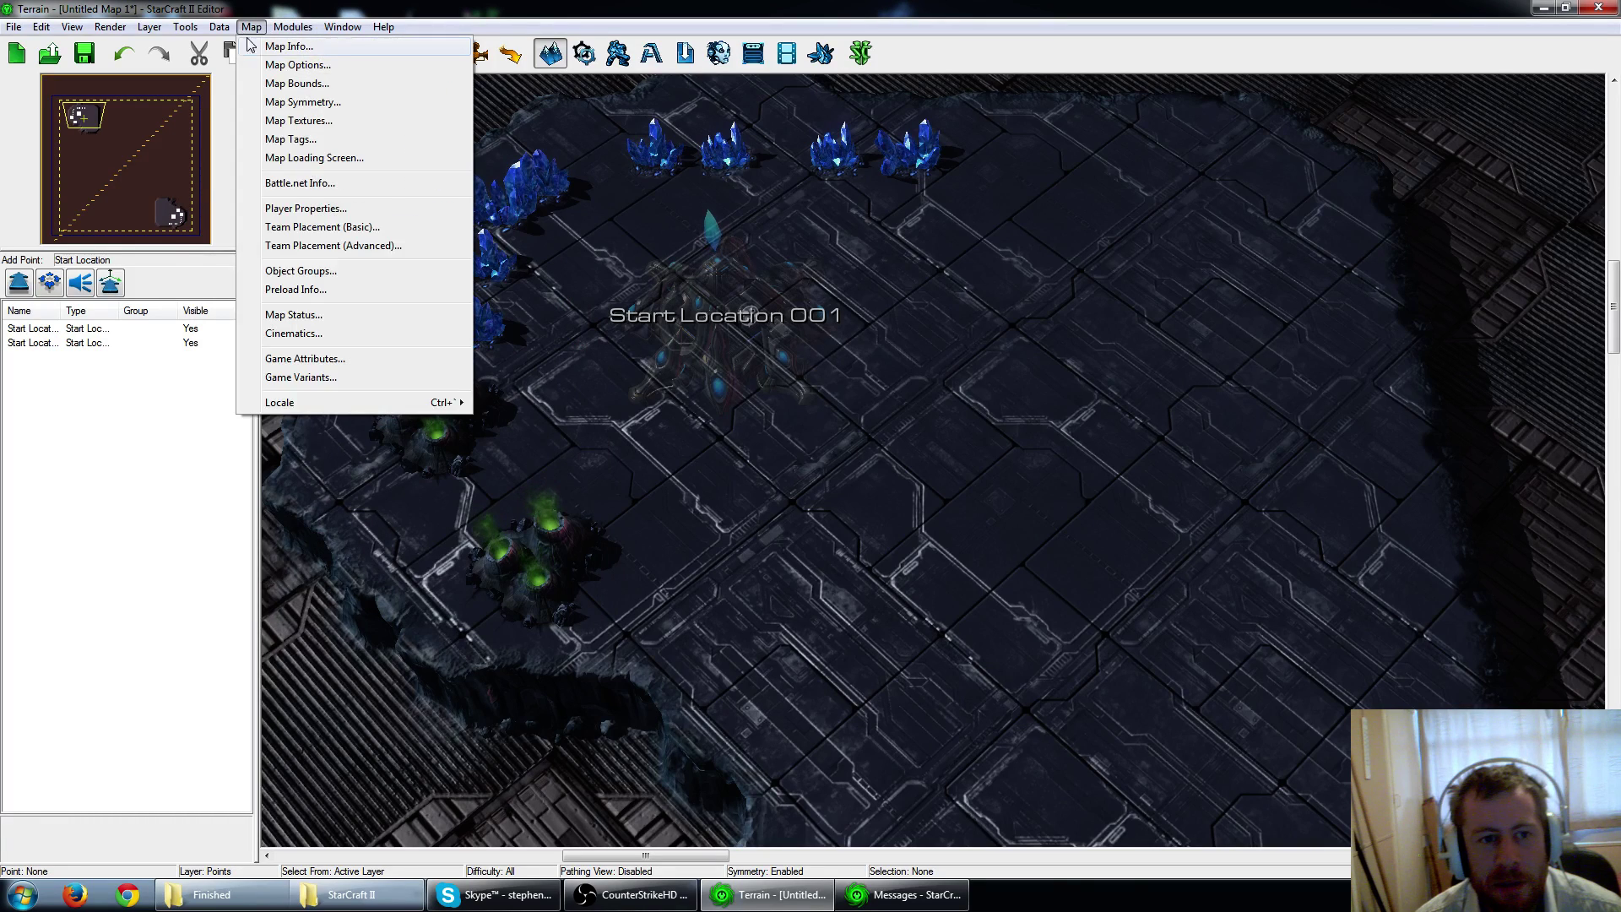
{"action": "left_click", "coordinate": [261, 45]}
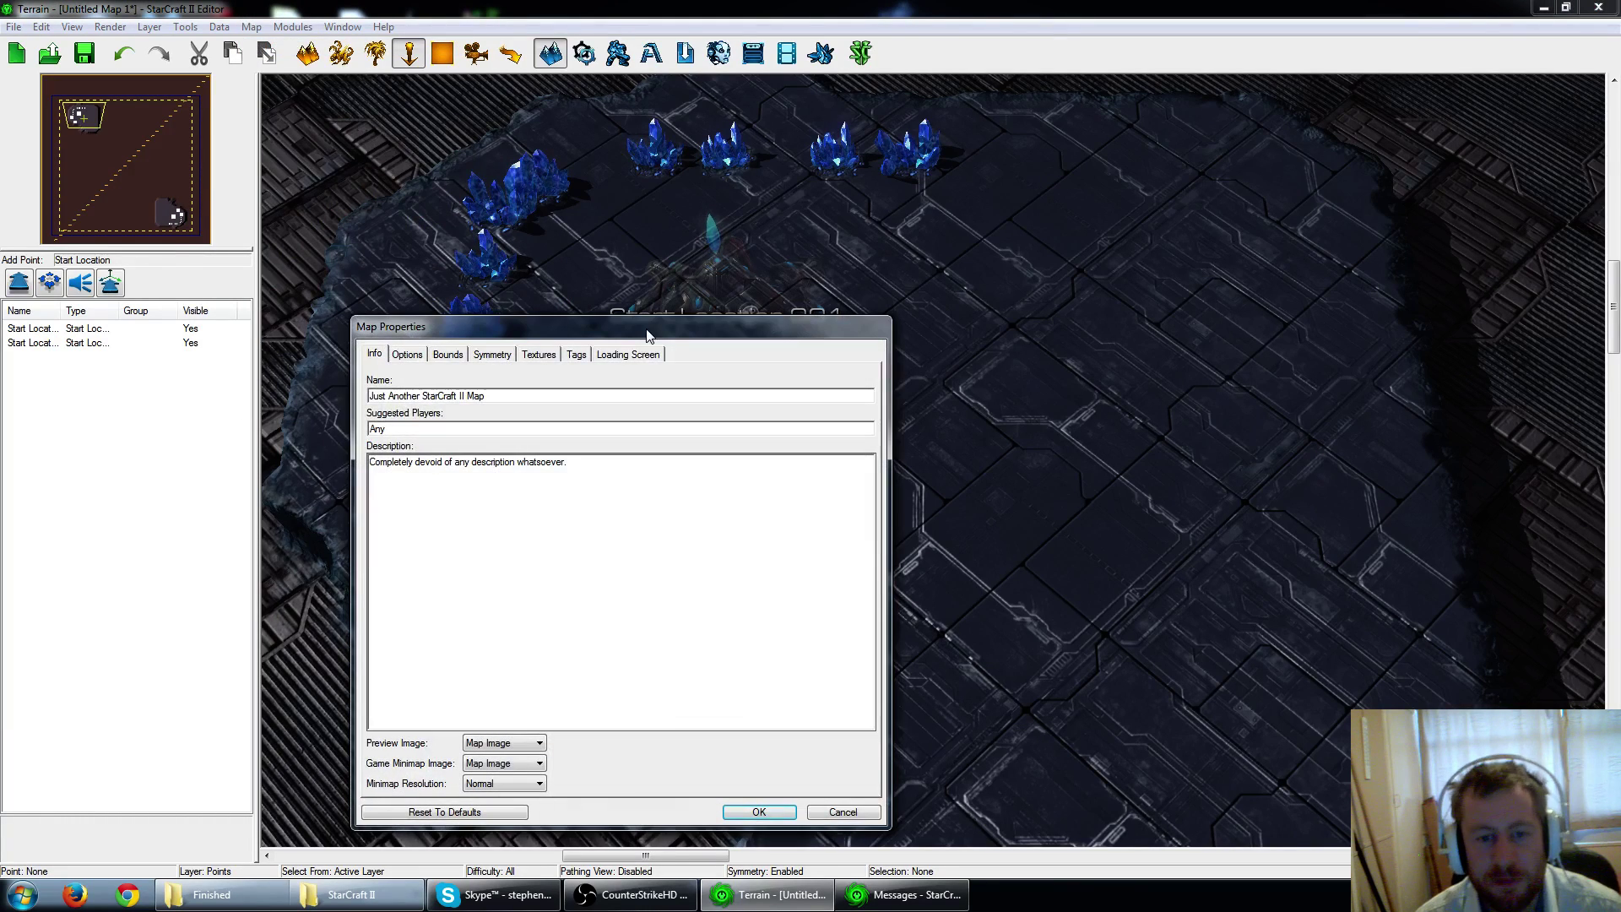
{"action": "left_click_drag", "start_coordinate": [648, 332], "coordinate": [1040, 272]}
{"action": "left_click_drag", "start_coordinate": [908, 339], "coordinate": [647, 325]}
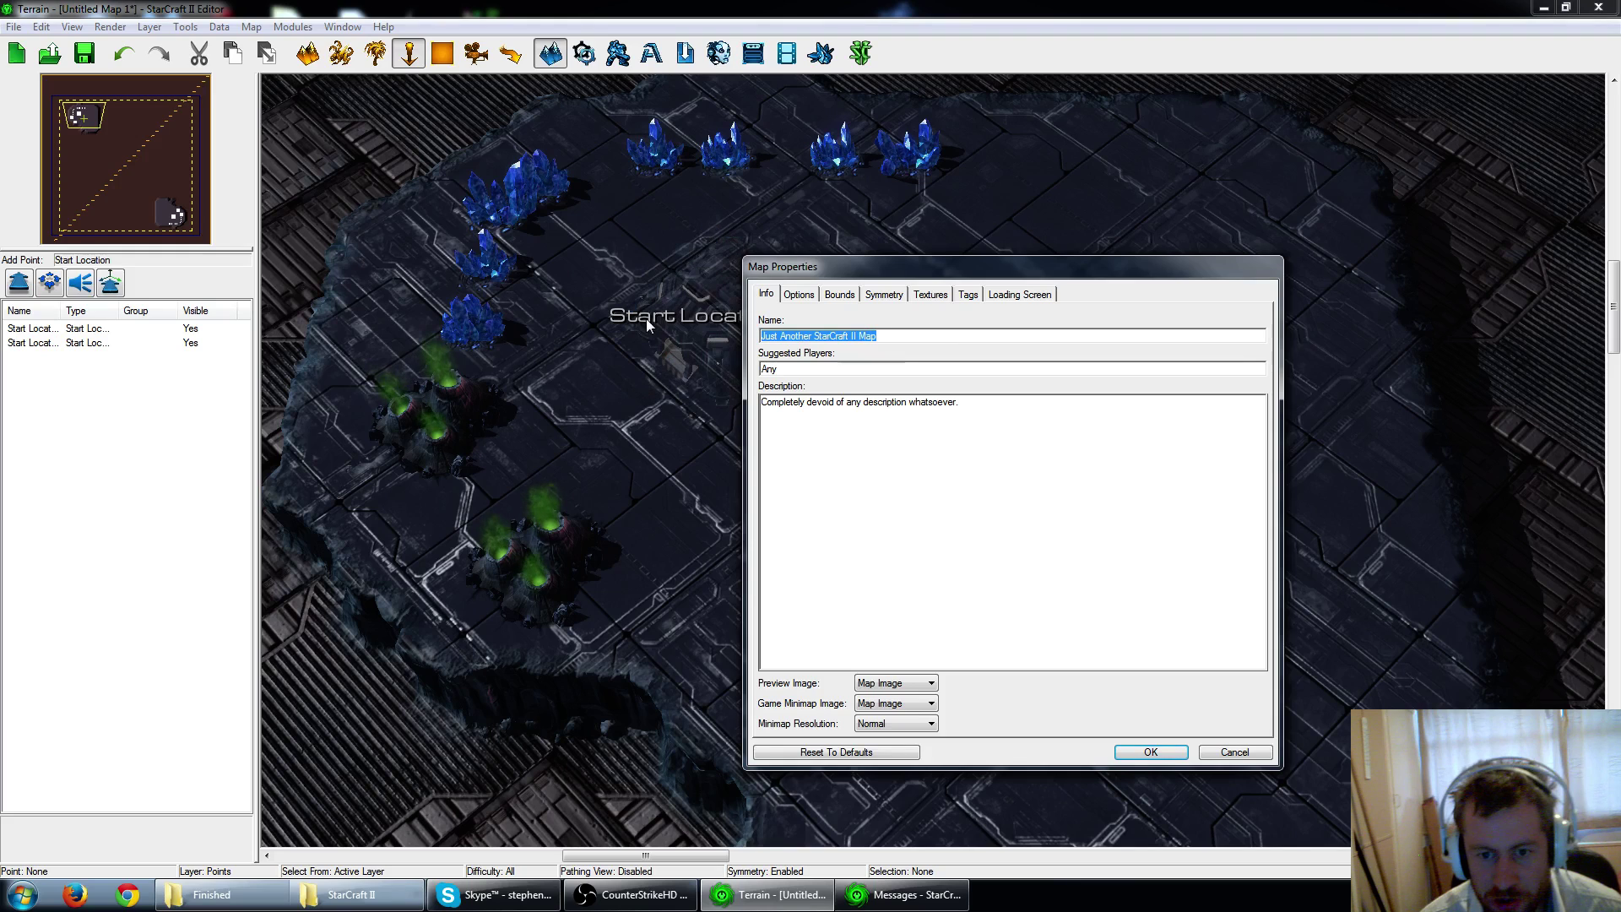
{"action": "left_click", "coordinate": [774, 369]}
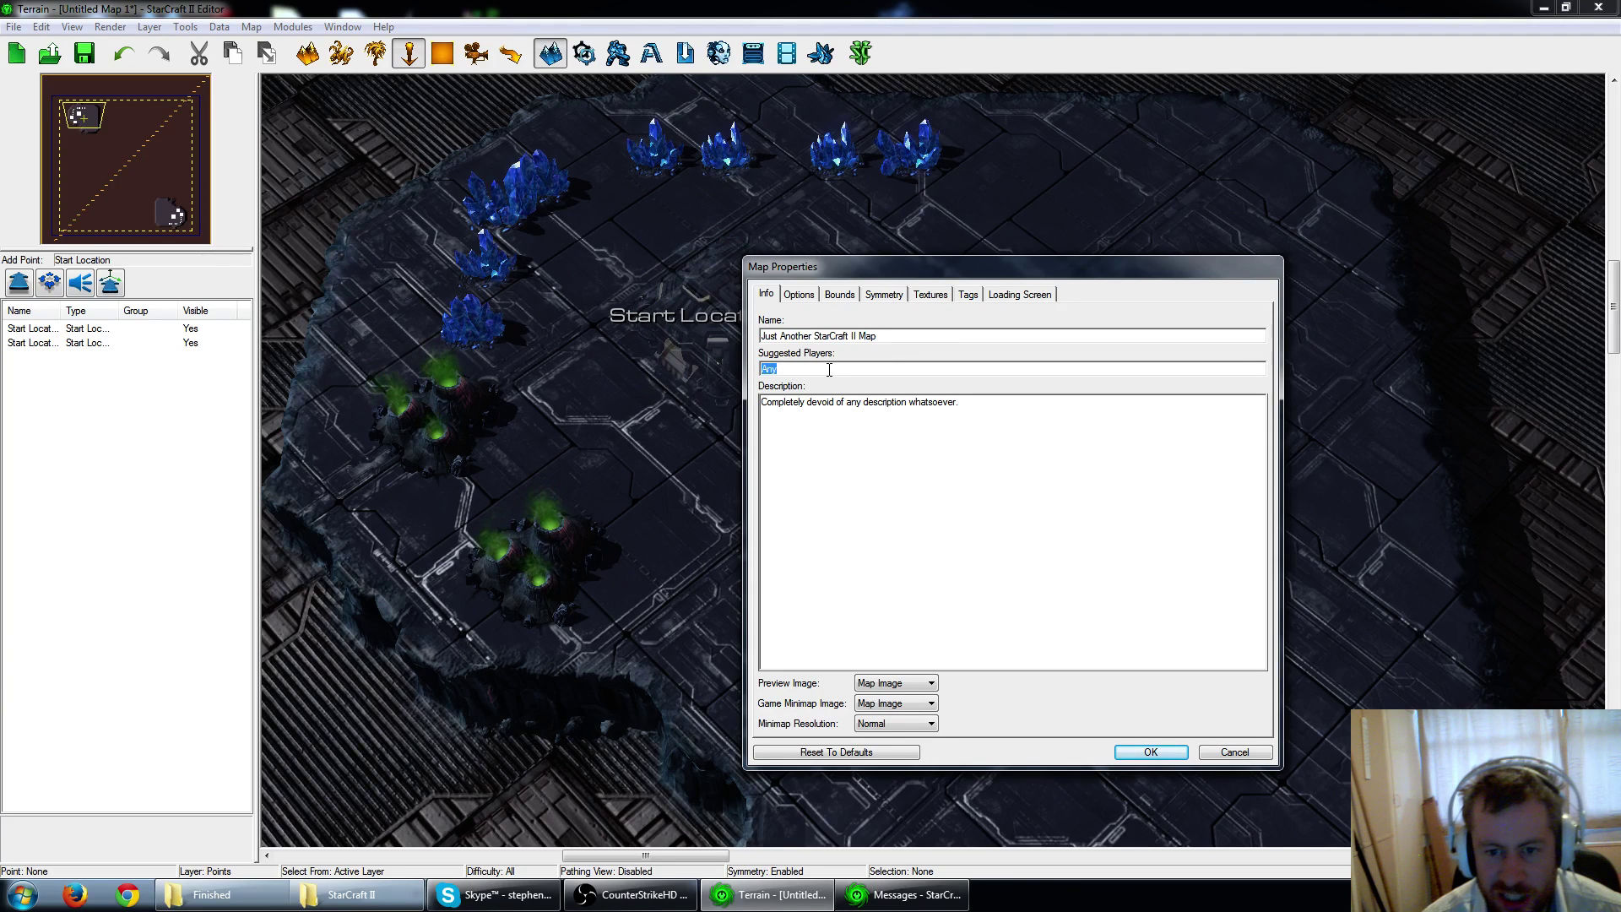
{"action": "left_click_drag", "start_coordinate": [980, 410], "coordinate": [704, 403]}
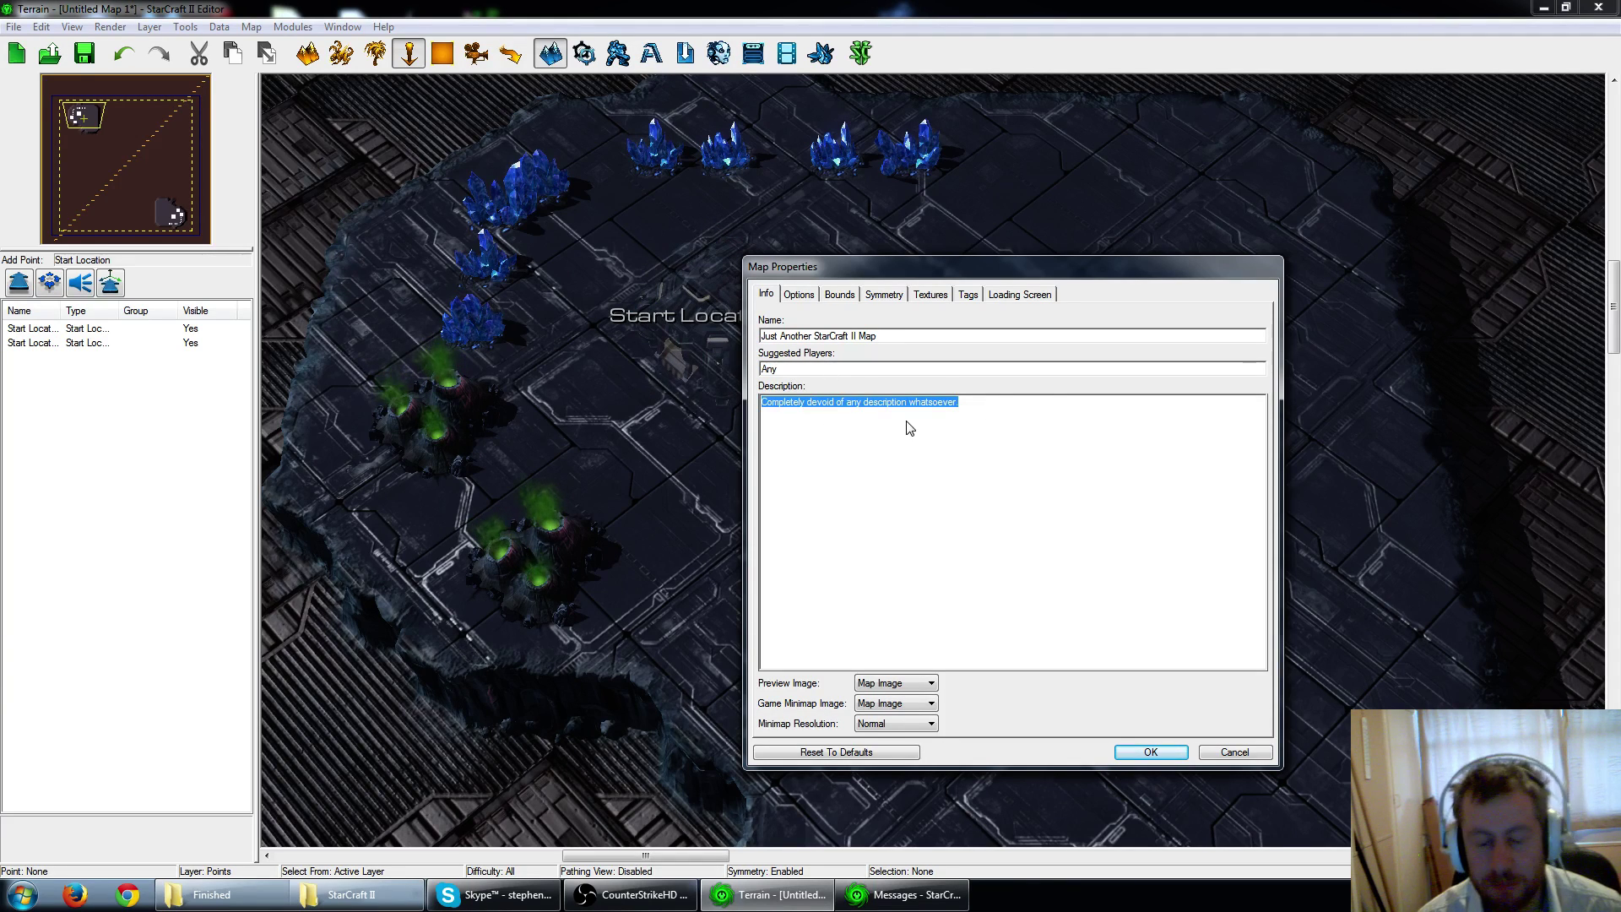
{"action": "left_click", "coordinate": [1248, 753]}
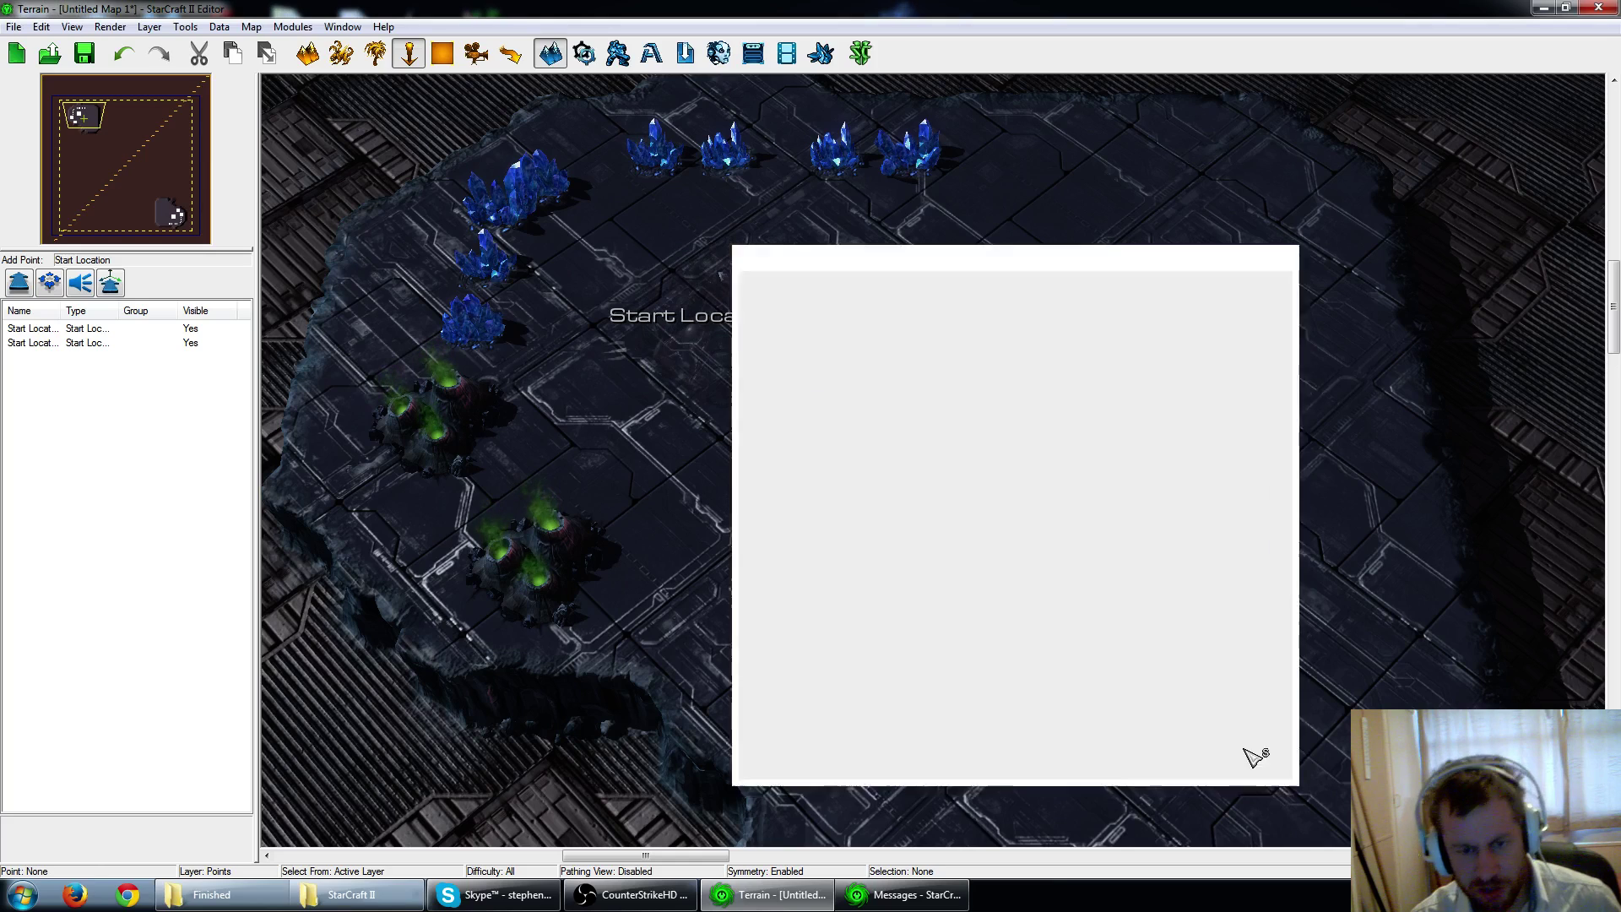
Save the map in the Maps folder under the file name temp.
{"action": "key", "text": "ctrl+s"}
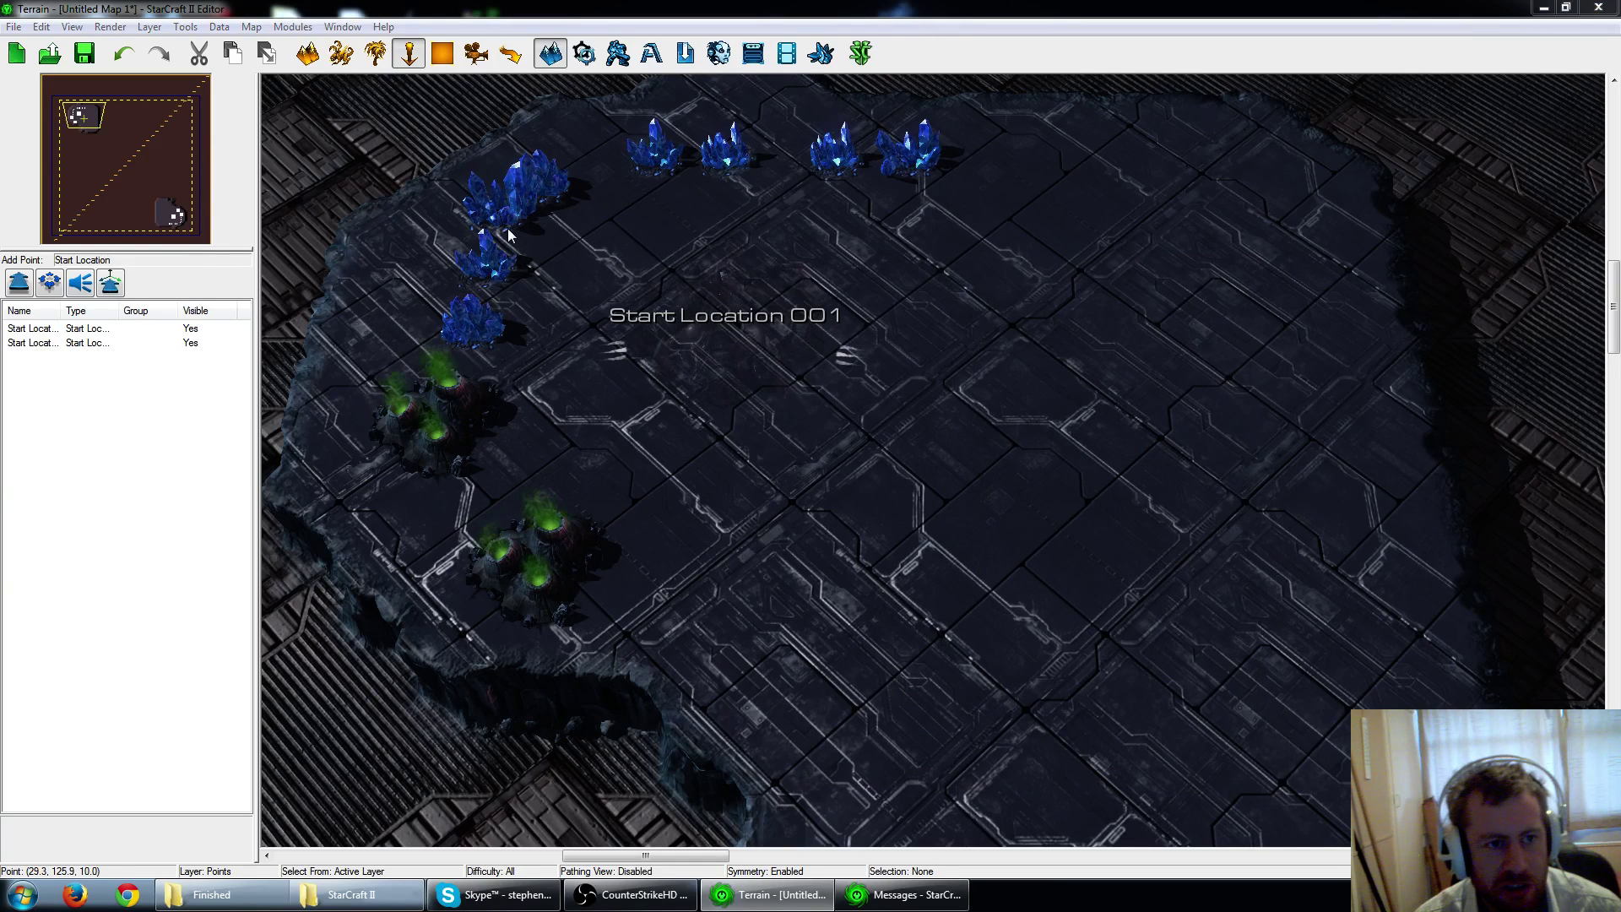
{"action": "type", "text": "tem"}
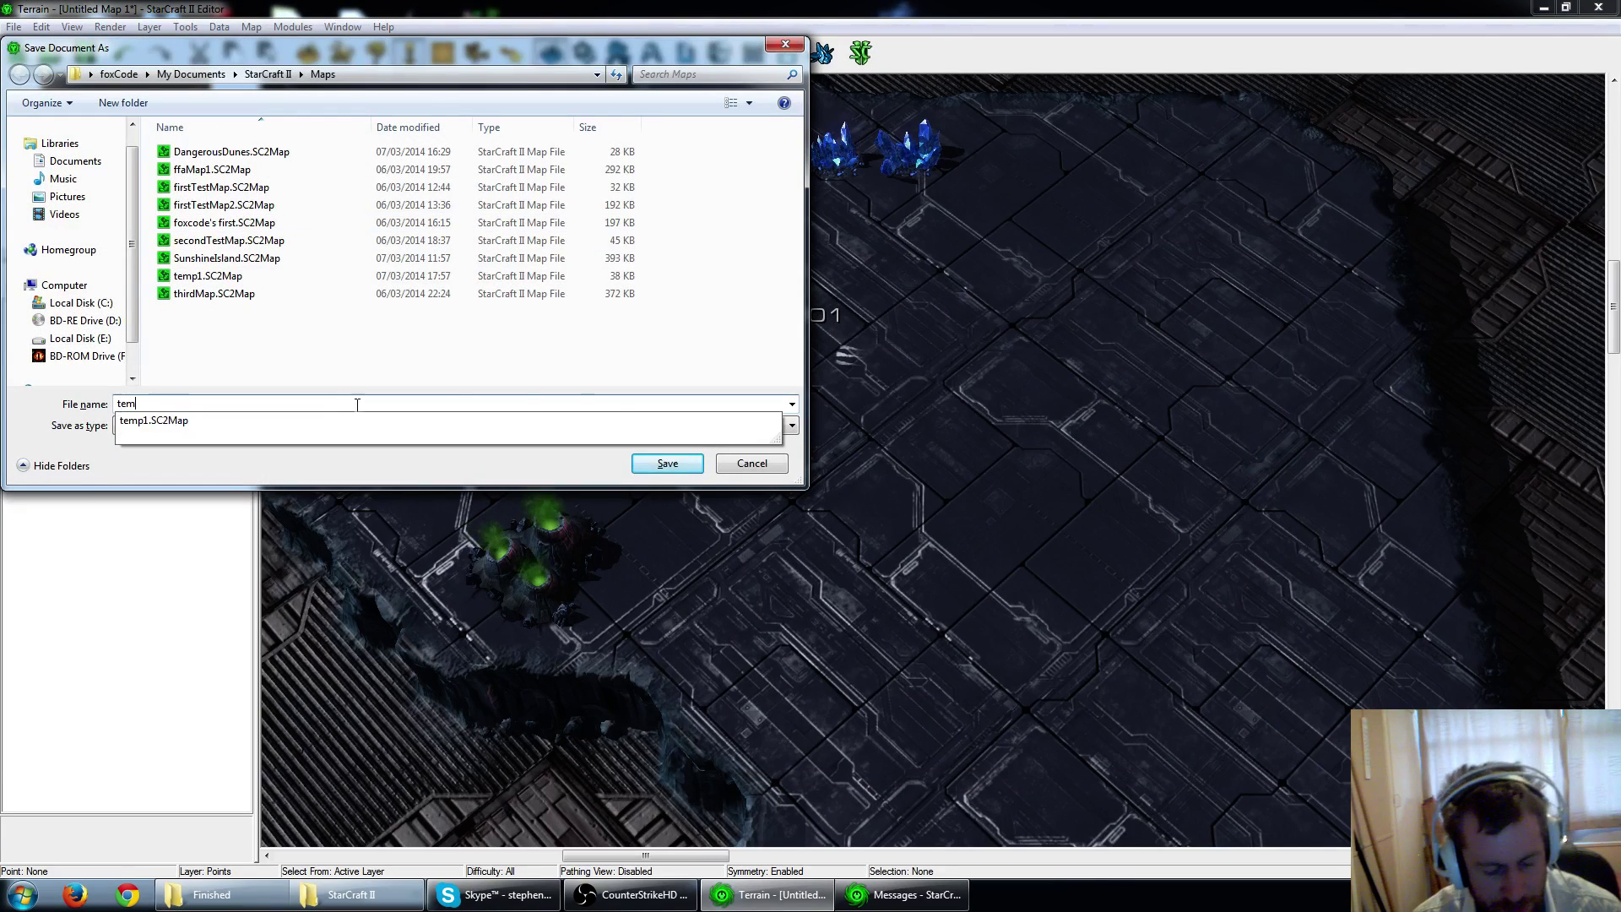
{"action": "type", "text": "p"}
{"action": "key", "text": "Return"}
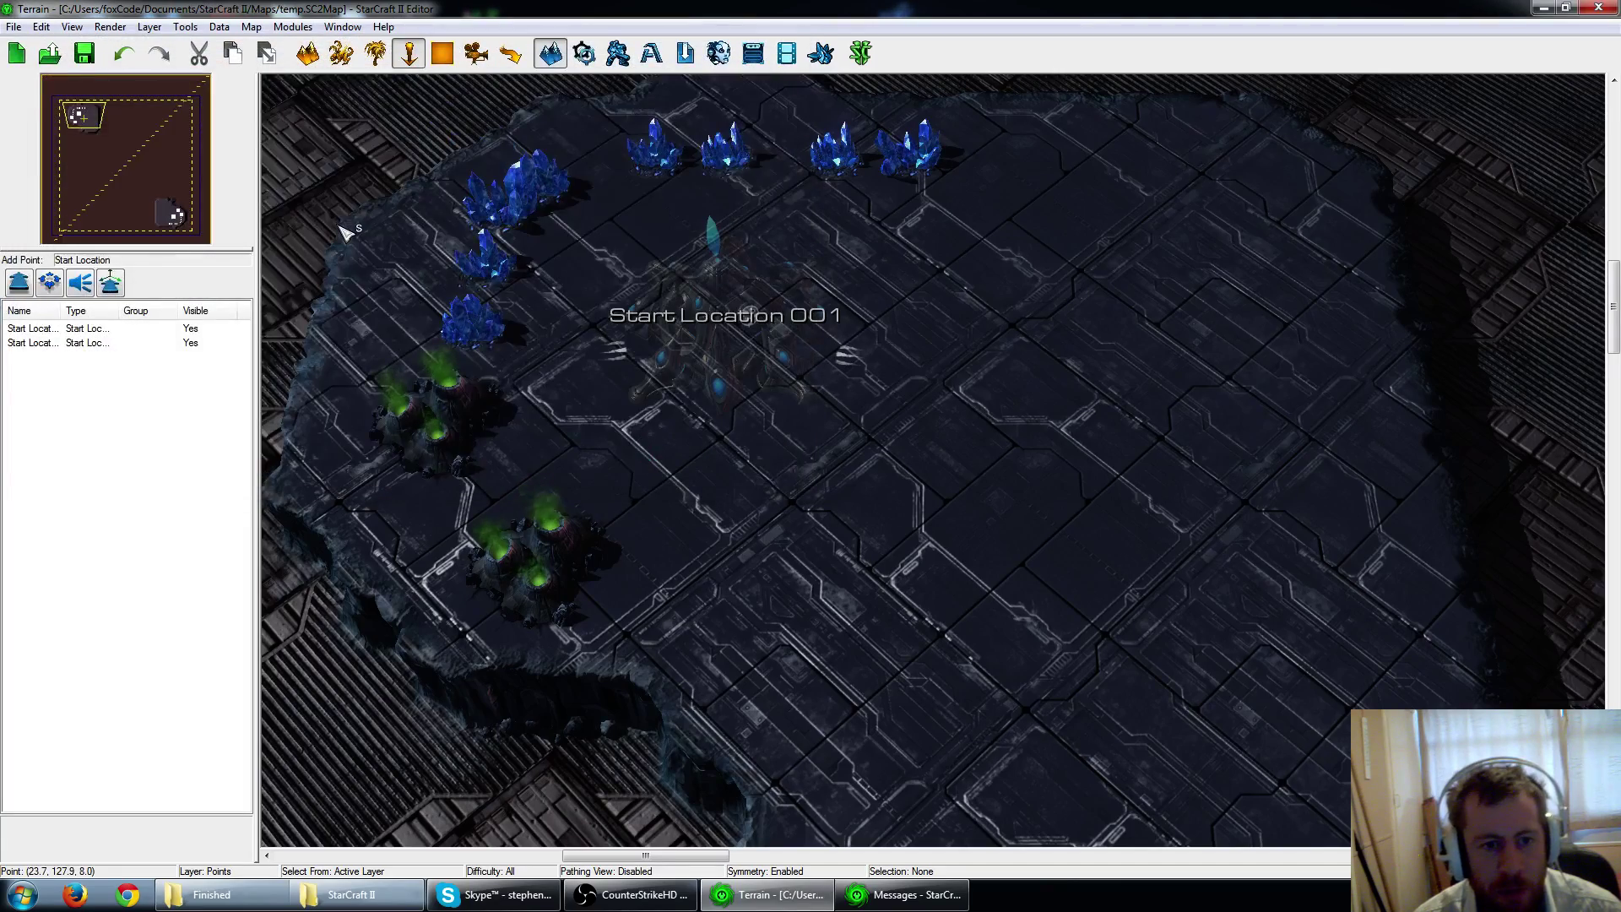
Open the recently used map SunshineIsland.SC2Map as a finished example.
{"action": "scroll", "coordinate": [947, 390], "scroll_direction": "down", "scroll_amount": 3}
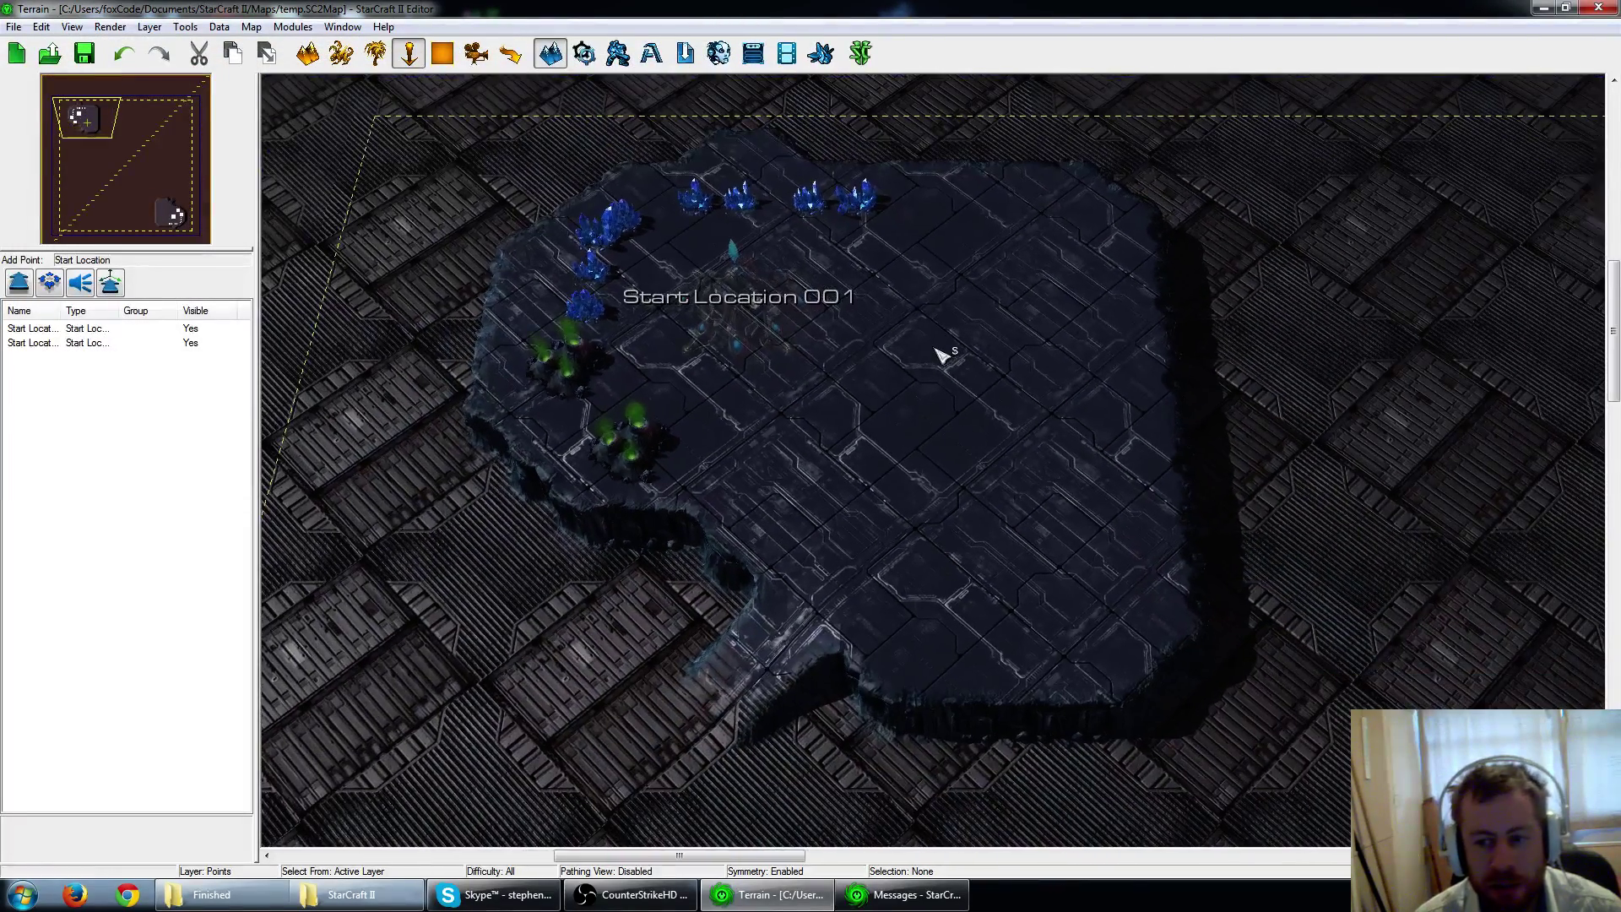
{"action": "left_click", "coordinate": [17, 29]}
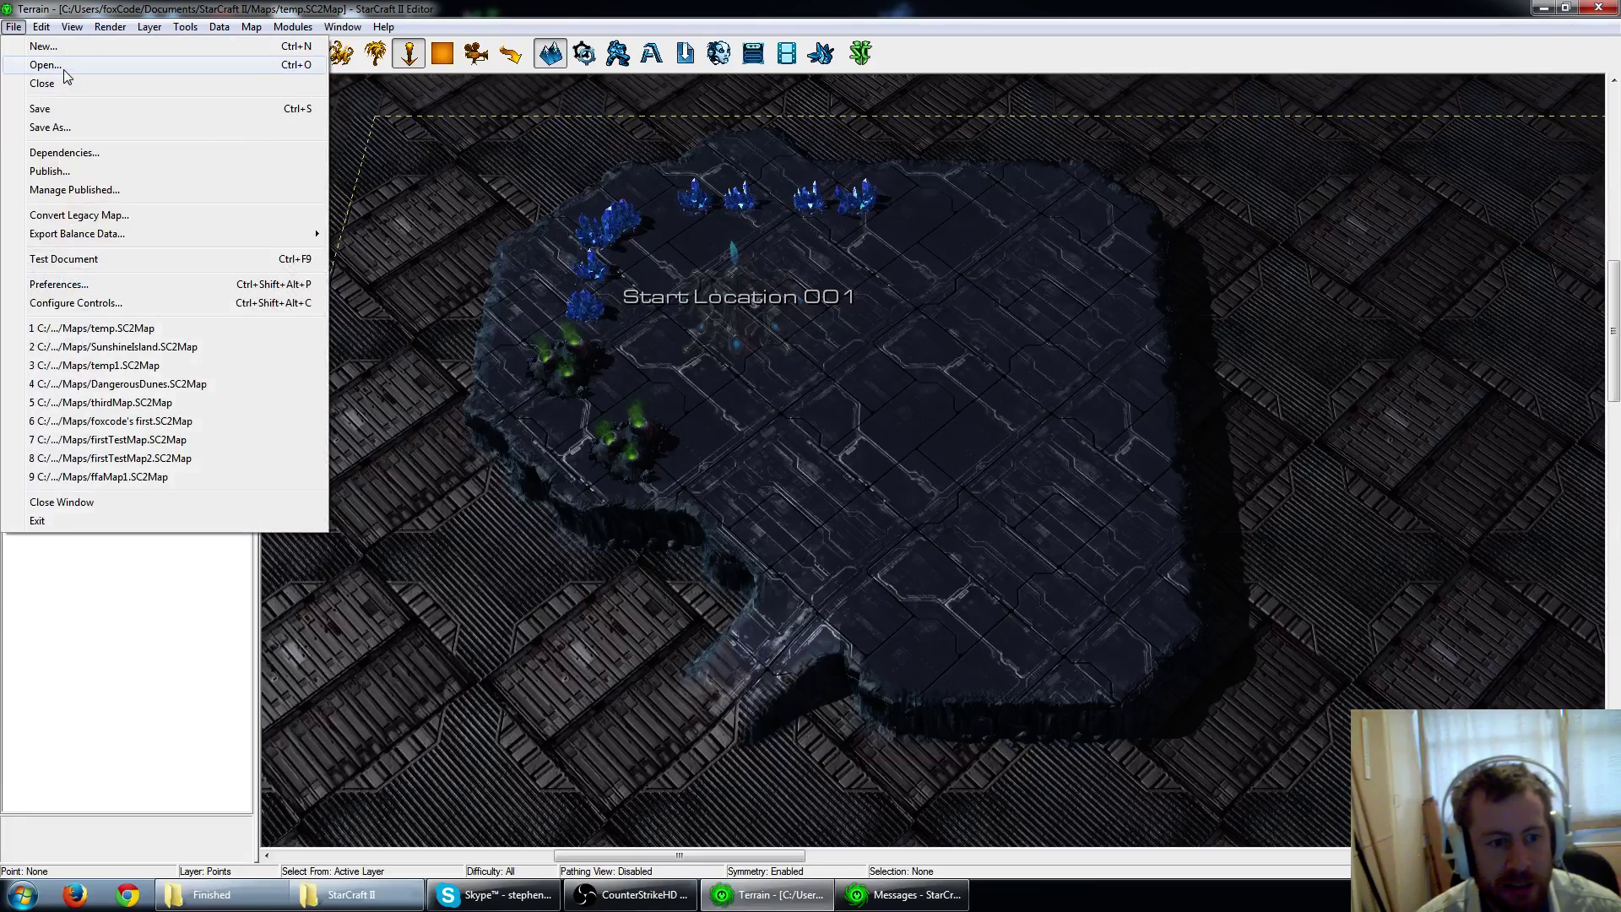
{"action": "left_click", "coordinate": [133, 347]}
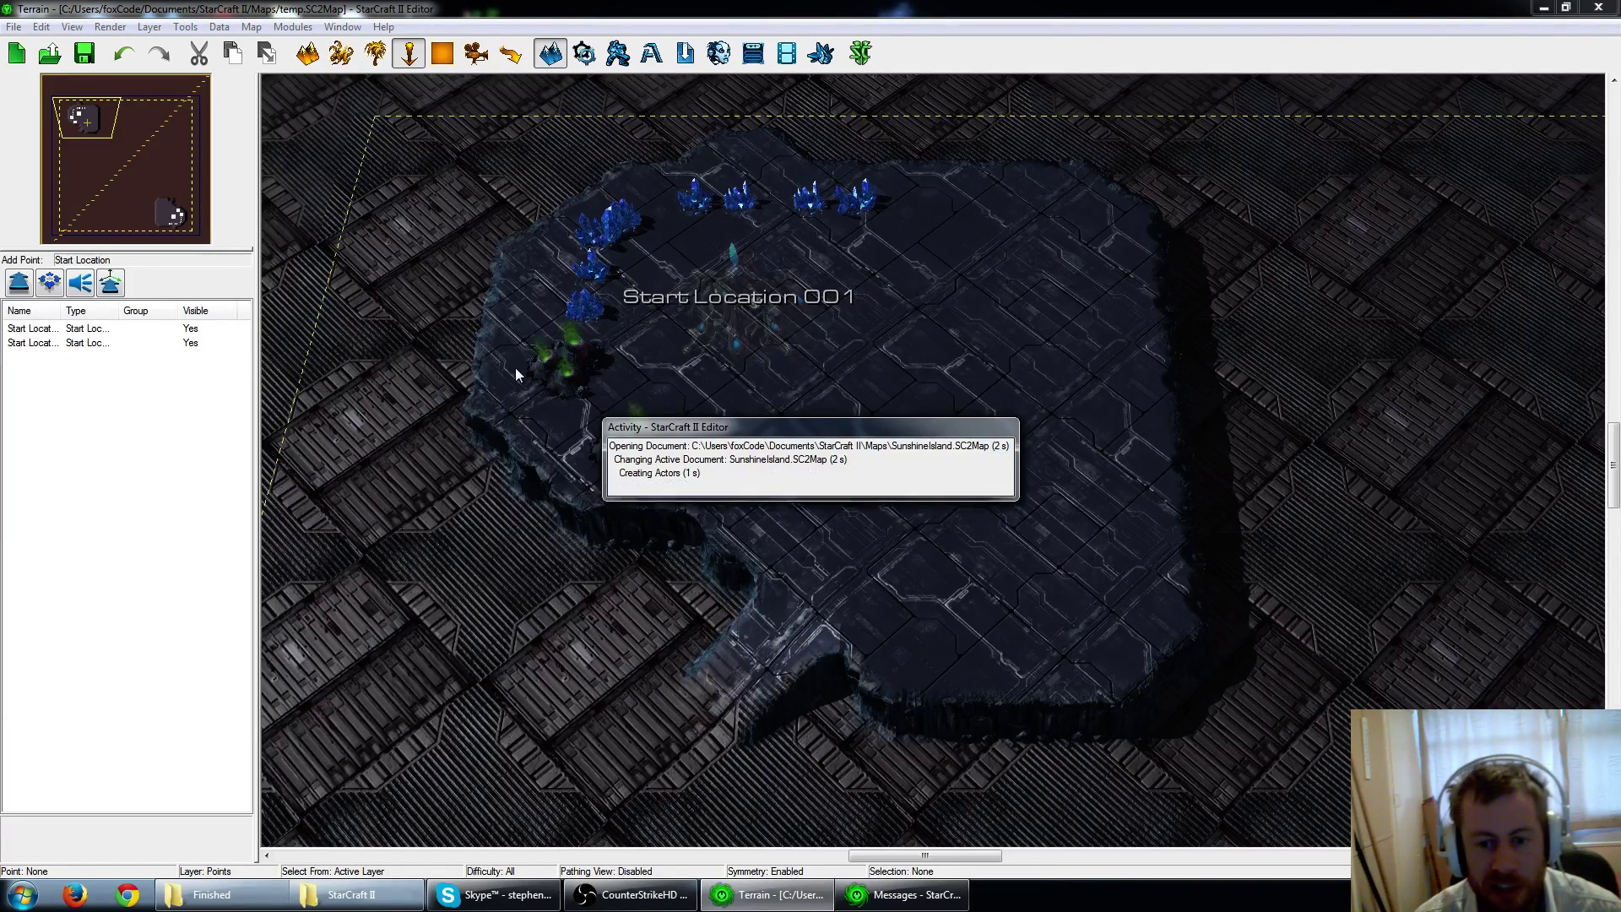
Examine the main base around Start Location 001 and the overall layout of the SunshineIsland map.
{"action": "scroll", "coordinate": [708, 412], "scroll_direction": "down", "scroll_amount": 5}
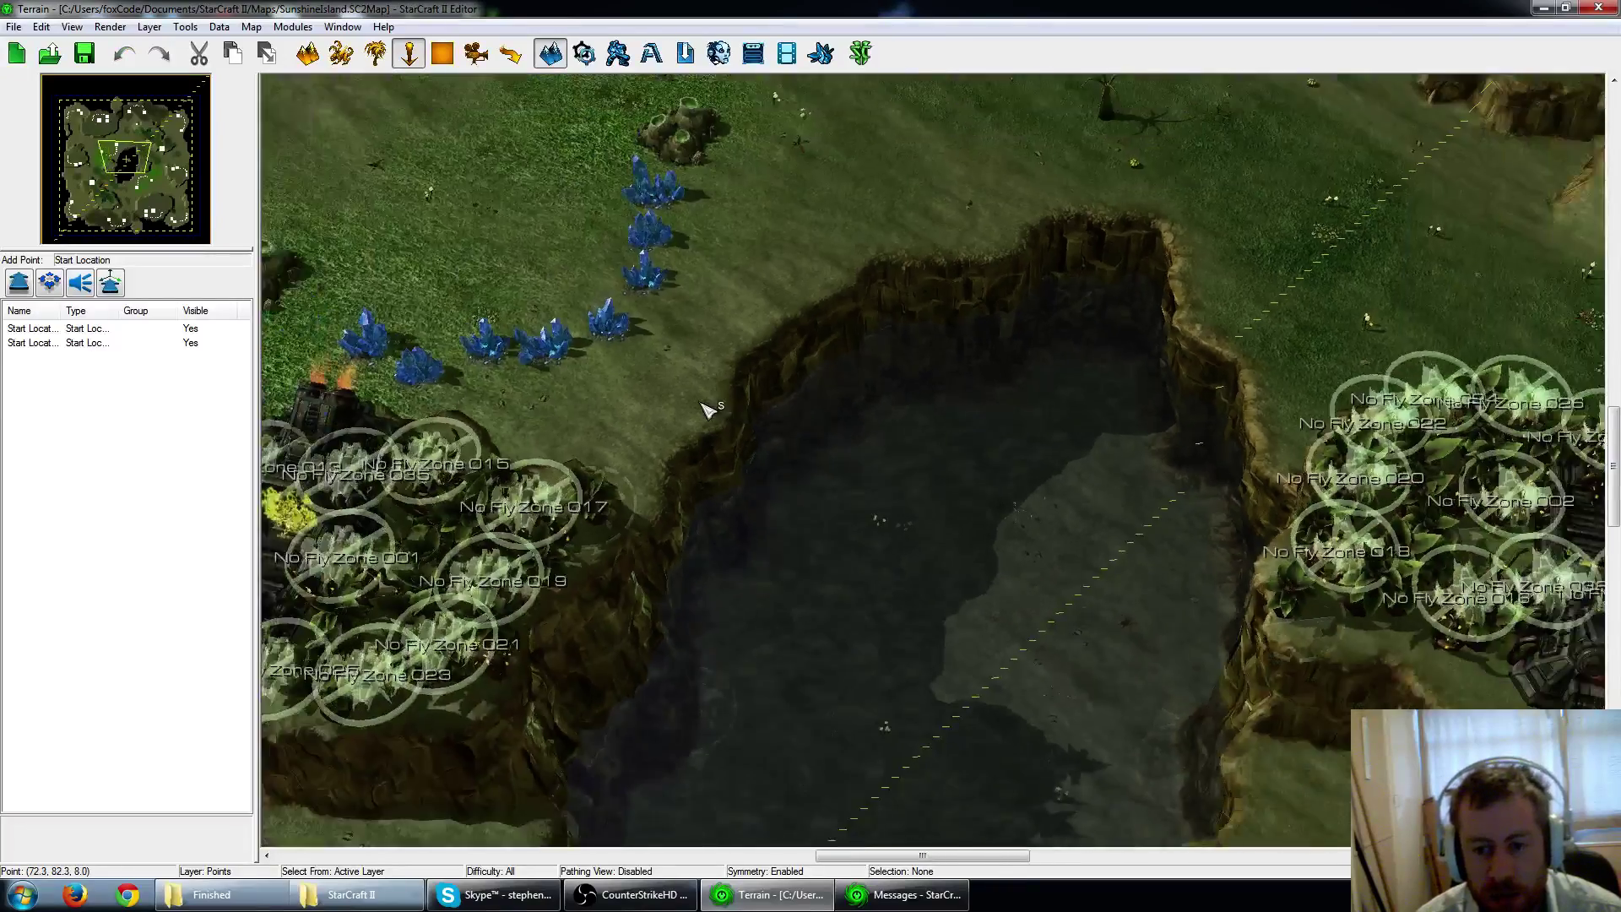
{"action": "scroll", "coordinate": [701, 385], "scroll_direction": "down", "scroll_amount": 3}
{"action": "right_click_drag", "start_coordinate": [694, 358], "coordinate": [977, 527]}
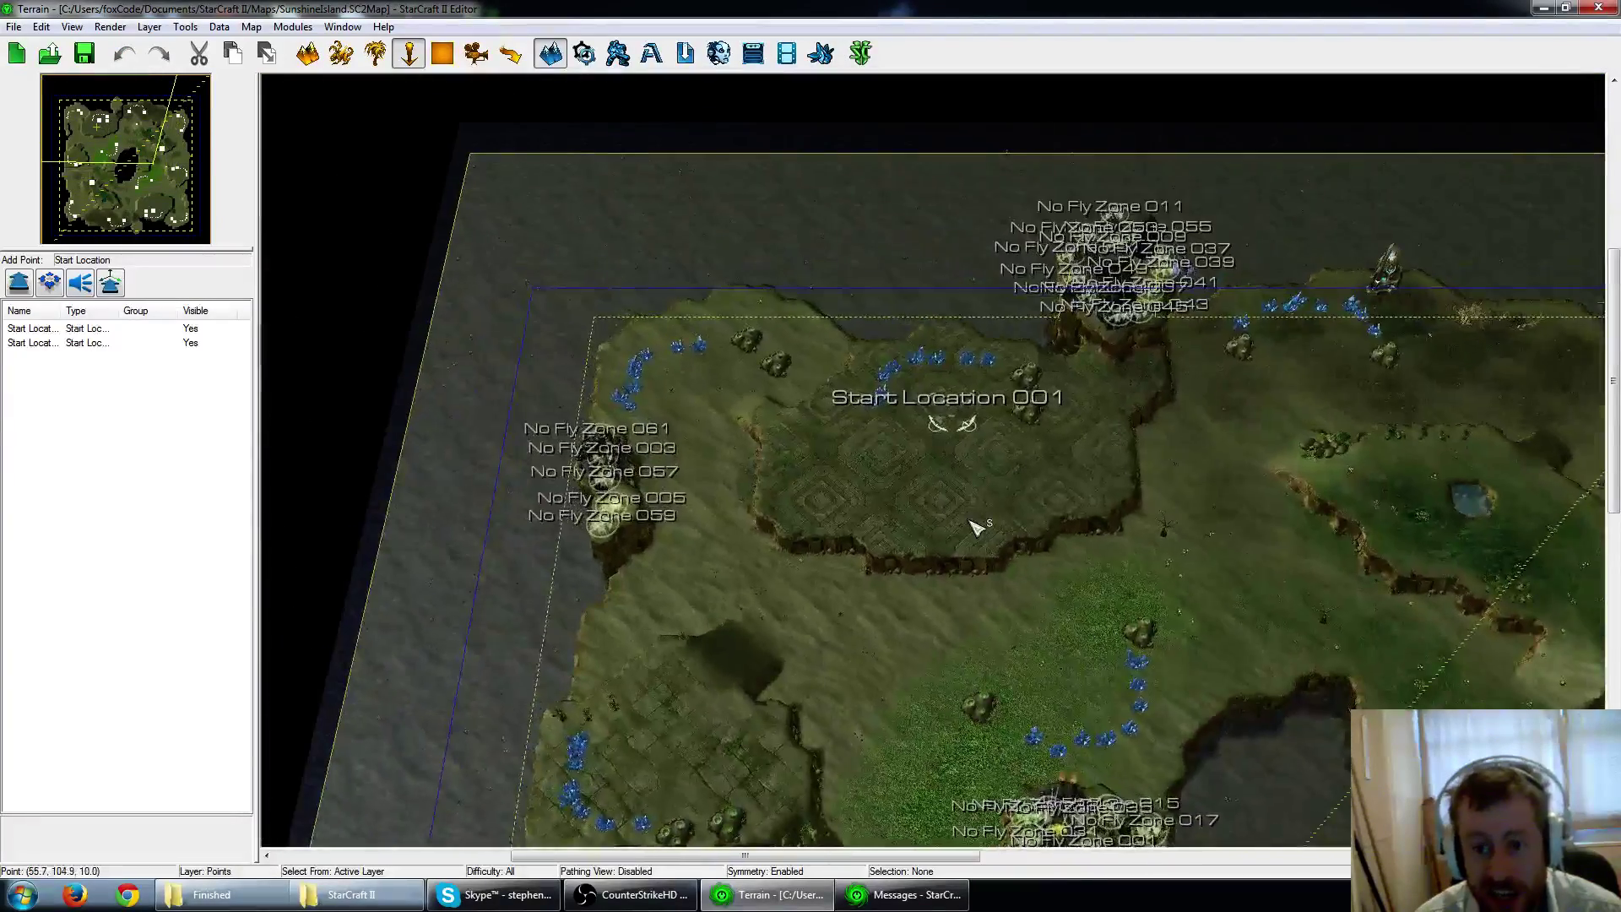
{"action": "scroll", "coordinate": [975, 516], "scroll_direction": "up", "scroll_amount": 3}
{"action": "scroll", "coordinate": [971, 504], "scroll_direction": "up", "scroll_amount": 4}
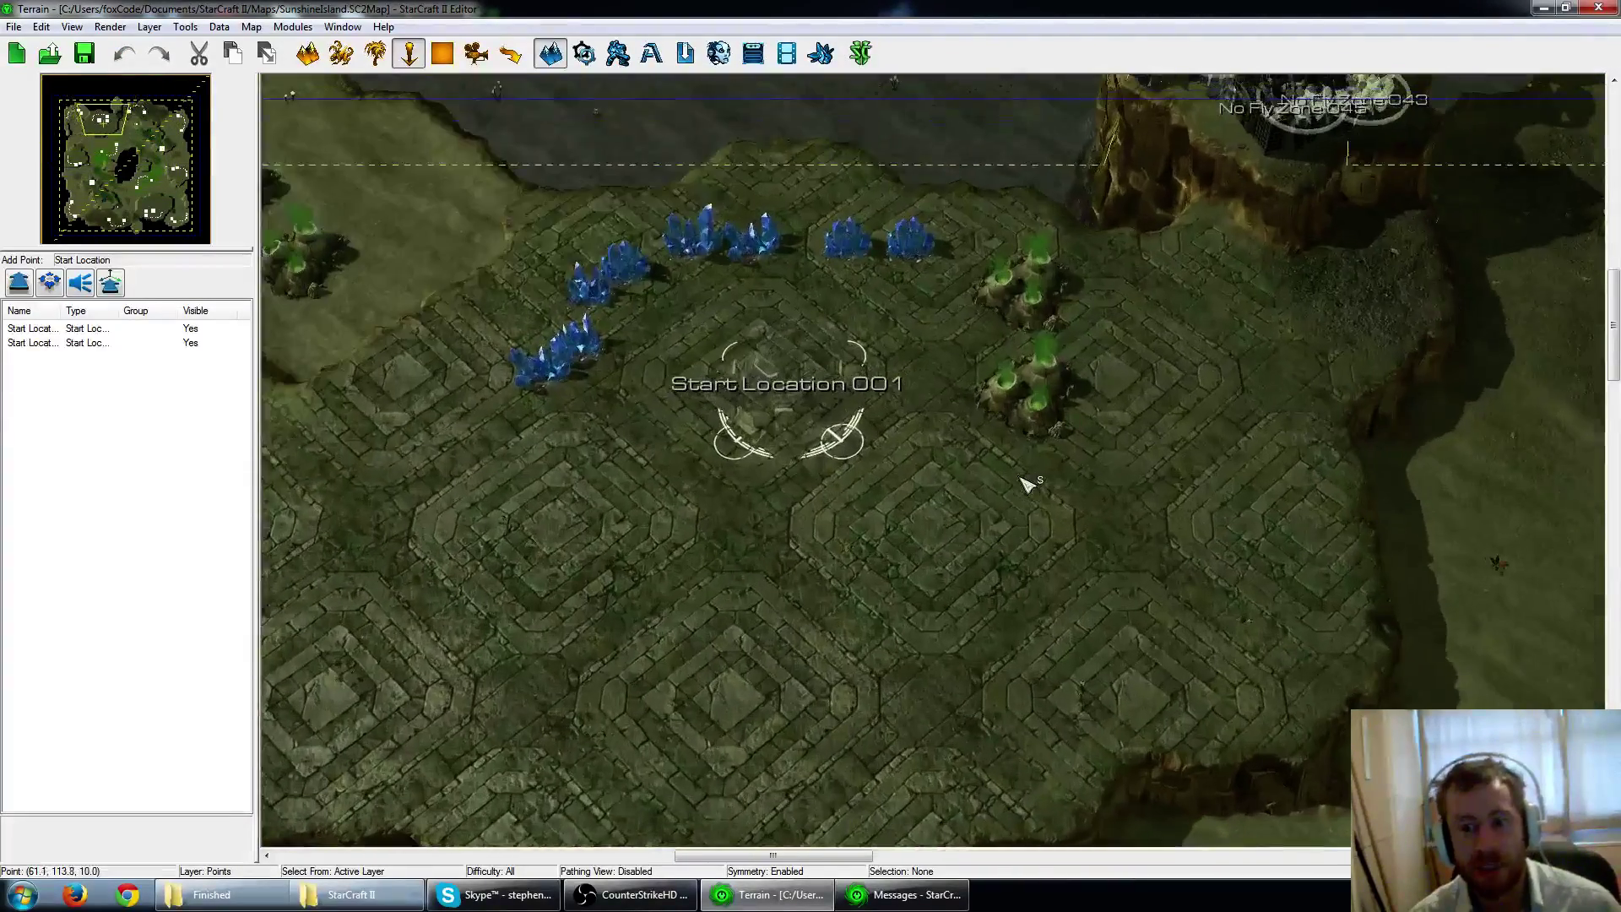
{"action": "scroll", "coordinate": [1022, 475], "scroll_direction": "down", "scroll_amount": 5}
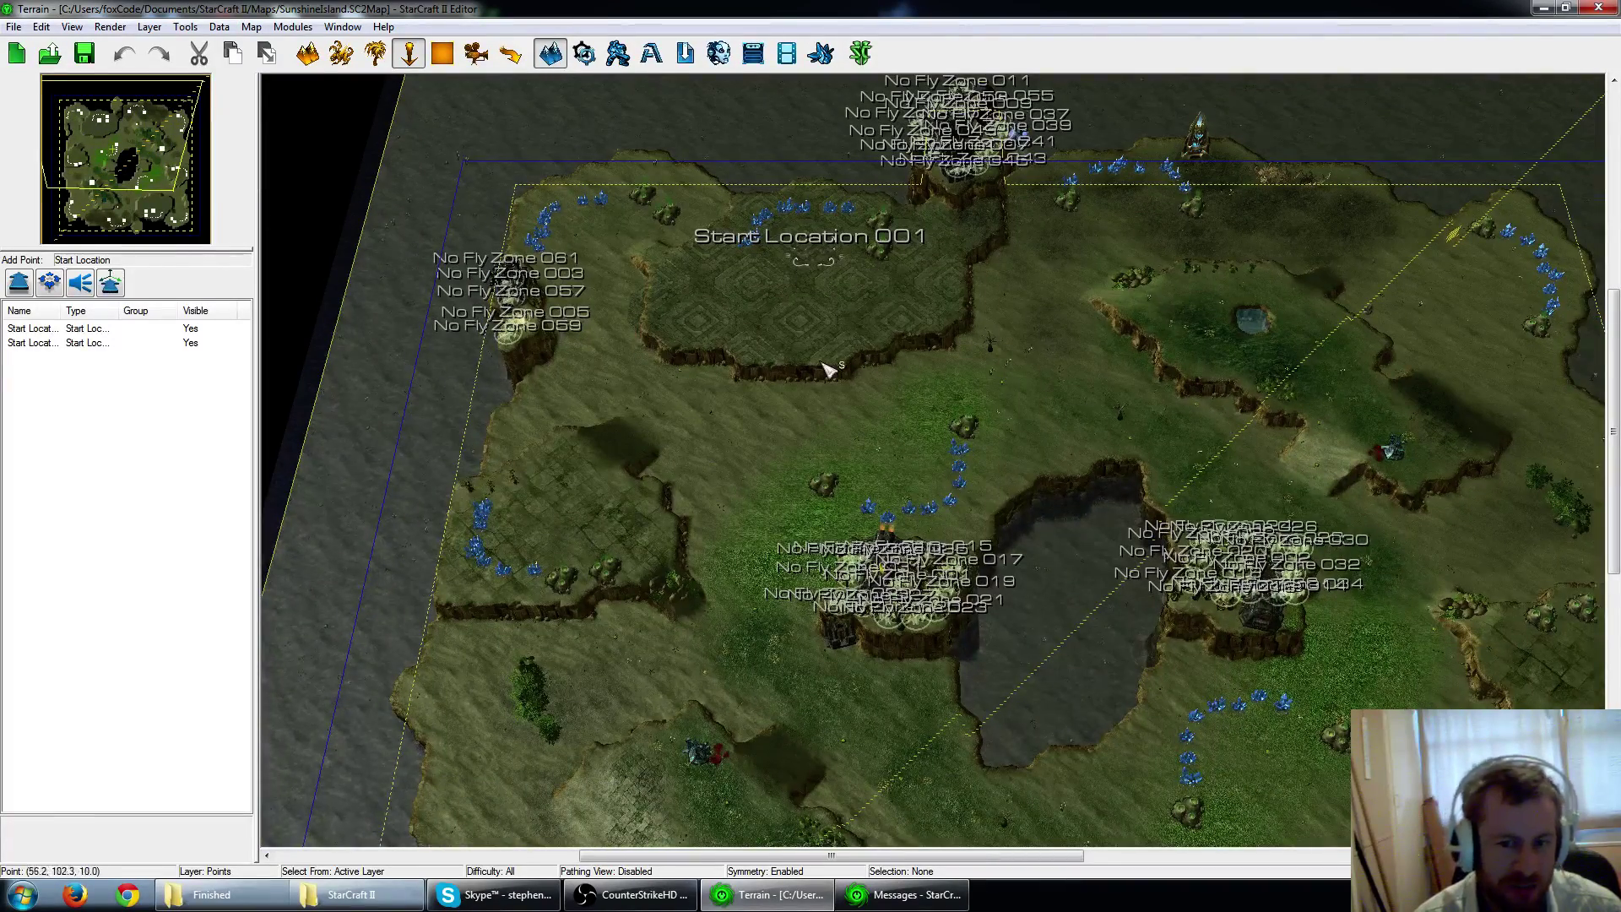
{"action": "right_click_drag", "start_coordinate": [956, 447], "coordinate": [846, 398]}
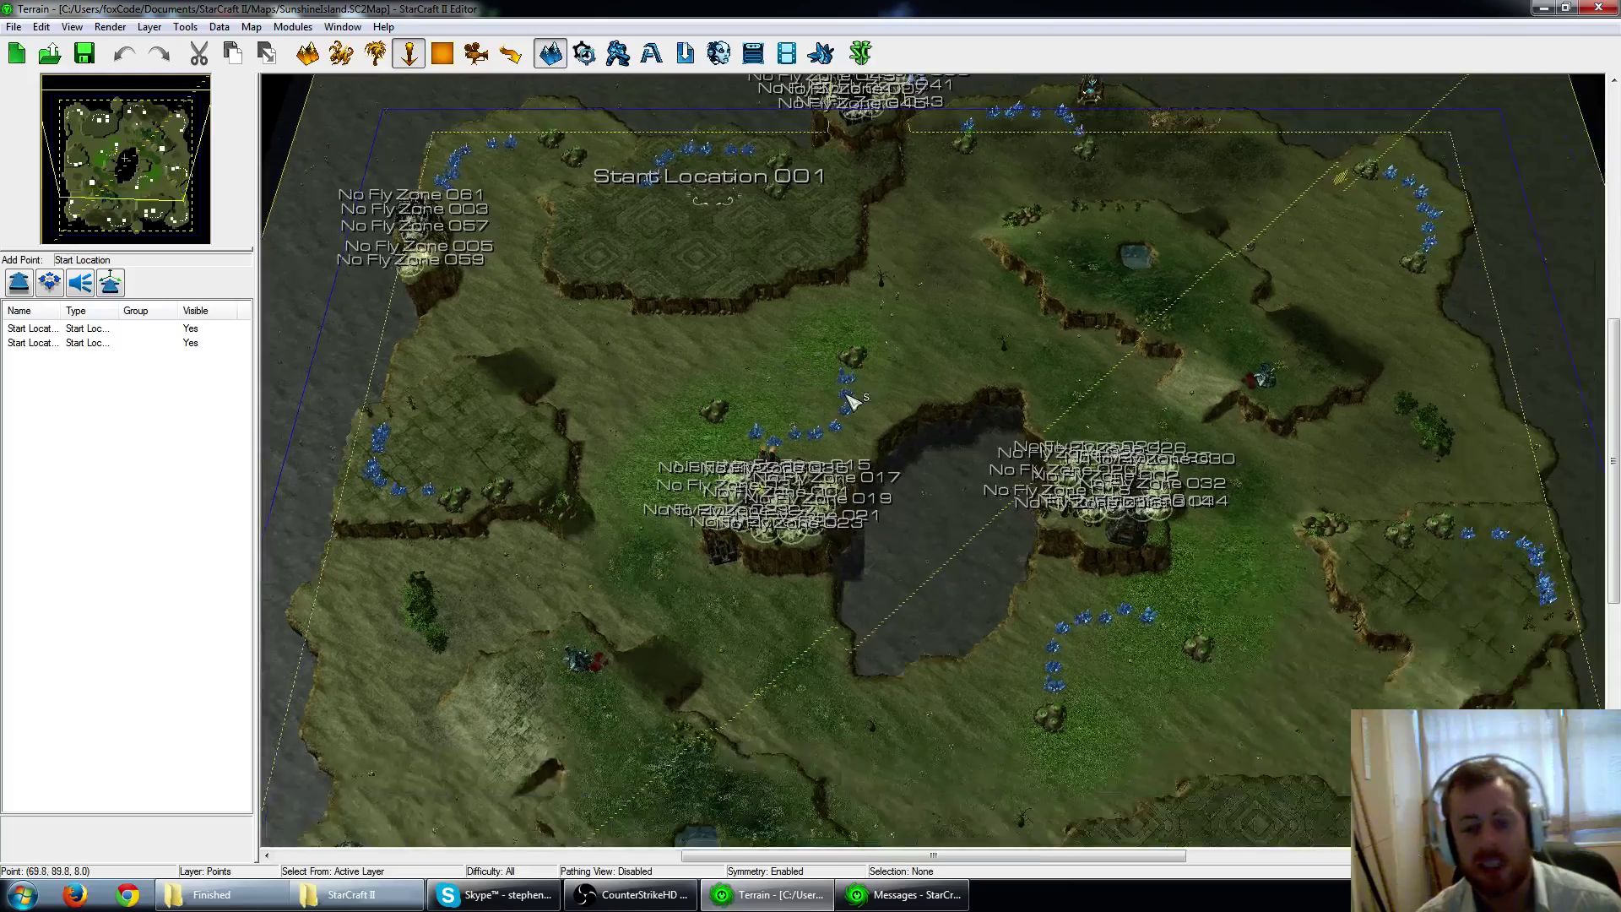
{"action": "scroll", "coordinate": [807, 391], "scroll_direction": "down", "scroll_amount": 3}
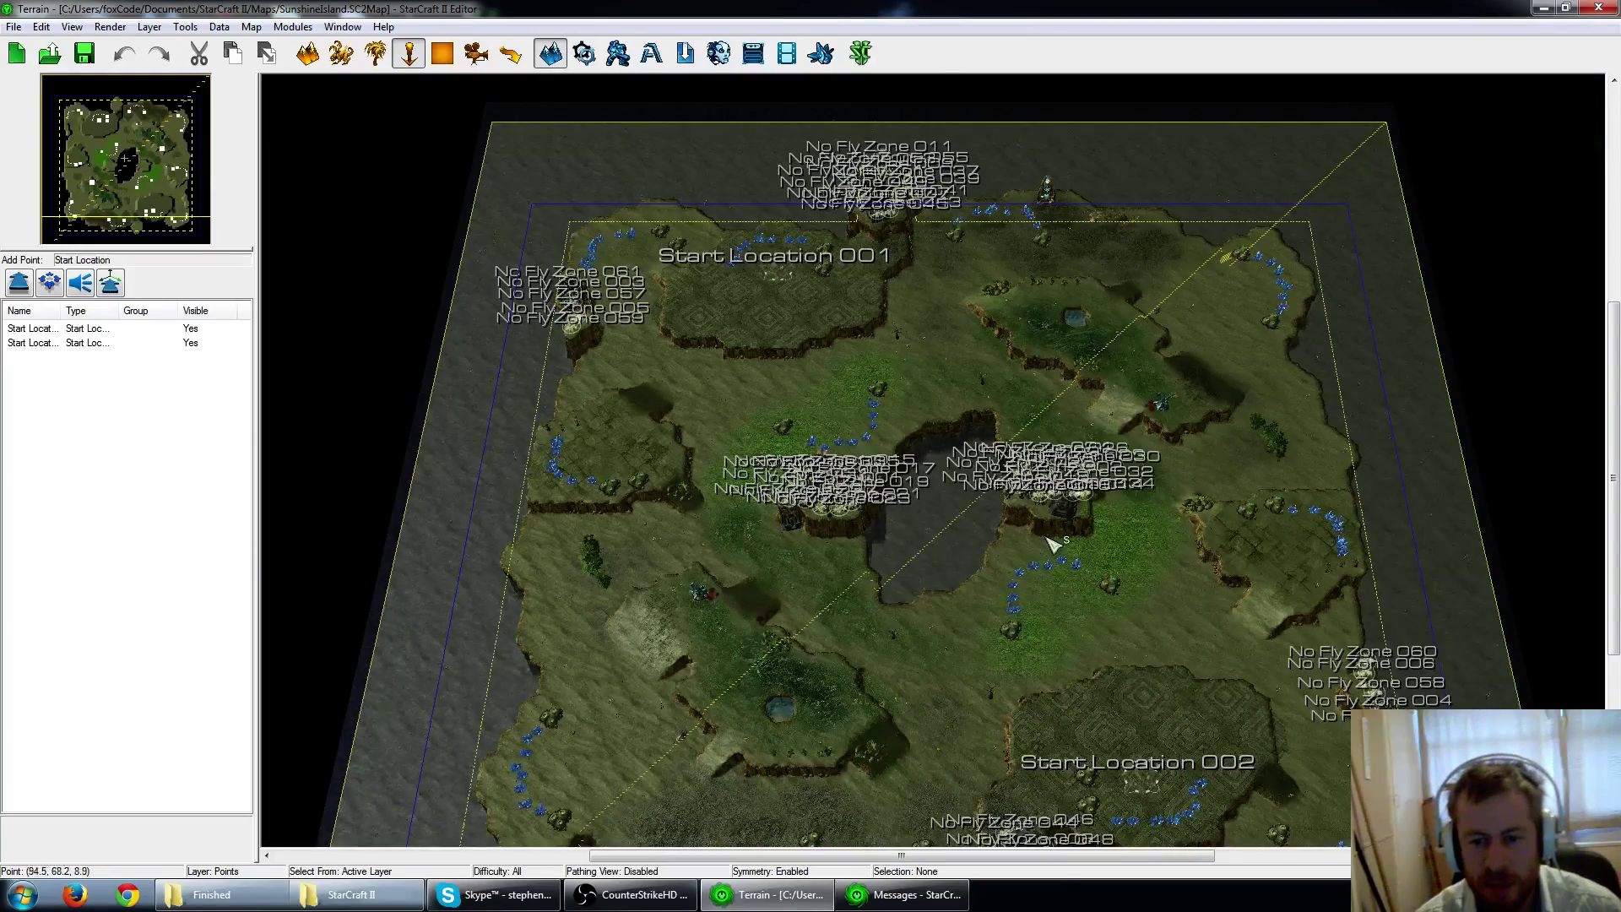
{"action": "right_click_drag", "start_coordinate": [367, 692], "coordinate": [870, 418]}
{"action": "right_click_drag", "start_coordinate": [1472, 294], "coordinate": [968, 474]}
{"action": "scroll", "coordinate": [969, 480], "scroll_direction": "down", "scroll_amount": 2}
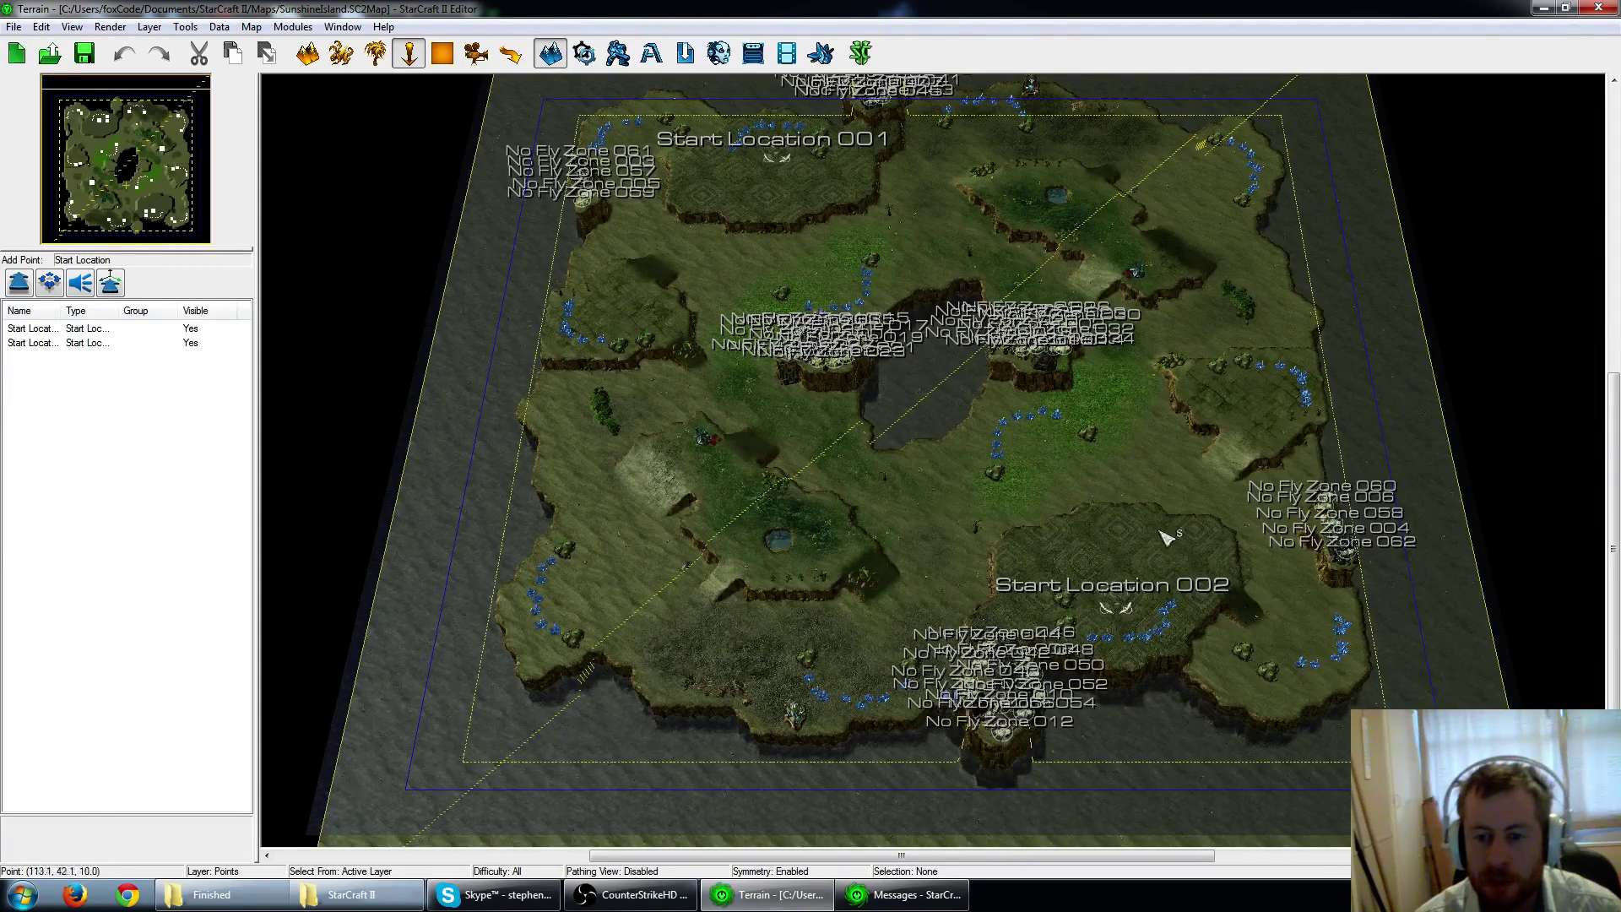
Examine SunshineIsland's central area, the cliff edge of the first main base, and the mirrored expansions near Start Location 002.
{"action": "scroll", "coordinate": [1118, 623], "scroll_direction": "up", "scroll_amount": 3}
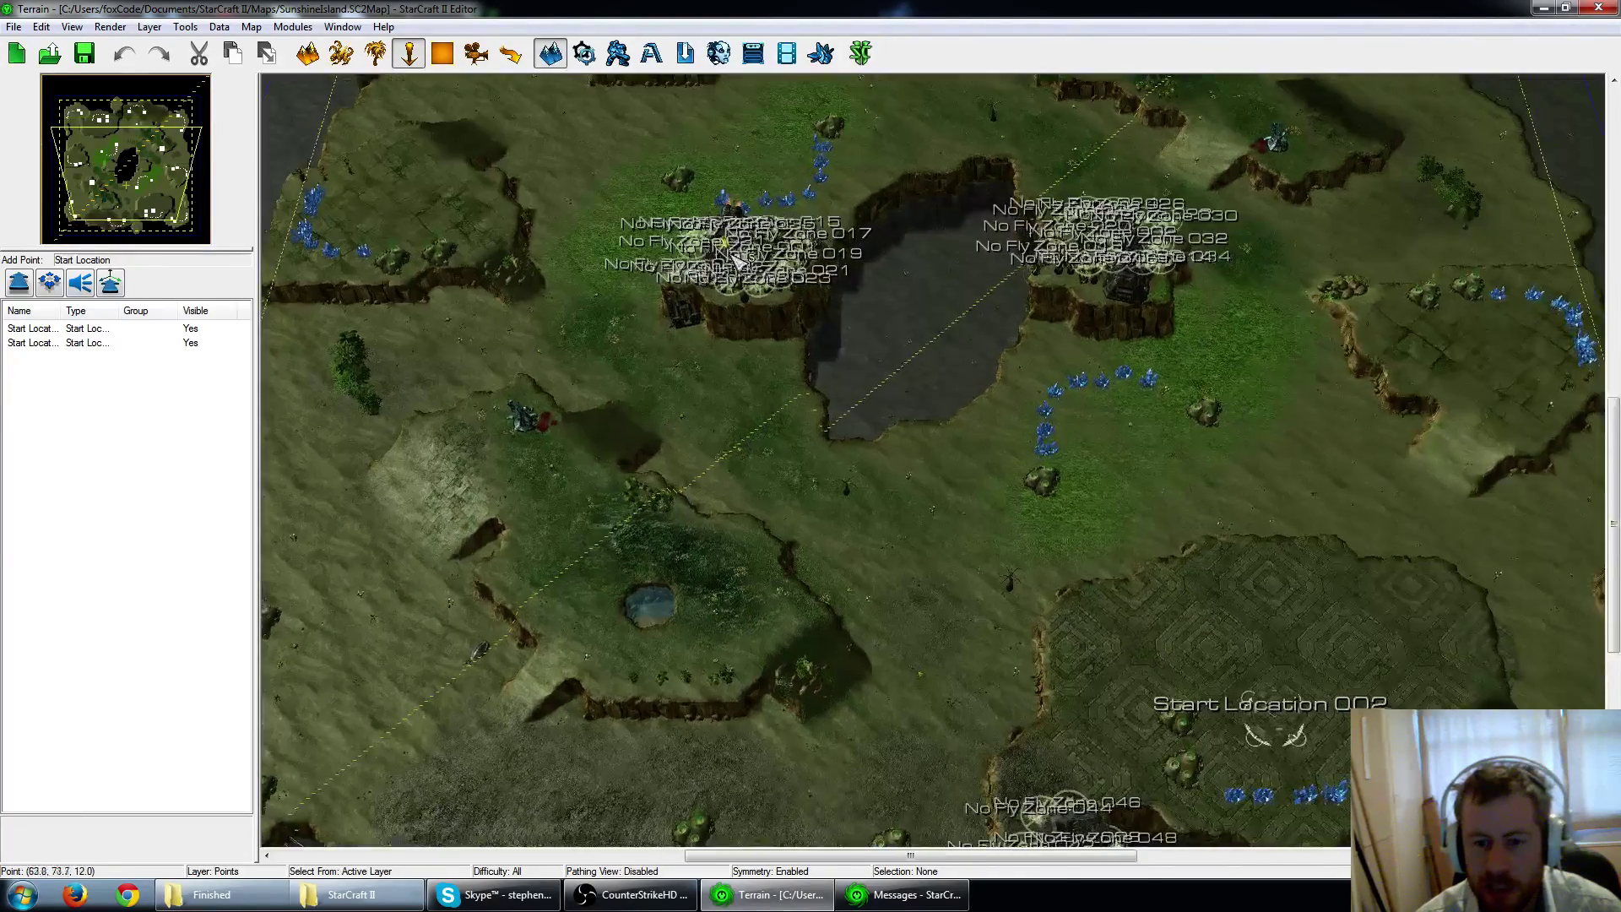
{"action": "right_click_drag", "start_coordinate": [733, 257], "coordinate": [1020, 625]}
{"action": "scroll", "coordinate": [797, 591], "scroll_direction": "up", "scroll_amount": 3}
{"action": "right_click_drag", "start_coordinate": [826, 562], "coordinate": [765, 436]}
{"action": "scroll", "coordinate": [850, 431], "scroll_direction": "down", "scroll_amount": 4}
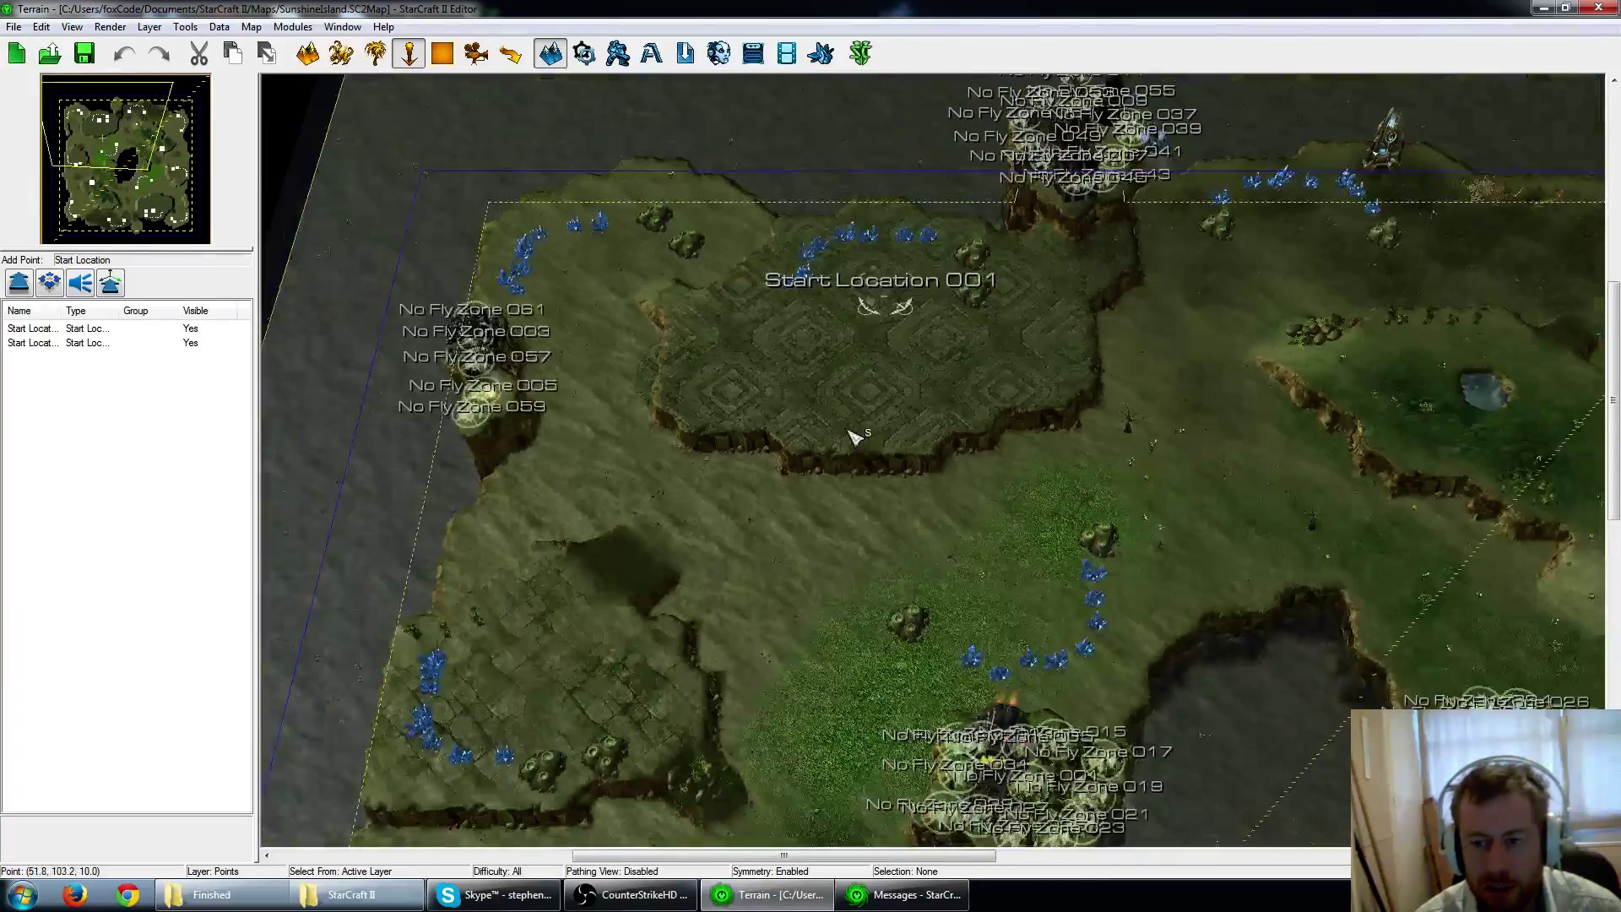
{"action": "scroll", "coordinate": [883, 465], "scroll_direction": "up", "scroll_amount": 3}
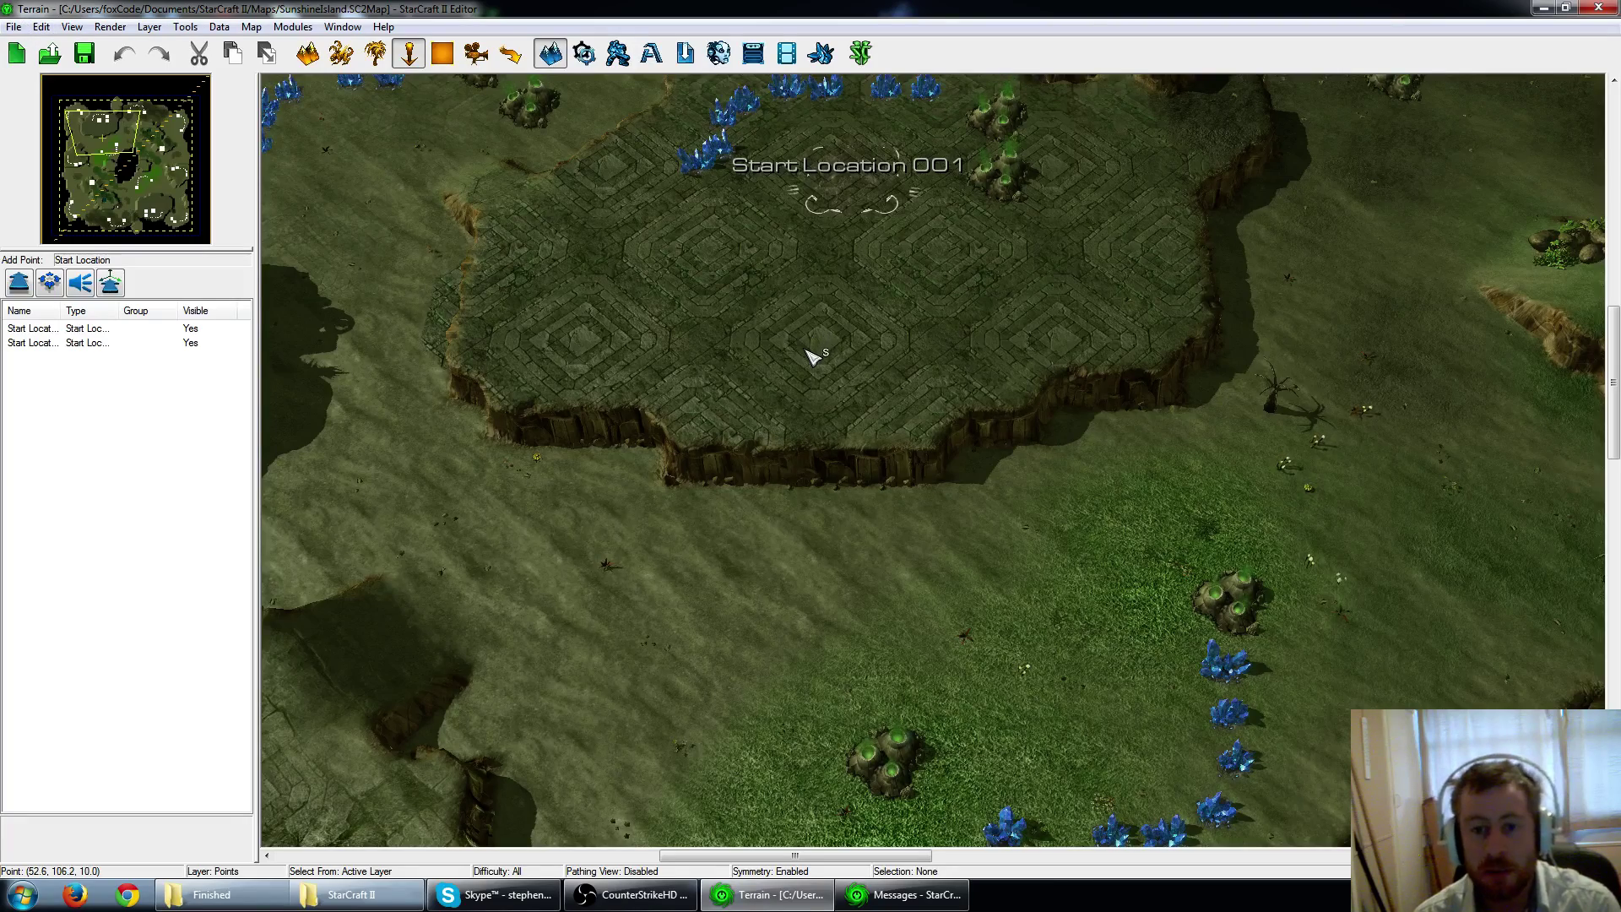
{"action": "left_click", "coordinate": [173, 223]}
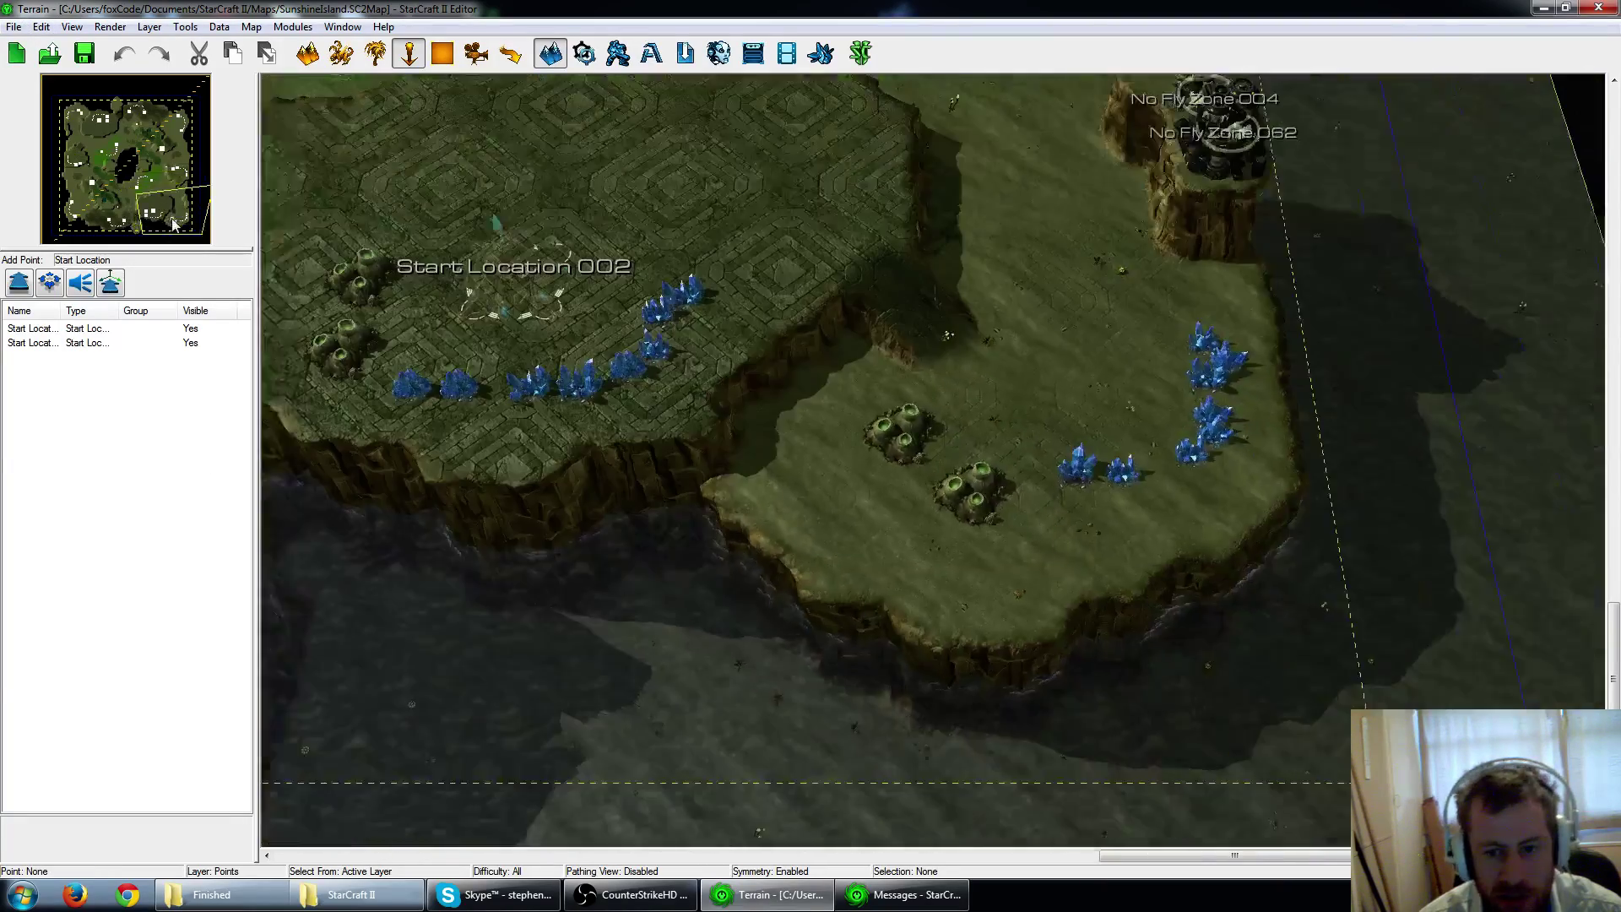
{"action": "left_click_drag", "start_coordinate": [172, 218], "coordinate": [148, 178]}
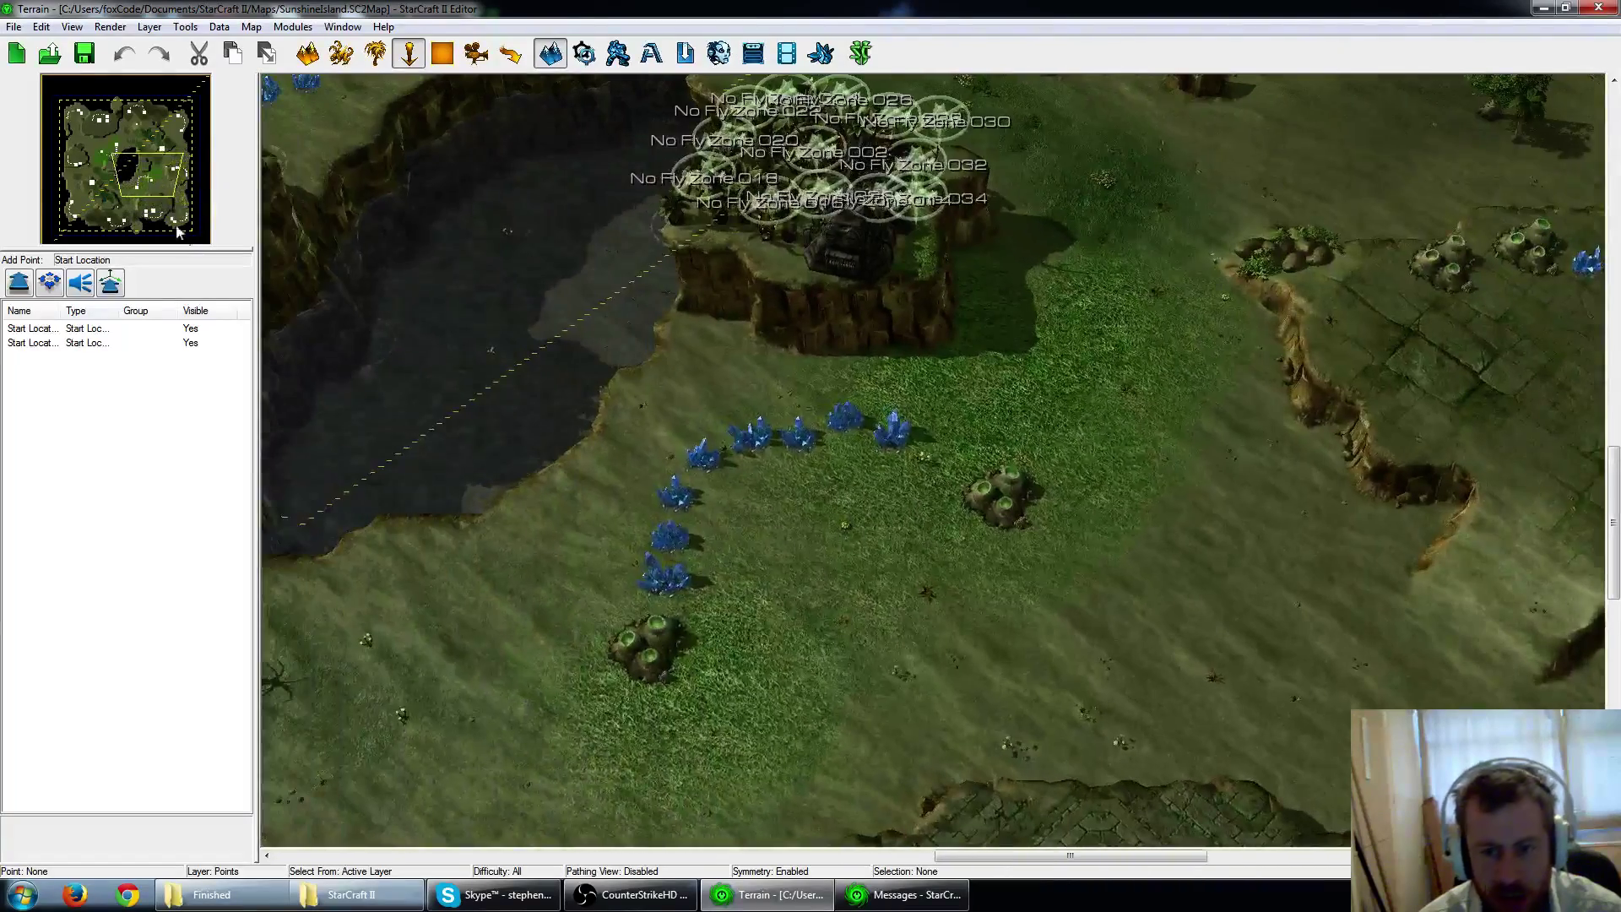
Start publishing the SunshineIsland map and choose Korea and Taiwan as both the publishing region and the login region.
{"action": "left_click", "coordinate": [93, 134]}
{"action": "left_click", "coordinate": [12, 26]}
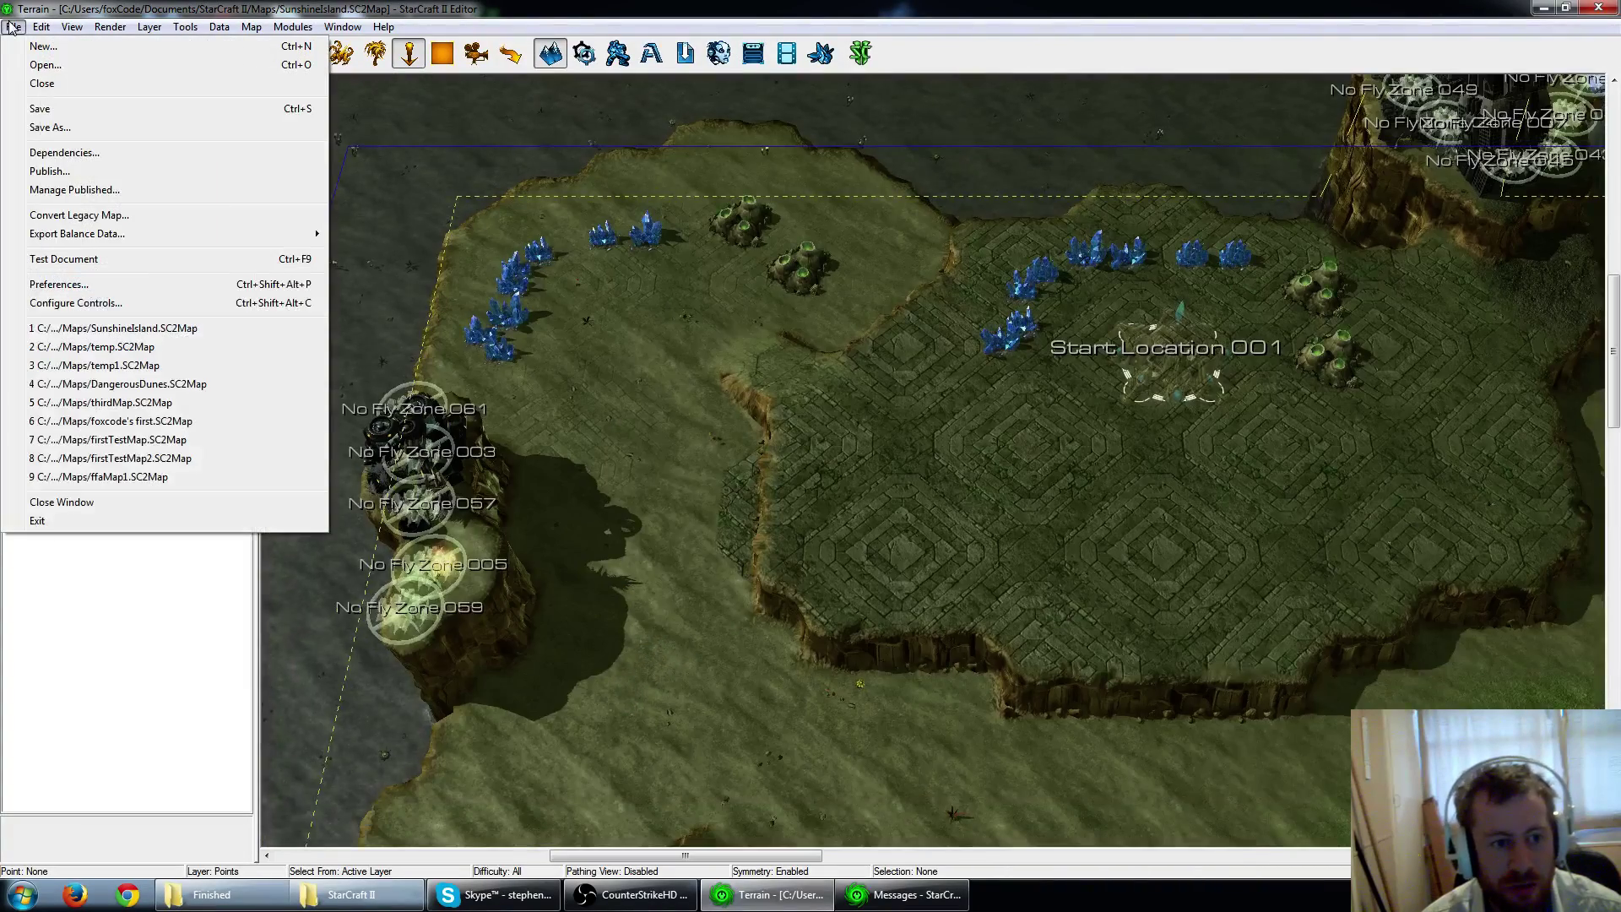
{"action": "left_click", "coordinate": [78, 170]}
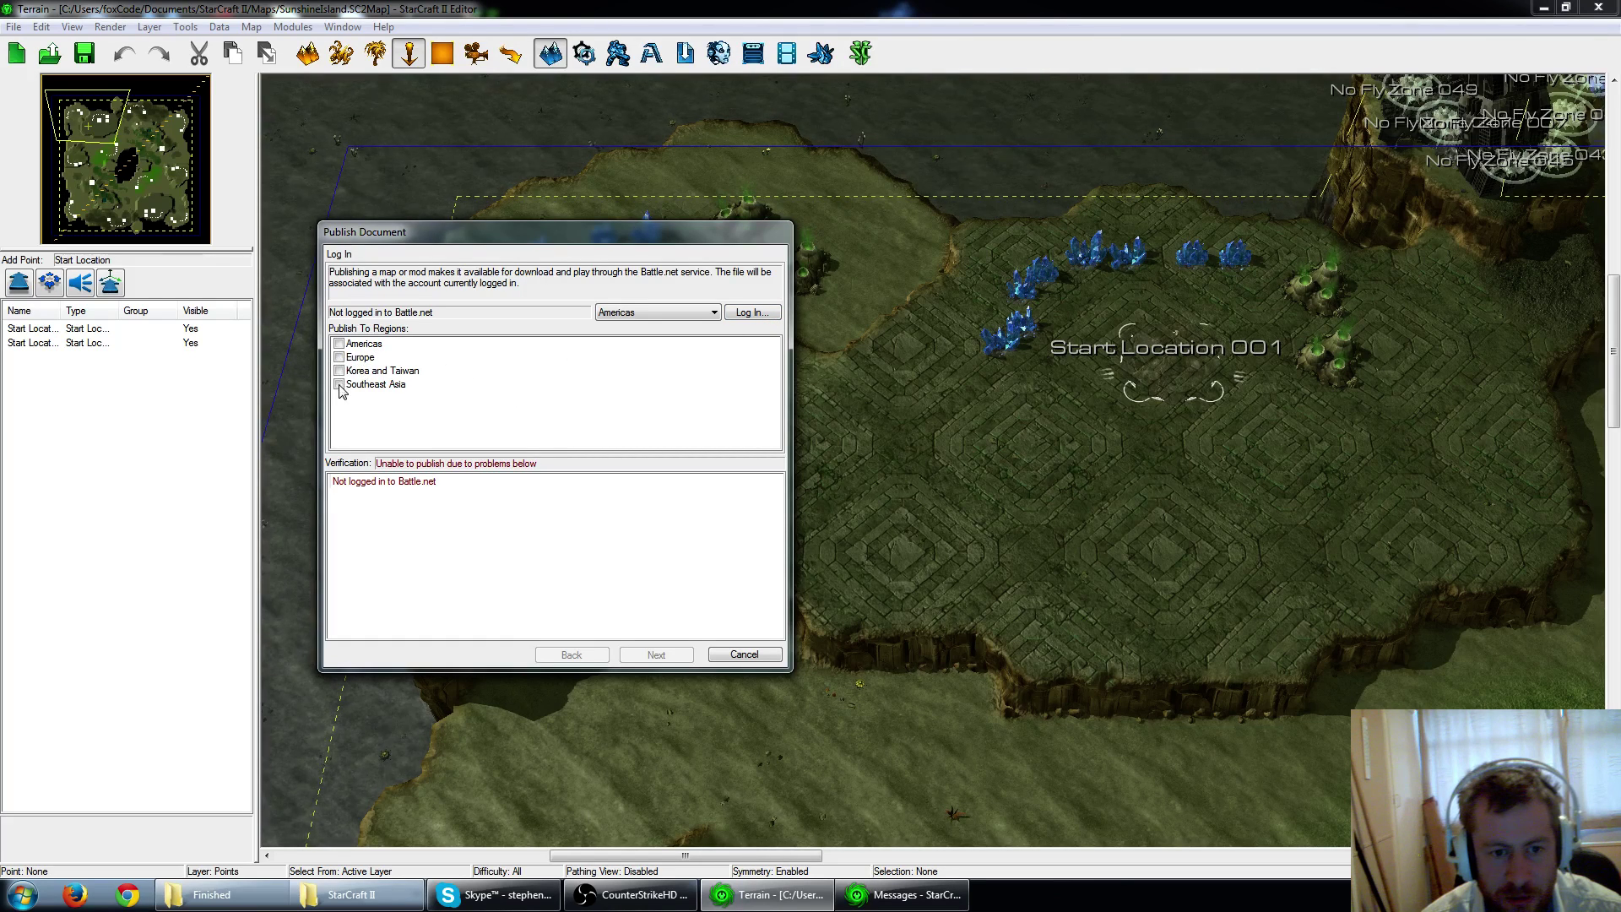
{"action": "left_click", "coordinate": [697, 311]}
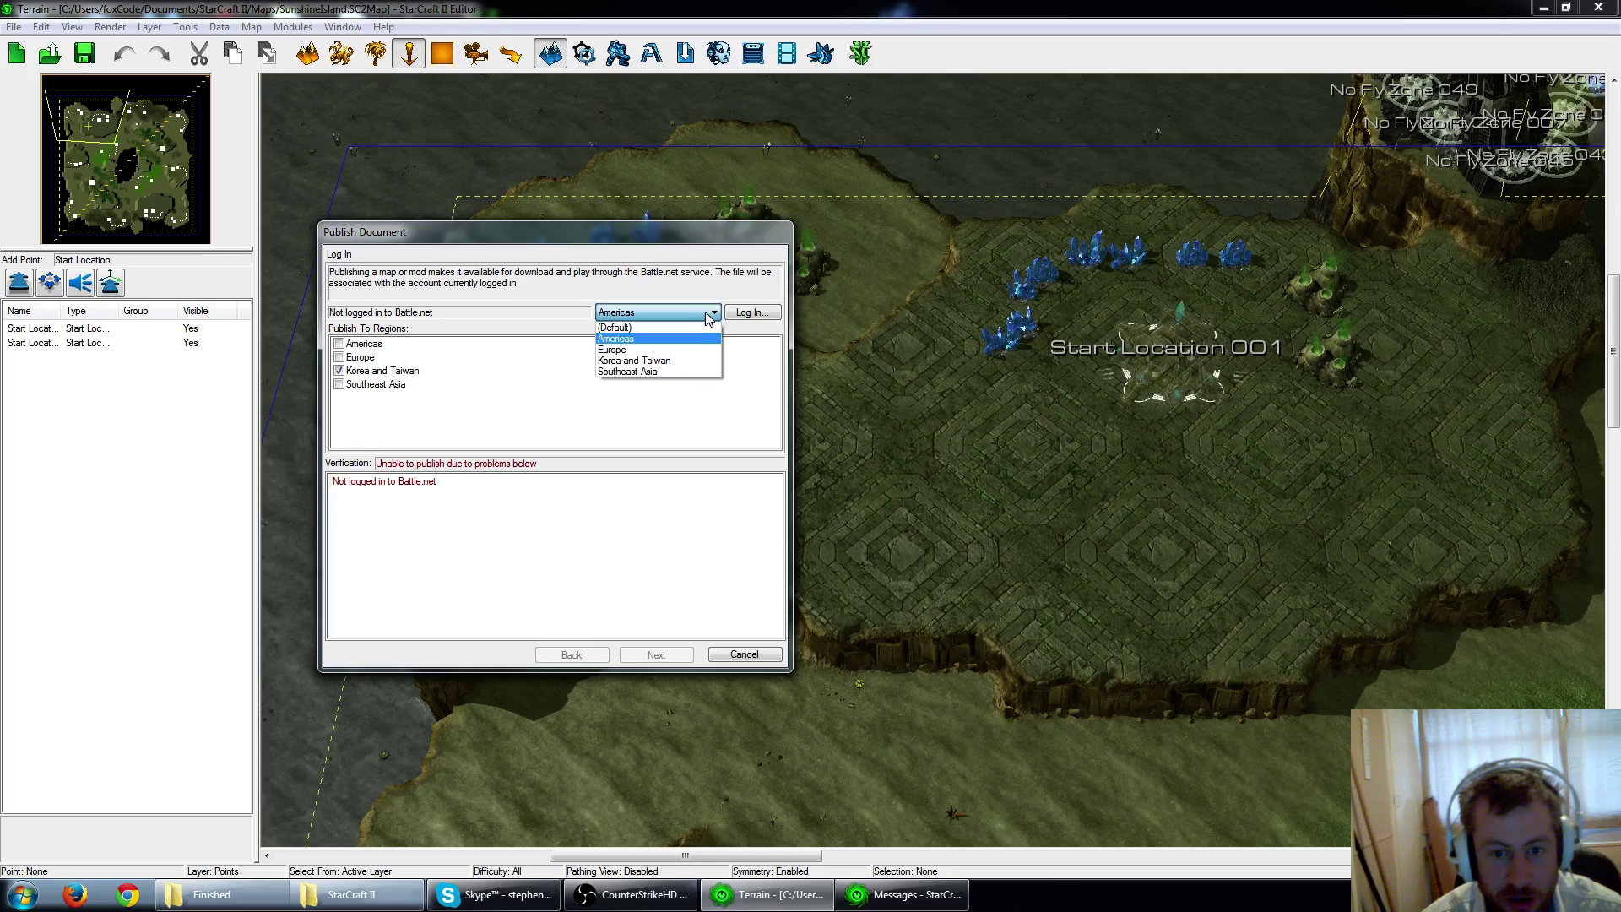
{"action": "left_click", "coordinate": [671, 341]}
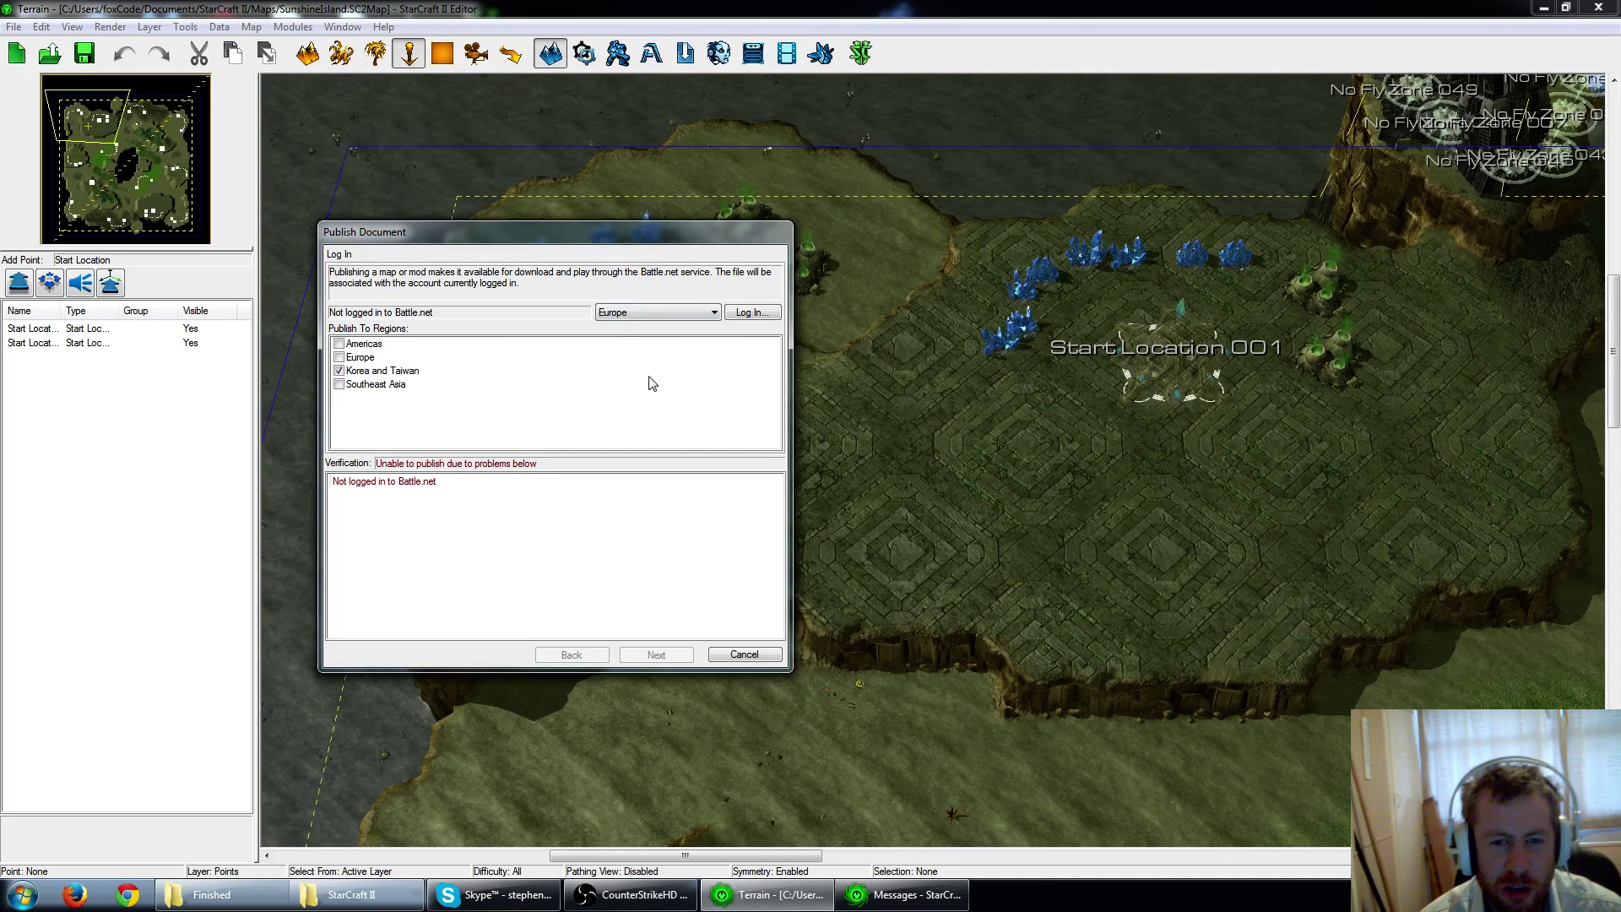
{"action": "left_click", "coordinate": [661, 312]}
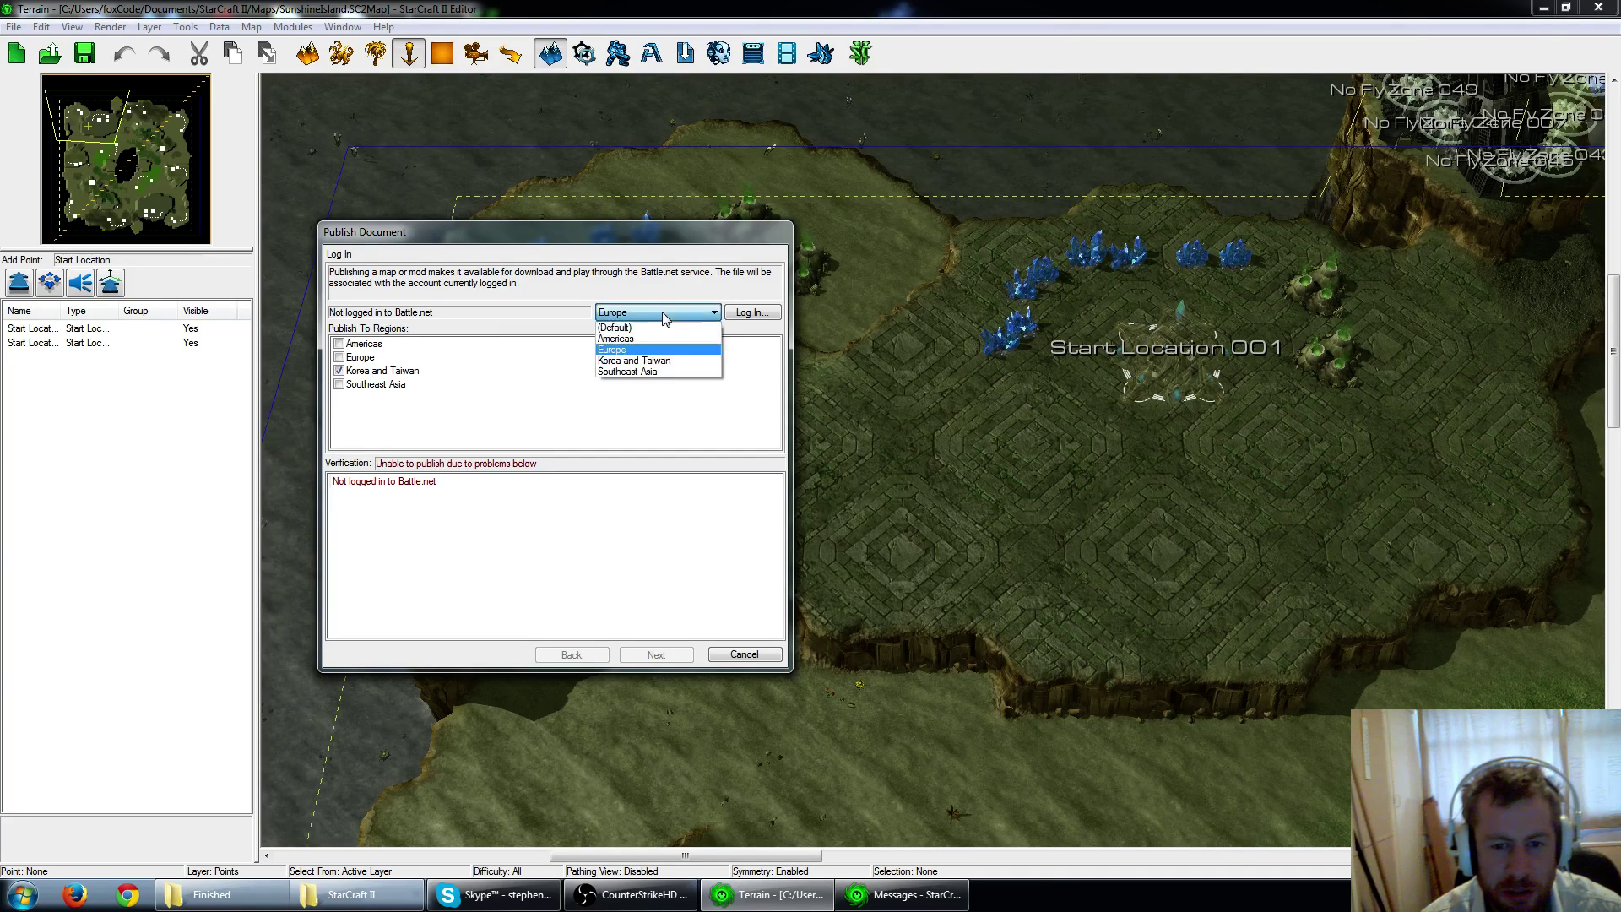
{"action": "left_click", "coordinate": [672, 355]}
Log in to Battle.net with the remembered account by entering the account password.
{"action": "left_click", "coordinate": [746, 314]}
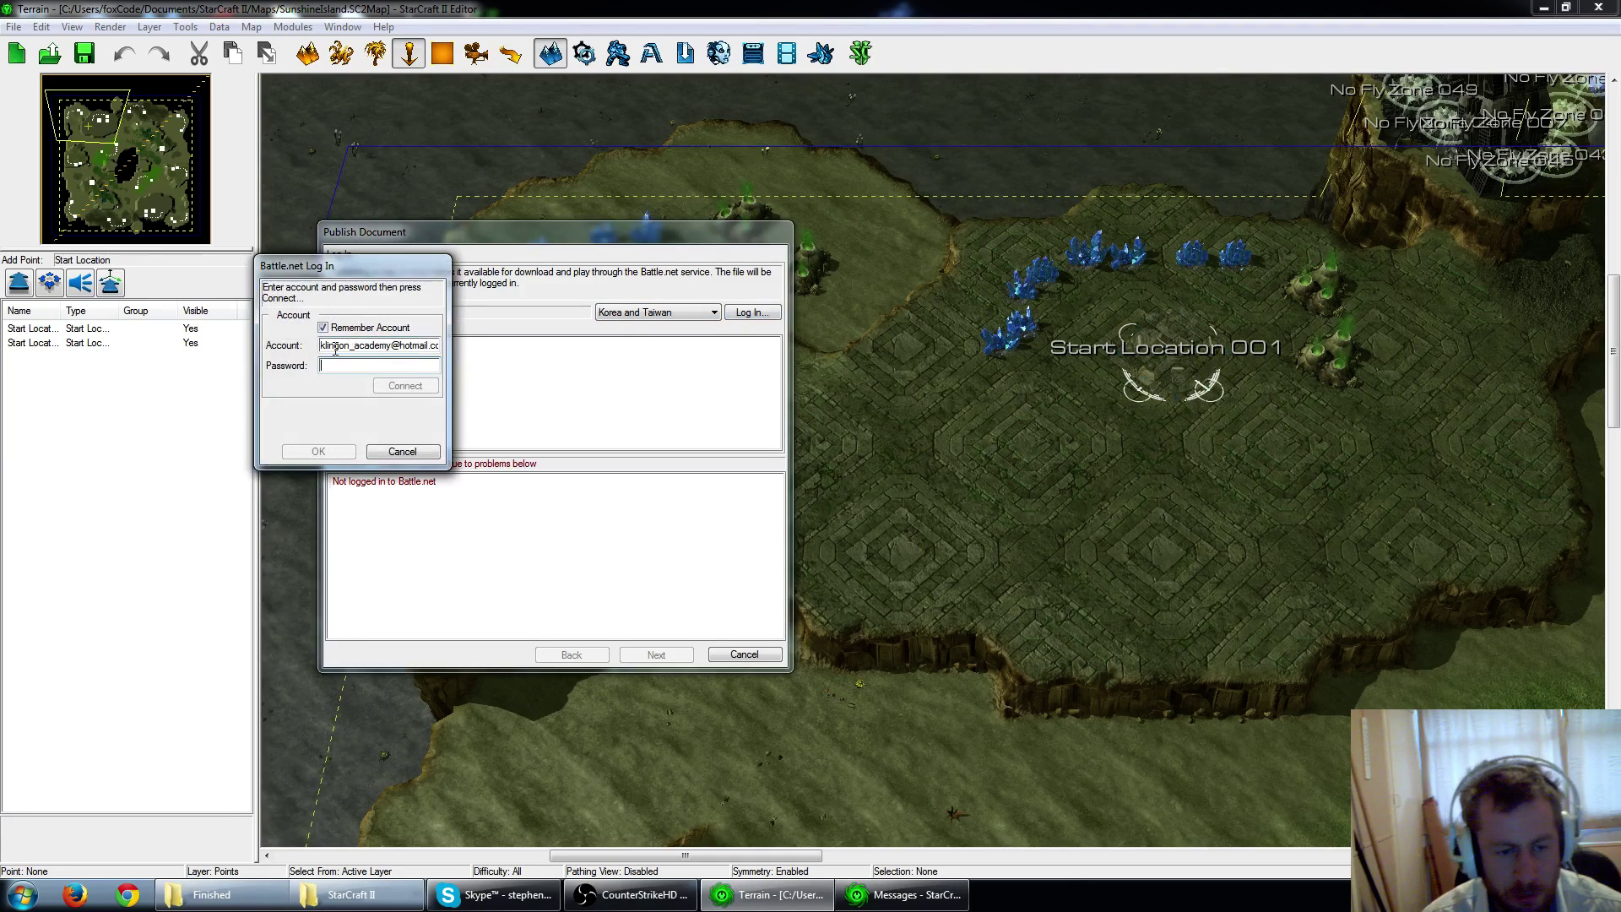
{"action": "type", "text": "••••••••••••"}
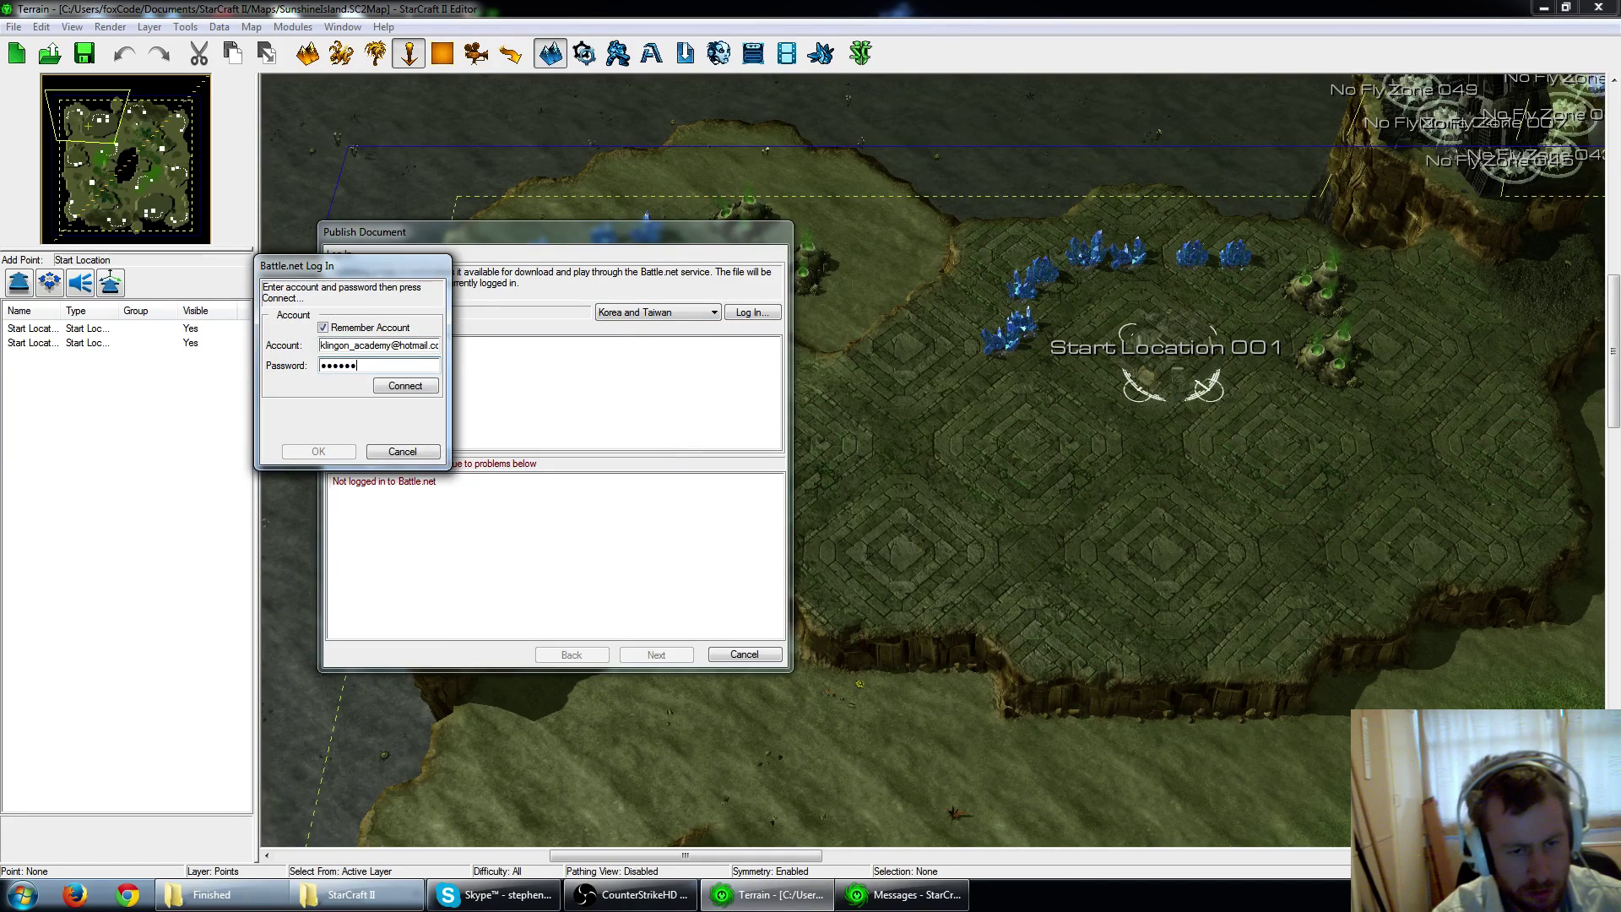
{"action": "key", "text": "Return"}
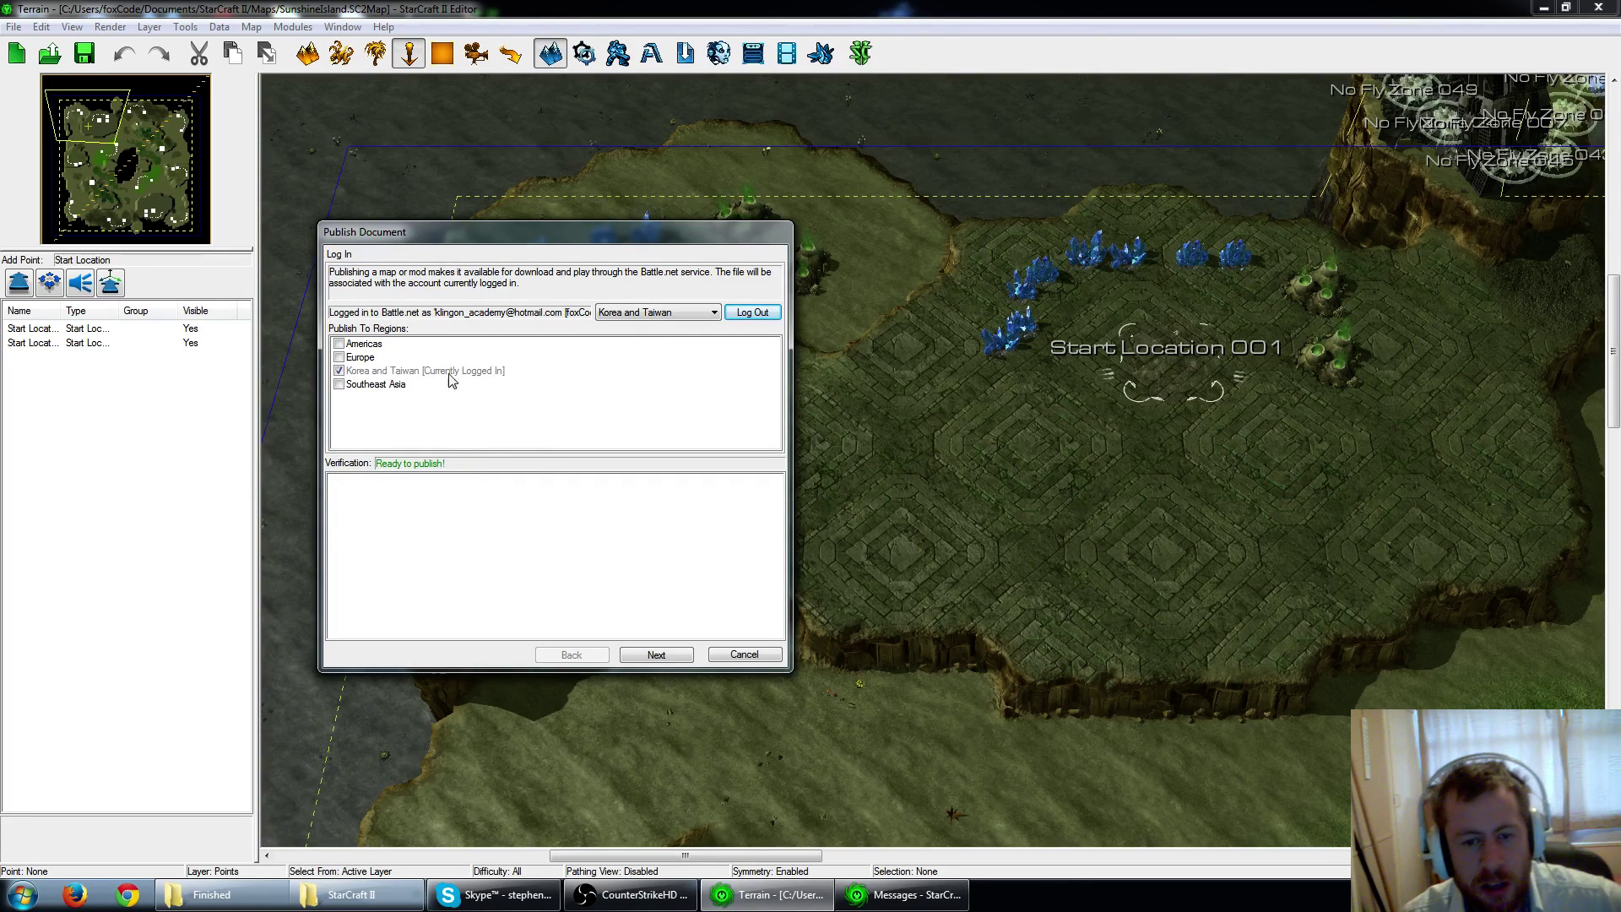
Proceed to the publishing options and set the map to Locked, accepting the lock.
{"action": "left_click", "coordinate": [683, 656]}
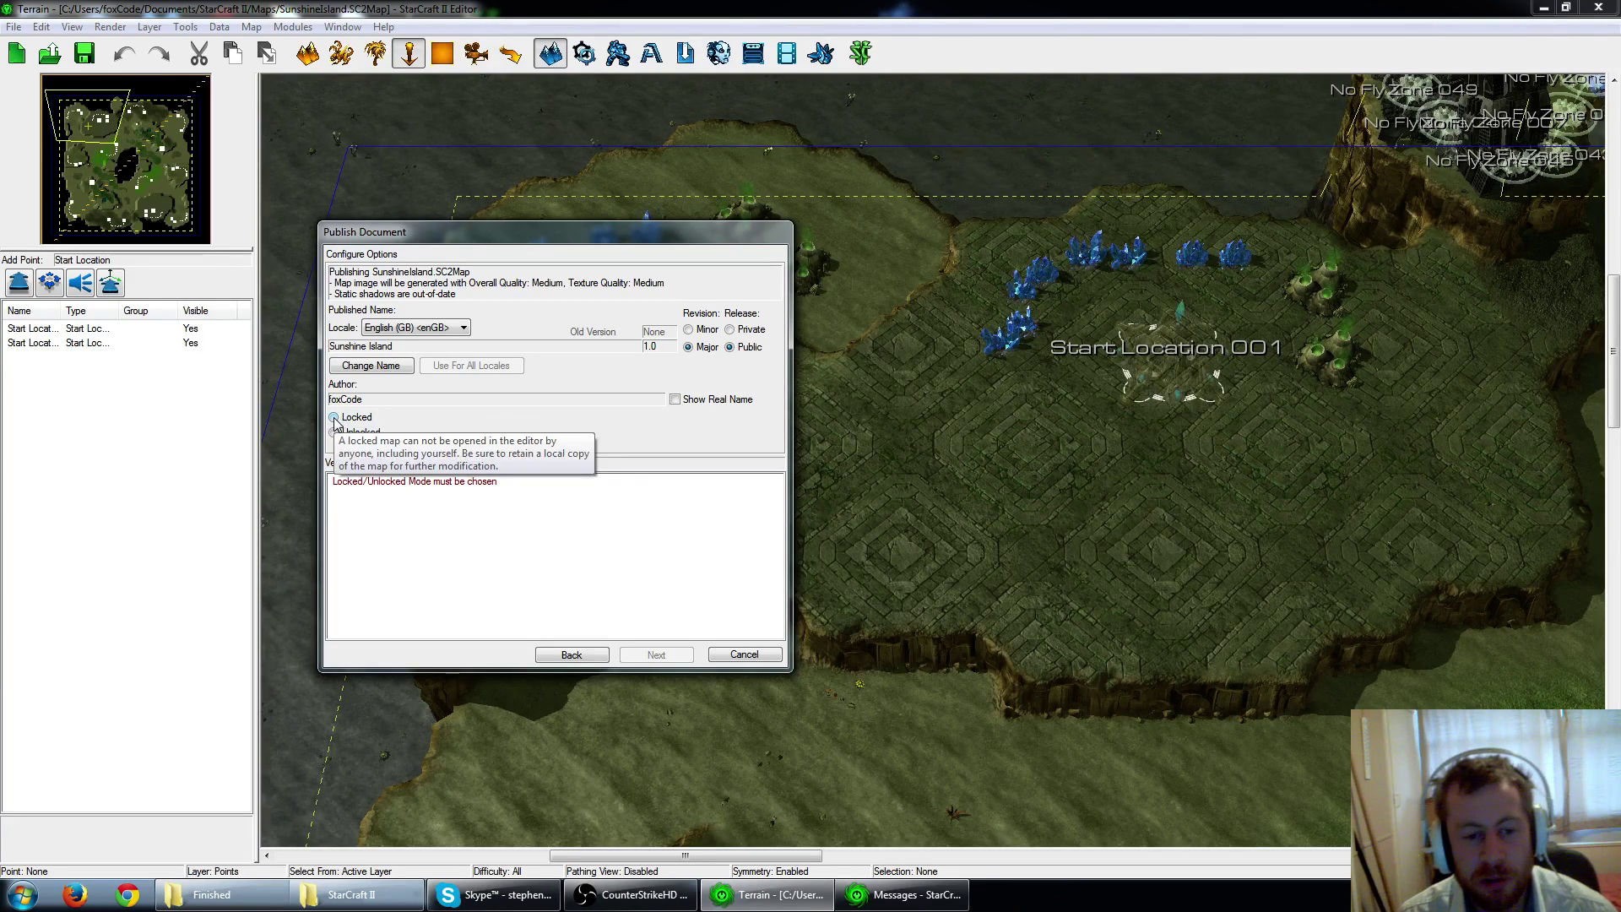
{"action": "left_click", "coordinate": [334, 418]}
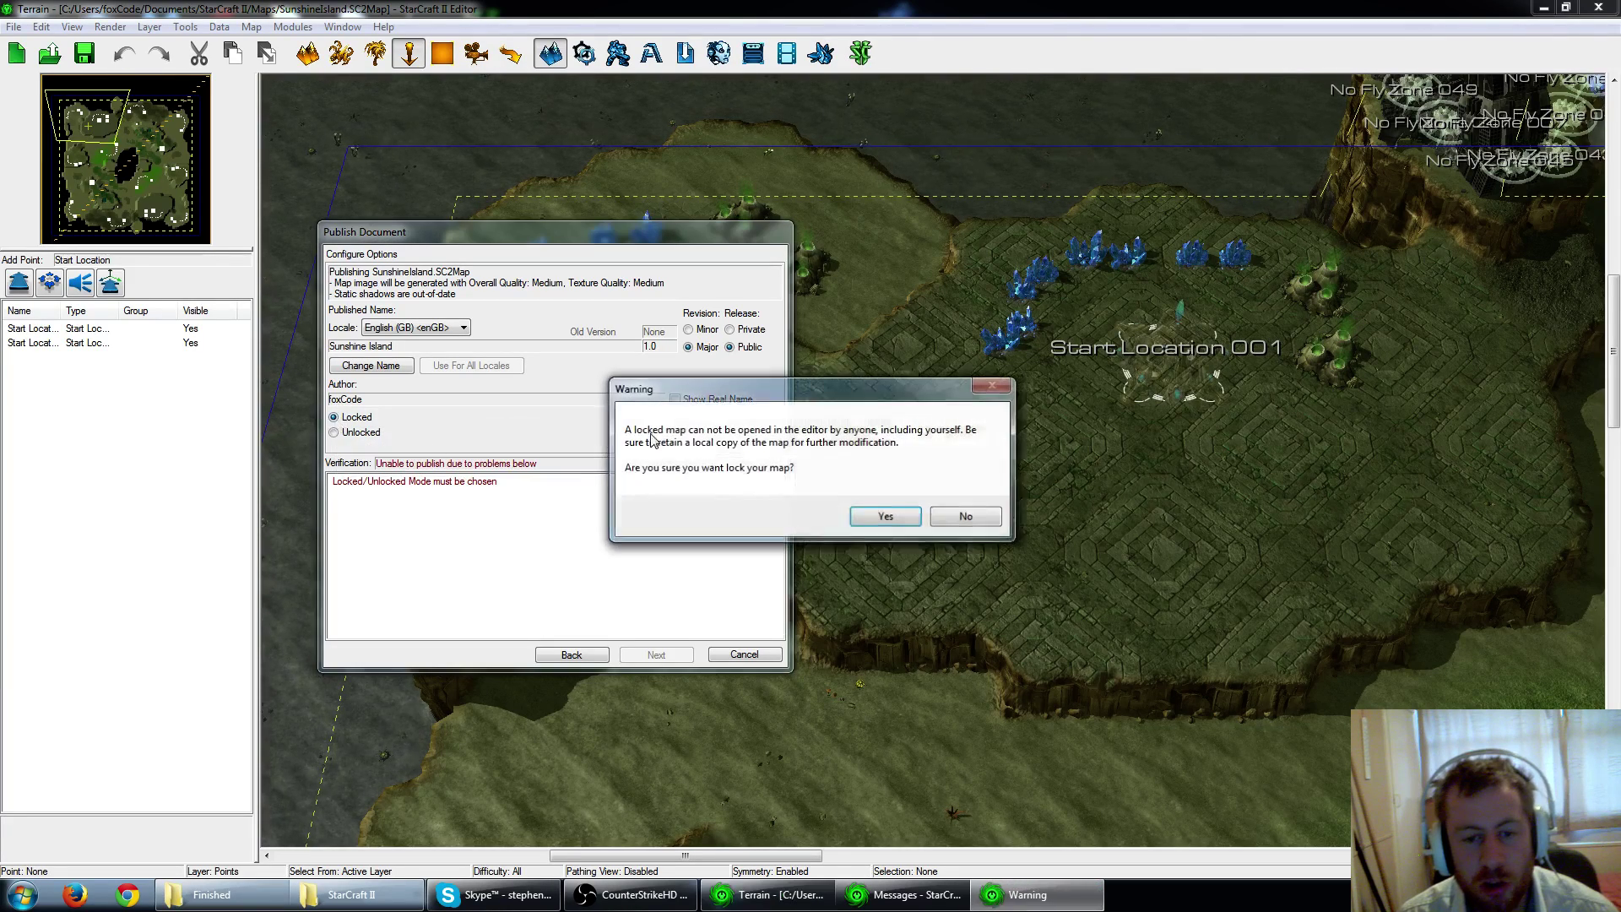
{"action": "left_click", "coordinate": [883, 517]}
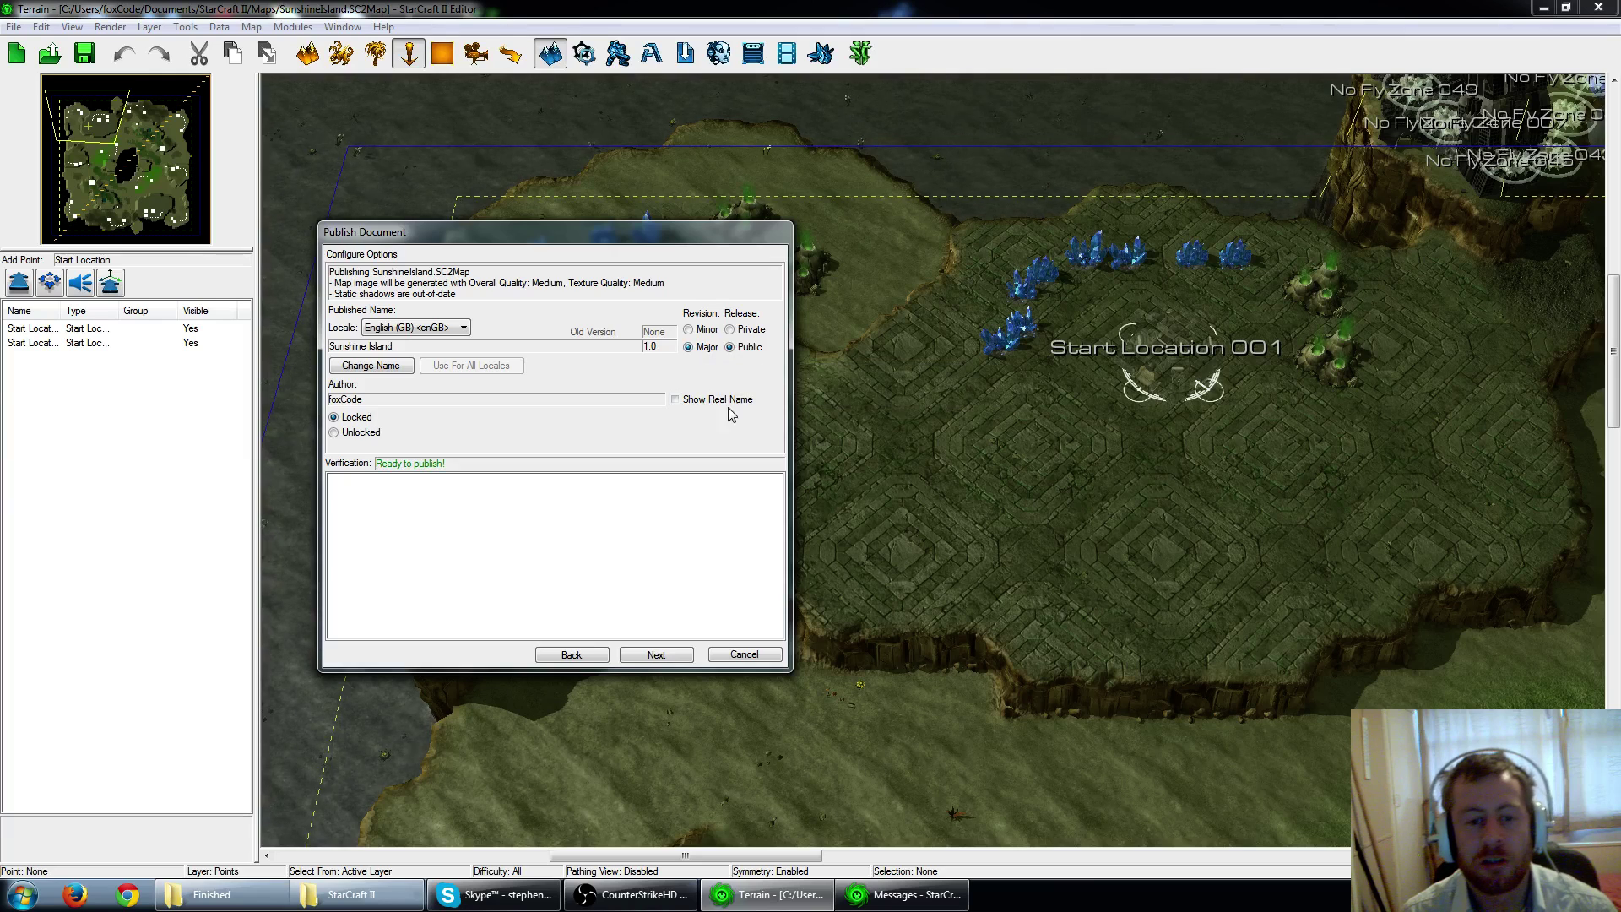
Continue past the storage requirements, agree to publish the map to Battle.net, and close the file transfer window once uploaded.
{"action": "left_click", "coordinate": [665, 652]}
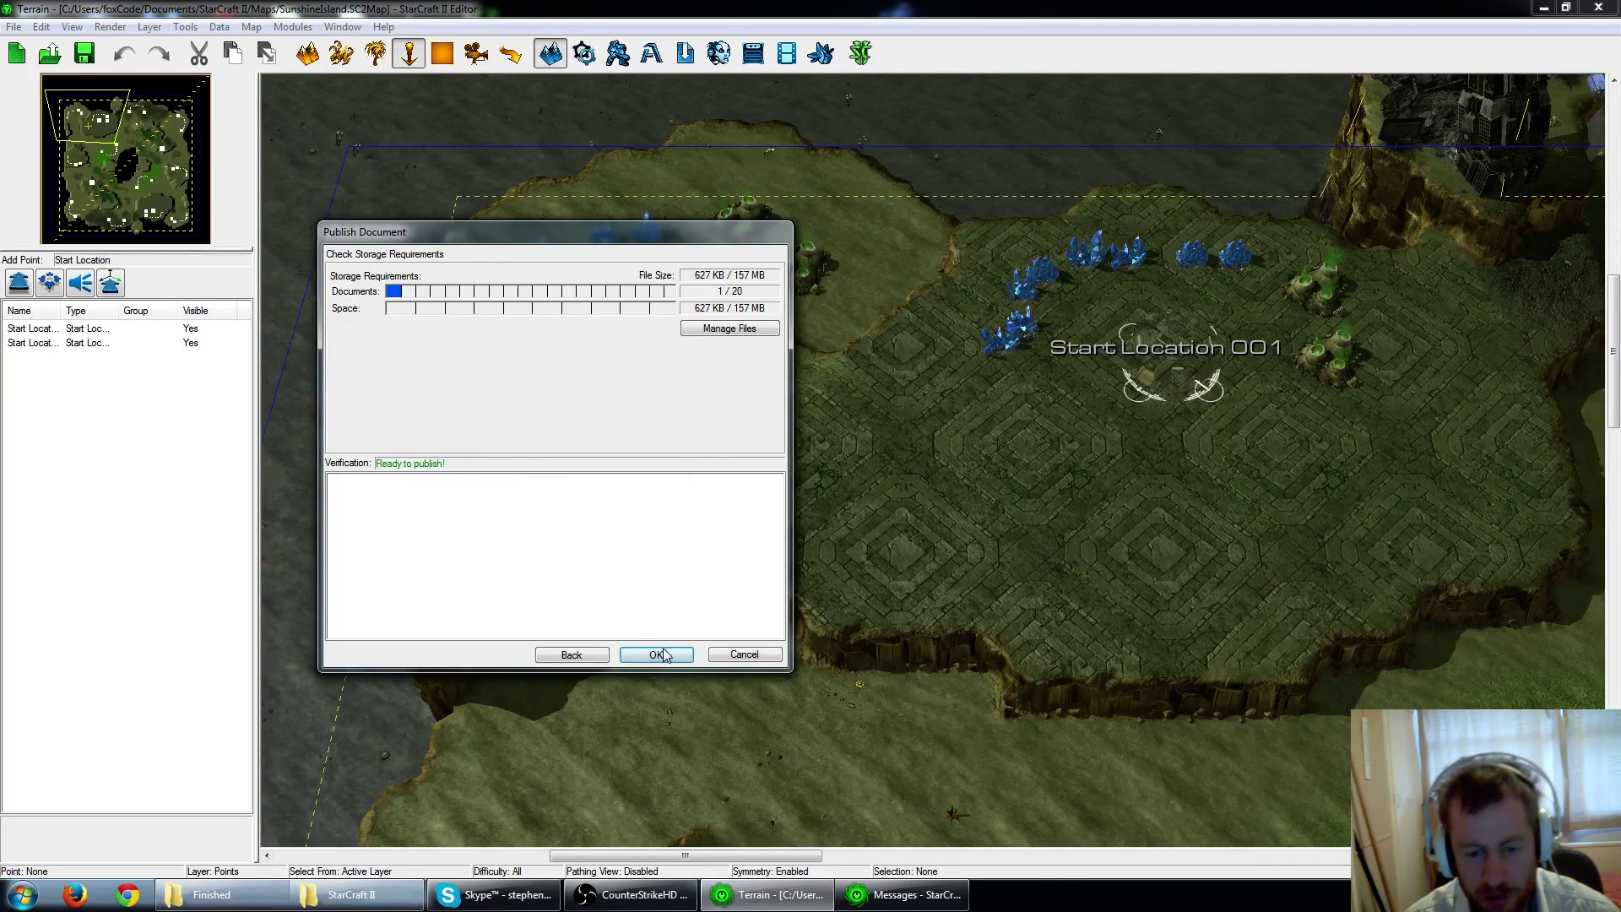
{"action": "left_click", "coordinate": [661, 654]}
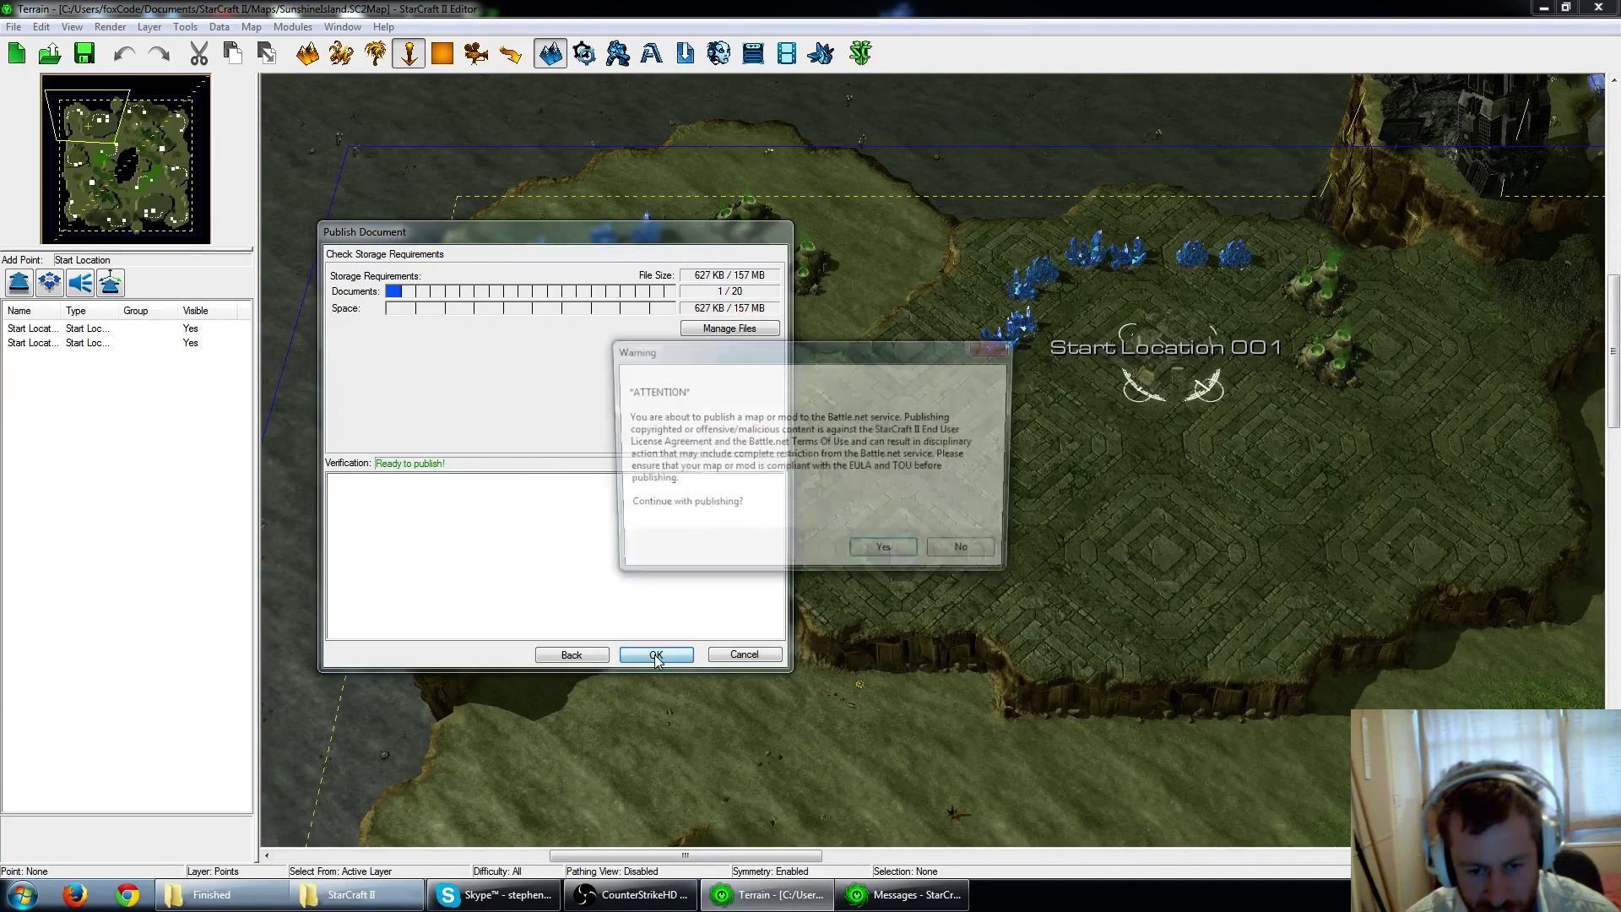
{"action": "left_click", "coordinate": [896, 553]}
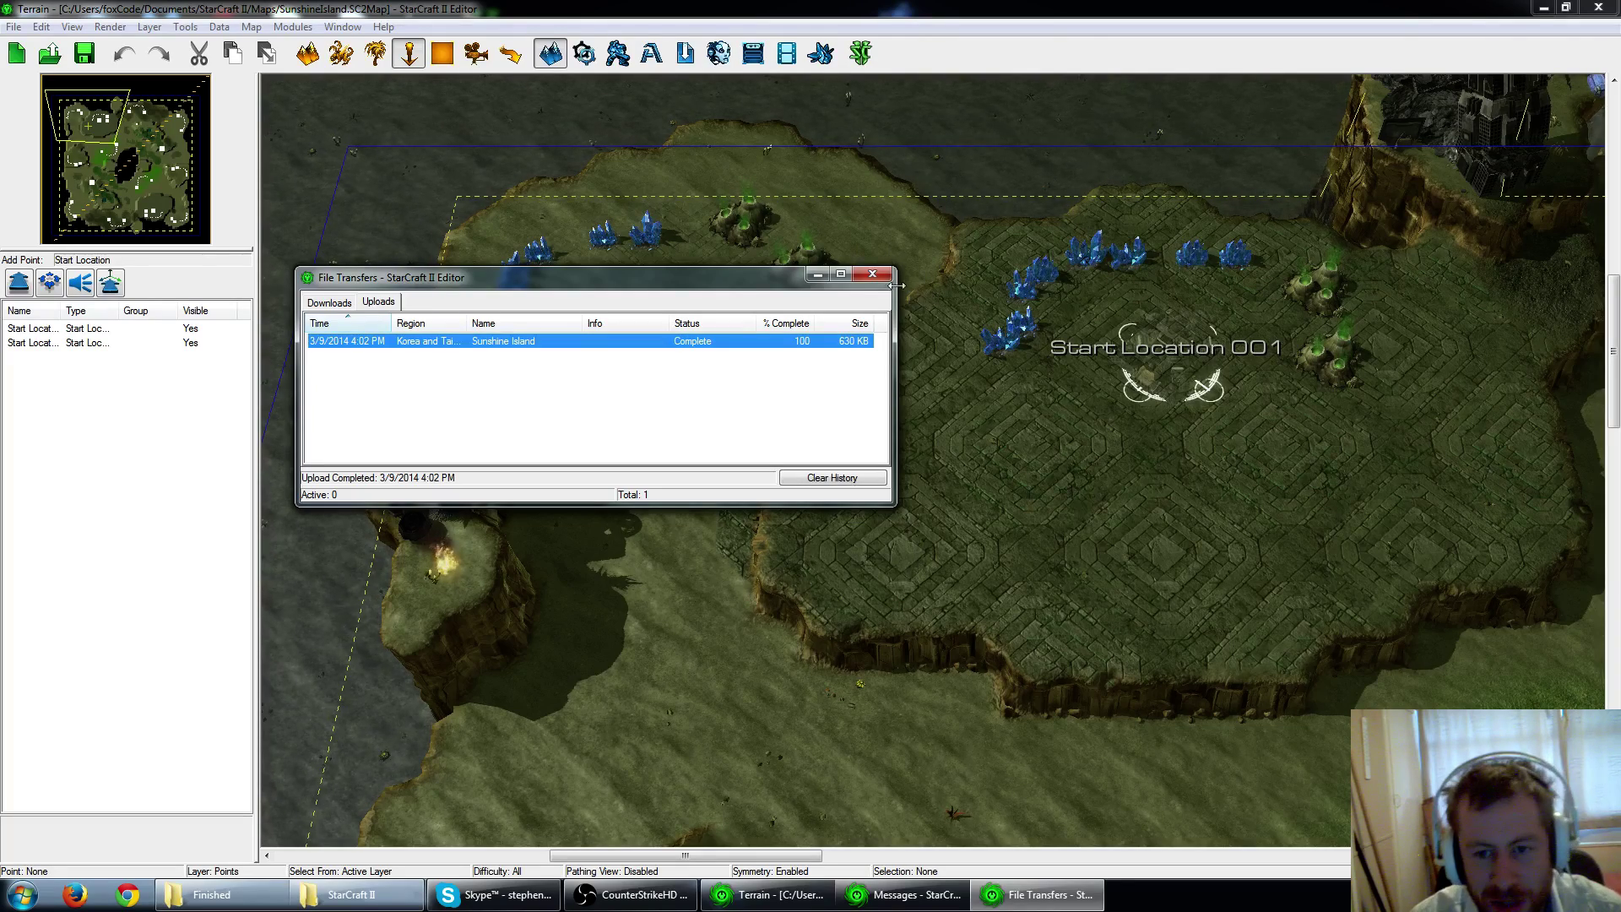
{"action": "left_click", "coordinate": [872, 274]}
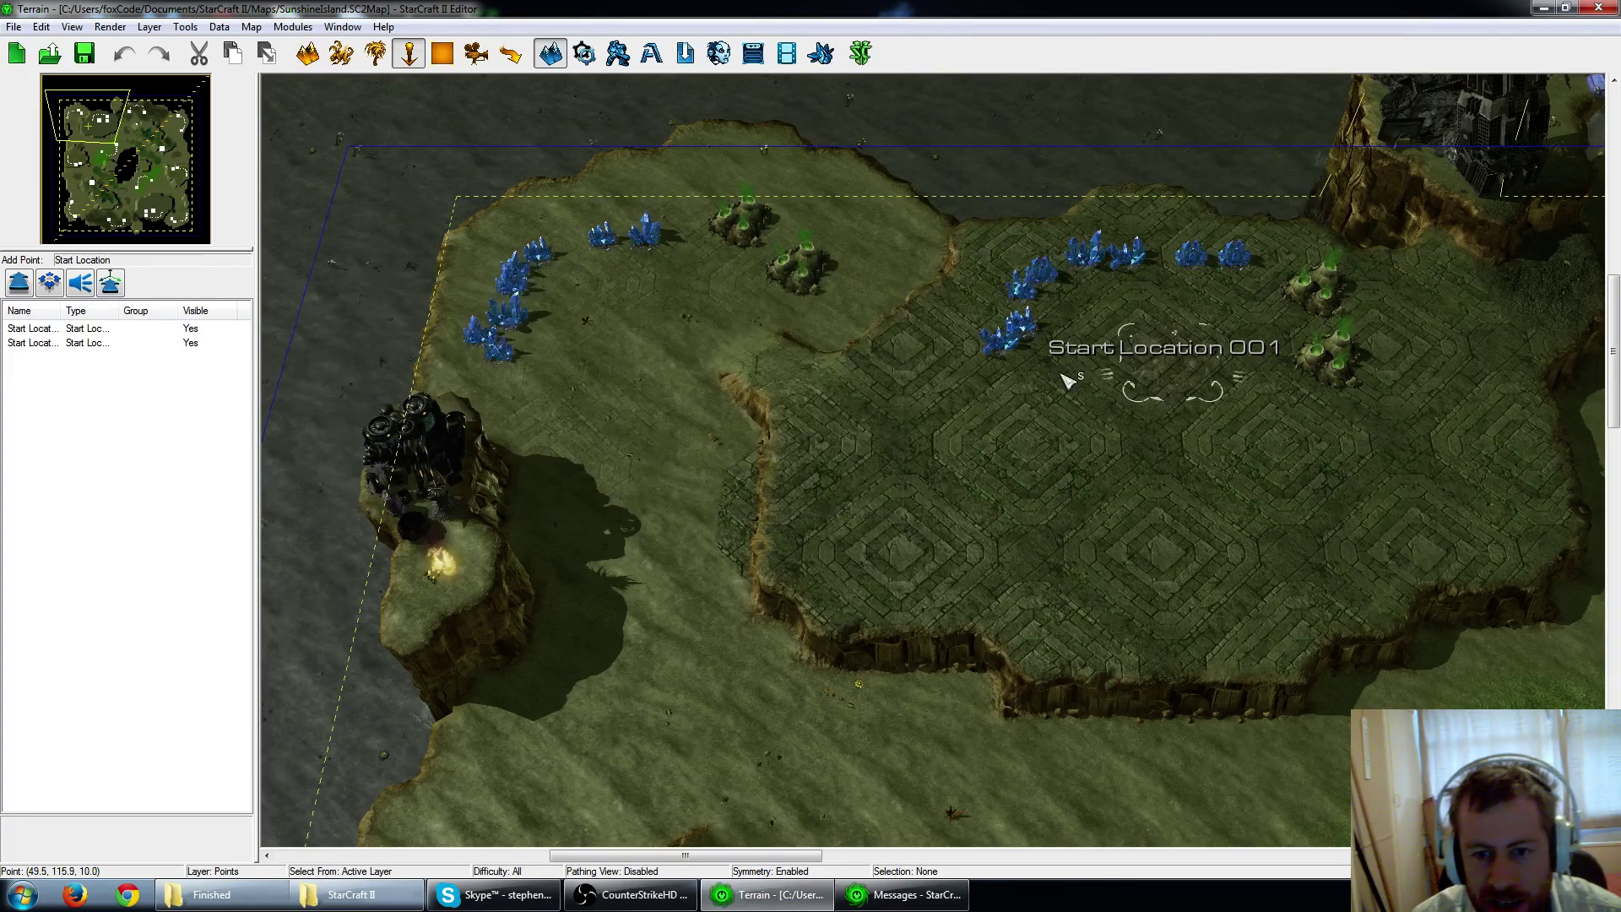
Try placing an Aiur Protoss Buildings Wrecked doodad on the main base, between the vespene geysers and the cliff edge.
{"action": "right_click_drag", "start_coordinate": [1062, 375], "coordinate": [782, 364]}
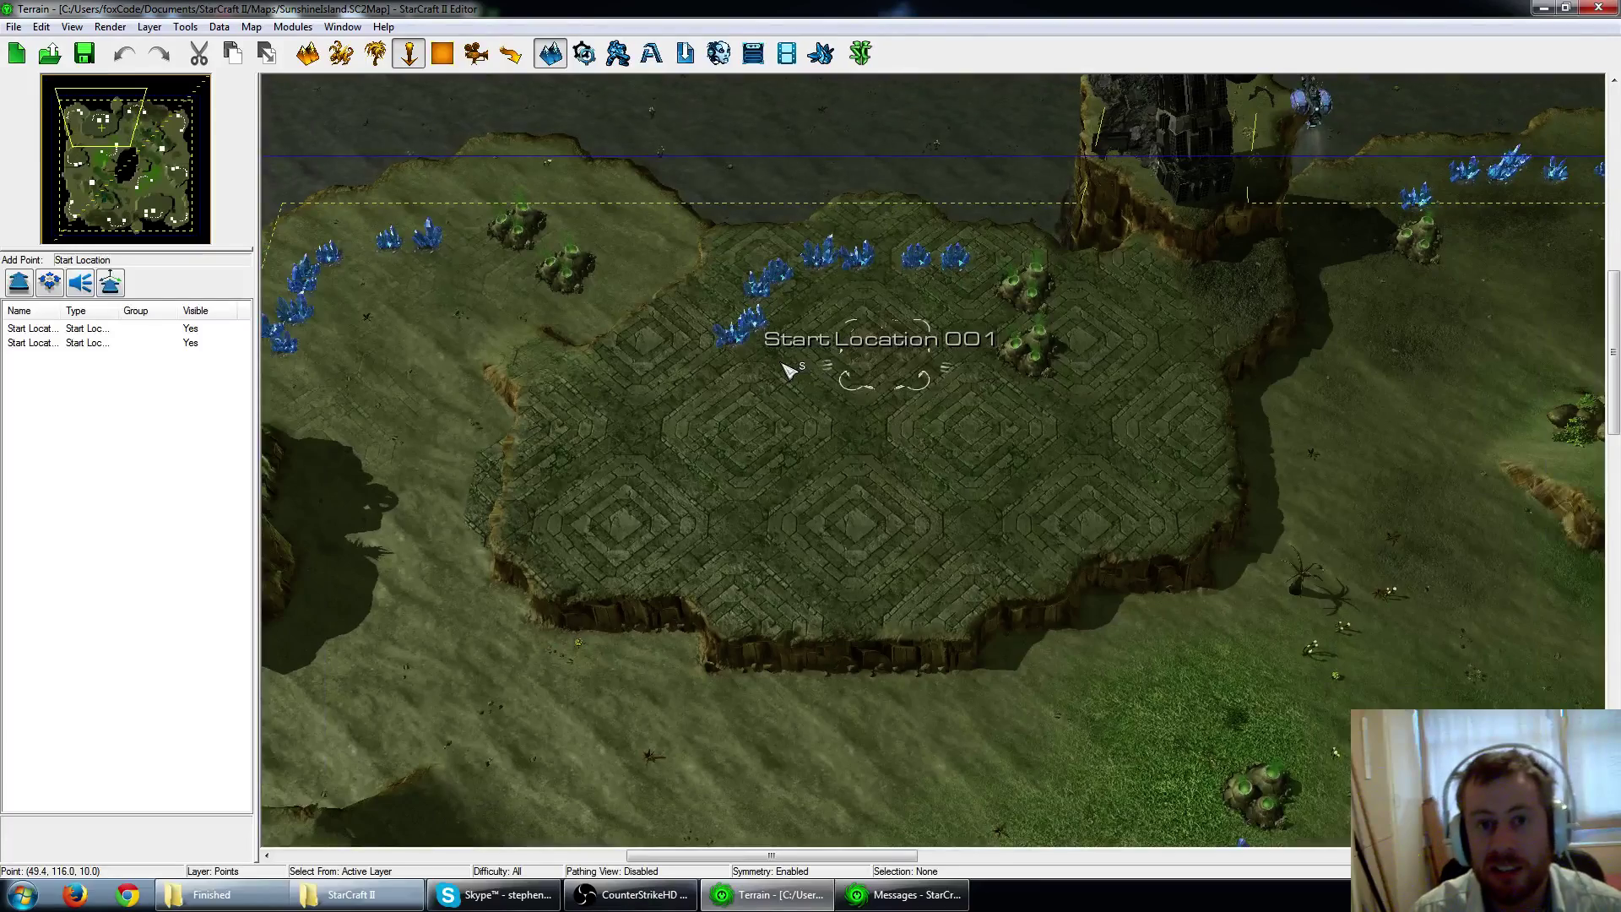
{"action": "scroll", "coordinate": [853, 377], "scroll_direction": "down", "scroll_amount": 5}
{"action": "scroll", "coordinate": [970, 521], "scroll_direction": "down", "scroll_amount": 2}
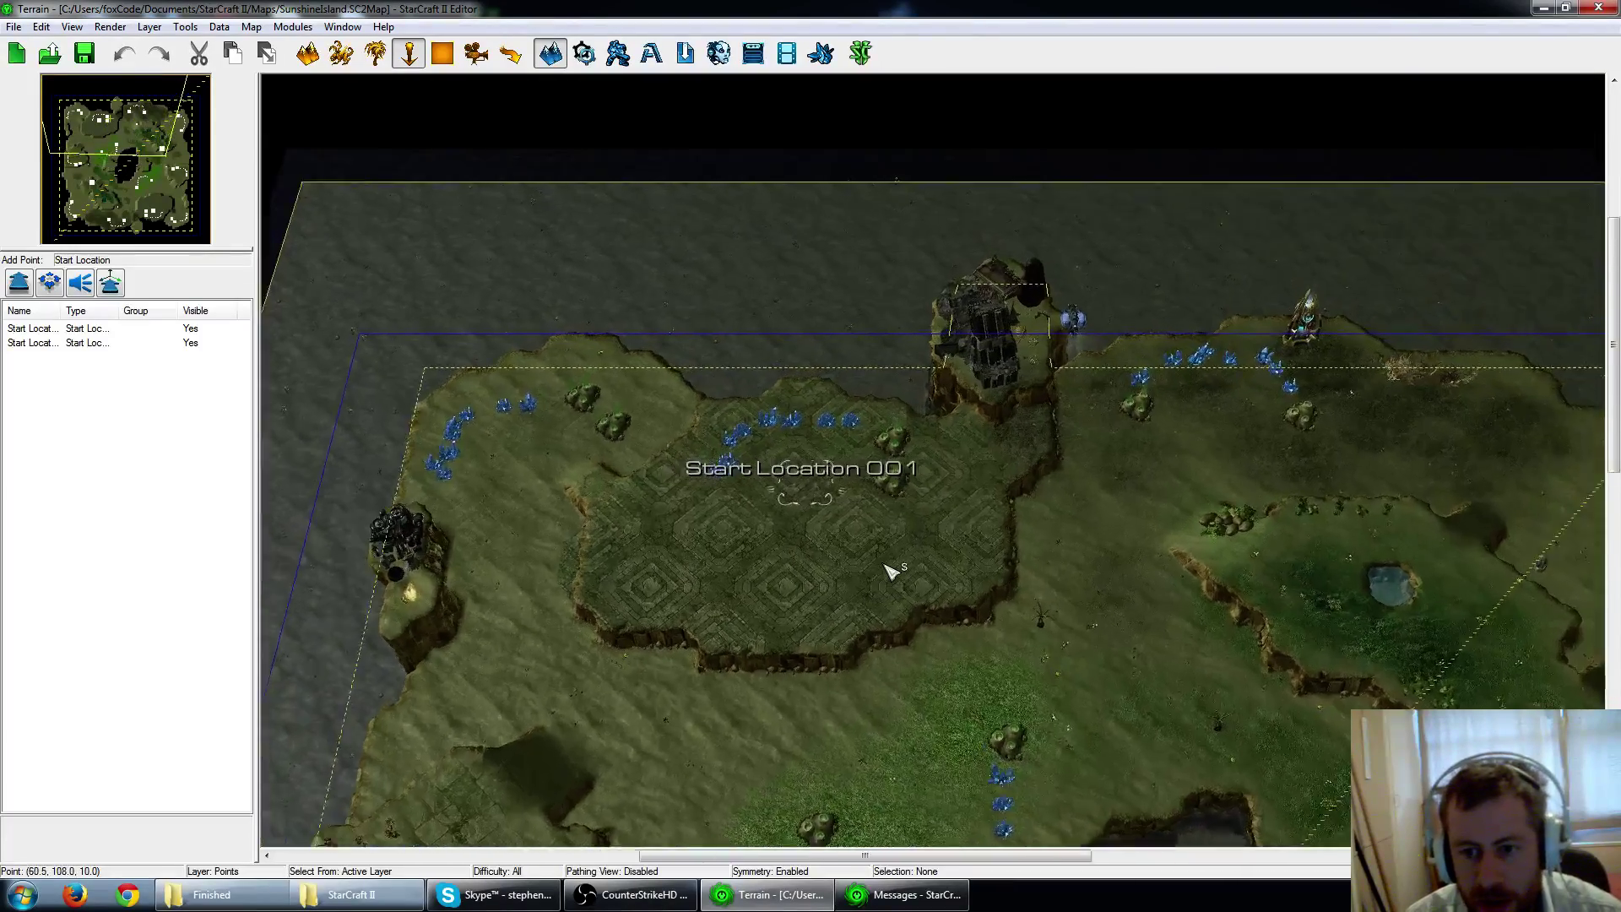
{"action": "scroll", "coordinate": [891, 571], "scroll_direction": "up", "scroll_amount": 5}
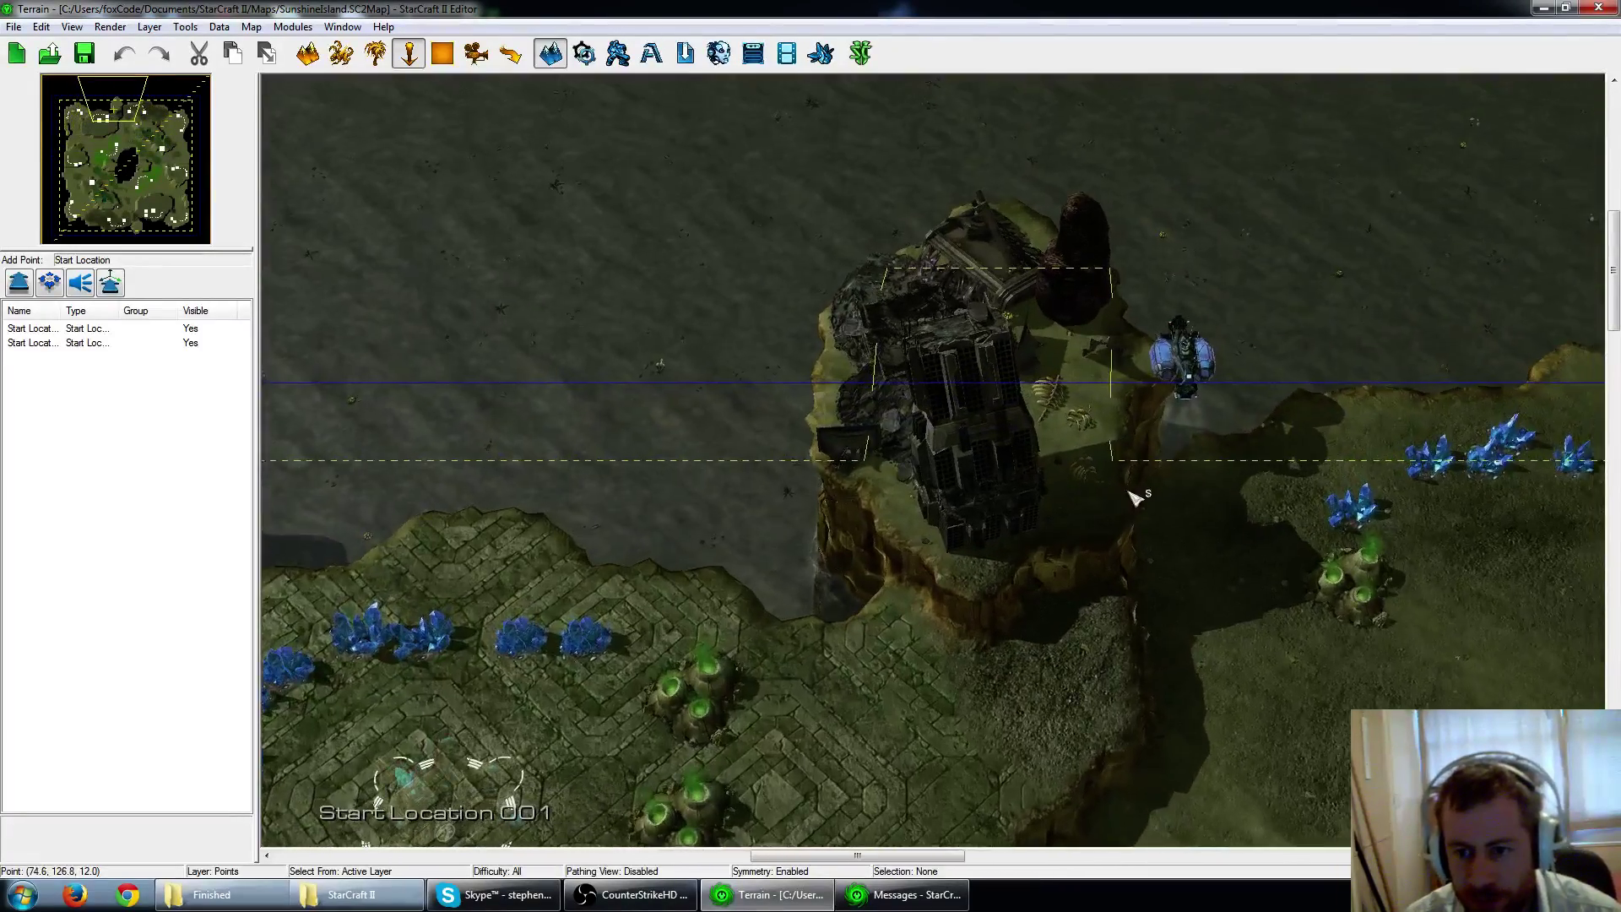
{"action": "scroll", "coordinate": [1068, 514], "scroll_direction": "up", "scroll_amount": 2}
{"action": "scroll", "coordinate": [1021, 536], "scroll_direction": "up", "scroll_amount": 2}
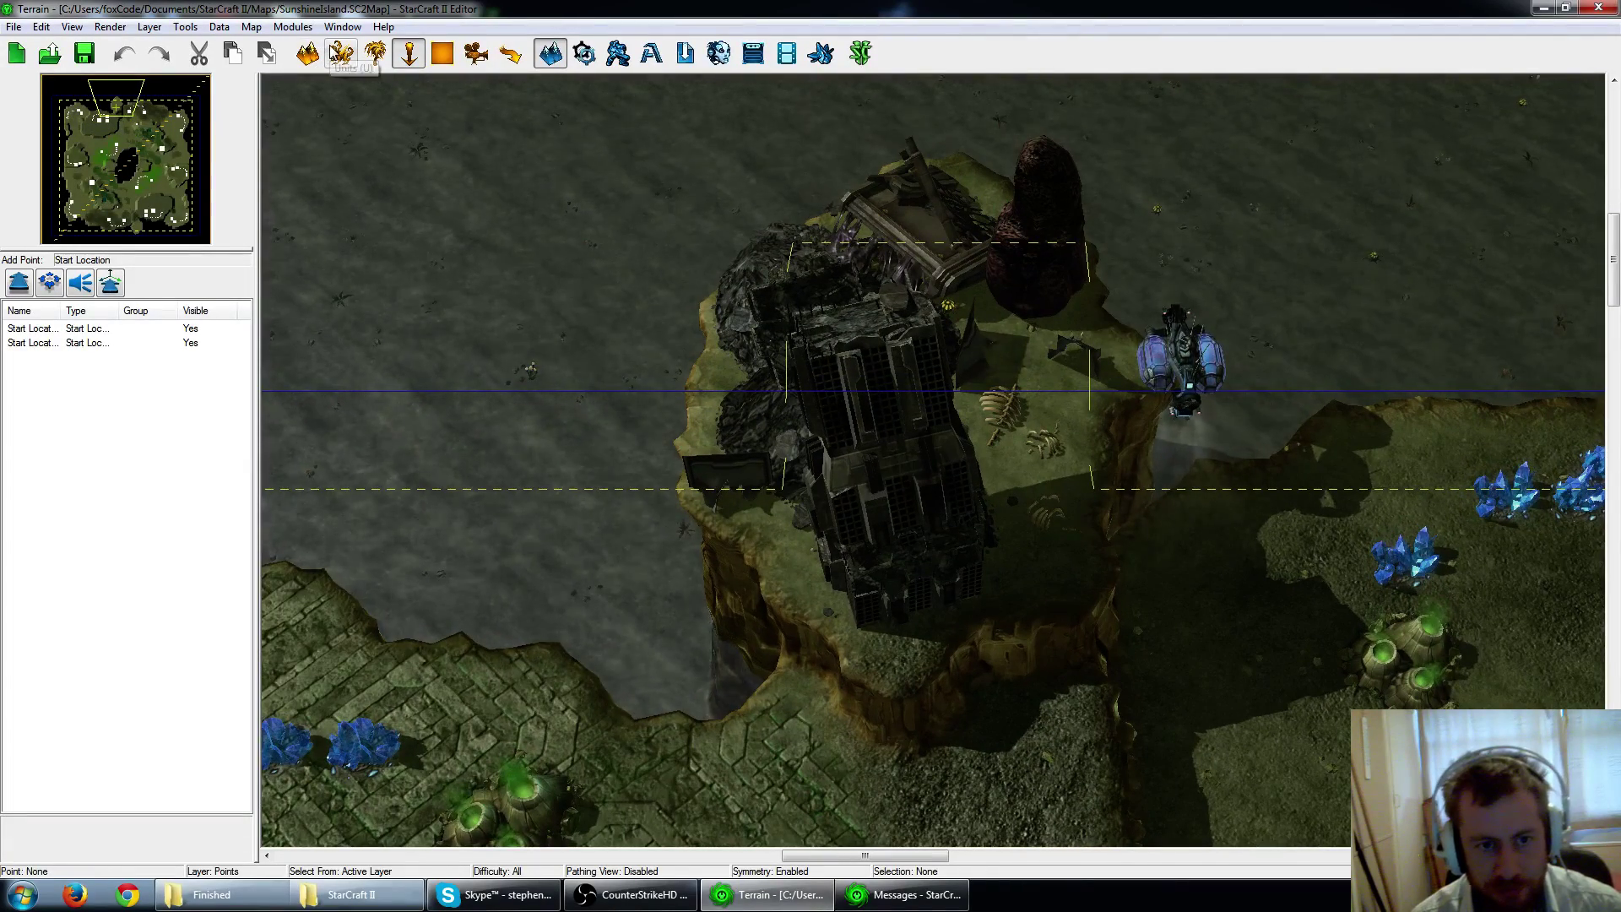
{"action": "left_click", "coordinate": [374, 53]}
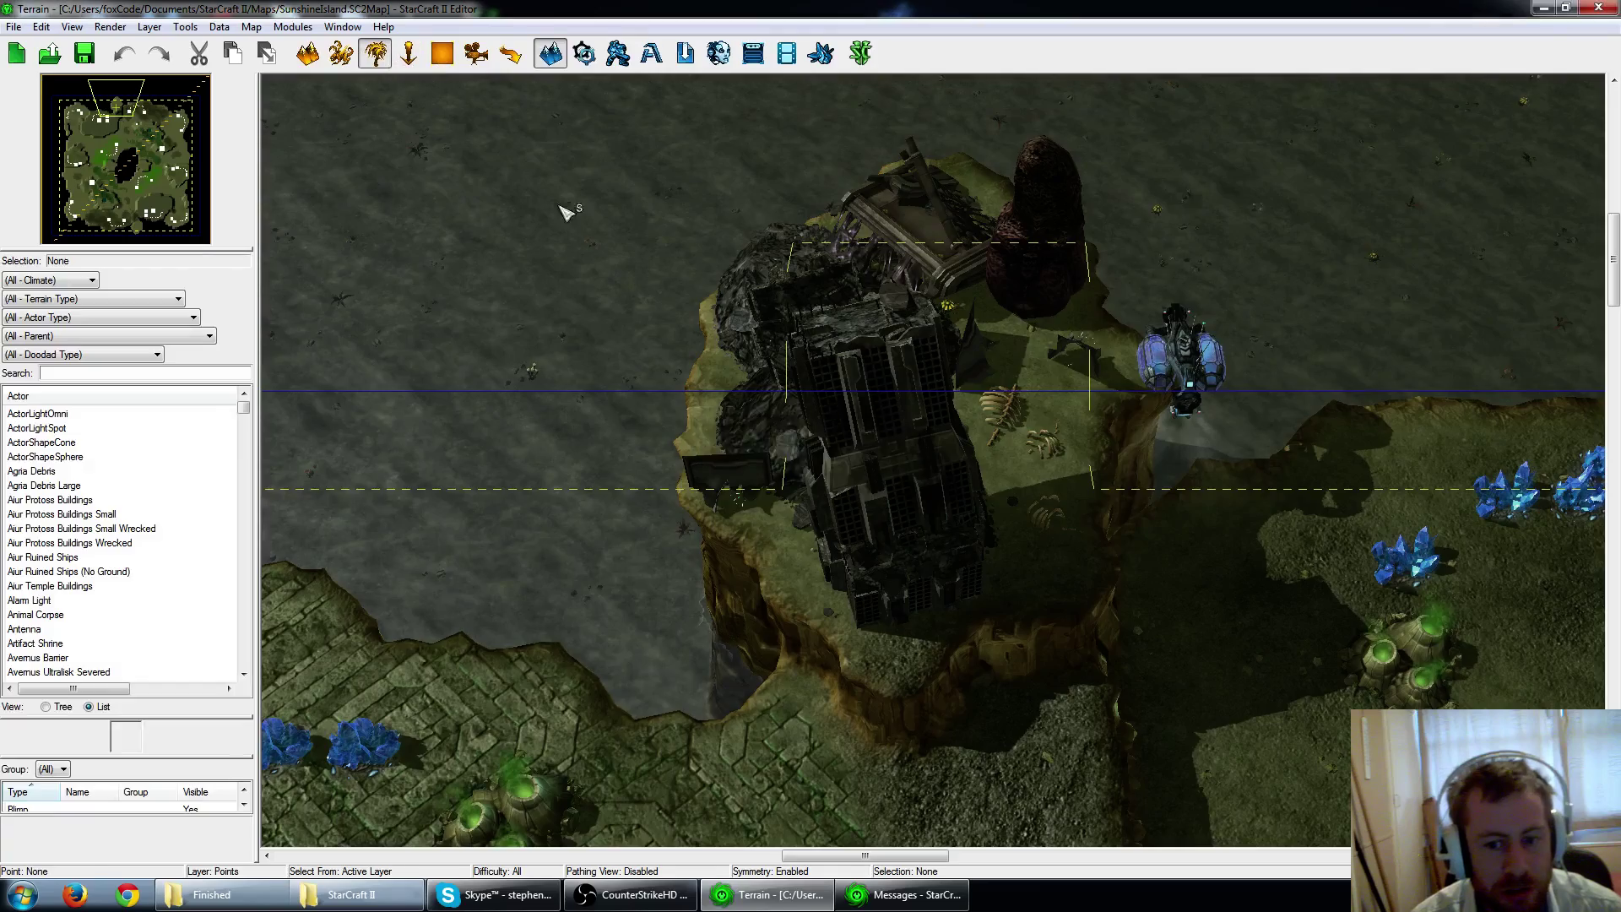
{"action": "right_click_drag", "start_coordinate": [342, 789], "coordinate": [301, 428]}
{"action": "left_click", "coordinate": [60, 460]}
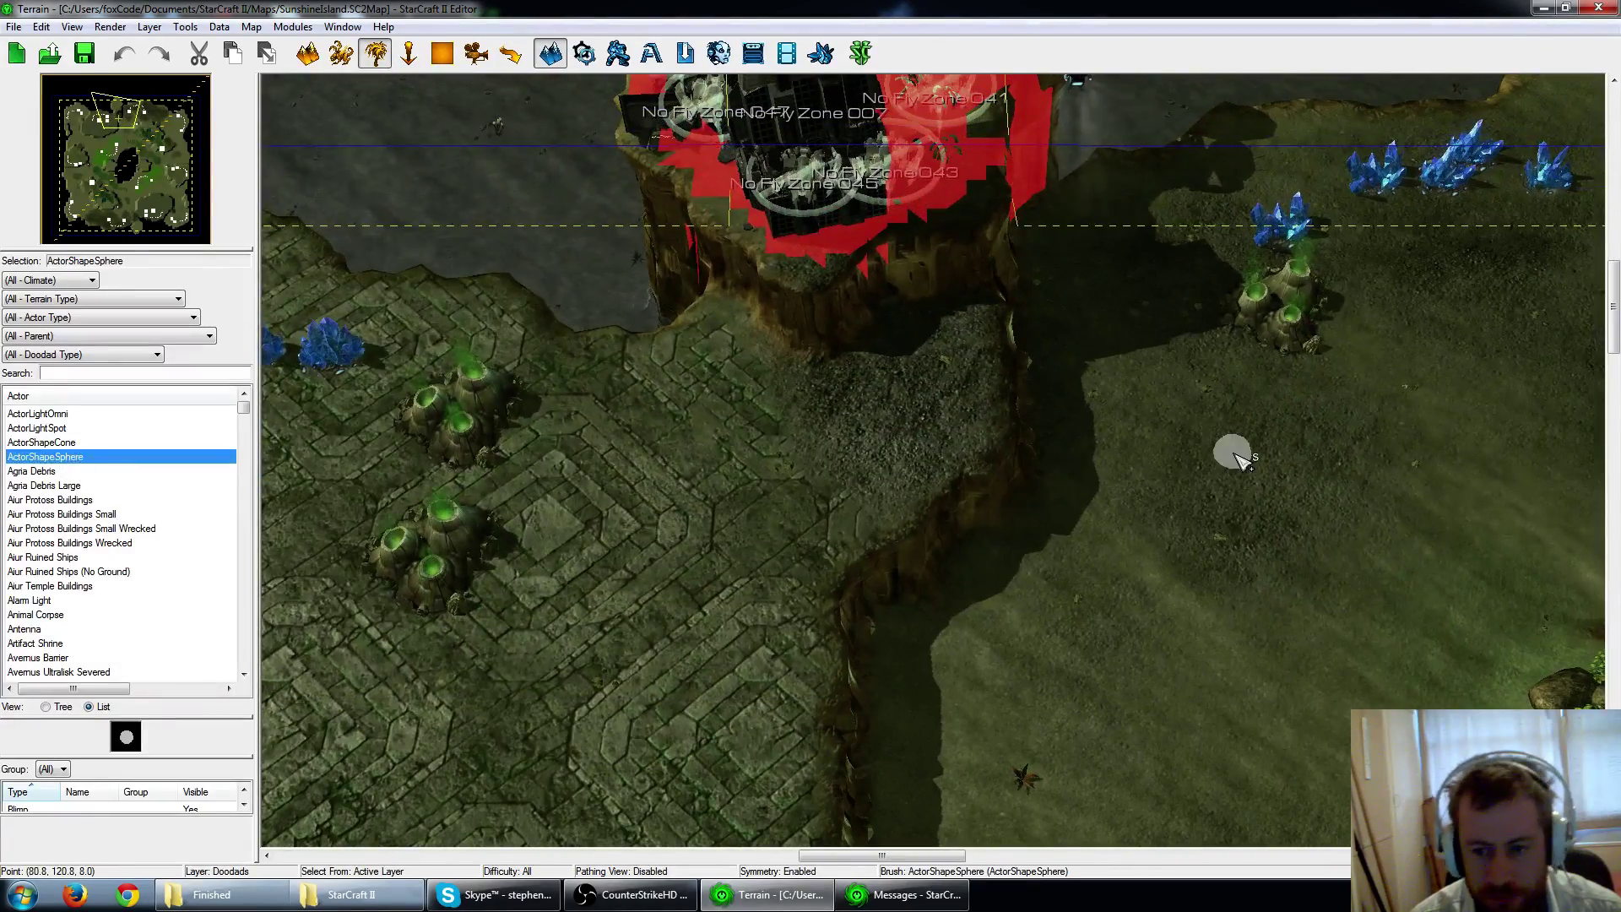
{"action": "left_click", "coordinate": [69, 543]}
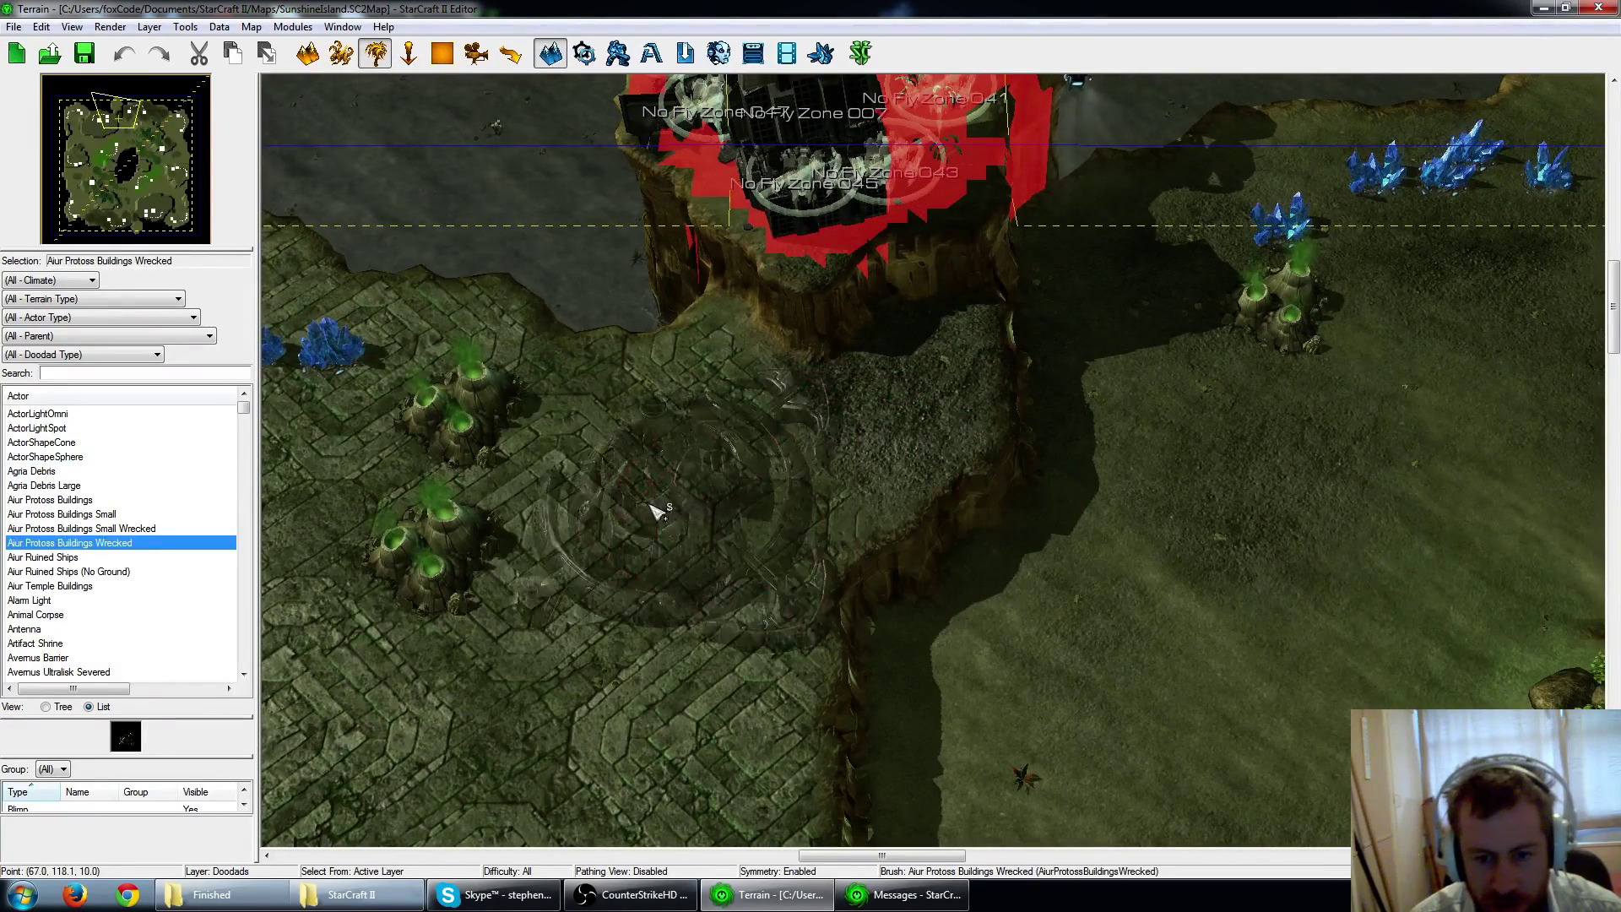
{"action": "scroll", "coordinate": [699, 530], "scroll_direction": "down", "scroll_amount": 1}
{"action": "left_click", "coordinate": [699, 530]}
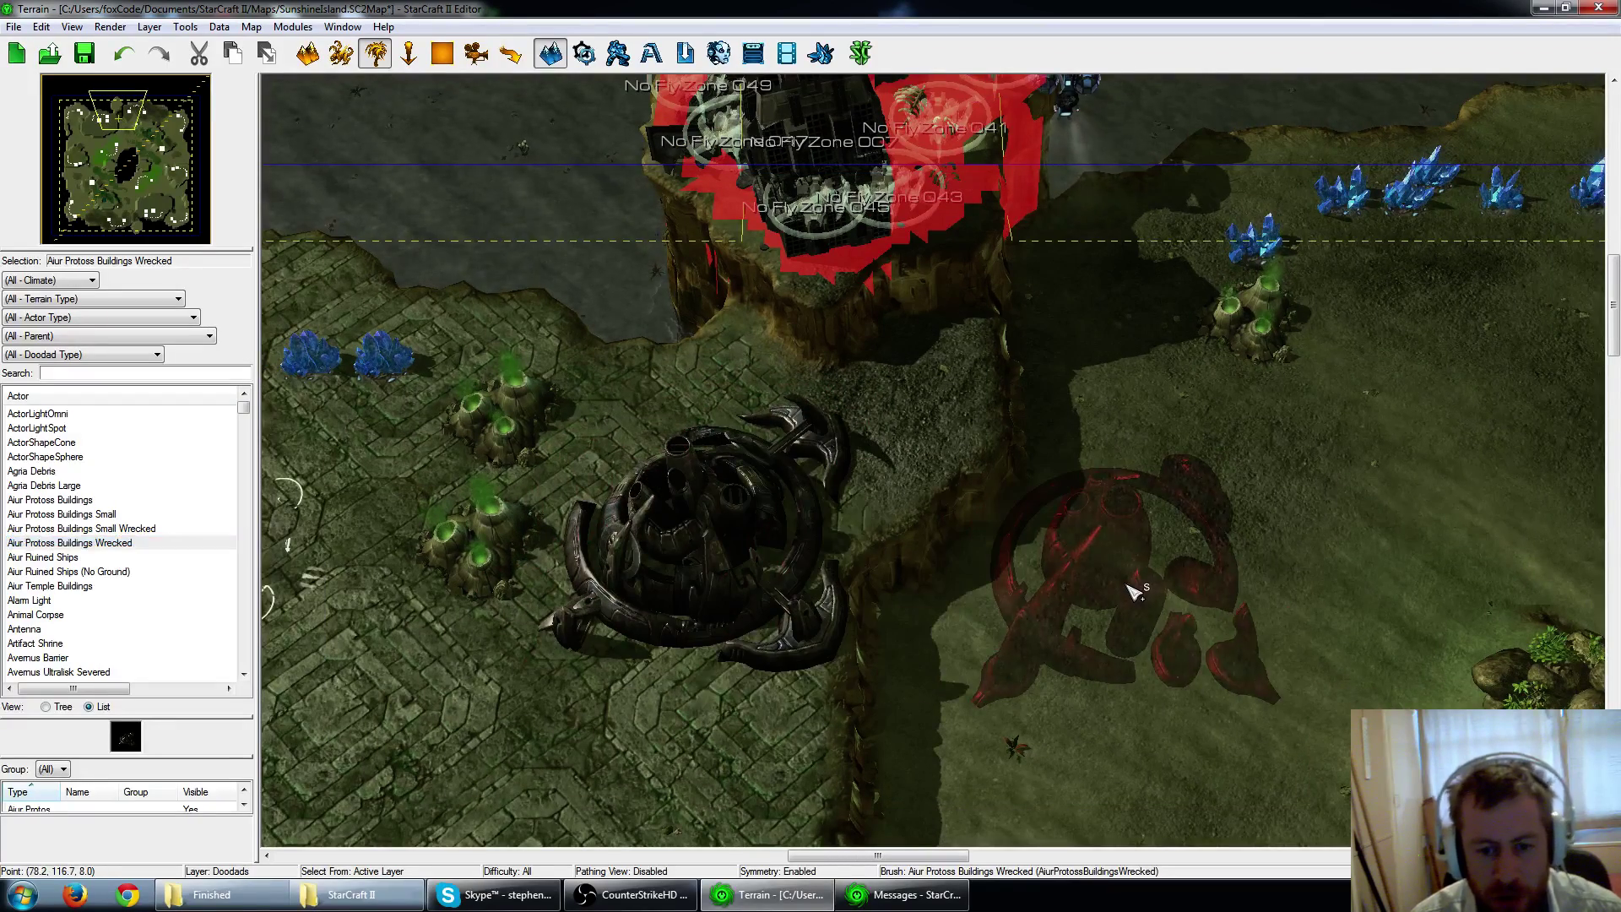
{"action": "key", "text": "ctrl+z"}
{"action": "scroll", "coordinate": [130, 461], "scroll_direction": "down", "scroll_amount": 3}
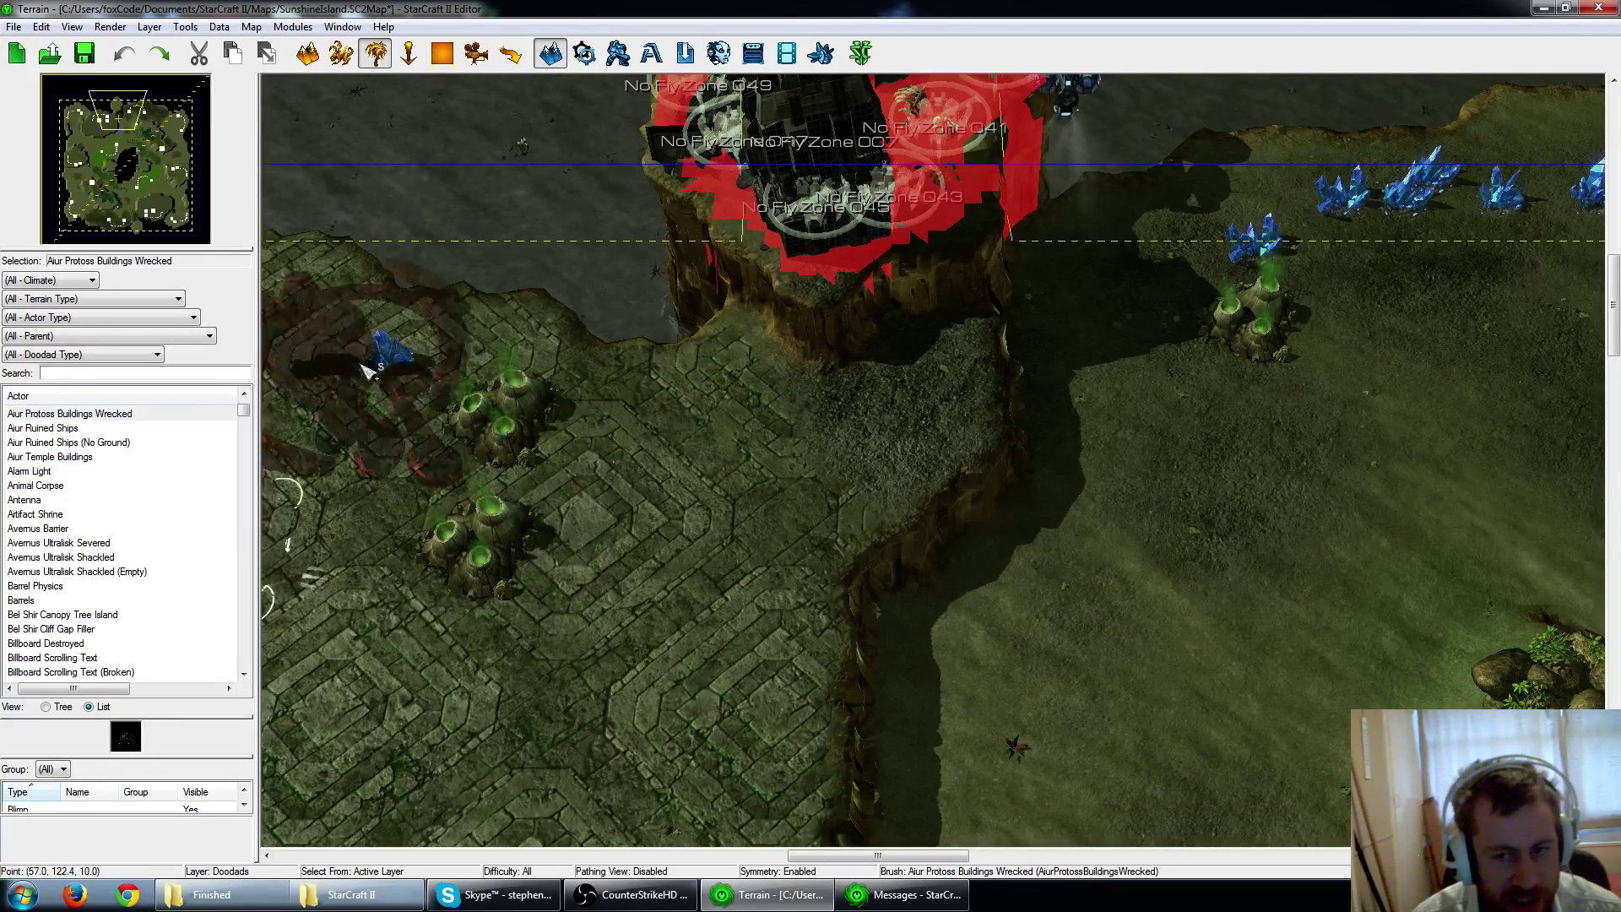
Try painting a No Pathing area with the round 3.50 brush beside the main base's vespene geysers.
{"action": "right_click_drag", "start_coordinate": [883, 365], "coordinate": [875, 245]}
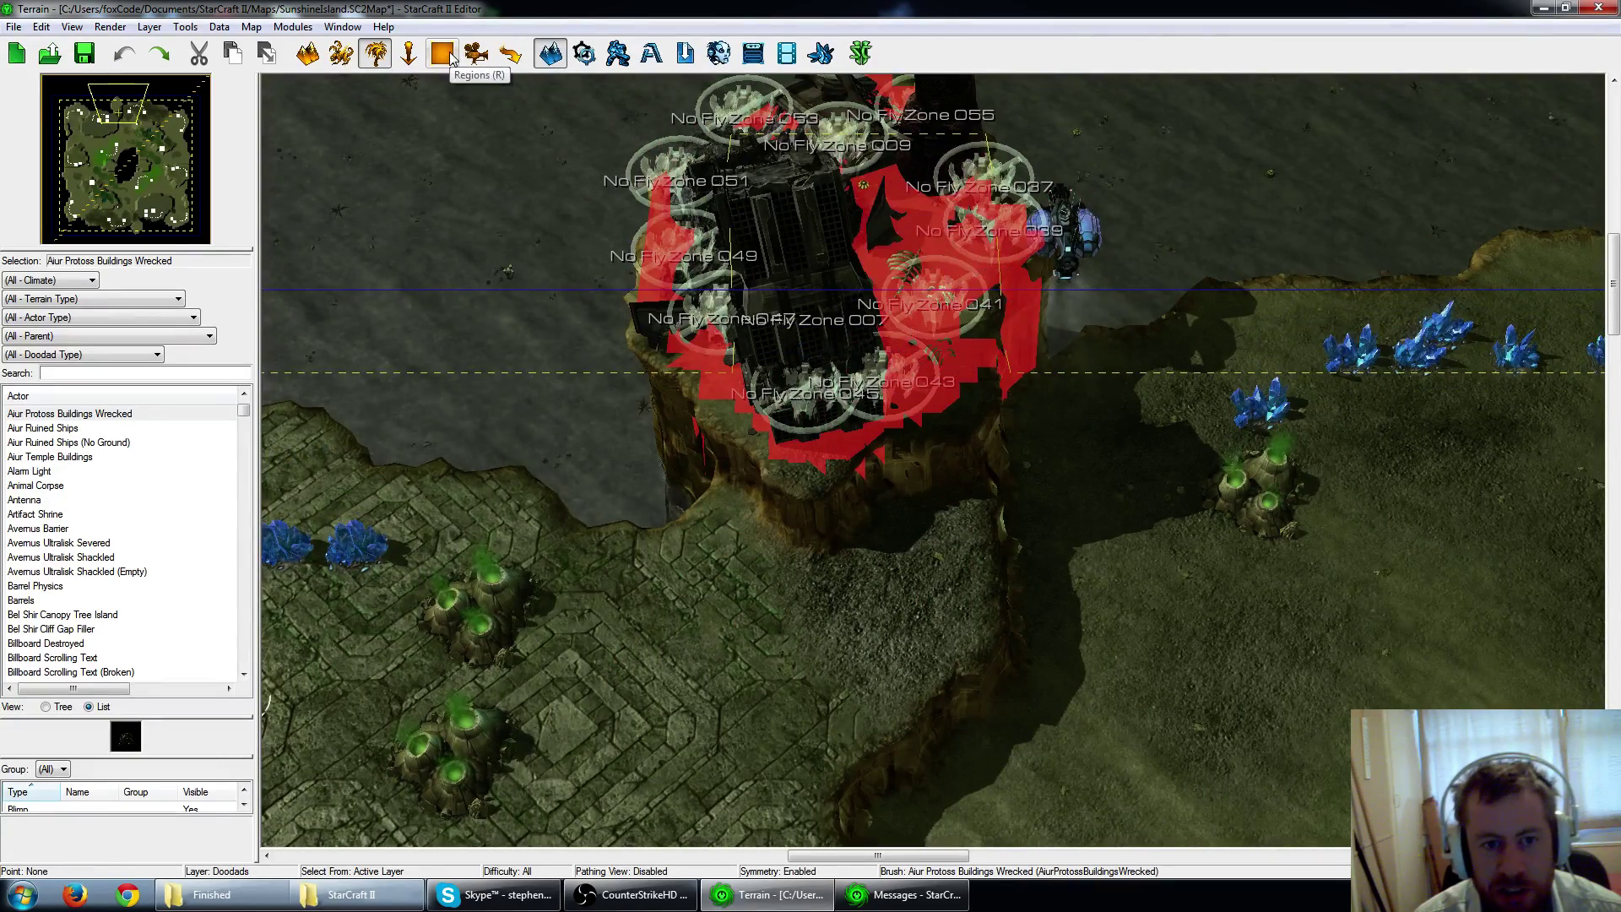
{"action": "left_click", "coordinate": [507, 54]}
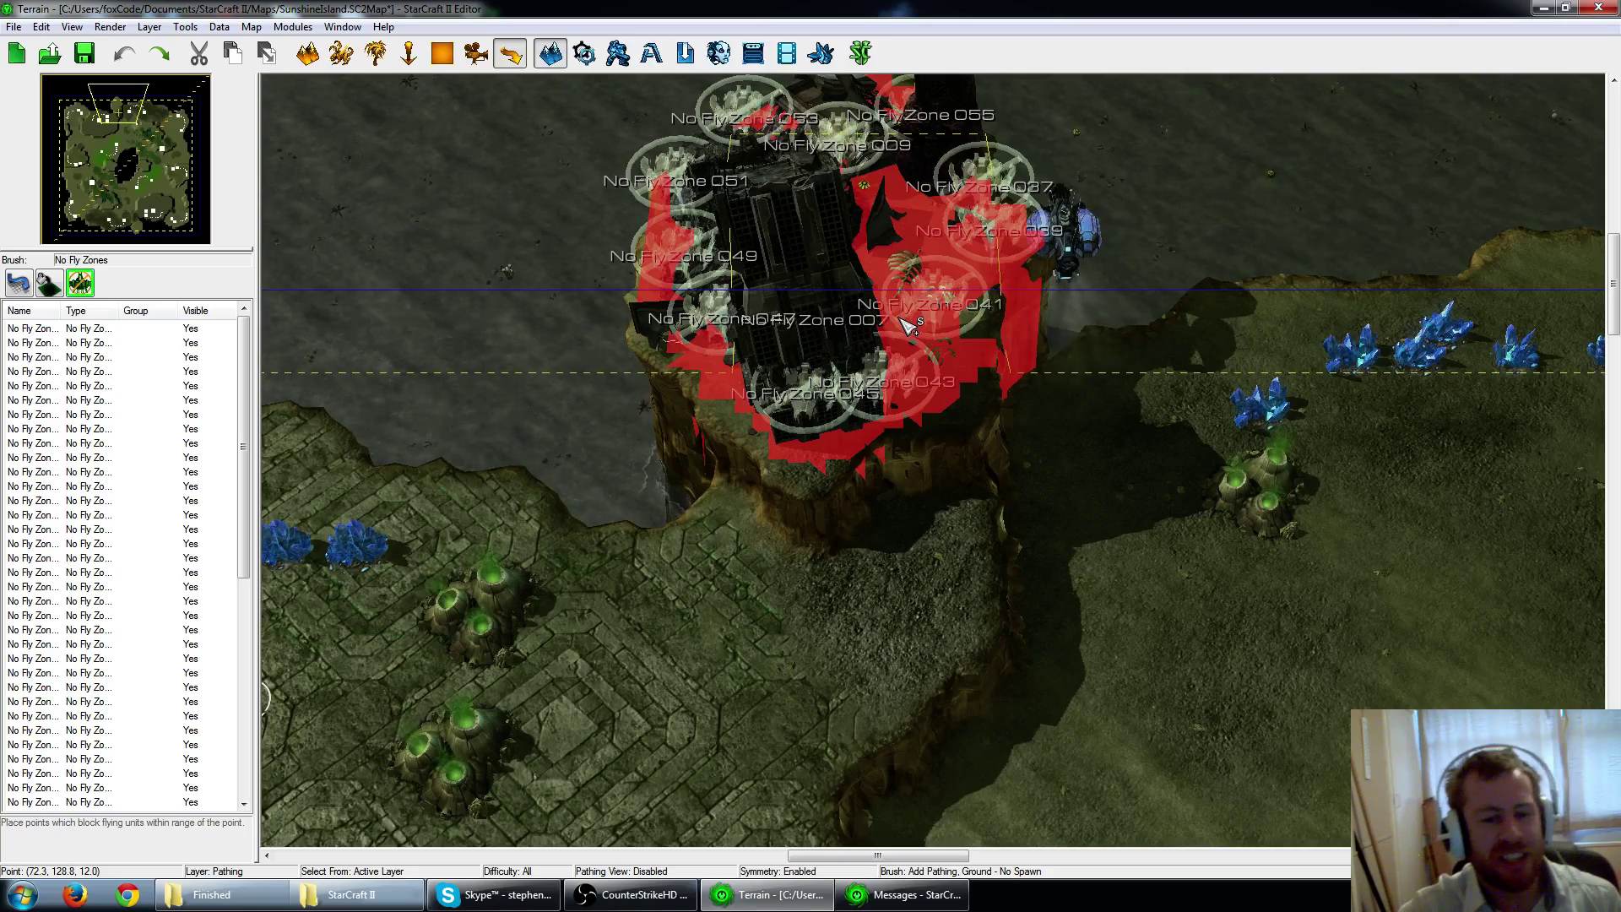
{"action": "right_click_drag", "start_coordinate": [880, 633], "coordinate": [919, 400]}
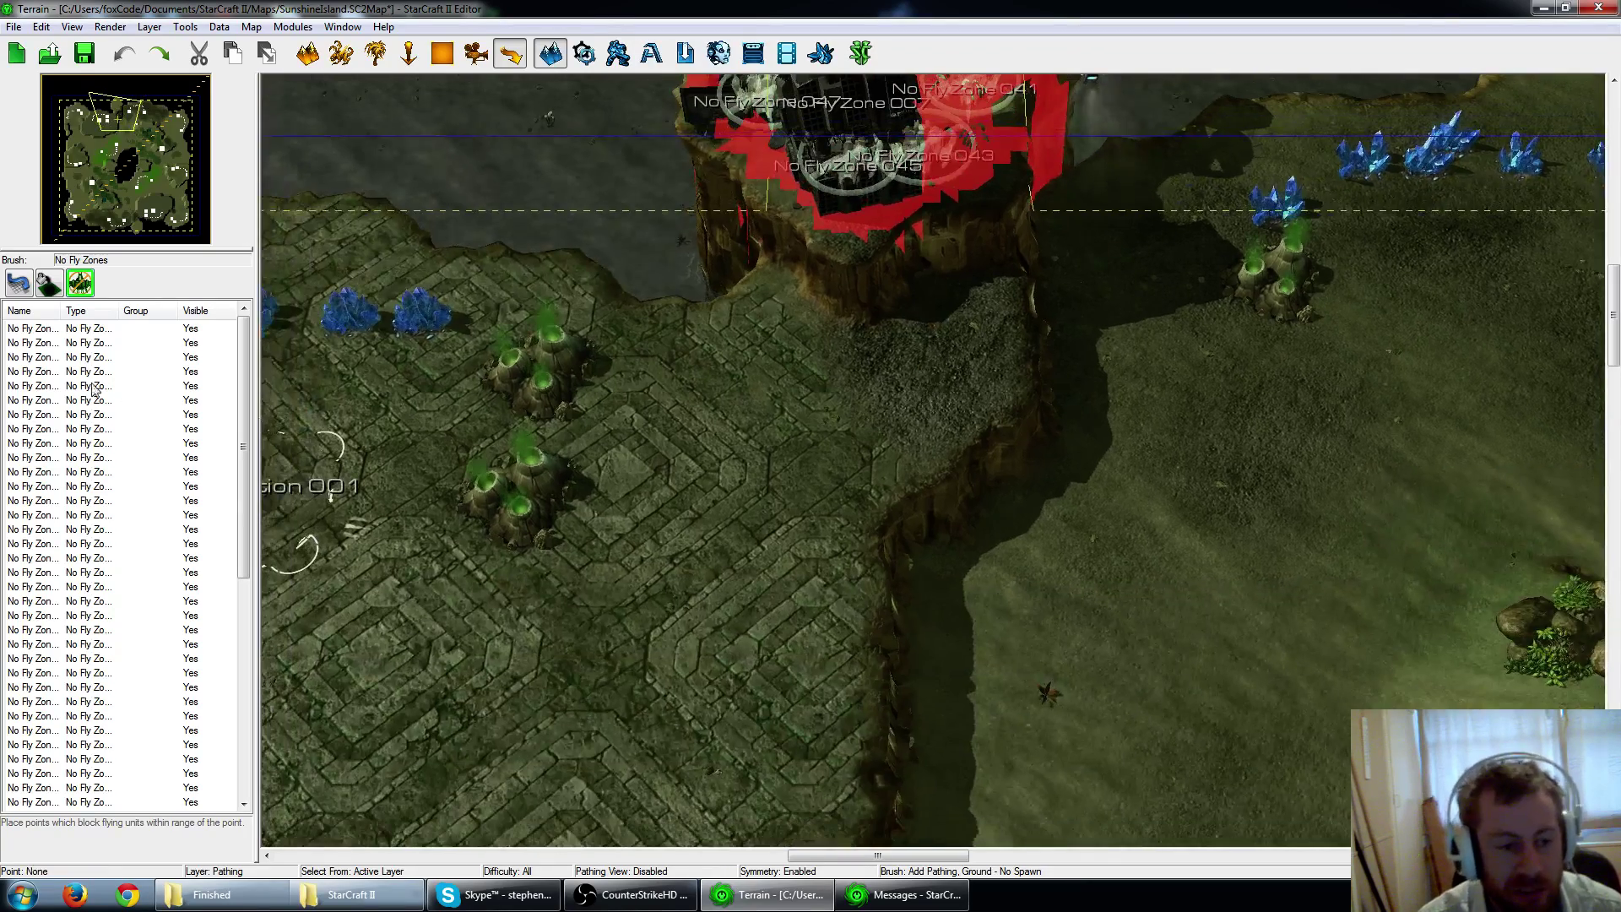
{"action": "left_click", "coordinate": [19, 284]}
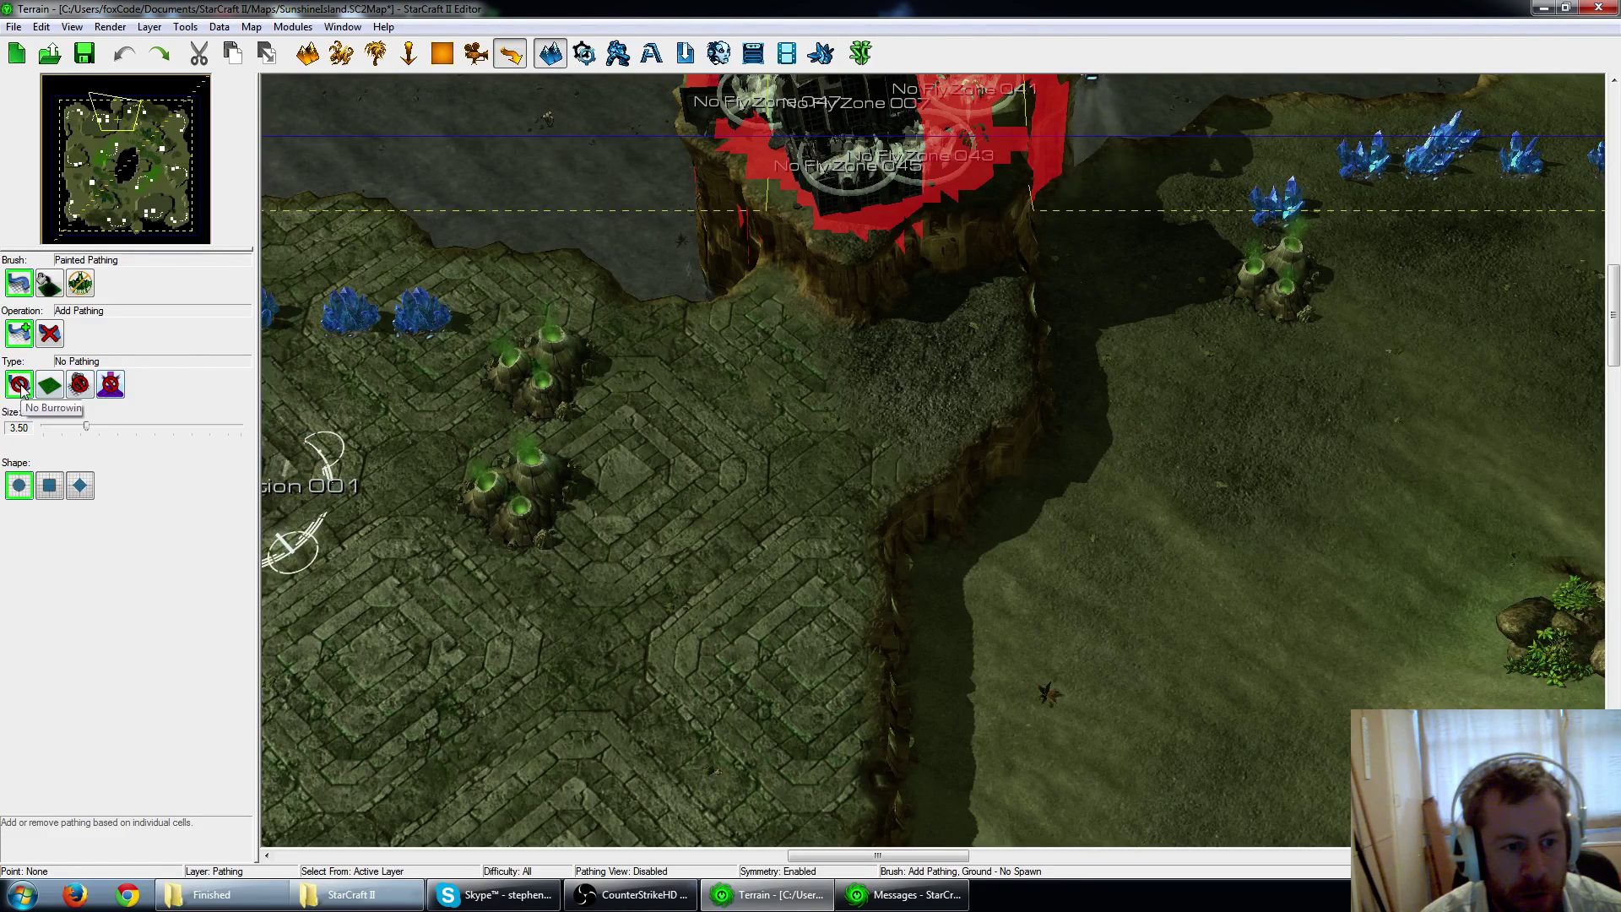
{"action": "mouse_move", "coordinate": [816, 442]}
{"action": "left_mouse_down"}
{"action": "mouse_move", "coordinate": [839, 470]}
{"action": "mouse_move", "coordinate": [771, 438]}
{"action": "left_mouse_up"}
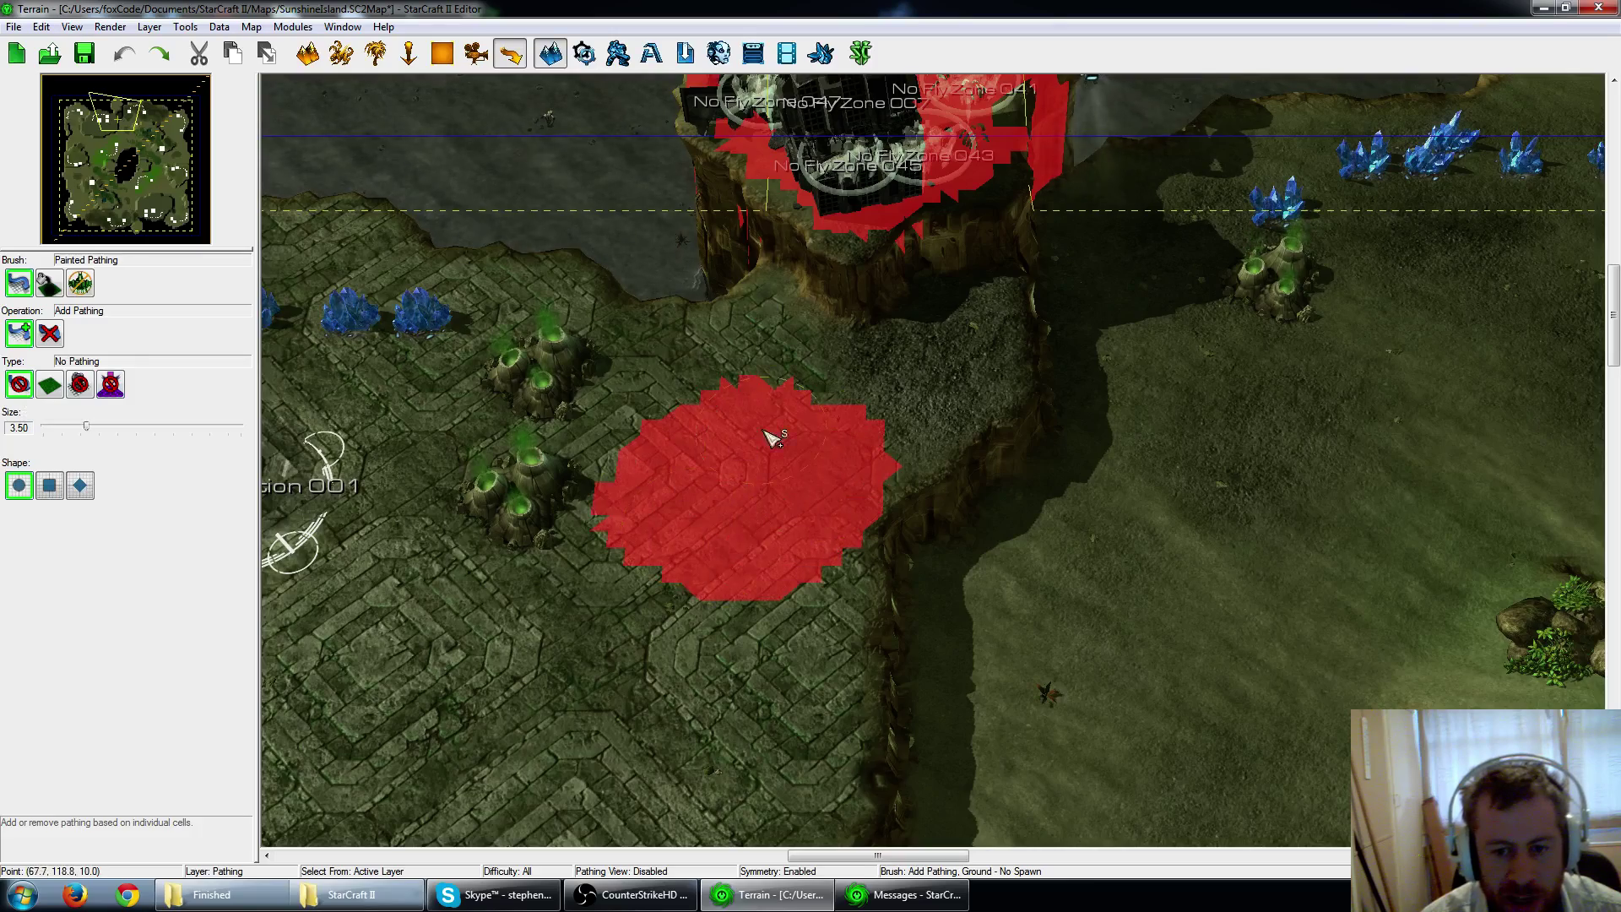
{"action": "key", "text": "Up"}
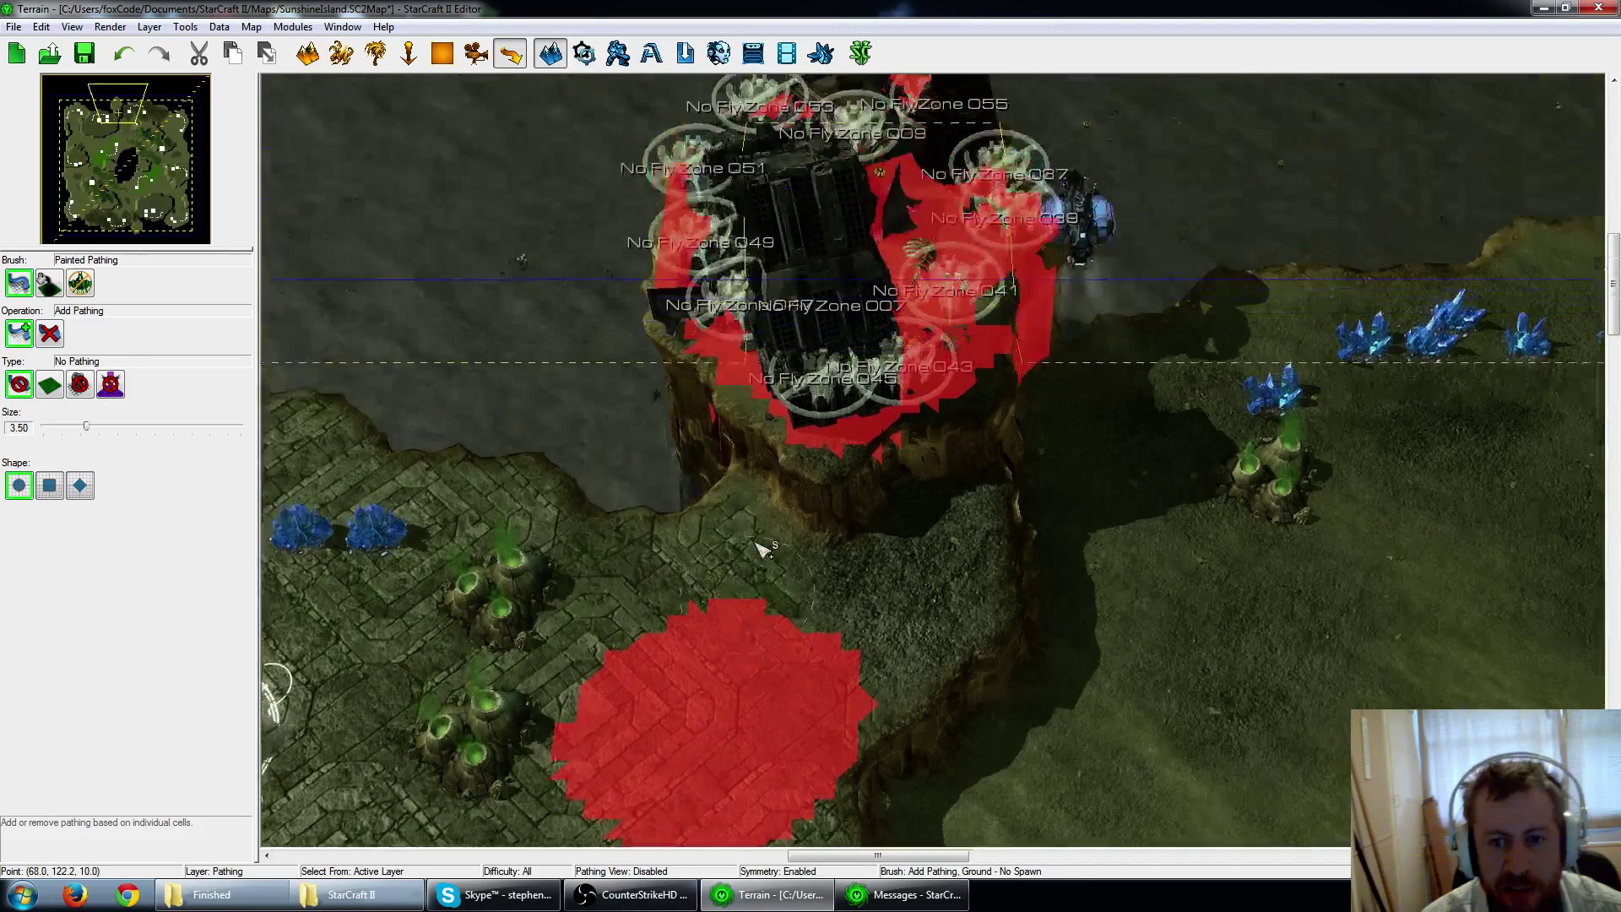
{"action": "right_click_drag", "start_coordinate": [755, 542], "coordinate": [748, 603]}
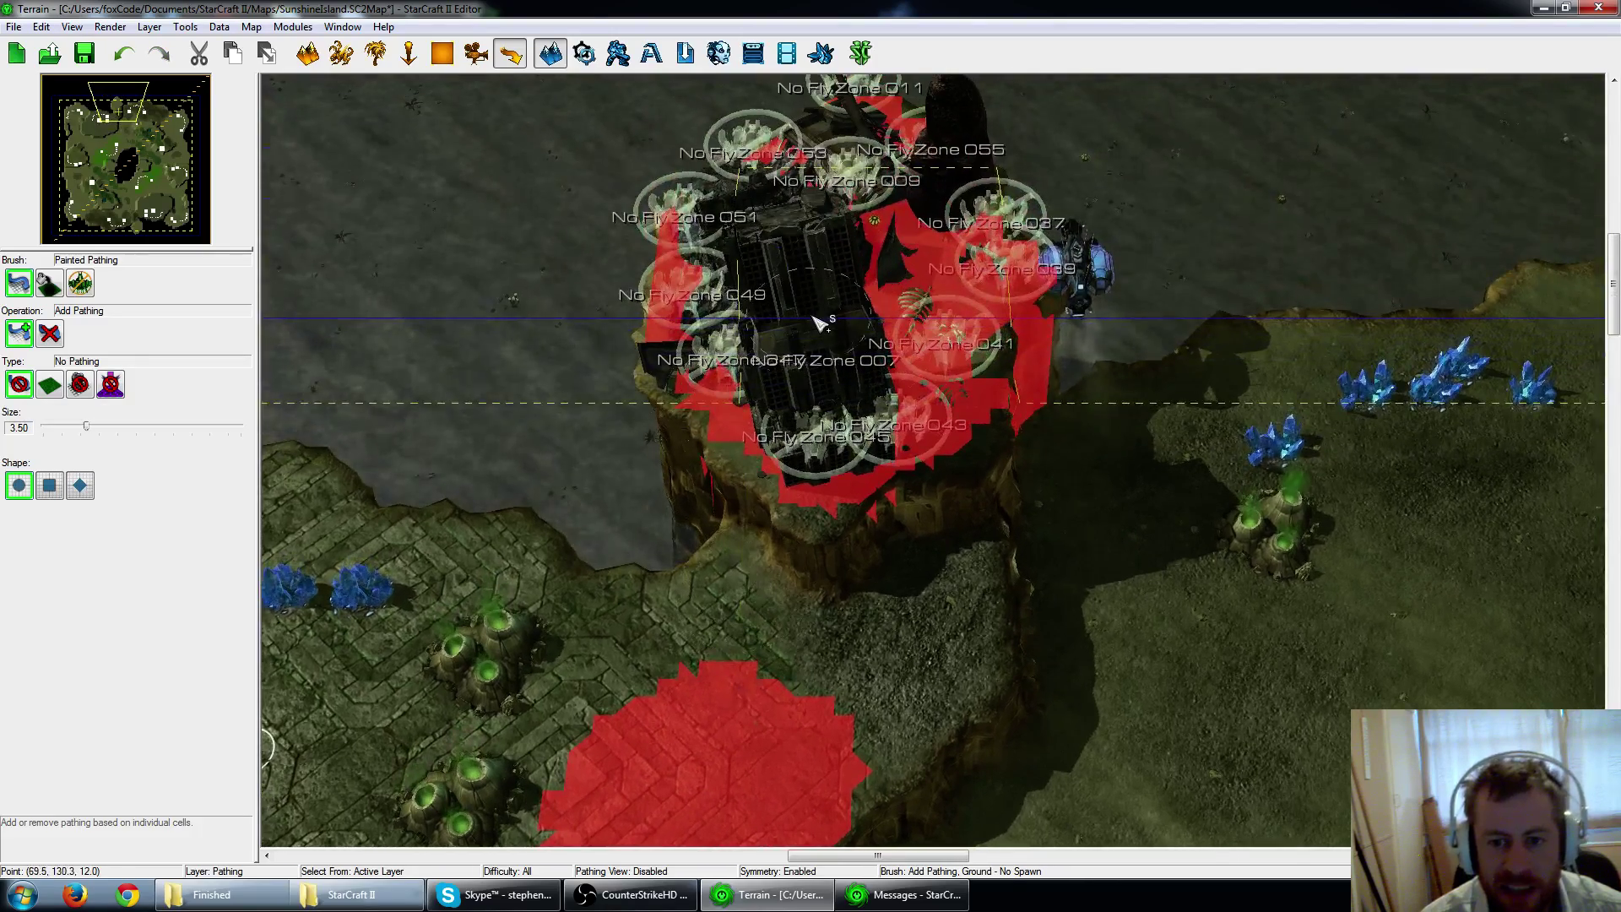
{"action": "scroll", "coordinate": [765, 354], "scroll_direction": "down", "scroll_amount": 1}
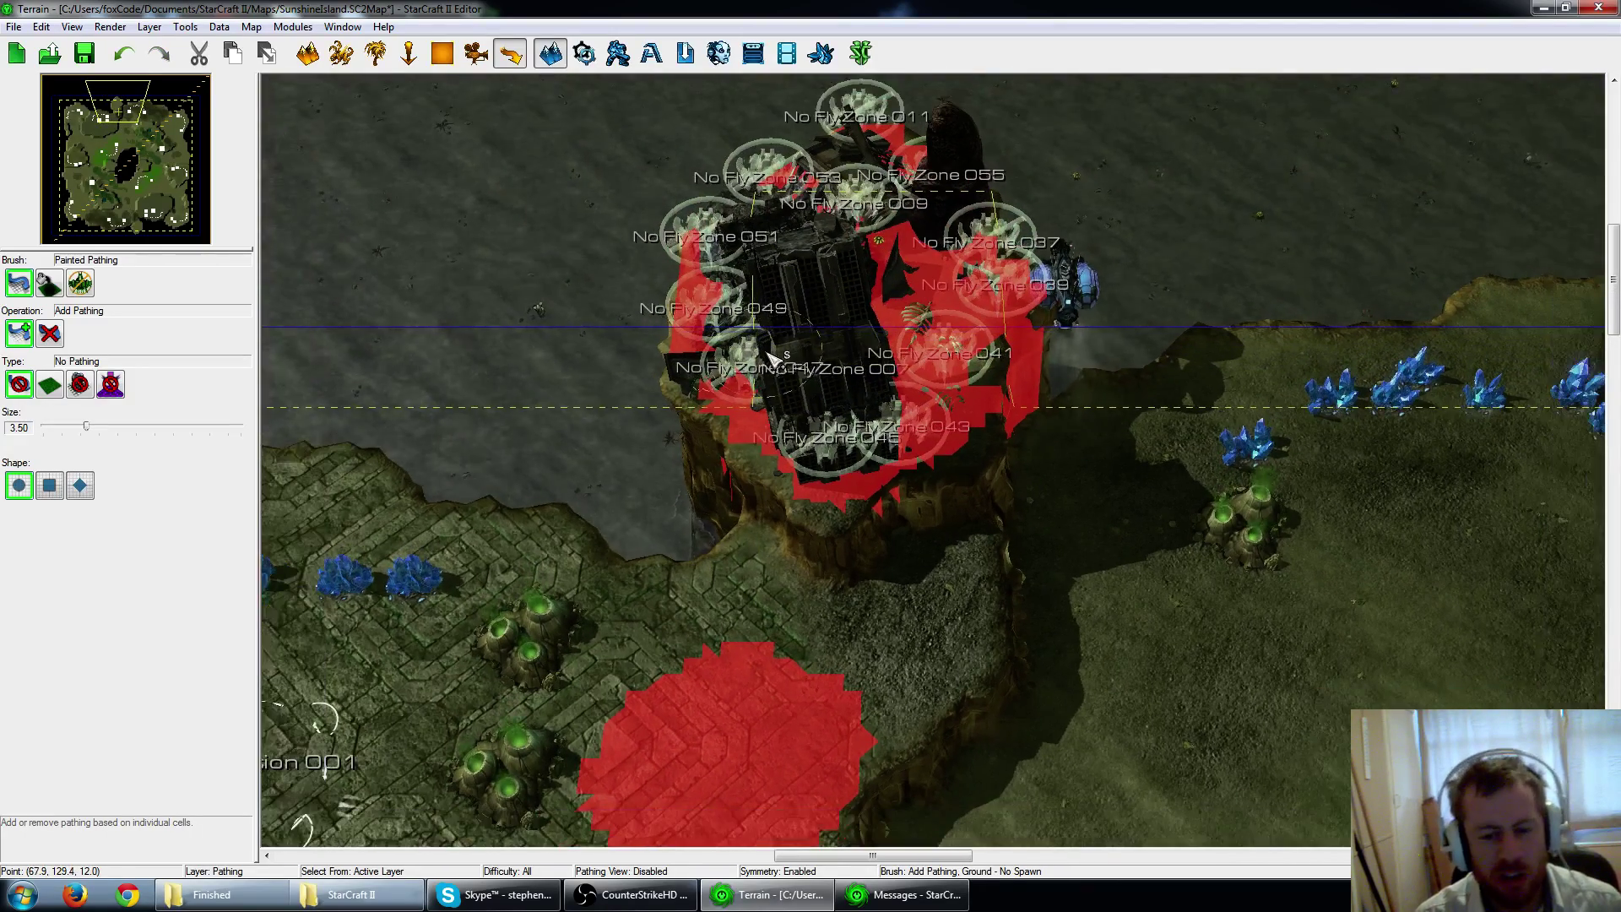
{"action": "key", "text": "ctrl+z"}
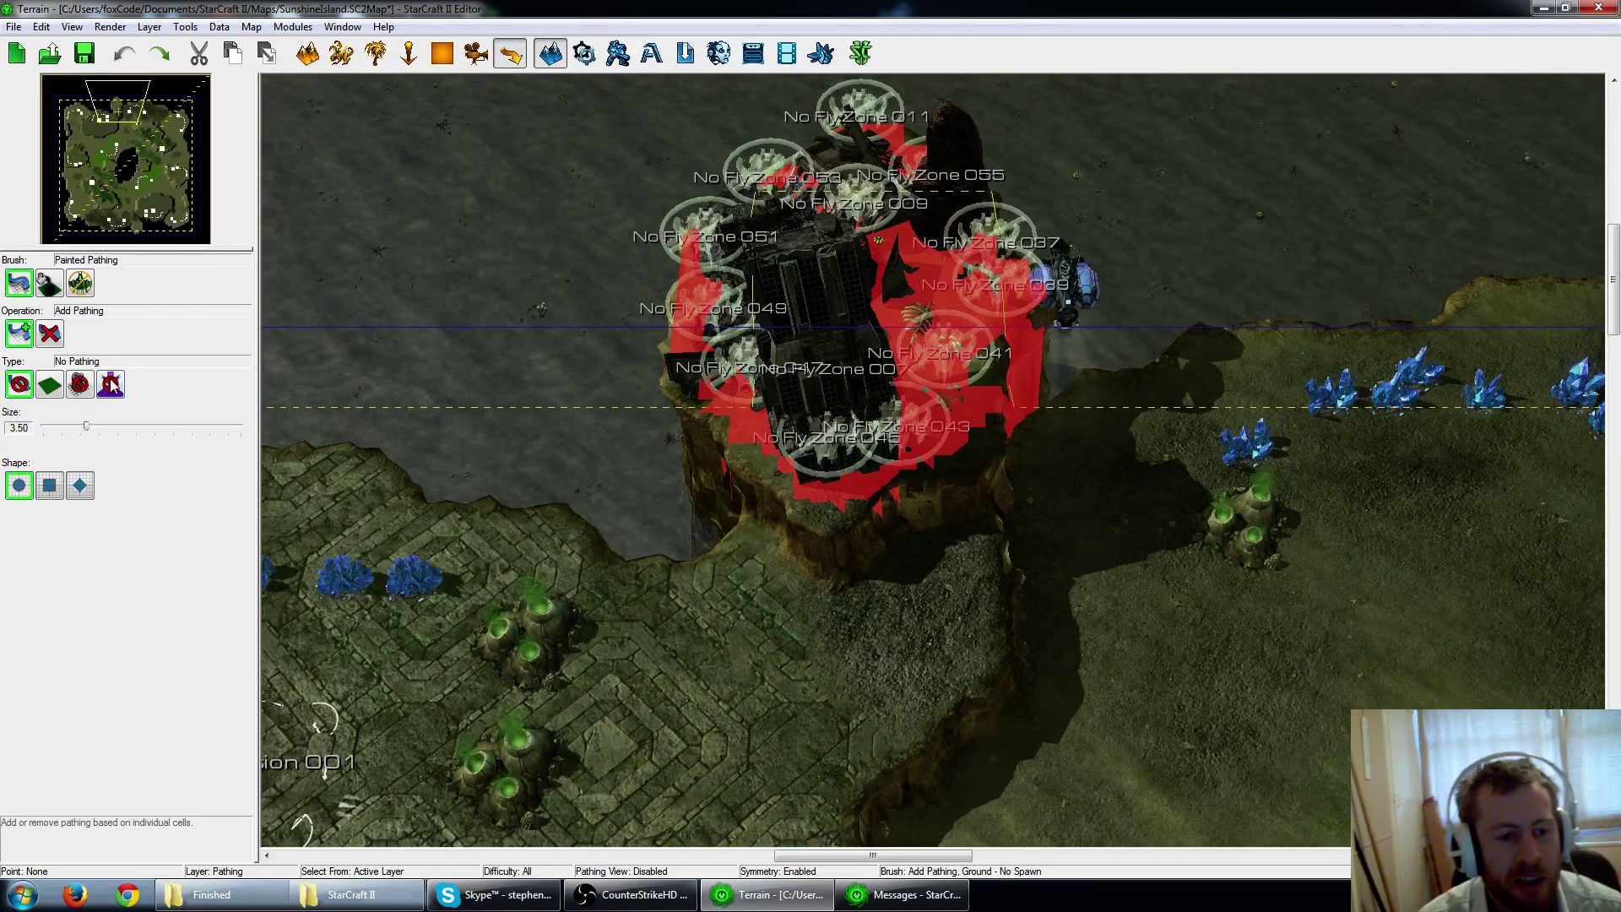
Place two no-fly zones, one on the main base beside the geysers and one on the lower ground beyond the cliff.
{"action": "left_click", "coordinate": [81, 285]}
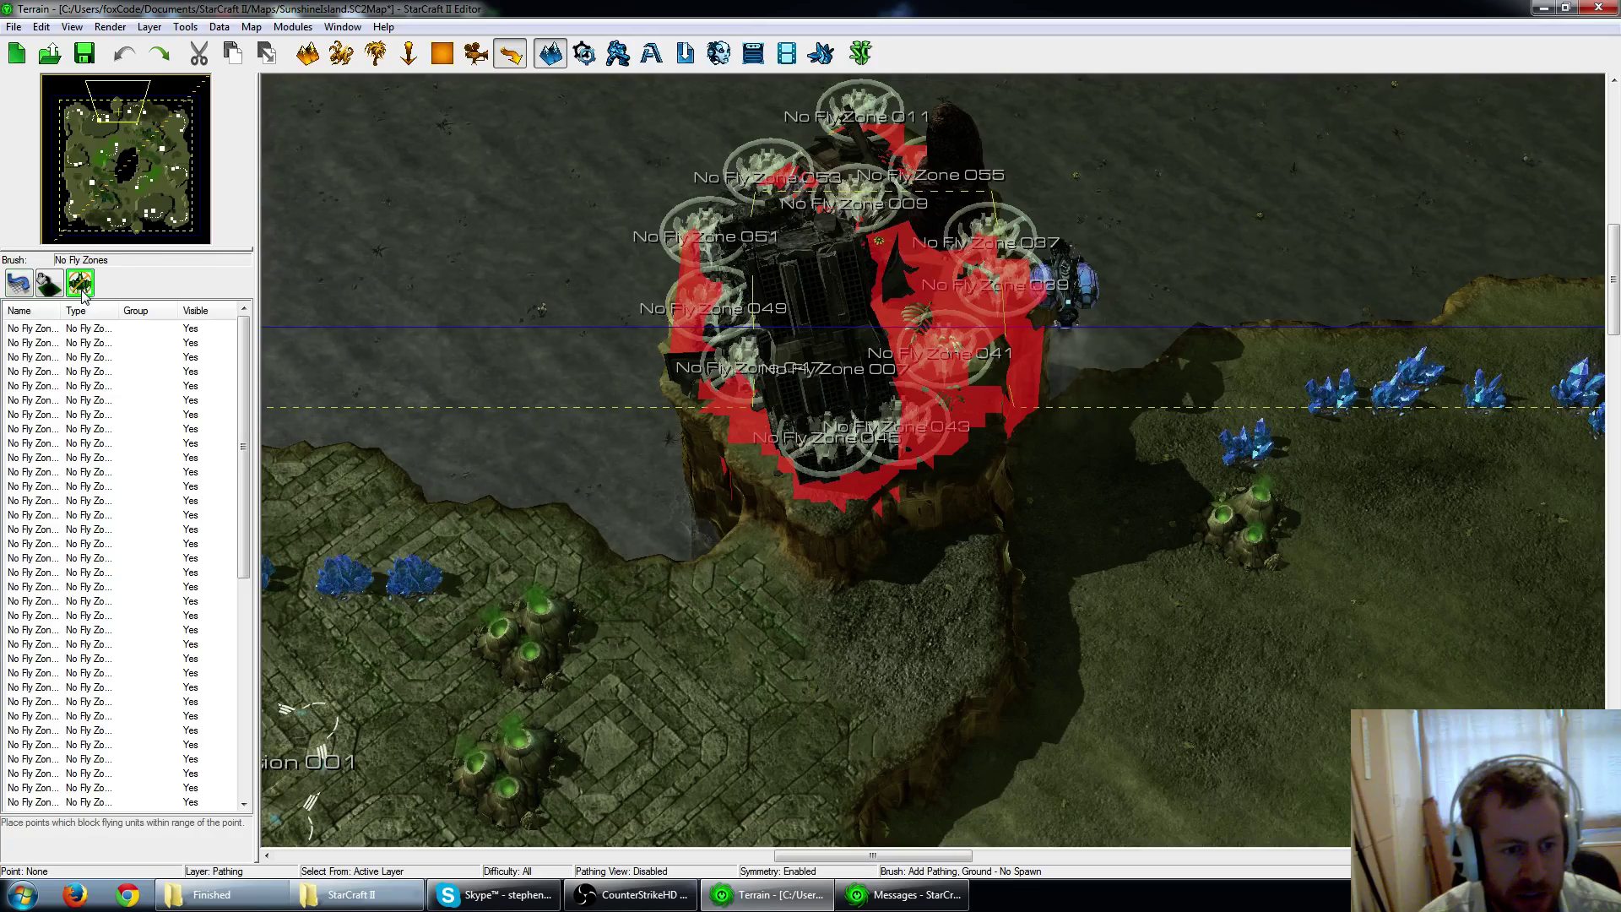
{"action": "left_click", "coordinate": [726, 669]}
{"action": "left_click", "coordinate": [1044, 688]}
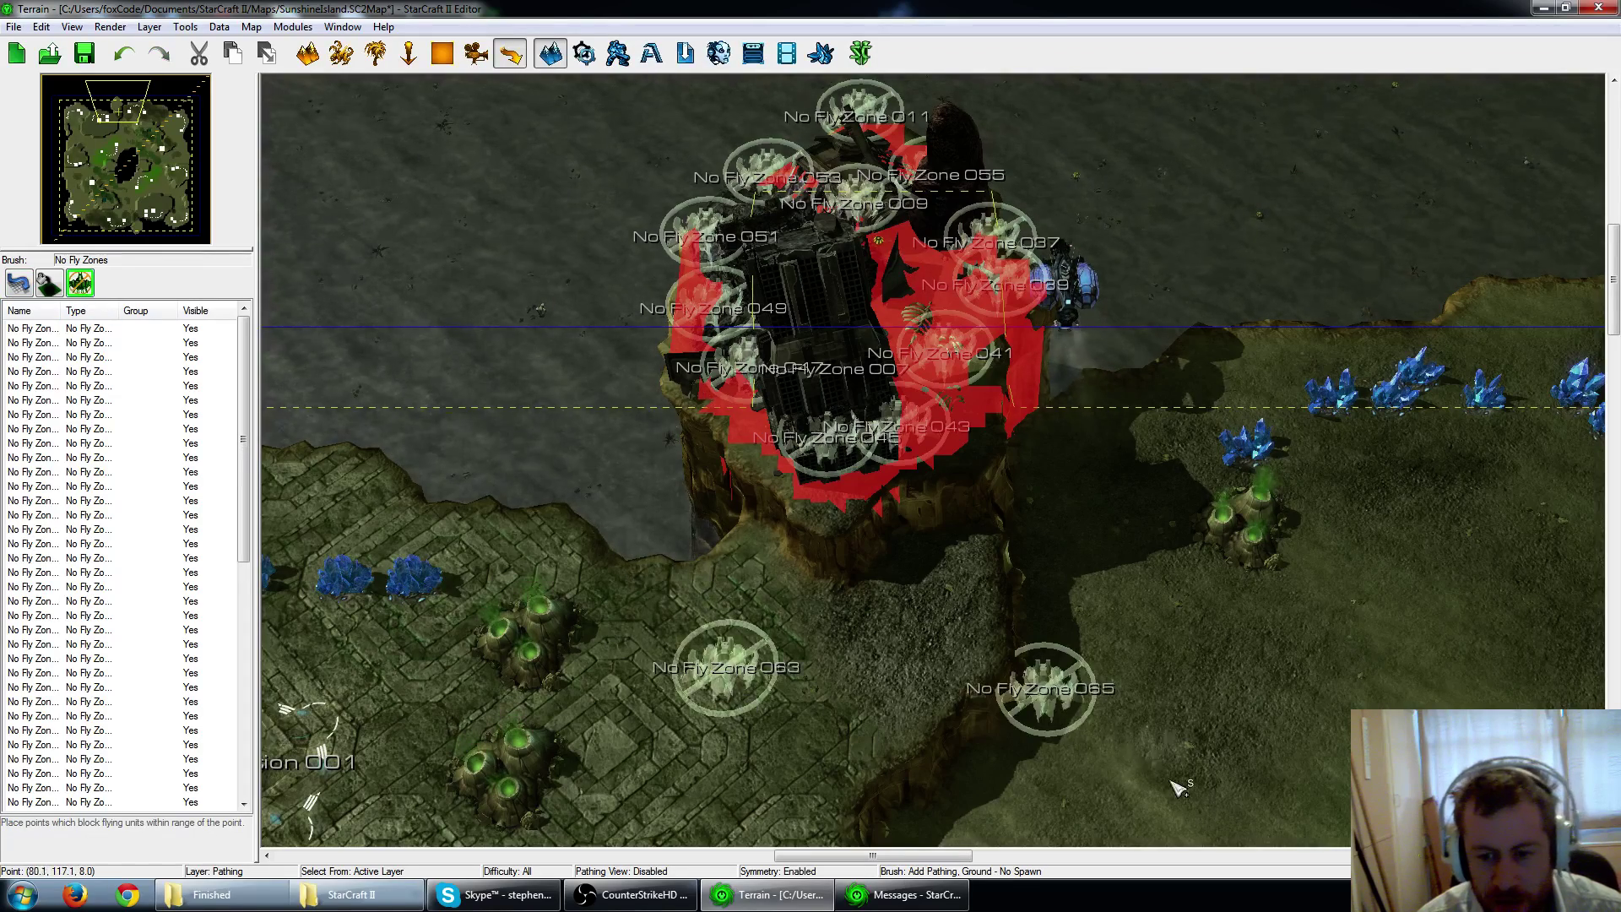
Undo the two no-fly zones just placed around the main base cliff and stop placing no-fly zones.
{"action": "key", "text": "ctrl+z"}
{"action": "key", "text": "ctrl+z"}
{"action": "key", "text": "Escape"}
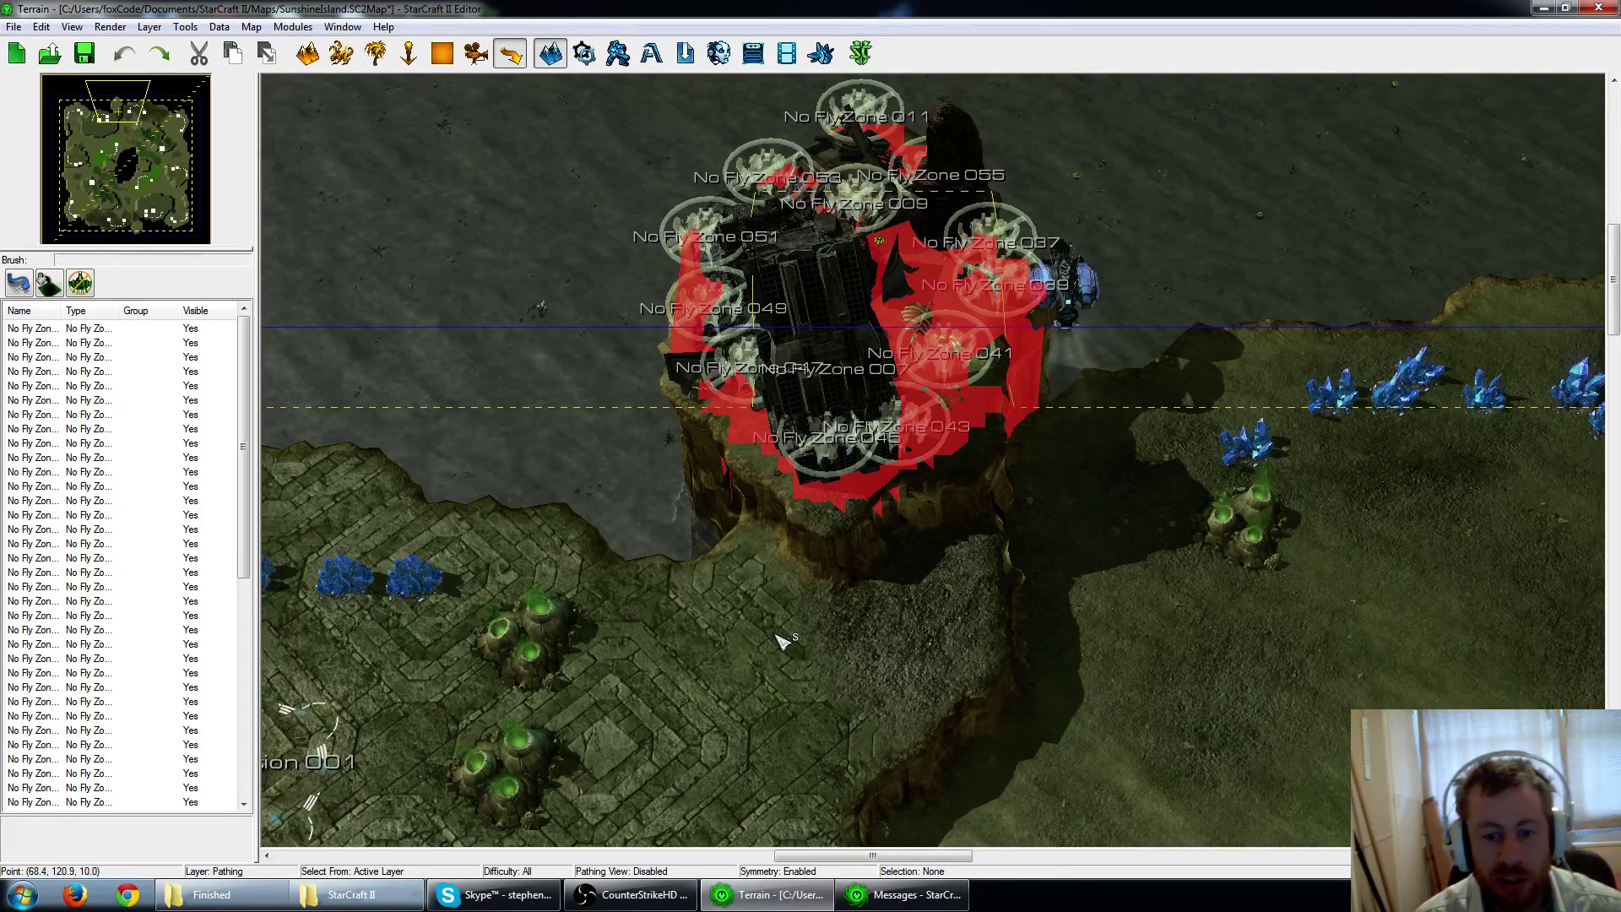
Inspect the general and model properties of No Fly Zone 007 on the wreck platform beside the main base, without changing them.
{"action": "left_click", "coordinate": [178, 204]}
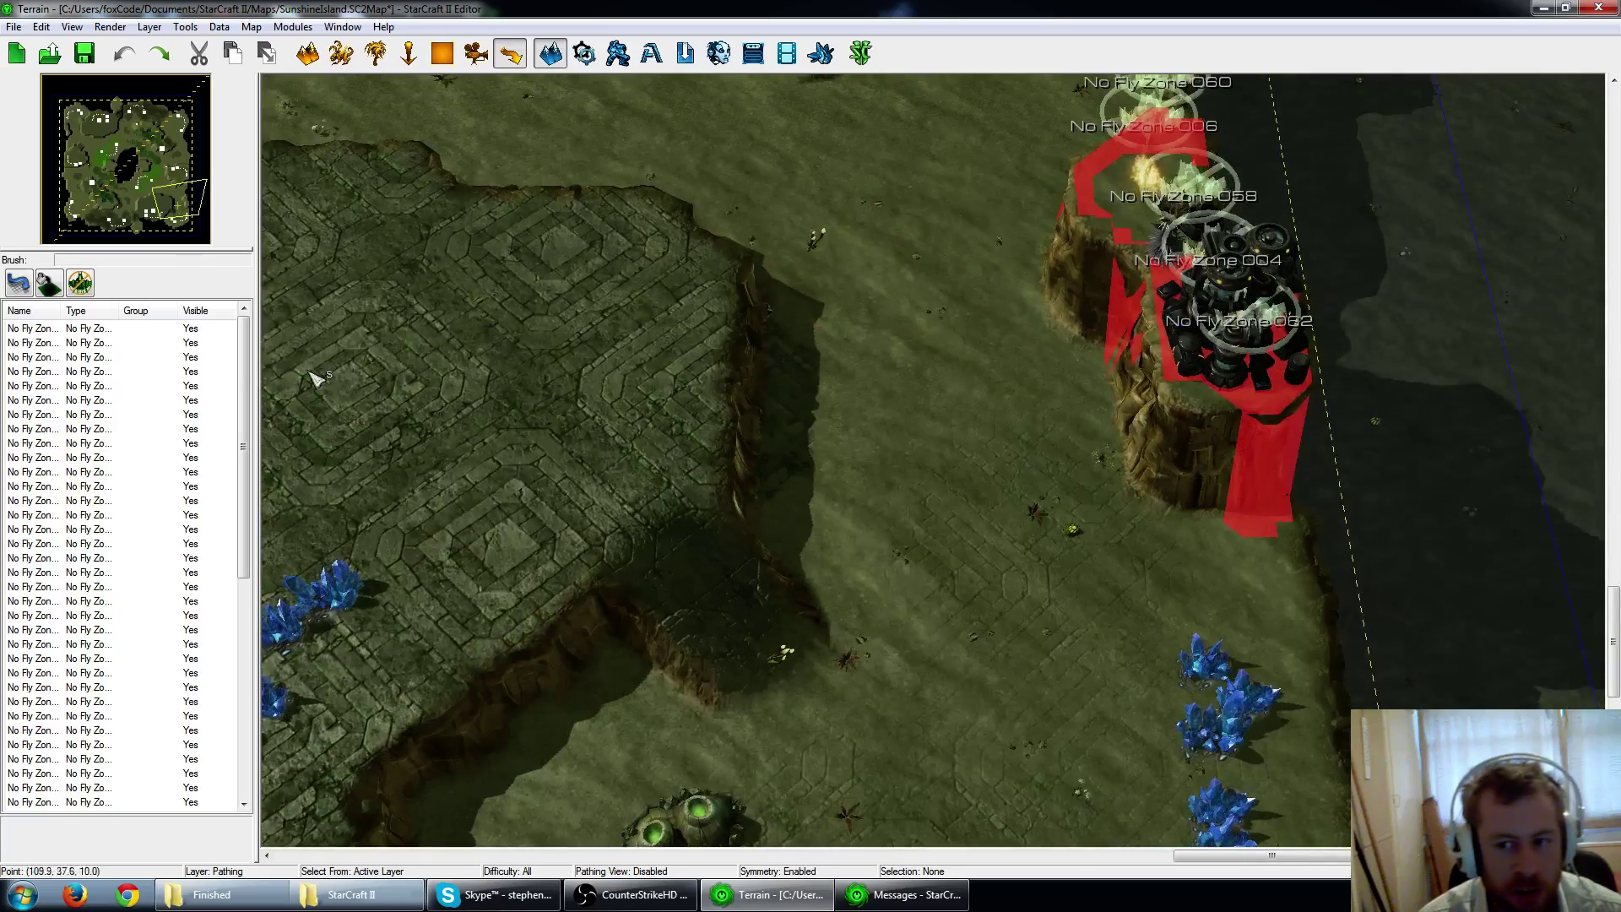
{"action": "left_click", "coordinate": [120, 120]}
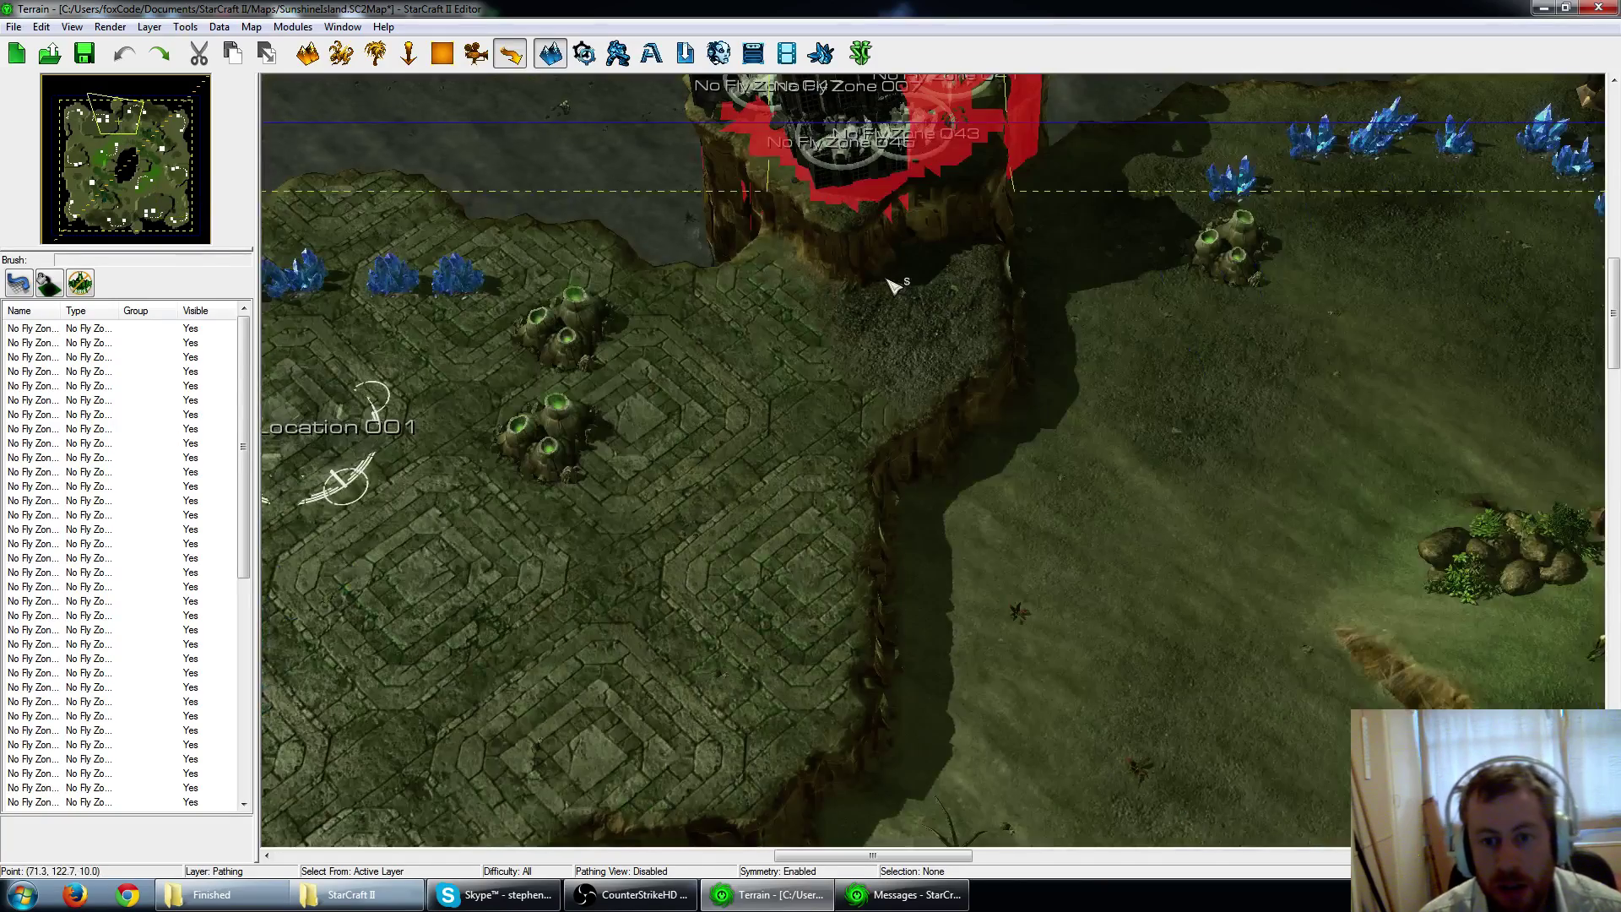
{"action": "right_click_drag", "start_coordinate": [887, 280], "coordinate": [877, 376]}
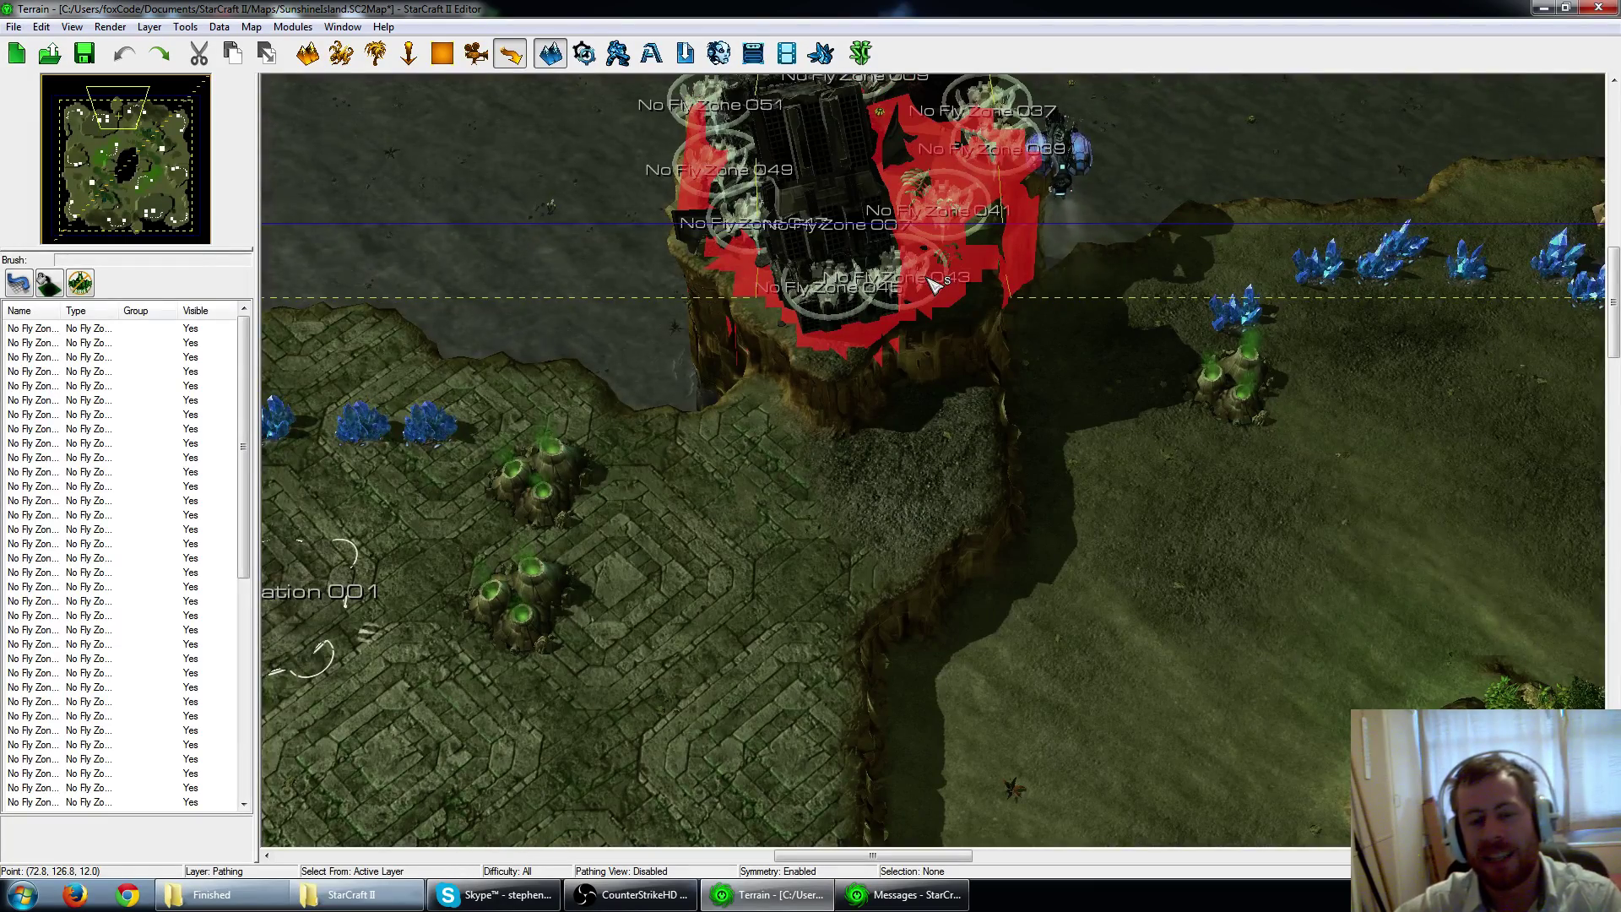
{"action": "key", "text": "Up"}
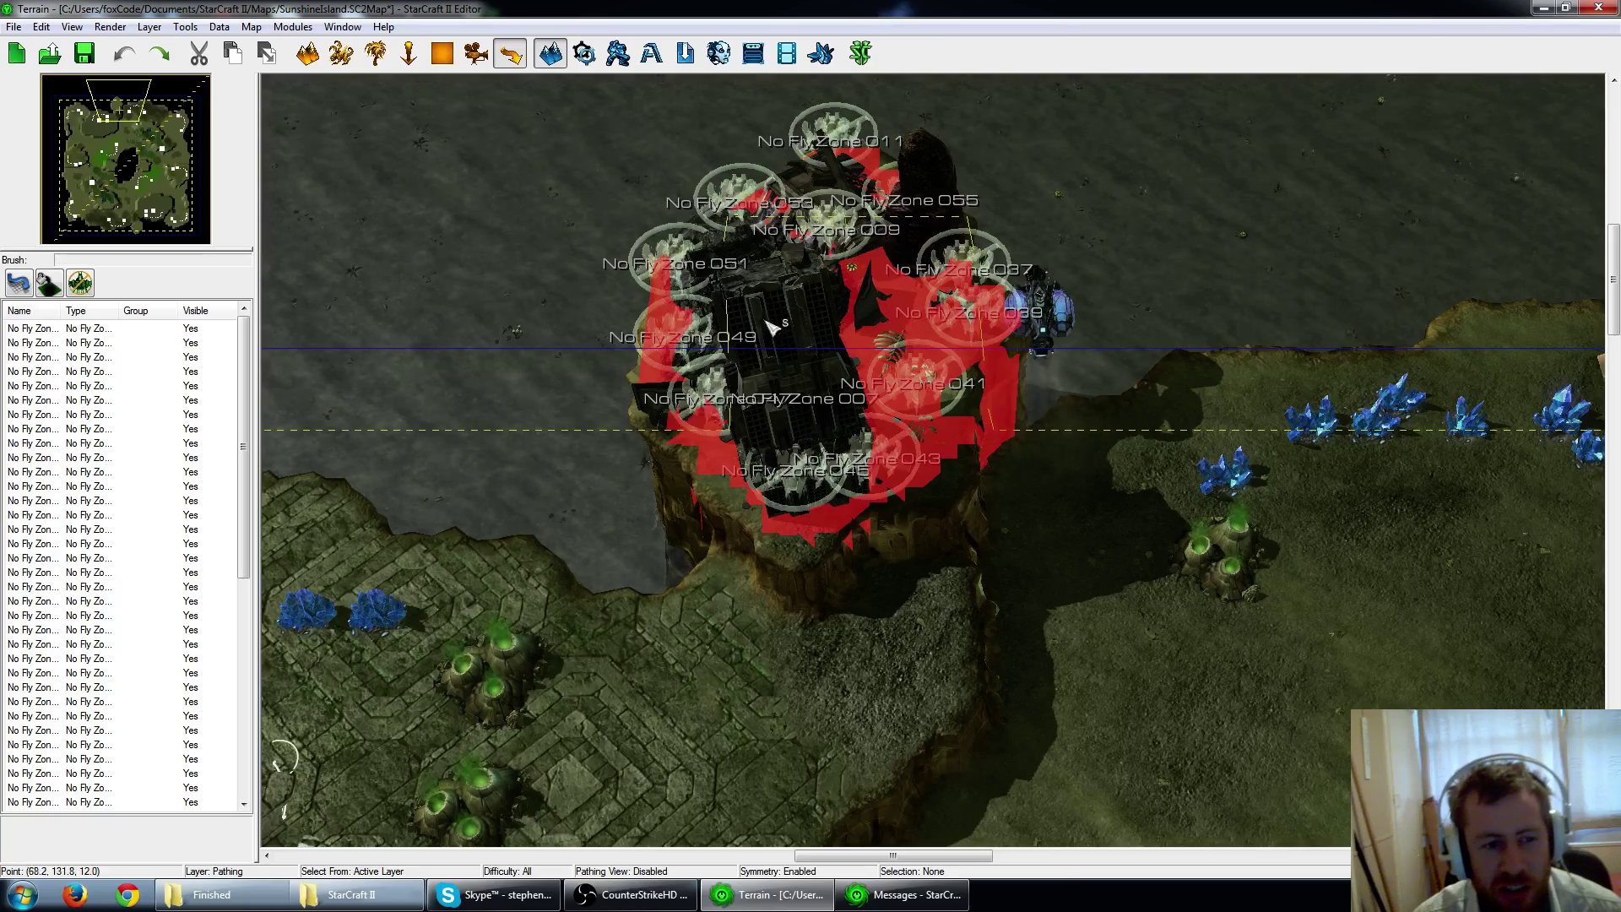
{"action": "left_click", "coordinate": [84, 415]}
{"action": "double_click", "coordinate": [79, 414]}
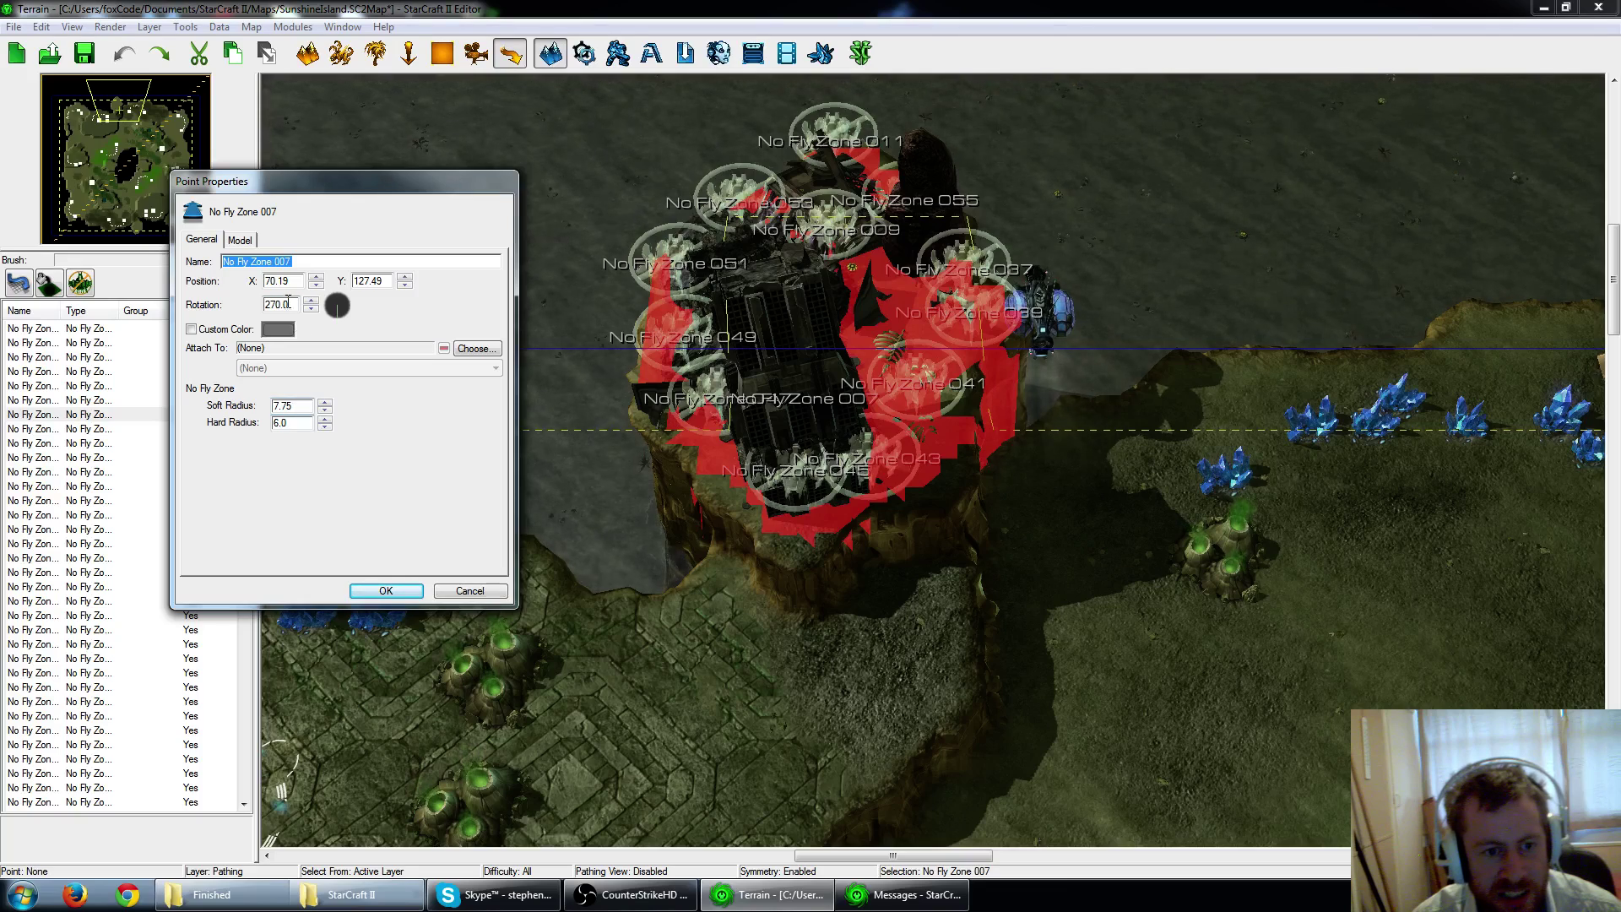
{"action": "left_click", "coordinate": [239, 239]}
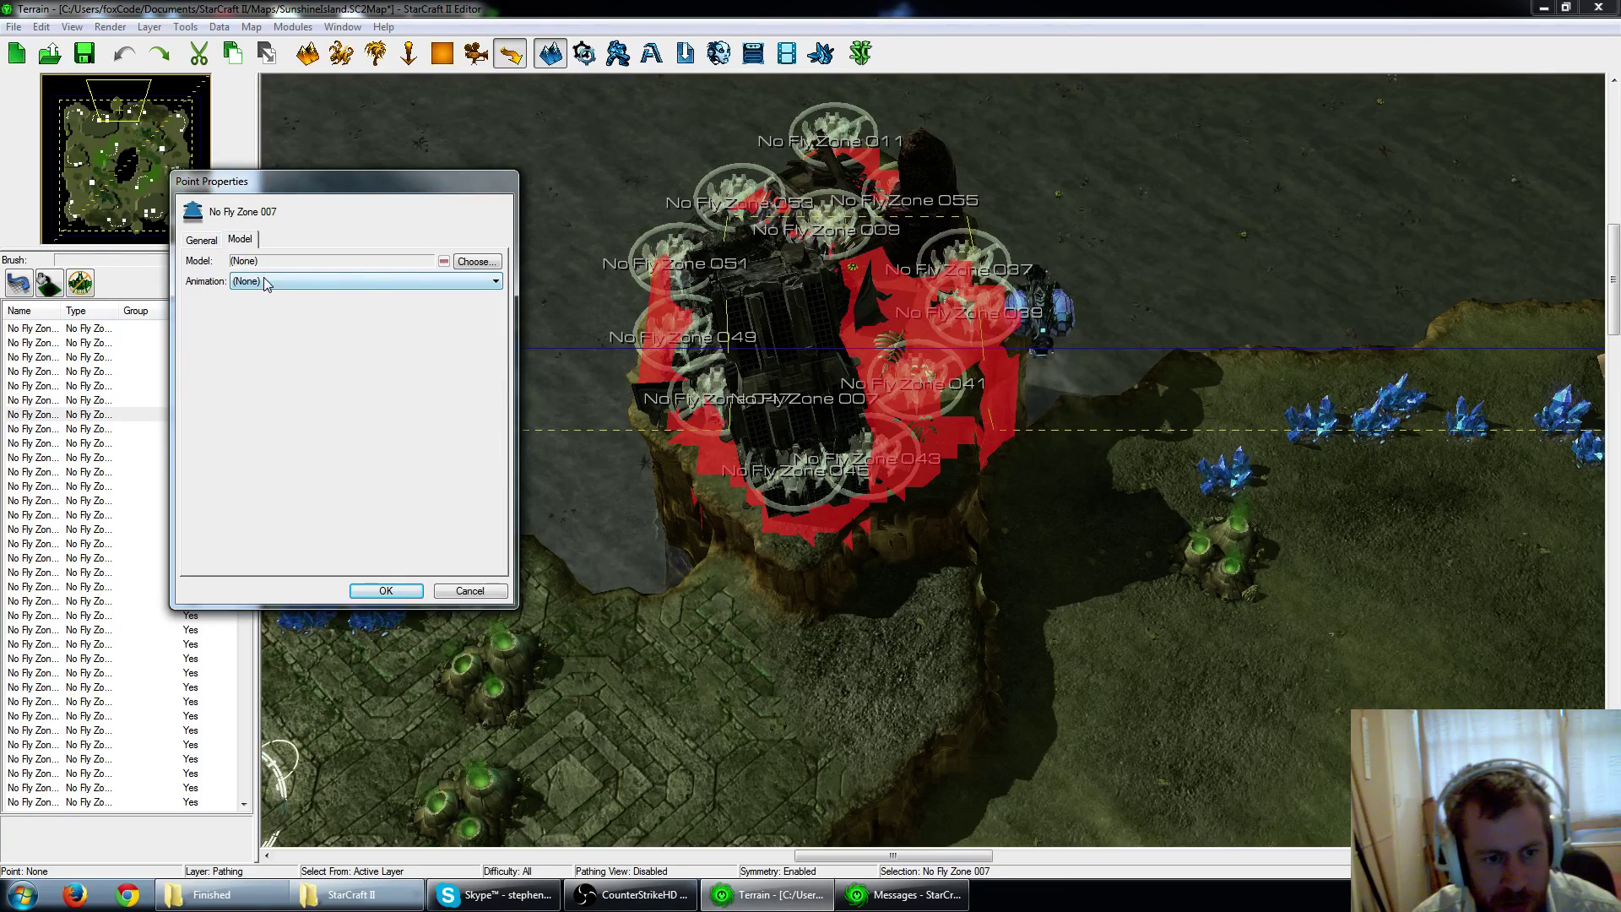
{"action": "left_click", "coordinate": [201, 240]}
{"action": "left_click", "coordinate": [471, 590]}
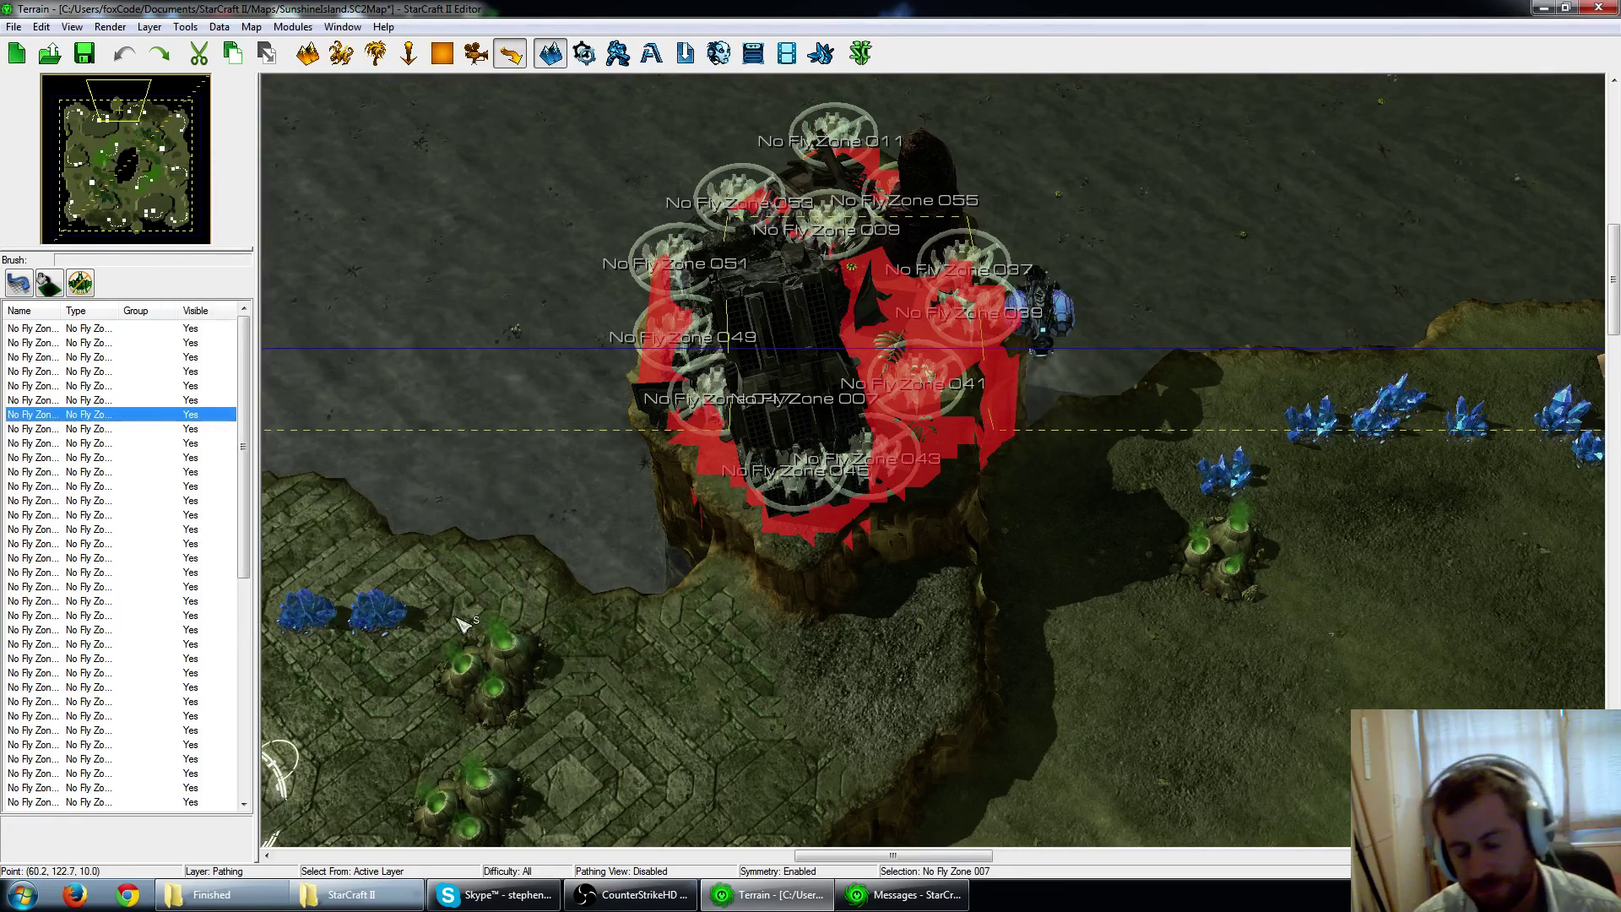
Survey how the no-fly zones and painted no-pathing areas are distributed across the whole map.
{"action": "scroll", "coordinate": [579, 529], "scroll_direction": "down", "scroll_amount": 3}
{"action": "scroll", "coordinate": [572, 523], "scroll_direction": "down", "scroll_amount": 4}
{"action": "right_click_drag", "start_coordinate": [1003, 534], "coordinate": [740, 275]}
{"action": "right_click_drag", "start_coordinate": [1330, 368], "coordinate": [776, 273]}
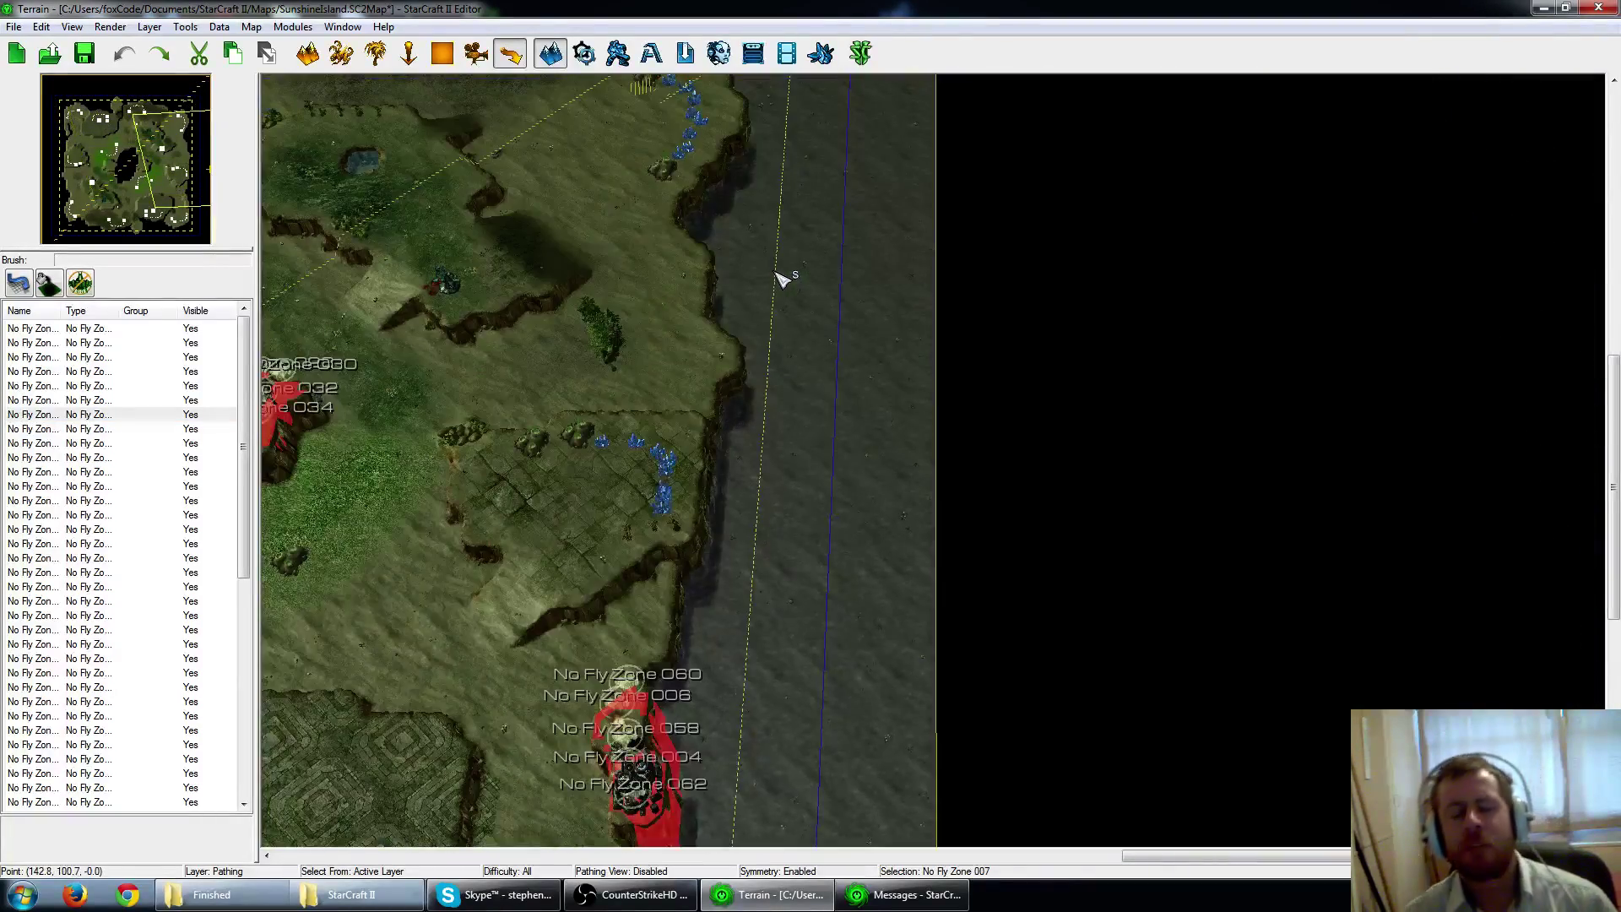
{"action": "scroll", "coordinate": [783, 278], "scroll_direction": "down", "scroll_amount": 5}
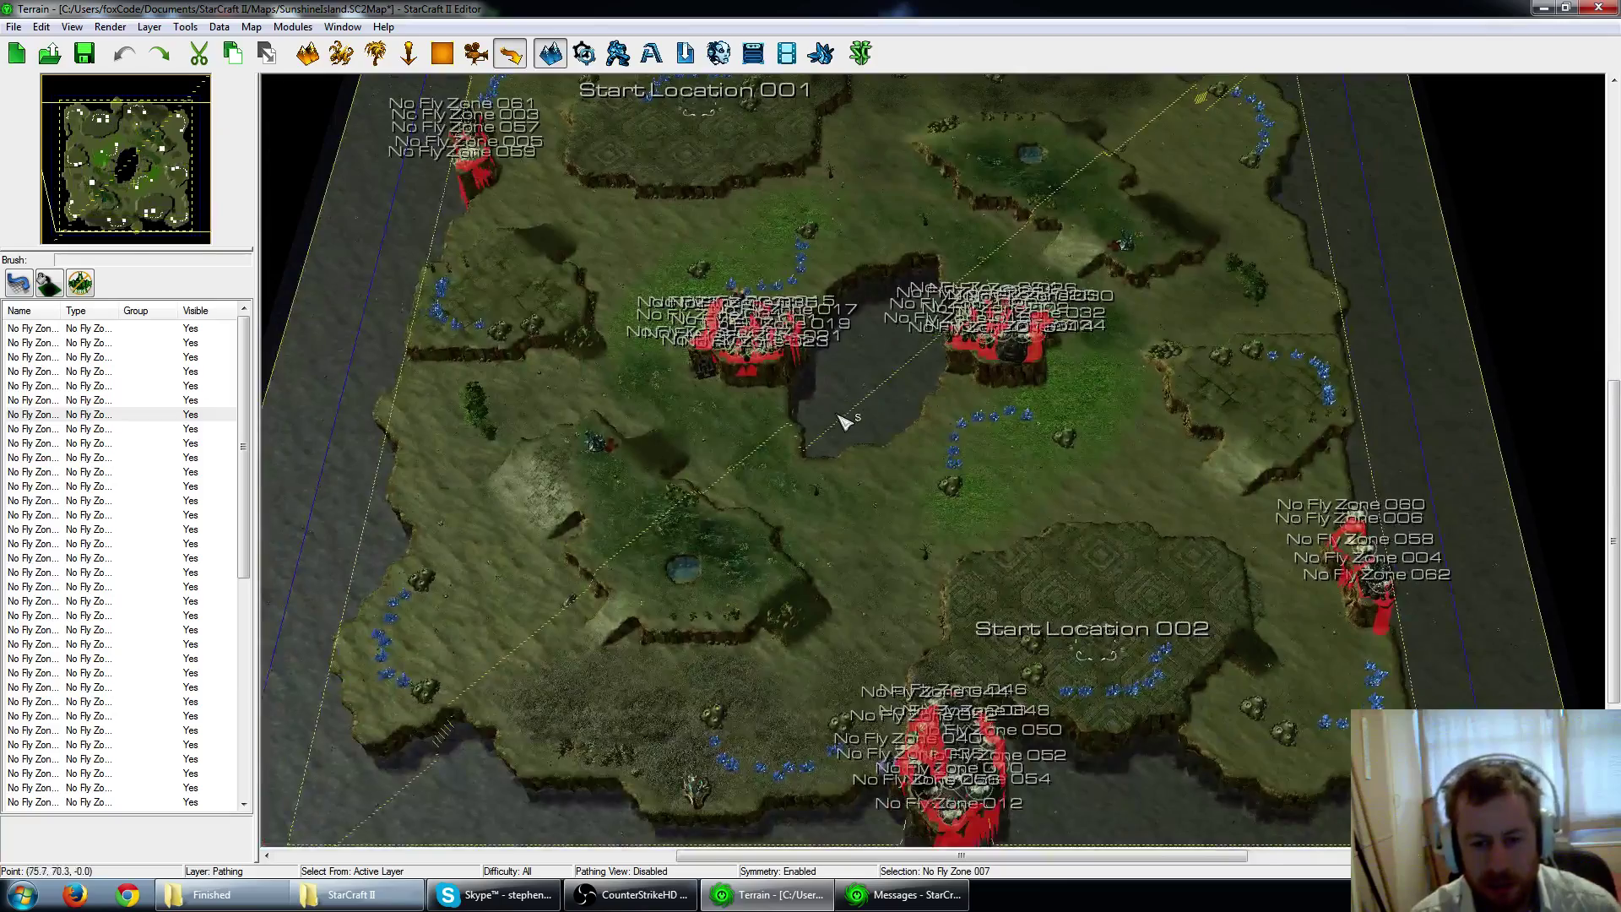
{"action": "scroll", "coordinate": [842, 420], "scroll_direction": "up", "scroll_amount": 3}
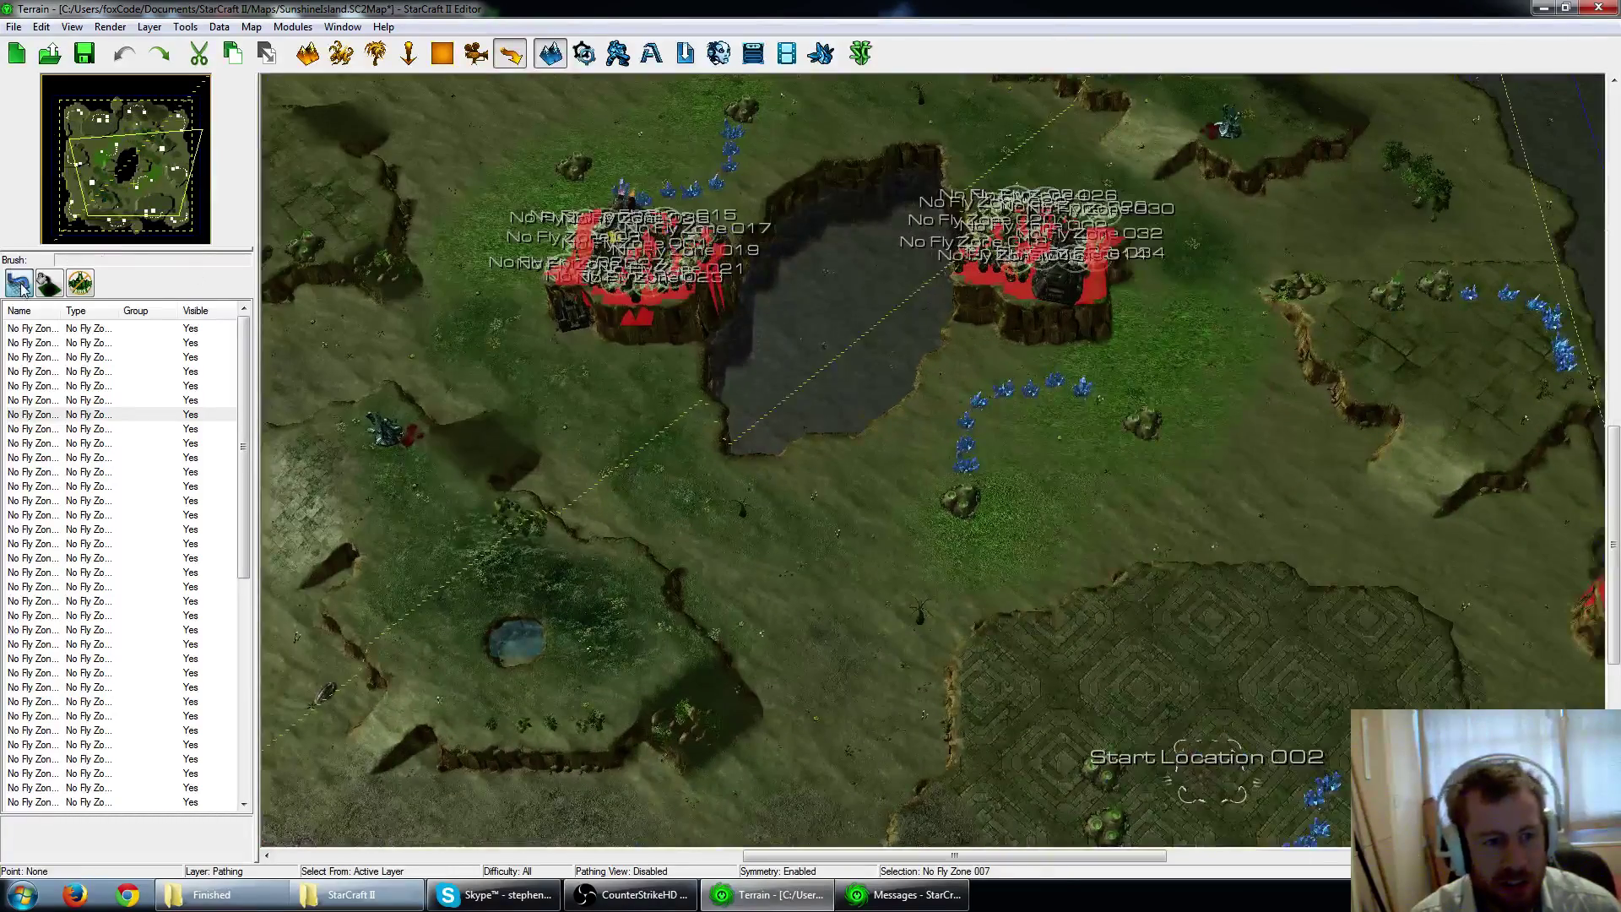
Switch to the Painted Pathing brush and review the blocked platforms along the map edges and around the central pit.
{"action": "left_click", "coordinate": [20, 285]}
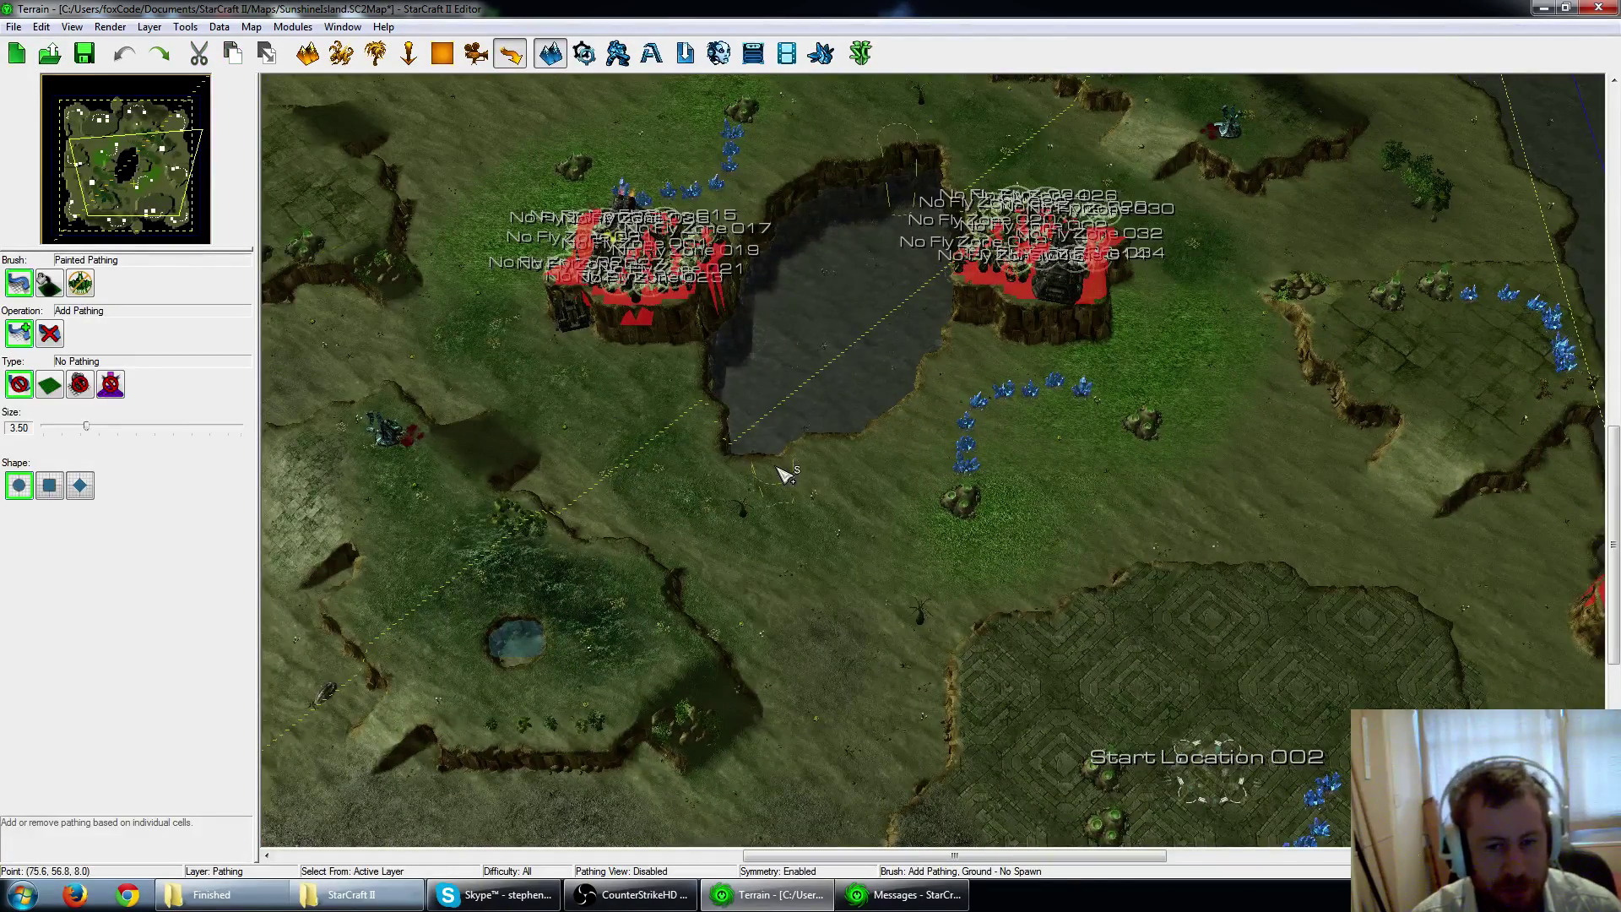
{"action": "right_click_drag", "start_coordinate": [816, 492], "coordinate": [731, 436]}
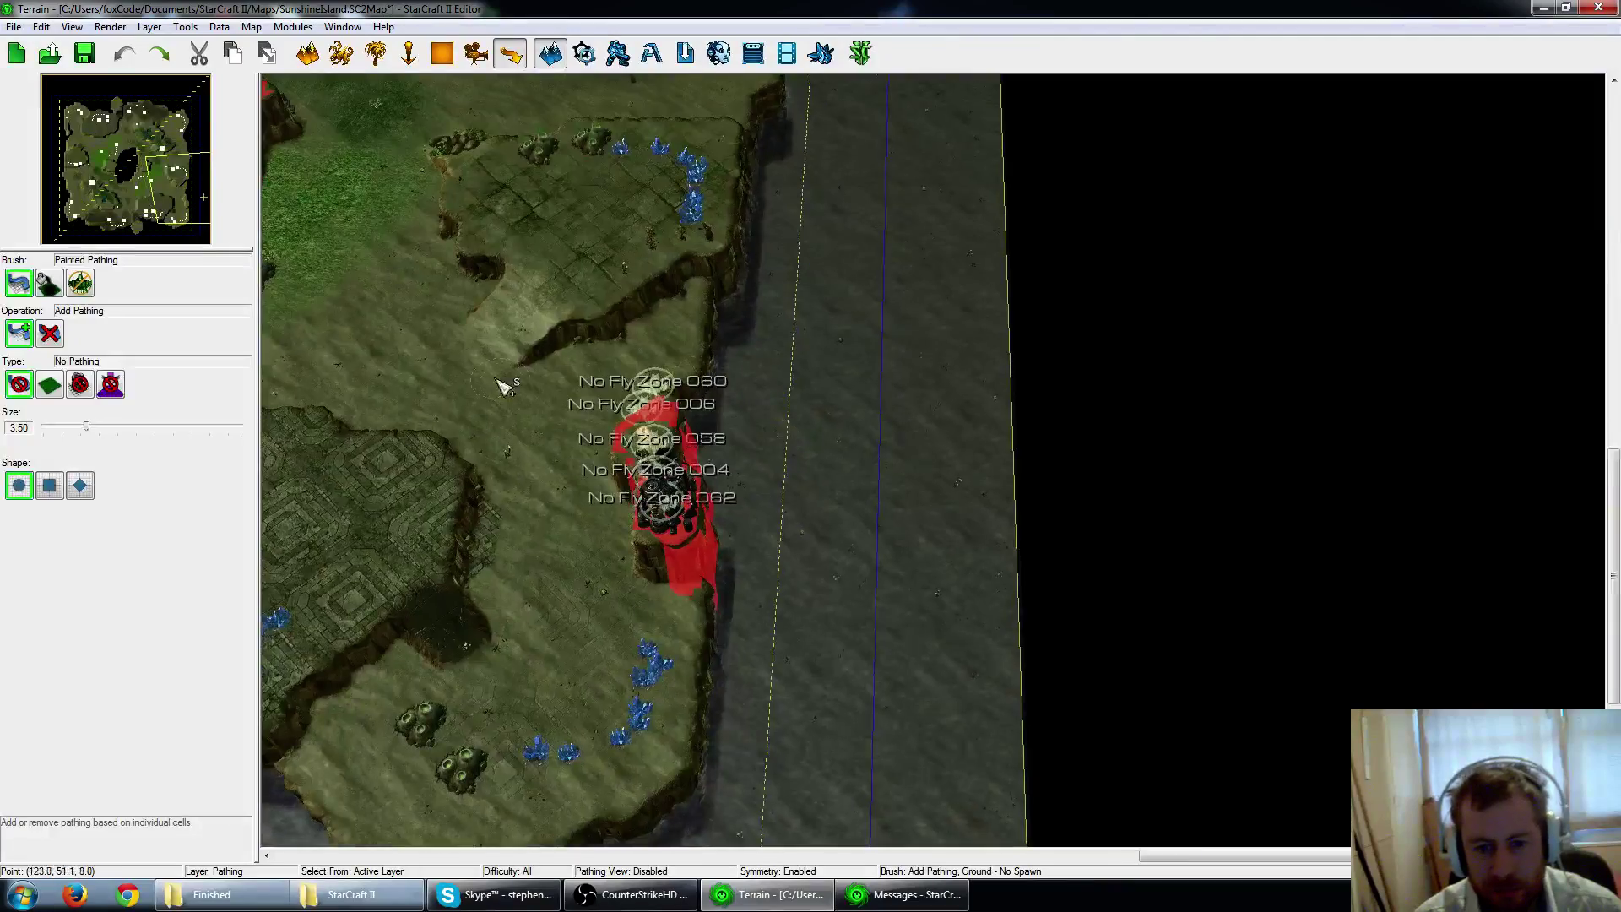
{"action": "scroll", "coordinate": [498, 381], "scroll_direction": "down", "scroll_amount": 5}
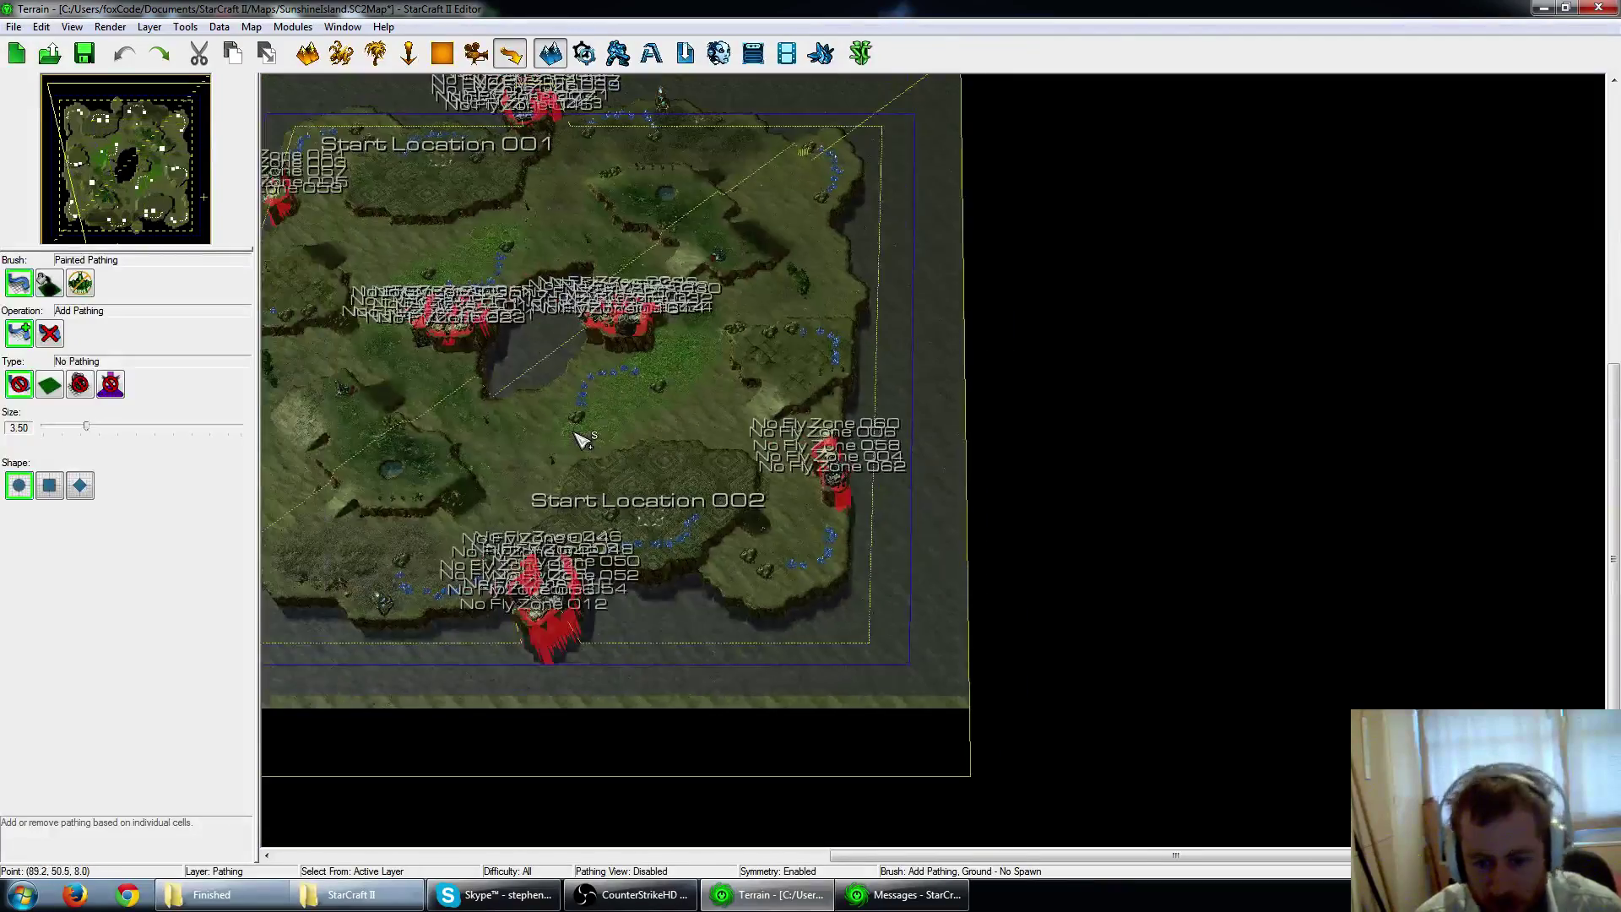
{"action": "right_click_drag", "start_coordinate": [497, 365], "coordinate": [1000, 454]}
{"action": "scroll", "coordinate": [1055, 454], "scroll_direction": "up", "scroll_amount": 2}
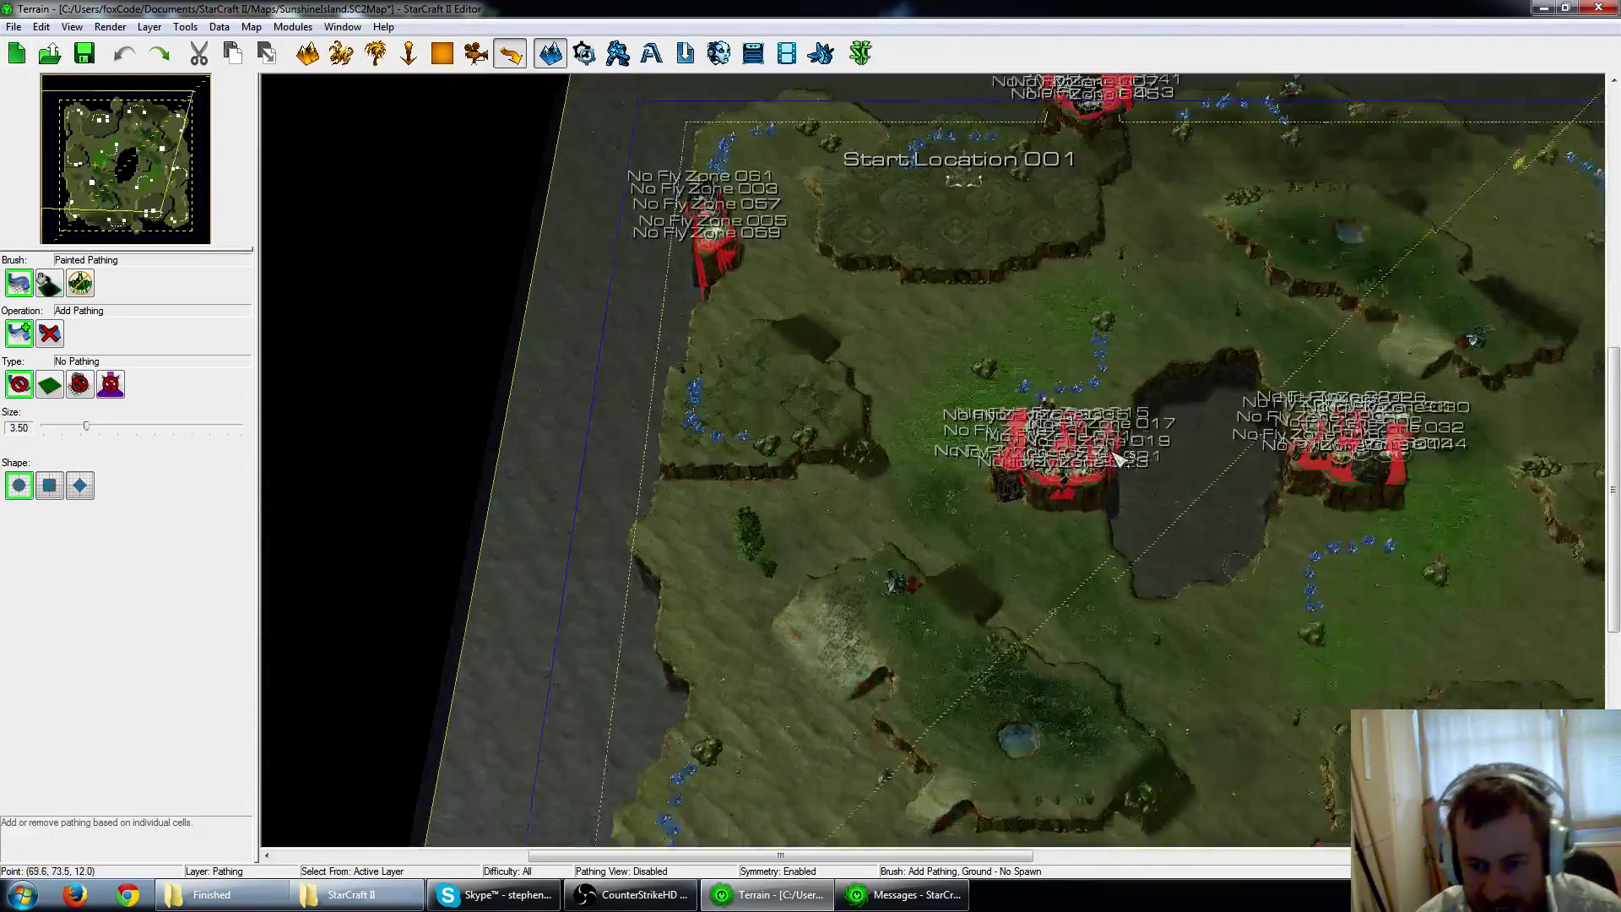
{"action": "scroll", "coordinate": [1119, 457], "scroll_direction": "up", "scroll_amount": 1}
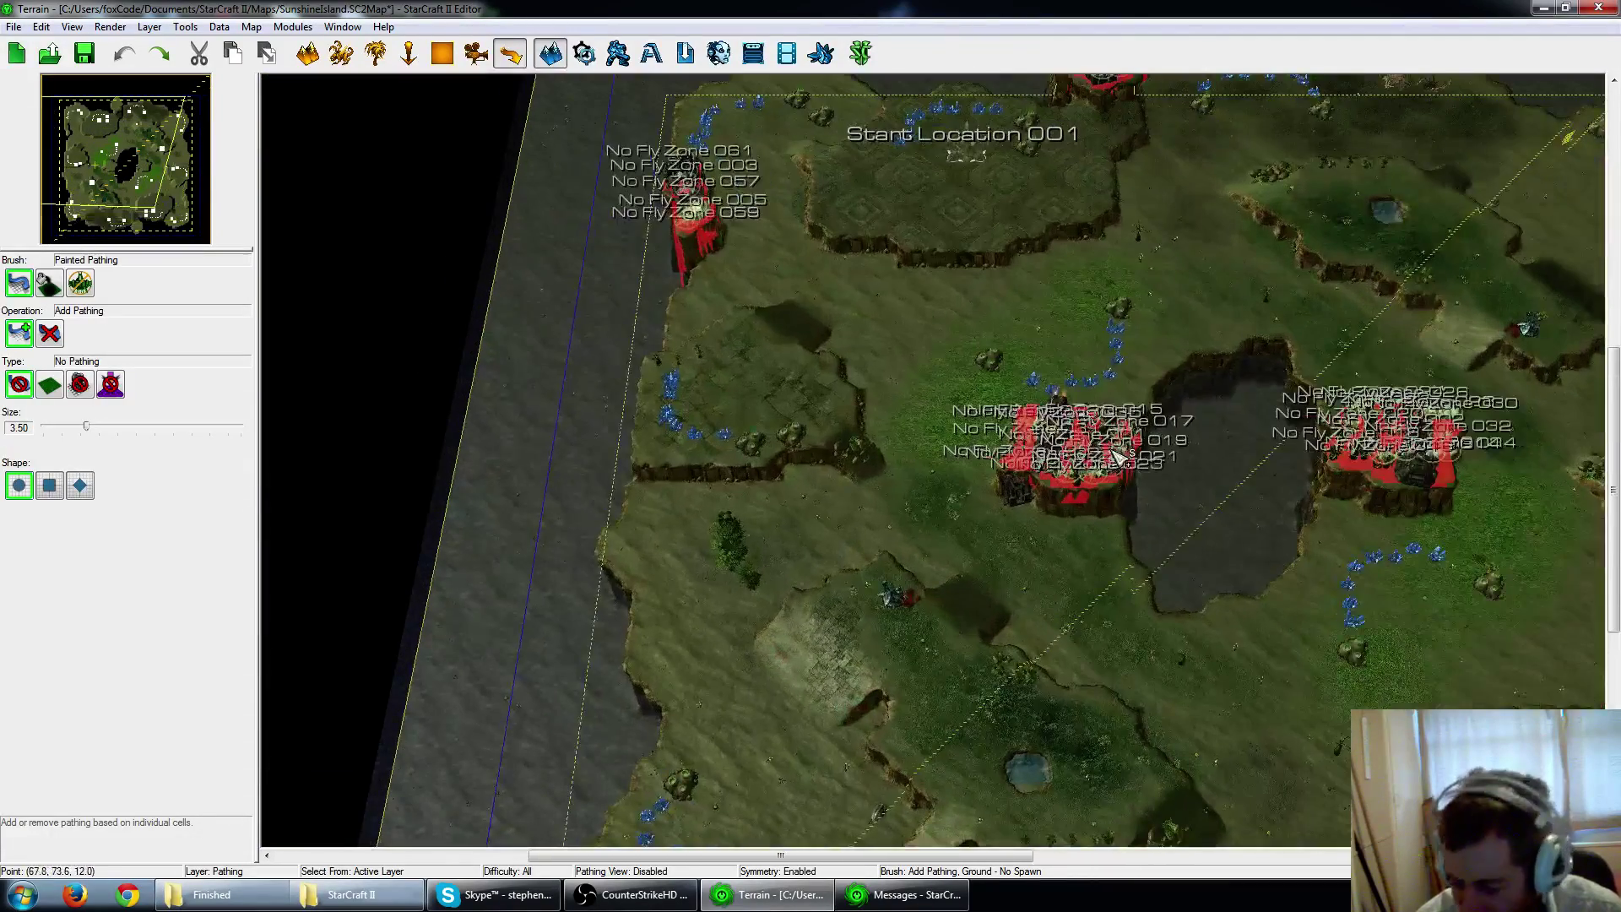
{"action": "right_click_drag", "start_coordinate": [1284, 380], "coordinate": [1059, 471]}
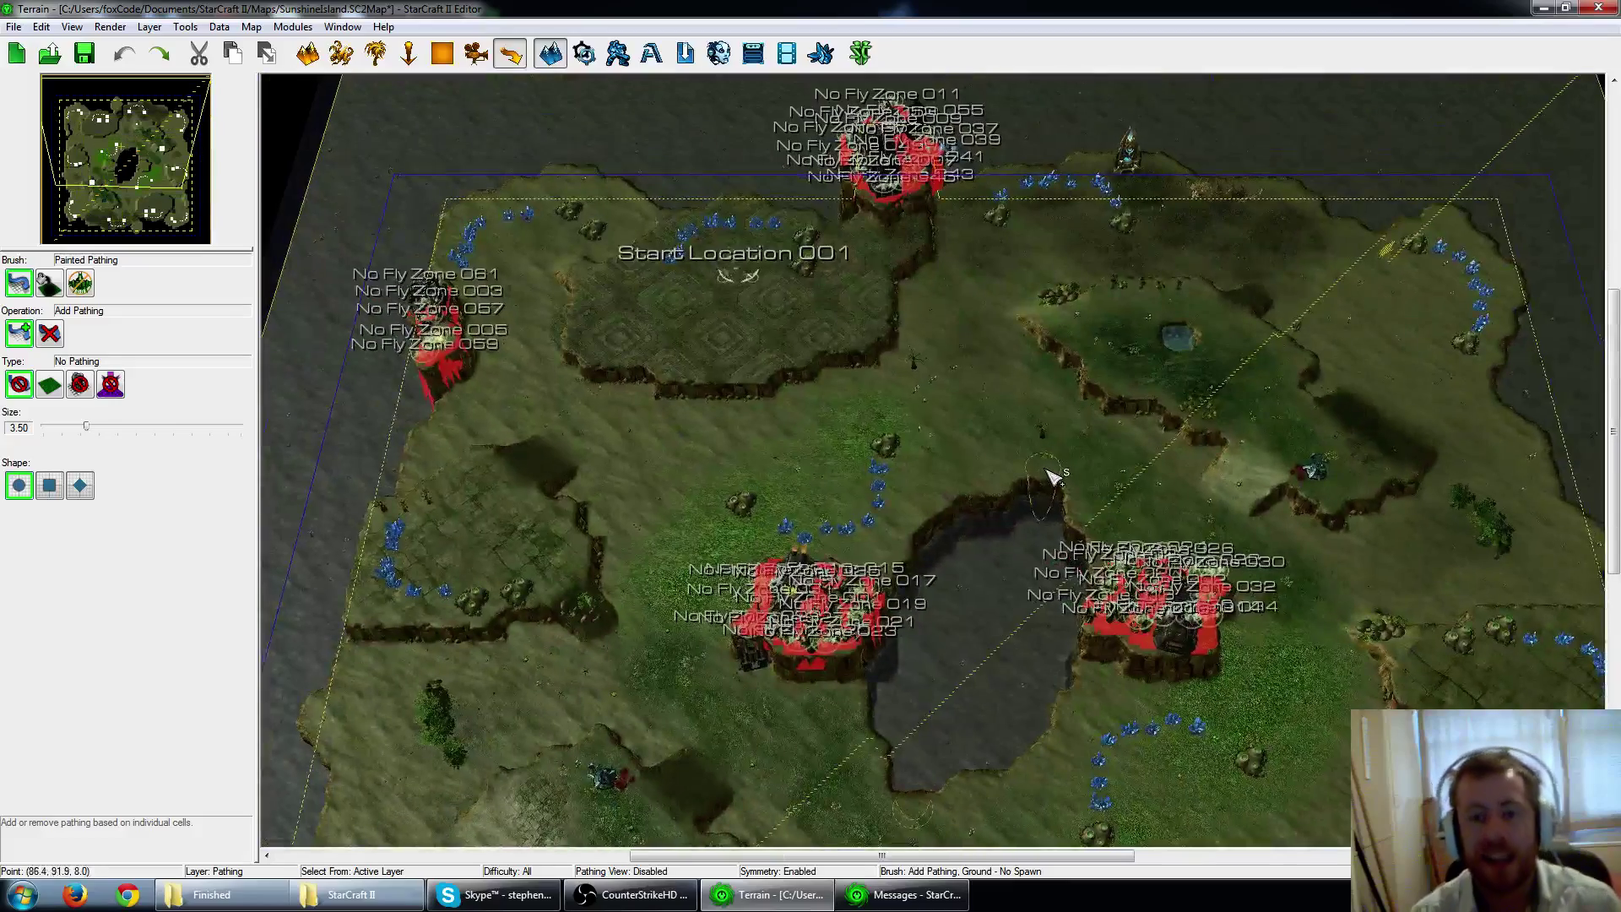
Examine the main base around Start Location 001, its cliff edges, and the lower ground and expansion beside it.
{"action": "scroll", "coordinate": [1053, 478], "scroll_direction": "up", "scroll_amount": 5}
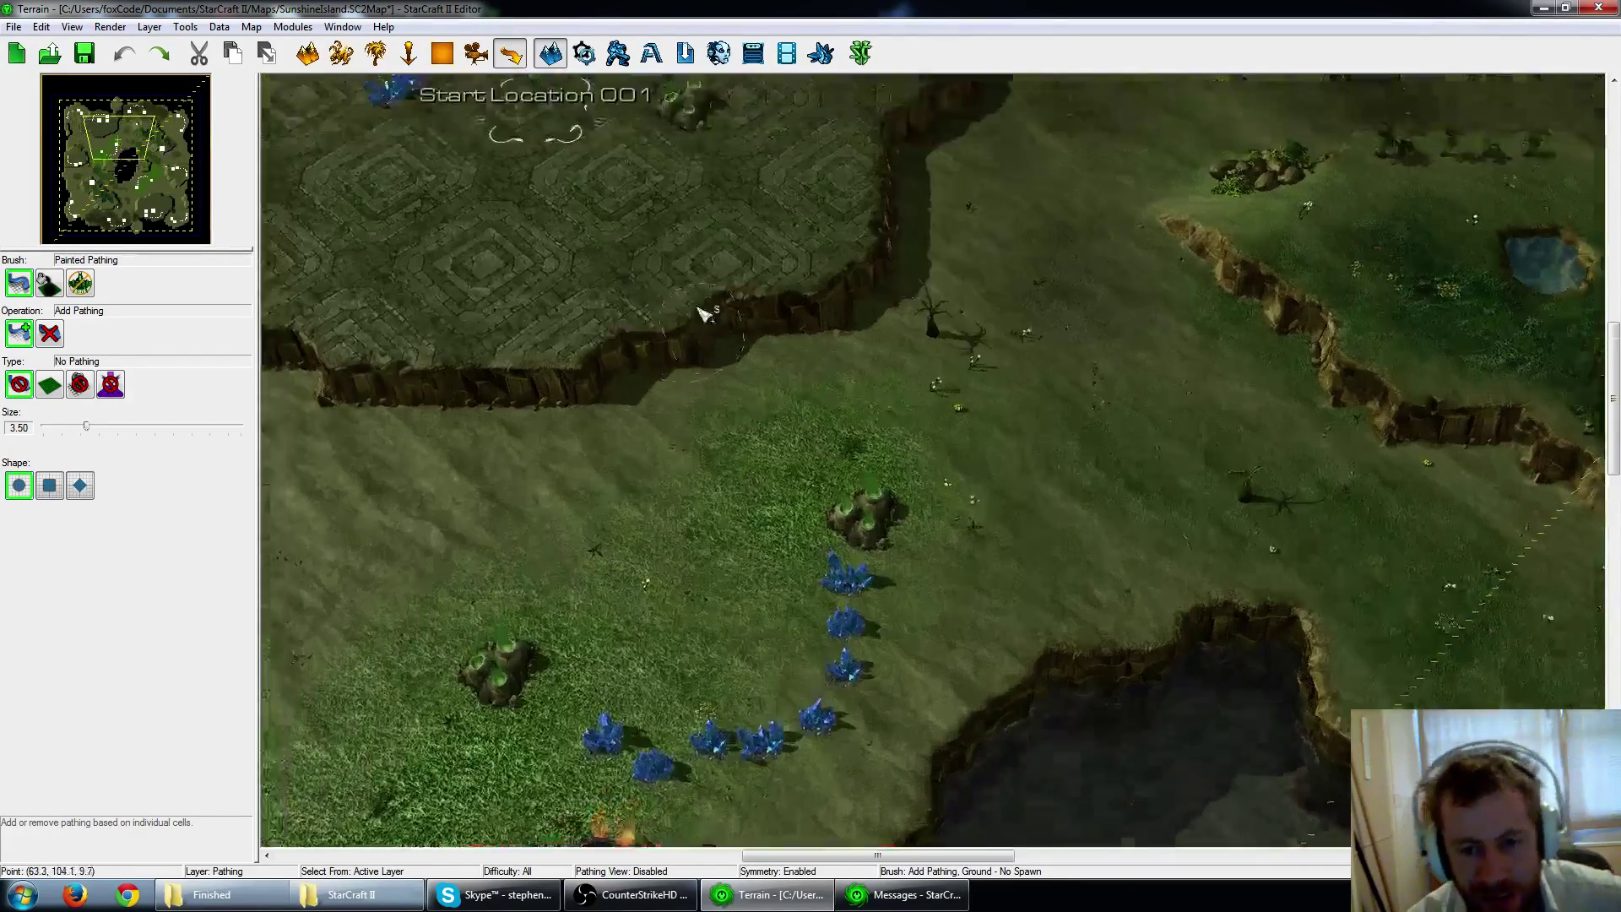
{"action": "middle_click_drag", "start_coordinate": [704, 314], "coordinate": [817, 420]}
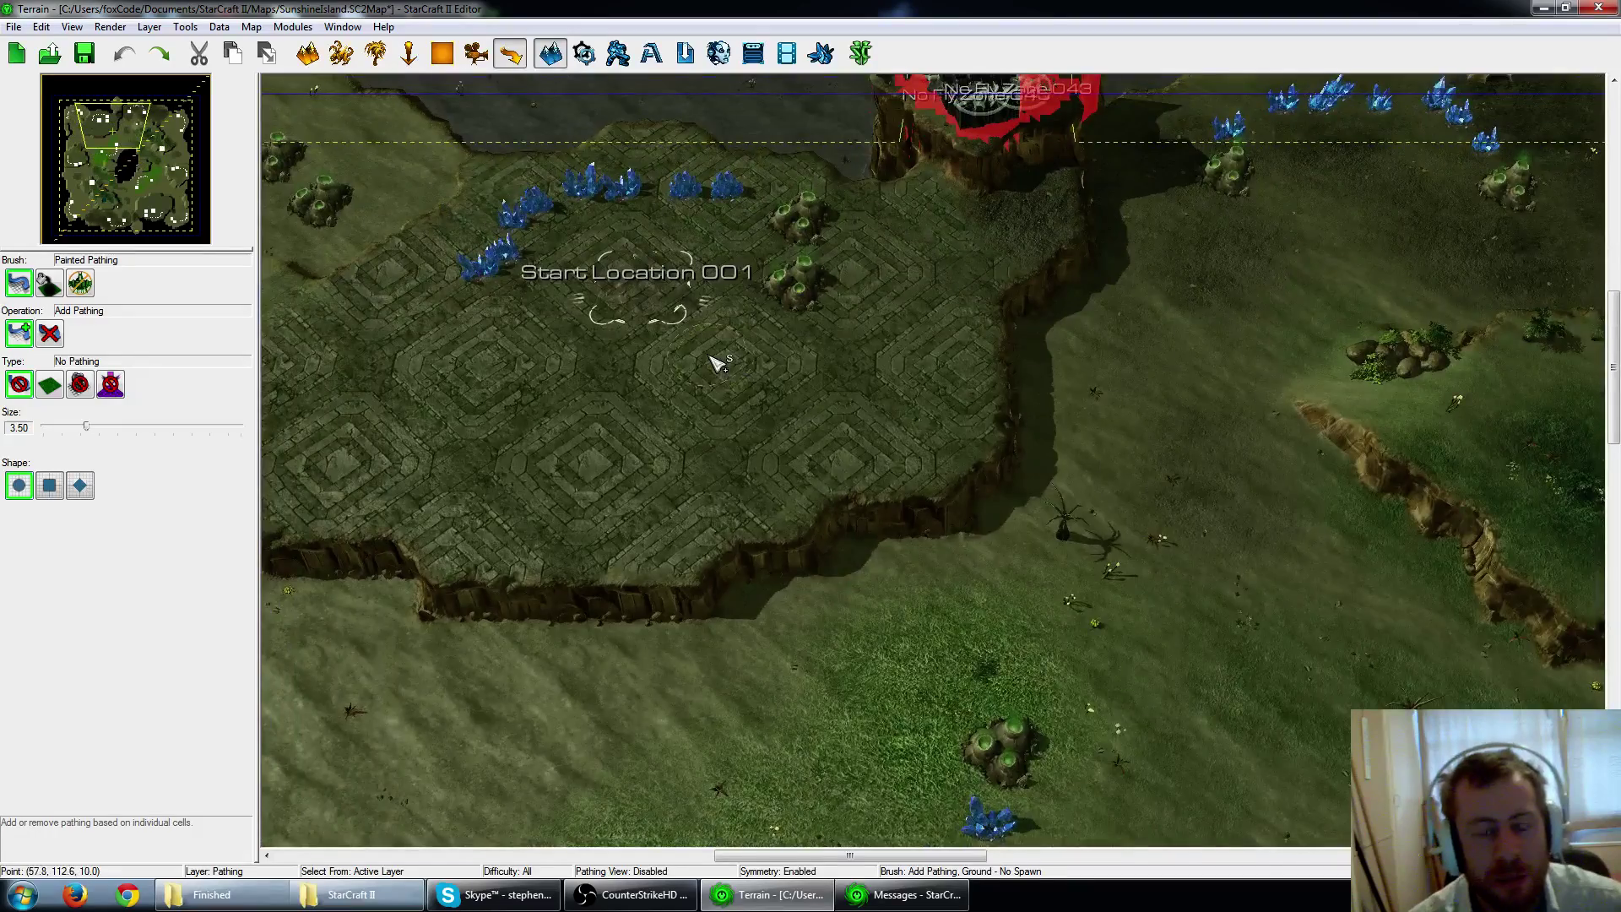
{"action": "middle_click_drag", "start_coordinate": [715, 363], "coordinate": [969, 425]}
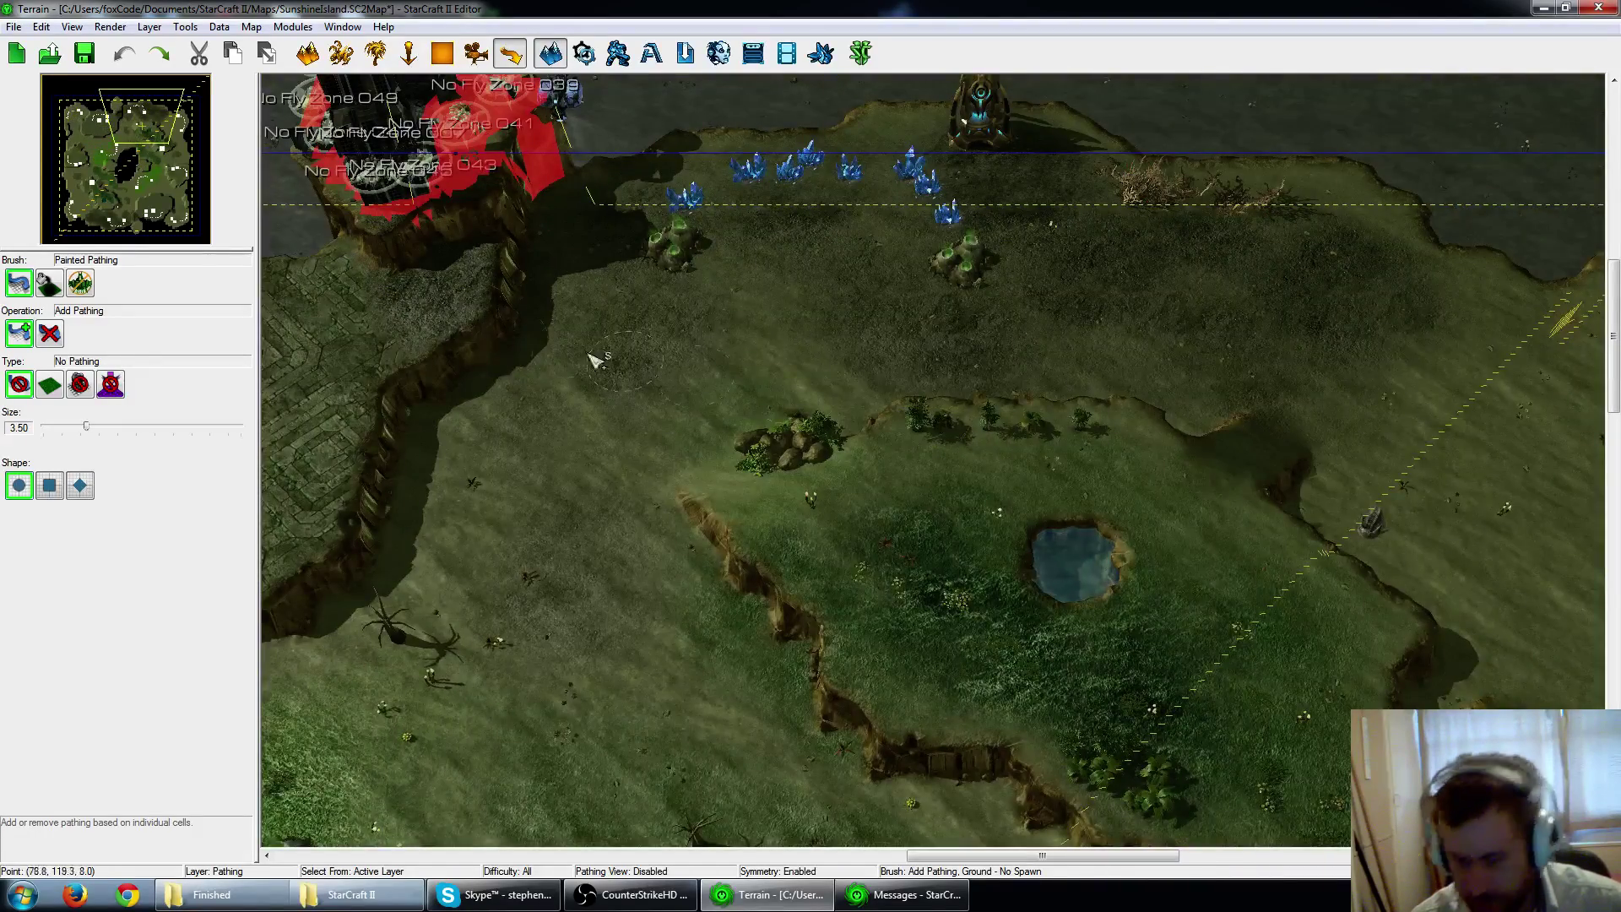
{"action": "middle_click_drag", "start_coordinate": [596, 360], "coordinate": [1105, 333]}
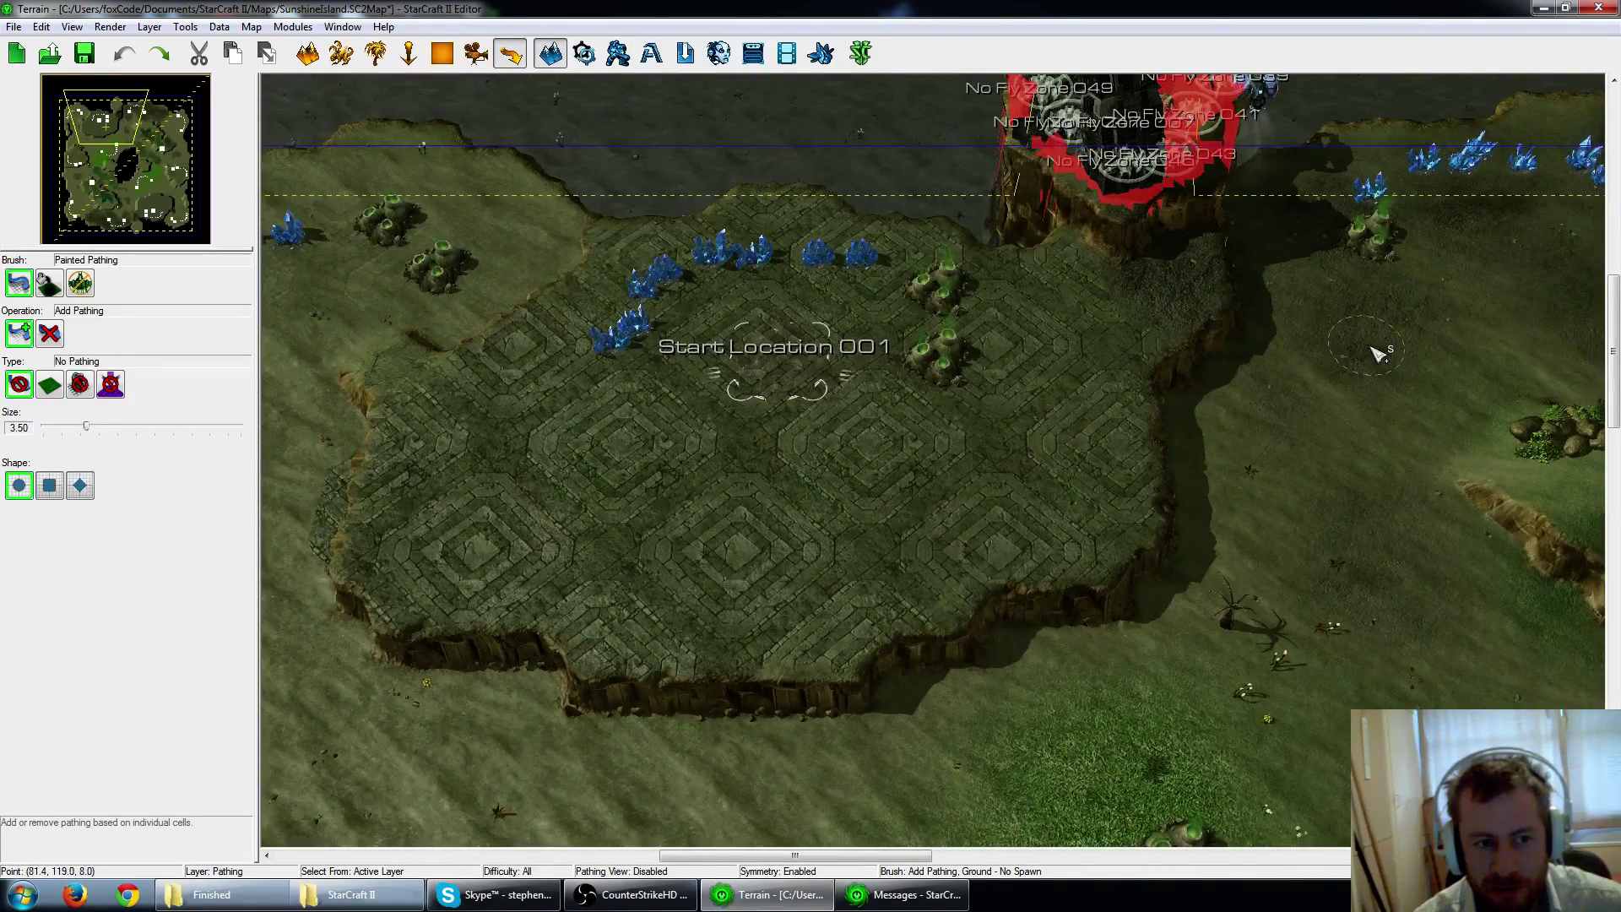
{"action": "middle_click_drag", "start_coordinate": [1032, 425], "coordinate": [1019, 471]}
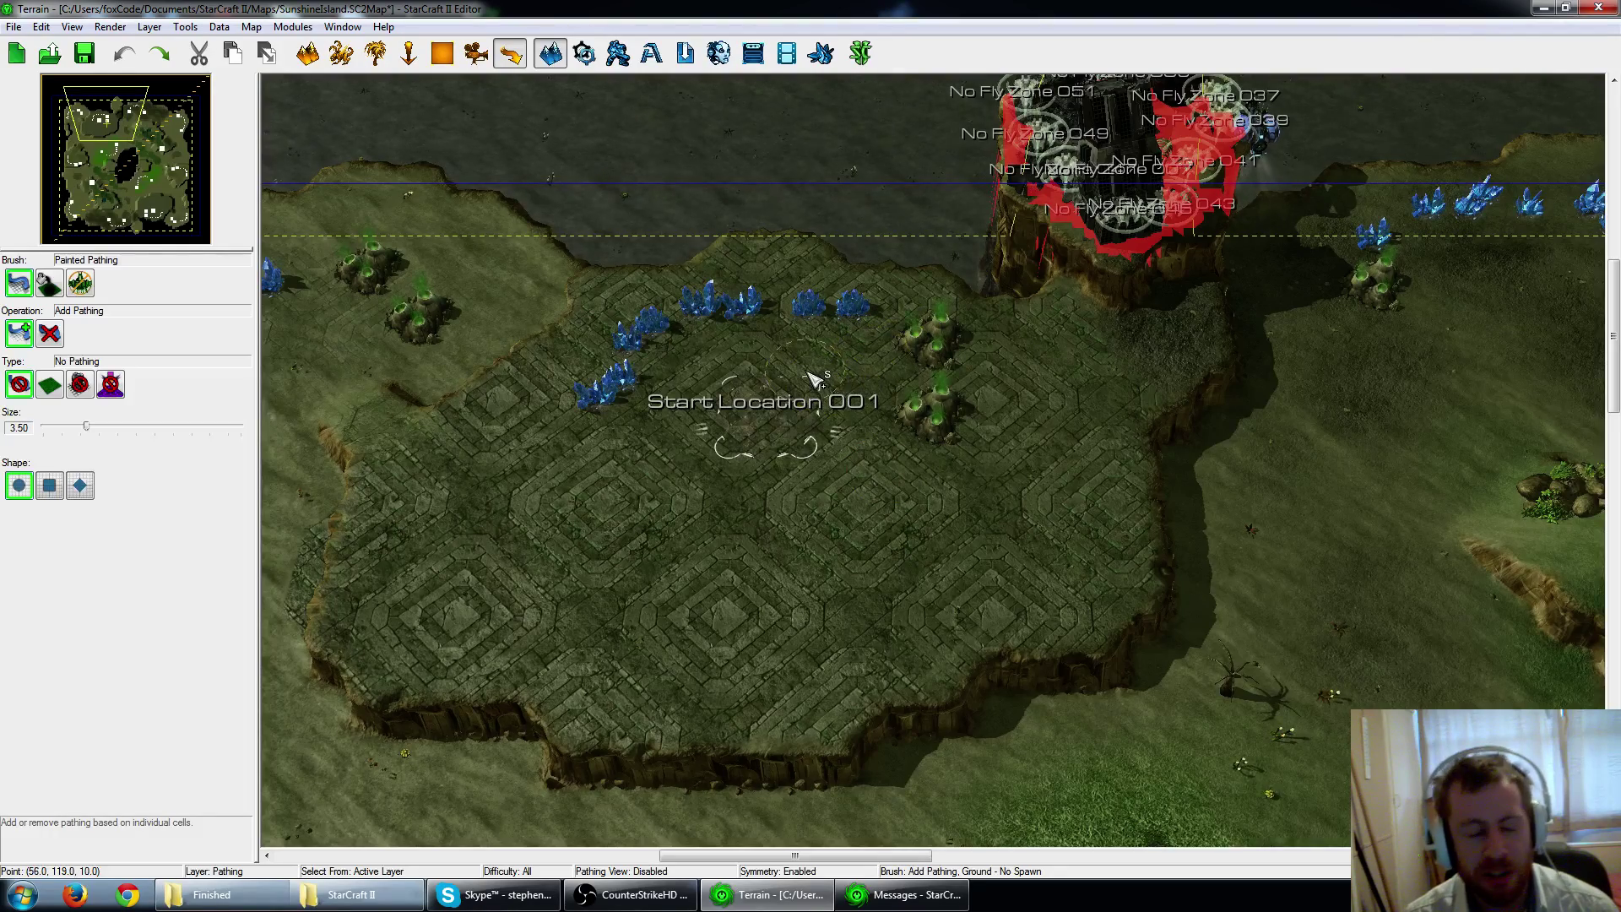
{"action": "right_click_drag", "start_coordinate": [792, 376], "coordinate": [923, 366]}
{"action": "scroll", "coordinate": [861, 362], "scroll_direction": "up", "scroll_amount": 2}
{"action": "scroll", "coordinate": [856, 386], "scroll_direction": "down", "scroll_amount": 2}
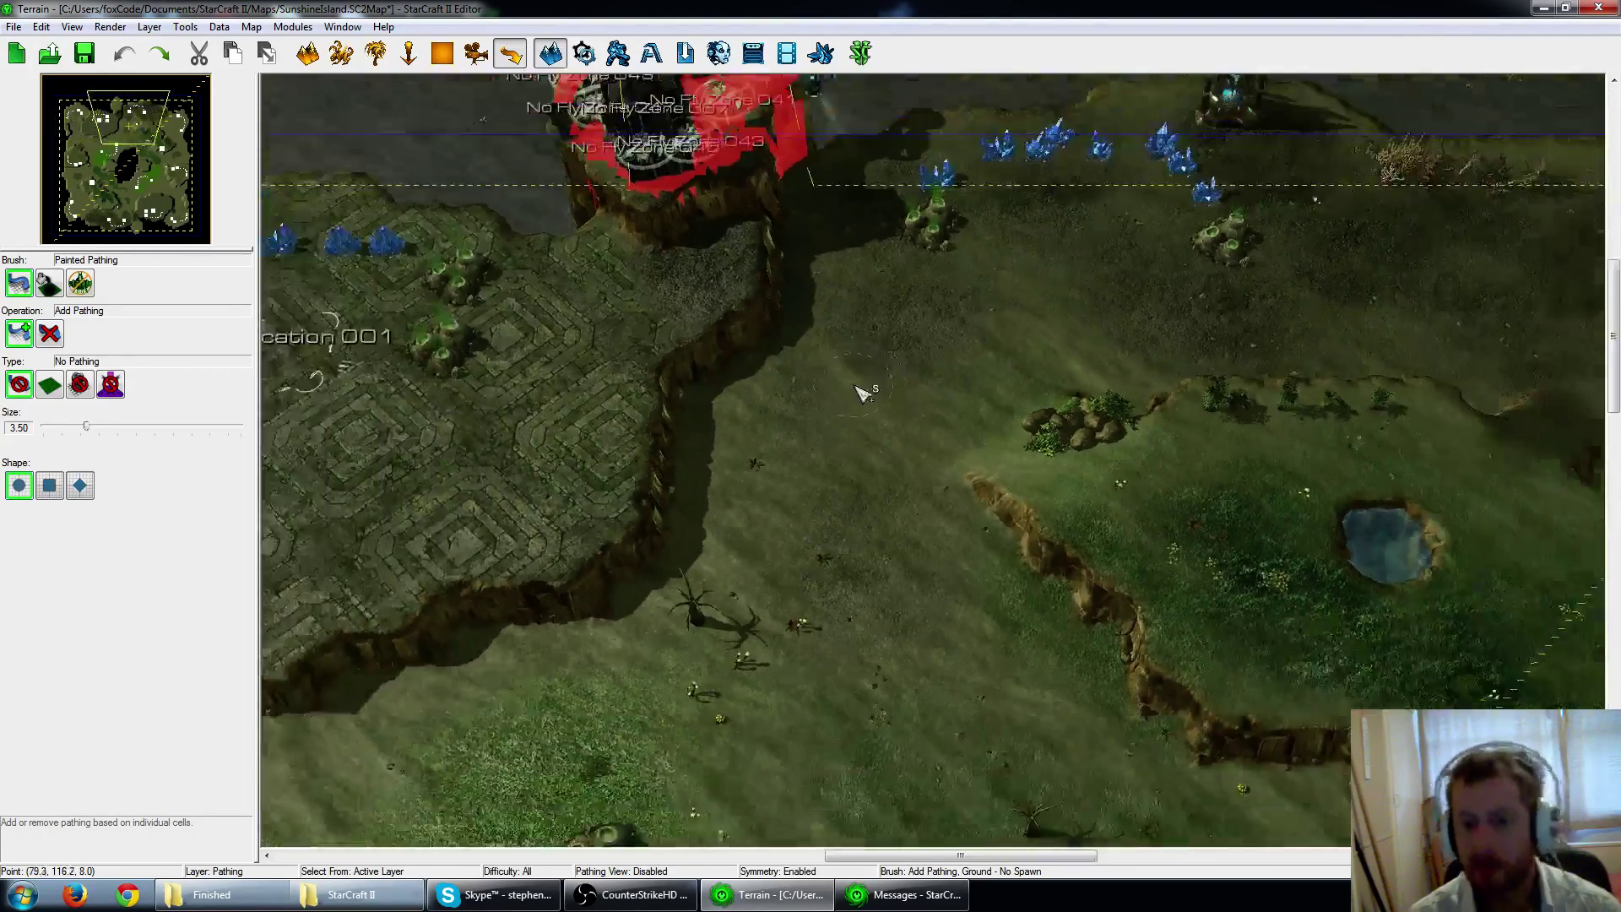
{"action": "key", "text": "Left"}
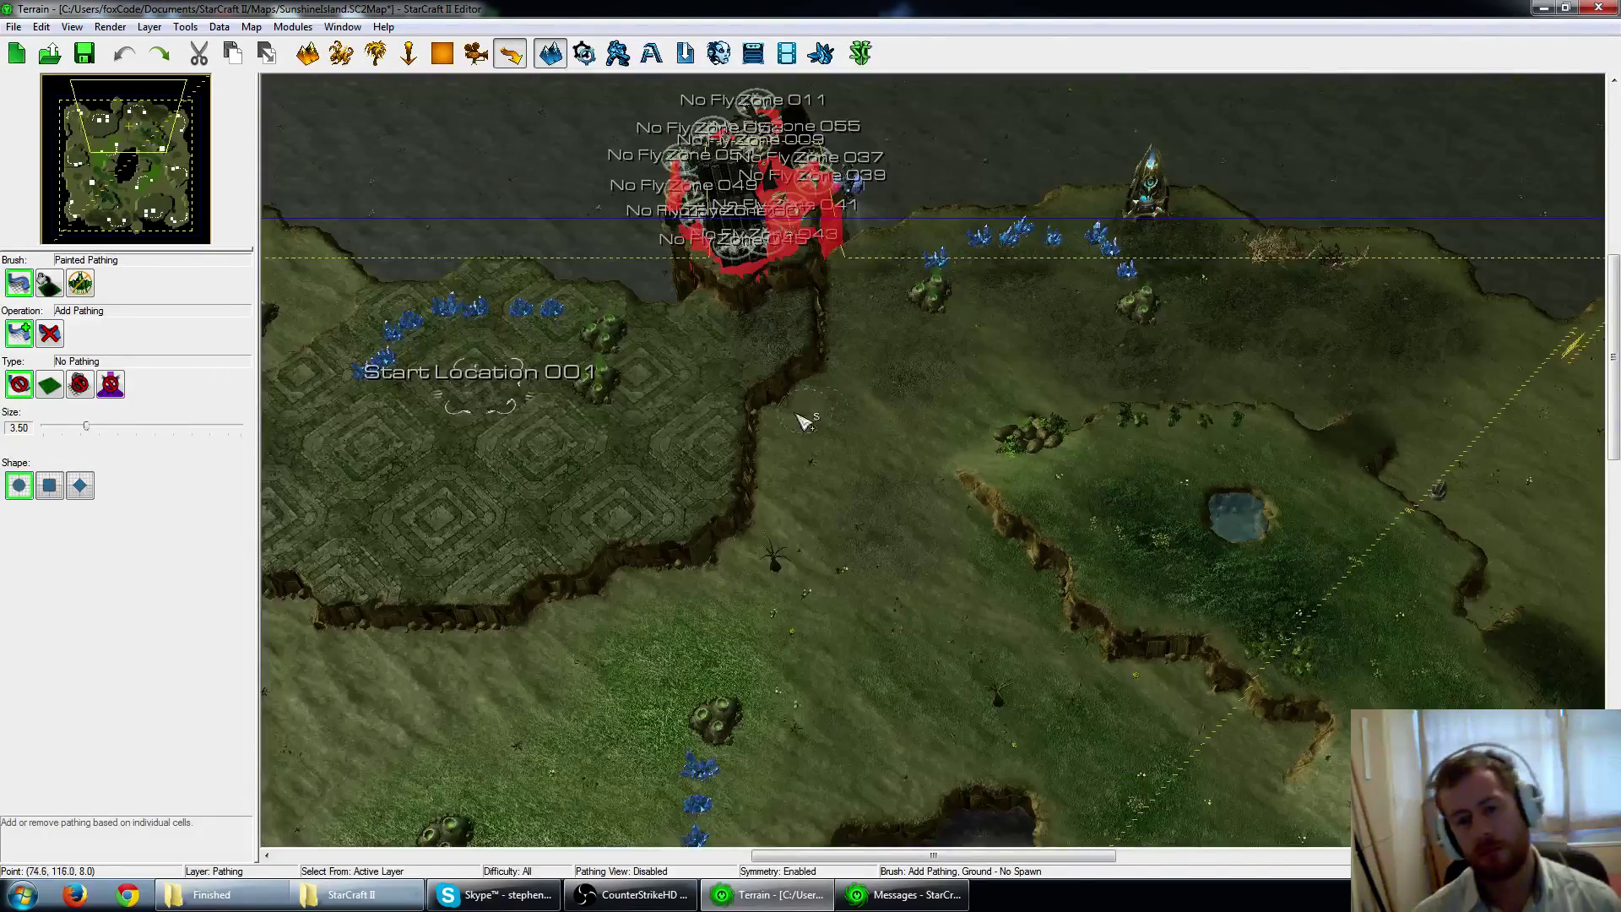